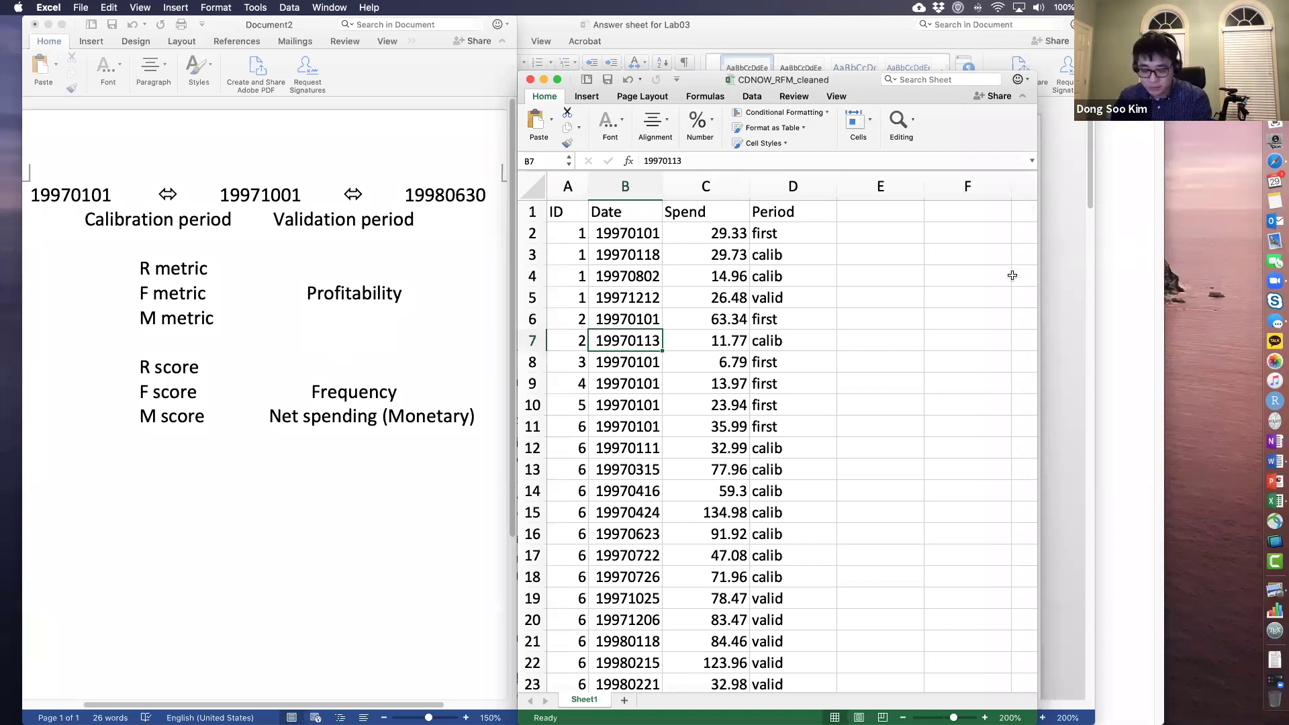
# Step: Switch to the Lab03_CRM_RFM_OSU PDF in Preview and read the Overview and the note about the data preparation appendix
pyautogui.press('super+Tab')
pyautogui.press('super+Tab')
pyautogui.press('super+Tab')
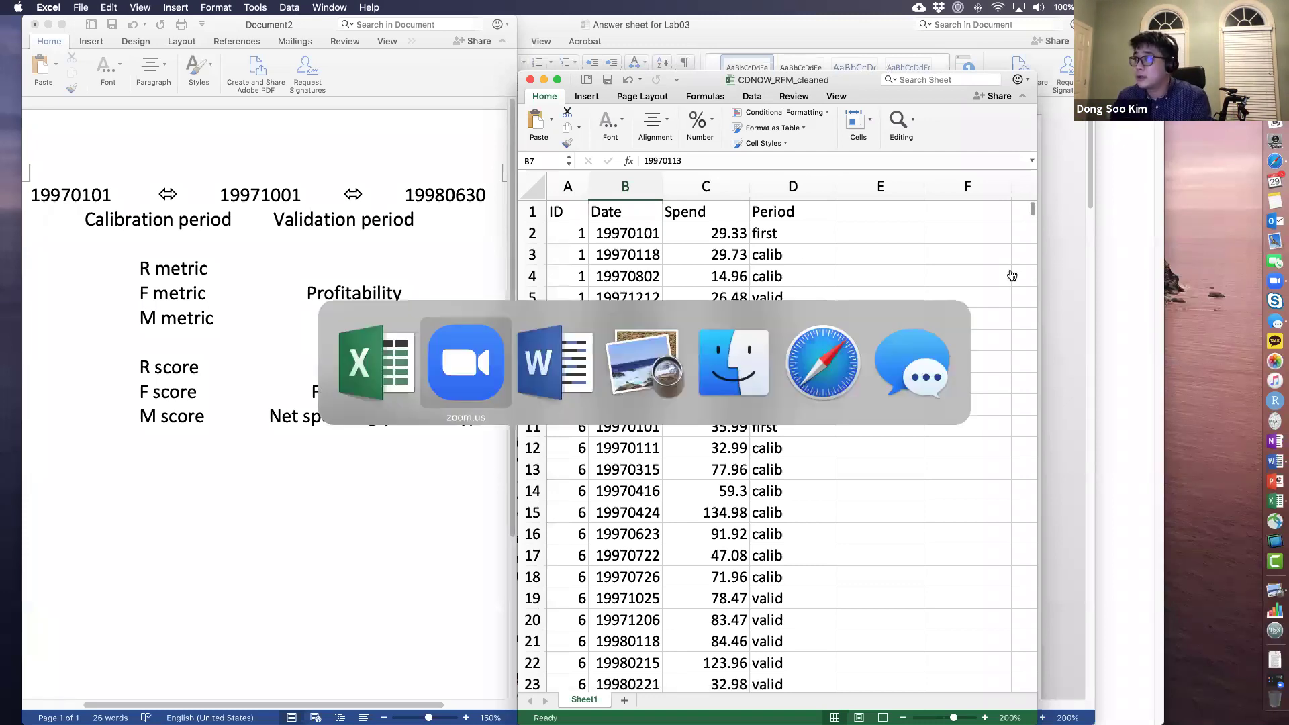
pyautogui.scroll(-10, 689, 410)
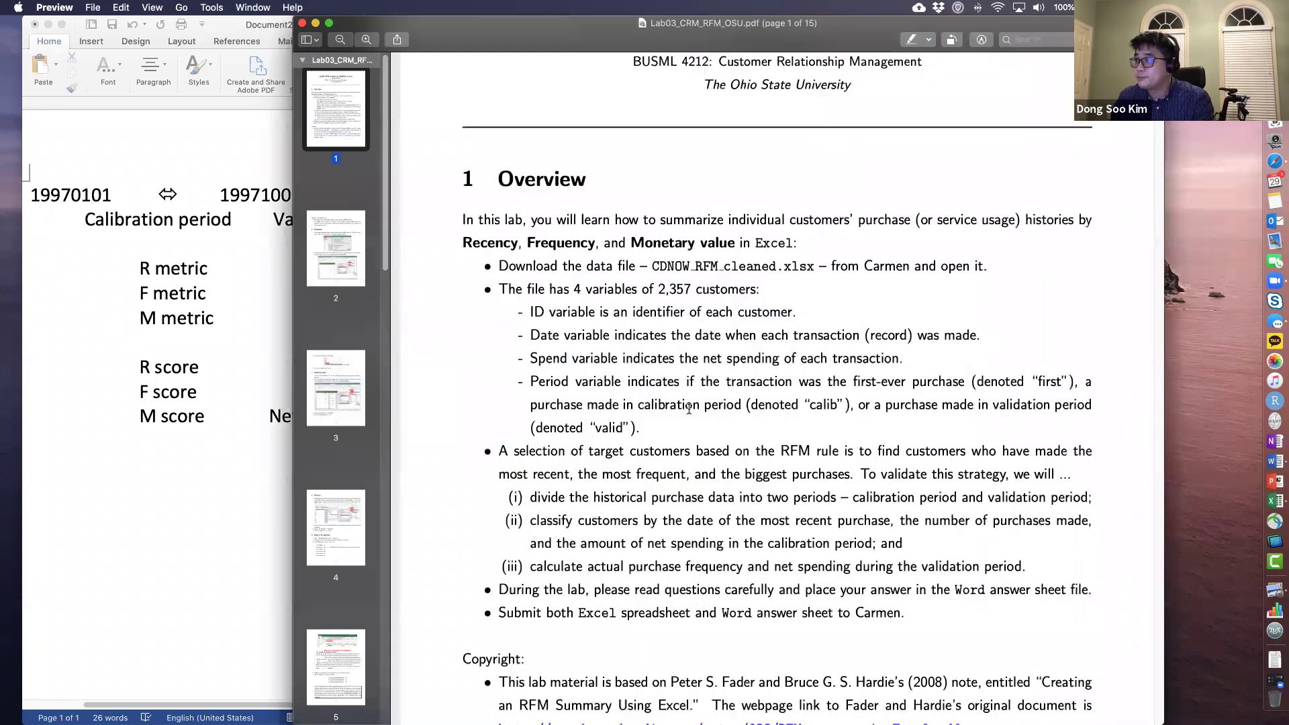
pyautogui.scroll(-3, 642, 463)
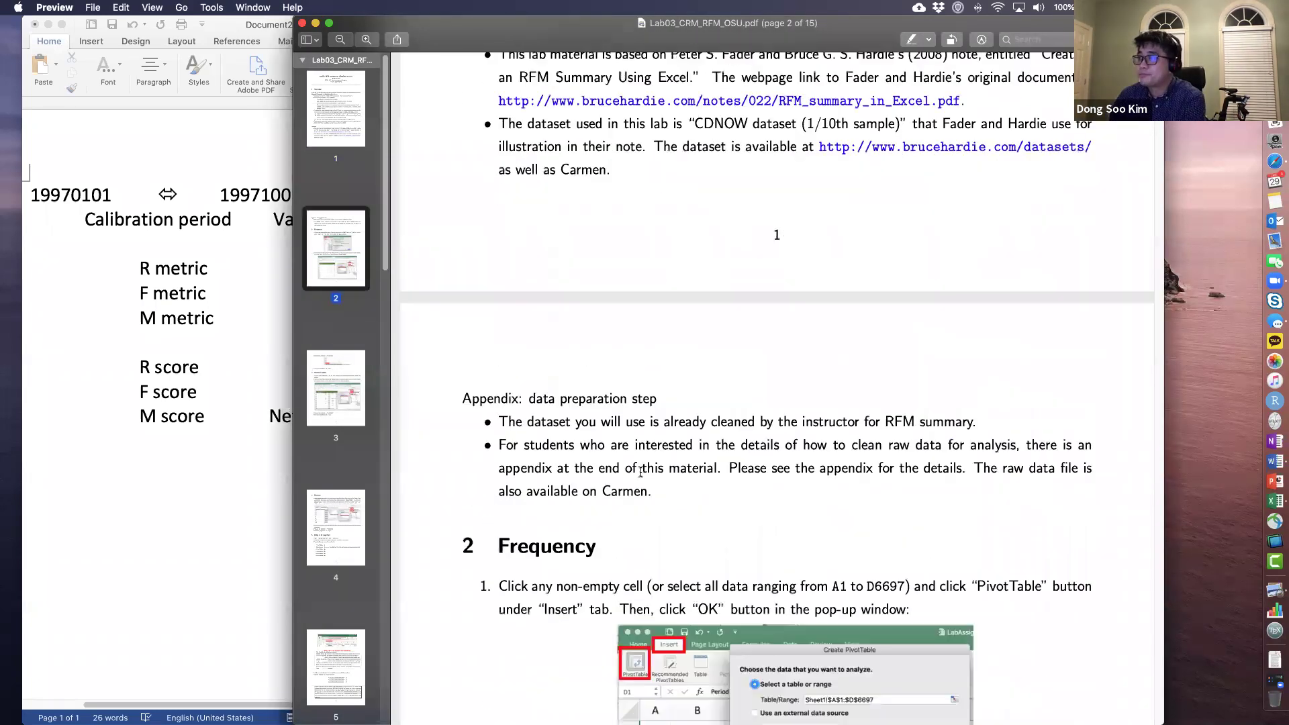
pyautogui.moveTo(462, 398); pyautogui.dragTo(647, 465)
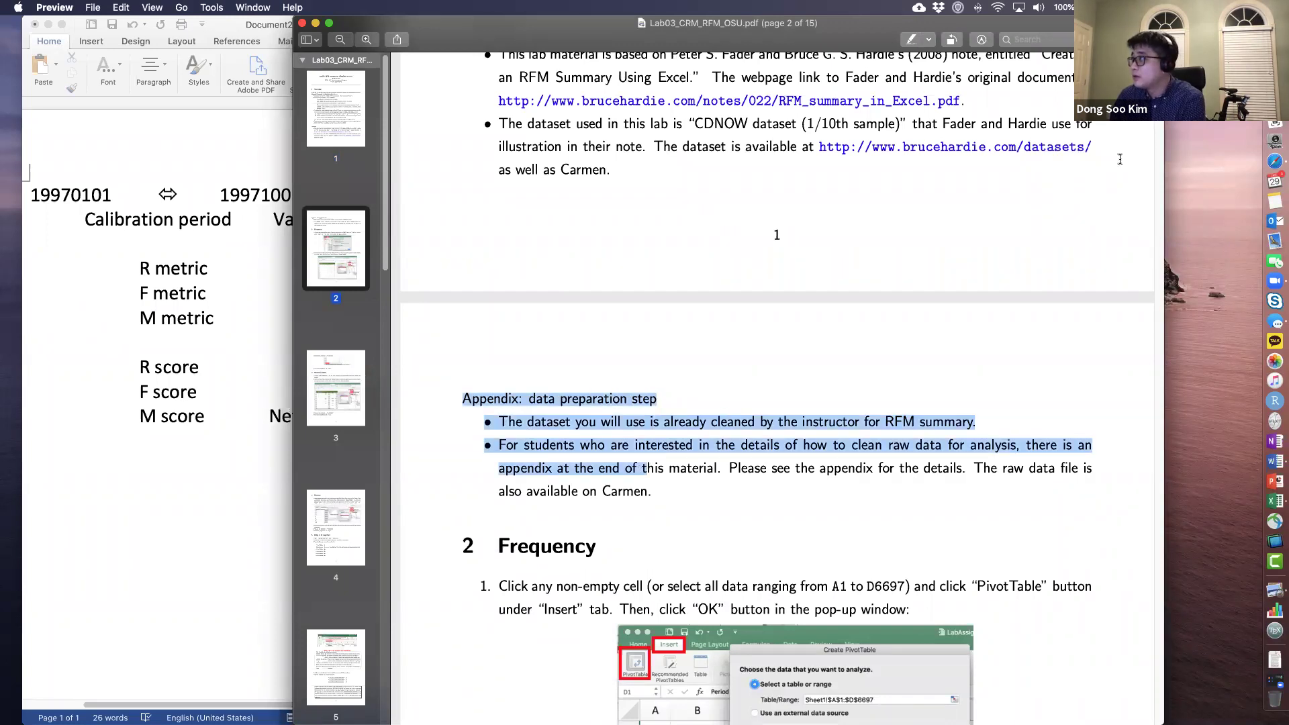
pyautogui.moveTo(1050, 33); pyautogui.dragTo(969, 34)
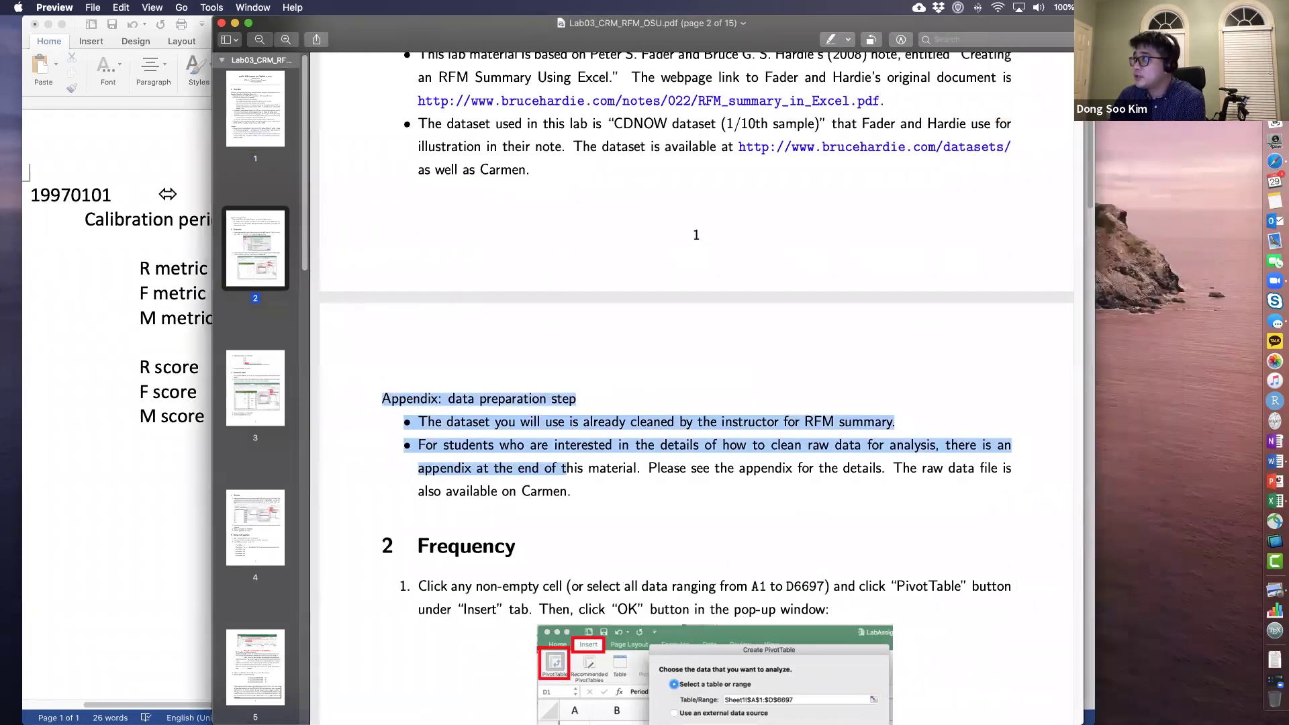
# Step: Examine section 7, the data preparation appendix, and go back through the lab questions to the PDF's first page
pyautogui.scroll(-20, 1053, 316)
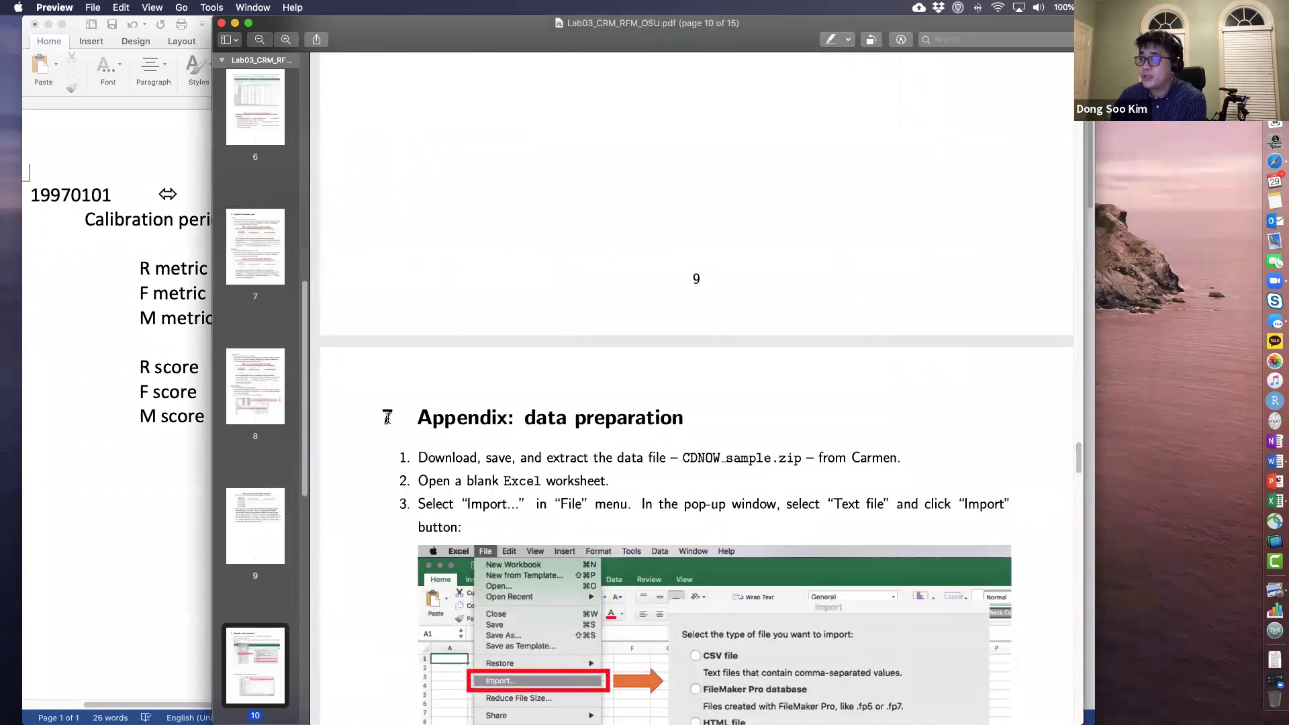
pyautogui.moveTo(415, 417); pyautogui.dragTo(490, 412)
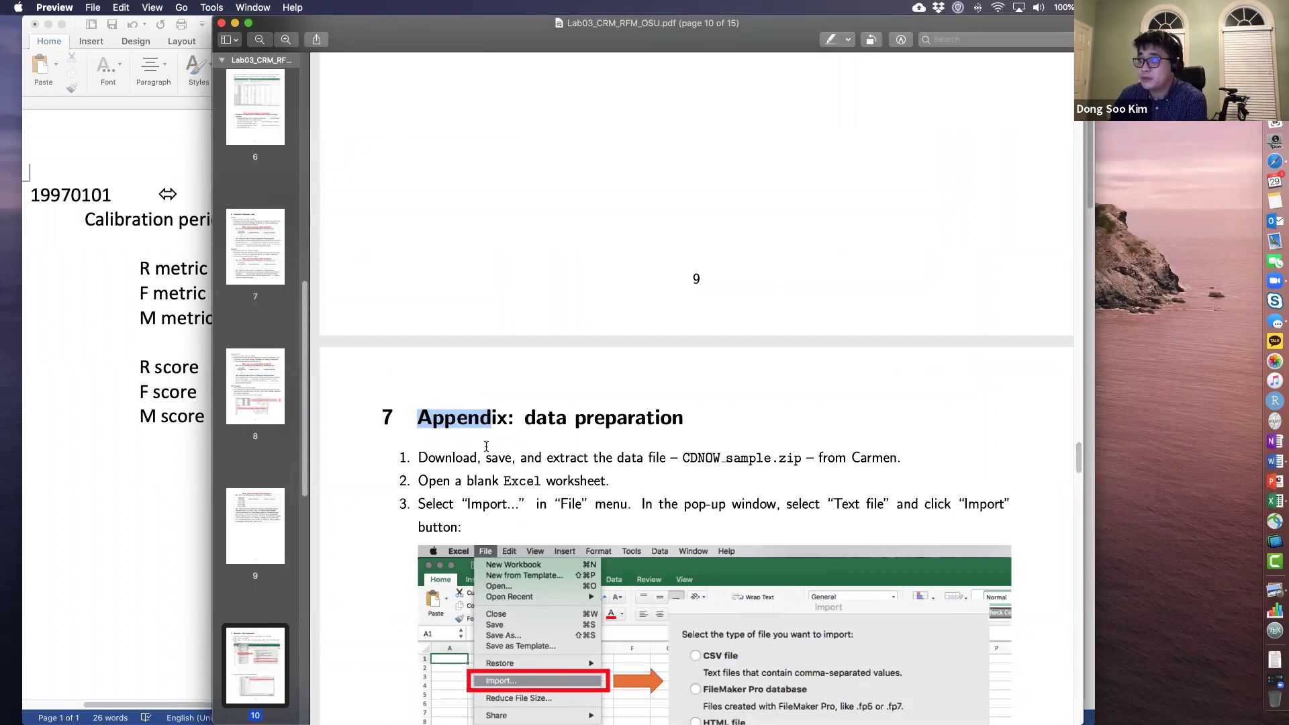
pyautogui.scroll(-2, 486, 446)
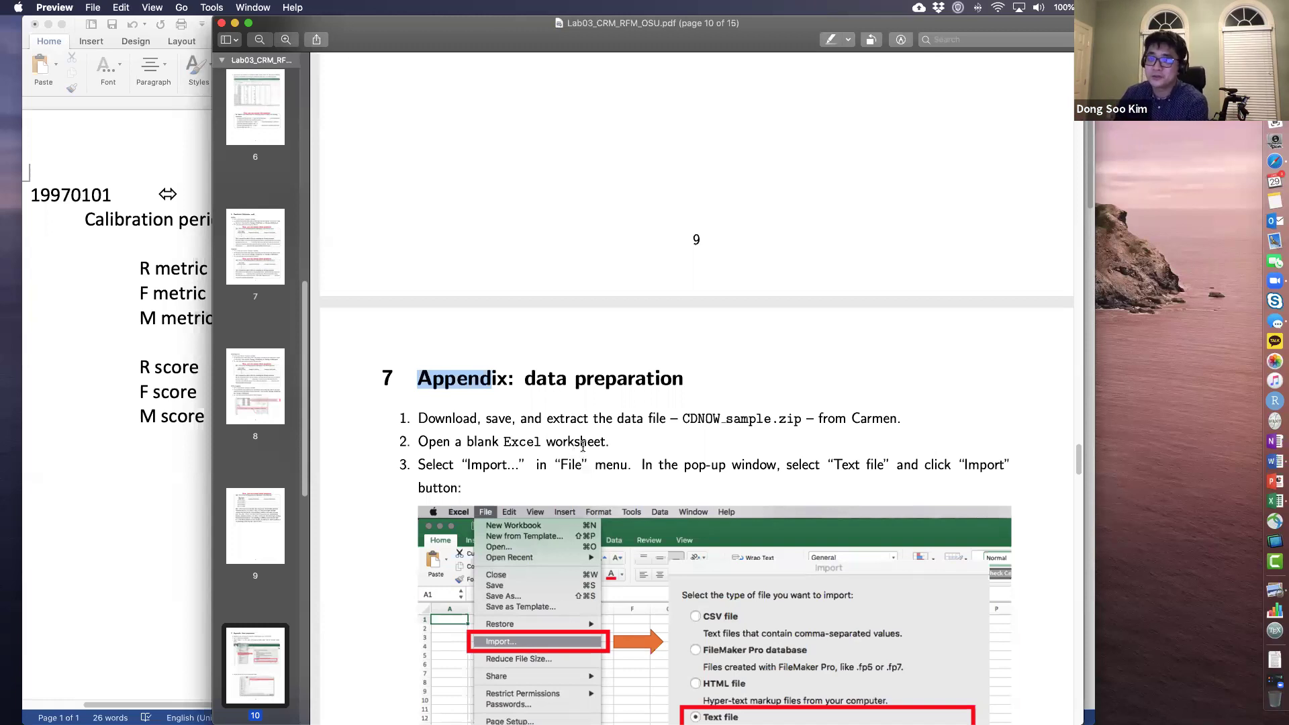
pyautogui.scroll(10, 577, 443)
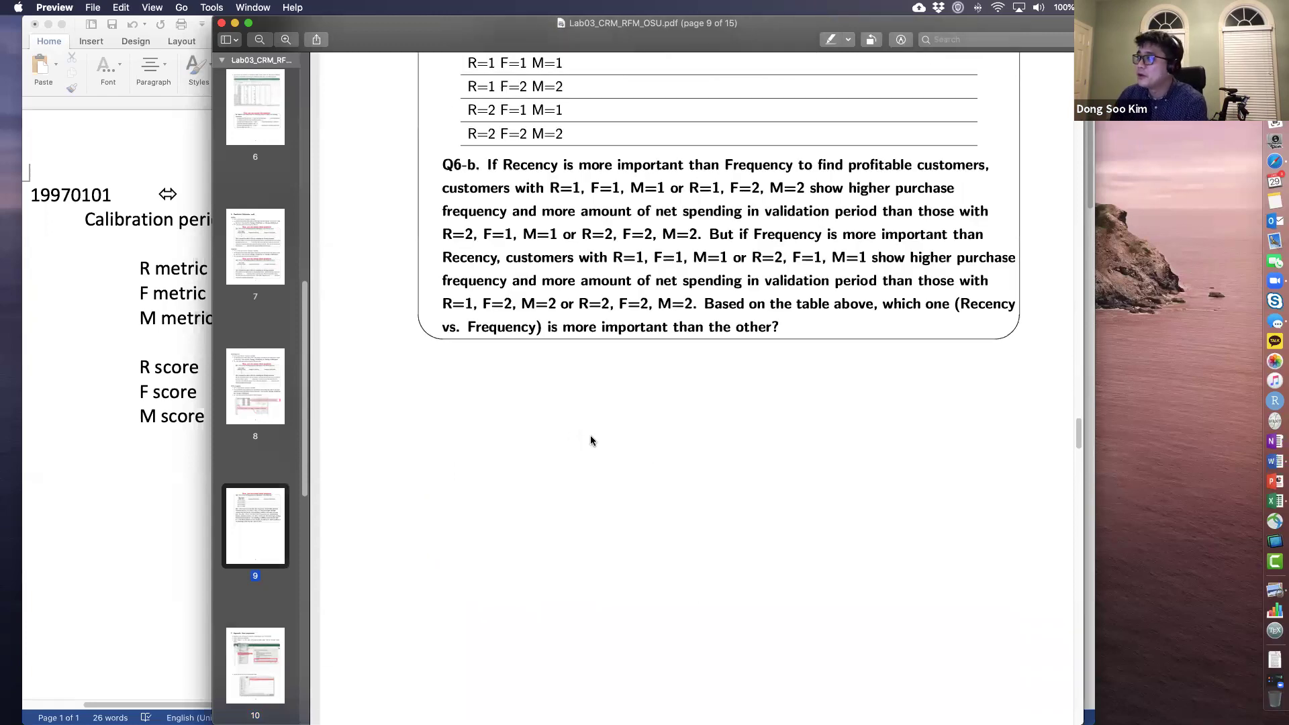
pyautogui.scroll(10, 573, 437)
pyautogui.scroll(15, 575, 420)
pyautogui.scroll(20, 552, 361)
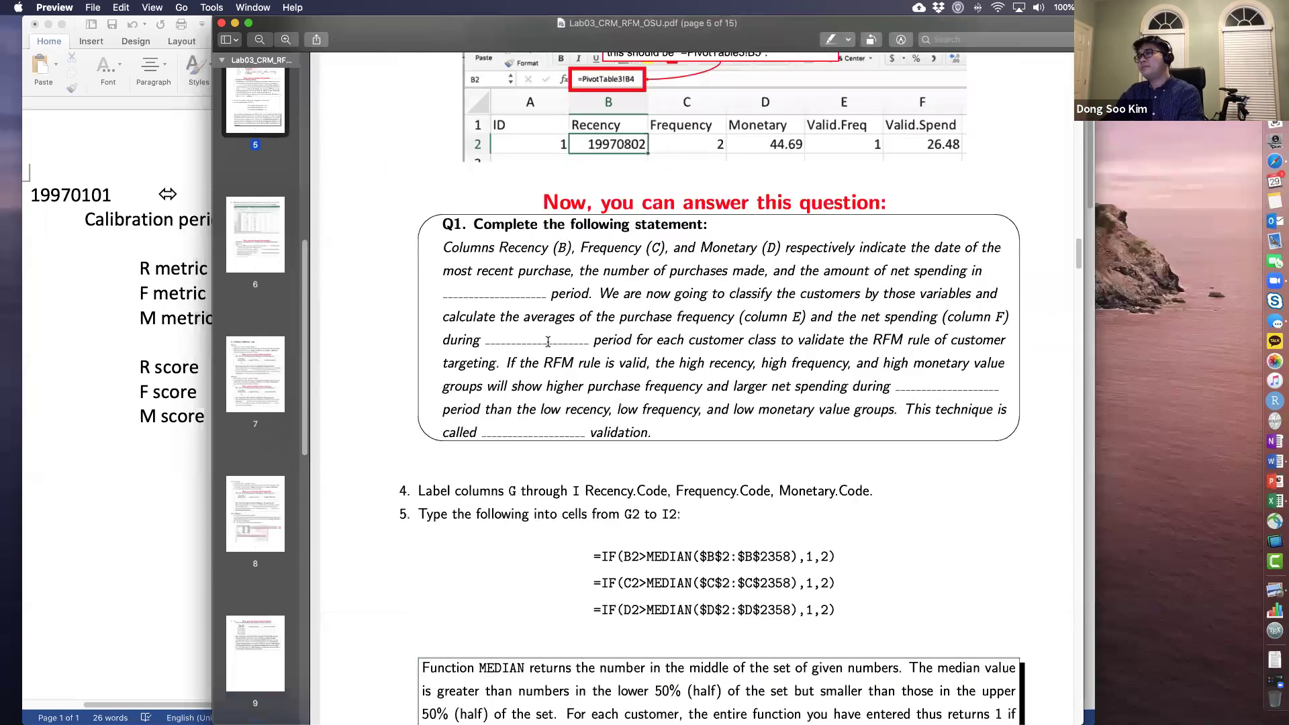
pyautogui.scroll(15, 537, 335)
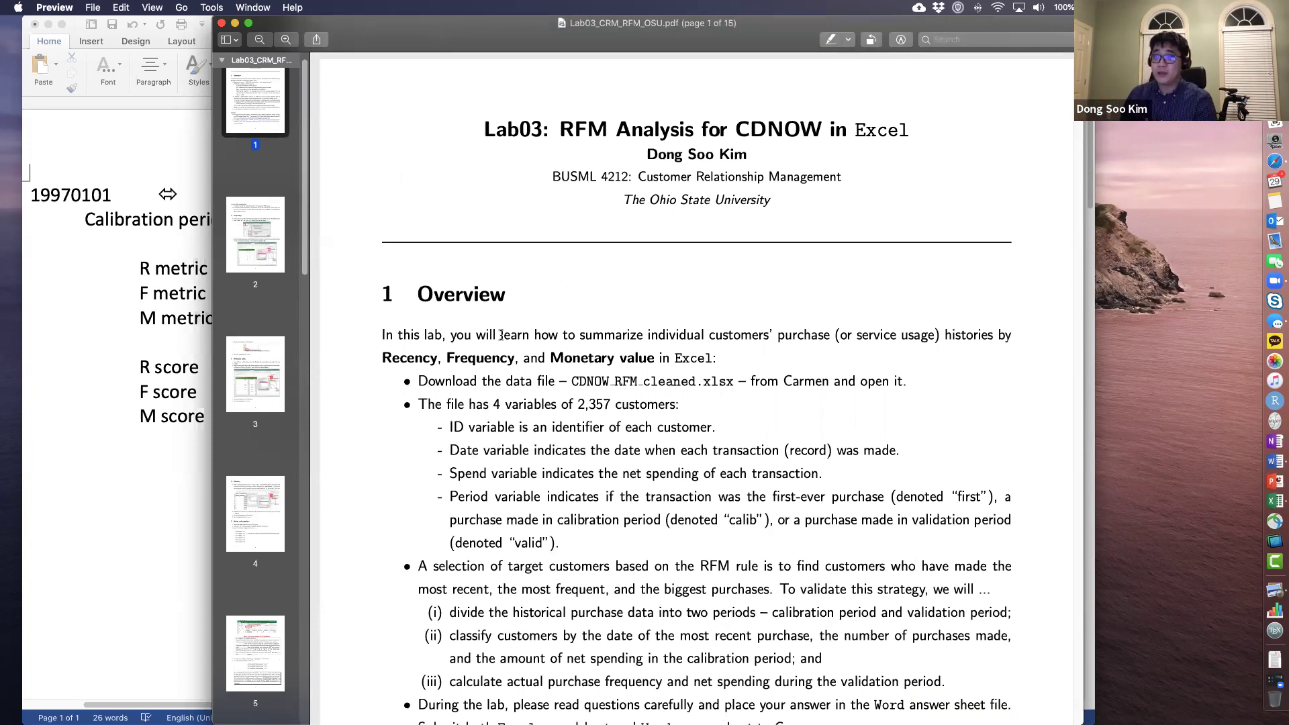
# Step: Switch to the CDNOW_RFM_cleaned workbook in Excel and check the last customer record in the ID column
pyautogui.press('super+Tab')
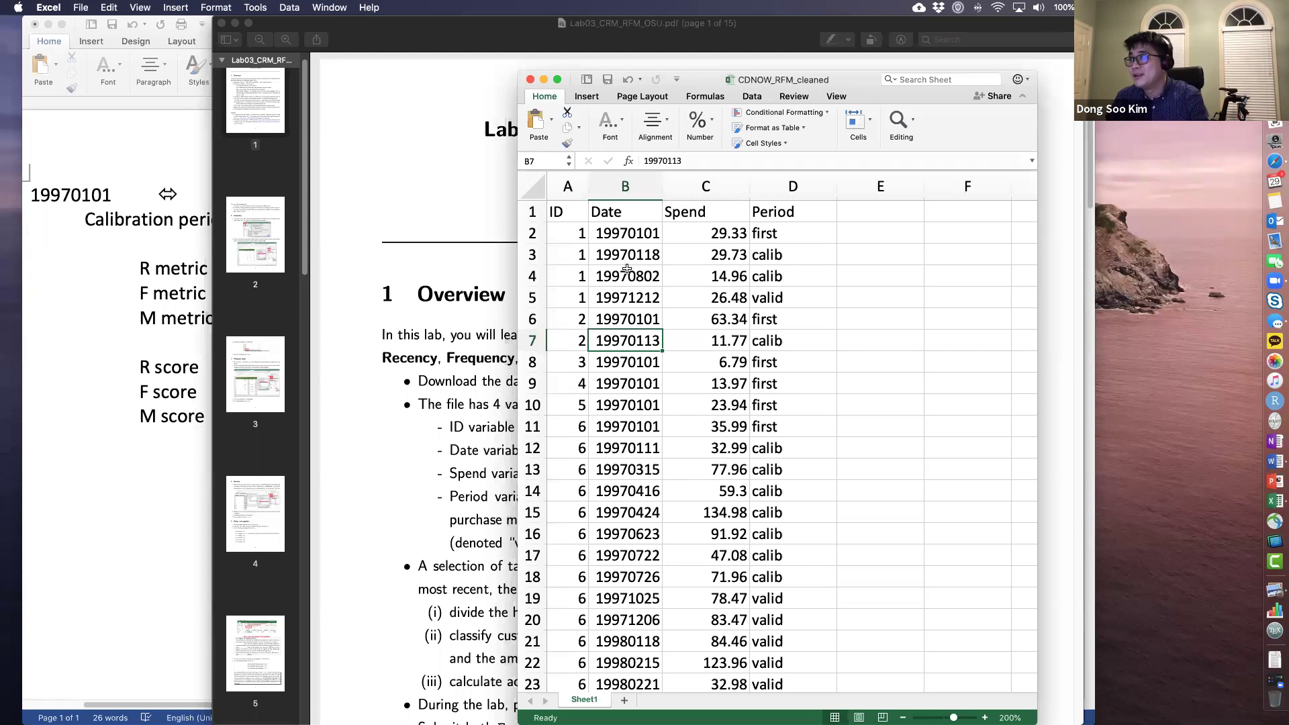
pyautogui.click(575, 272)
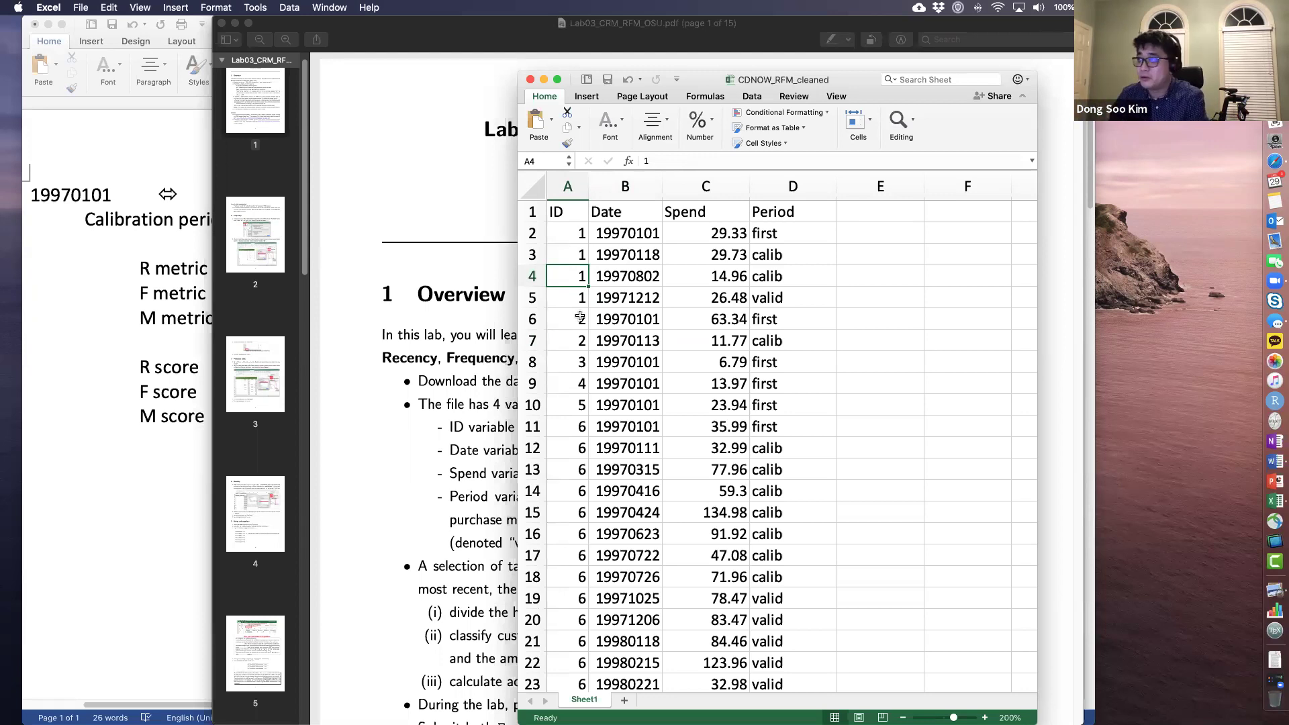
pyautogui.click(568, 236)
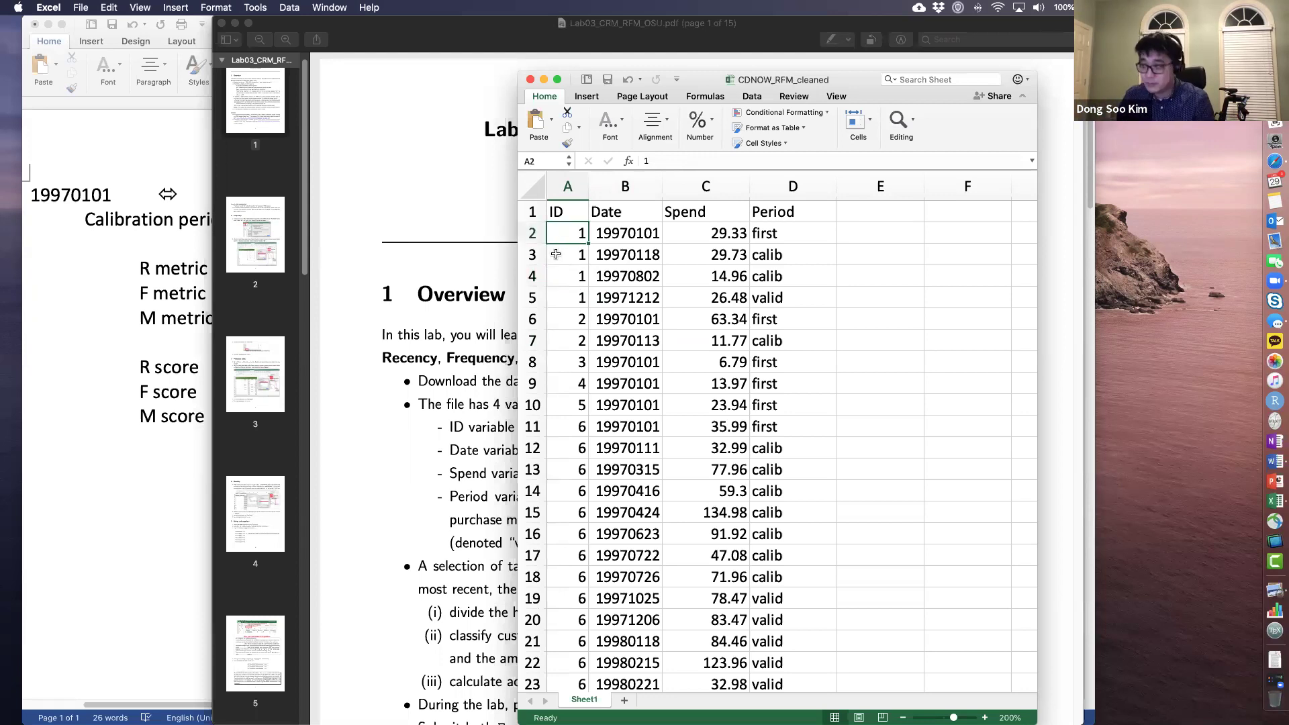
pyautogui.press('super+Down')
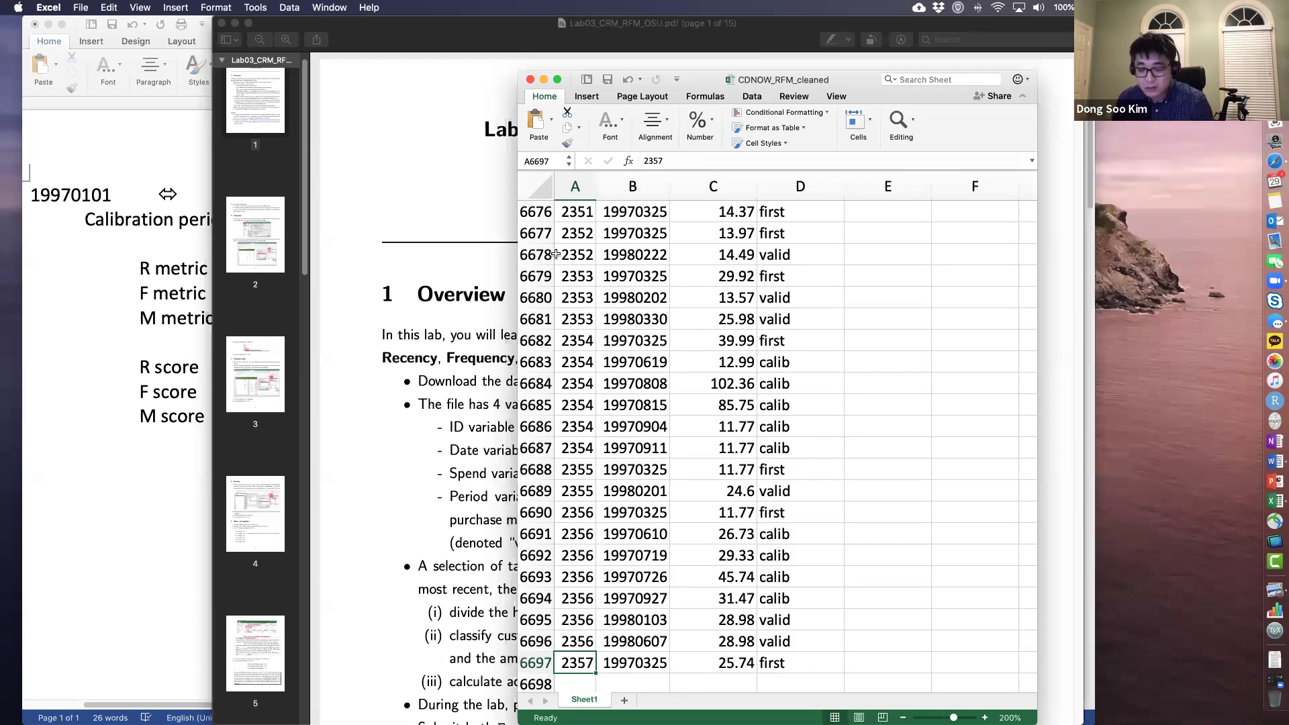
pyautogui.hotkey('ctrl', 'Home')
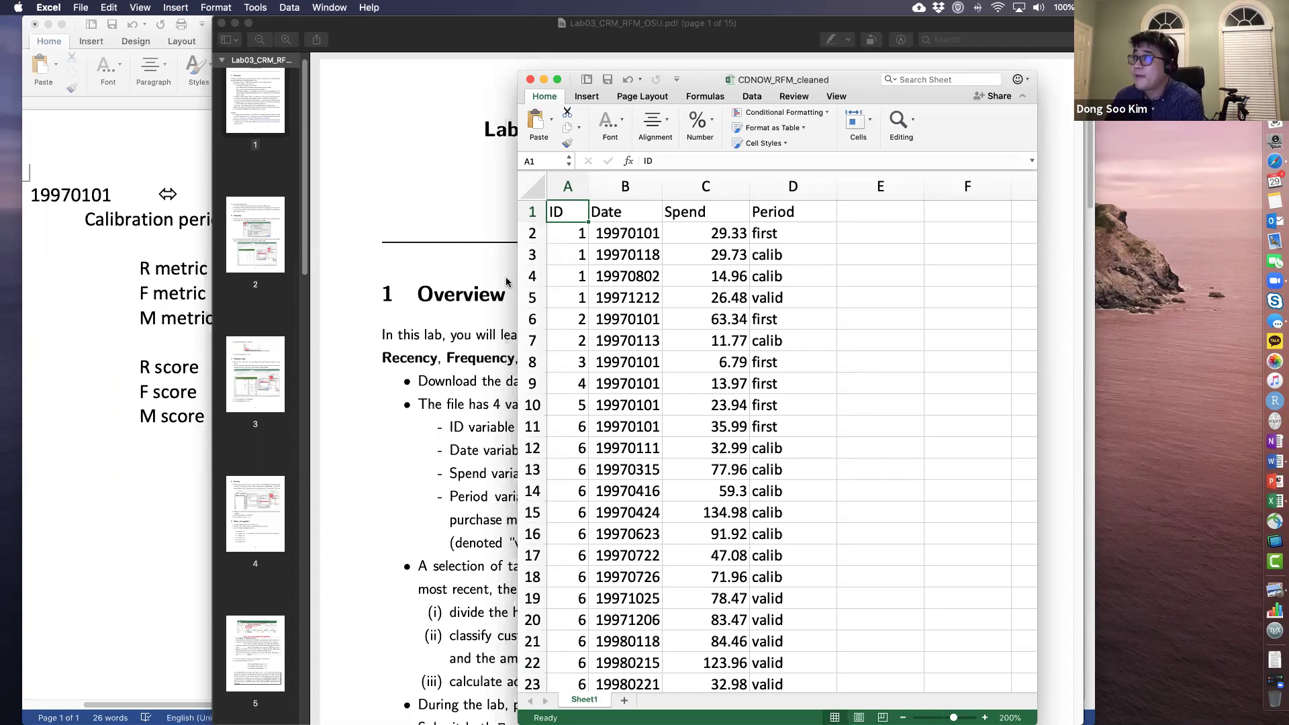
# Step: Review the ID, Date, Spend and Period columns of the transaction data one by one
pyautogui.click(564, 240)
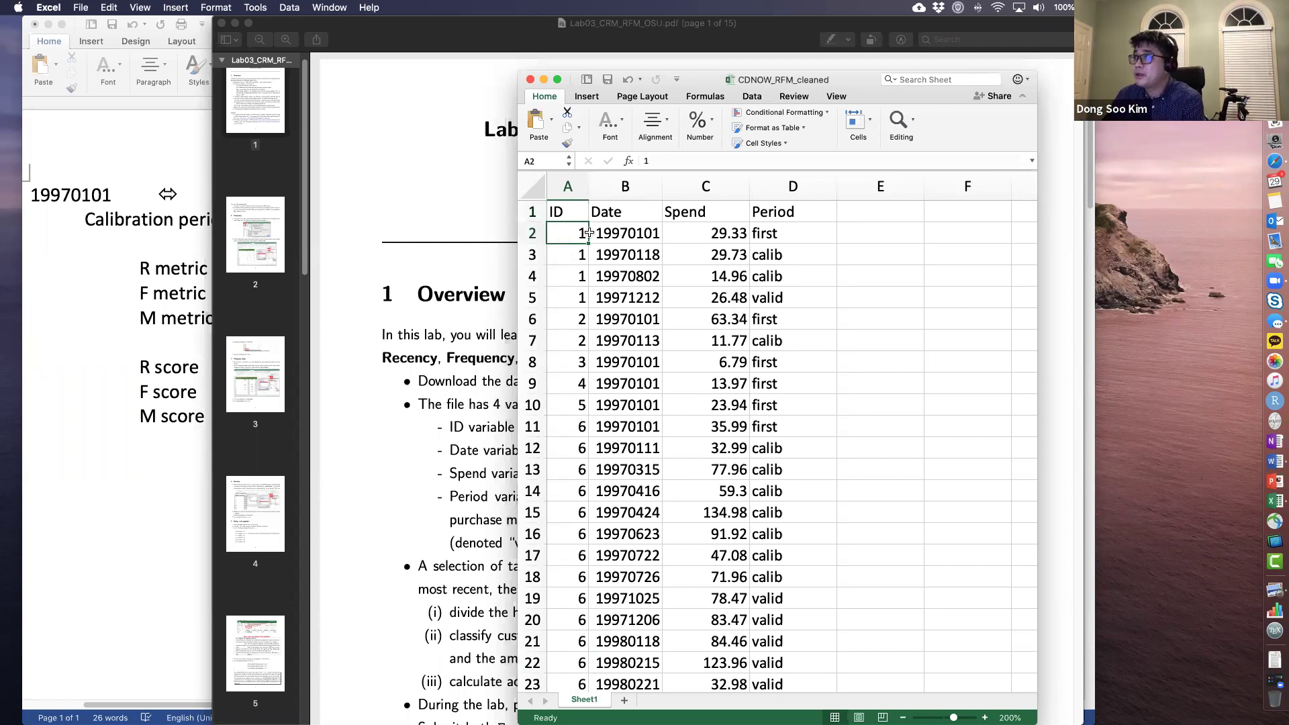
pyautogui.click(567, 187)
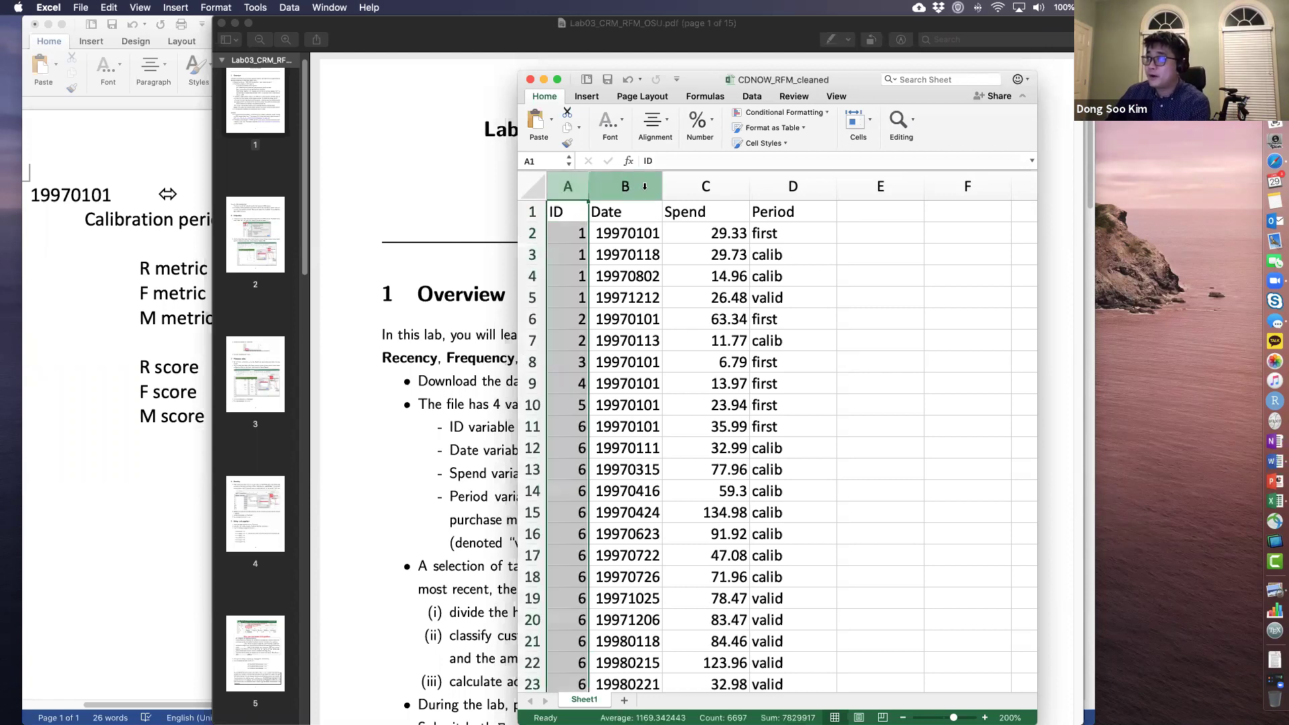
pyautogui.click(628, 188)
pyautogui.moveTo(567, 187); pyautogui.dragTo(628, 188)
pyautogui.click(626, 187)
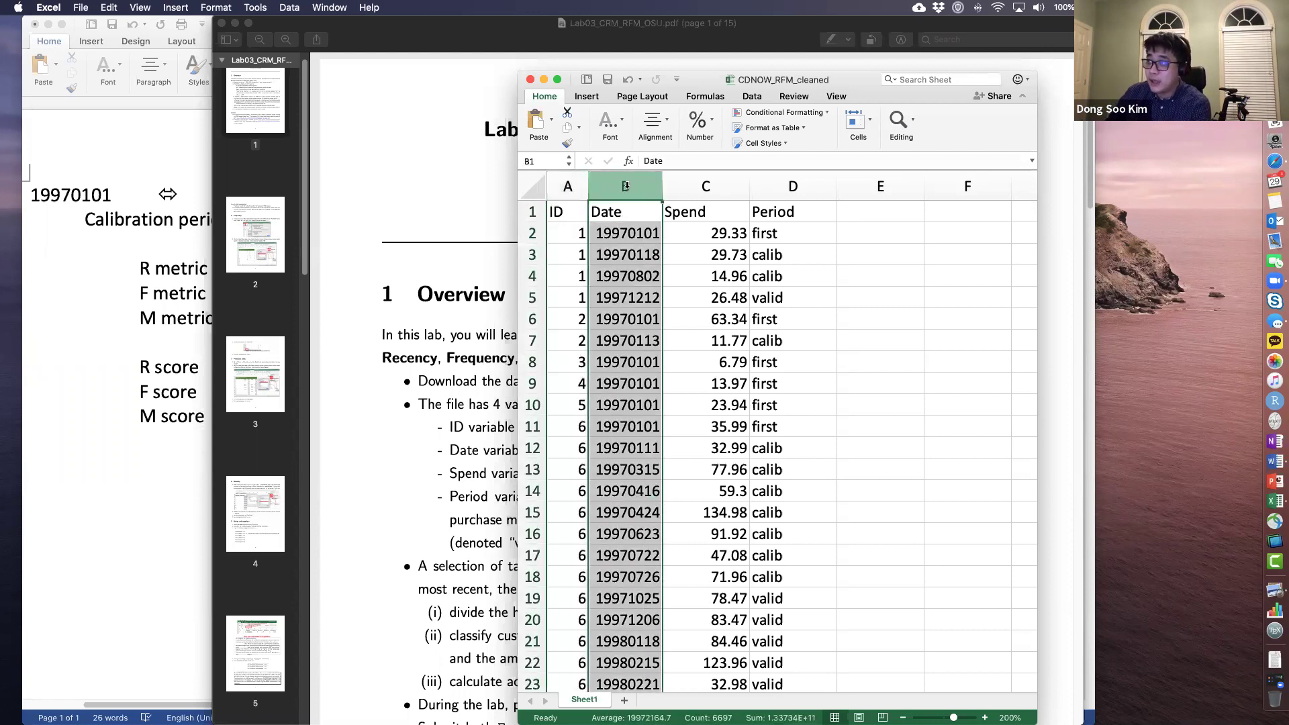
pyautogui.click(681, 188)
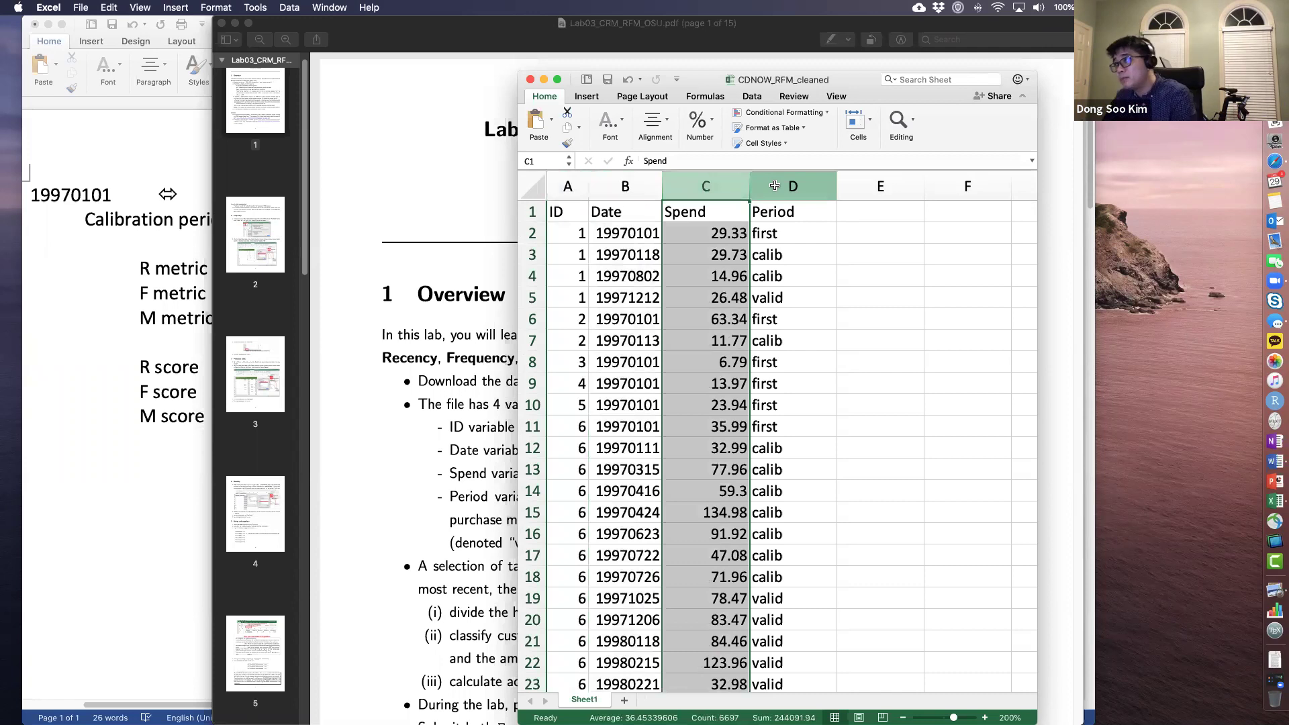
pyautogui.click(776, 185)
pyautogui.click(567, 186)
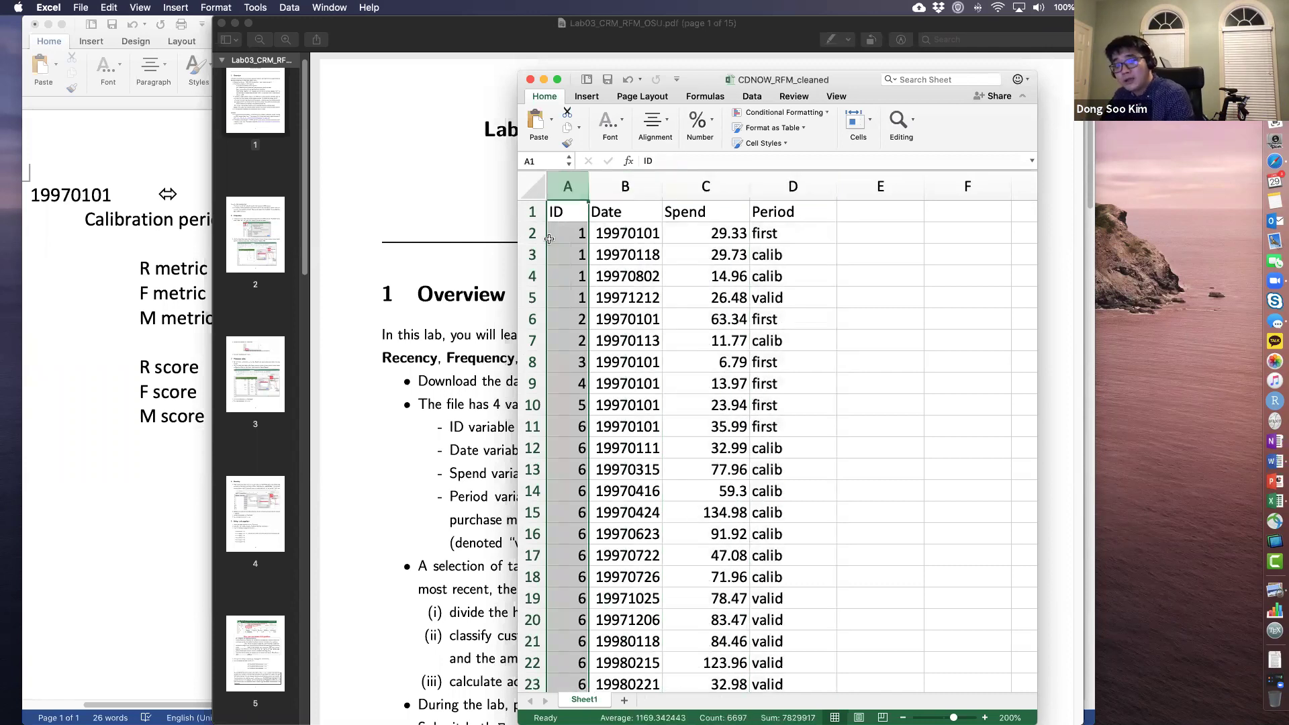
pyautogui.click(563, 236)
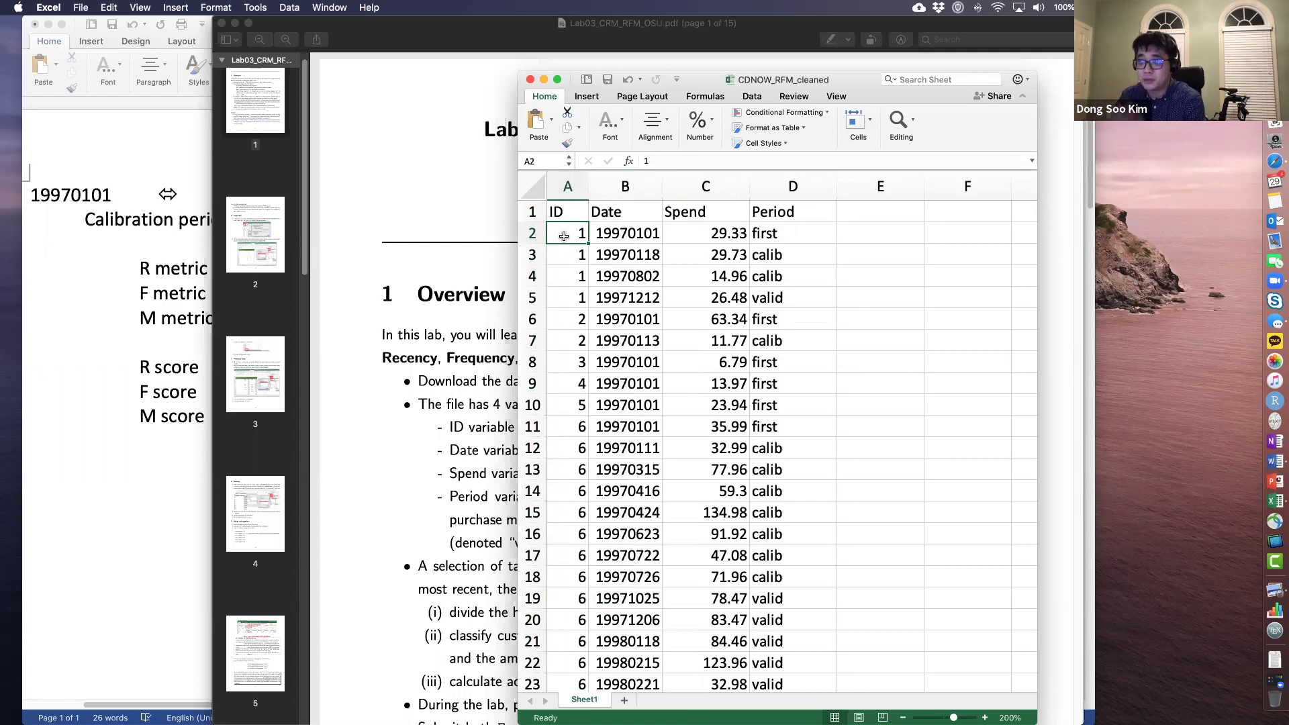
pyautogui.click(605, 188)
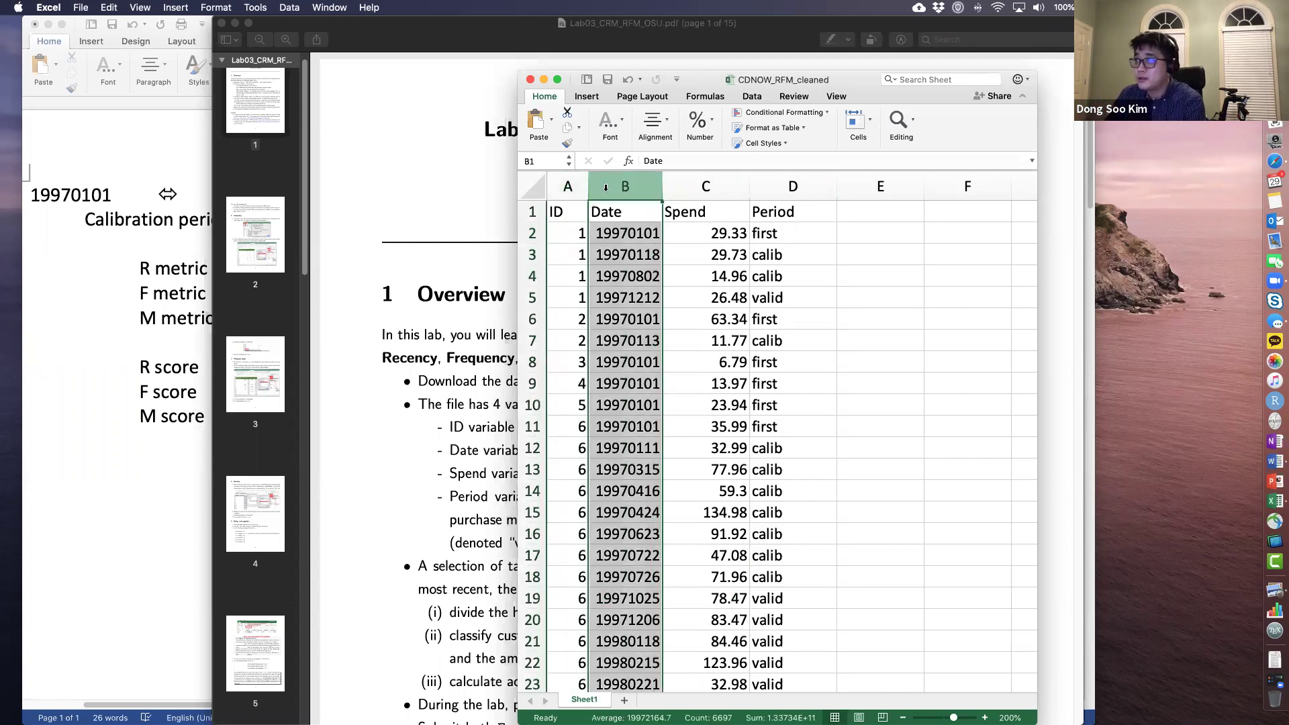
pyautogui.click(706, 186)
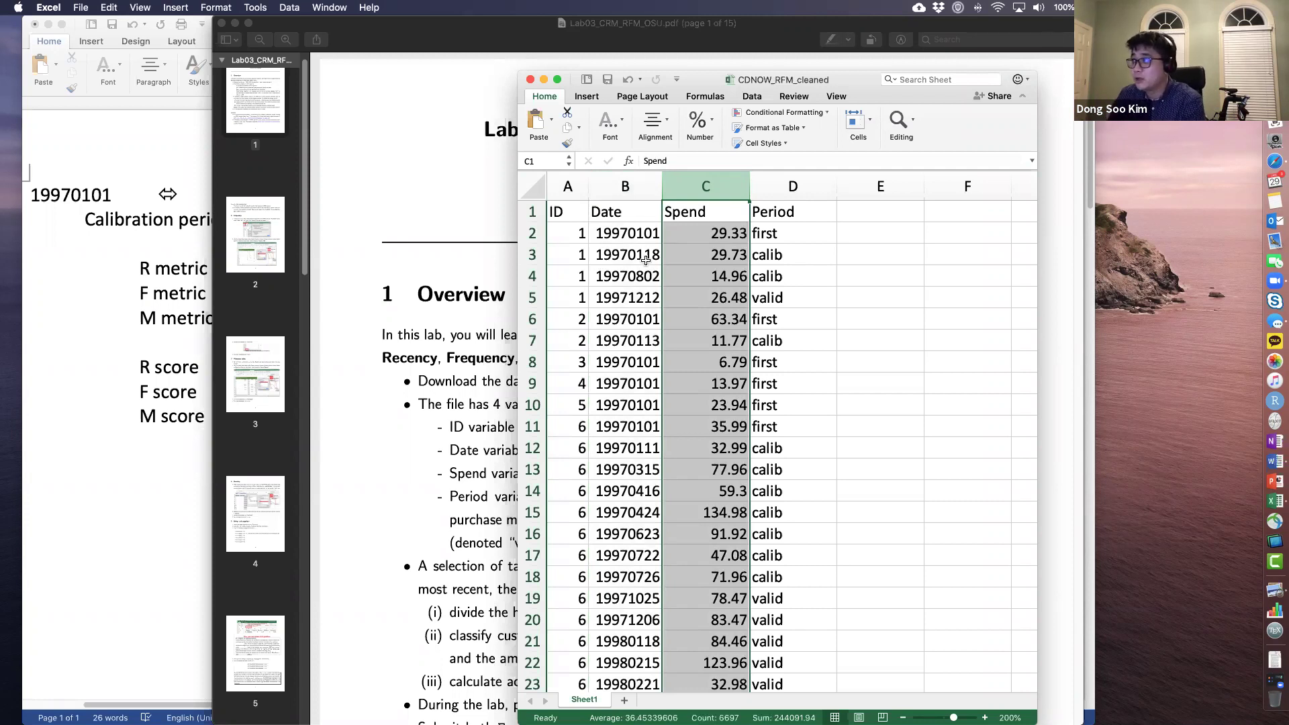
pyautogui.click(765, 235)
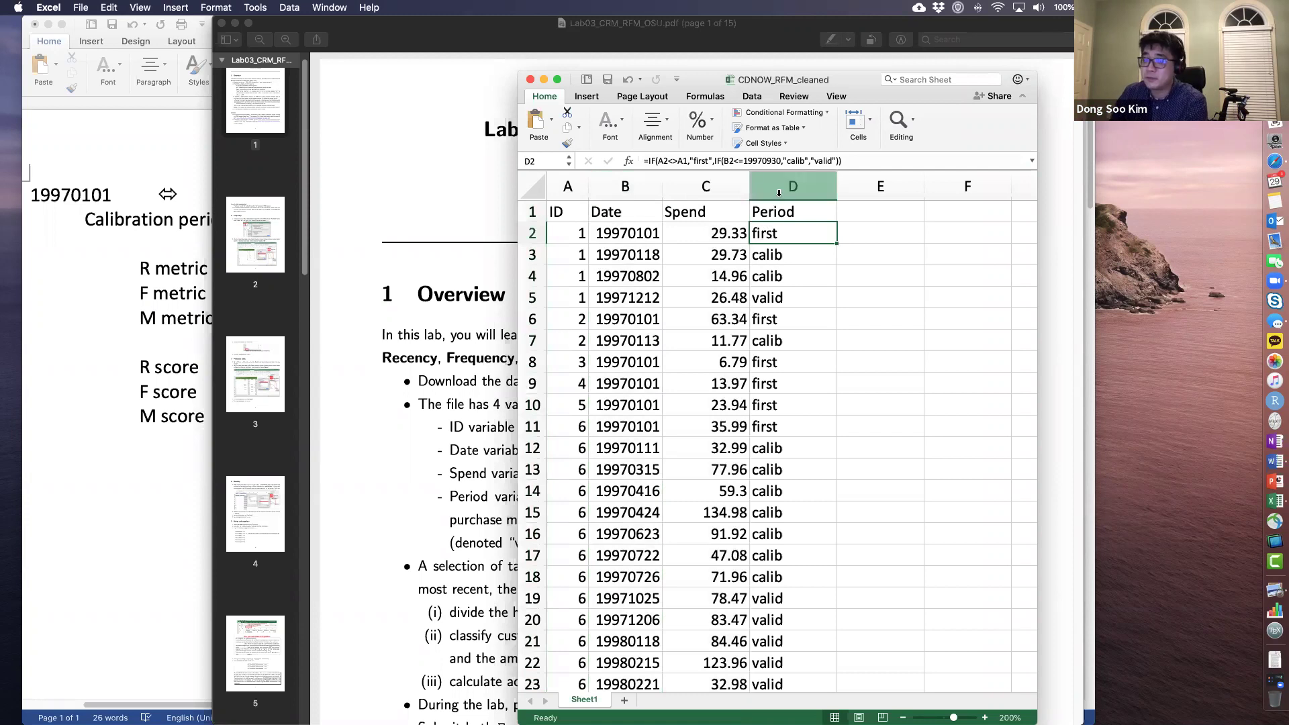
# Step: Examine the first transaction record in row 2, including its customer ID, spend and date cells
pyautogui.click(723, 239)
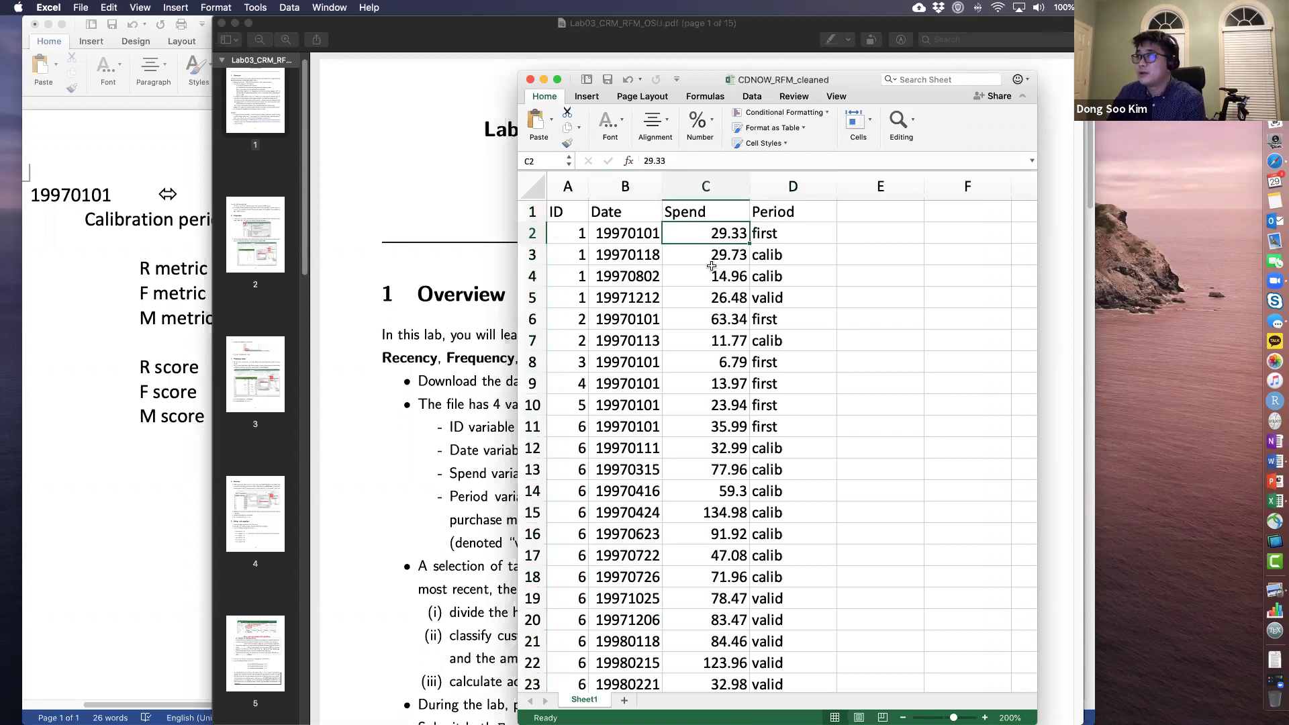
pyautogui.press('Left')
pyautogui.press('Left')
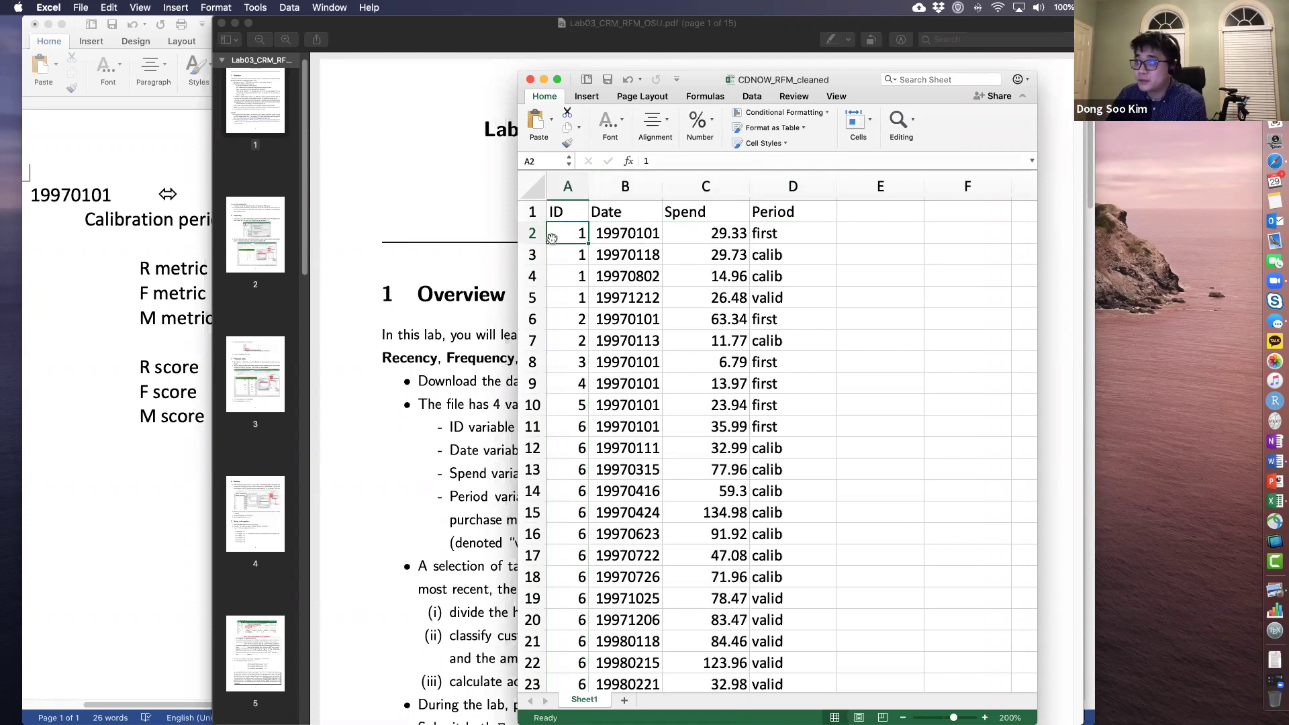
pyautogui.click(529, 233)
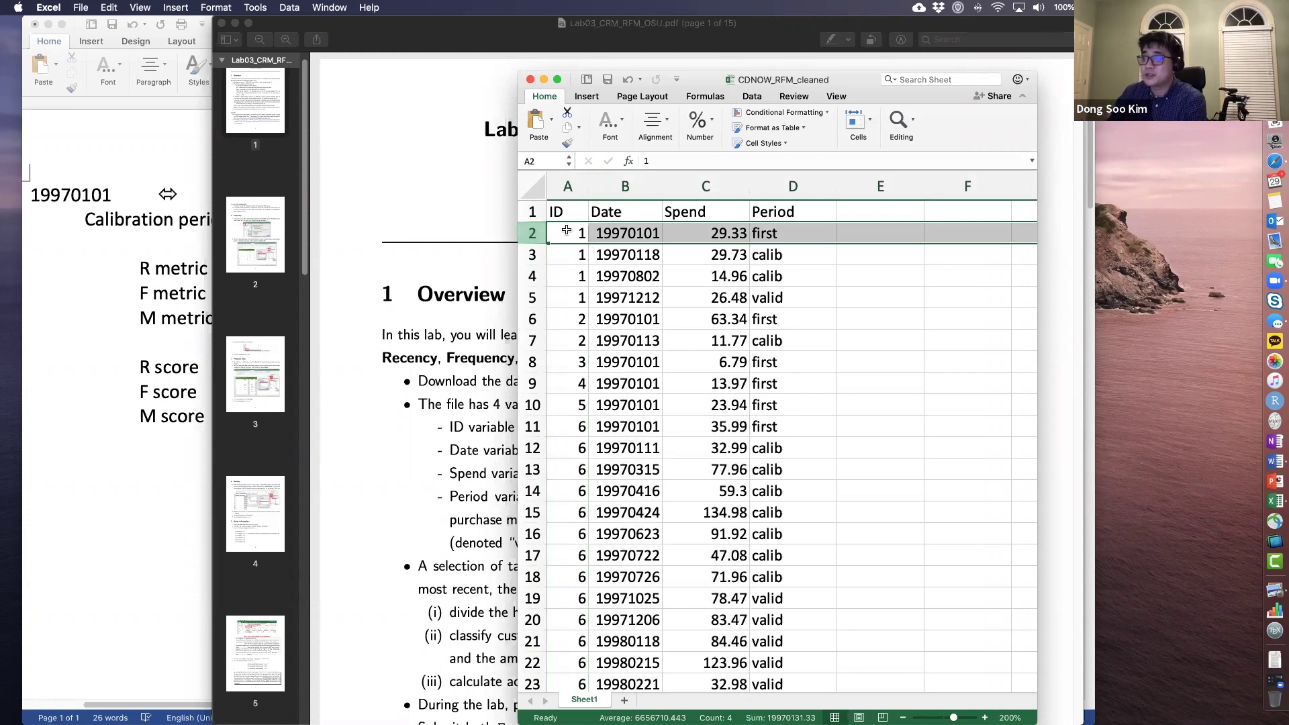
pyautogui.click(573, 239)
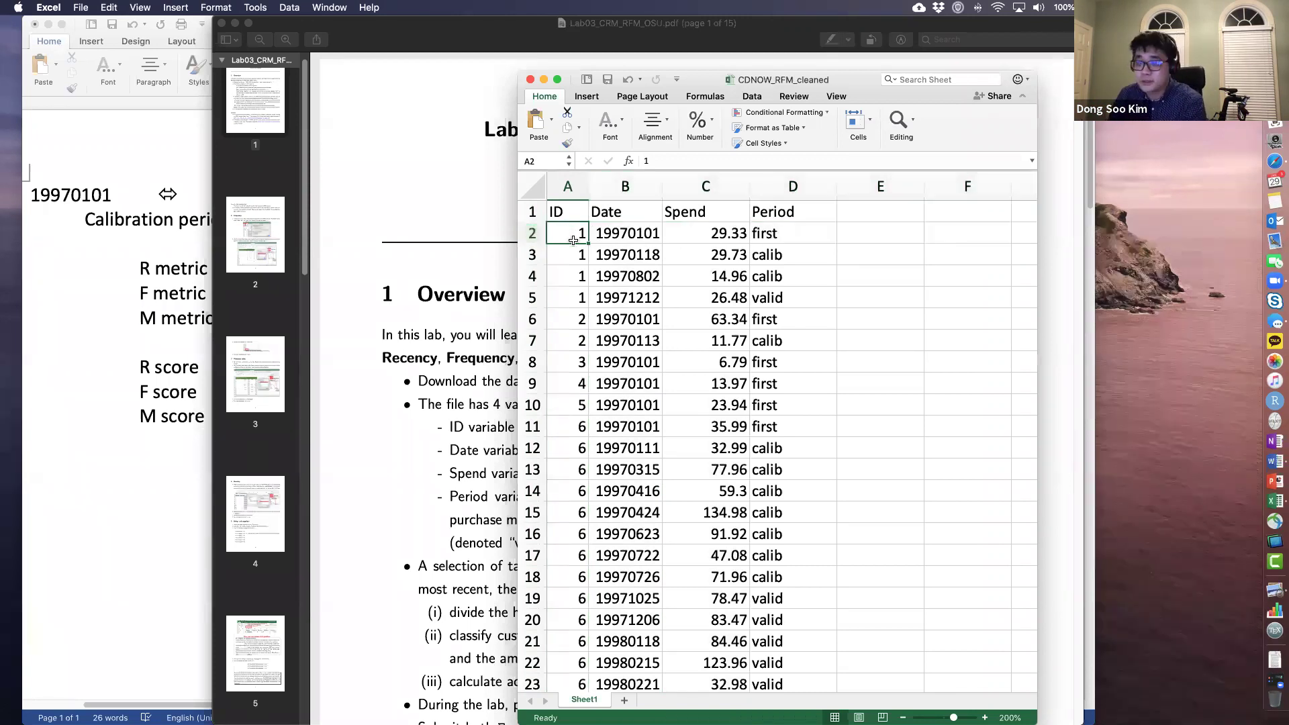
pyautogui.click(704, 230)
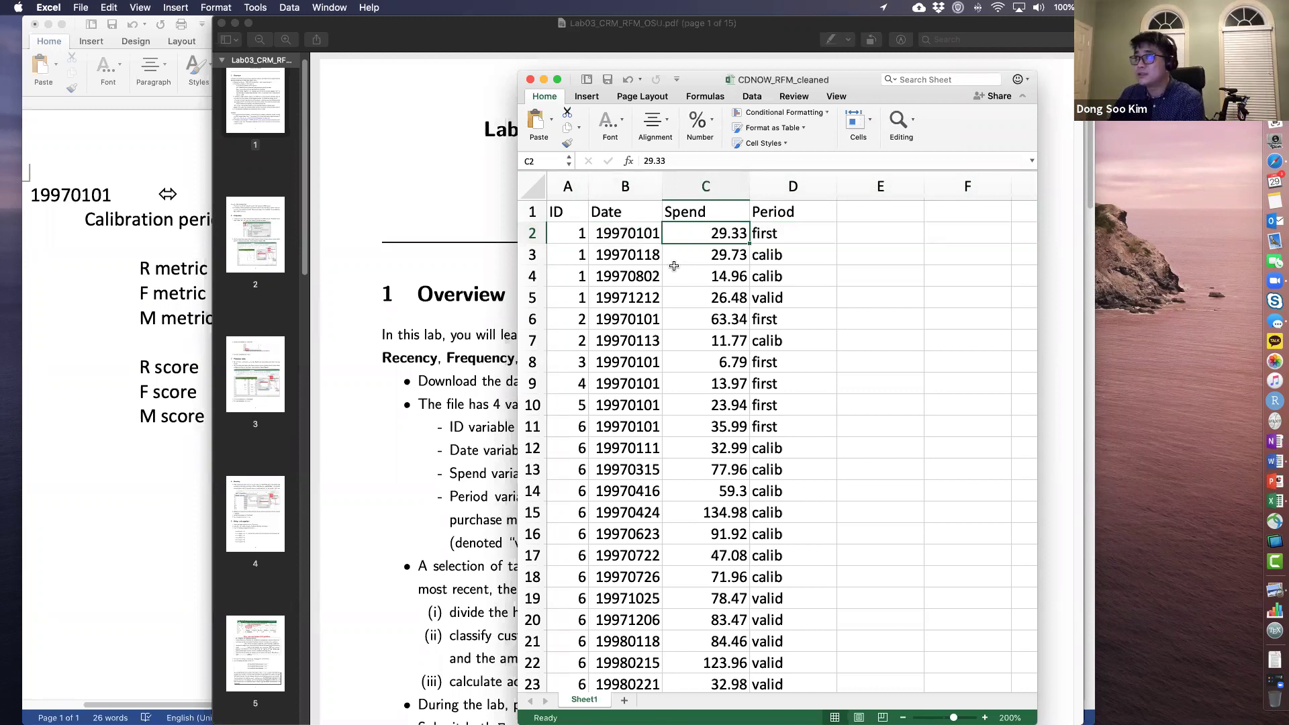
pyautogui.click(612, 230)
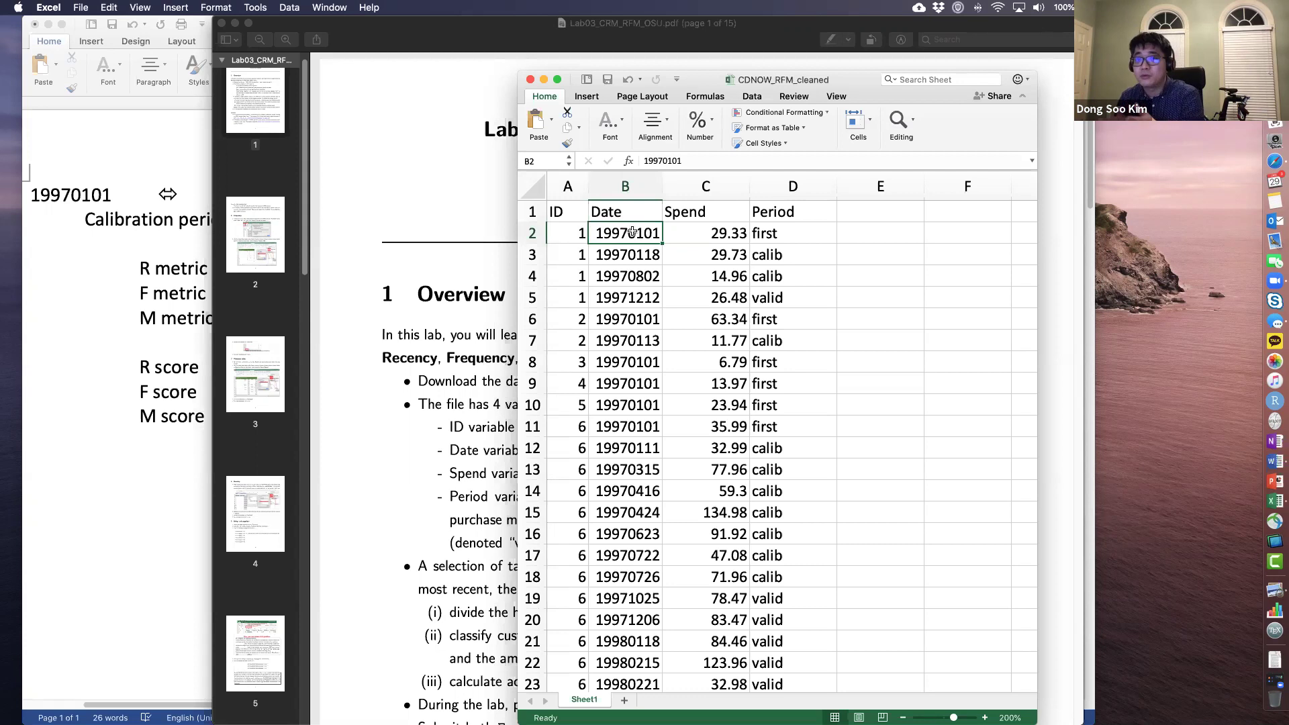
# Step: Switch to the Word notes document and write "Jan. 1st 2020" on a new line below the R, F and M score list
pyautogui.click(144, 497)
pyautogui.click(488, 424)
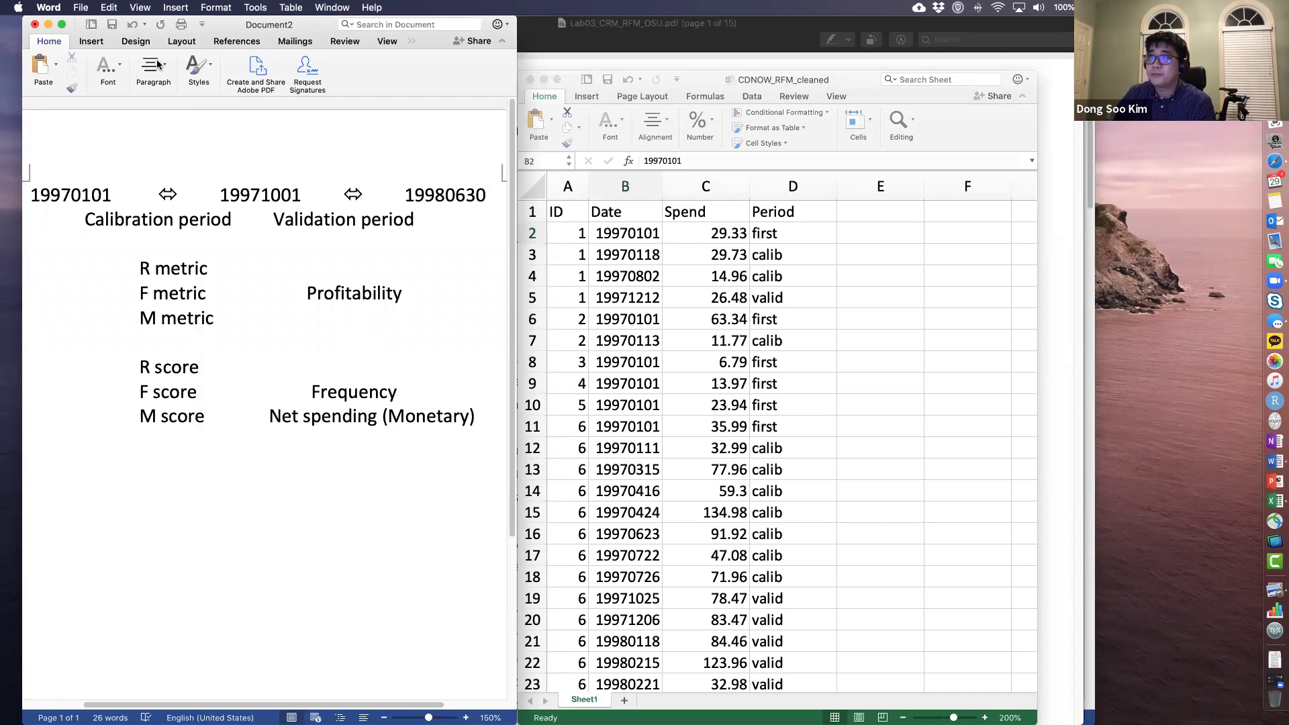
pyautogui.press('Return')
pyautogui.press('Return')
pyautogui.press('Return')
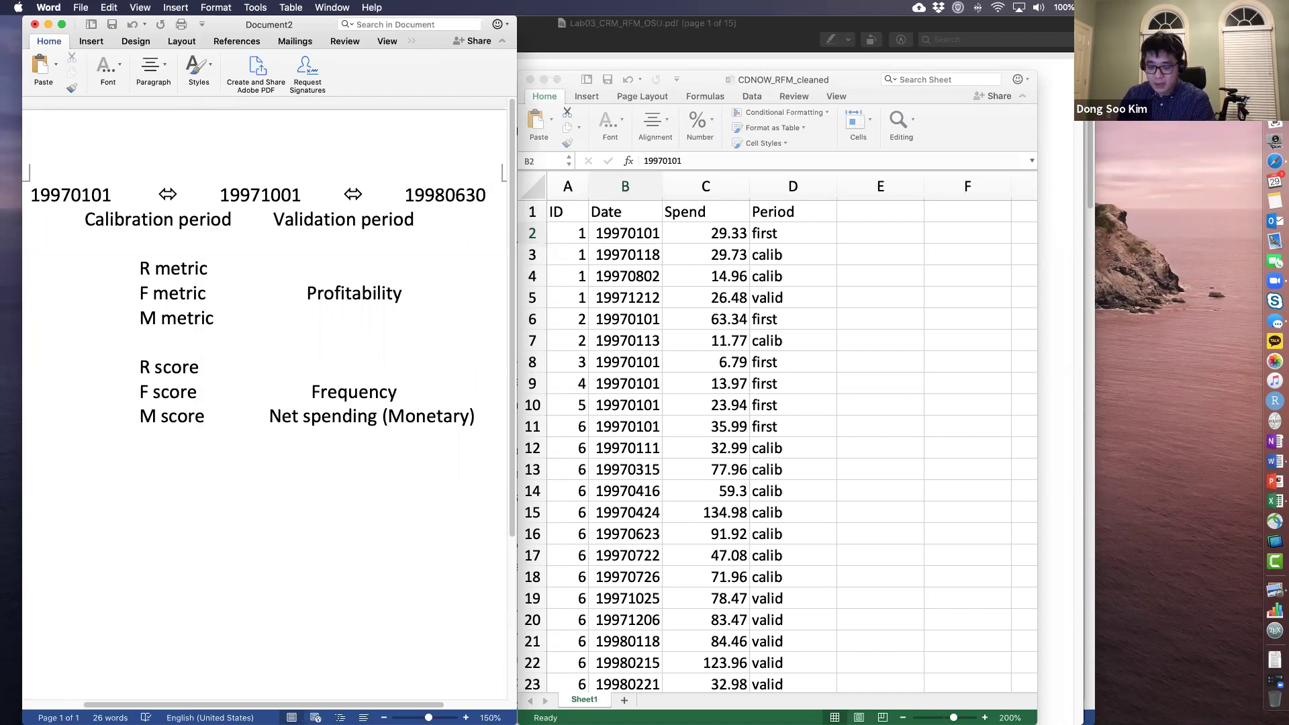
pyautogui.write('2020')
pyautogui.press('Left')
pyautogui.write('Jan. ')
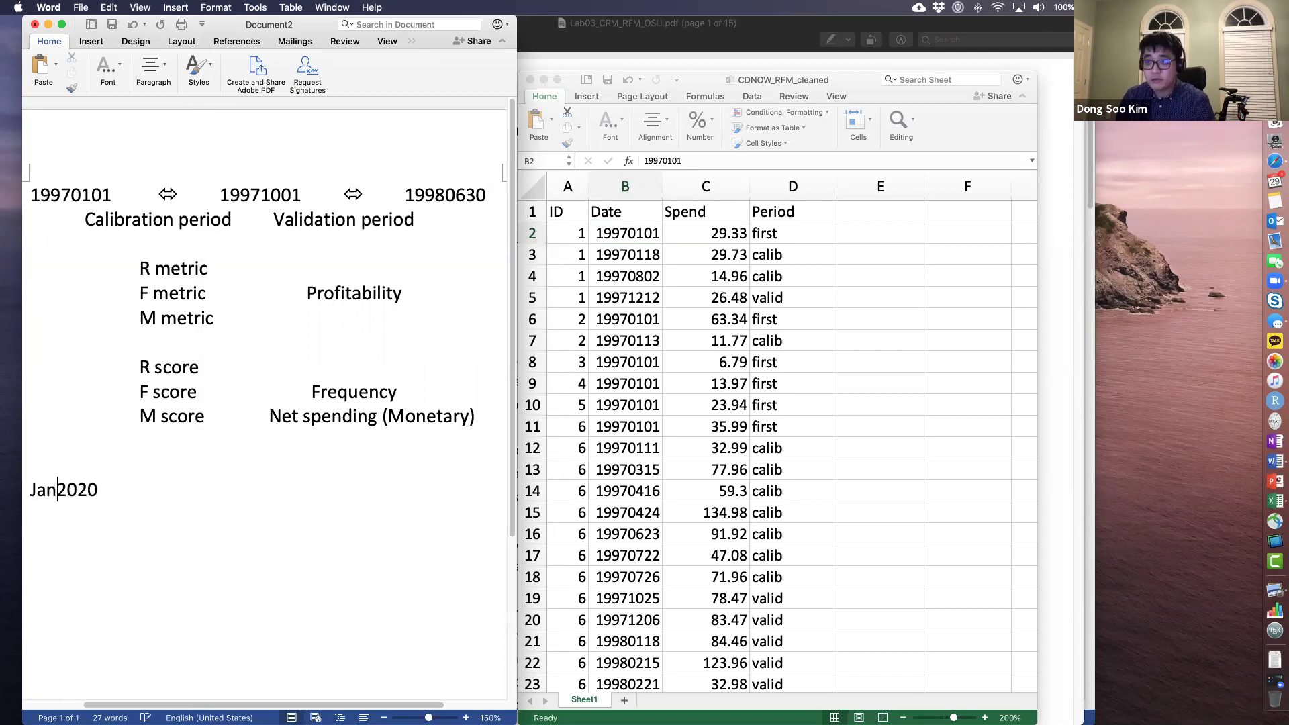
pyautogui.write('1st')
pyautogui.press('End')
pyautogui.press('Return')
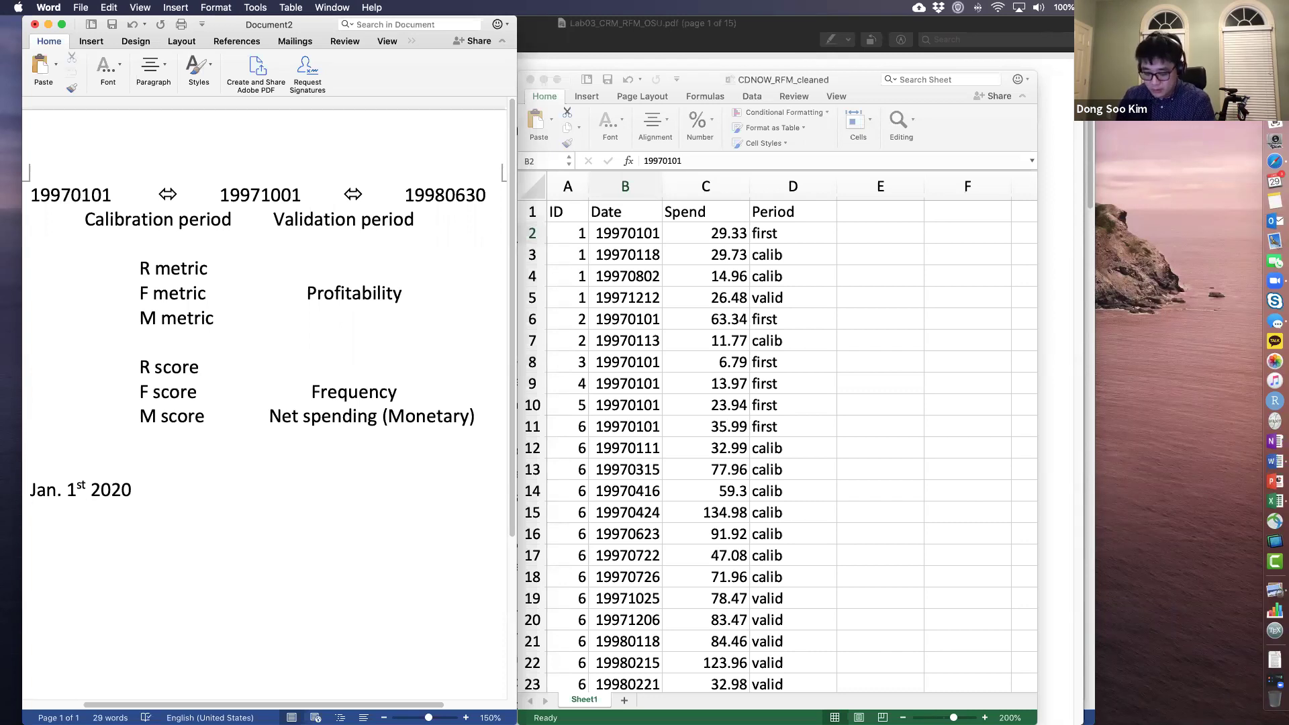
# Step: Write "Dec. 31st 2020" on the line below "Jan. 1st 2020" in the notes document
pyautogui.write('Dec.')
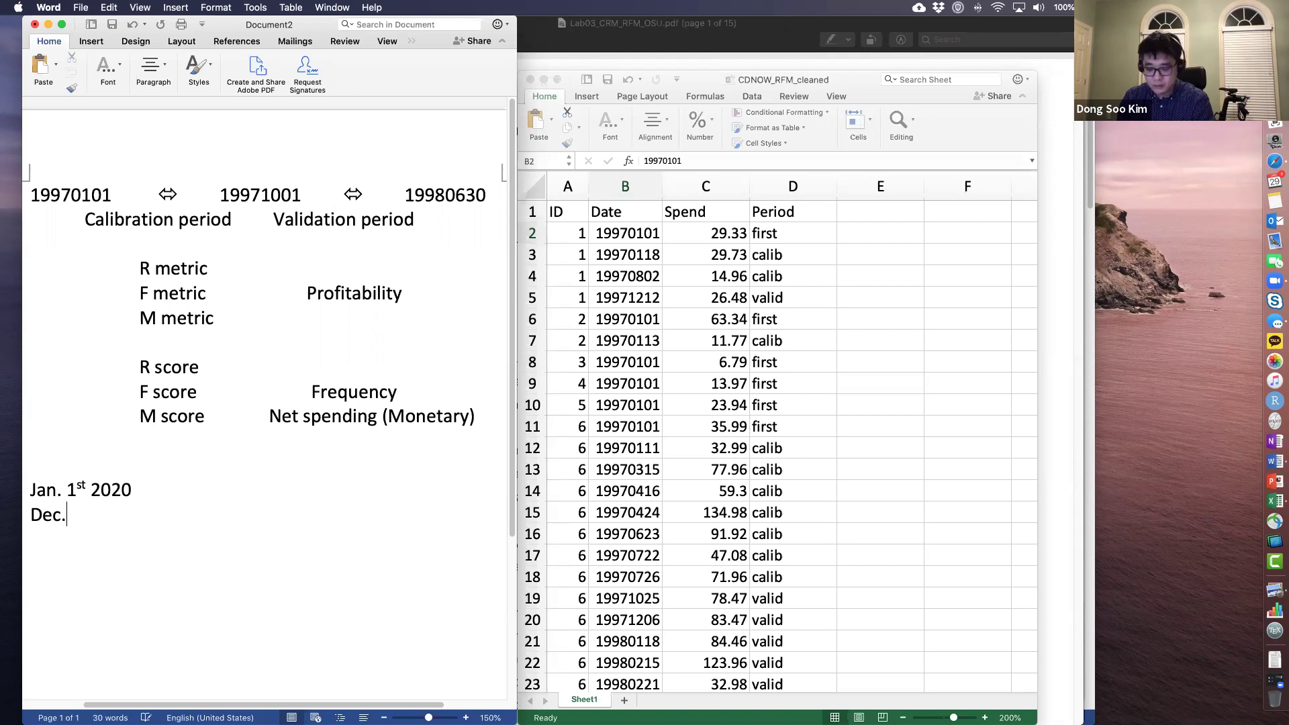
pyautogui.write(' 3')
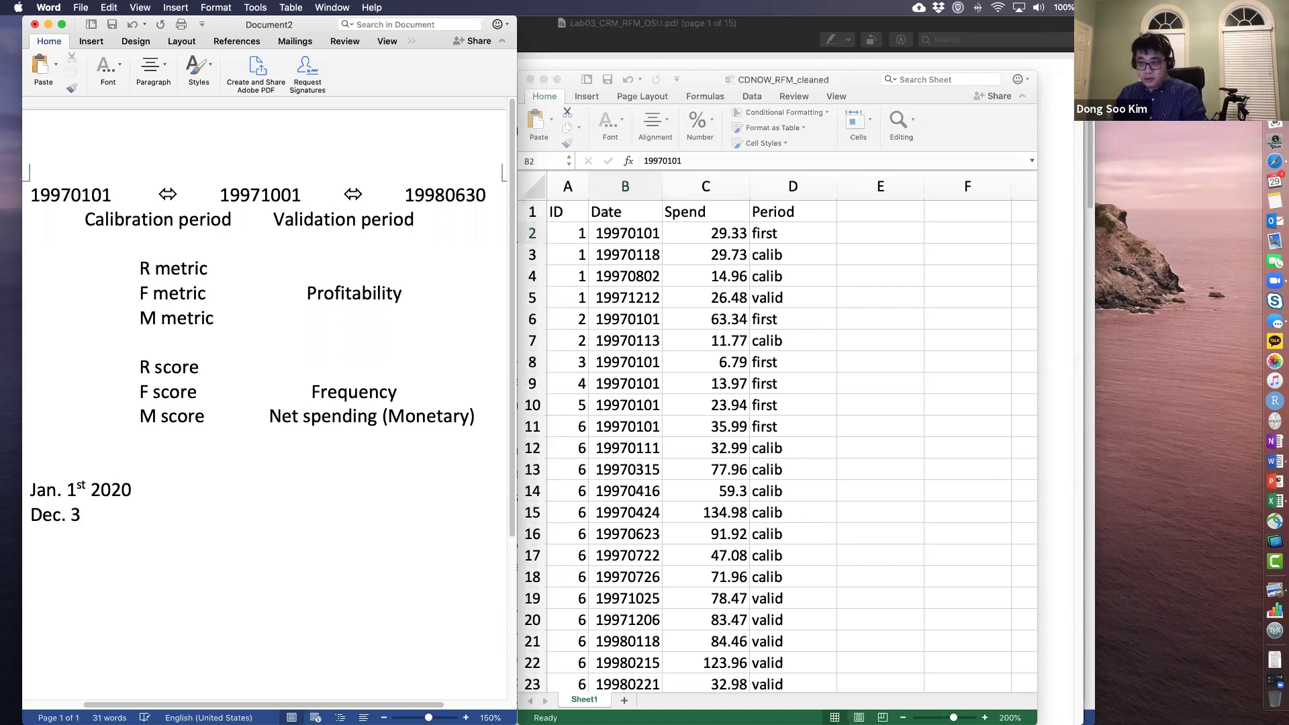
pyautogui.write('1st ')
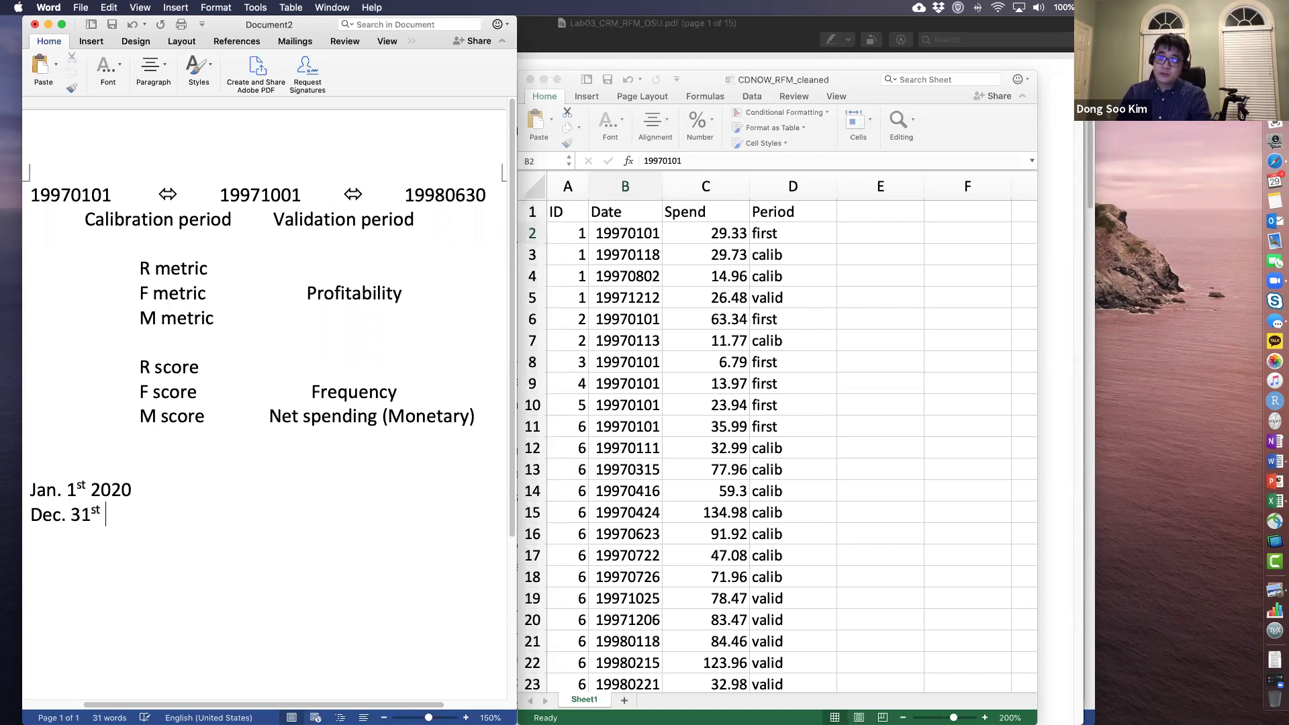
pyautogui.write('2020')
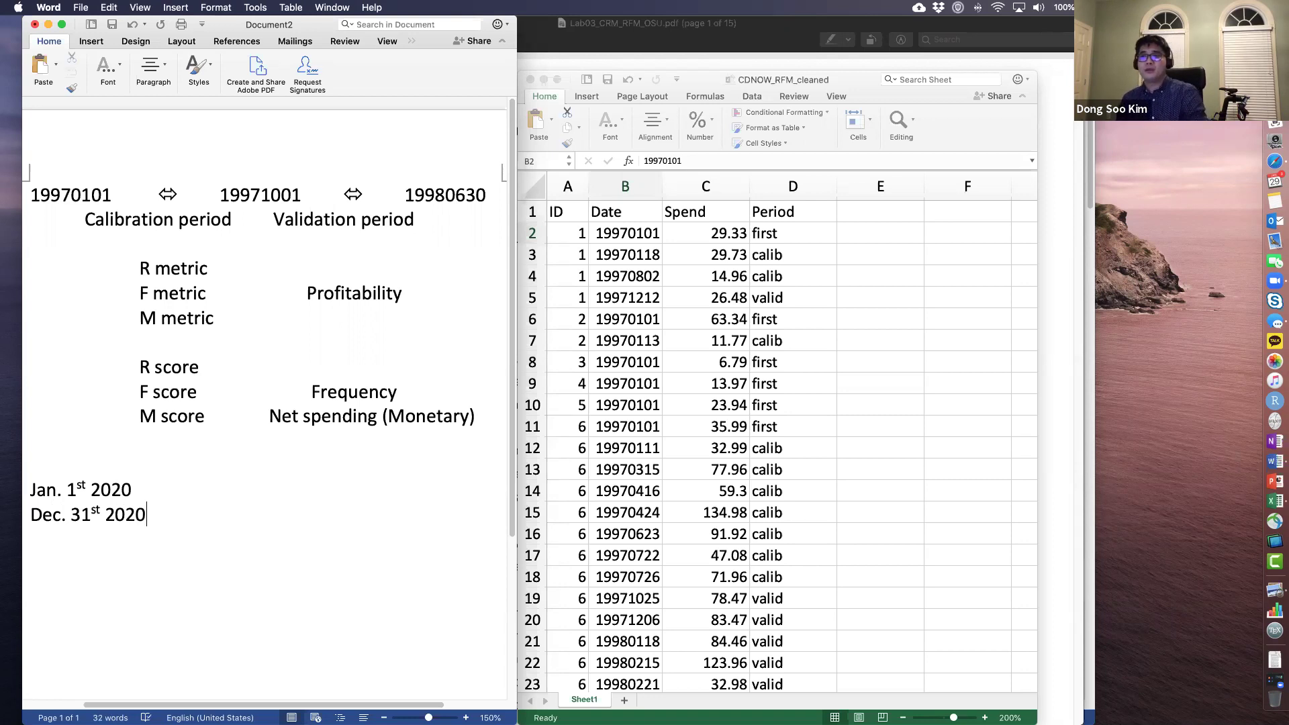
# Step: Leave a blank line below the two dates and write "As of Jan. 1st 2021,"
pyautogui.press('Return')
pyautogui.write('As of ')
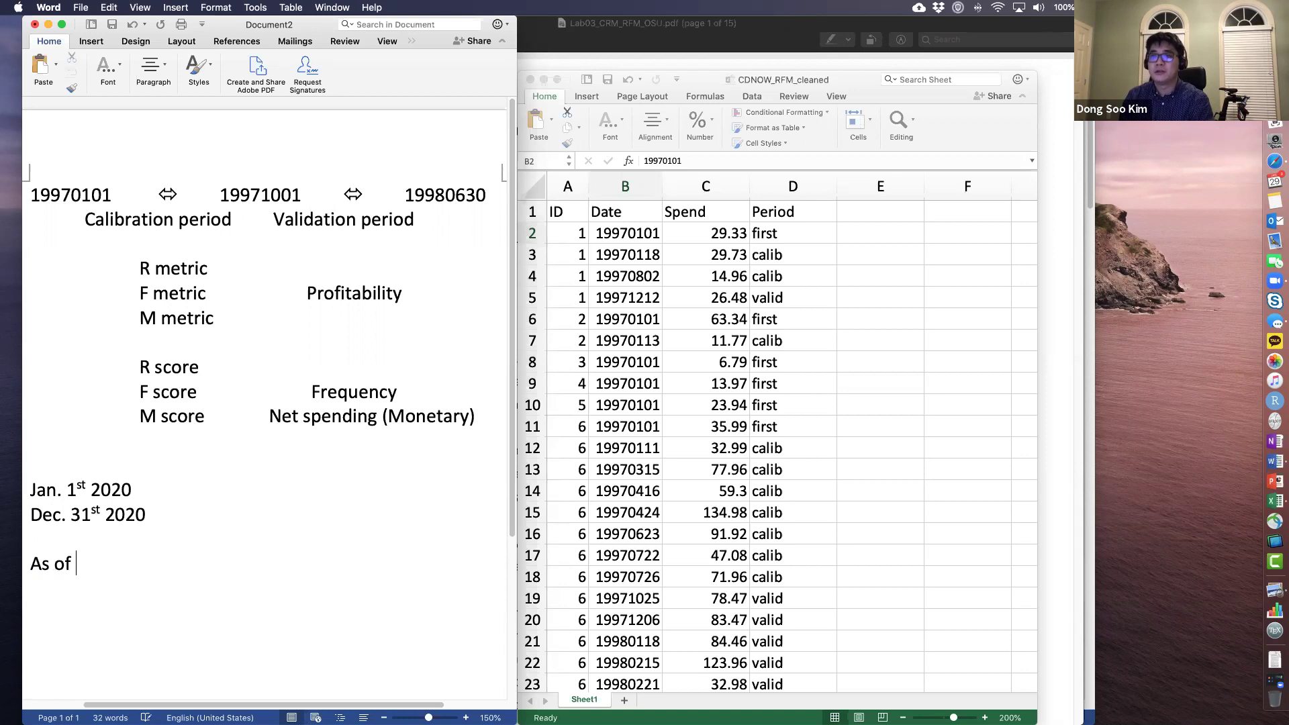
pyautogui.write('Jan. 1s')
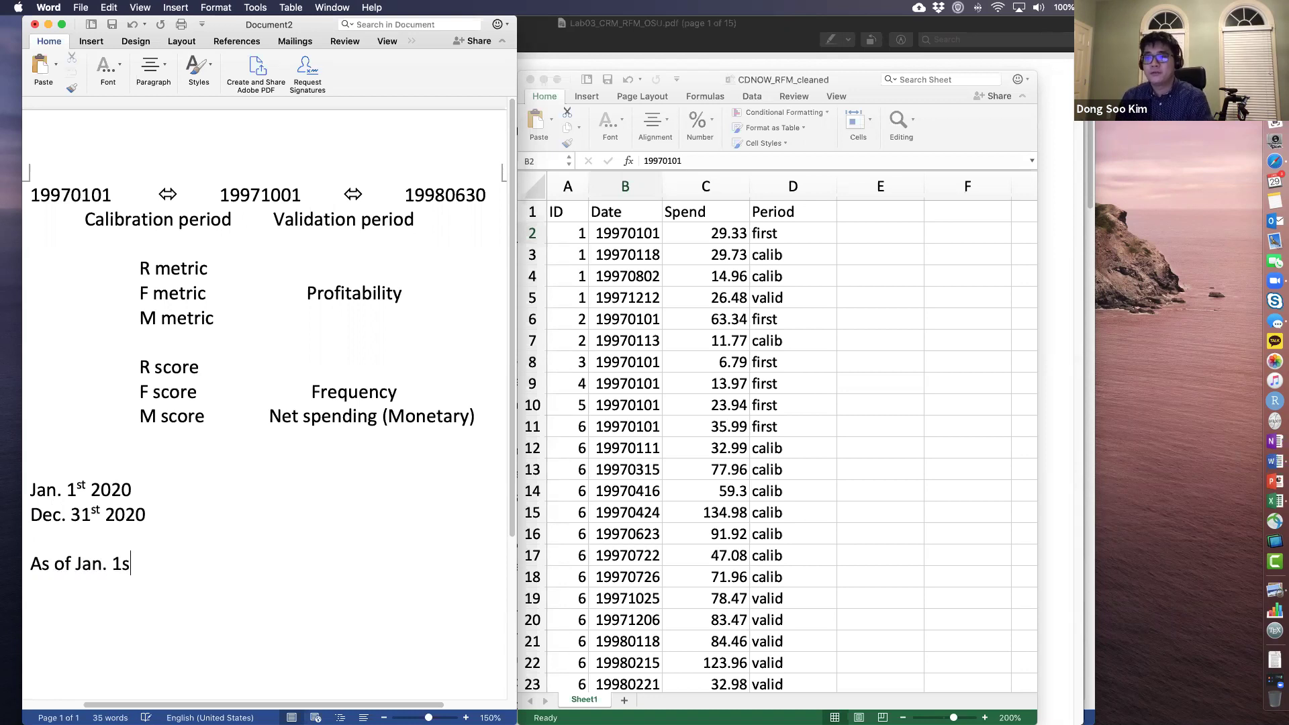
pyautogui.write('t 2021')
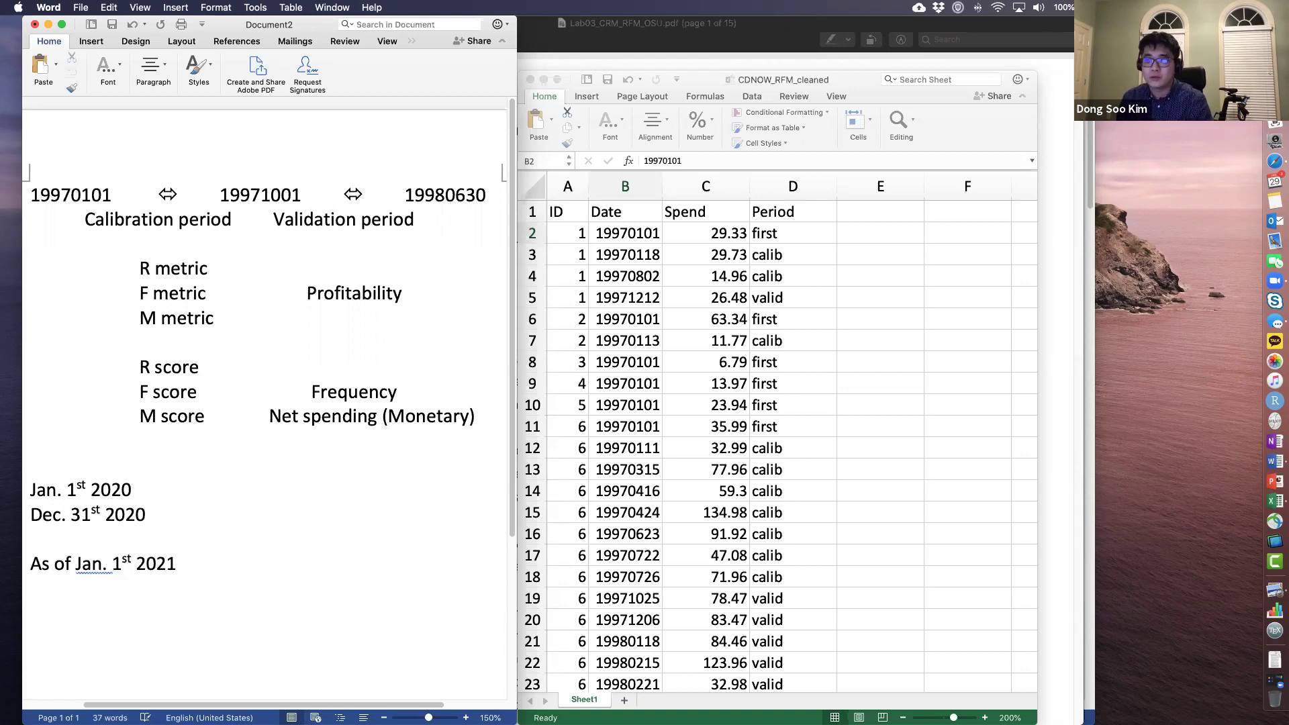
pyautogui.write(',')
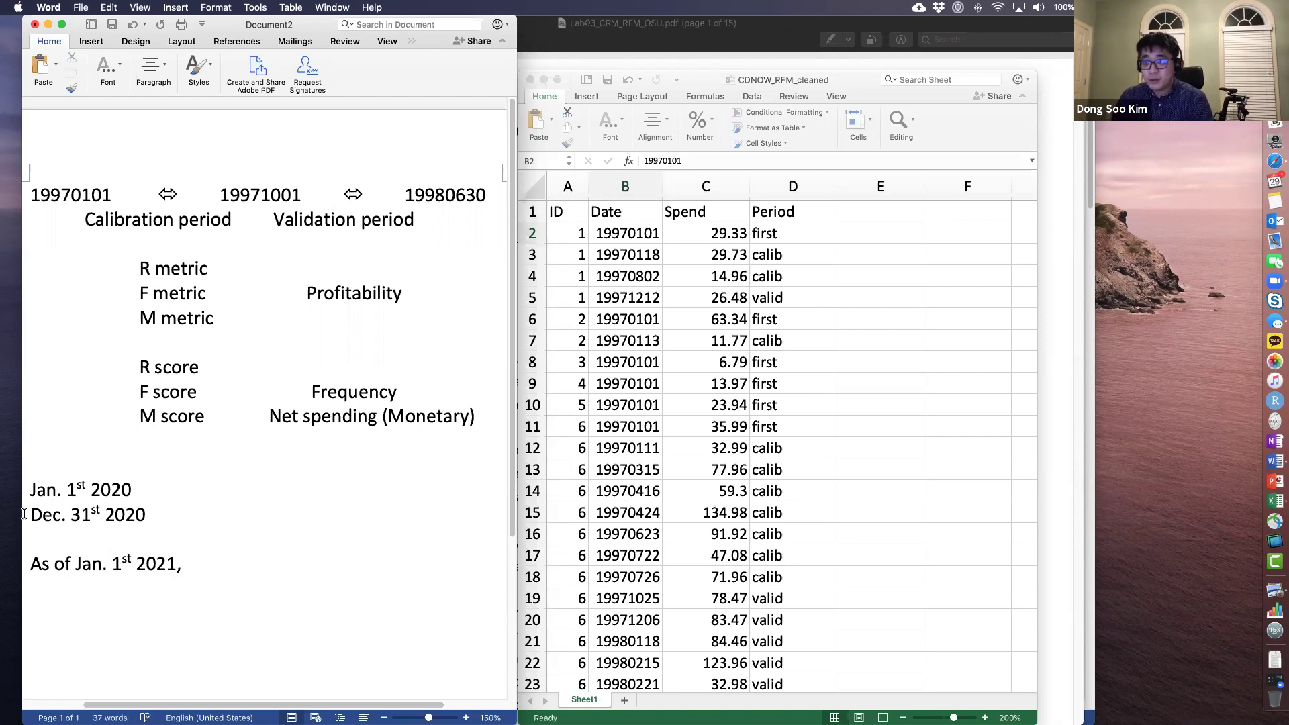
# Step: Add a right arrow and the numeric date 20200101 after "Jan. 1st 2020"
pyautogui.moveTo(24, 513); pyautogui.dragTo(106, 514)
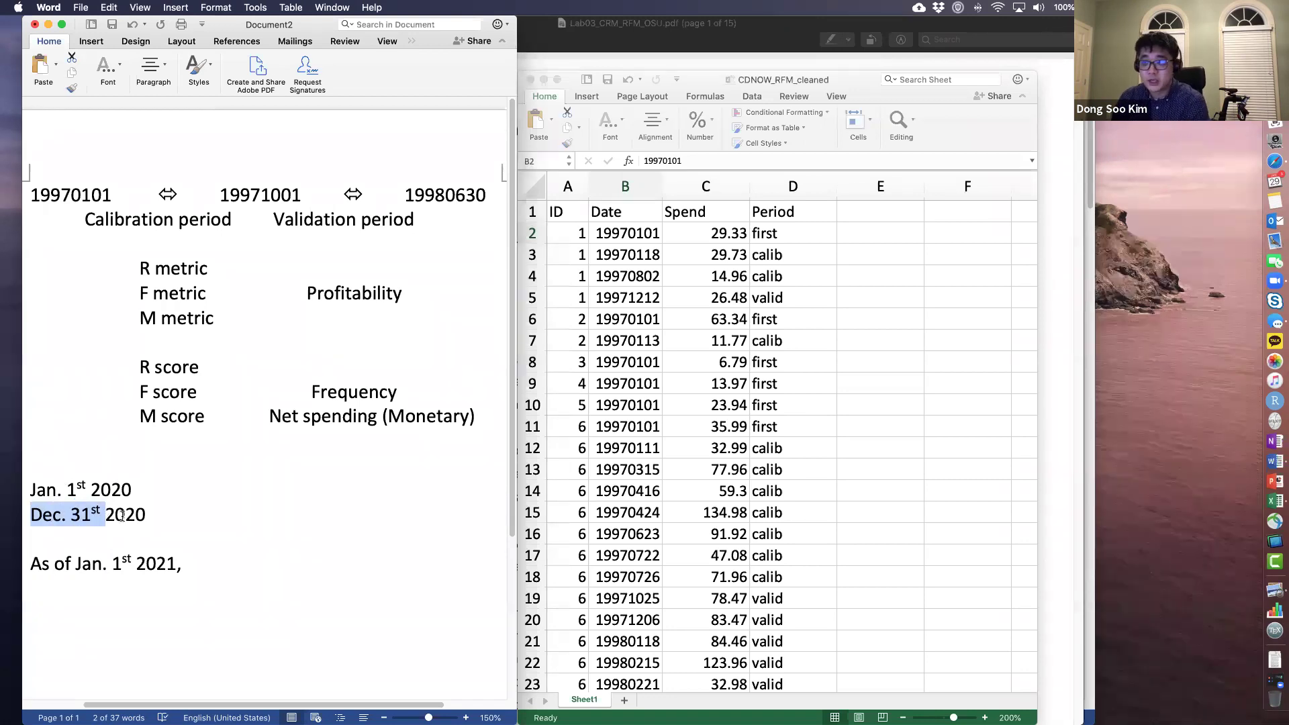
pyautogui.click(82, 488)
pyautogui.click(130, 489)
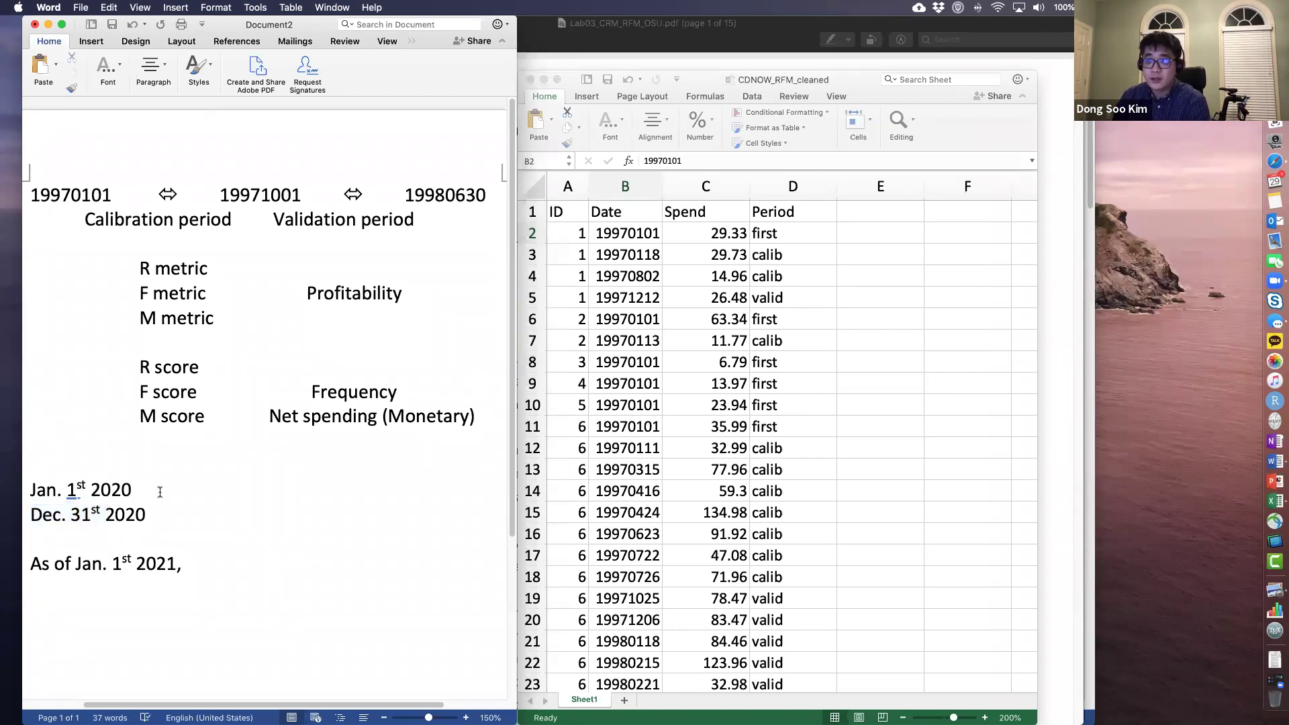
pyautogui.press('Tab')
pyautogui.write('==>')
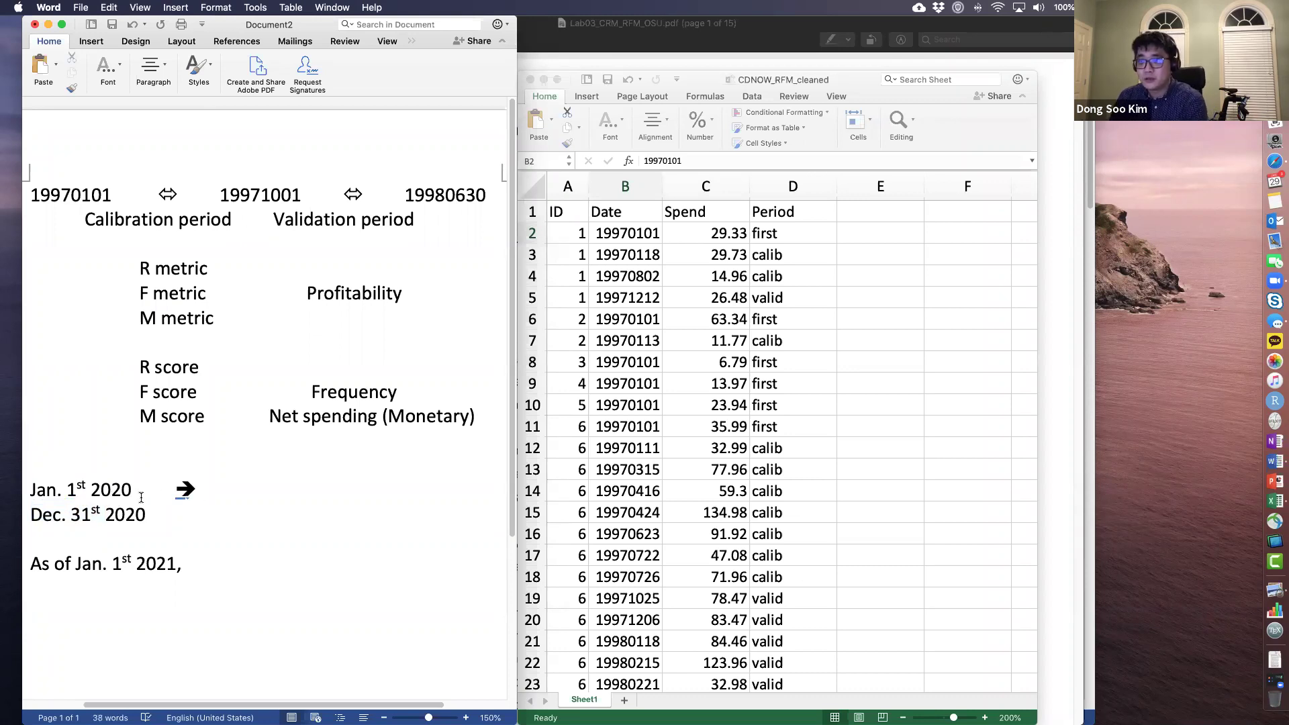
pyautogui.moveTo(137, 493); pyautogui.dragTo(36, 495)
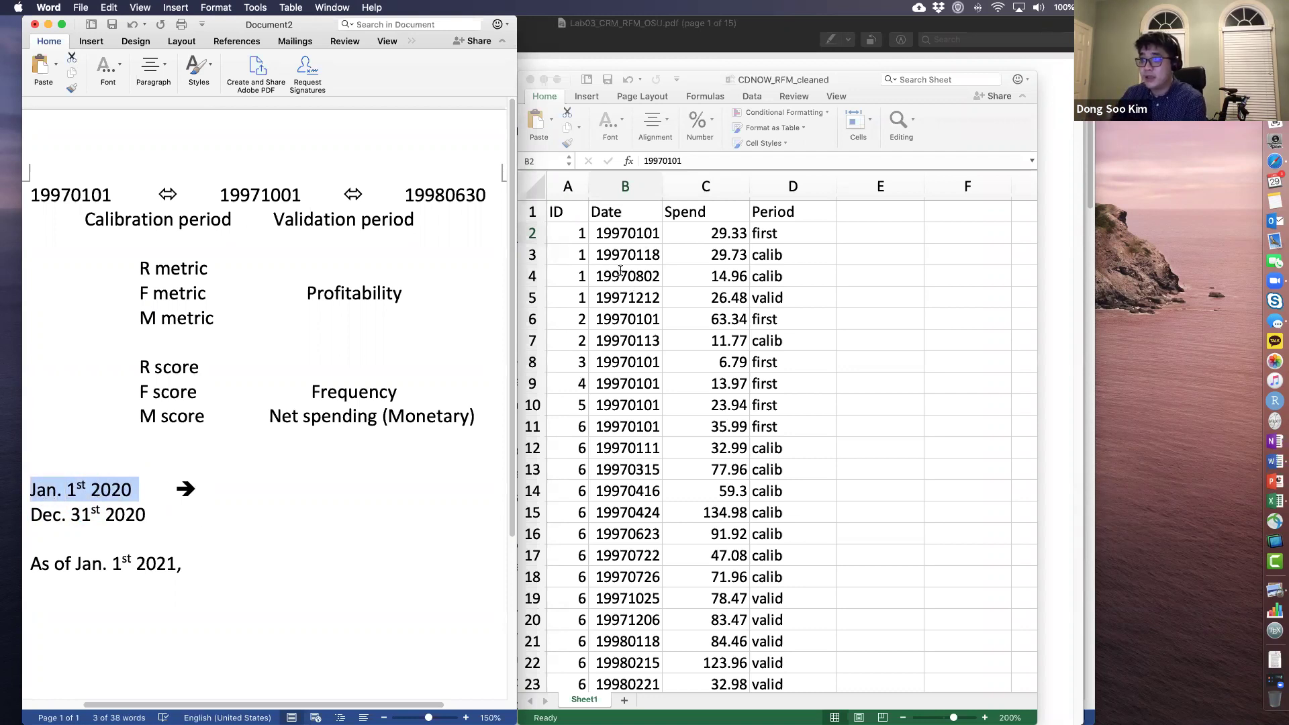
pyautogui.click(245, 490)
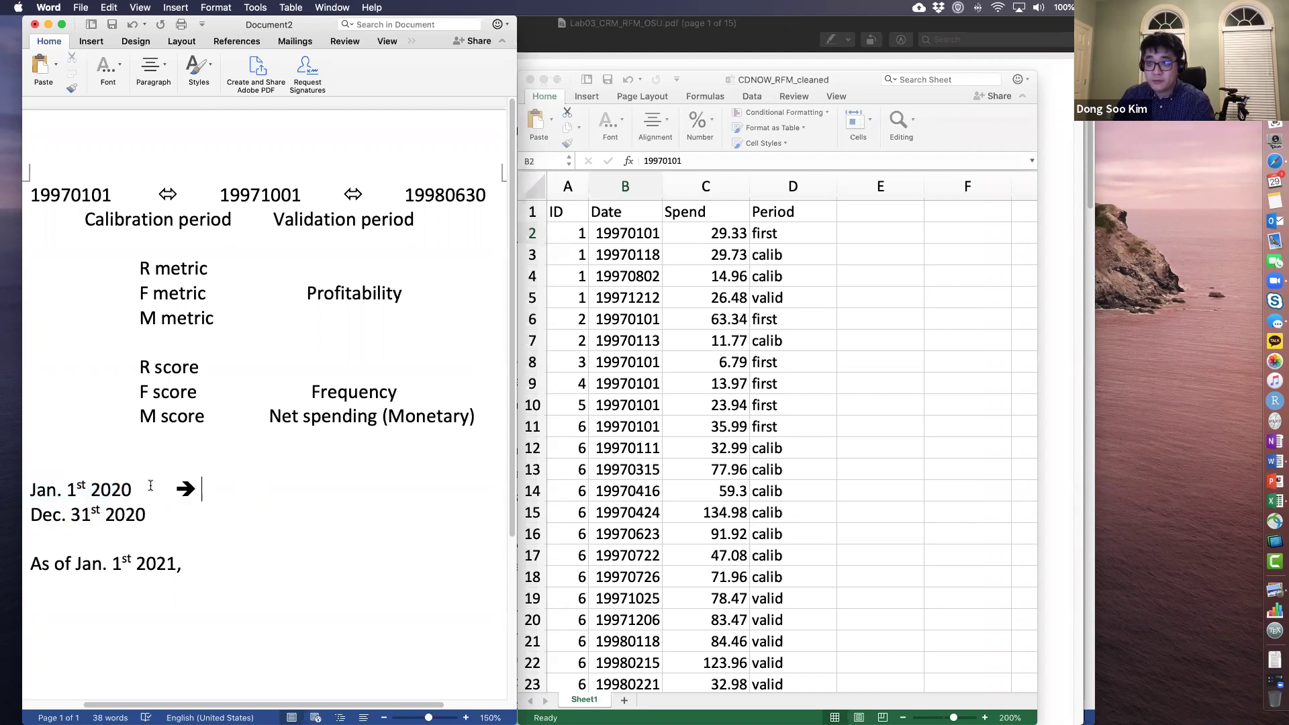
pyautogui.write('2020')
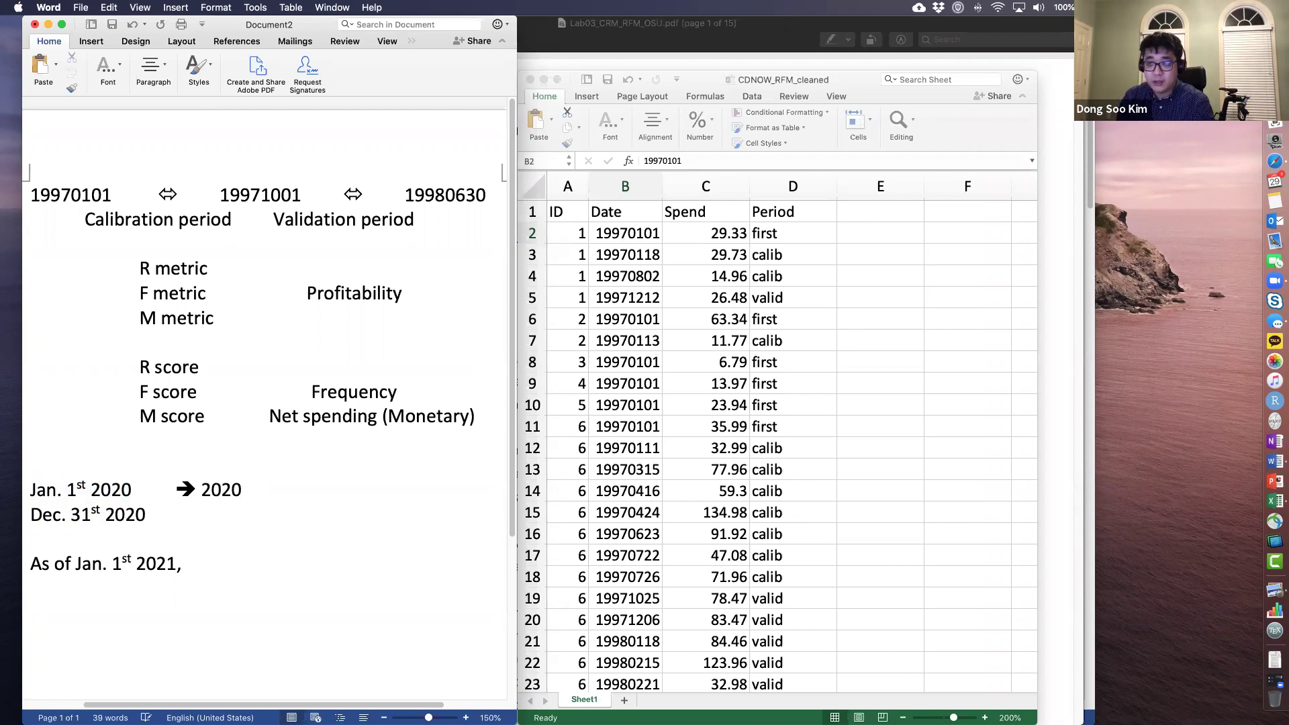
pyautogui.write('01')
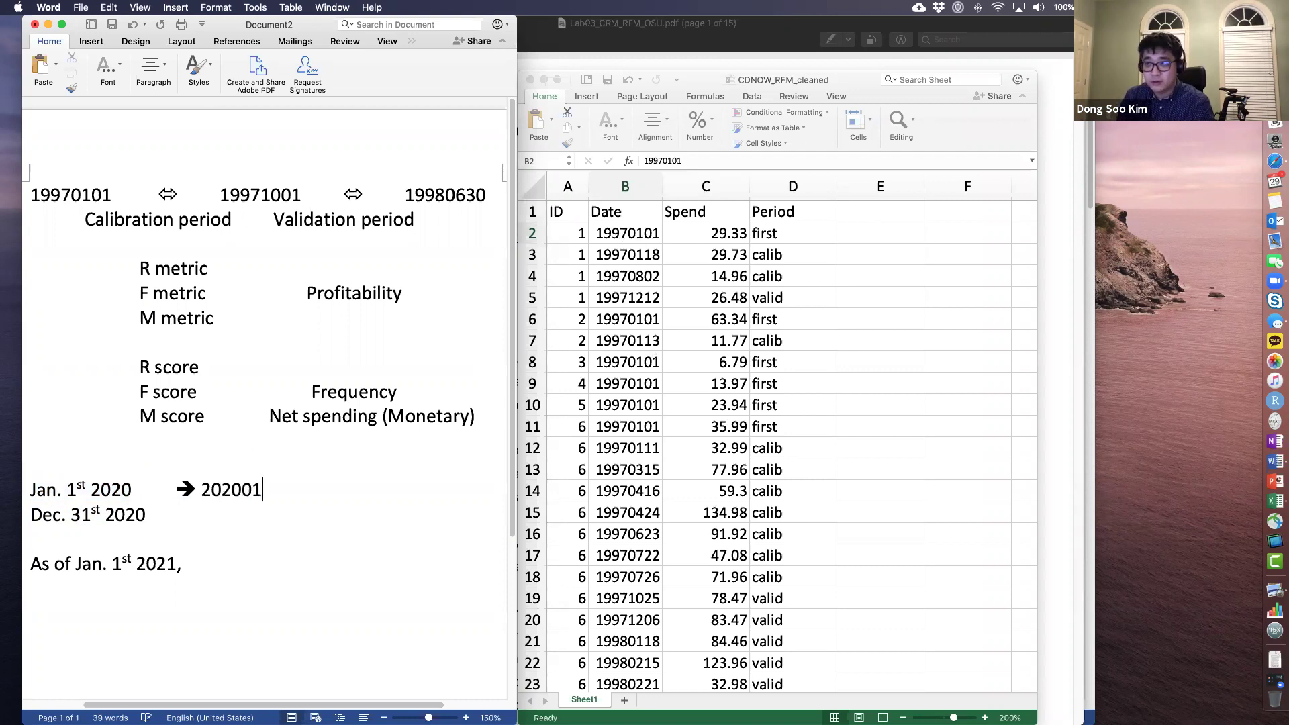
pyautogui.write('01')
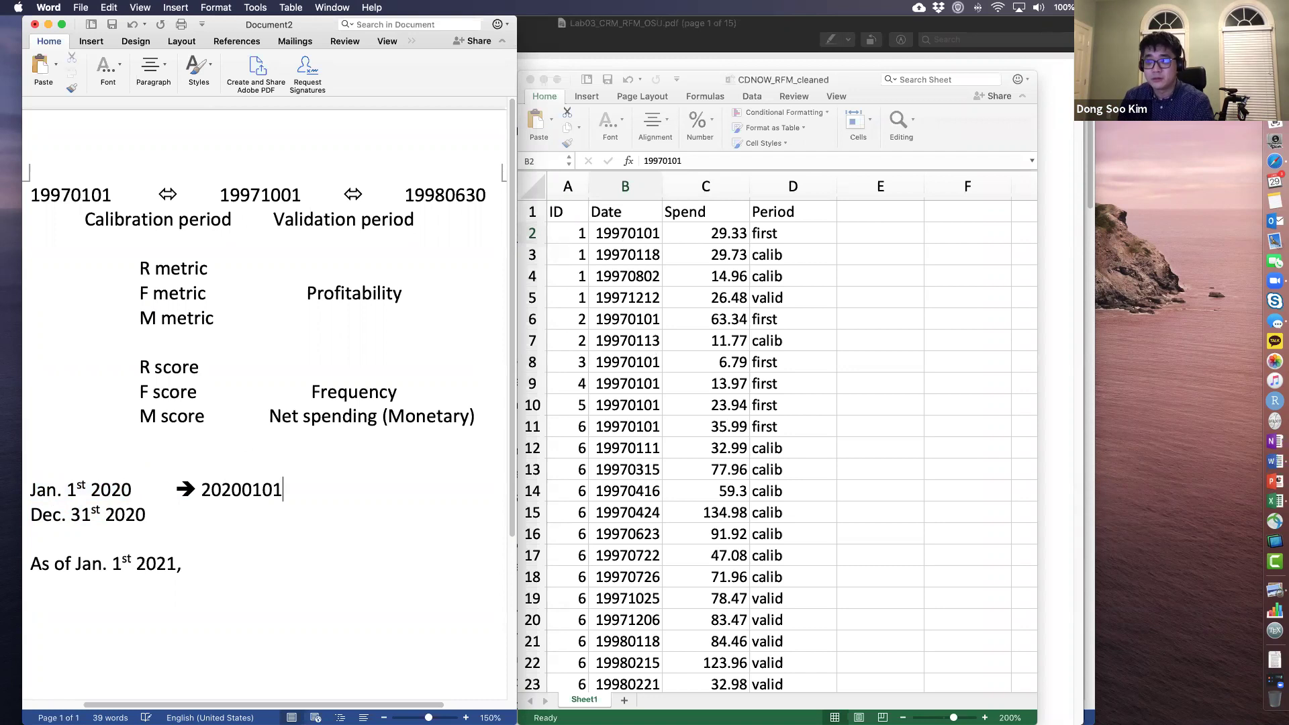
# Step: Add a right arrow and the numeric date 20201231 after "Dec. 31st 2020"
pyautogui.press('Tab')
pyautogui.write('=>')
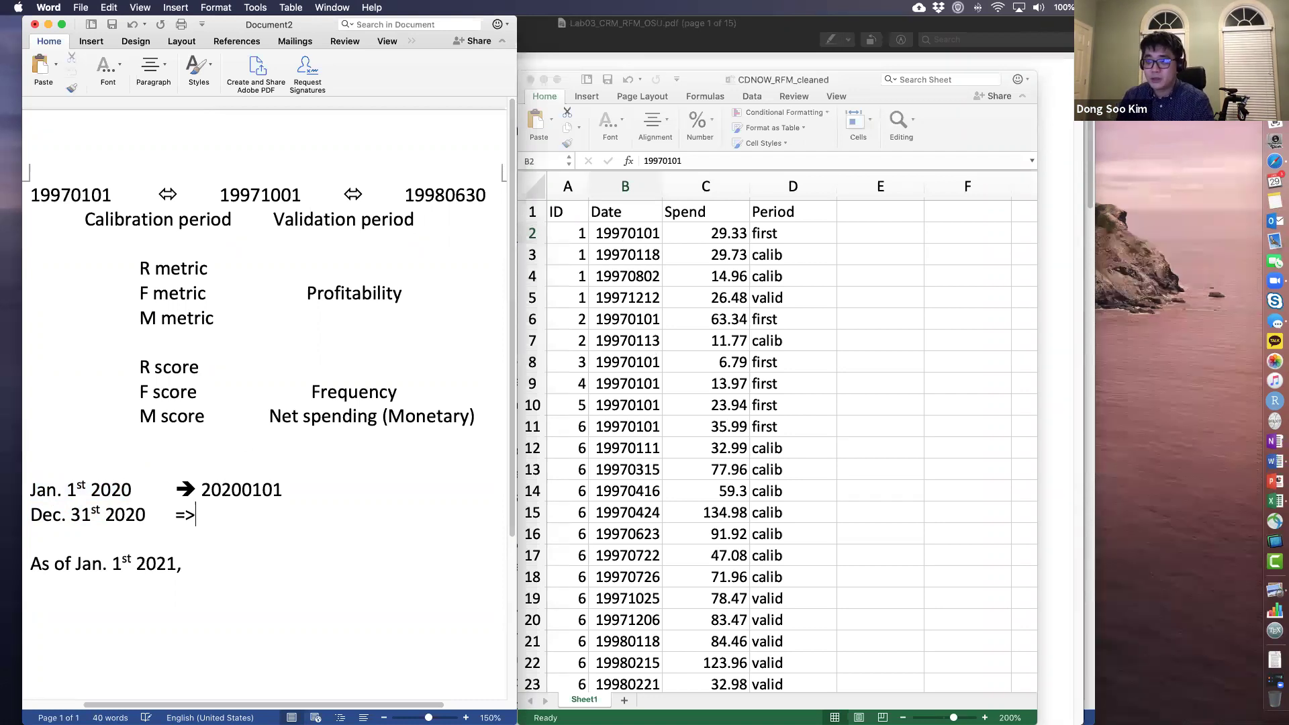
pyautogui.write(' 2020')
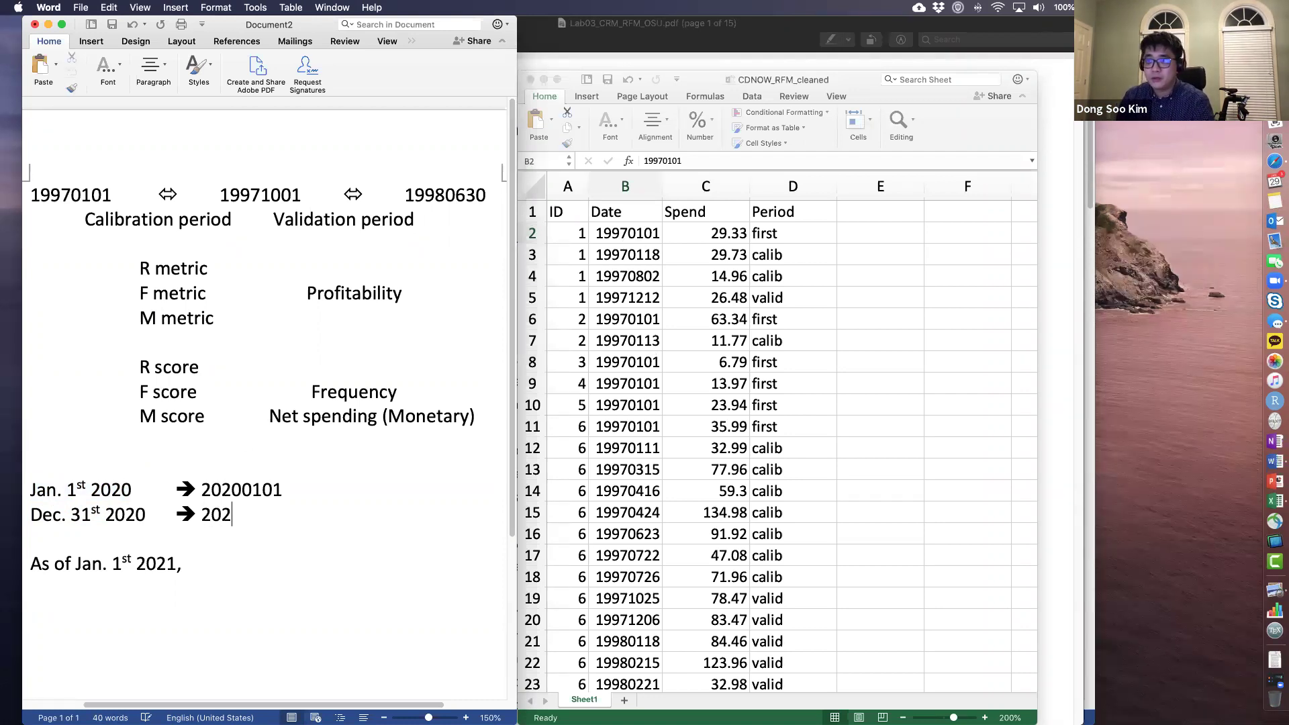
pyautogui.write('1231')
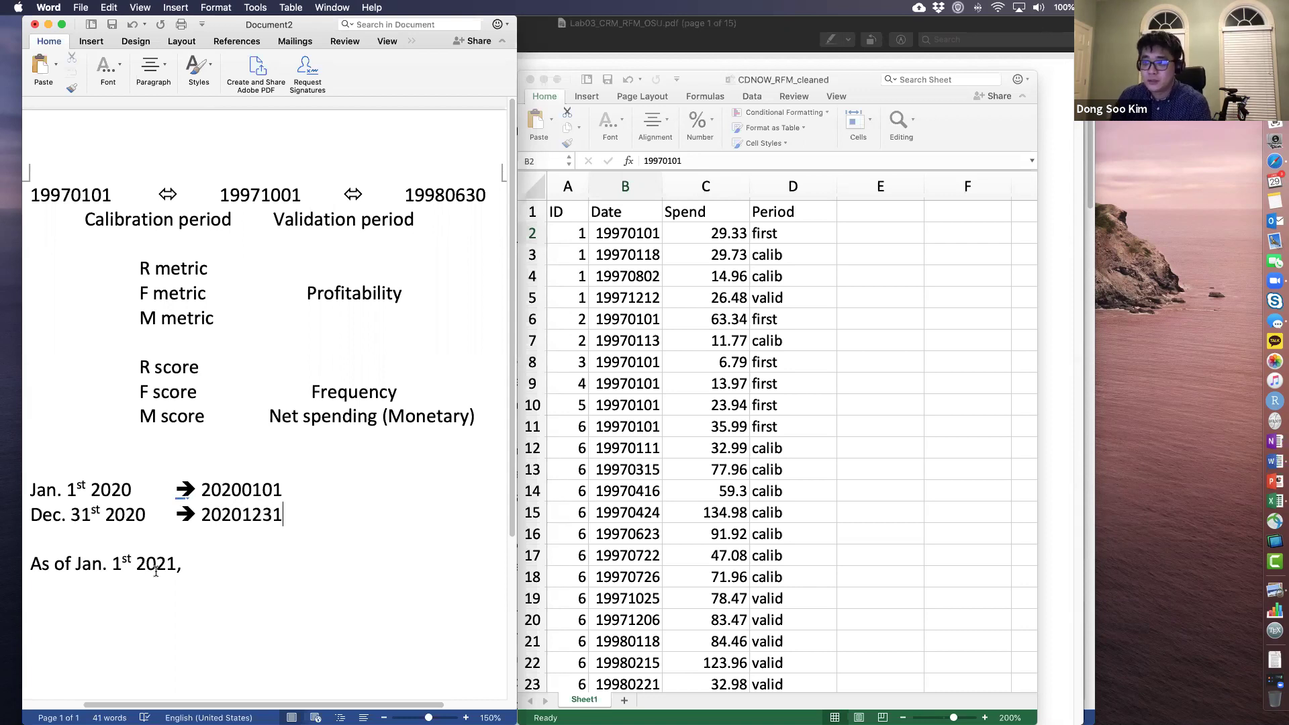
# Step: Compare the numeric dates 20200101 and 20201231 by highlighting them alternately
pyautogui.moveTo(201, 513); pyautogui.dragTo(275, 515)
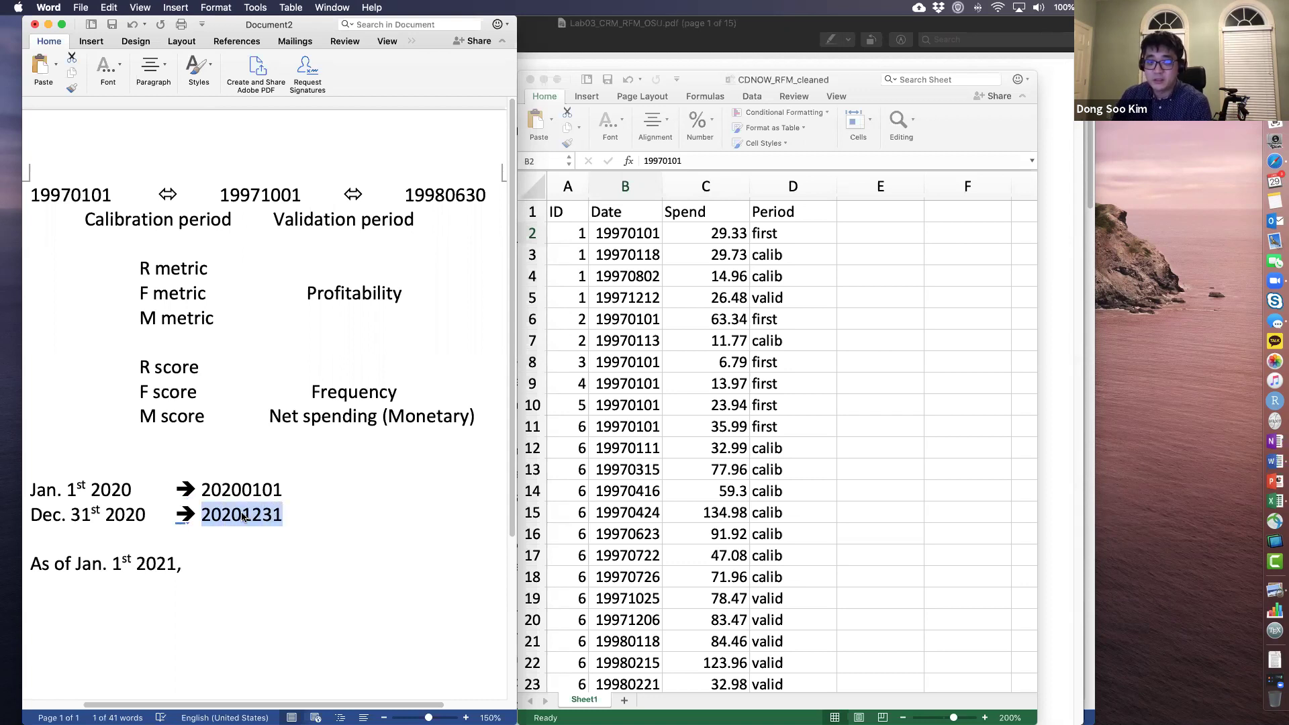
pyautogui.click(205, 519)
pyautogui.moveTo(201, 490); pyautogui.dragTo(285, 493)
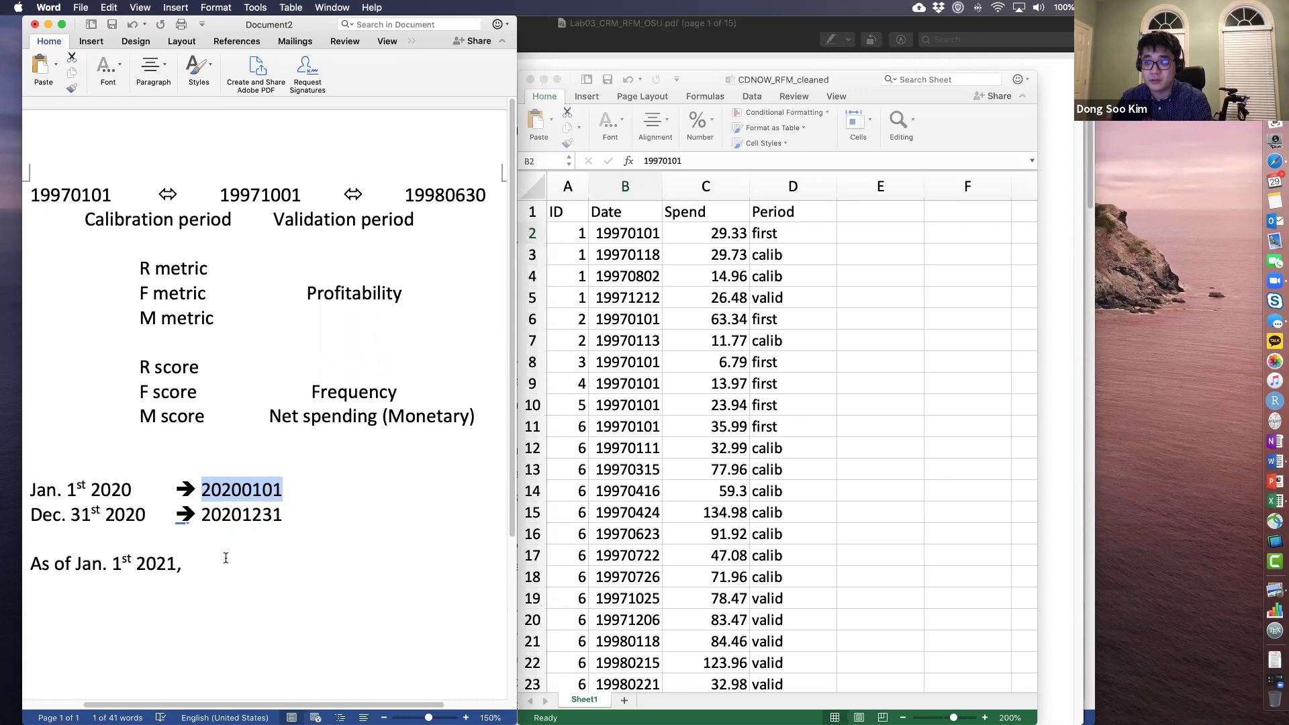
pyautogui.moveTo(201, 514); pyautogui.dragTo(282, 521)
pyautogui.click(203, 489)
pyautogui.moveTo(206, 514); pyautogui.dragTo(280, 516)
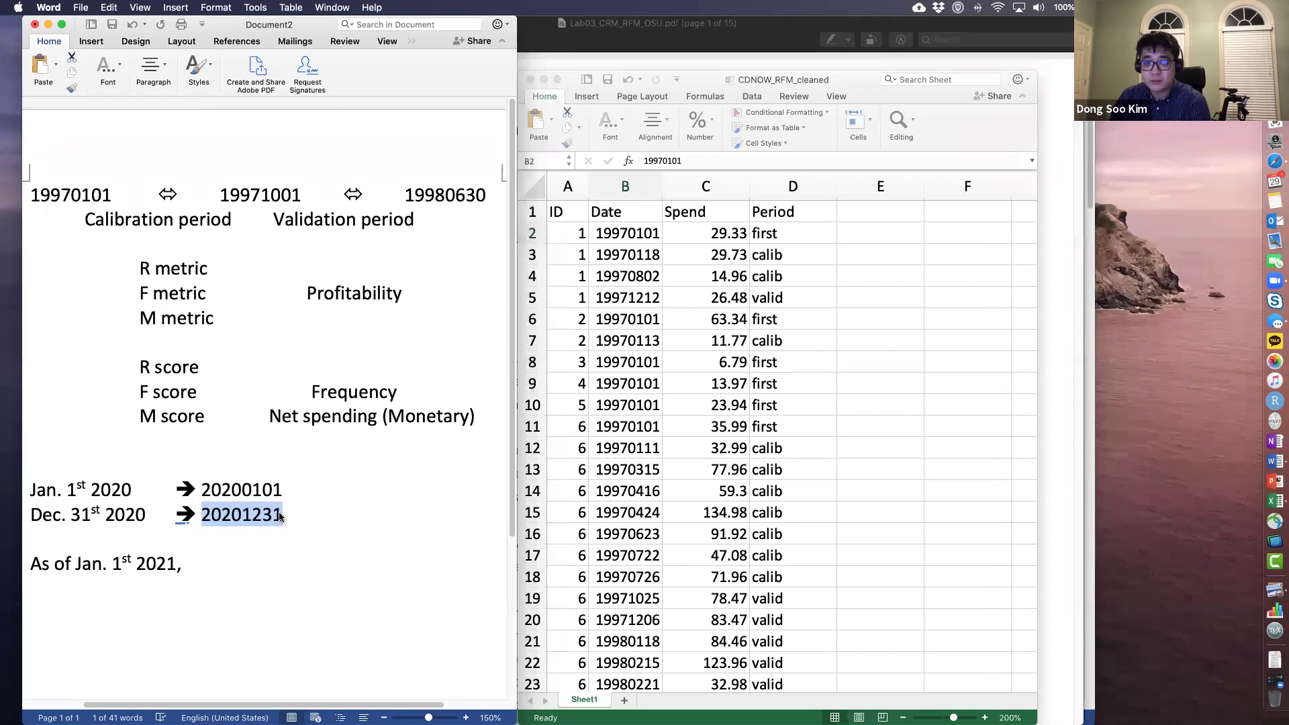
pyautogui.click(222, 516)
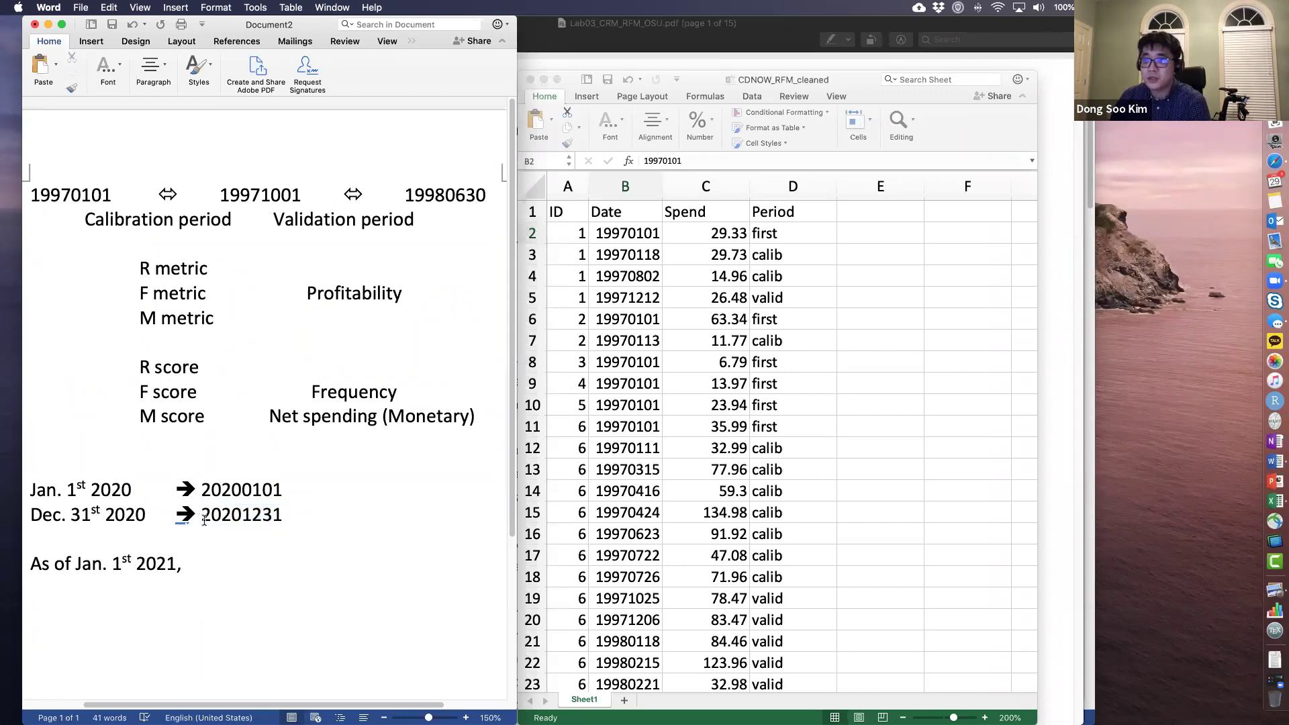
pyautogui.moveTo(202, 515); pyautogui.dragTo(276, 515)
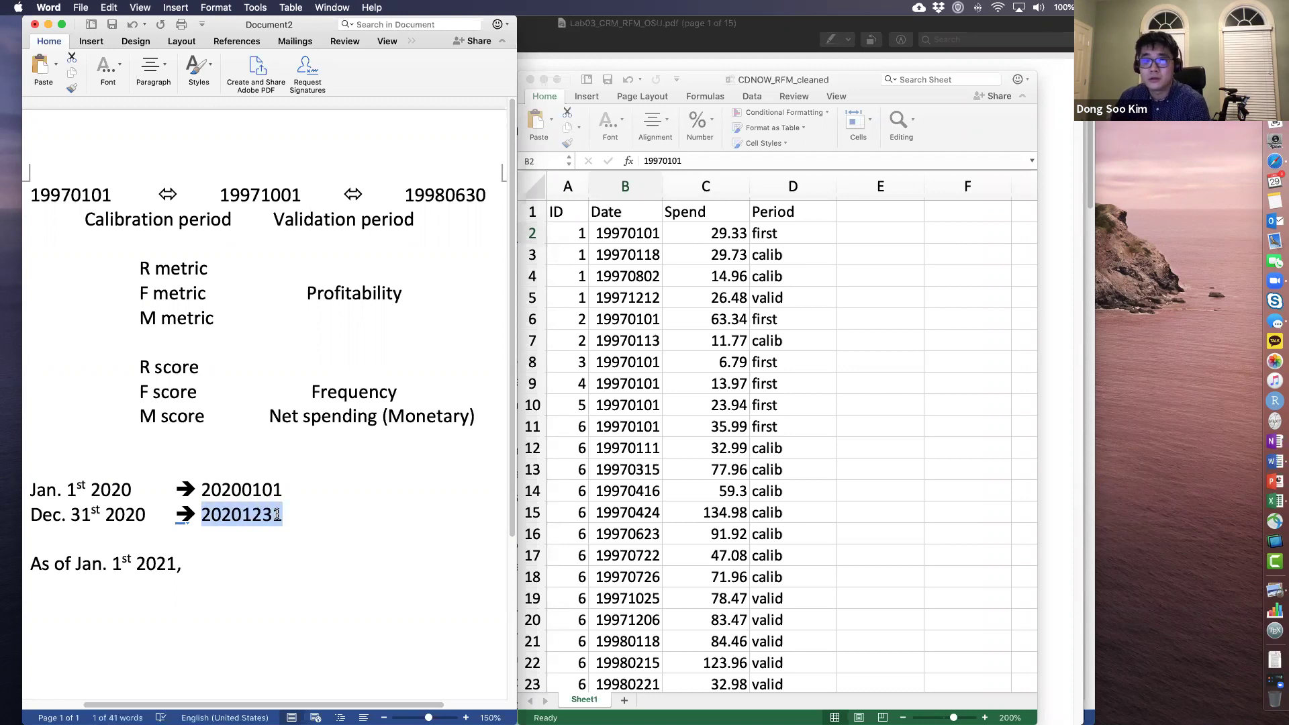
pyautogui.moveTo(202, 489); pyautogui.dragTo(279, 488)
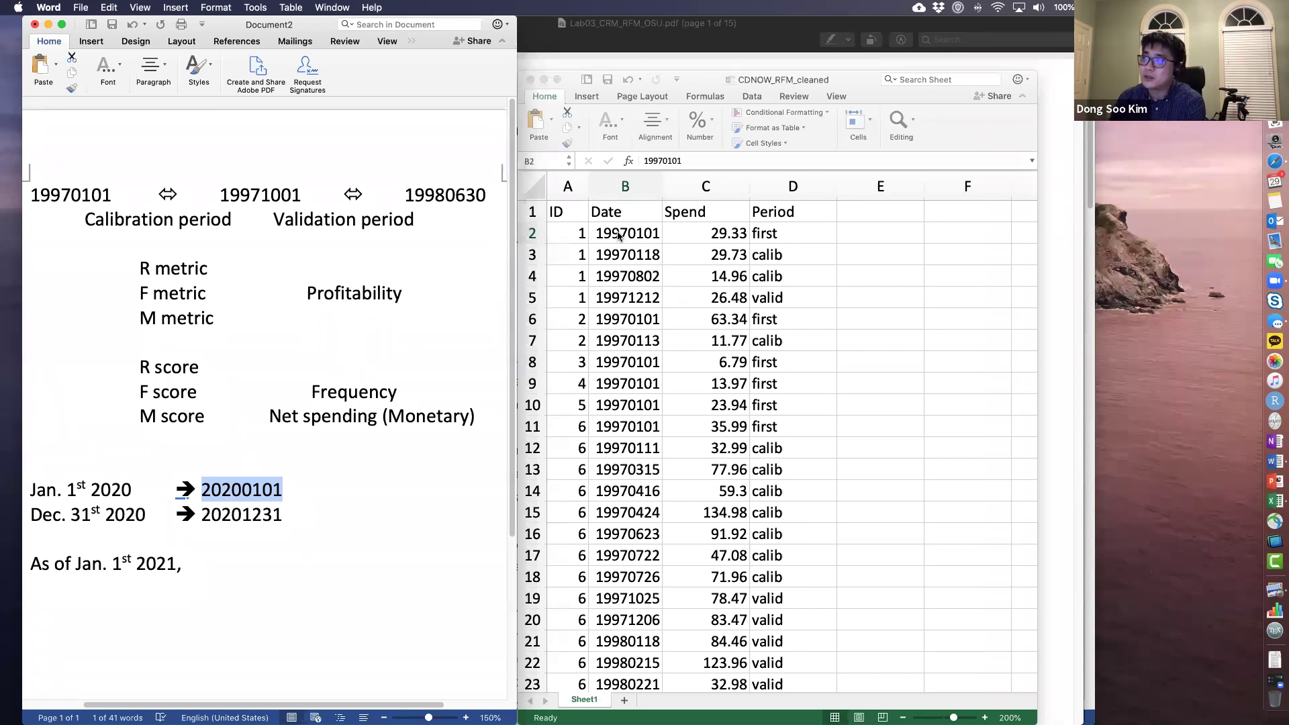
# Step: Switch to the CDNOW_RFM_cleaned workbook in Excel and examine customer 1's transactions in rows 2 to 5, row by row and as a block
pyautogui.click(571, 237)
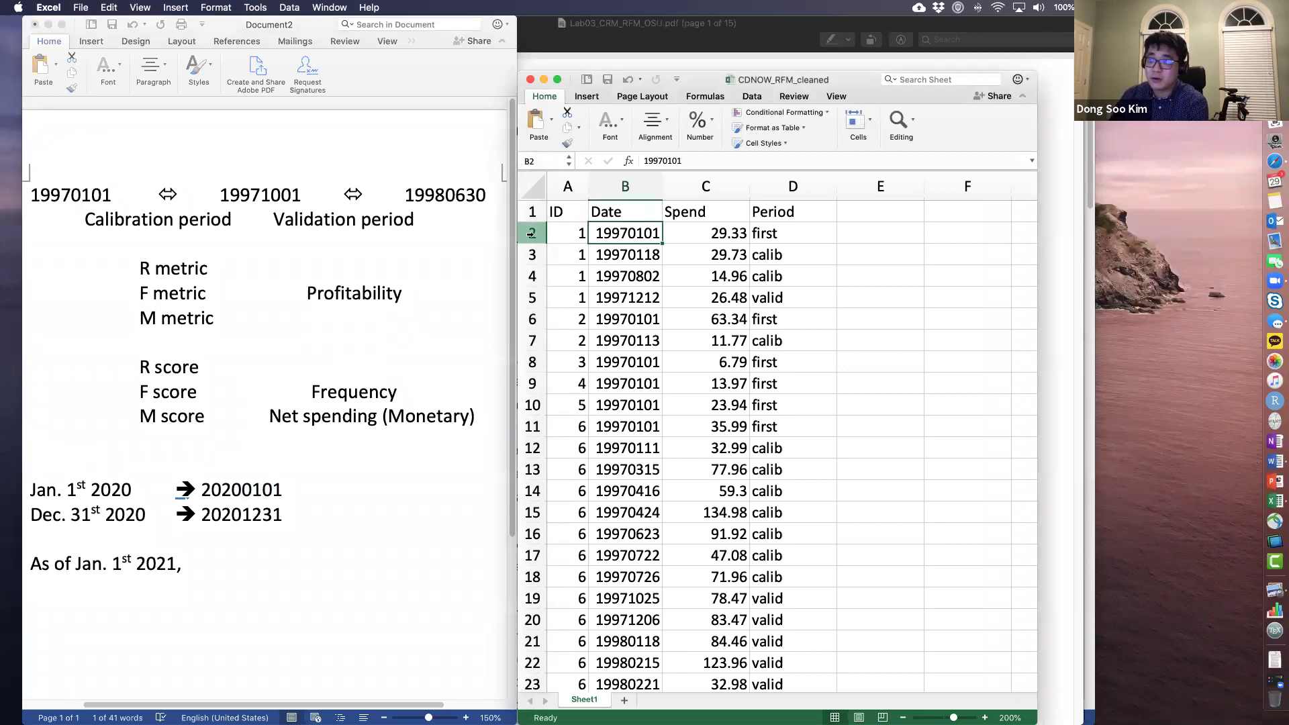
pyautogui.click(530, 233)
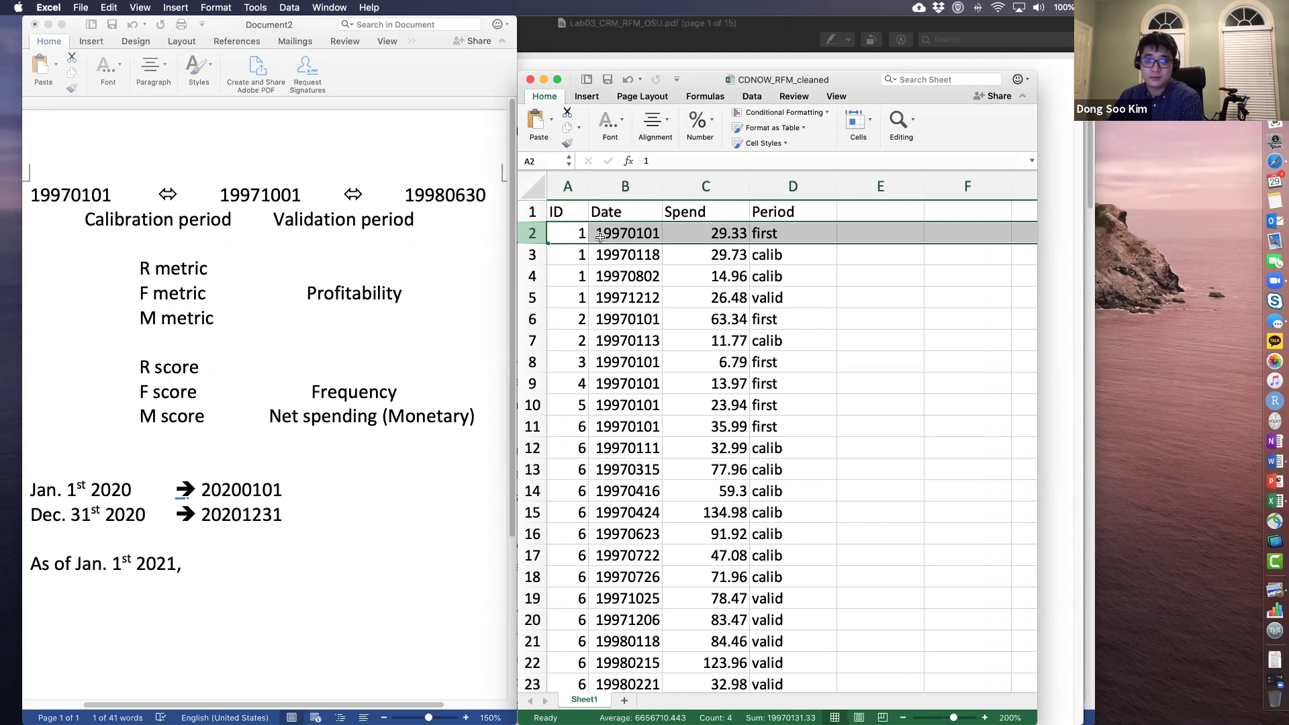
pyautogui.click(559, 257)
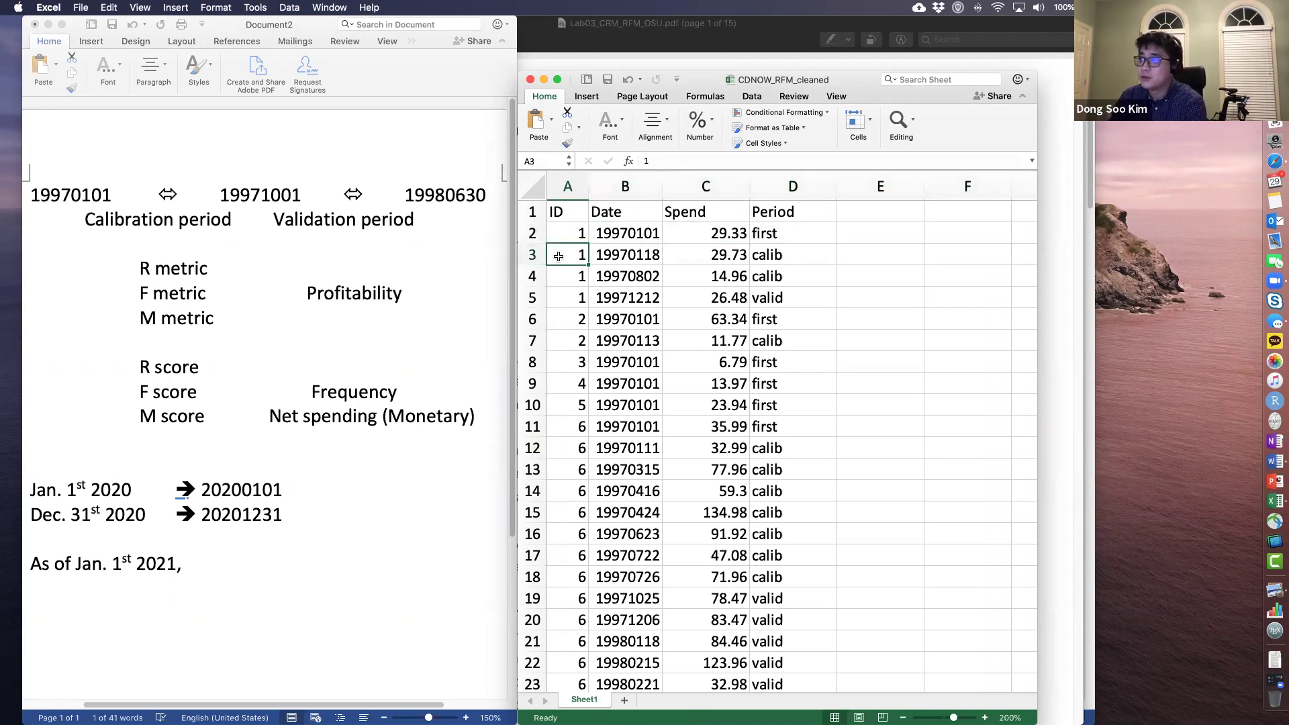
pyautogui.click(533, 255)
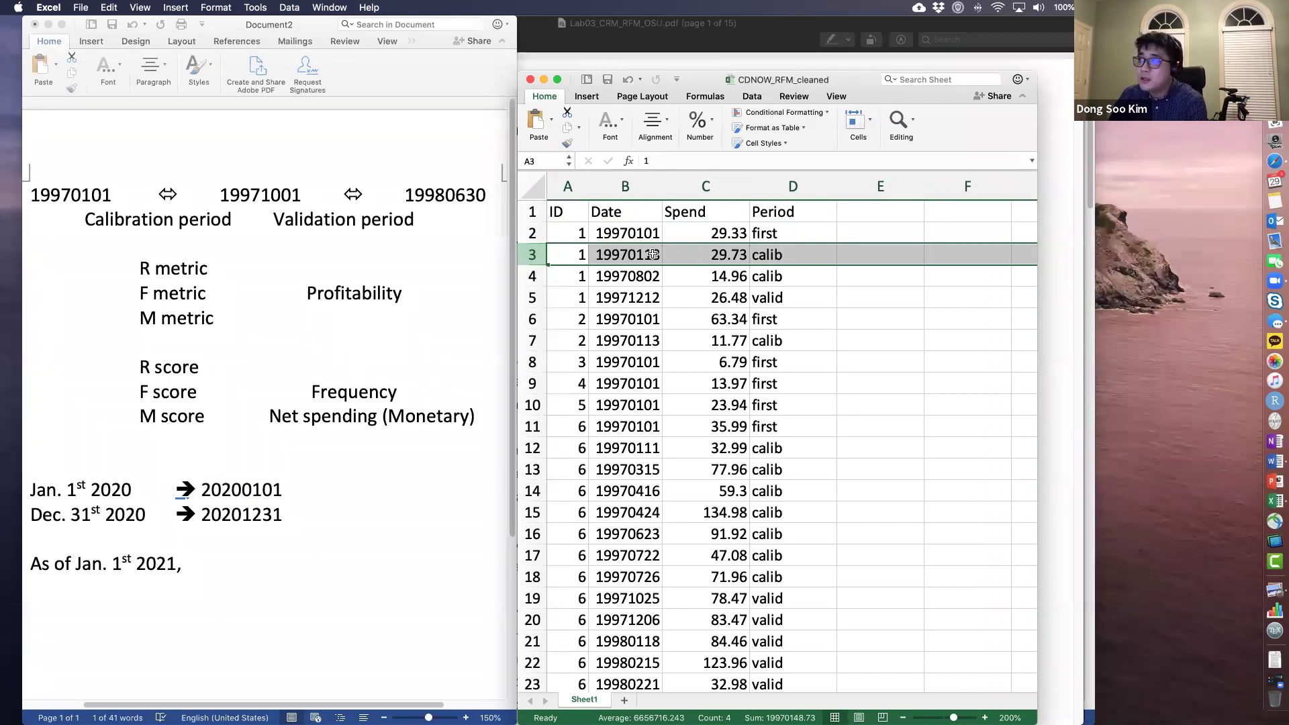
pyautogui.click(572, 276)
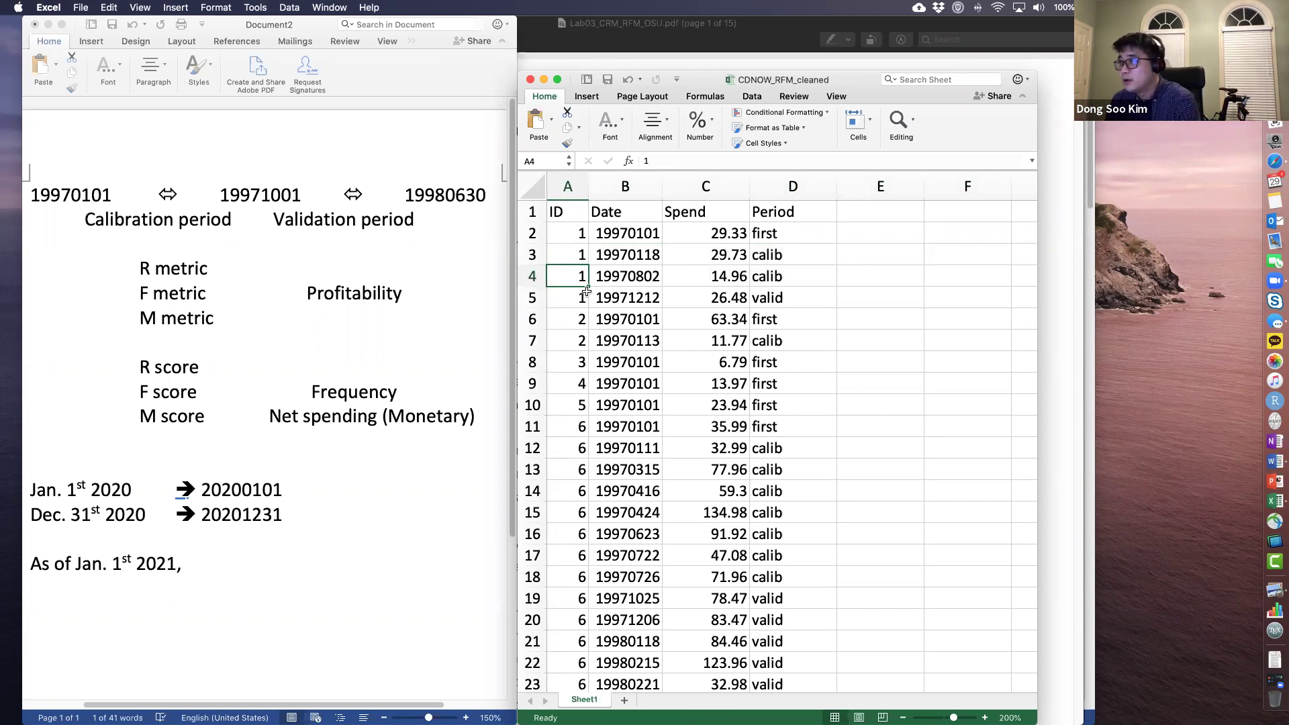
pyautogui.click(563, 306)
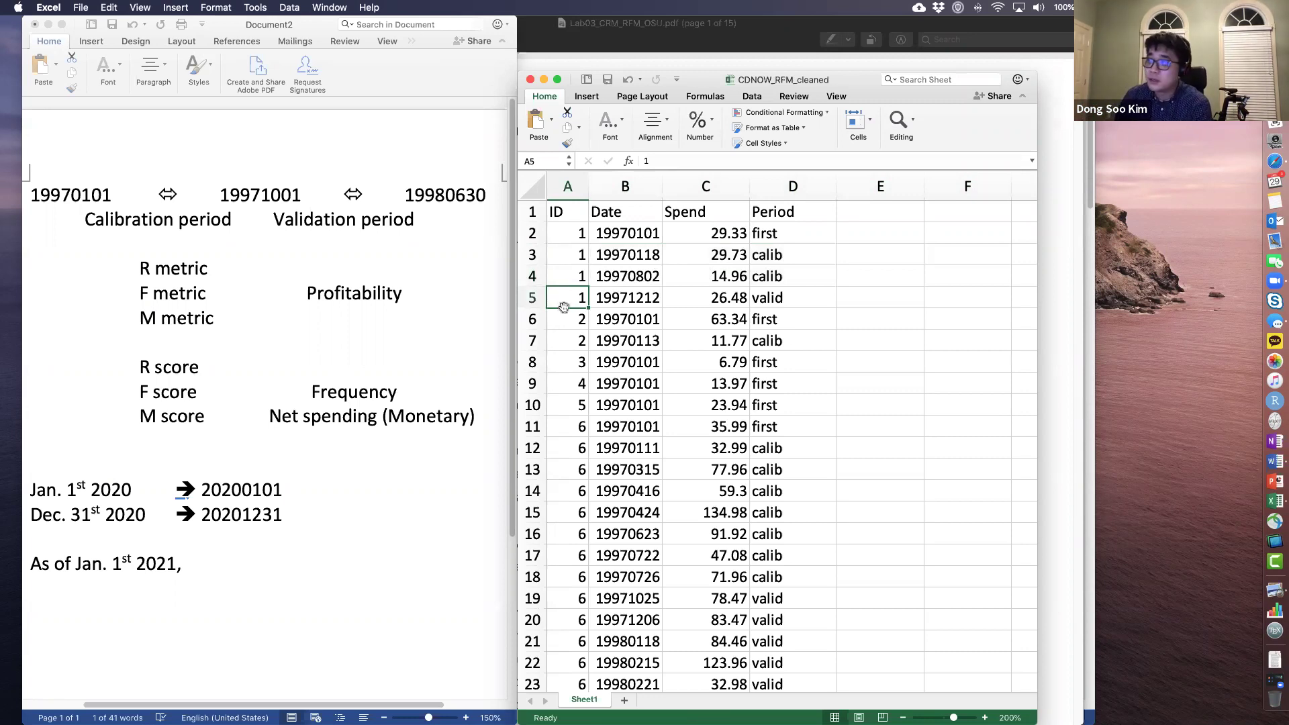
pyautogui.click(532, 298)
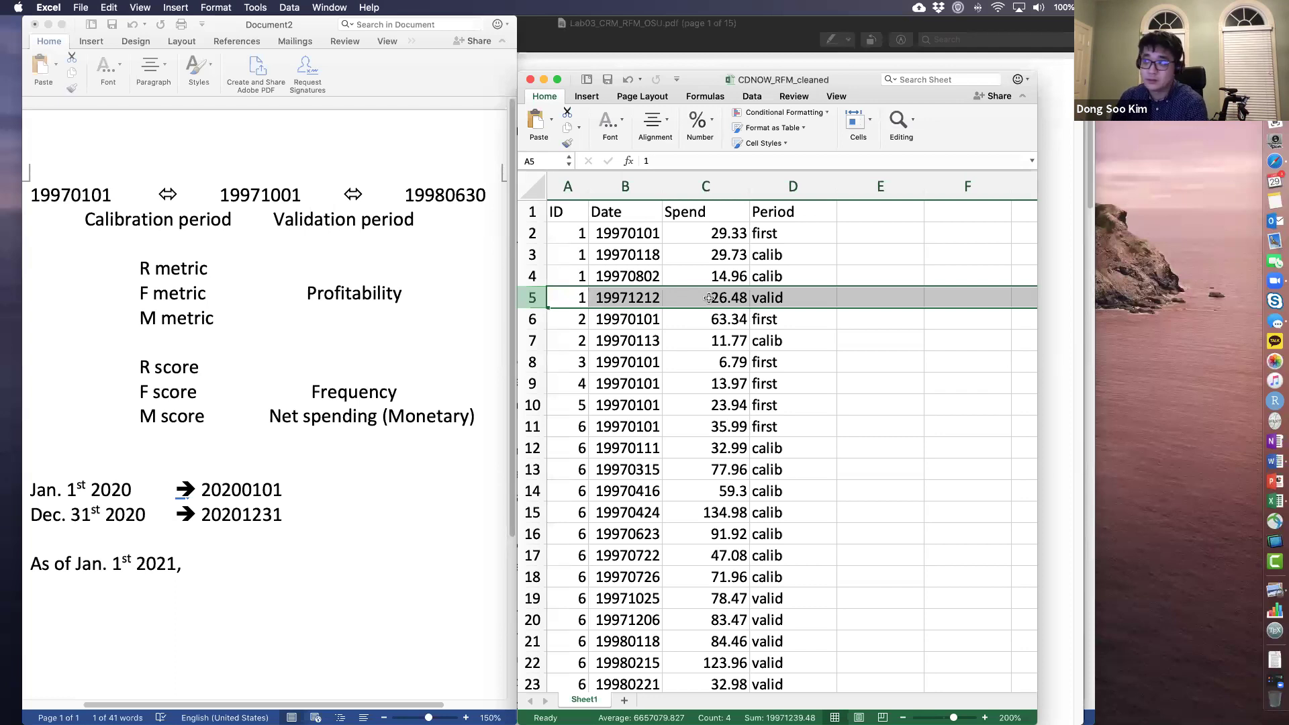
pyautogui.moveTo(567, 232); pyautogui.dragTo(765, 288)
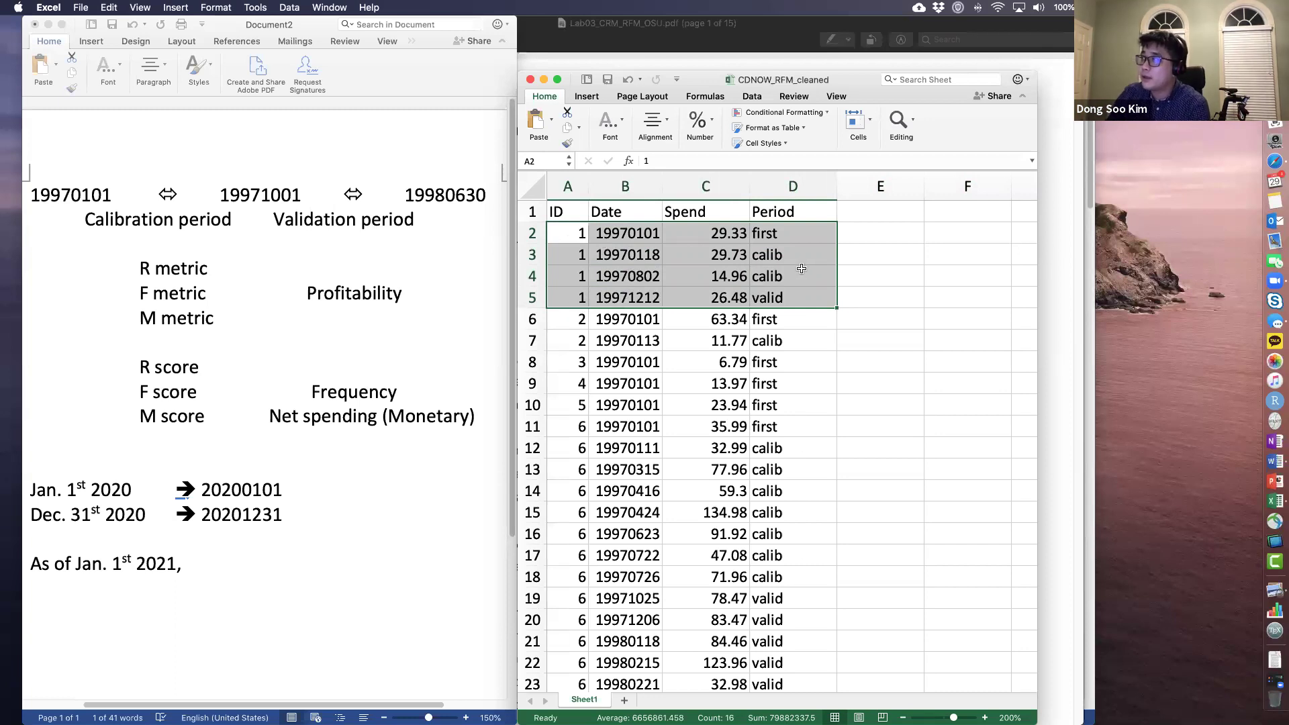
# Step: Inspect the Period formula in D2 and highlight the ID, Date and Spend cells of the first transaction, A2:C2
pyautogui.click(791, 236)
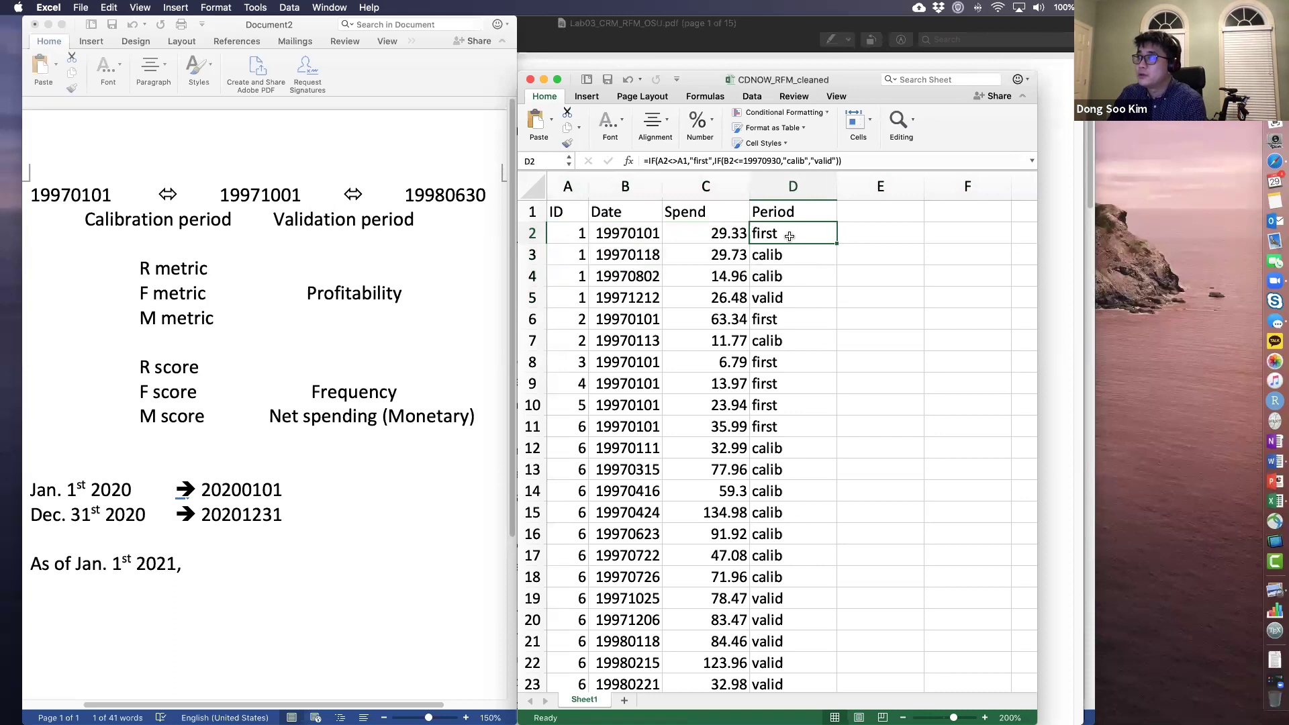
pyautogui.click(570, 238)
pyautogui.hotkey('shift', 'Right')
pyautogui.hotkey('shift', 'Right')
pyautogui.hotkey('shift', 'Left')
pyautogui.hotkey('shift', 'Left')
pyautogui.hotkey('shift', 'Right')
pyautogui.hotkey('shift', 'Right')
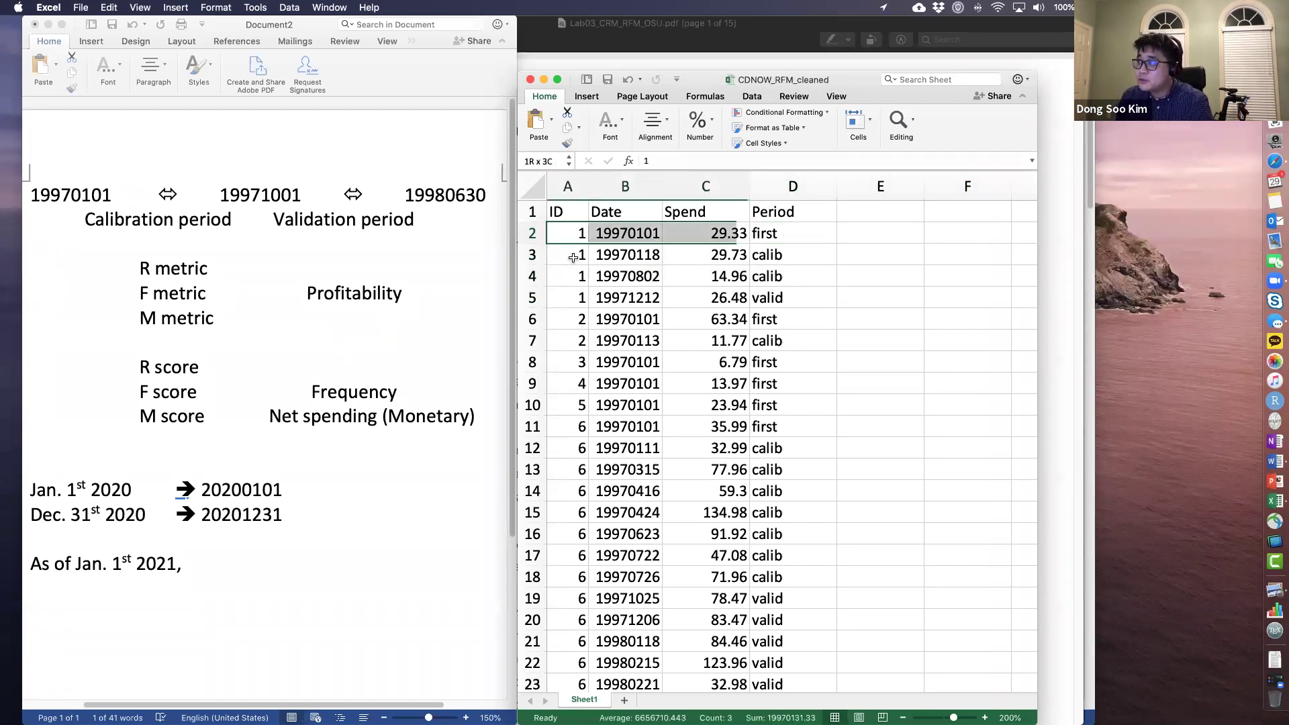
# Step: Highlight customer 1's complete first transaction, A2:D2, and inspect the Period formula in D2
pyautogui.hotkey('shift', 'Right')
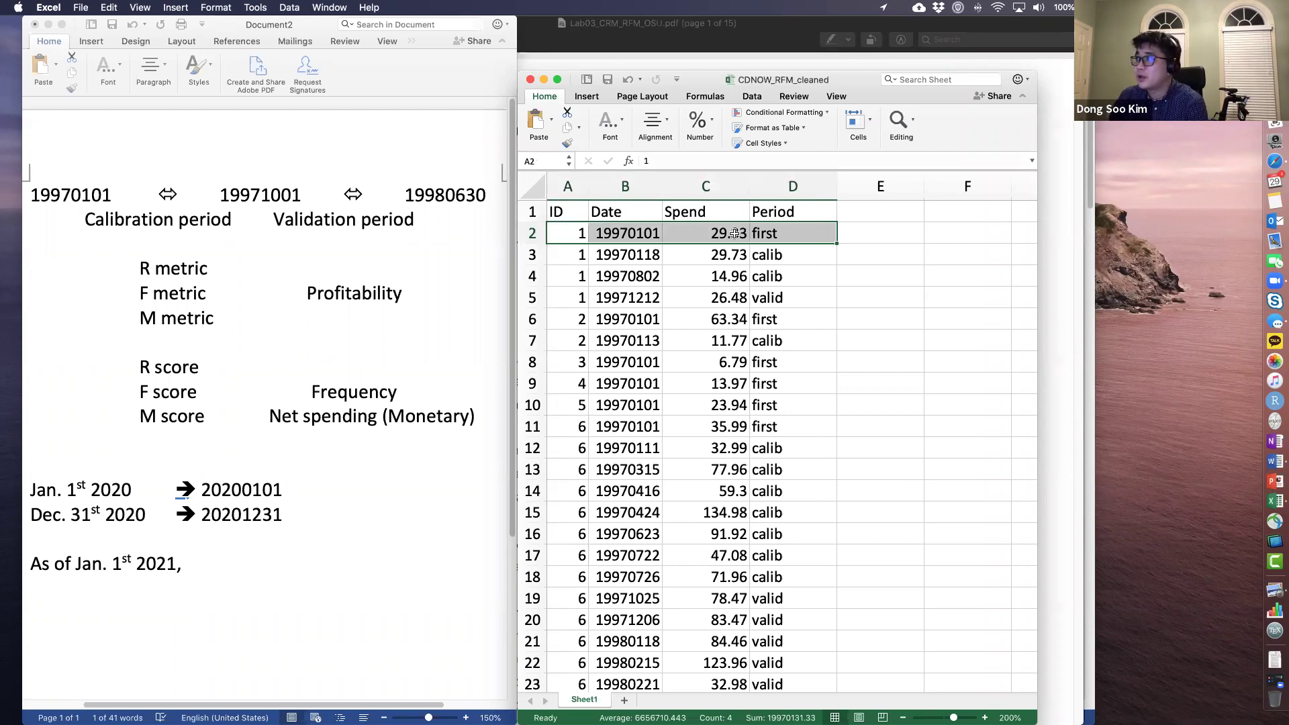
pyautogui.click(789, 234)
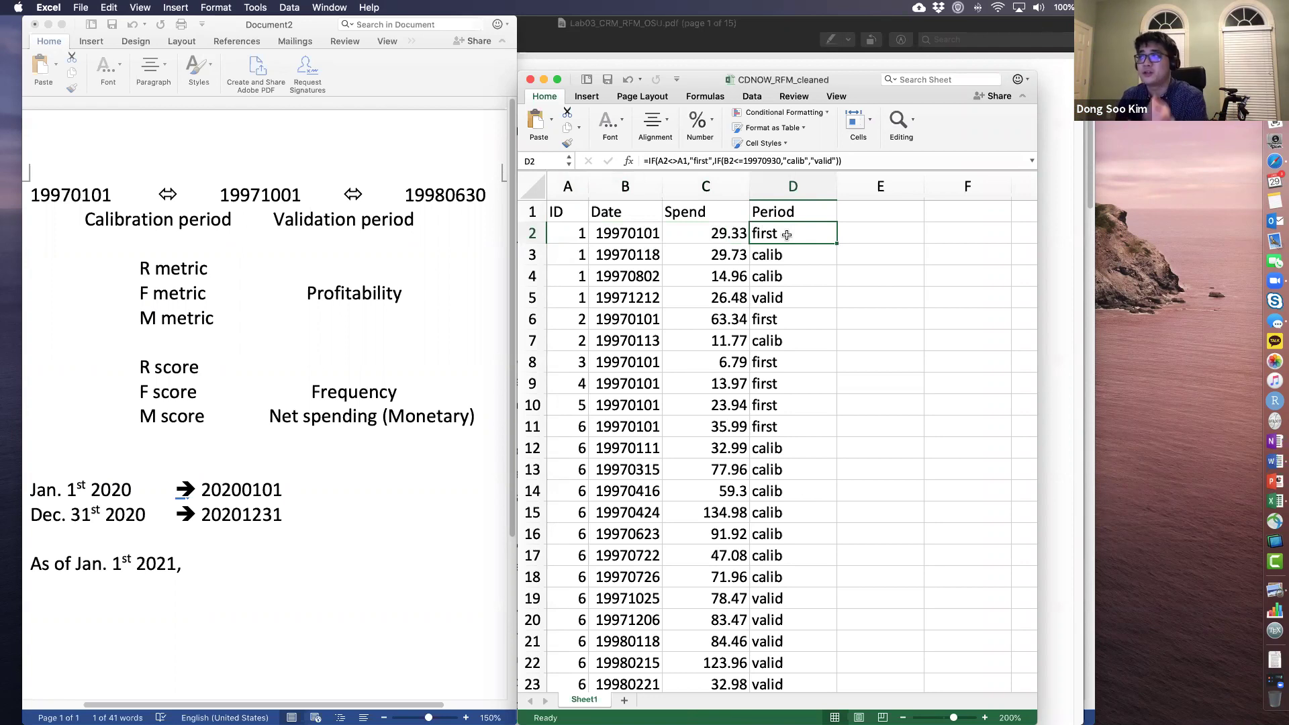
pyautogui.click(576, 237)
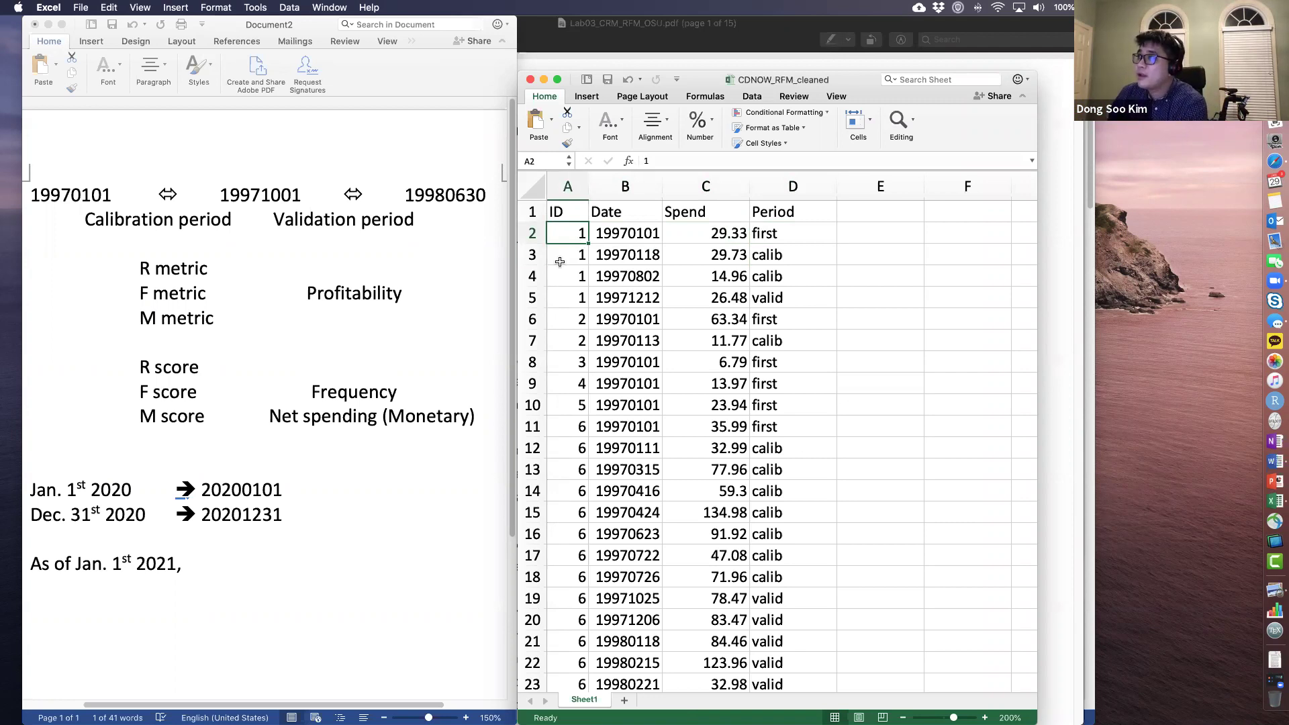
# Step: Highlight customer 1's transactions in A3:D4, check the Period in D3, and relate it to "Calibration period" in the Word notes
pyautogui.click(561, 259)
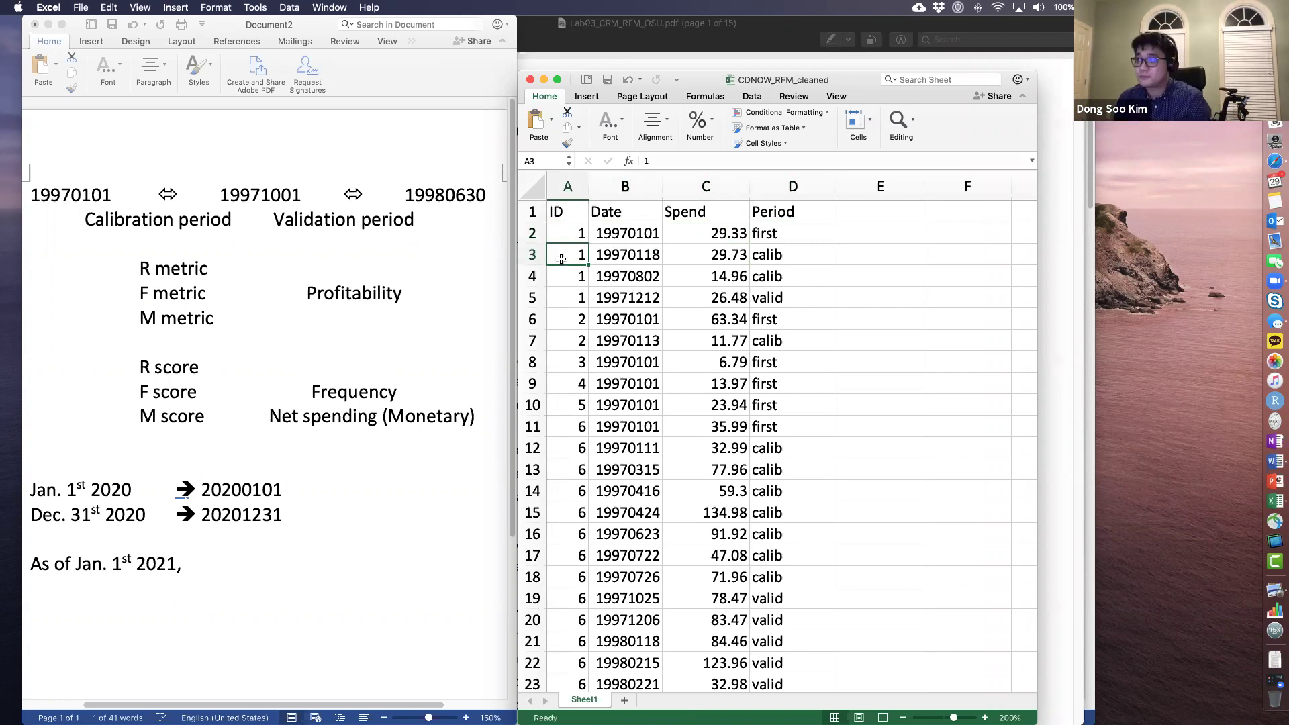
pyautogui.hotkey('shift', 'Right')
pyautogui.hotkey('shift', 'Right')
pyautogui.hotkey('shift', 'Right')
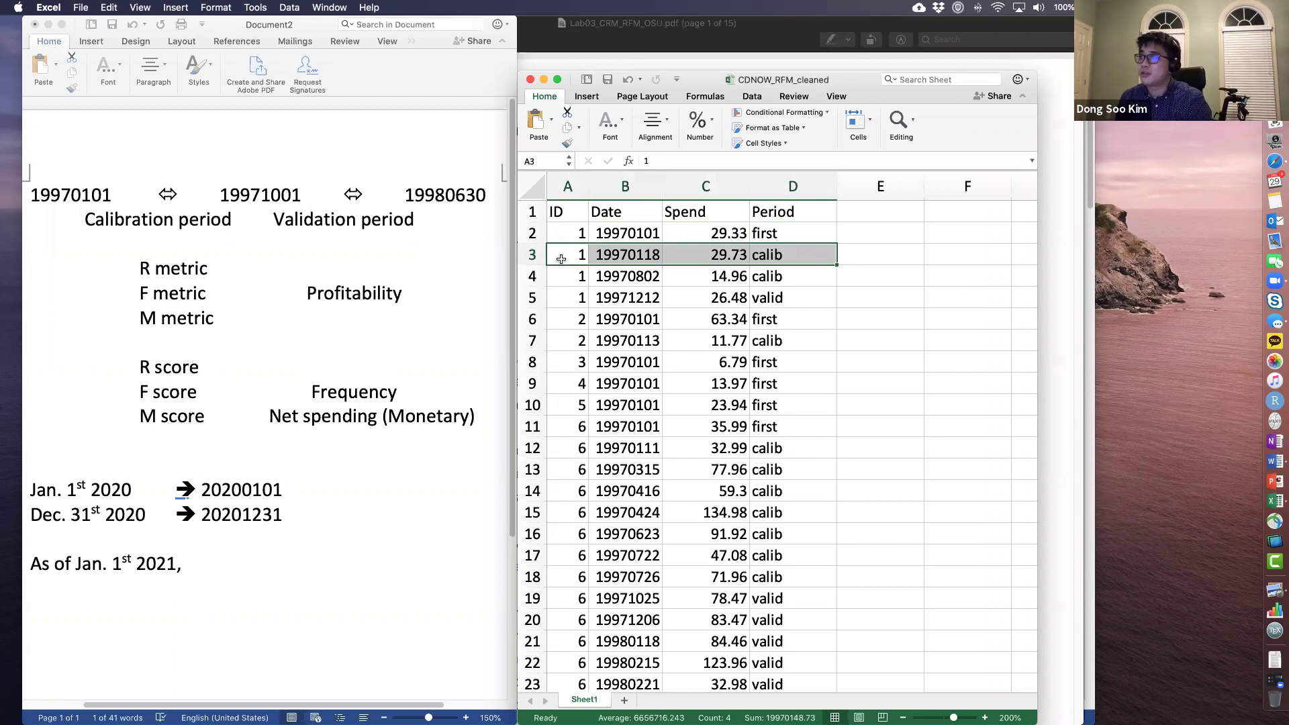
pyautogui.hotkey('shift', 'Down')
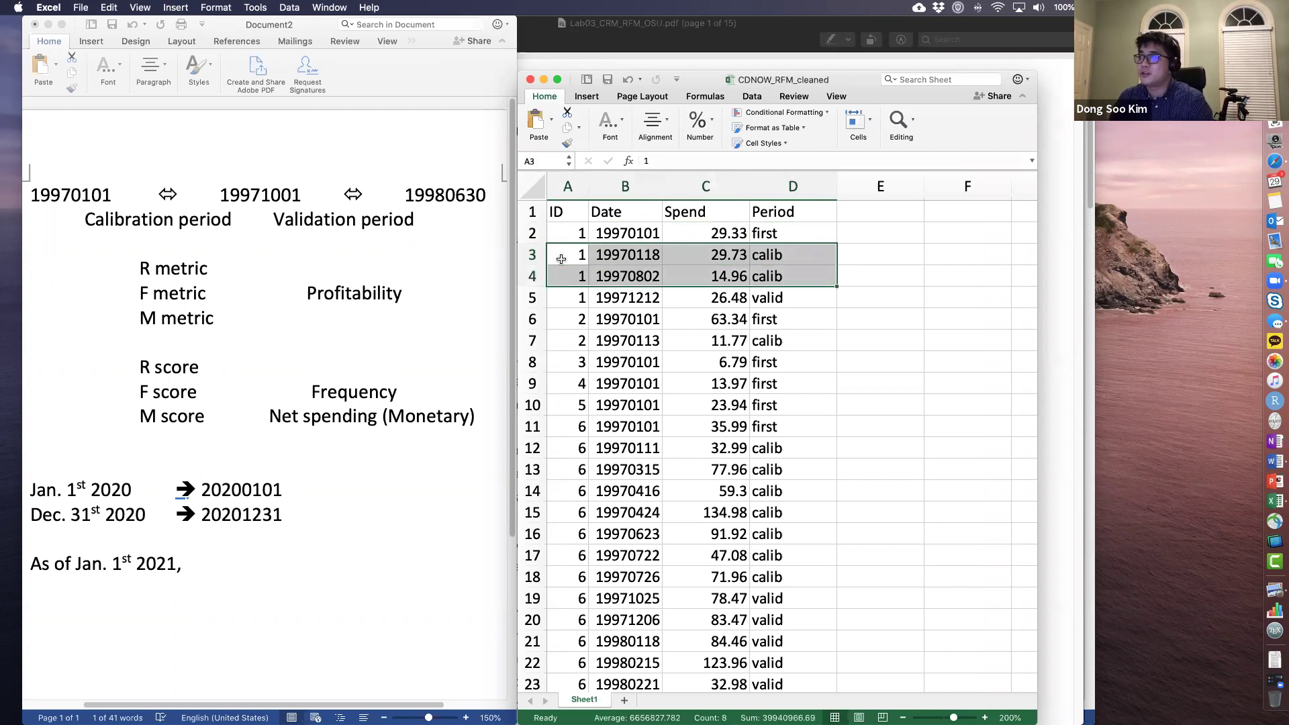
pyautogui.click(779, 265)
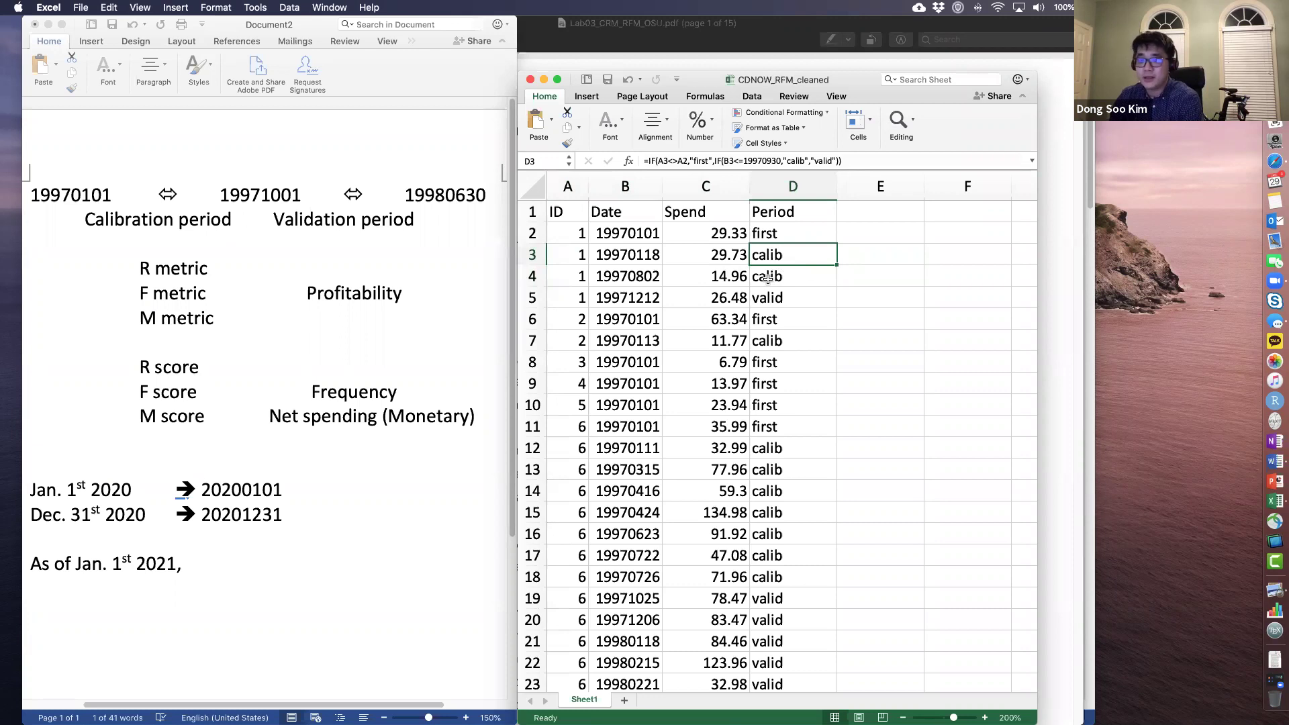
pyautogui.click(205, 258)
pyautogui.moveTo(88, 221); pyautogui.dragTo(210, 218)
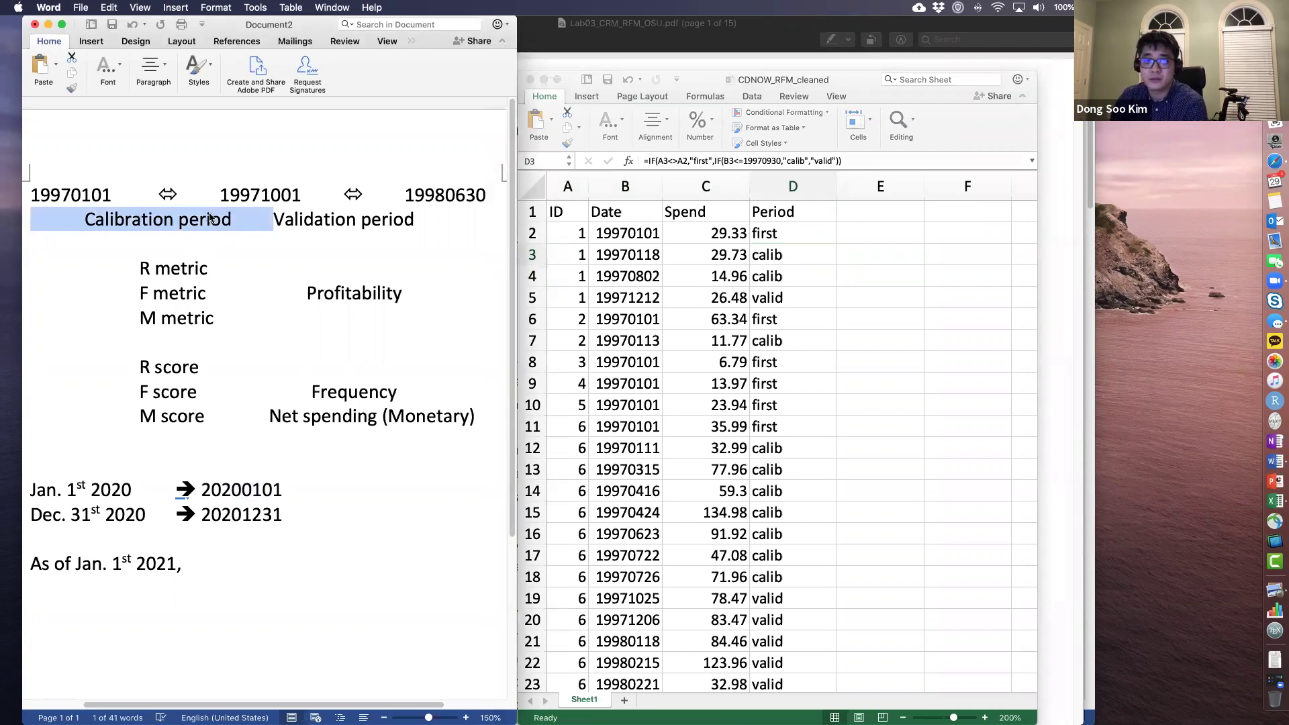
# Step: Highlight customer 1's fourth transaction, A5:D5, in Excel and relate it to "Validation period" in the Word notes
pyautogui.click(567, 292)
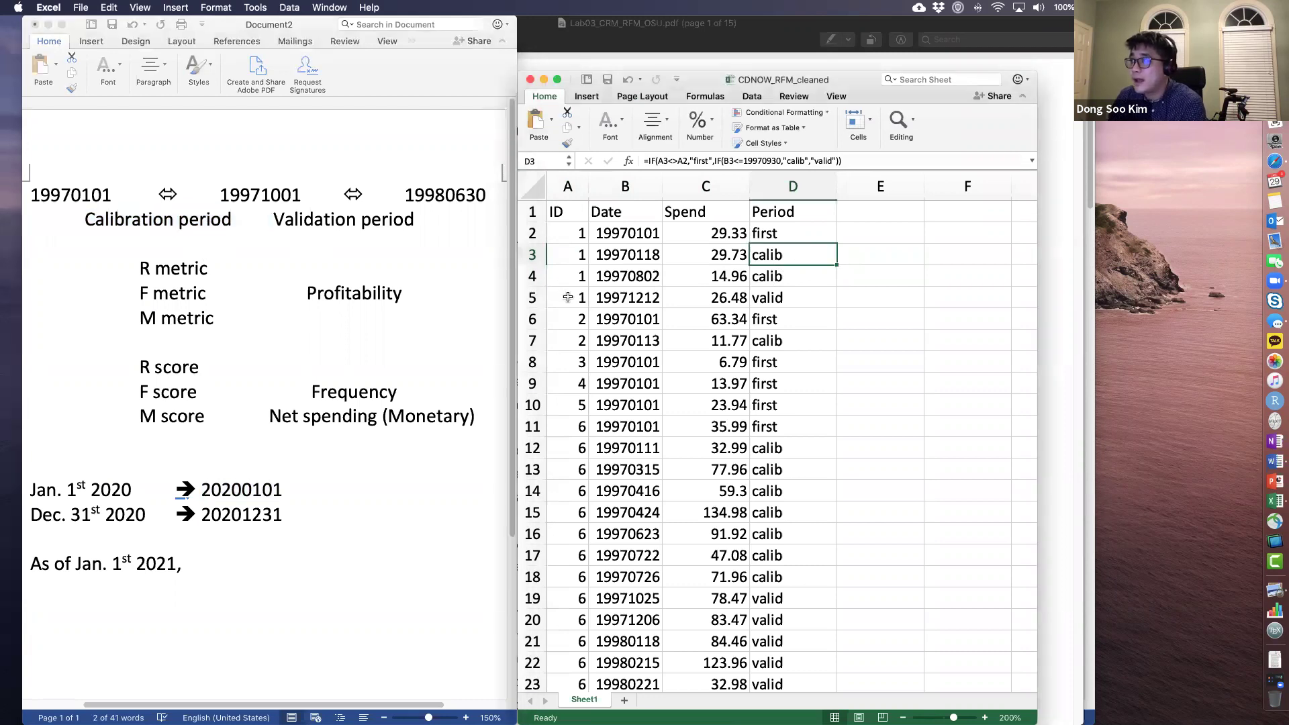
pyautogui.moveTo(567, 296); pyautogui.dragTo(762, 296)
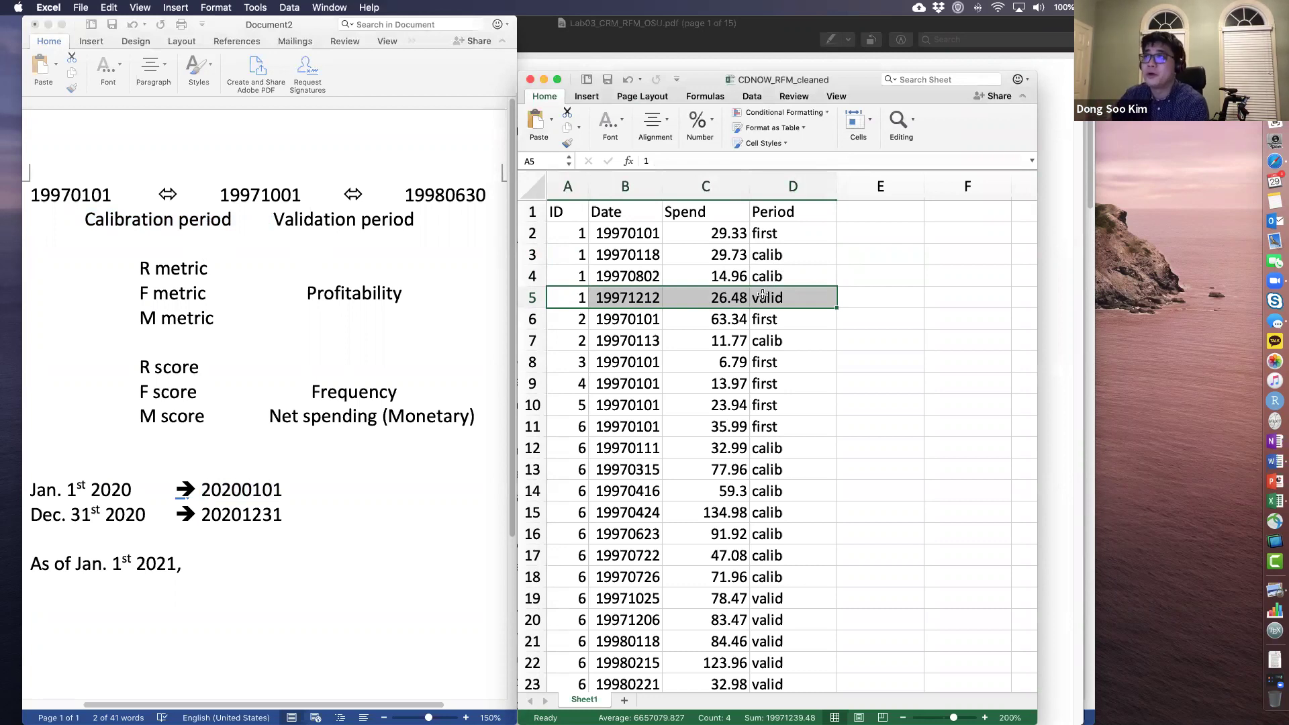
pyautogui.keyDown('shift'); pyautogui.click(276, 219); pyautogui.keyUp('shift')
pyautogui.moveTo(275, 219); pyautogui.dragTo(405, 222)
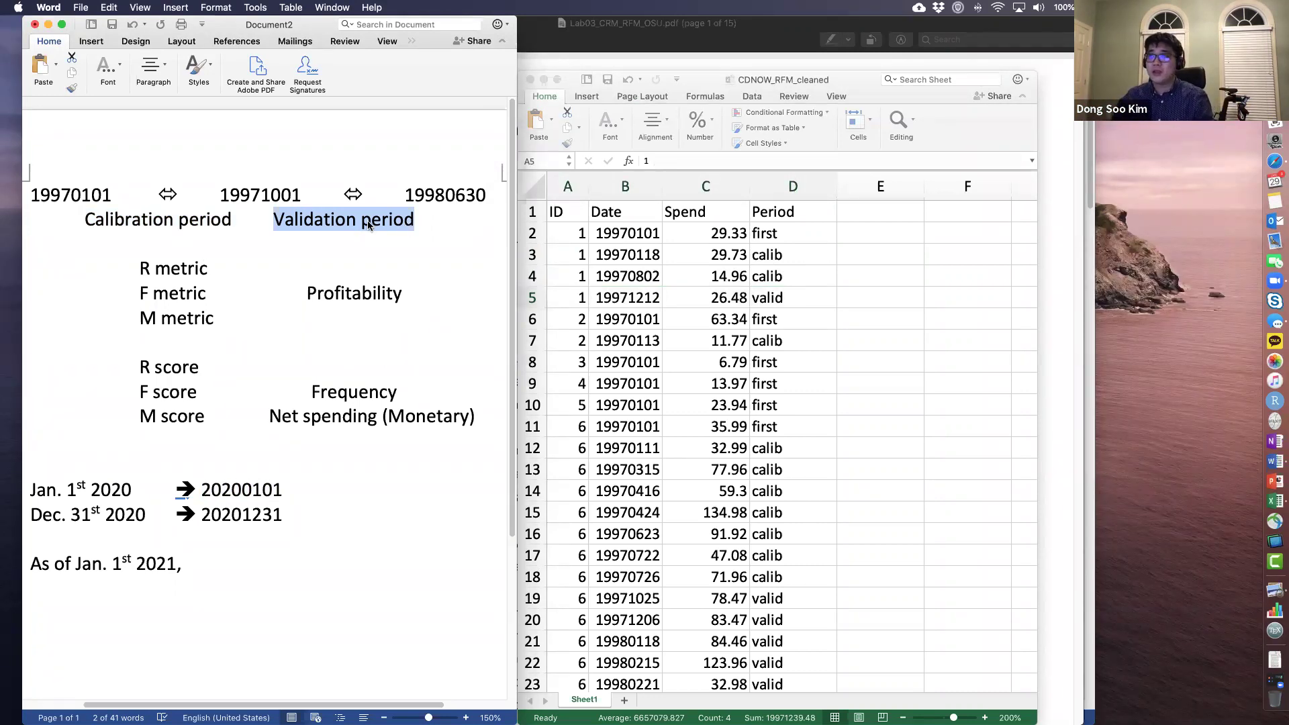
# Step: Examine the dates in the Word timeline: highlight 19970101 and point out 19980630 and the dividing date 19971001
pyautogui.click(167, 219)
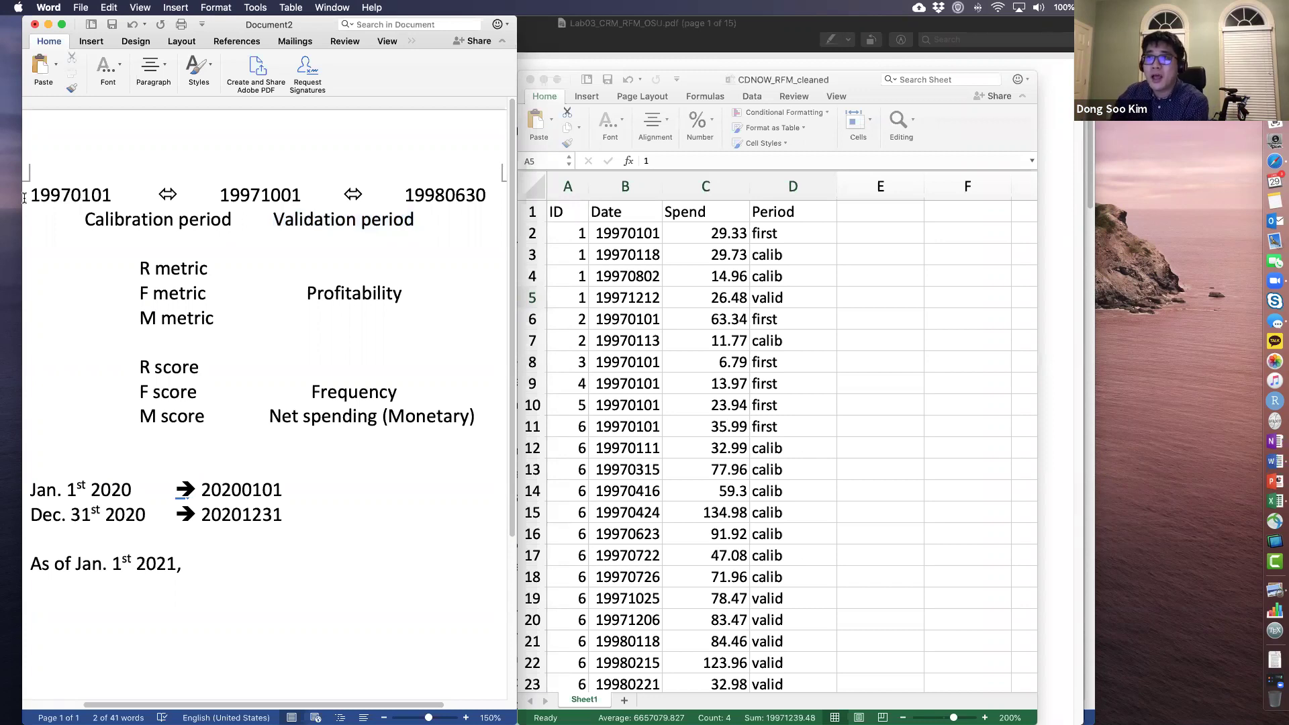
pyautogui.moveTo(27, 195); pyautogui.dragTo(126, 196)
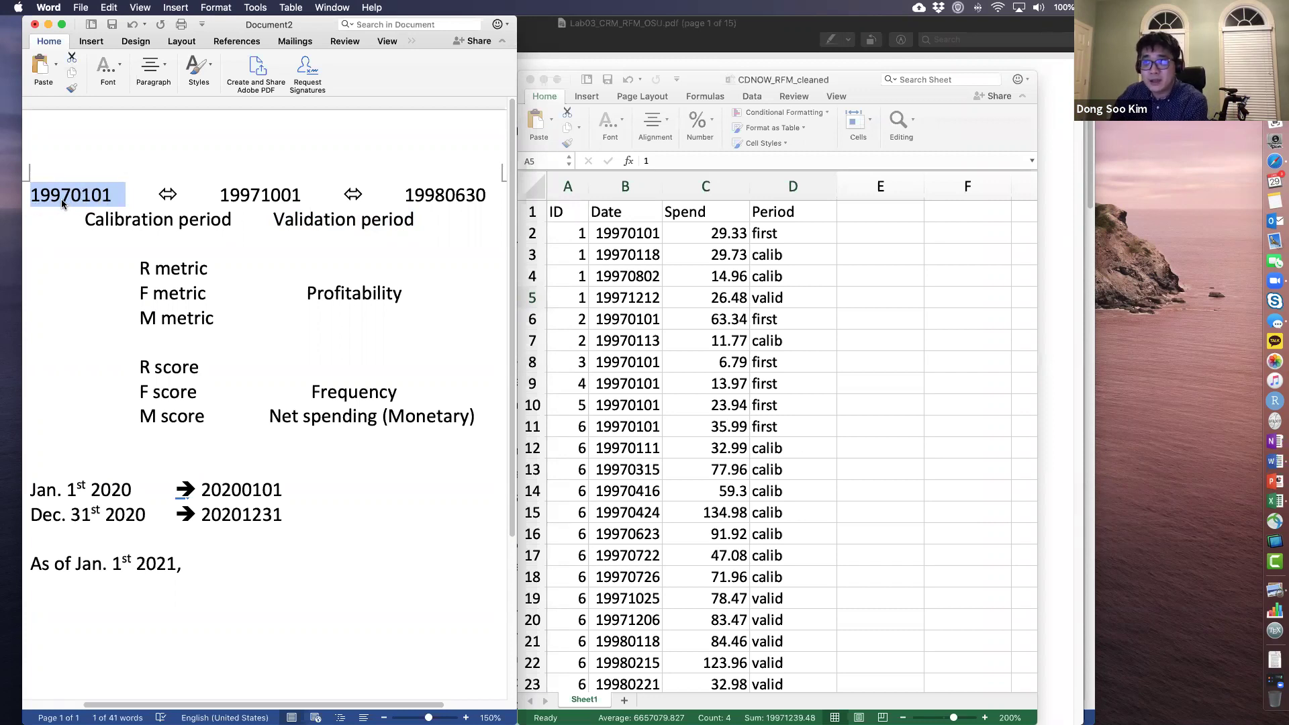
pyautogui.click(416, 218)
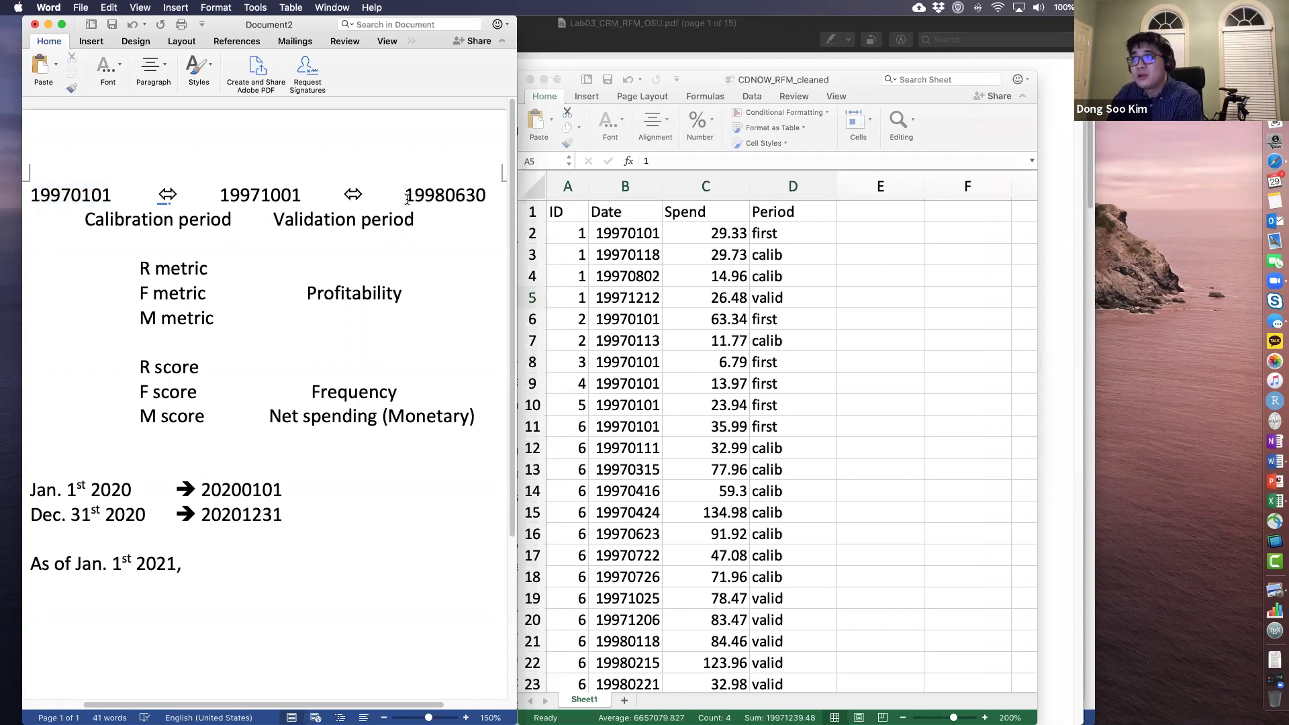
pyautogui.click(231, 198)
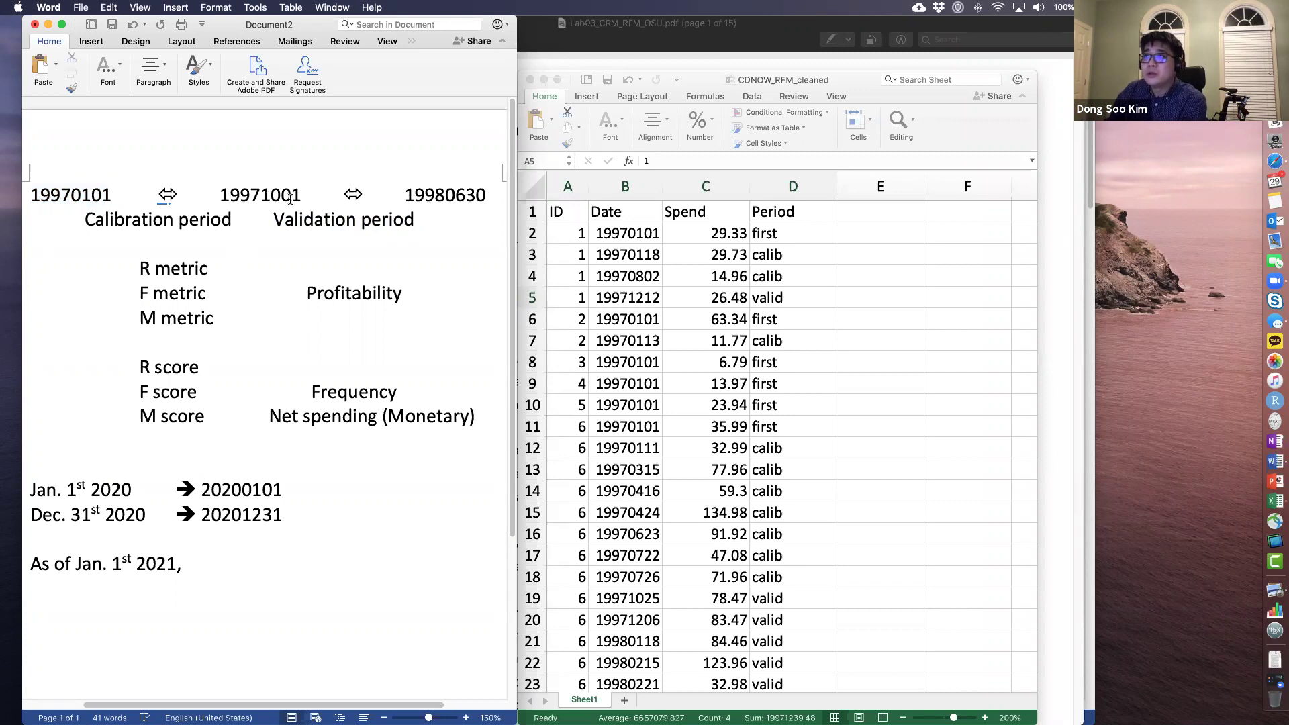
pyautogui.click(223, 194)
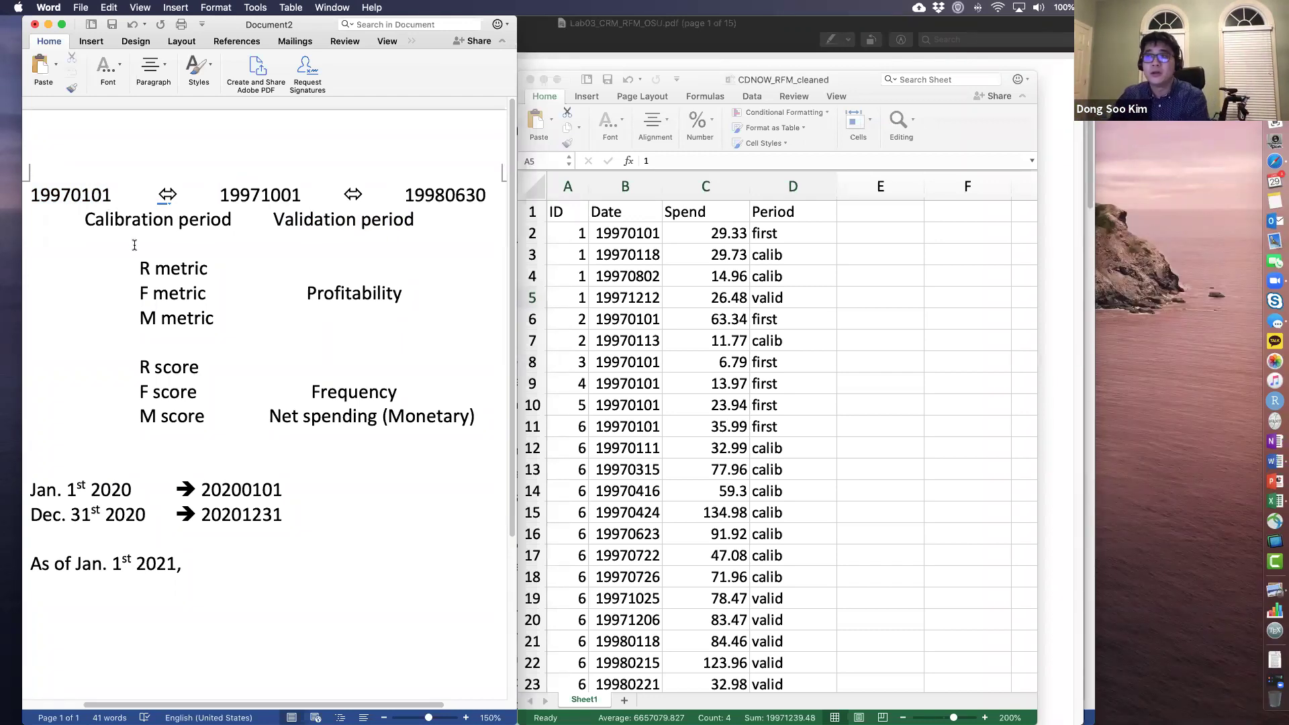
# Step: Compare the two sides of 19971001 by highlighting "Calibration period" and "Validation period" in the timeline
pyautogui.moveTo(83, 221); pyautogui.dragTo(193, 216)
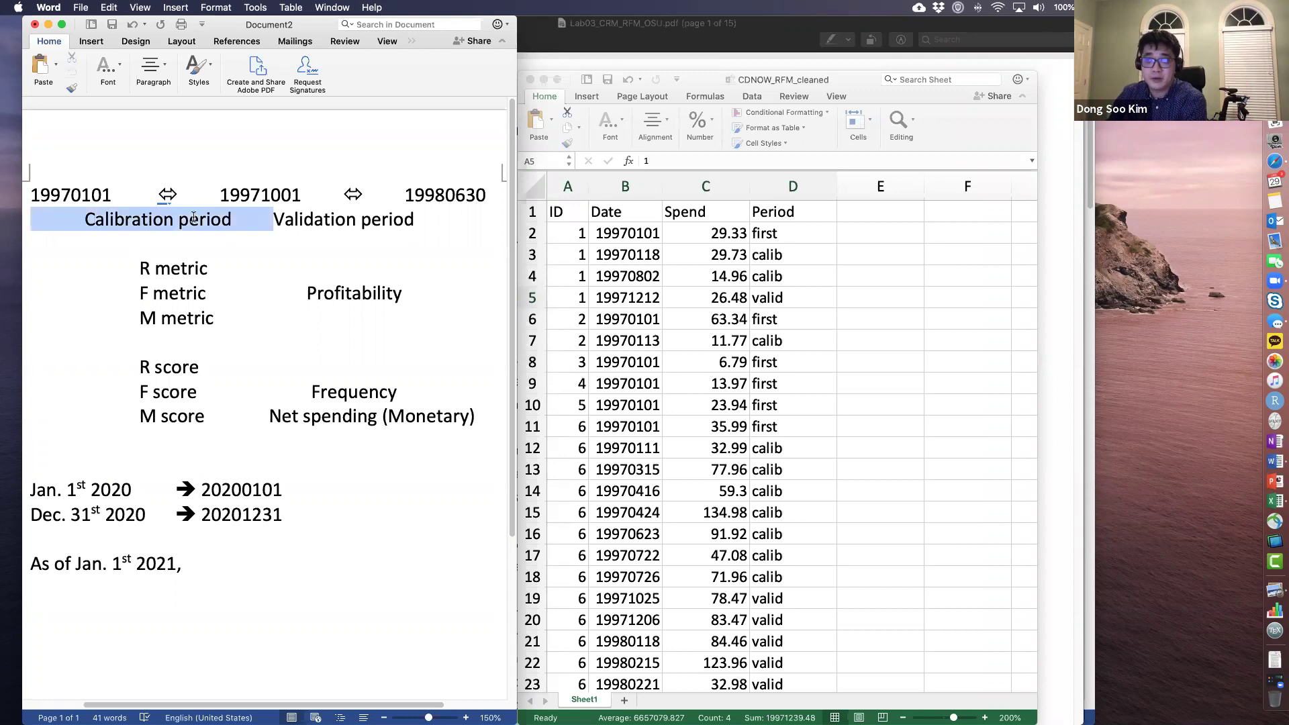
pyautogui.click(325, 219)
pyautogui.click(260, 194)
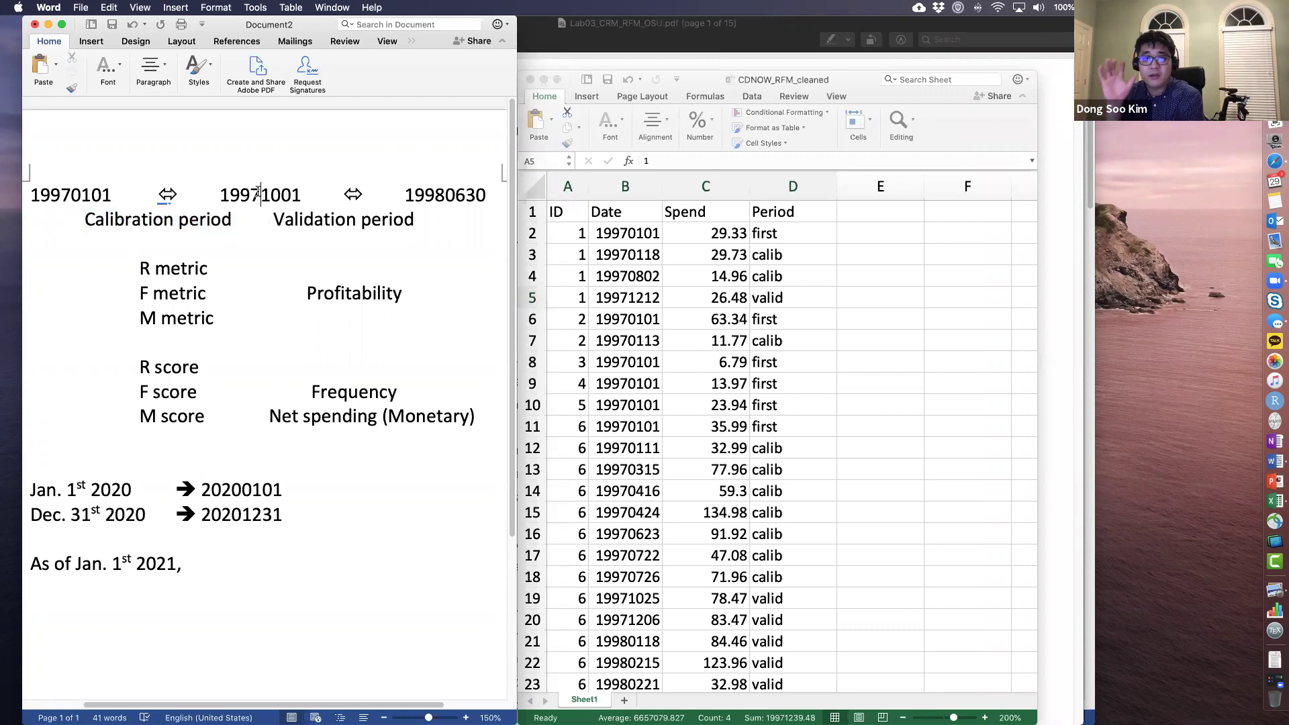
pyautogui.moveTo(273, 220); pyautogui.dragTo(393, 215)
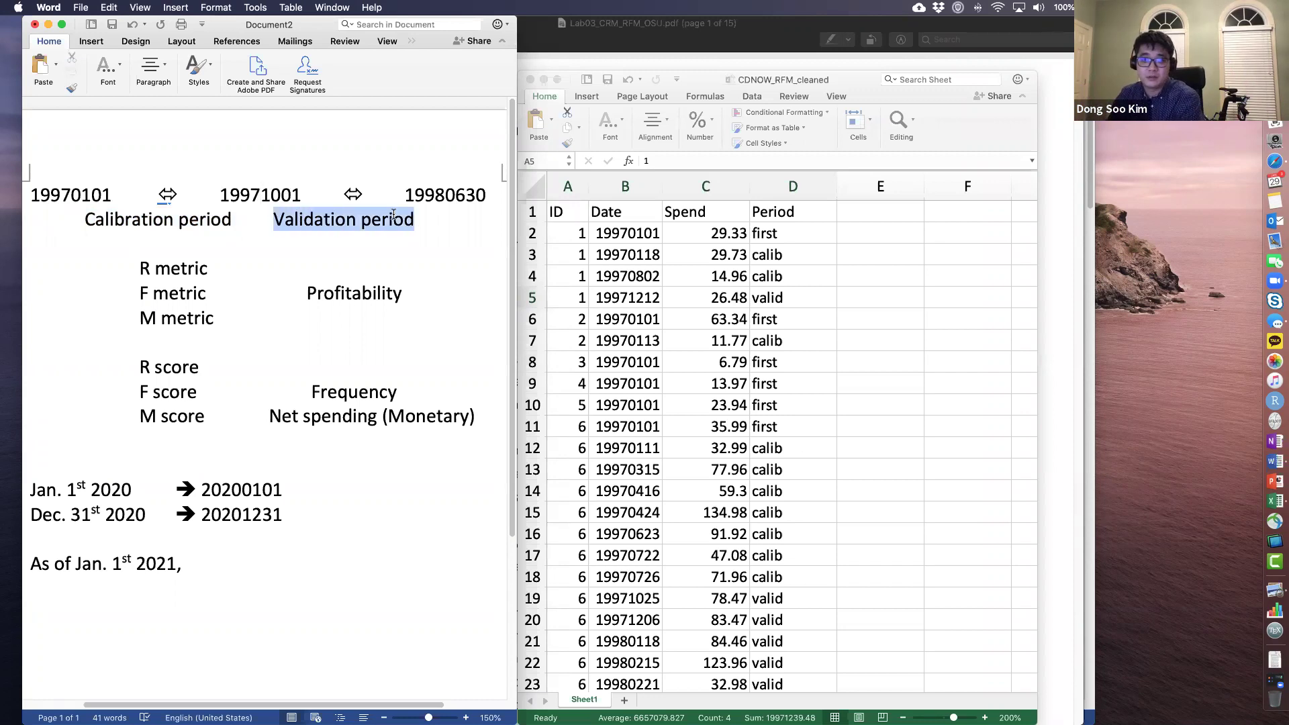
pyautogui.click(334, 224)
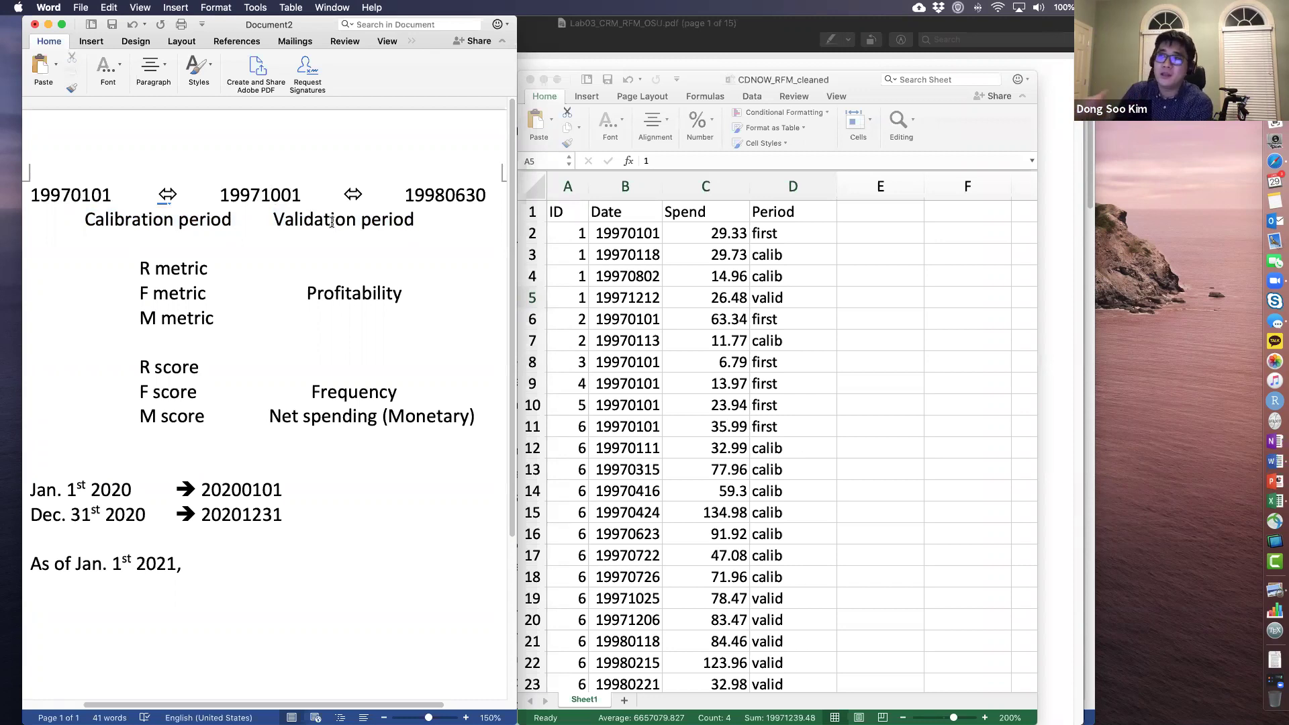
# Step: Match "Calibration period" to the Period in cell D3 and "Validation period" to the one in D5 of the Excel sheet
pyautogui.moveTo(77, 214); pyautogui.dragTo(201, 220)
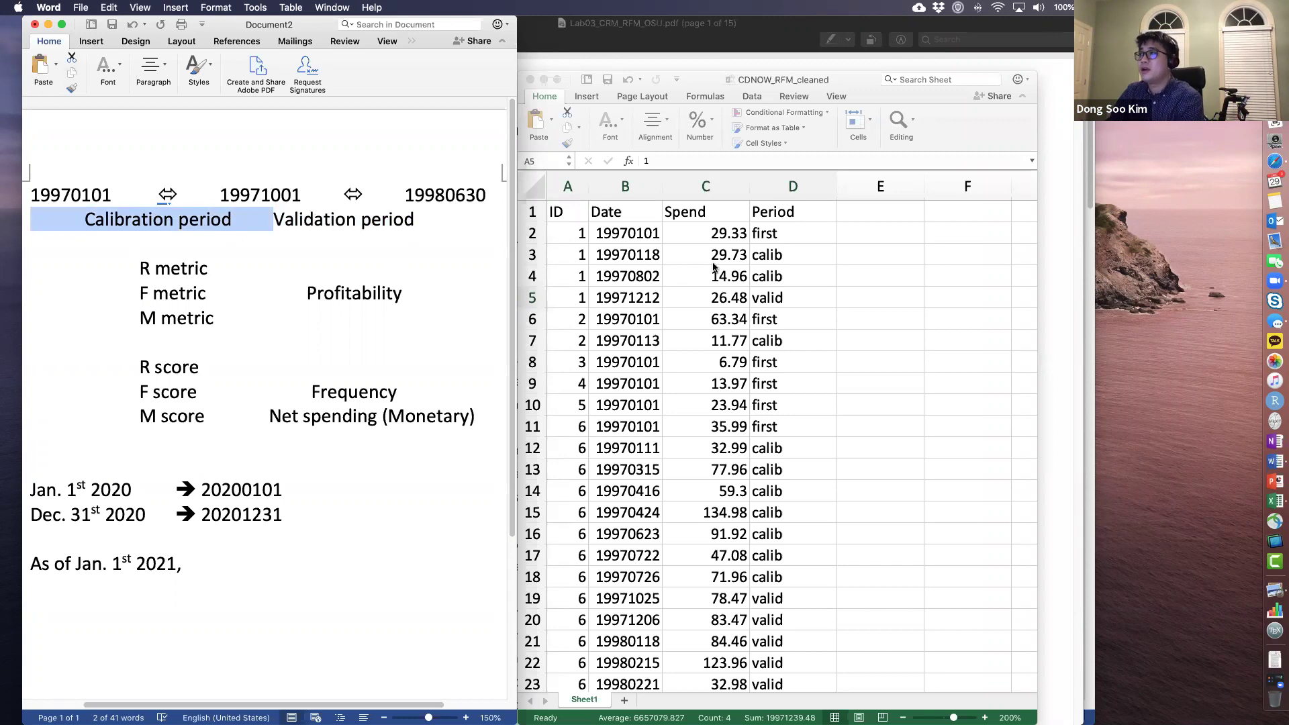
pyautogui.click(783, 254)
pyautogui.click(781, 255)
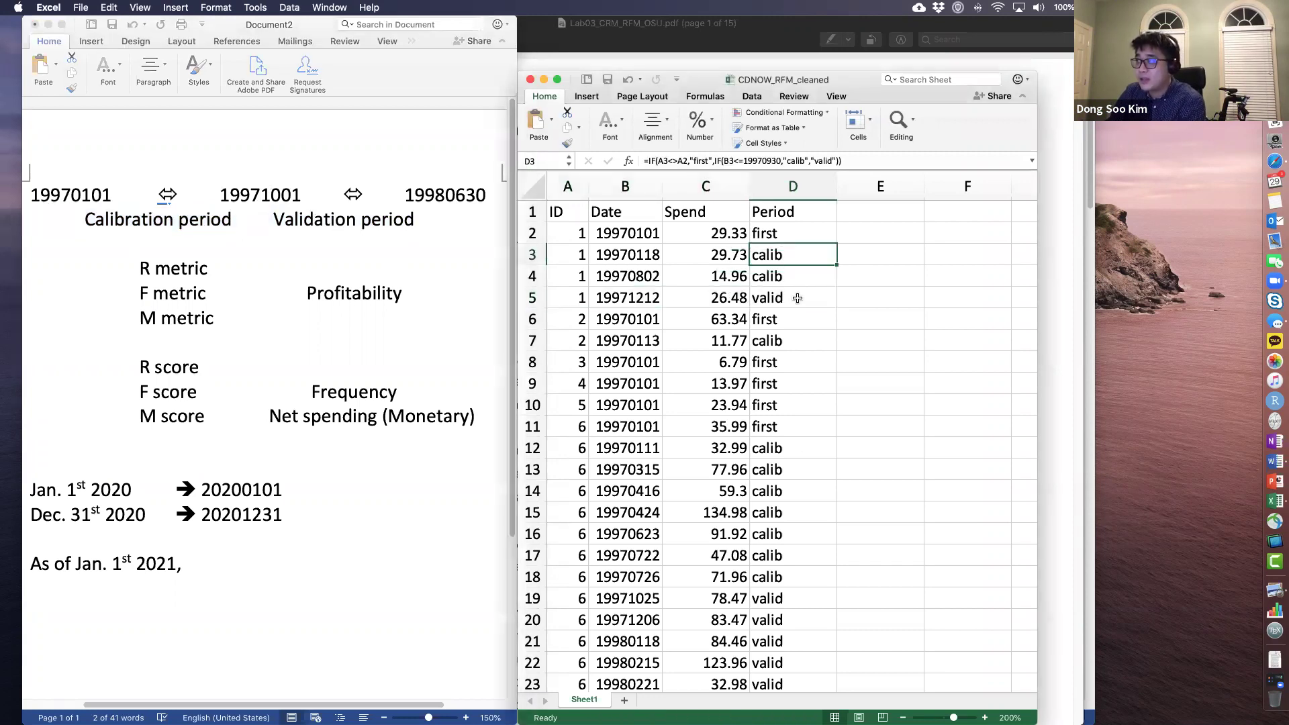
pyautogui.click(365, 235)
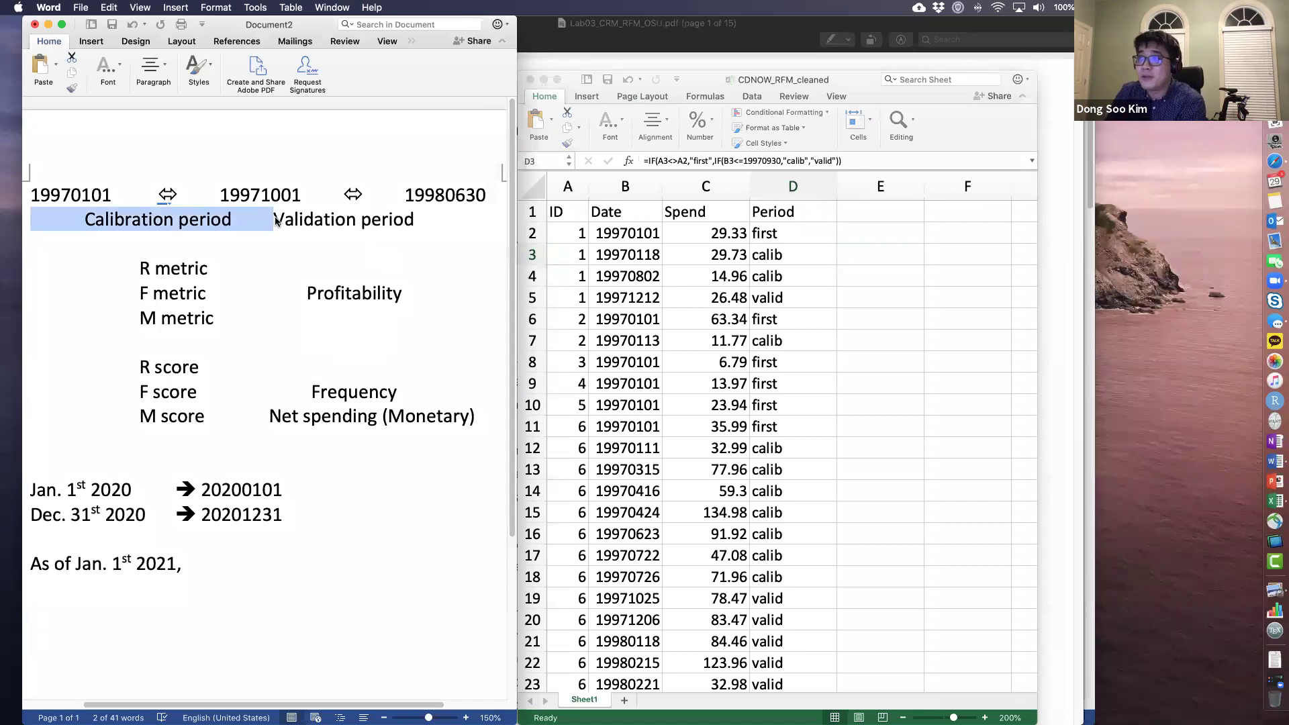
pyautogui.moveTo(276, 219); pyautogui.dragTo(405, 221)
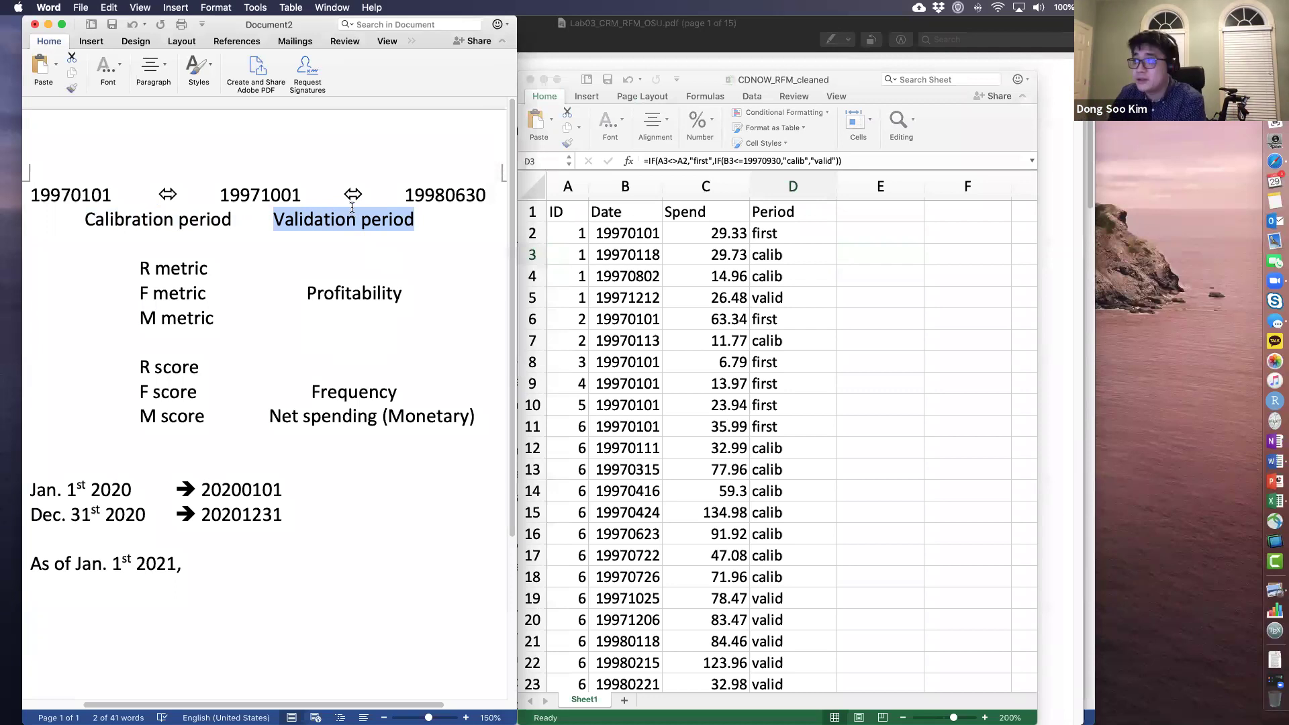
pyautogui.click(774, 297)
pyautogui.click(772, 296)
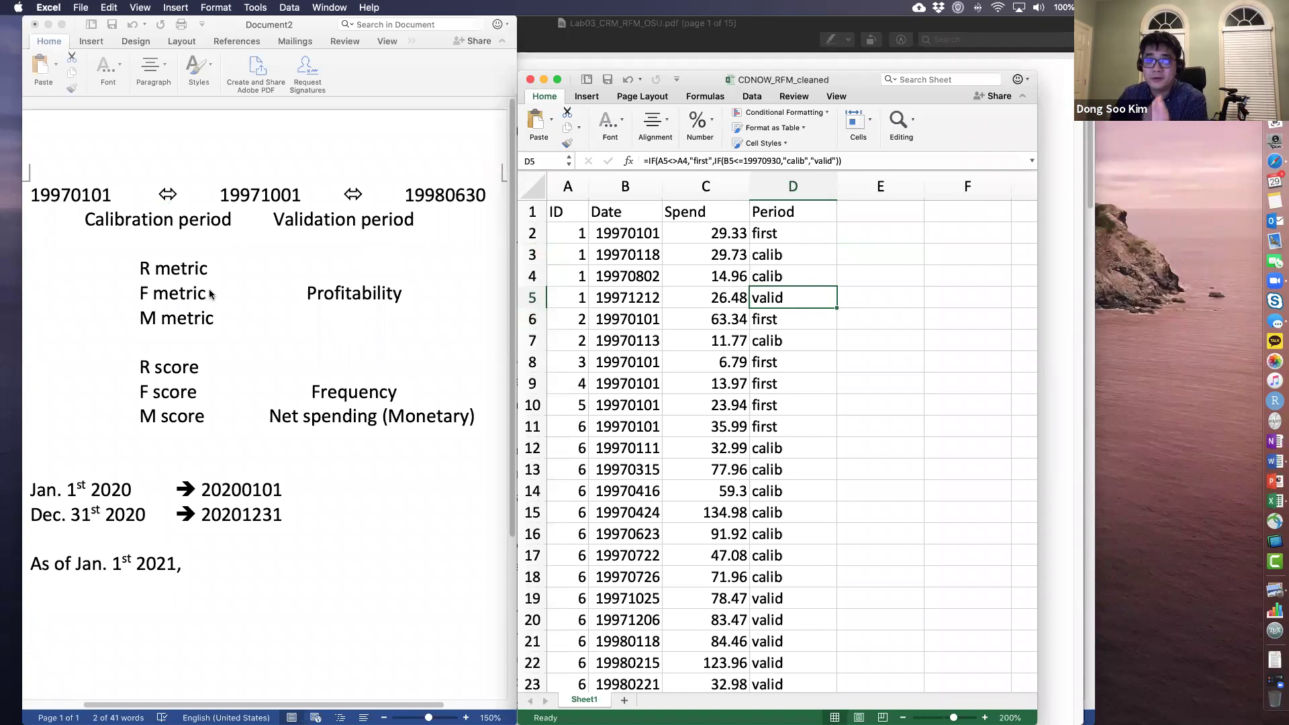
# Step: Highlight "Calibration period" in the Word notes and go through the R, F and M metric lines beneath it
pyautogui.click(118, 224)
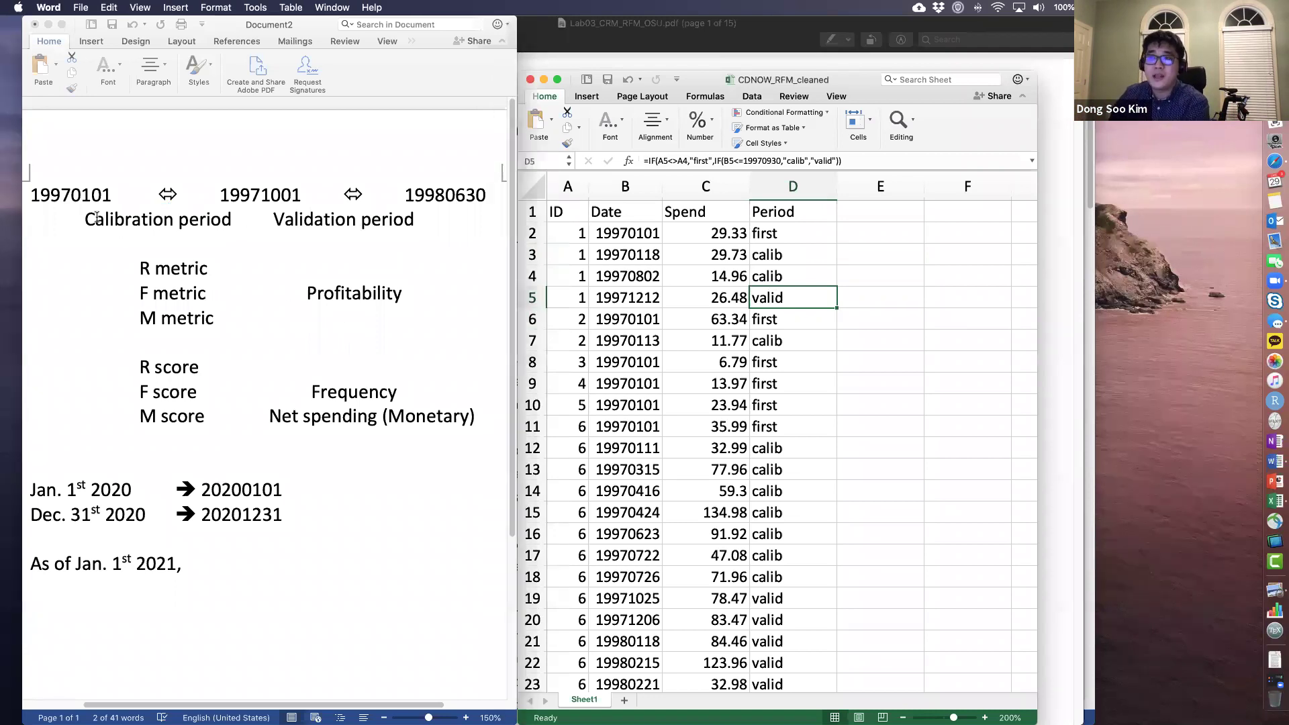
pyautogui.click(81, 219)
pyautogui.moveTo(82, 218); pyautogui.dragTo(228, 226)
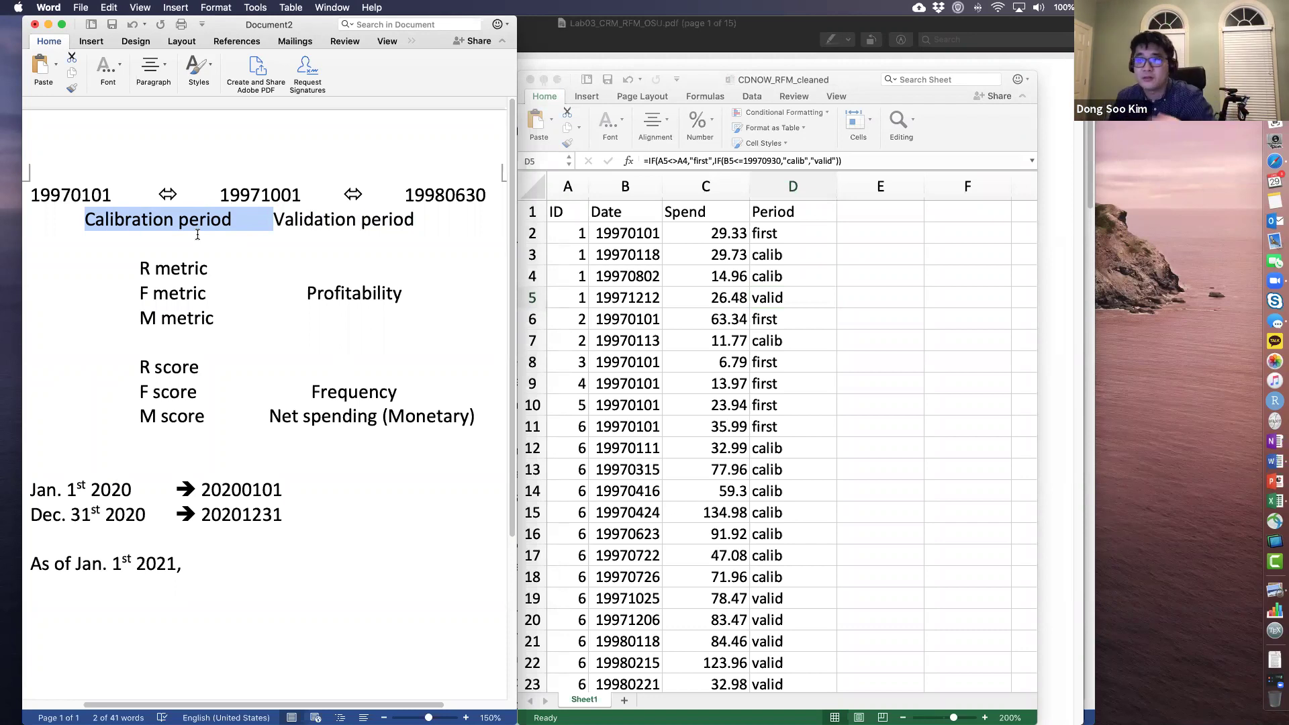
pyautogui.click(137, 269)
pyautogui.click(137, 294)
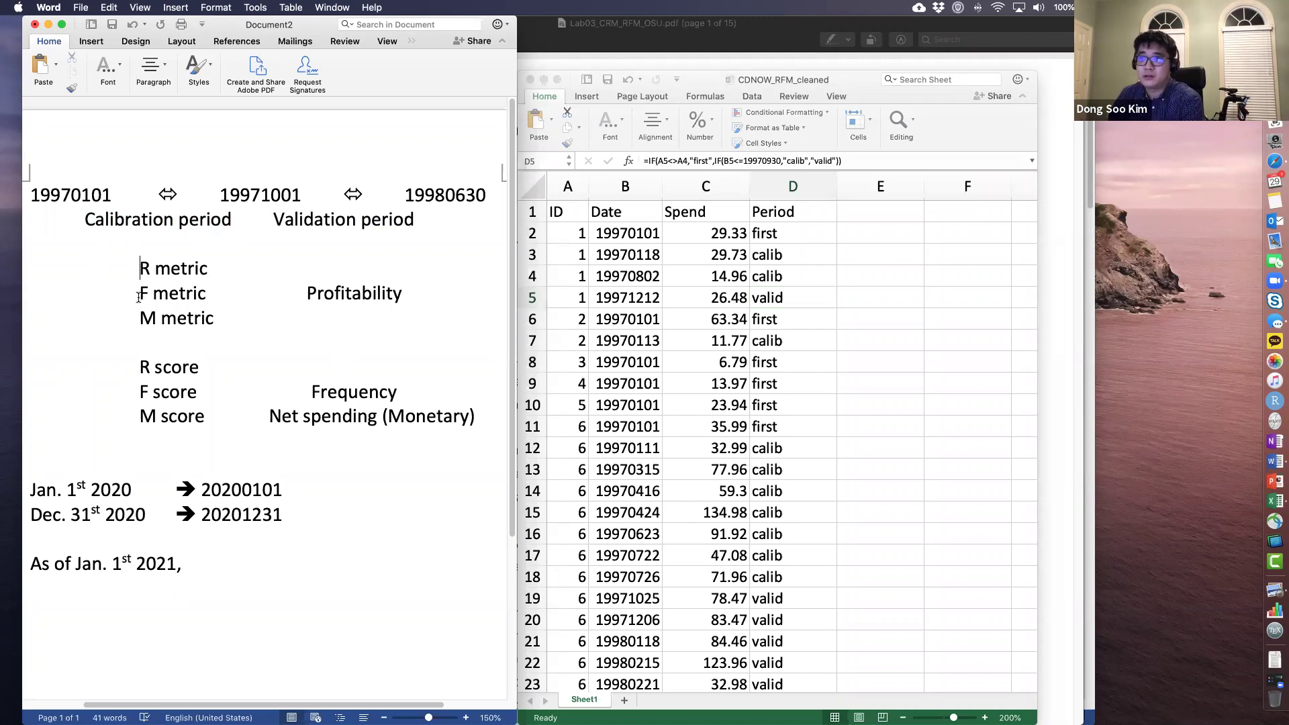
pyautogui.click(139, 313)
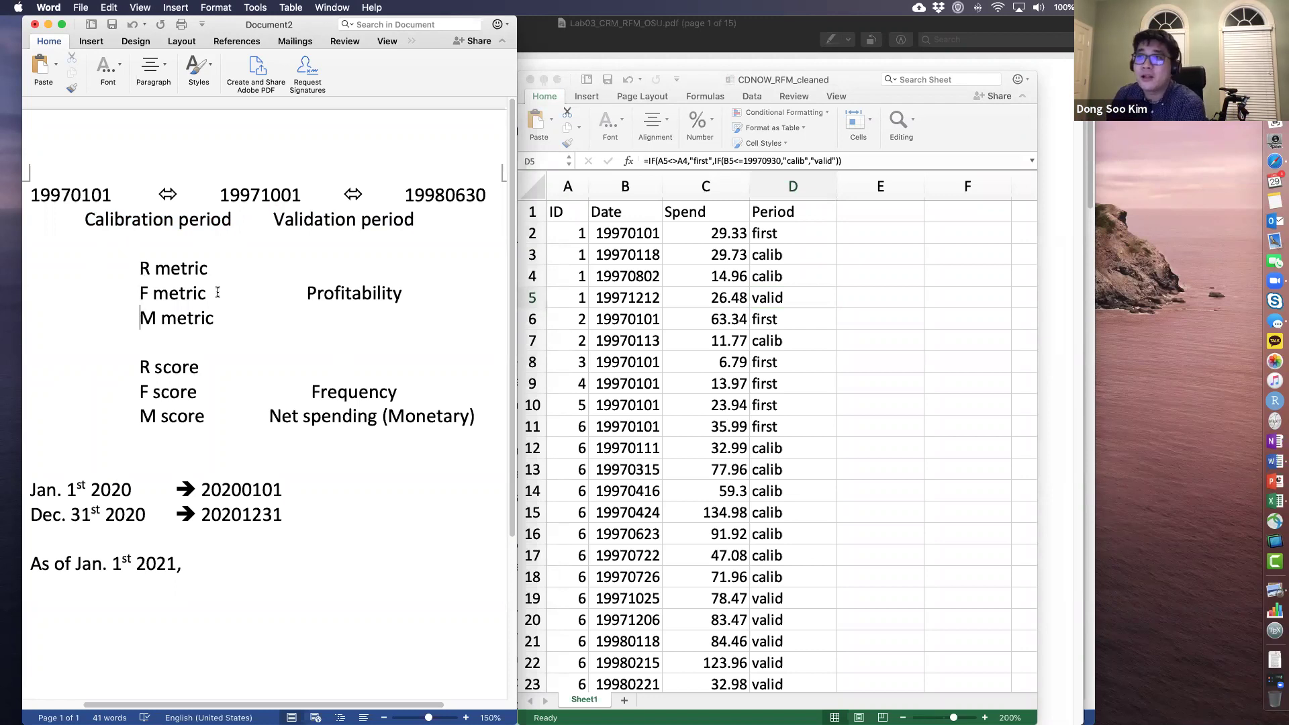
pyautogui.moveTo(139, 268); pyautogui.dragTo(191, 300)
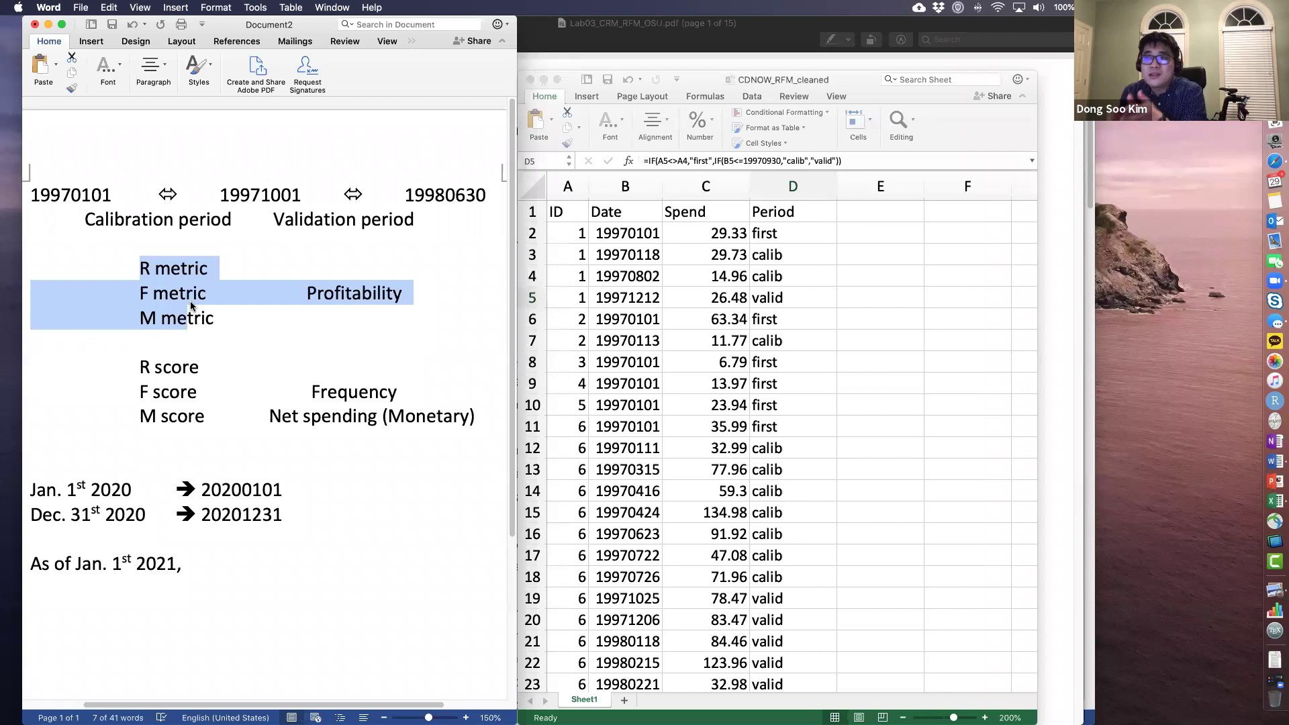
pyautogui.click(85, 220)
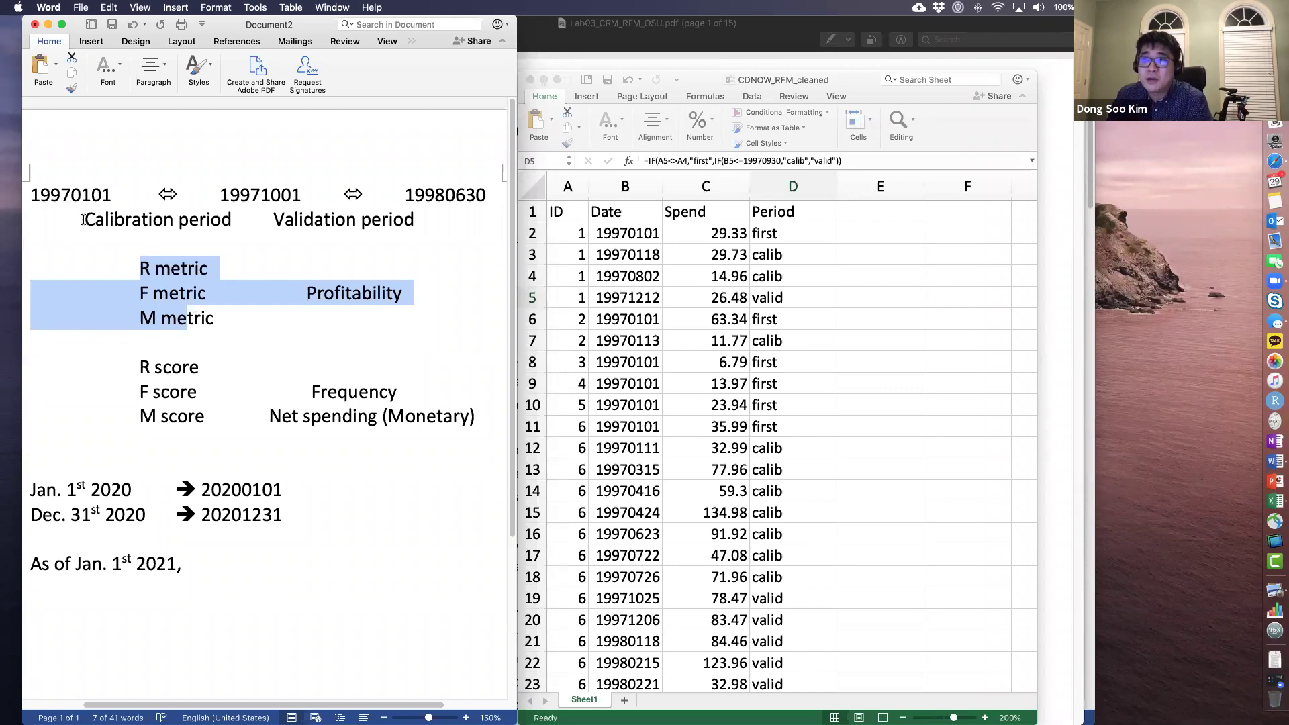
pyautogui.click(171, 269)
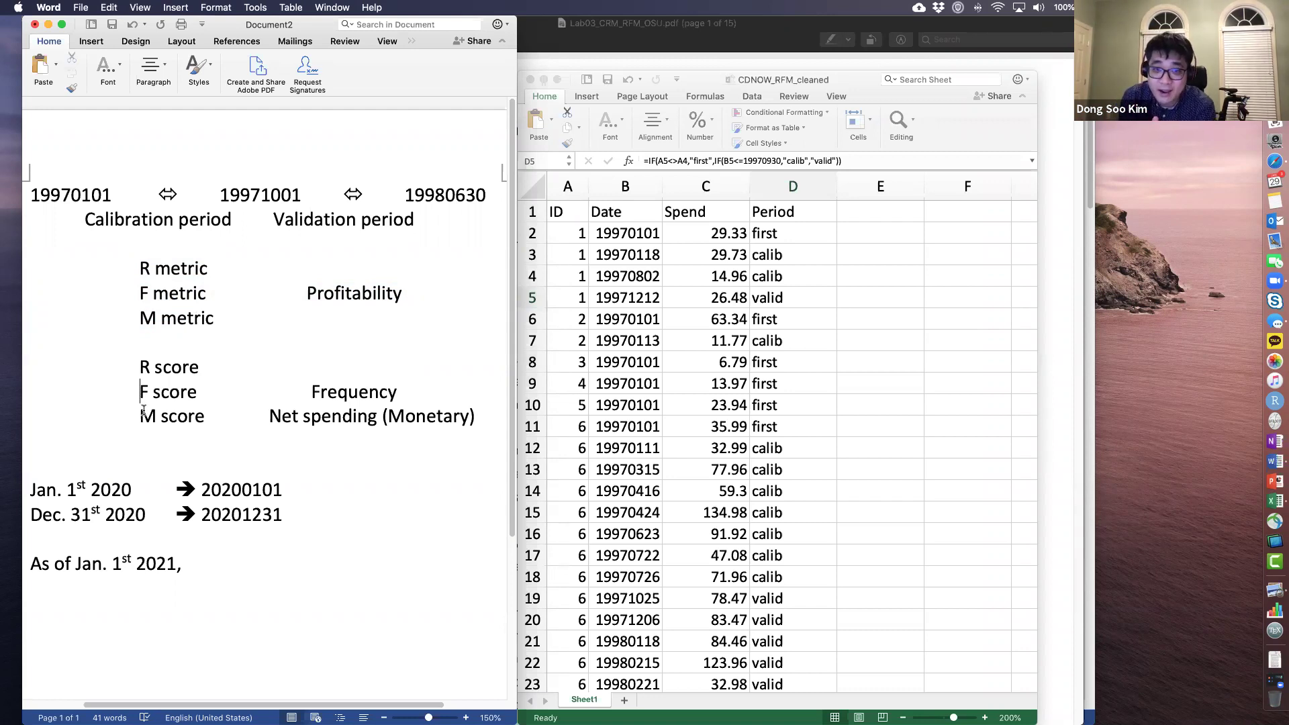
# Step: Highlight the R score and F score lines in the notes, and highlight "Validation period" in the timeline
pyautogui.moveTo(139, 368); pyautogui.dragTo(141, 412)
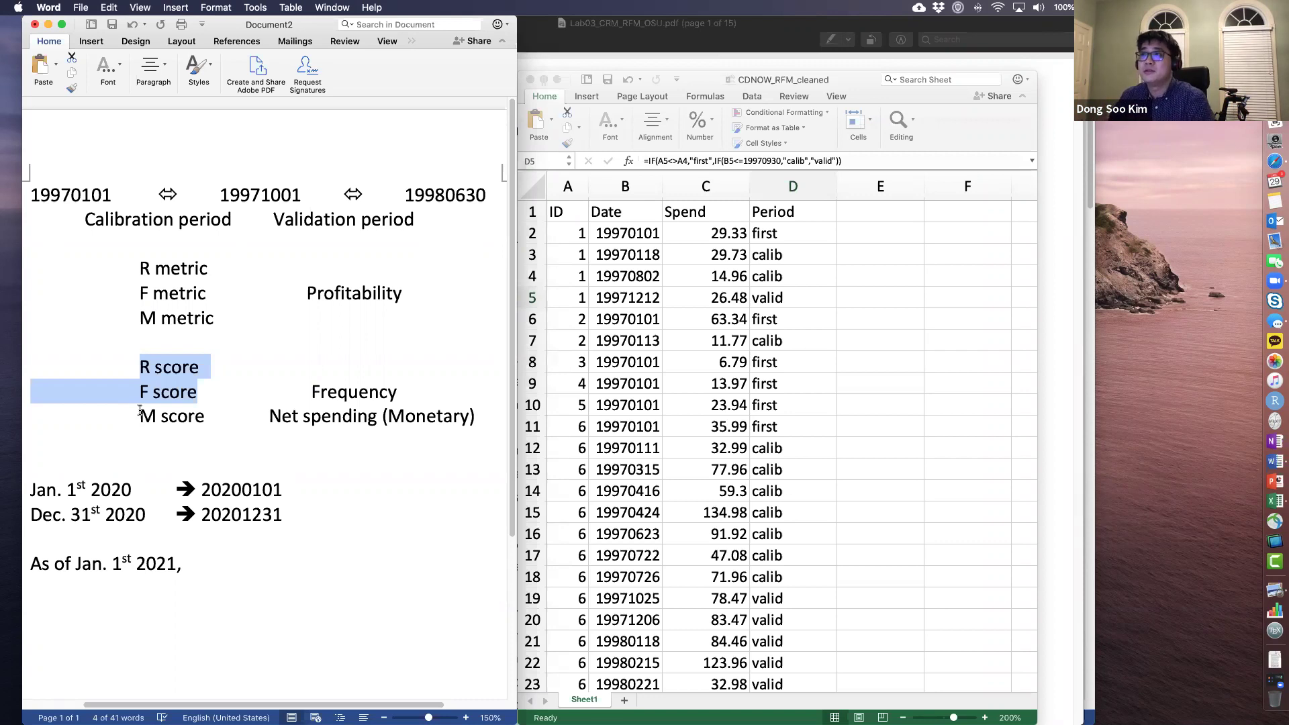
pyautogui.click(268, 222)
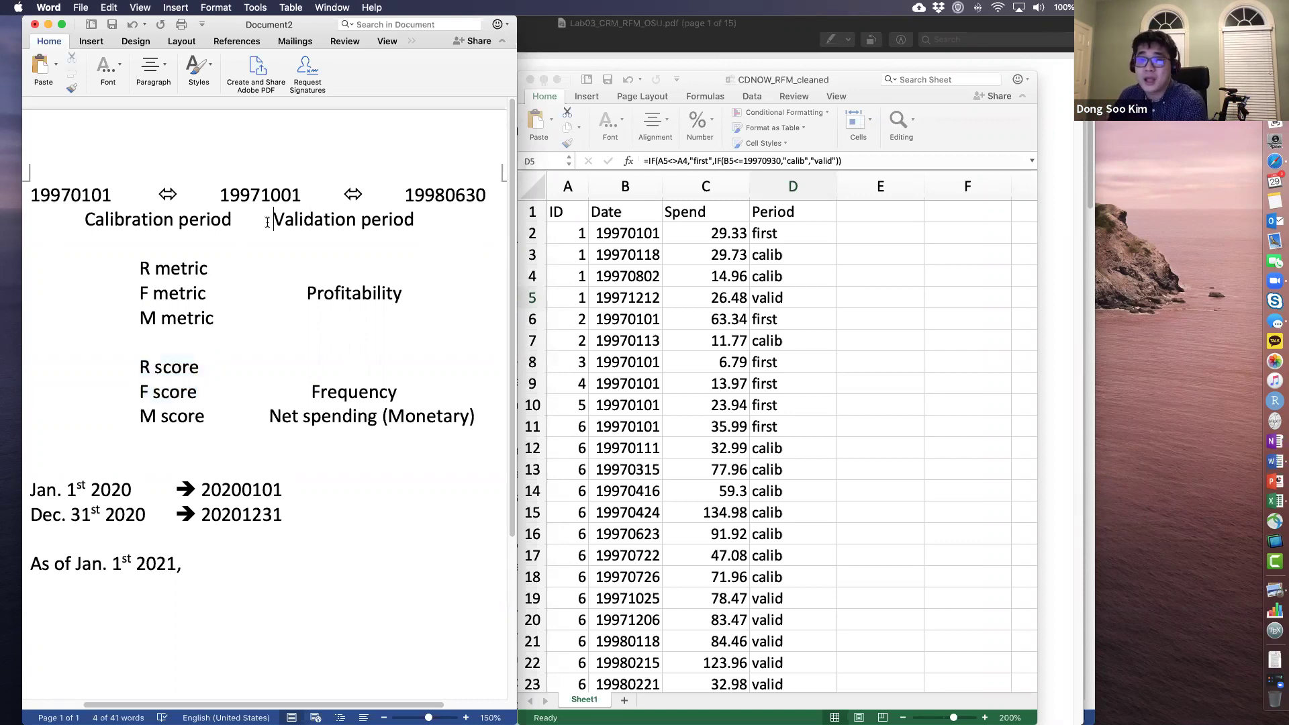
pyautogui.moveTo(272, 221); pyautogui.dragTo(398, 222)
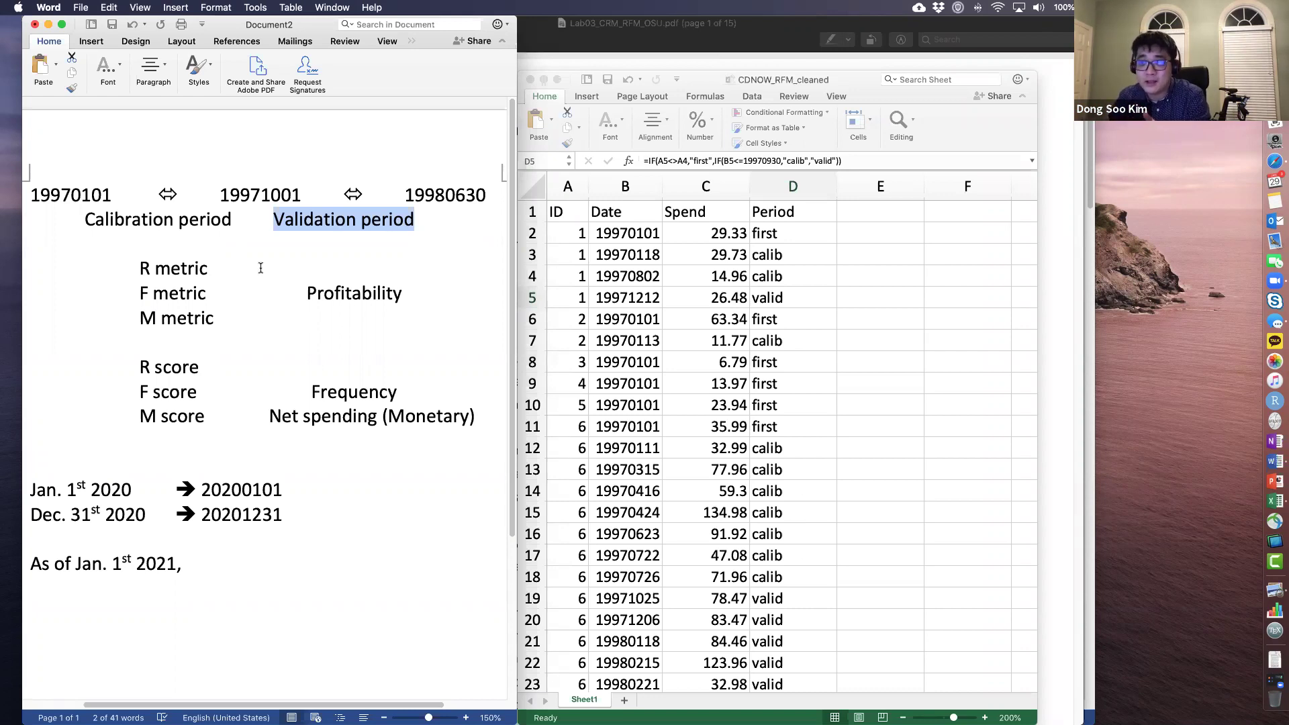
# Step: Highlight the R score, F score and M score lines together in the Word notes
pyautogui.click(141, 368)
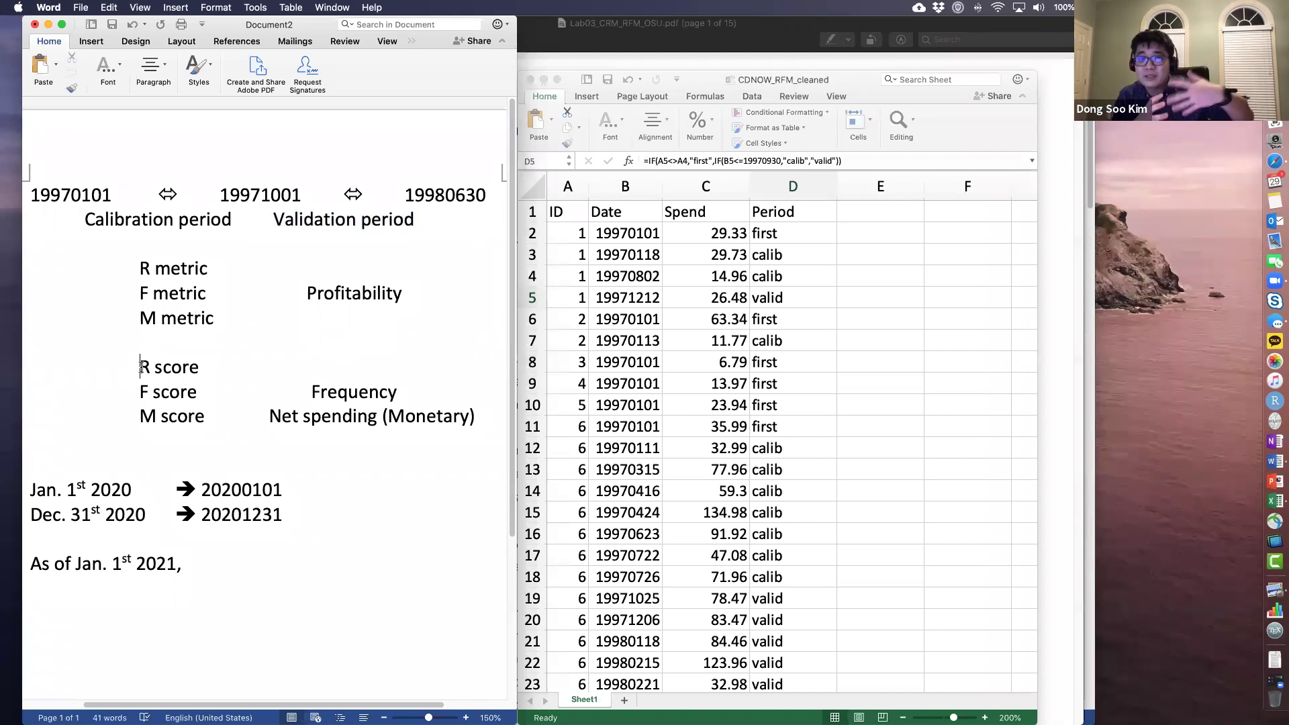
pyautogui.moveTo(143, 367); pyautogui.dragTo(190, 414)
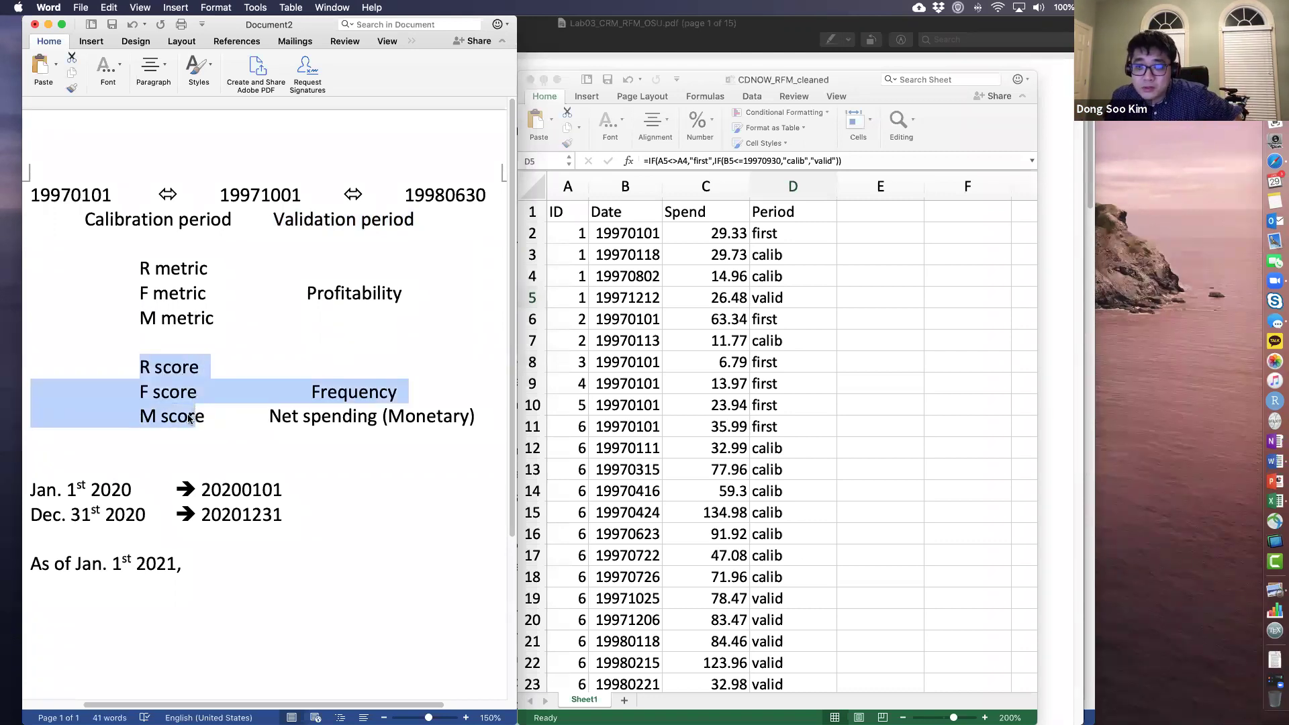
pyautogui.click(189, 416)
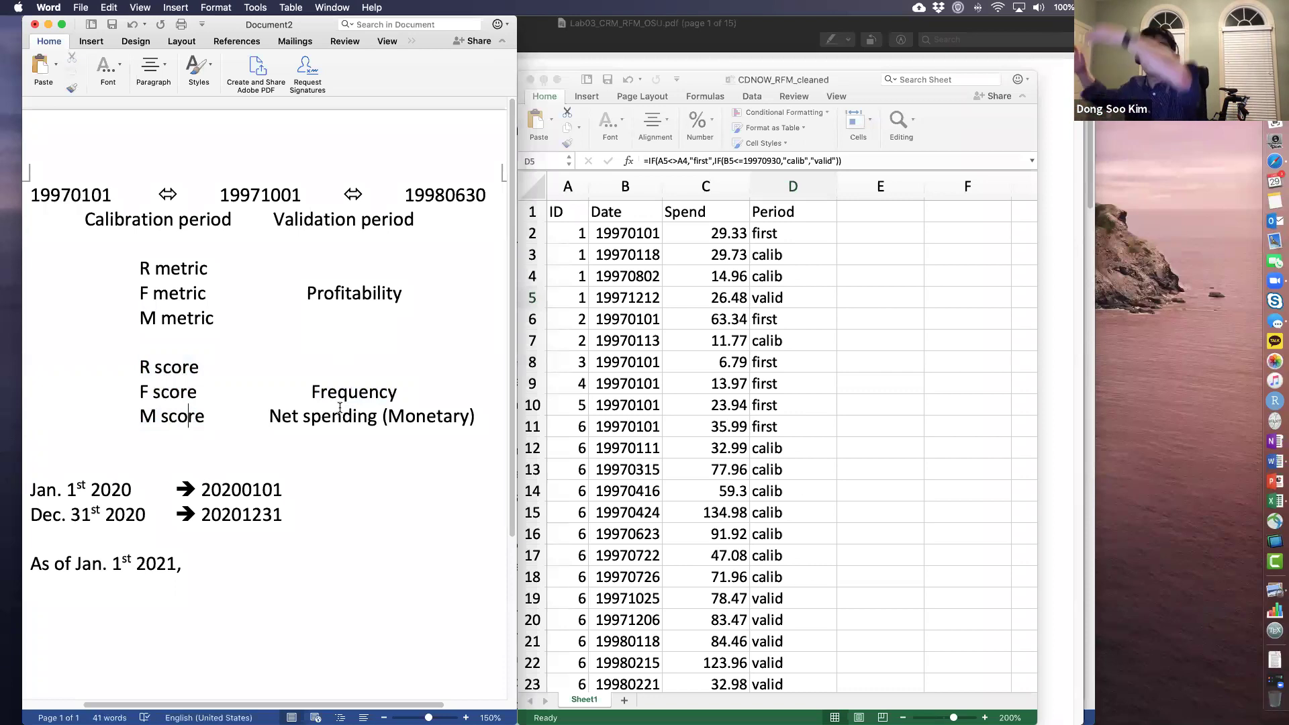
# Step: Highlight "Validation period" in the timeline and go through Profitability, Frequency and Net spending (Monetary) beneath it
pyautogui.click(269, 219)
pyautogui.moveTo(179, 219); pyautogui.dragTo(414, 219)
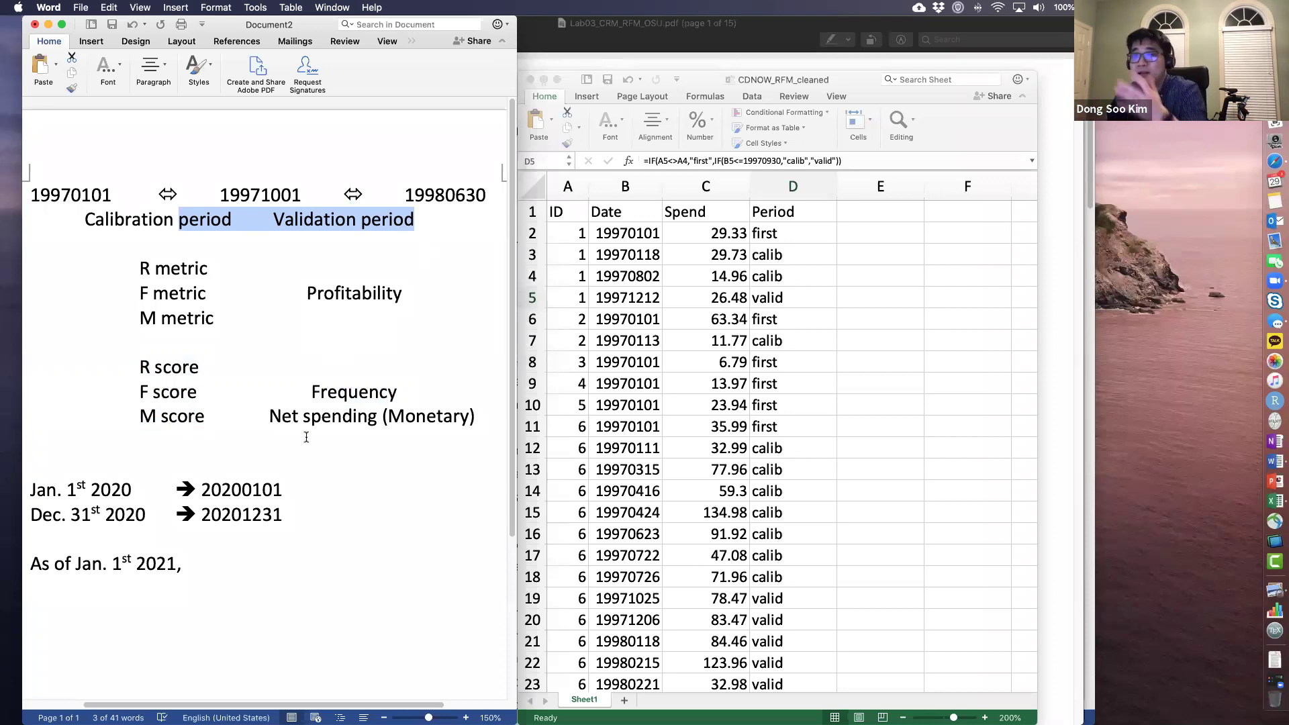
pyautogui.click(315, 233)
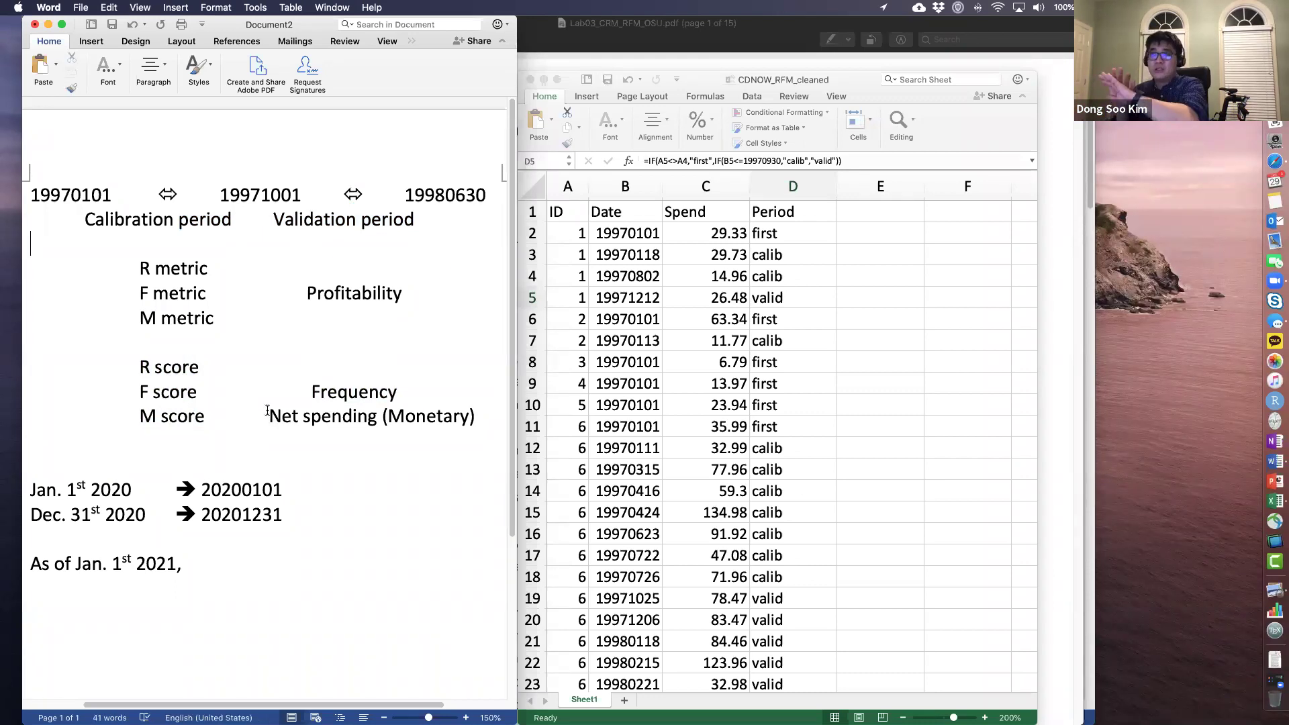
pyautogui.moveTo(272, 220); pyautogui.dragTo(343, 228)
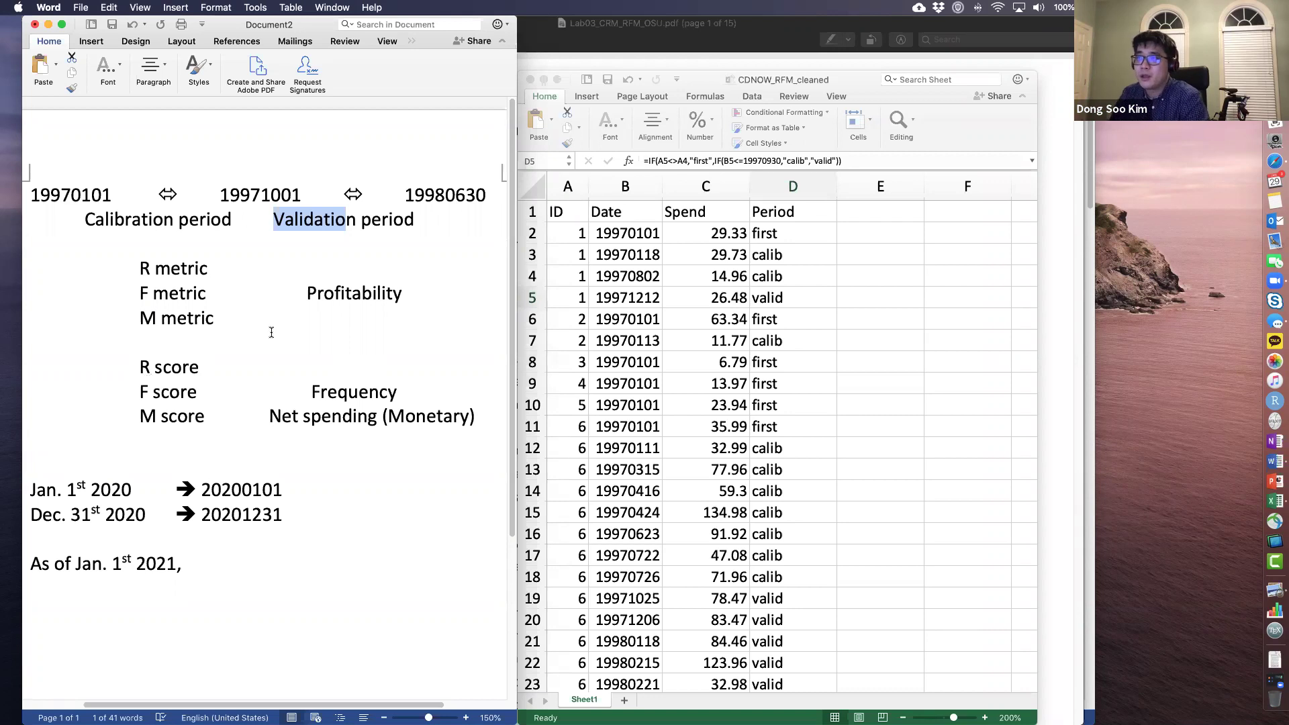
pyautogui.click(362, 296)
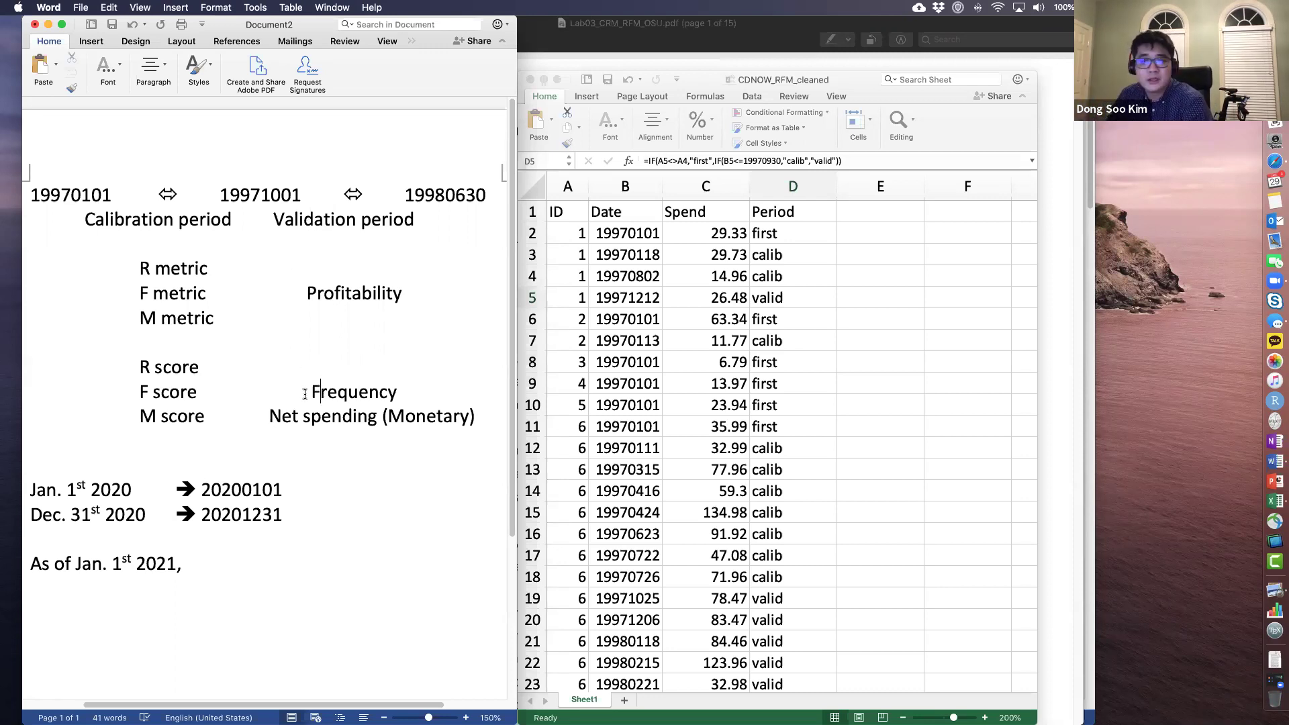
pyautogui.click(417, 416)
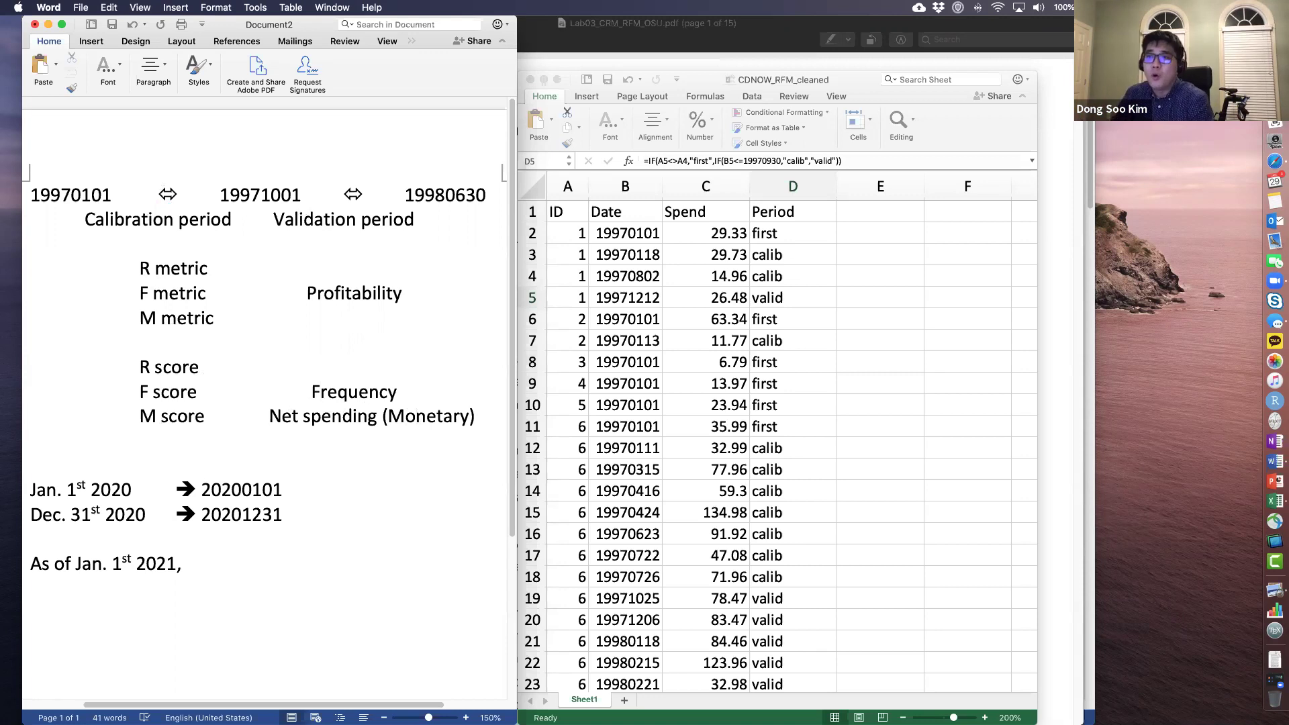
# Step: Add the line "Holdout validation" in quotation marks below "As of Jan. 1st 2021," in the notes
pyautogui.click(248, 589)
pyautogui.press('Return')
pyautogui.press('Return')
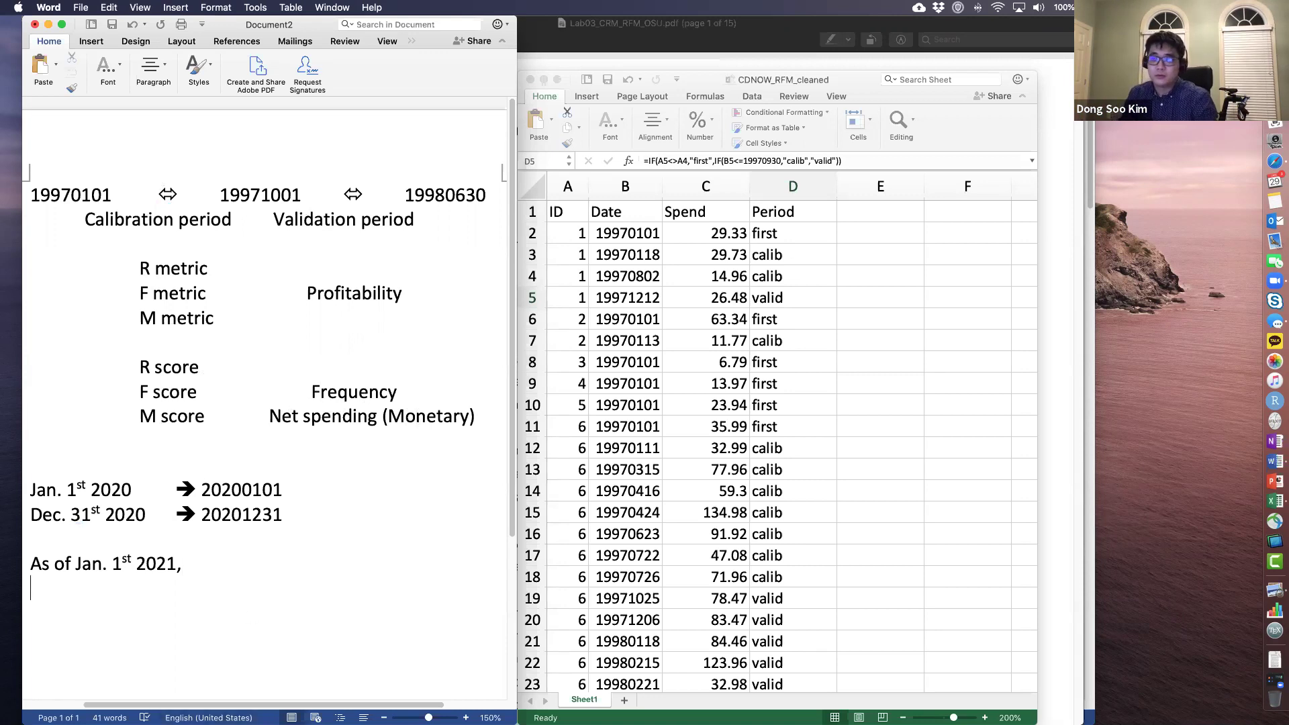
pyautogui.write('"Hold')
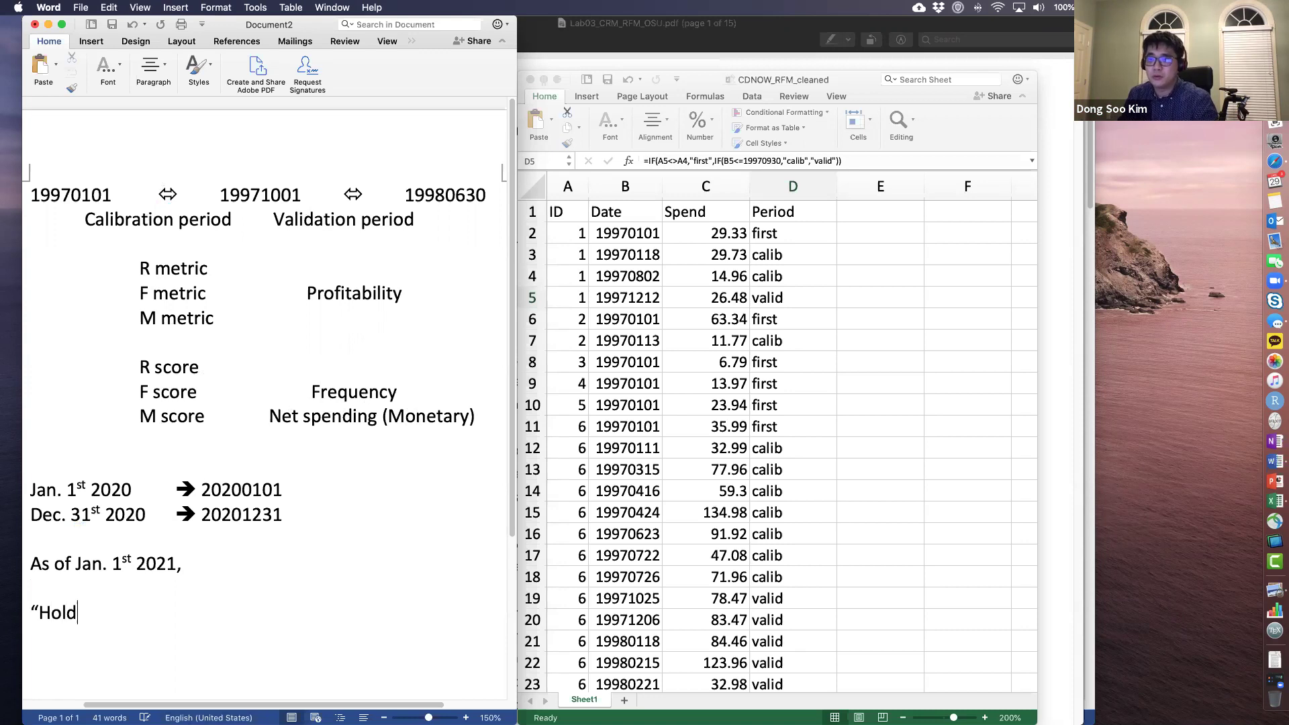
pyautogui.write('out validation"')
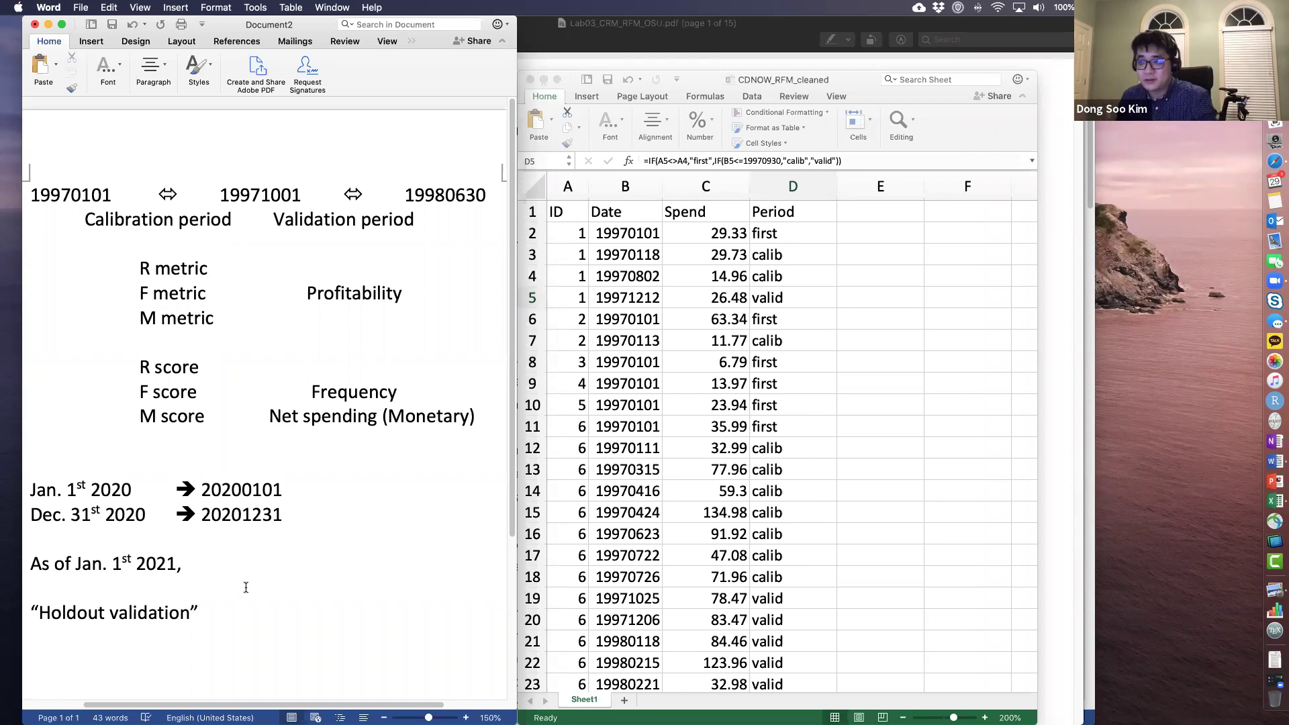
pyautogui.press('Return')
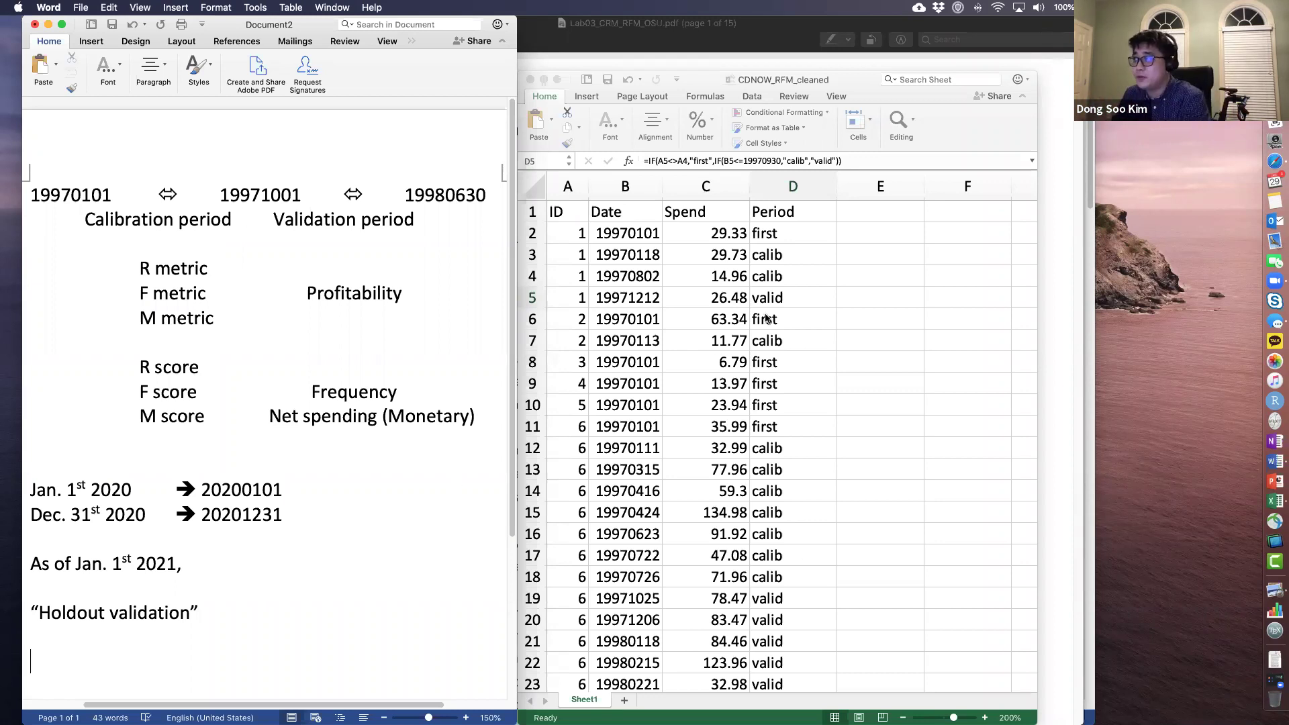
# Step: Switch to the Excel sheet and check the Period labels in cells D5, D3, D6 and D2
pyautogui.click(787, 298)
pyautogui.click(780, 256)
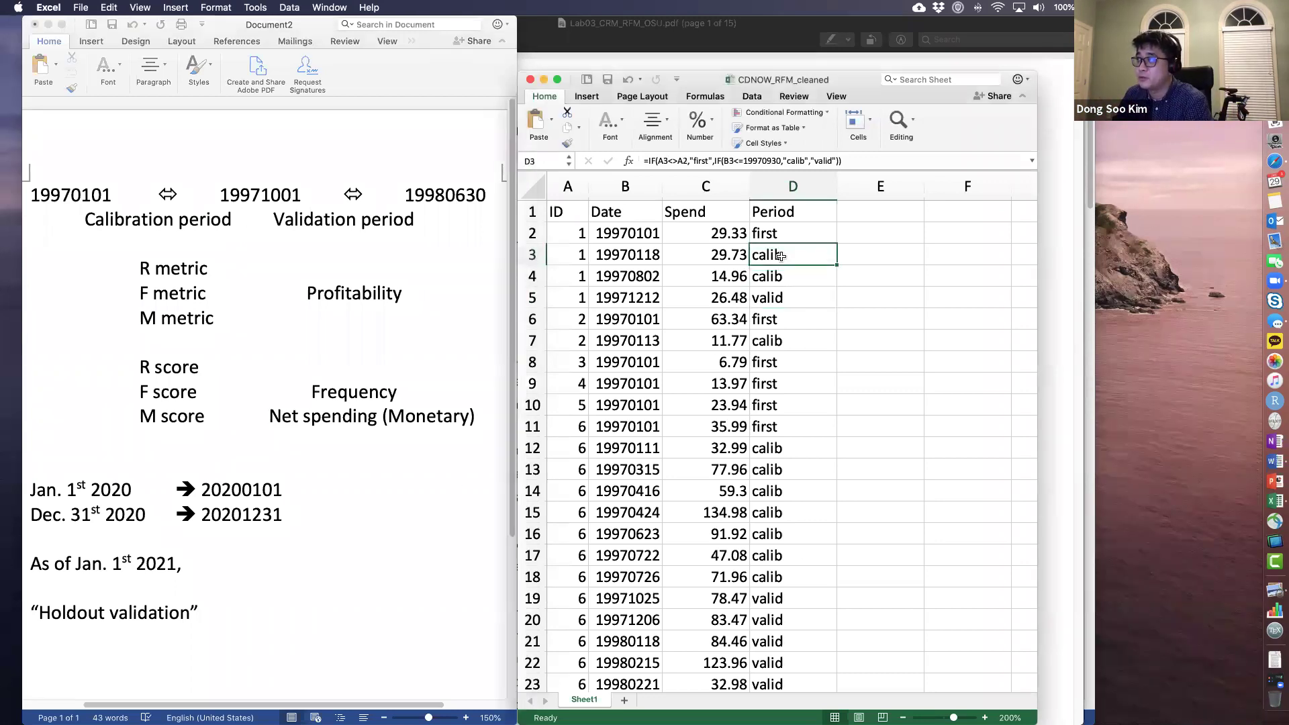
pyautogui.press('Up')
pyautogui.press('Up')
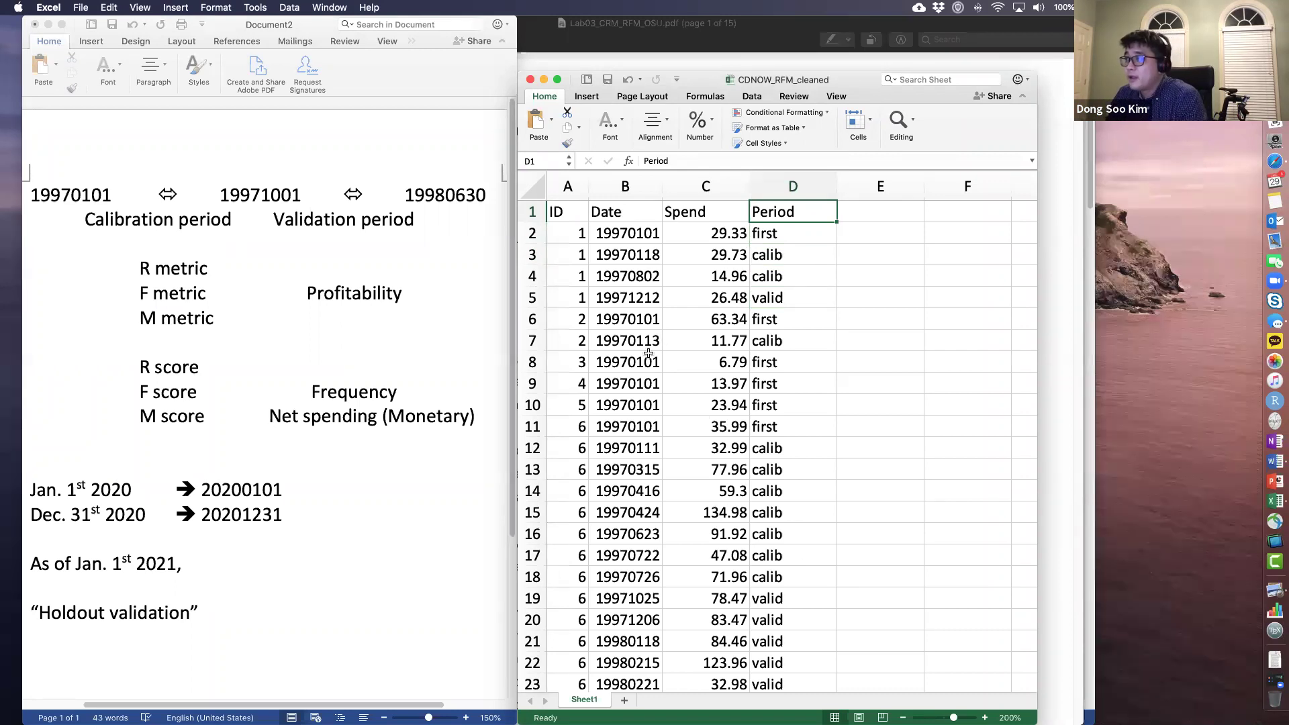
pyautogui.click(775, 324)
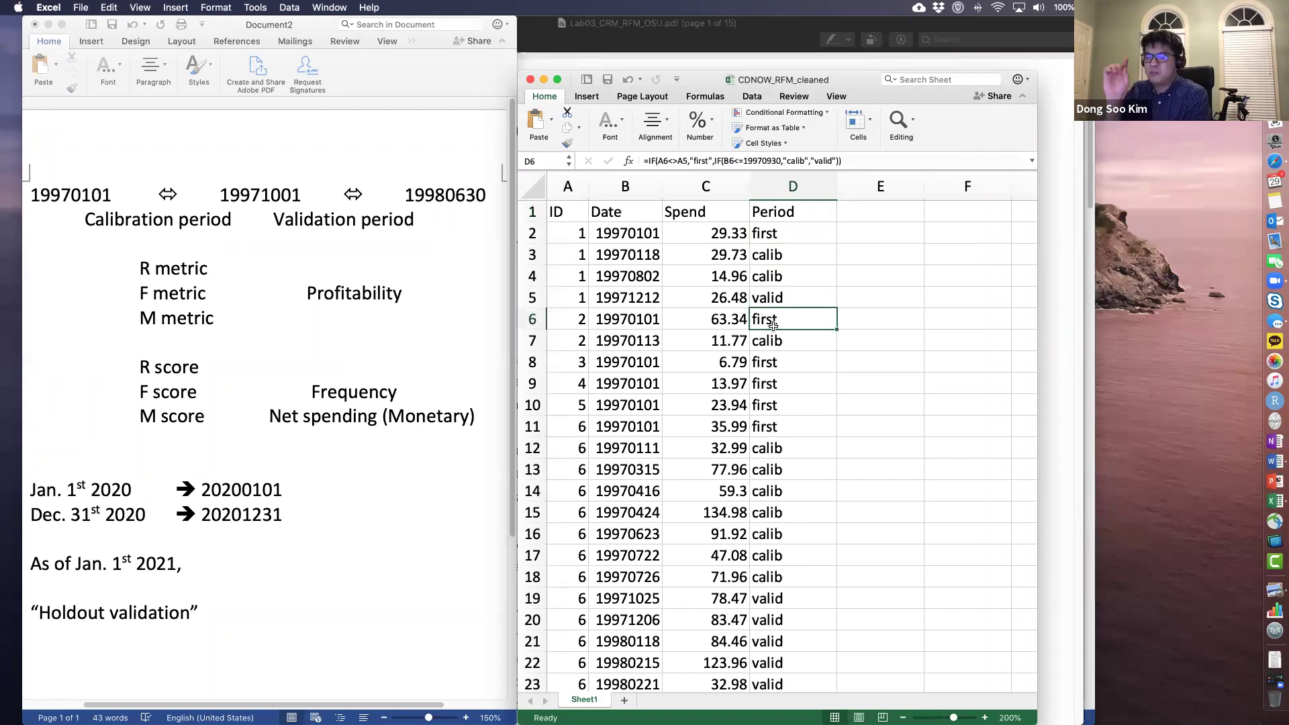
pyautogui.click(785, 238)
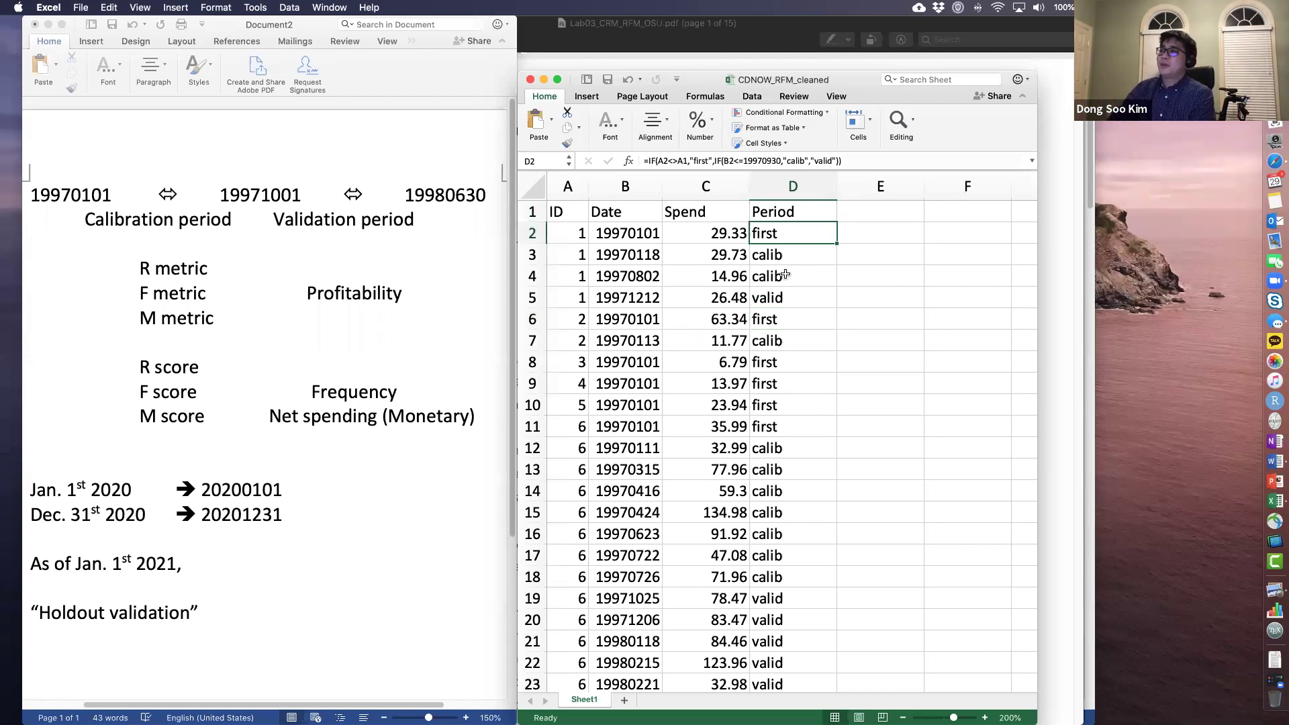
# Step: Highlight the single transaction of ID 4 in A9:D9 and the first transaction of ID 1 in A2:D2
pyautogui.click(575, 383)
pyautogui.moveTo(575, 383); pyautogui.dragTo(755, 389)
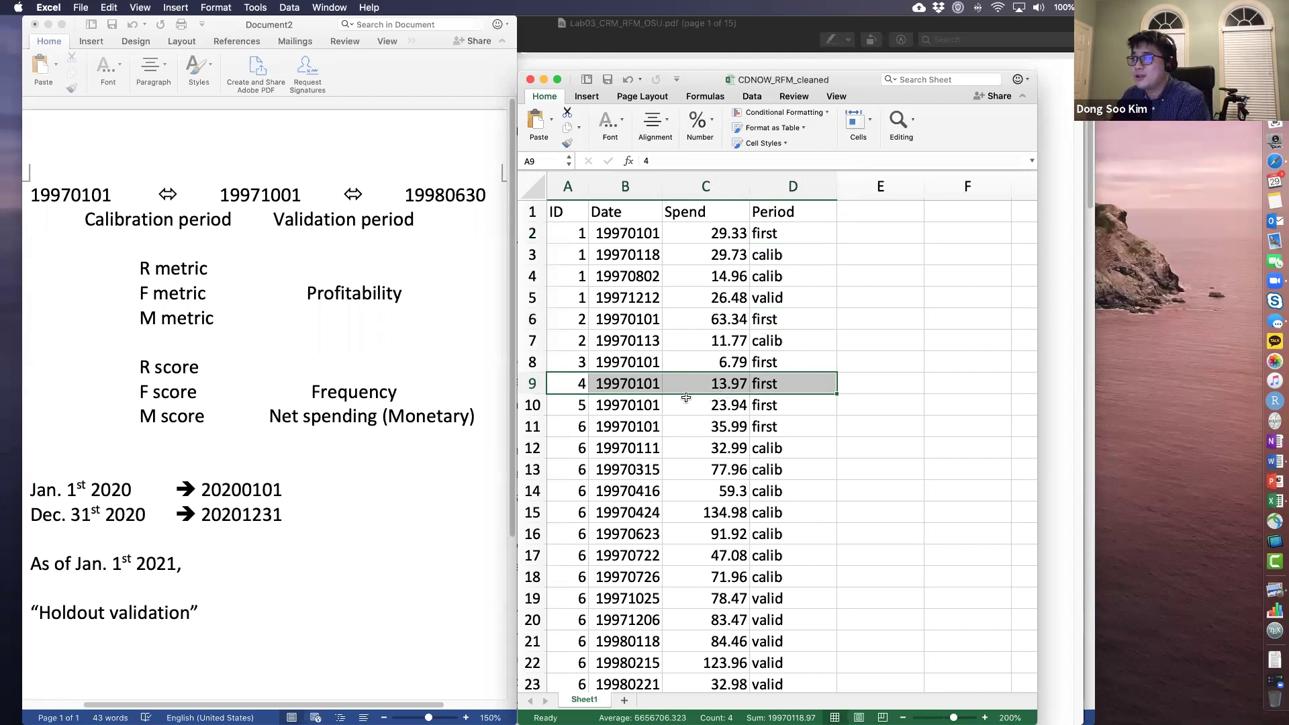
pyautogui.click(765, 382)
pyautogui.moveTo(567, 383); pyautogui.dragTo(763, 381)
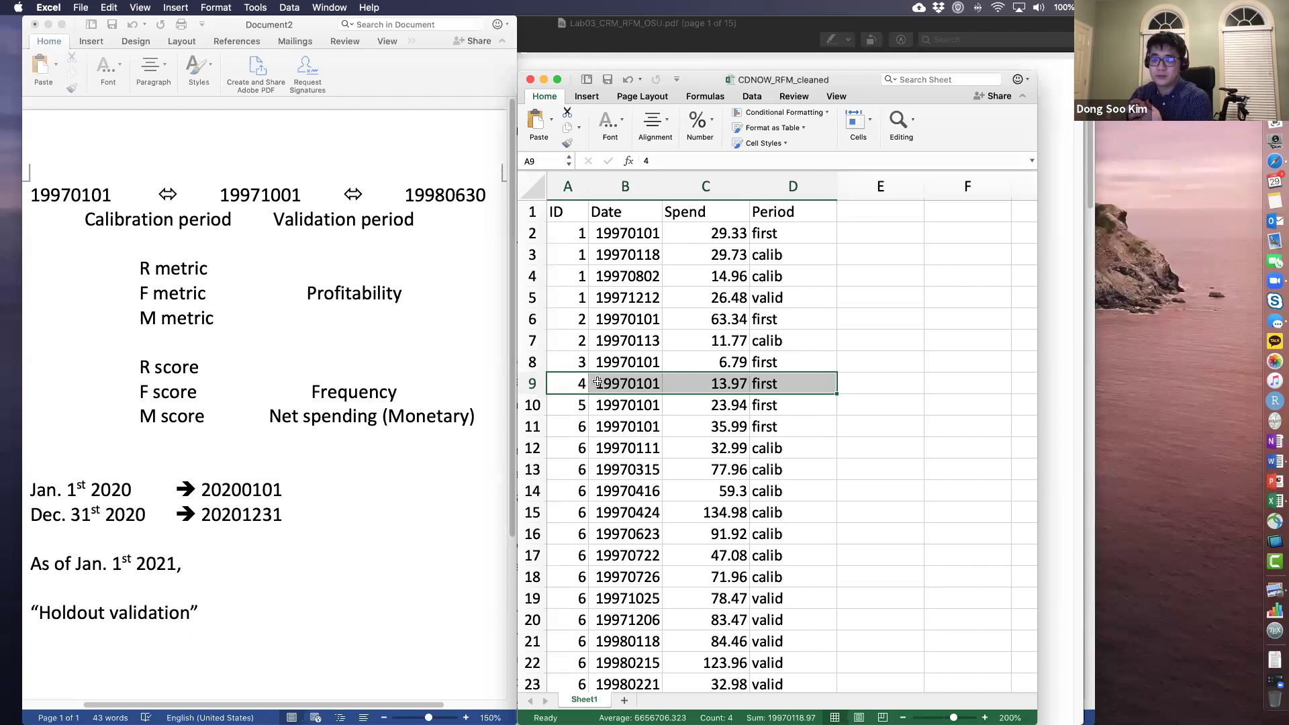
pyautogui.click(791, 234)
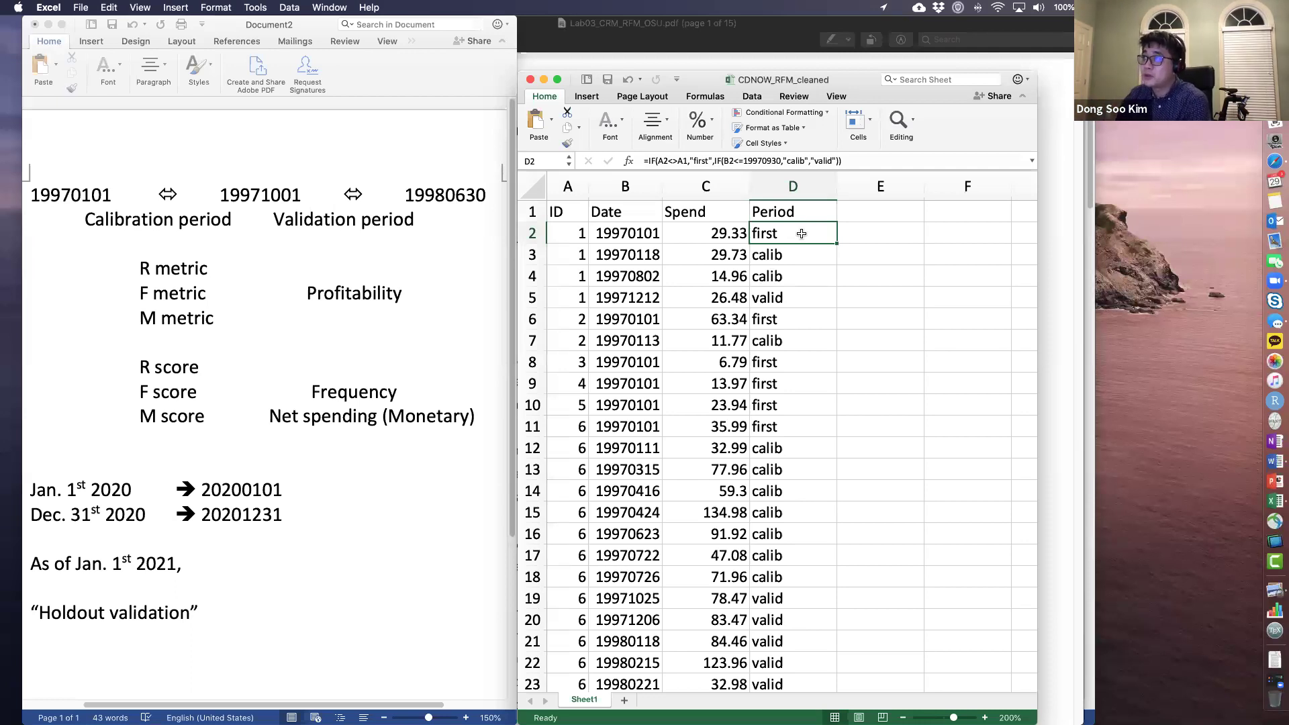
pyautogui.moveTo(575, 234); pyautogui.dragTo(763, 227)
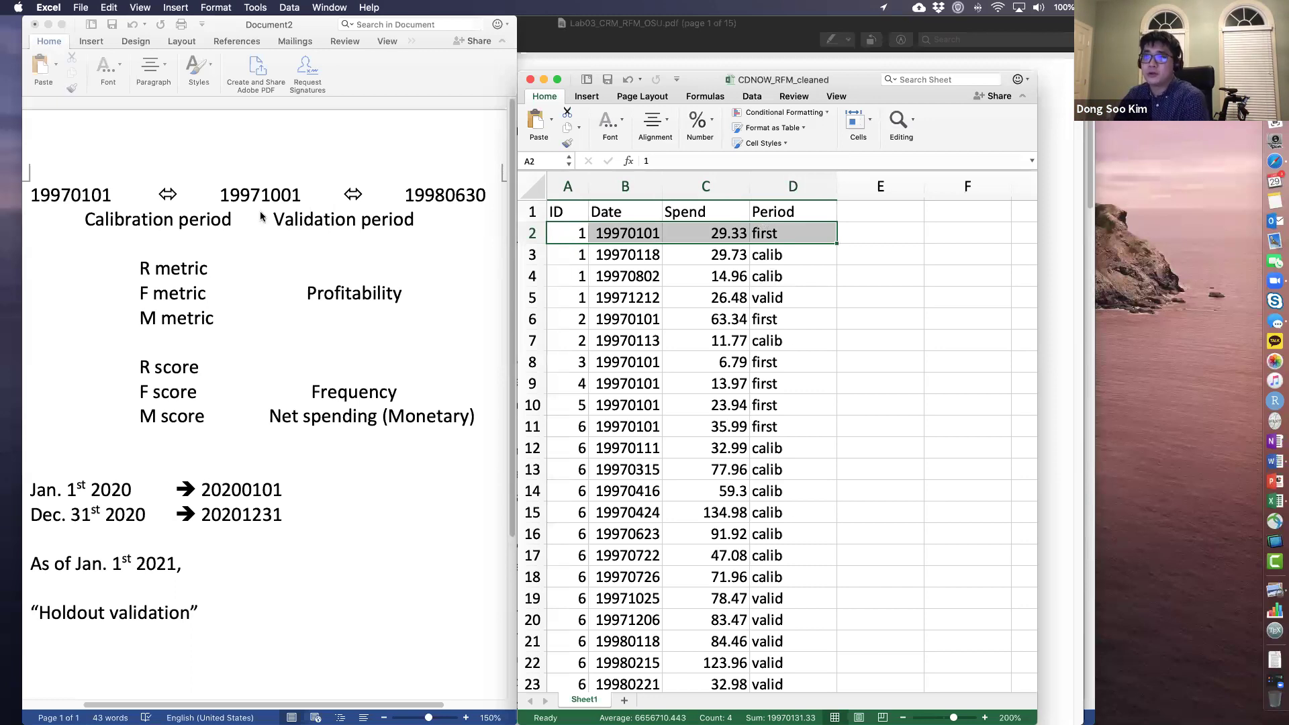
# Step: In the Word notes, add the line "Only from the 2nd transaction to the last transaction" directly below M metric
pyautogui.click(162, 319)
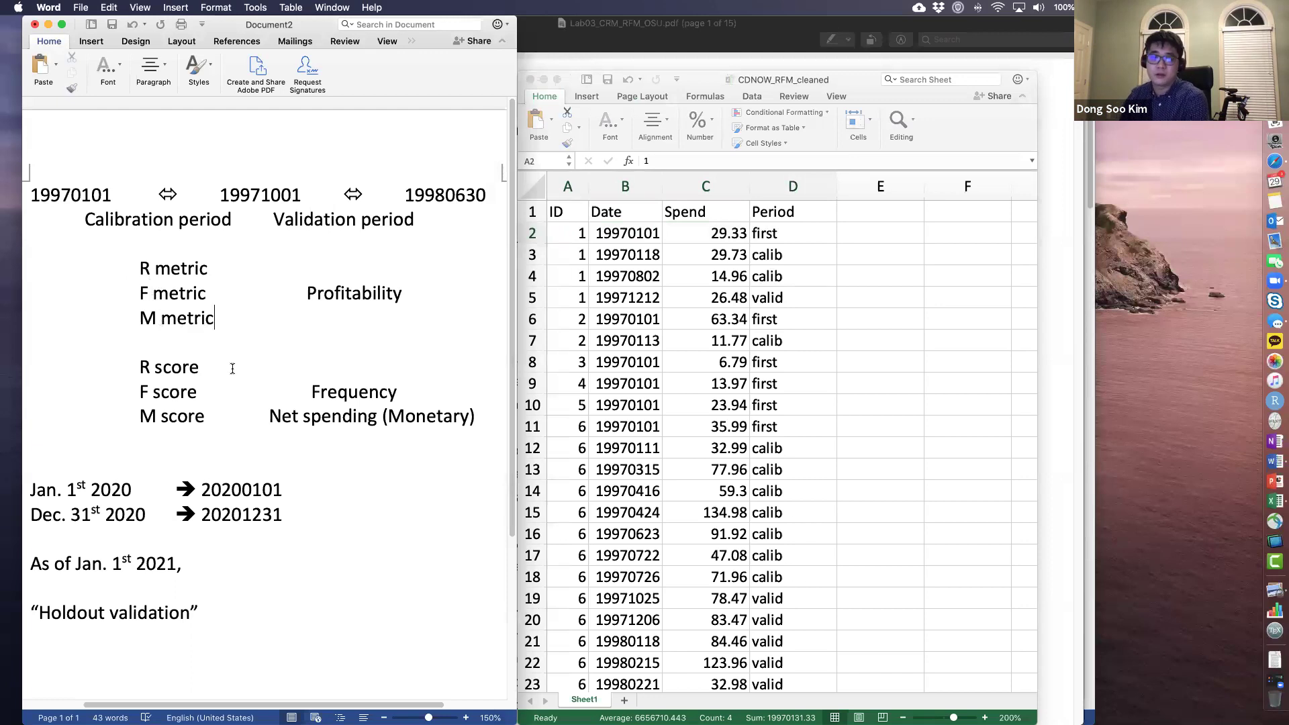
pyautogui.press('Return')
pyautogui.write('only for ')
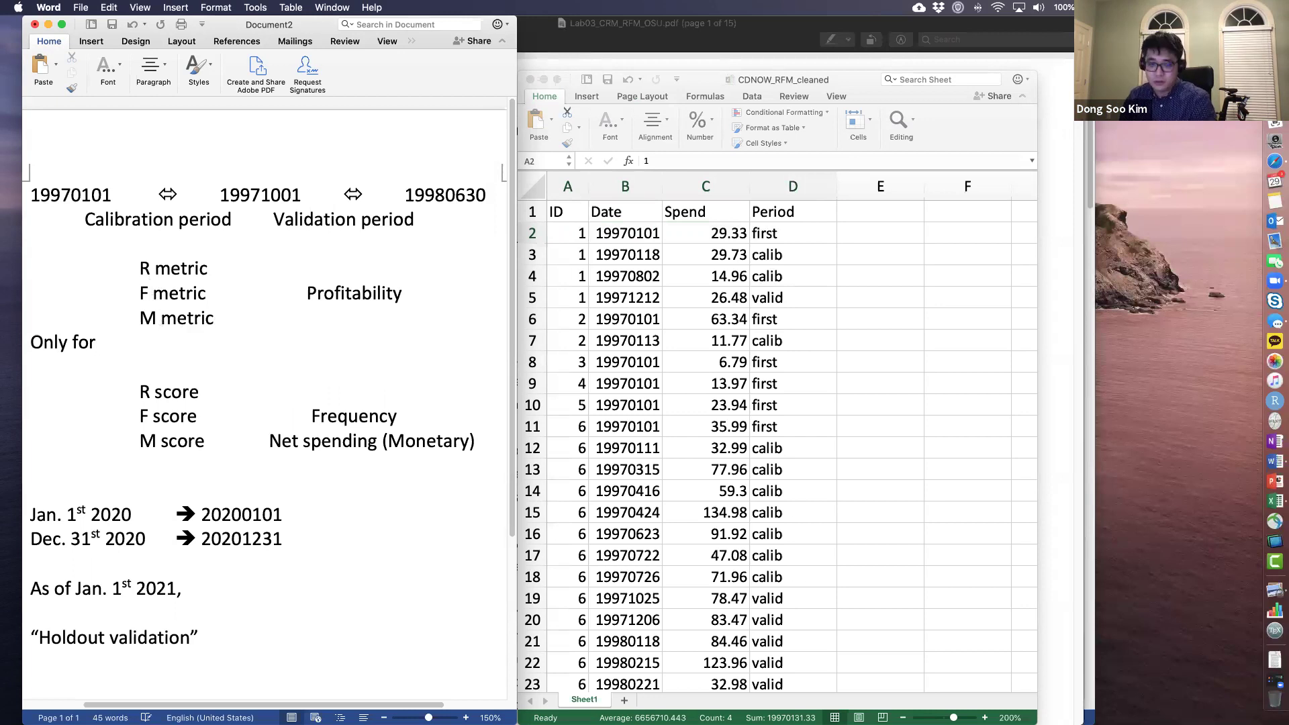
pyautogui.write('the transac')
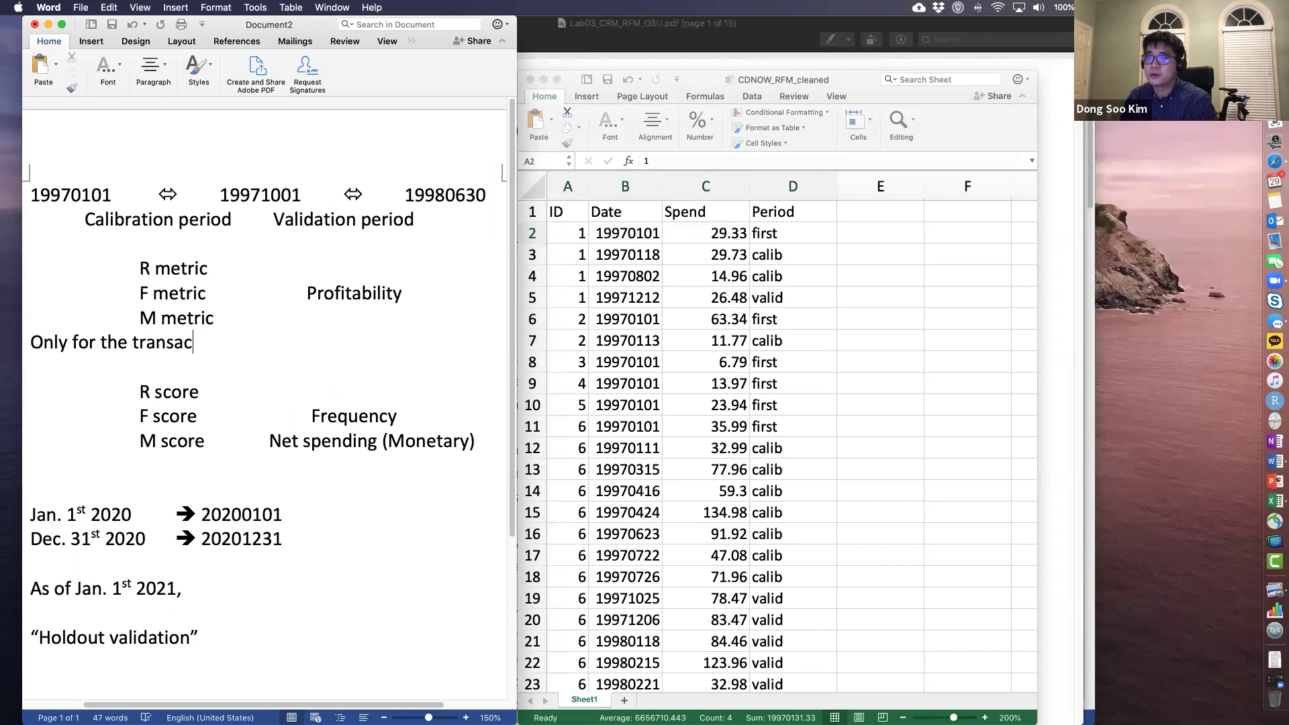
pyautogui.press('BackSpace')
pyautogui.press('BackSpace')
pyautogui.press('BackSpace')
pyautogui.press('BackSpace')
pyautogui.press('BackSpace')
pyautogui.press('BackSpace')
pyautogui.press('BackSpace')
pyautogui.write('2')
pyautogui.press('BackSpace')
pyautogui.press('BackSpace')
pyautogui.press('BackSpace')
pyautogui.press('BackSpace')
pyautogui.press('BackSpace')
pyautogui.press('BackSpace')
pyautogui.press('BackSpace')
pyautogui.press('BackSpace')
pyautogui.write('rom the 2n')
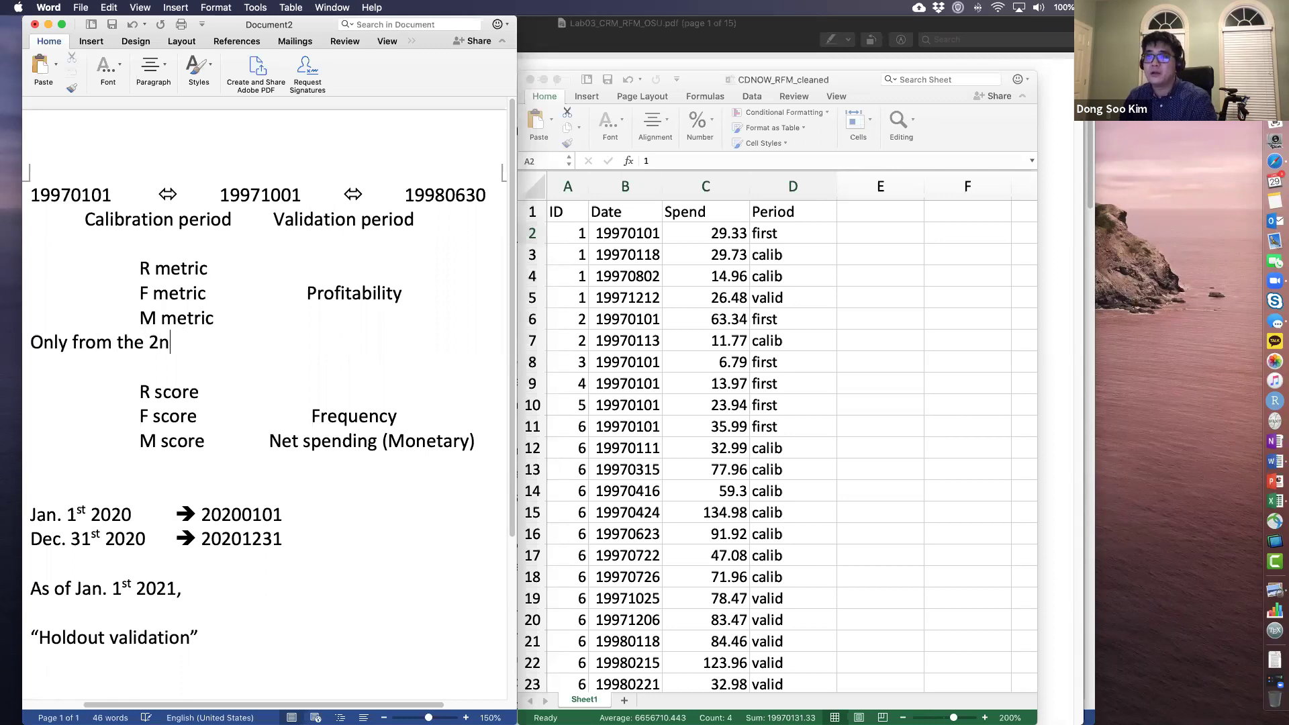
pyautogui.write('d transactions')
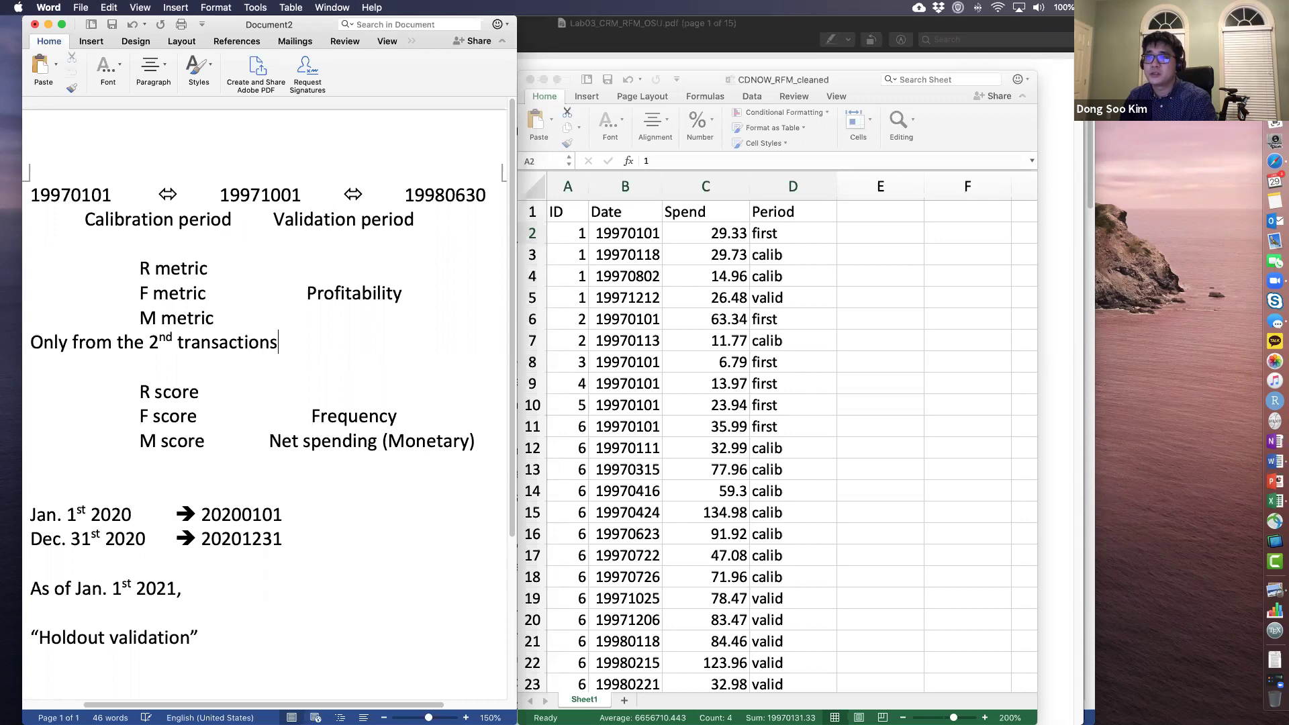
pyautogui.press('BackSpace')
pyautogui.press('BackSpace')
pyautogui.write('to the last t')
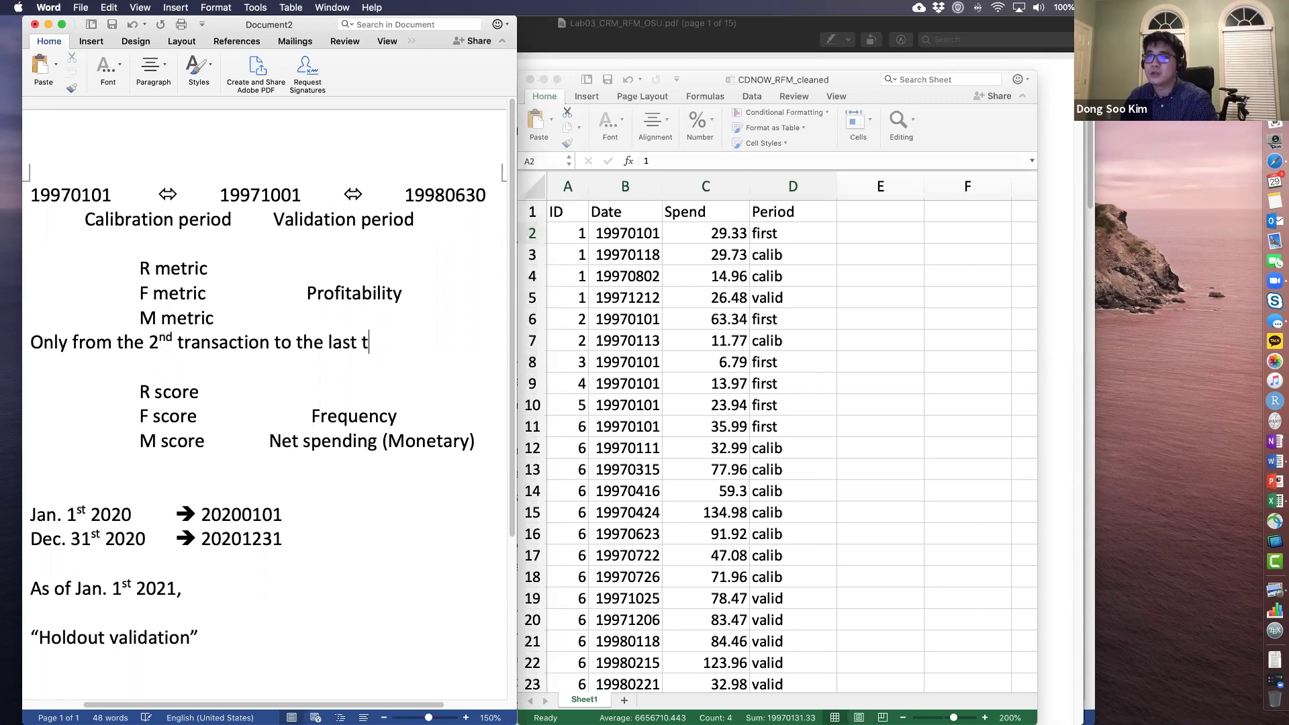
pyautogui.write('ransaction')
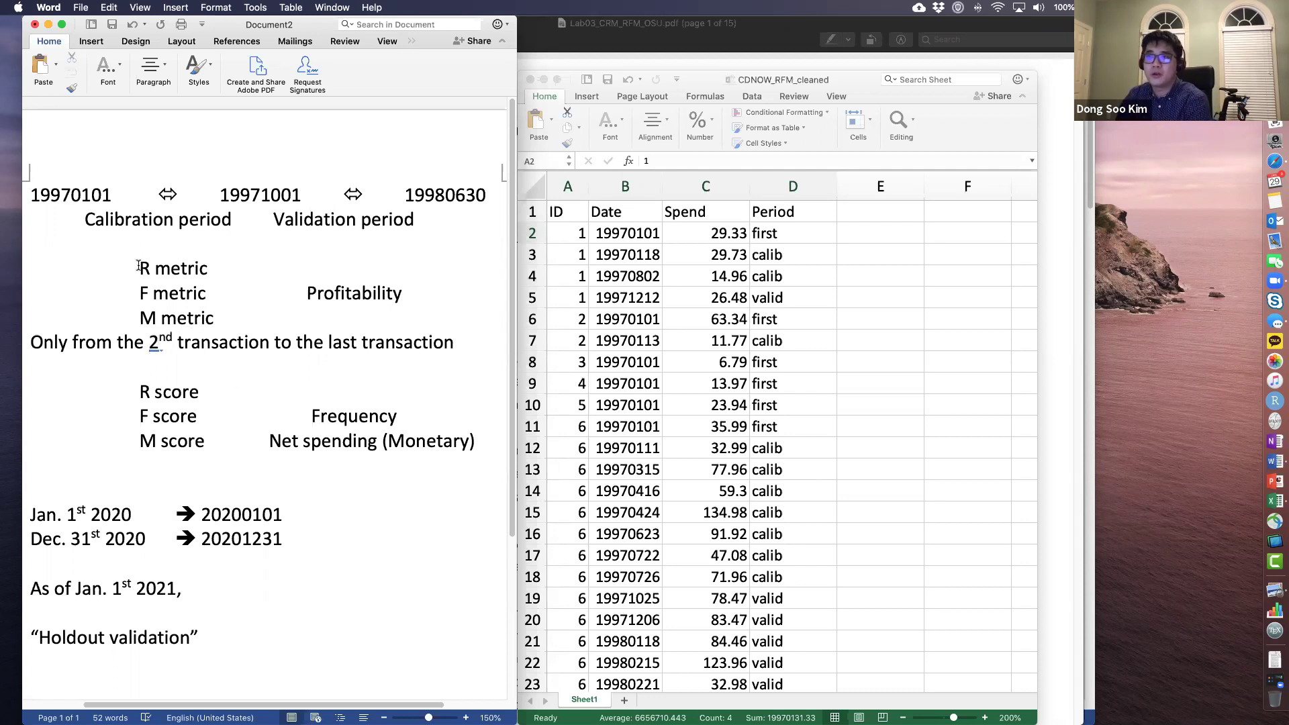
# Step: Review the metric lines in the notes against the Excel transactions, and look over the rest of the notes
pyautogui.click(148, 294)
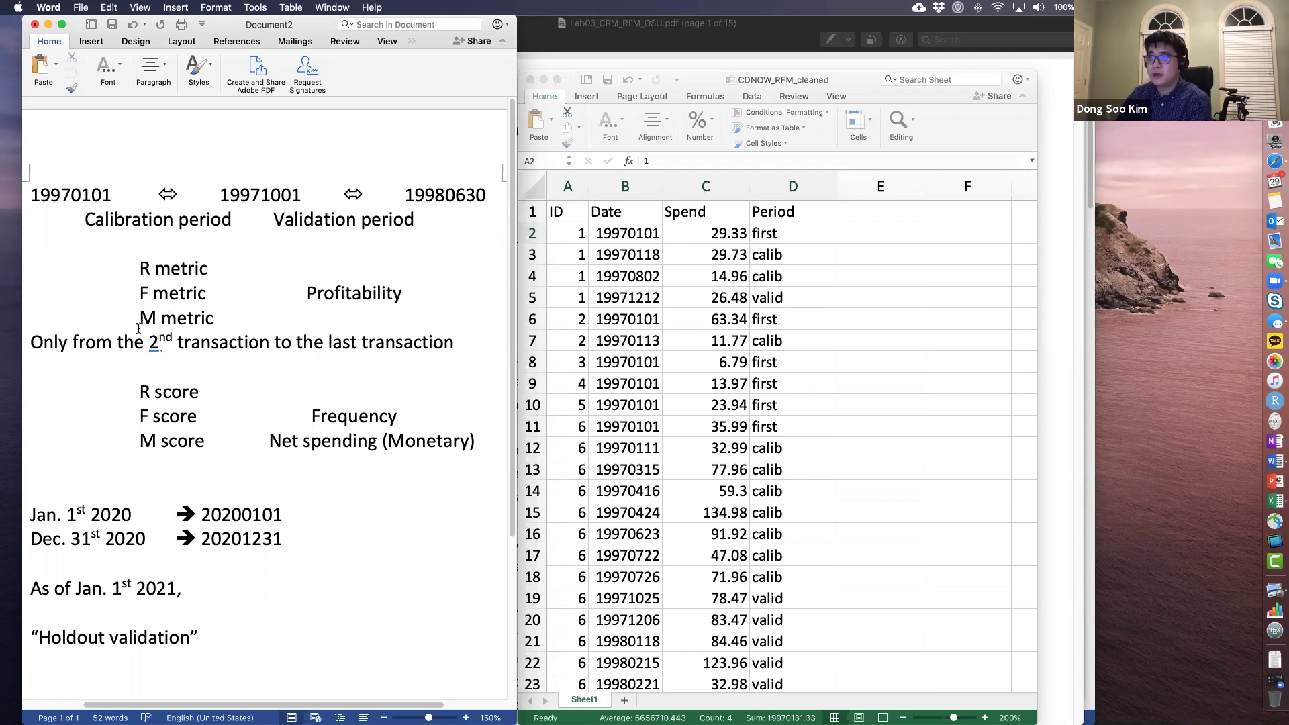
pyautogui.click(758, 278)
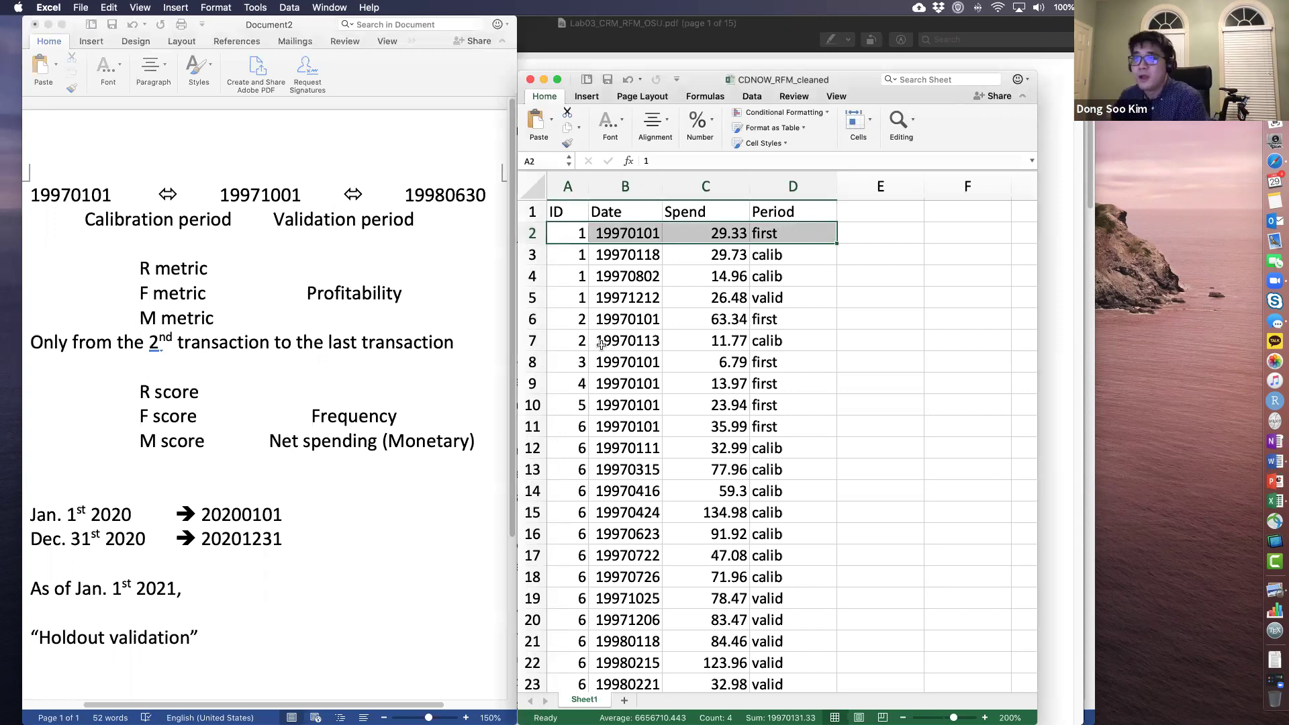
pyautogui.click(239, 642)
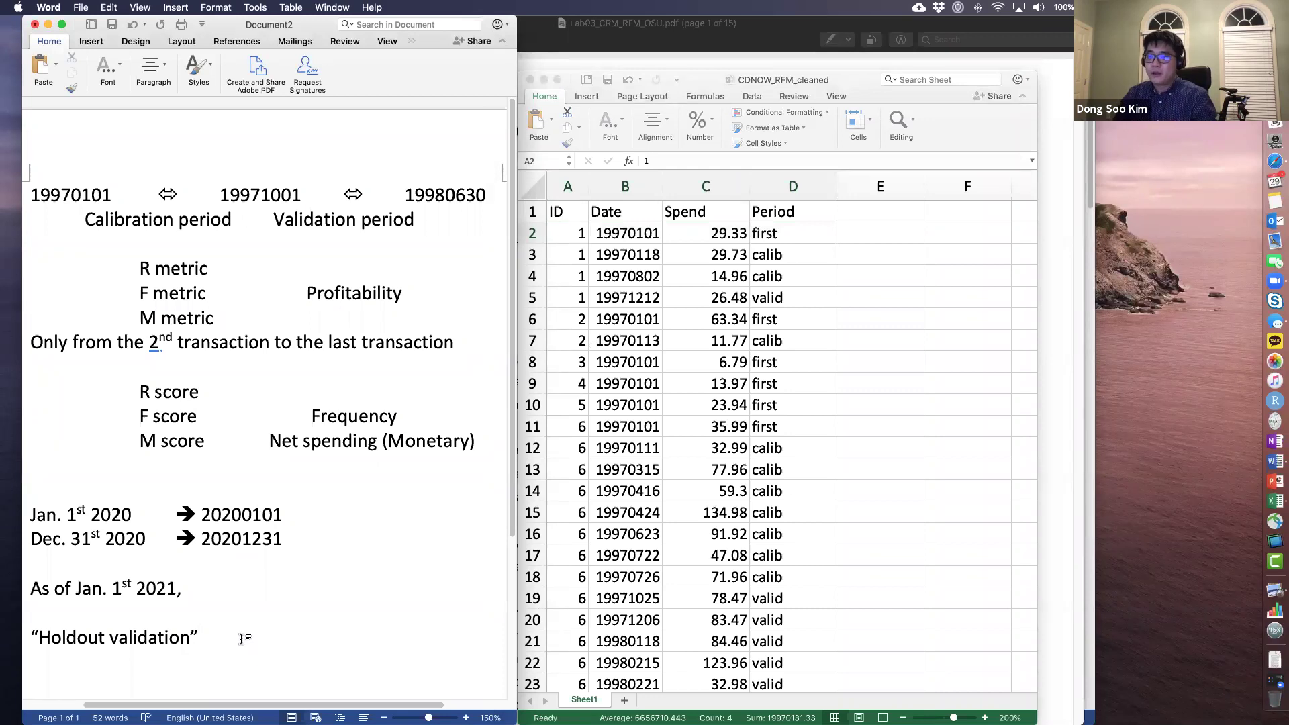
pyautogui.scroll(-5, 244, 611)
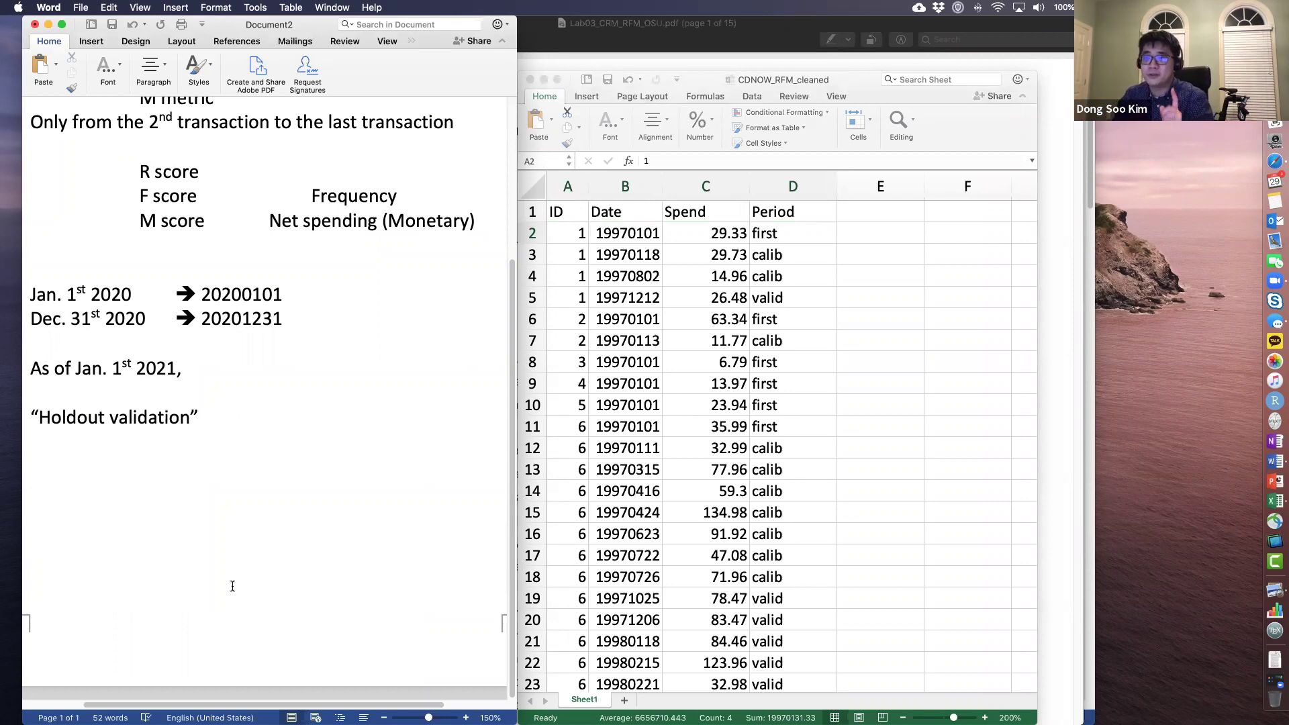
pyautogui.scroll(2, 228, 578)
pyautogui.scroll(8, 222, 574)
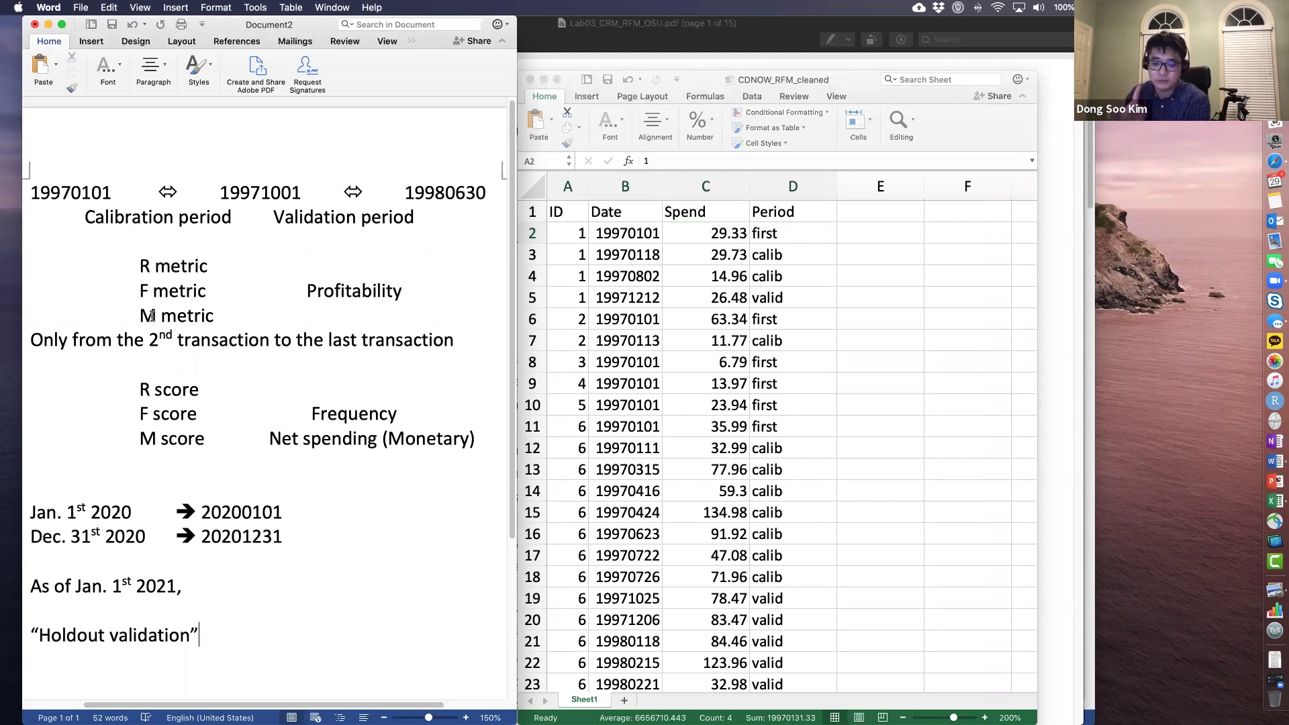
# Step: Move the Excel workbook window higher to show more transaction rows, and select the ID header in cell A1
pyautogui.click(836, 79)
pyautogui.moveTo(836, 80); pyautogui.dragTo(828, 37)
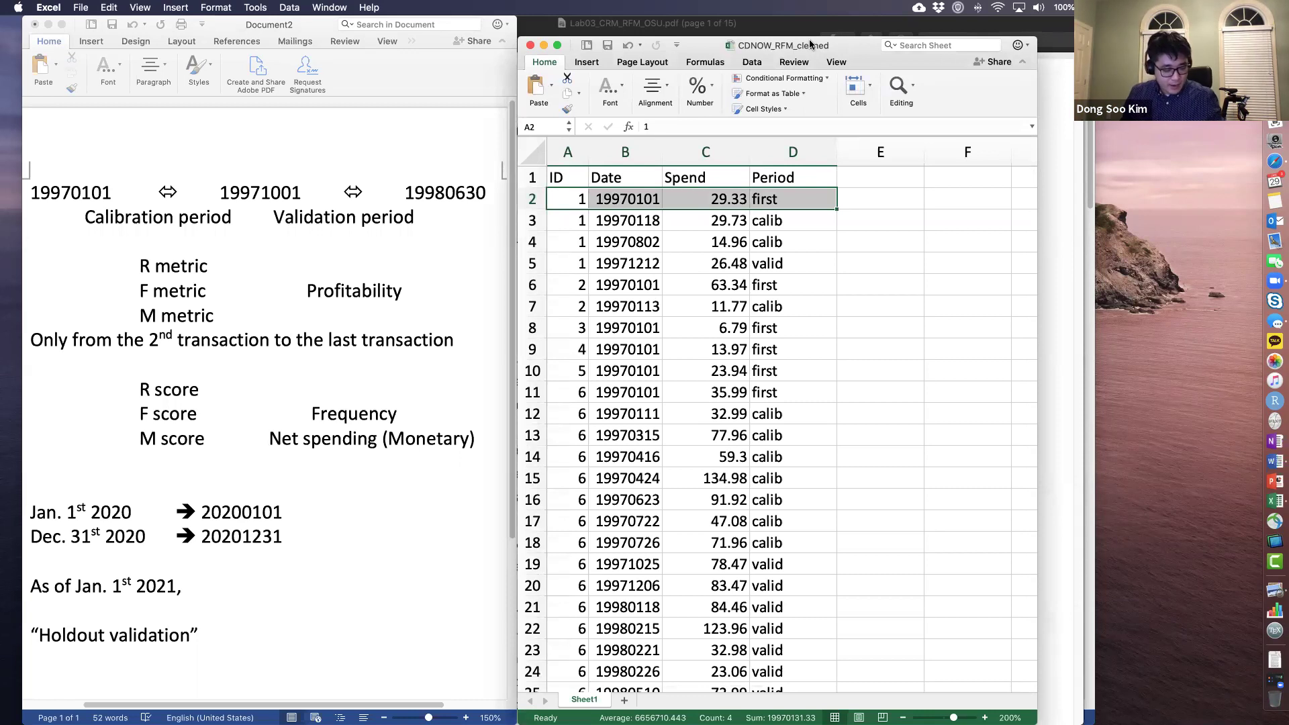
pyautogui.click(633, 308)
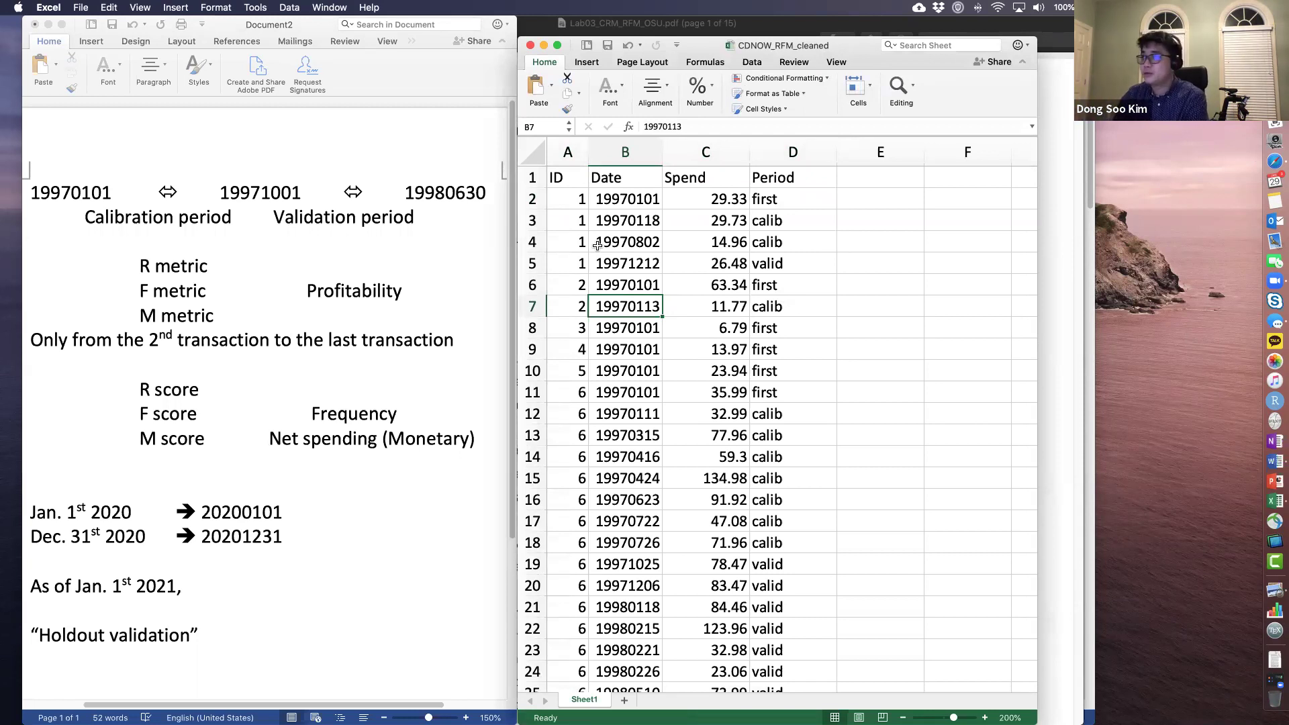
pyautogui.click(568, 192)
pyautogui.click(568, 178)
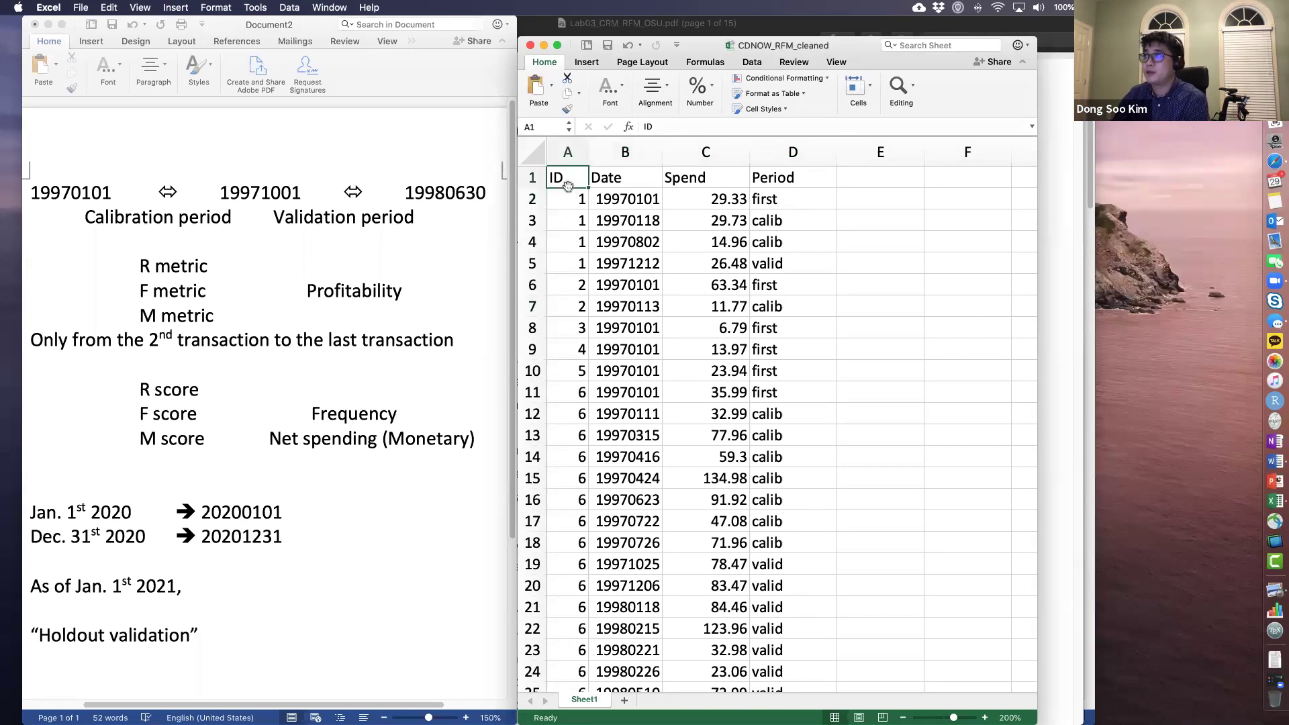
# Step: Widen the Excel workbook window and create a PivotTable from Sheet1!$A$1:$D$6697 on a new worksheet
pyautogui.click(585, 62)
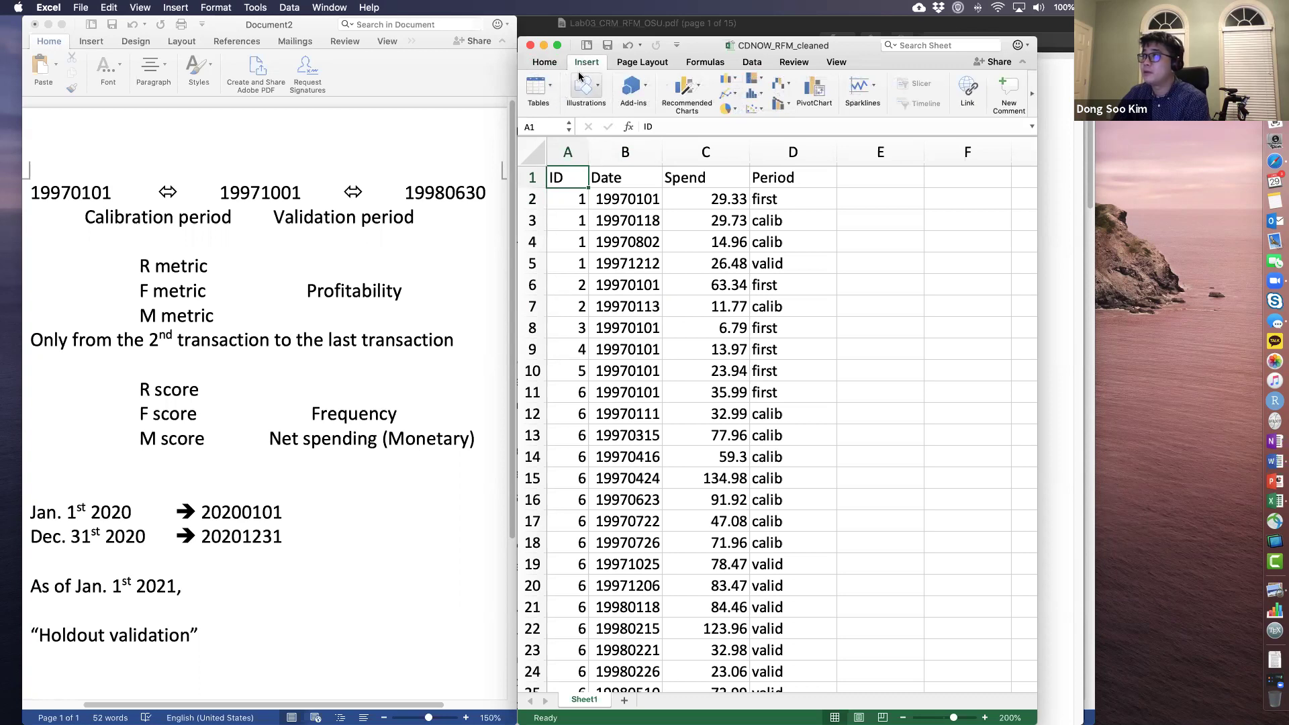
pyautogui.moveTo(516, 233); pyautogui.dragTo(120, 248)
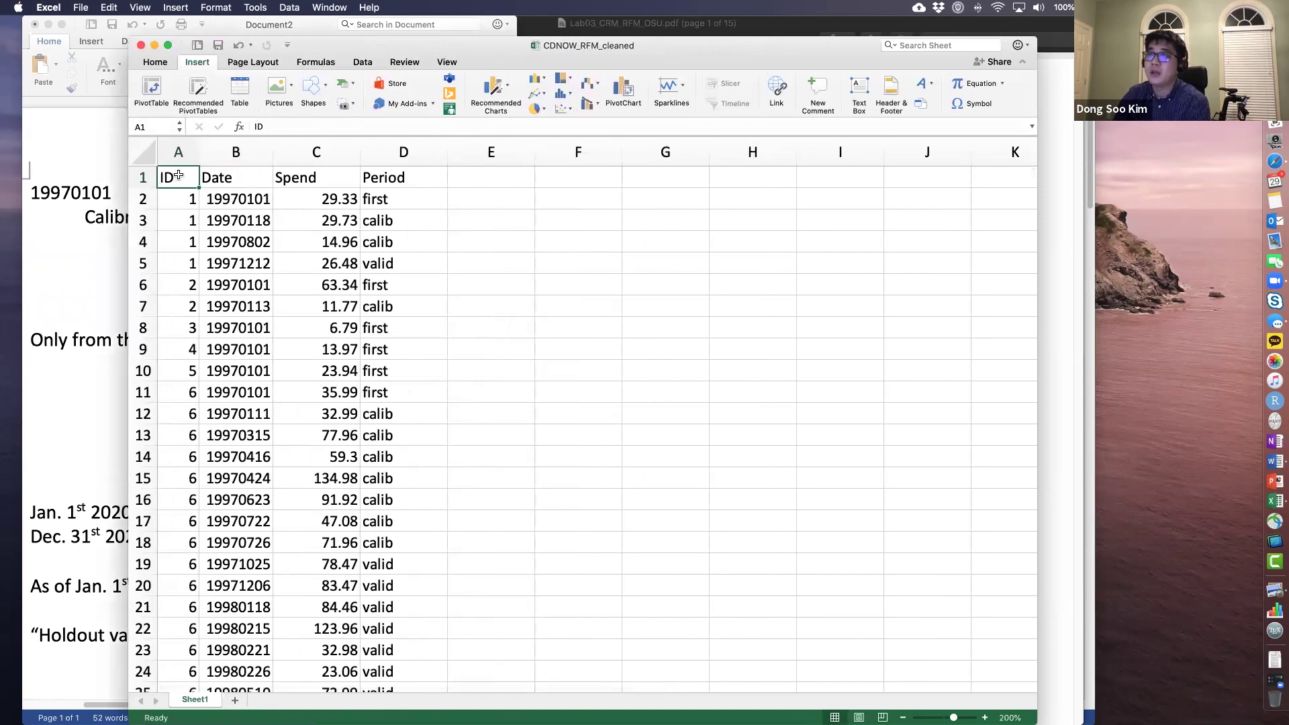
pyautogui.click(149, 92)
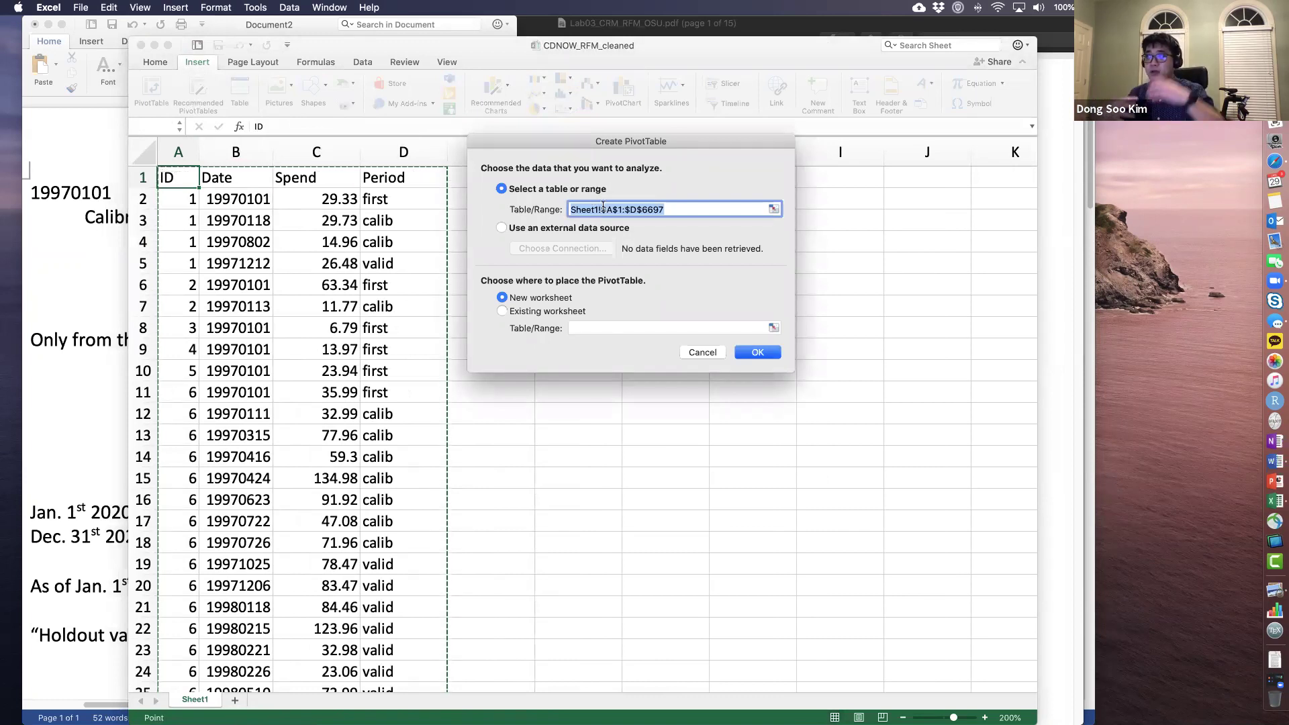
pyautogui.click(756, 353)
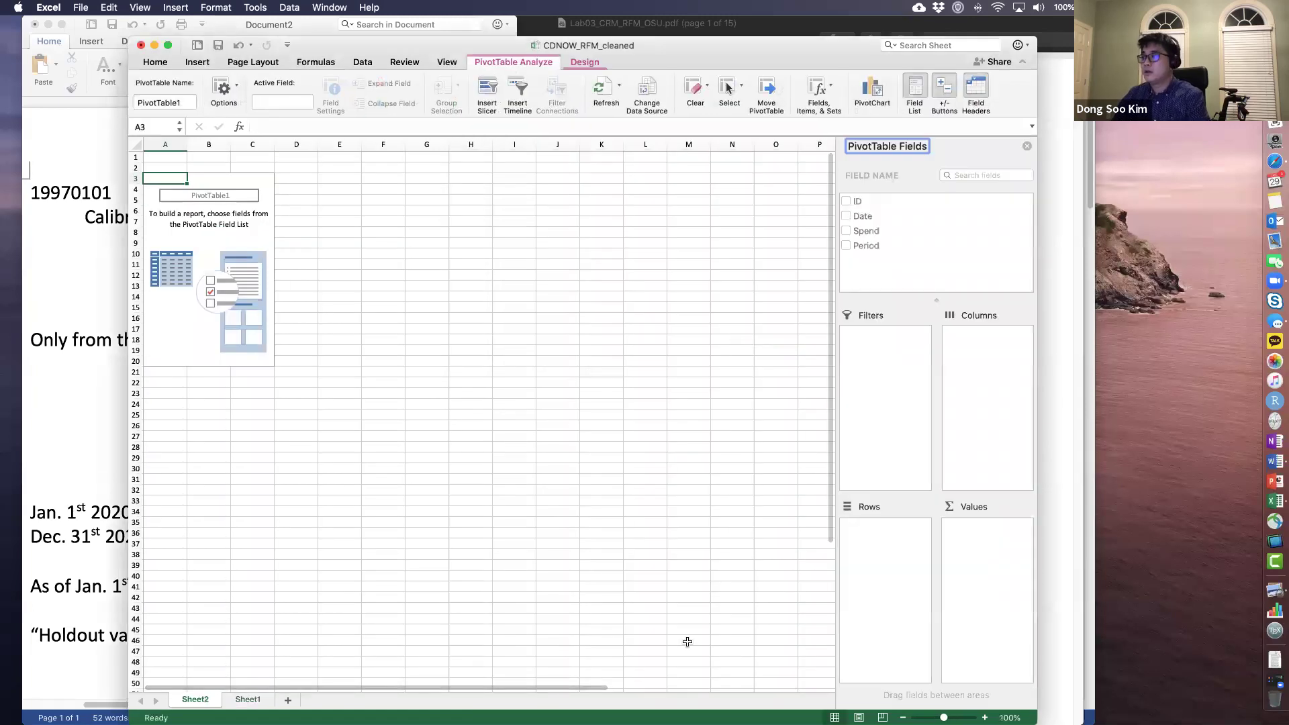
# Step: Set the zoom of the new PivotTable worksheet to 200%
pyautogui.click(1009, 718)
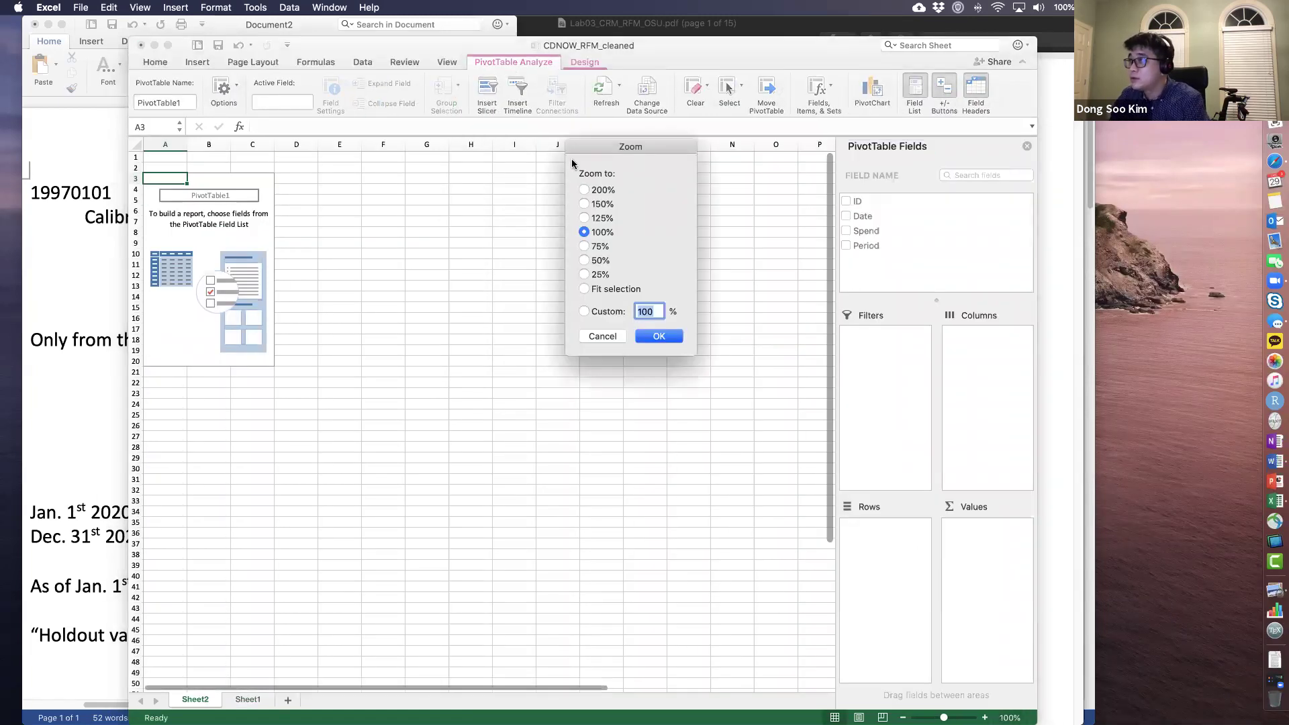
pyautogui.click(599, 191)
pyautogui.click(657, 338)
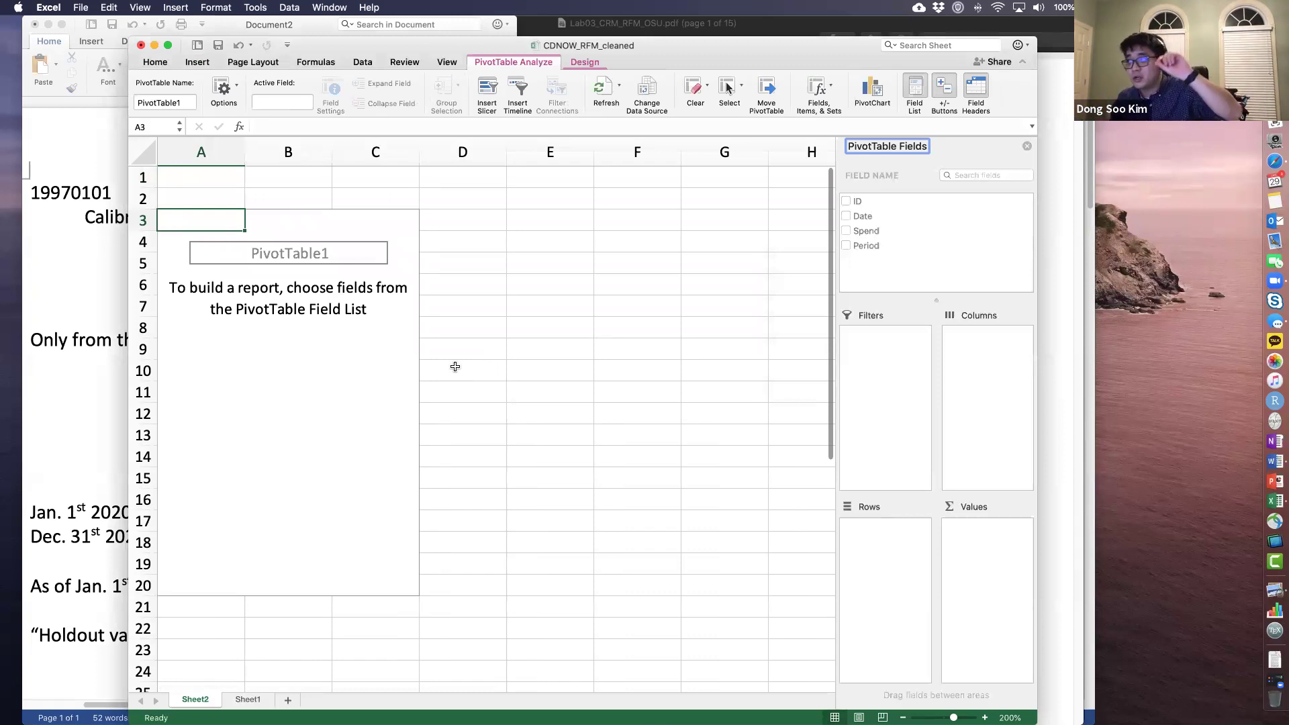
# Step: Place the ID field in the PivotTable's Rows area, keeping it out of Values
pyautogui.click(857, 202)
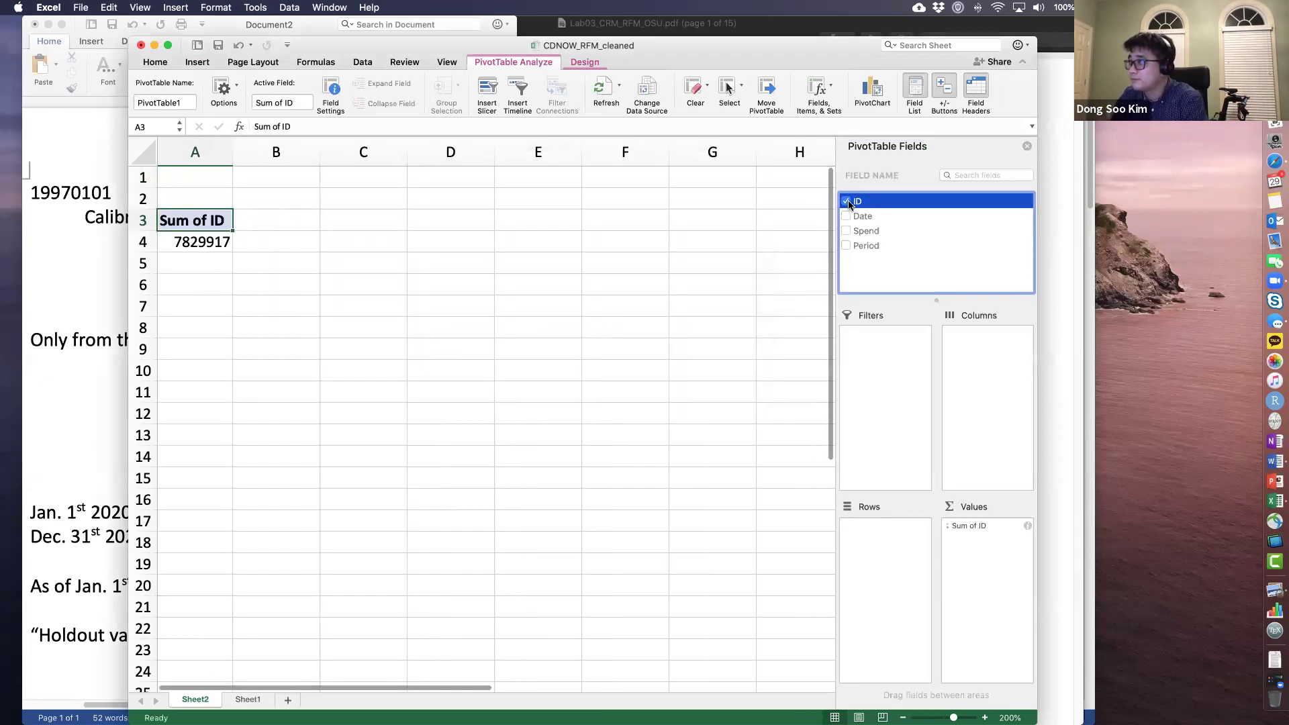
pyautogui.click(846, 201)
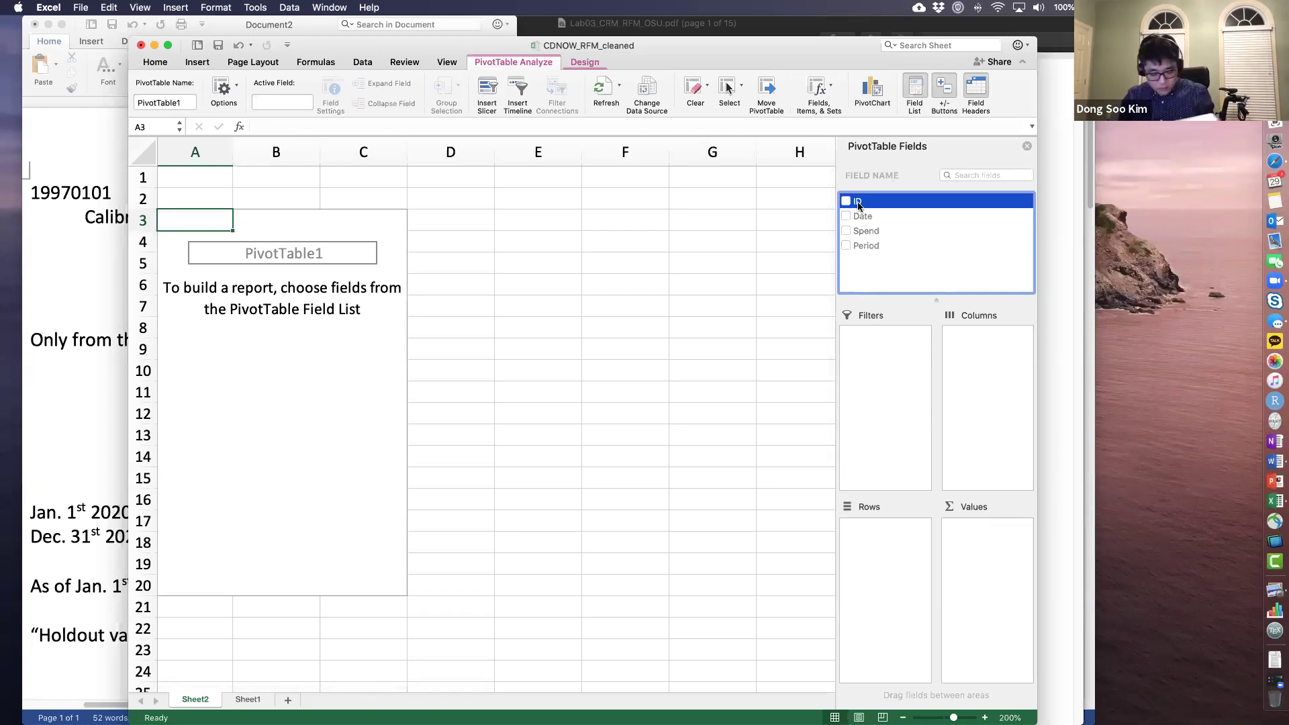
pyautogui.moveTo(859, 205); pyautogui.dragTo(876, 544)
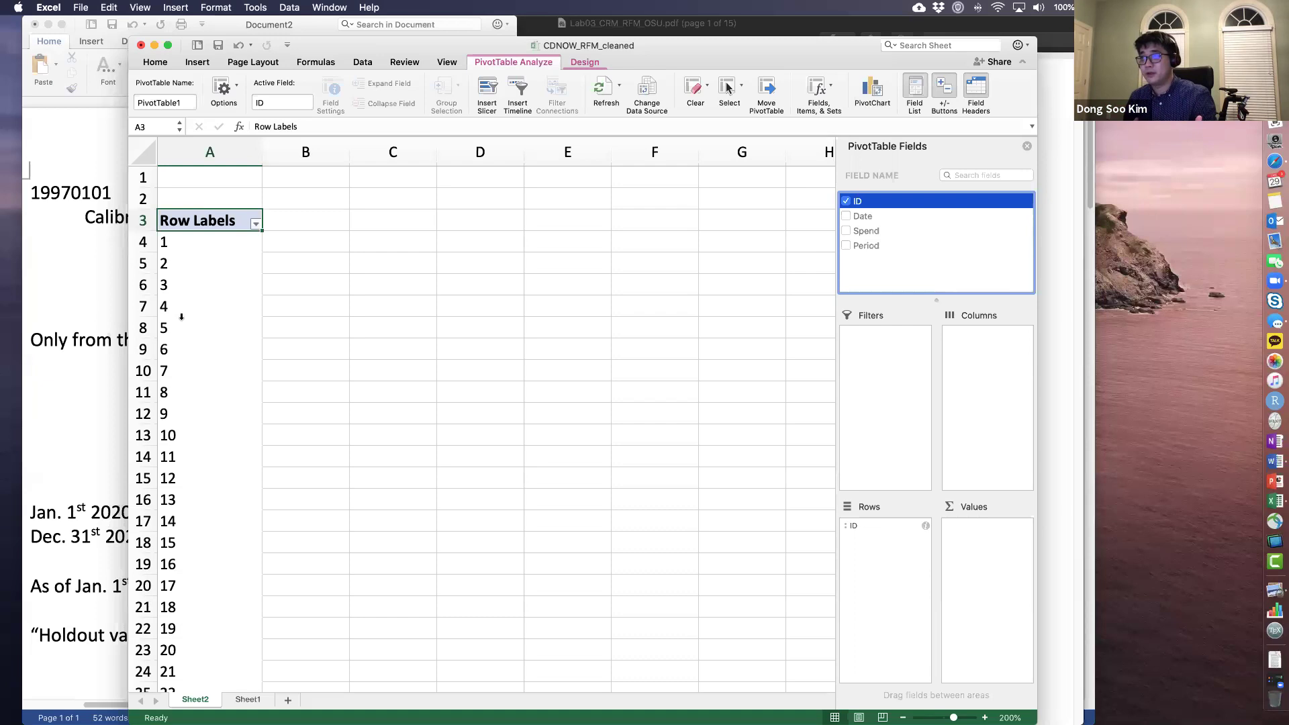
# Step: On Sheet1, highlight the transactions of ID 1 in A2:D5 and those of ID 2 in A6:D7
pyautogui.click(247, 699)
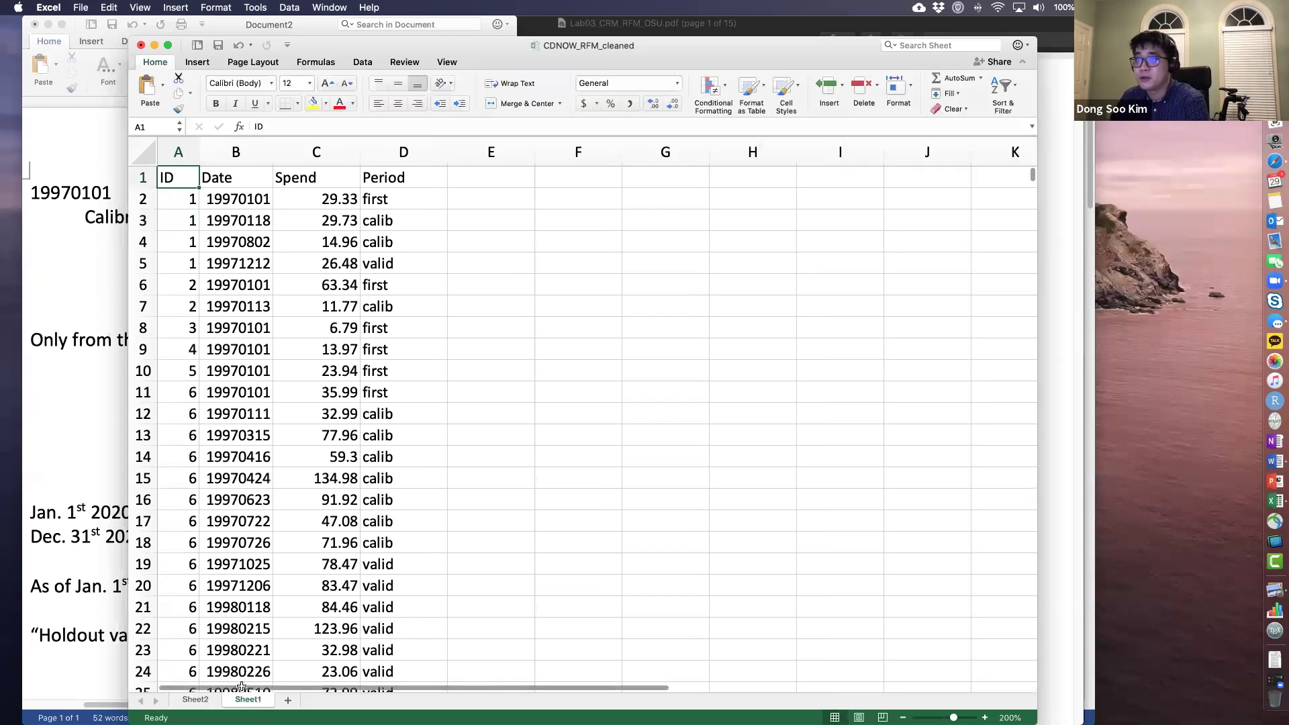
pyautogui.click(182, 201)
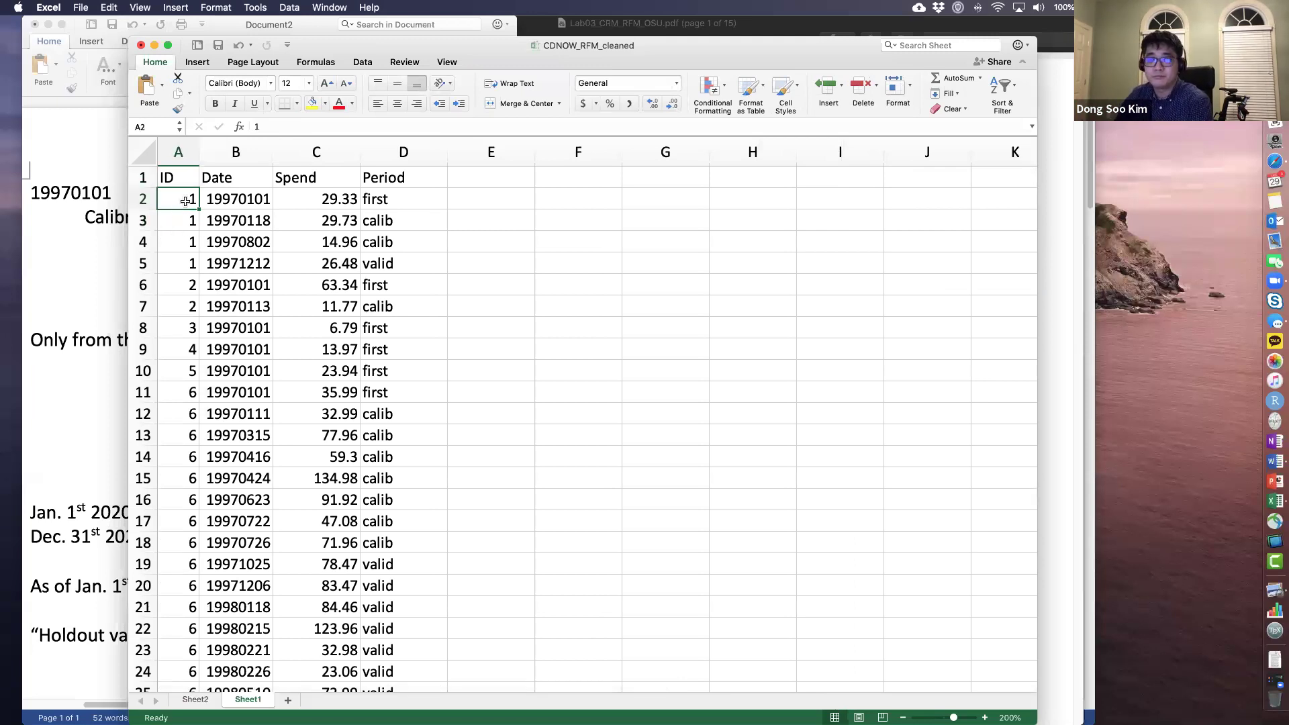
pyautogui.moveTo(186, 200); pyautogui.dragTo(370, 260)
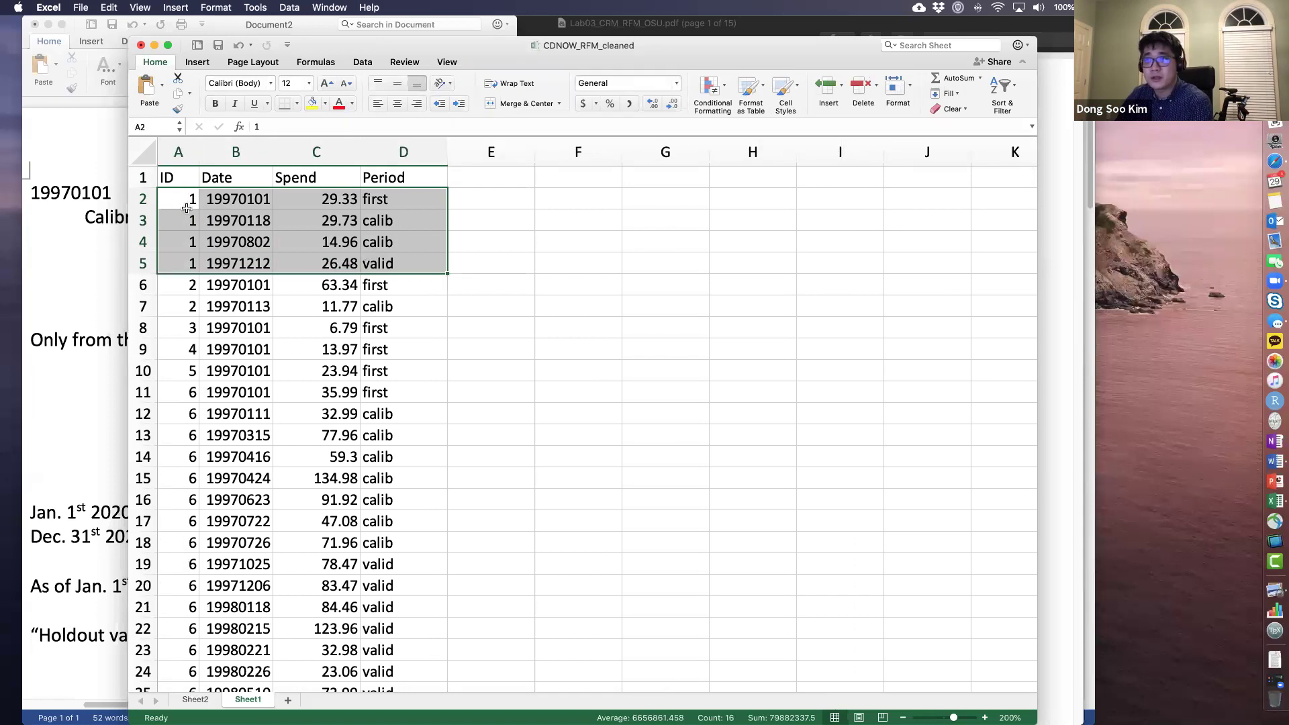
pyautogui.click(182, 284)
pyautogui.moveTo(180, 284); pyautogui.dragTo(389, 298)
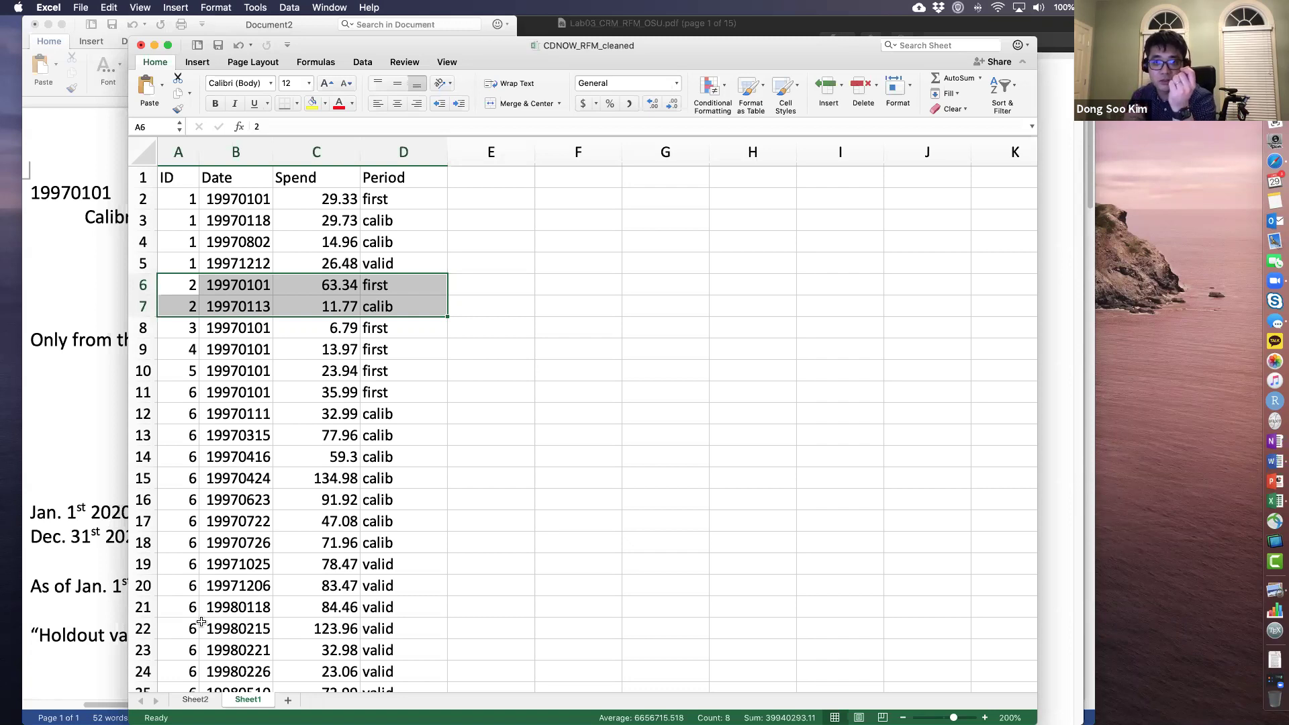
# Step: On Sheet2, add the ID field to the PivotTable's Values area as well and summarize it by Count
pyautogui.click(195, 699)
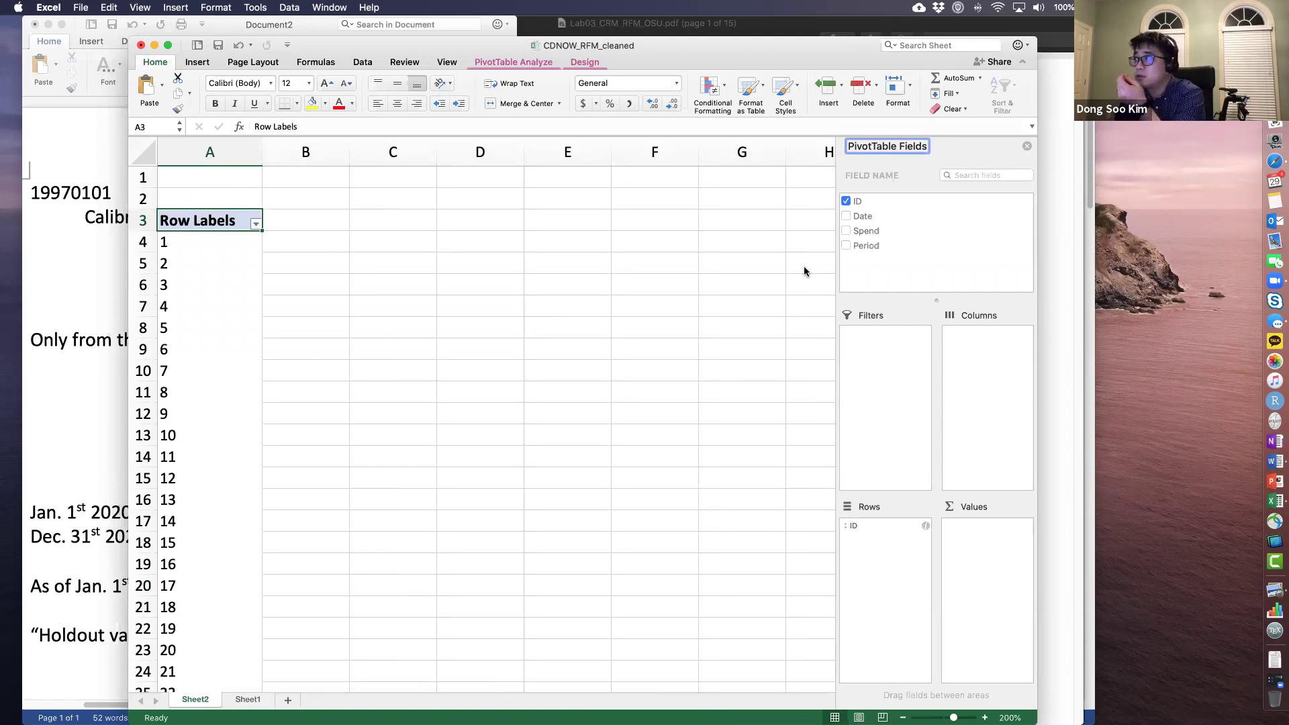
pyautogui.click(858, 203)
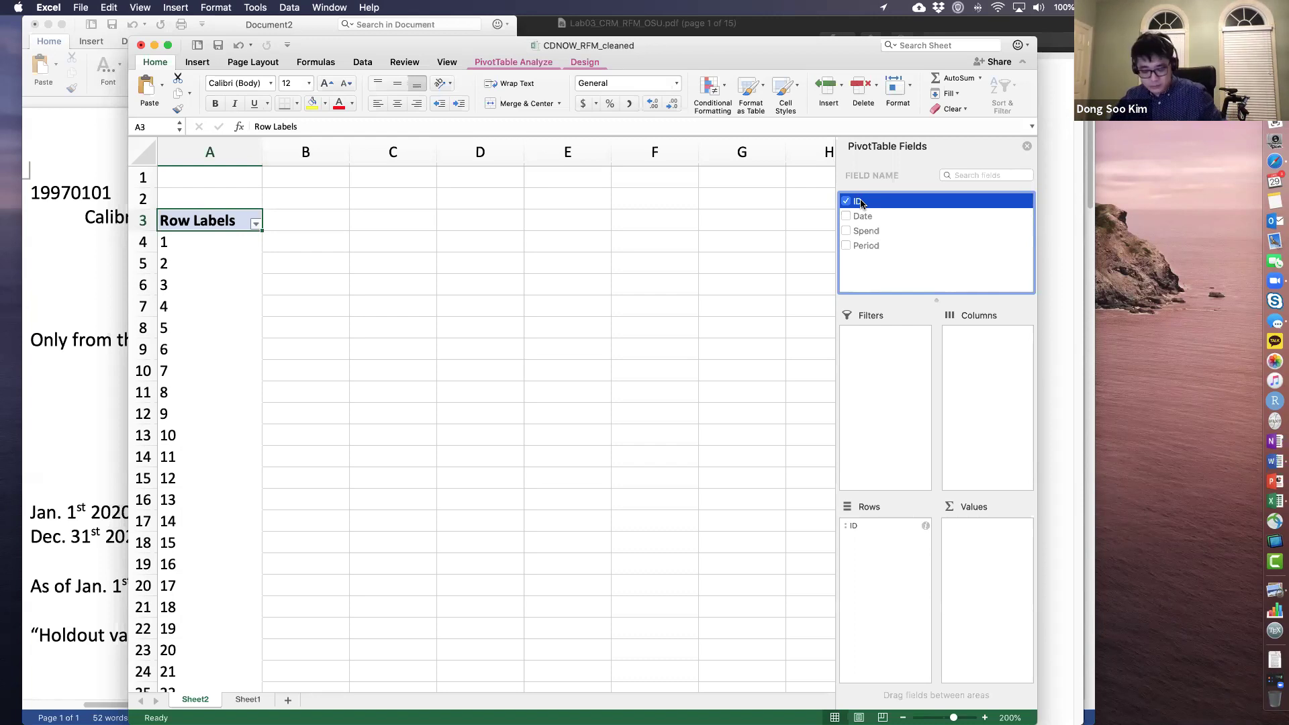
pyautogui.moveTo(861, 203); pyautogui.dragTo(990, 561)
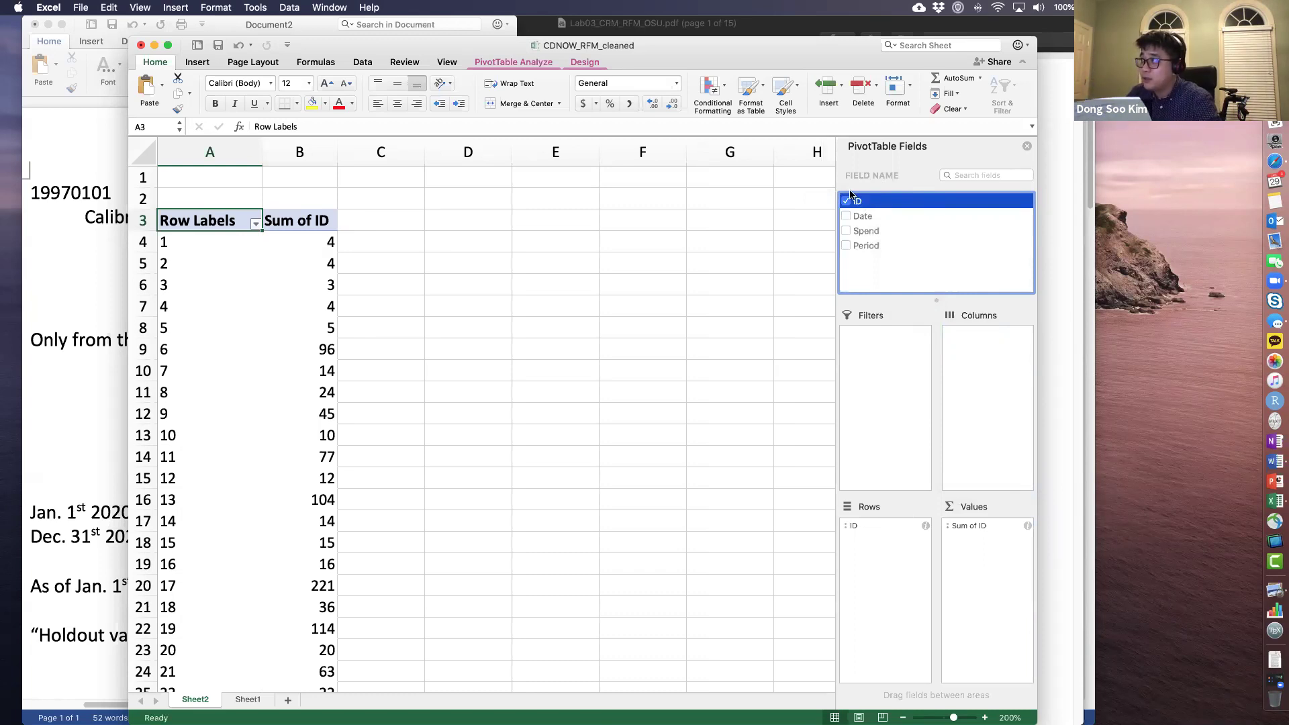
pyautogui.click(1027, 527)
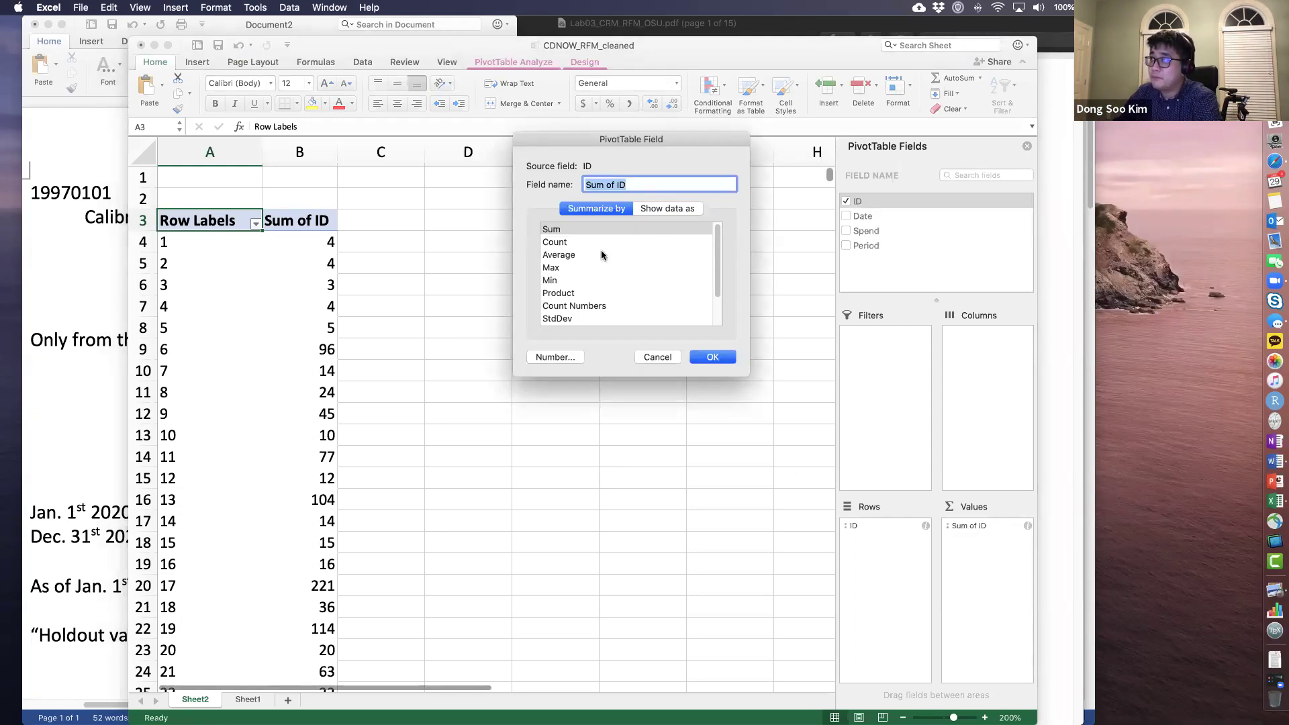
pyautogui.click(564, 244)
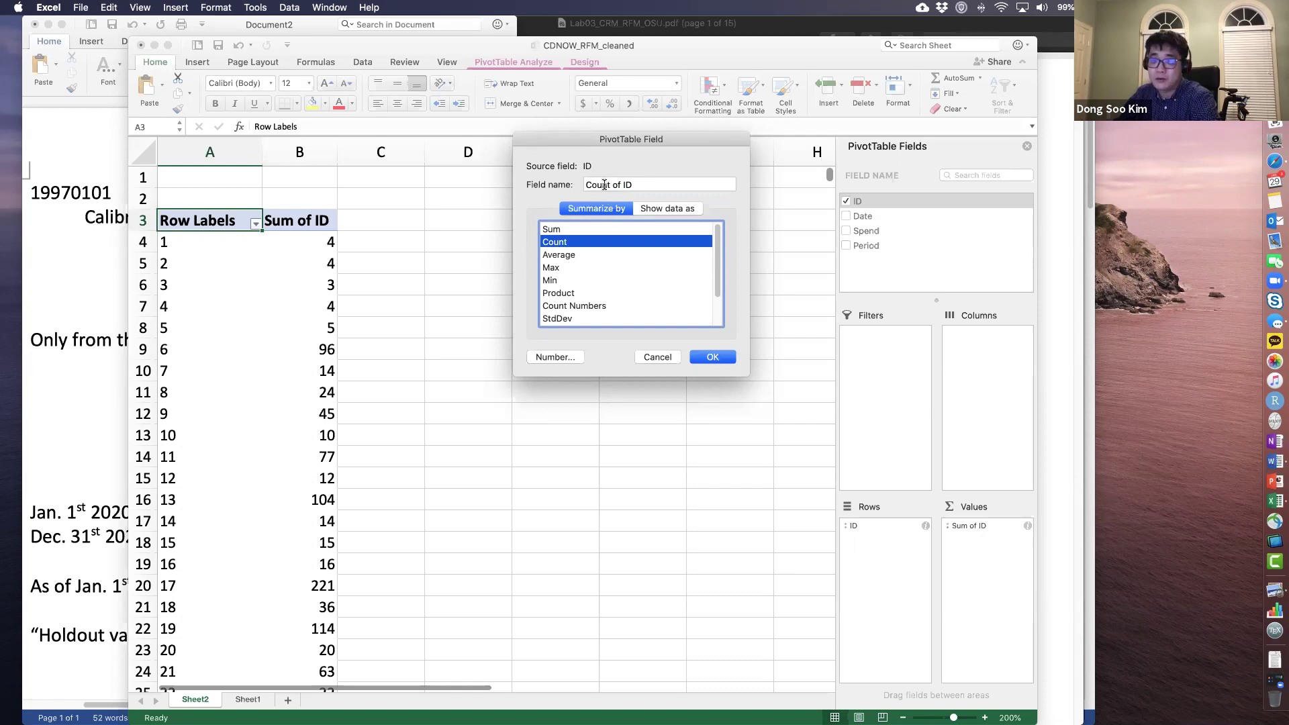
pyautogui.click(713, 357)
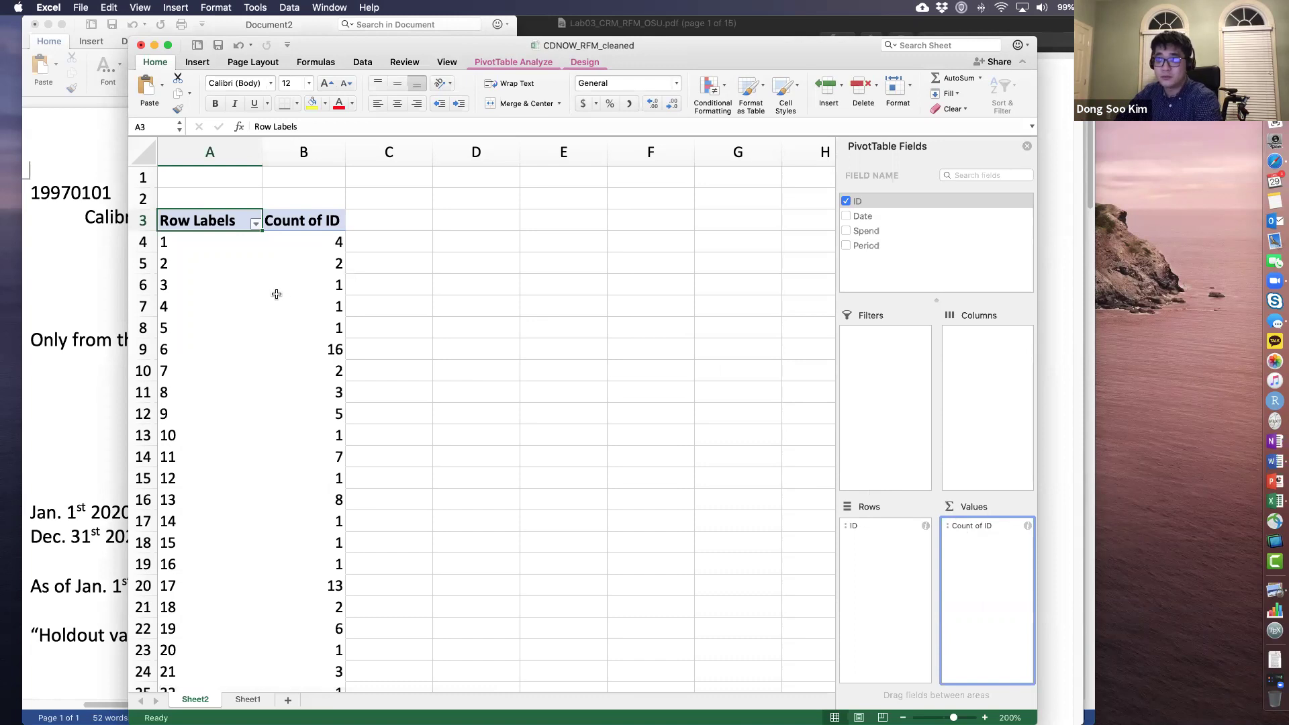
# Step: Check the PivotTable's transaction counts for IDs 1 and 2 in cells B4 and B5
pyautogui.click(201, 243)
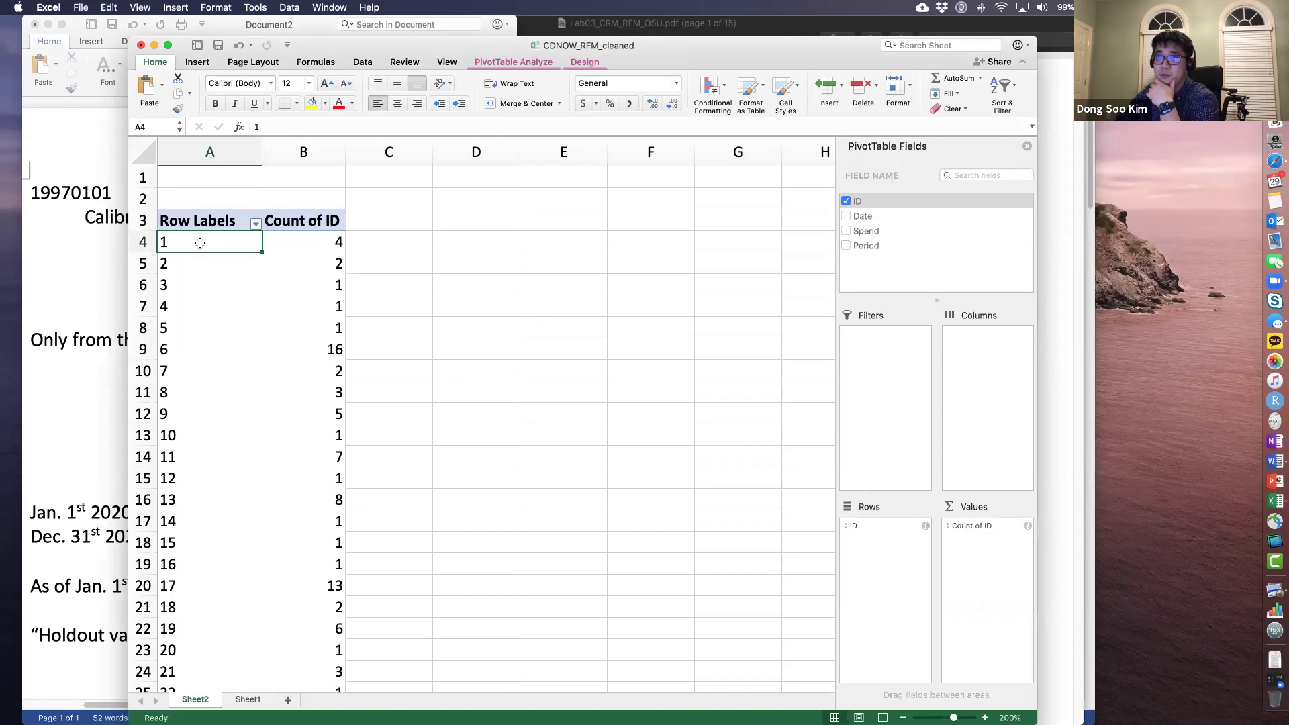
pyautogui.press('Right')
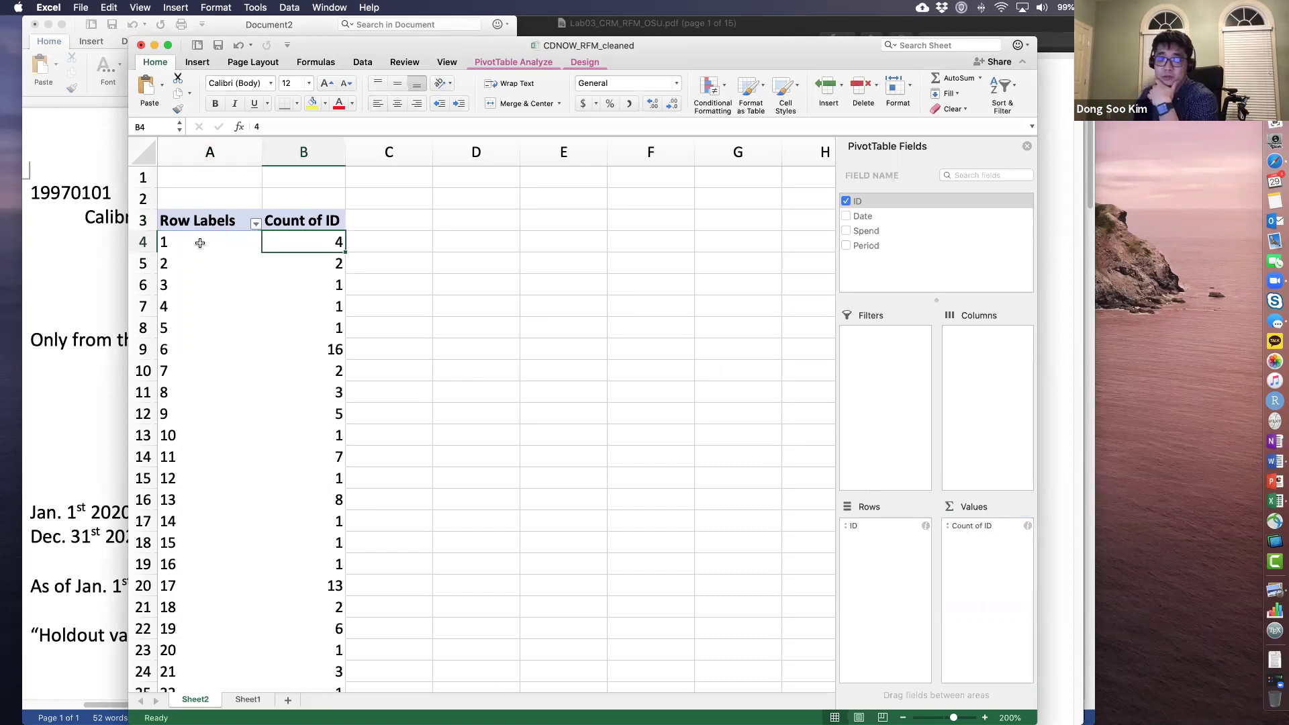
pyautogui.press('Down')
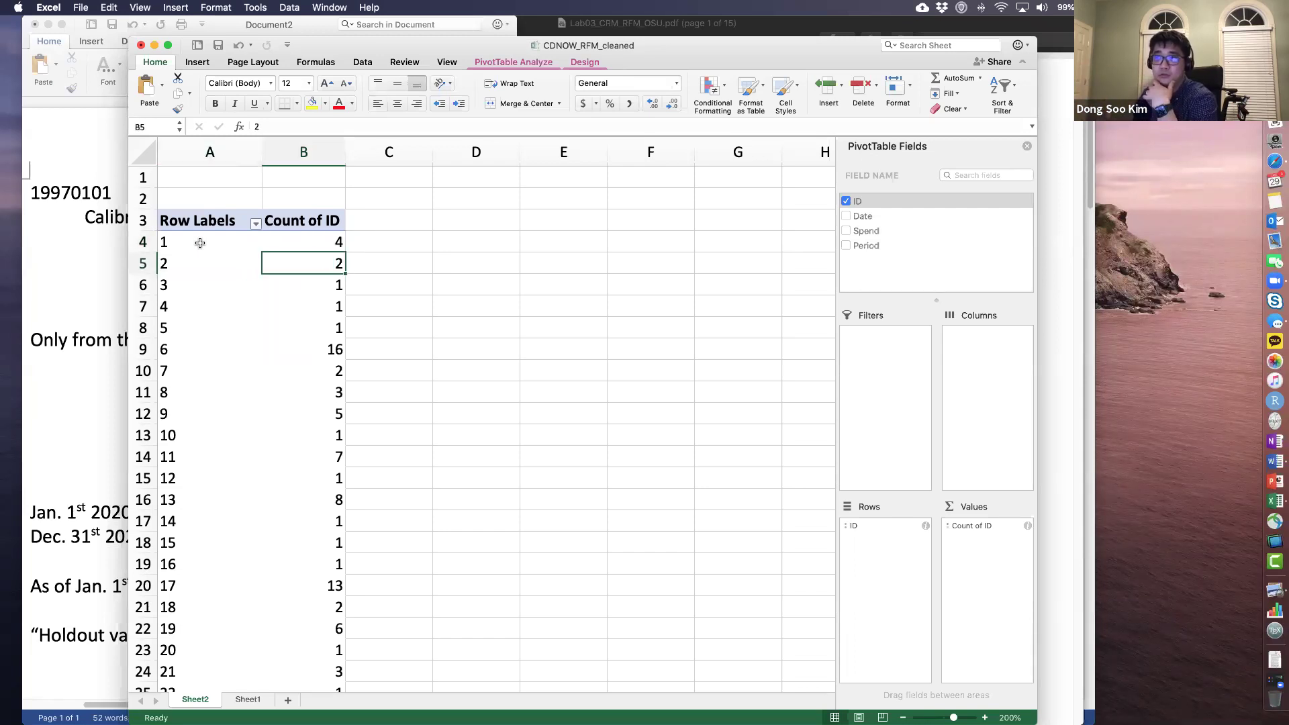
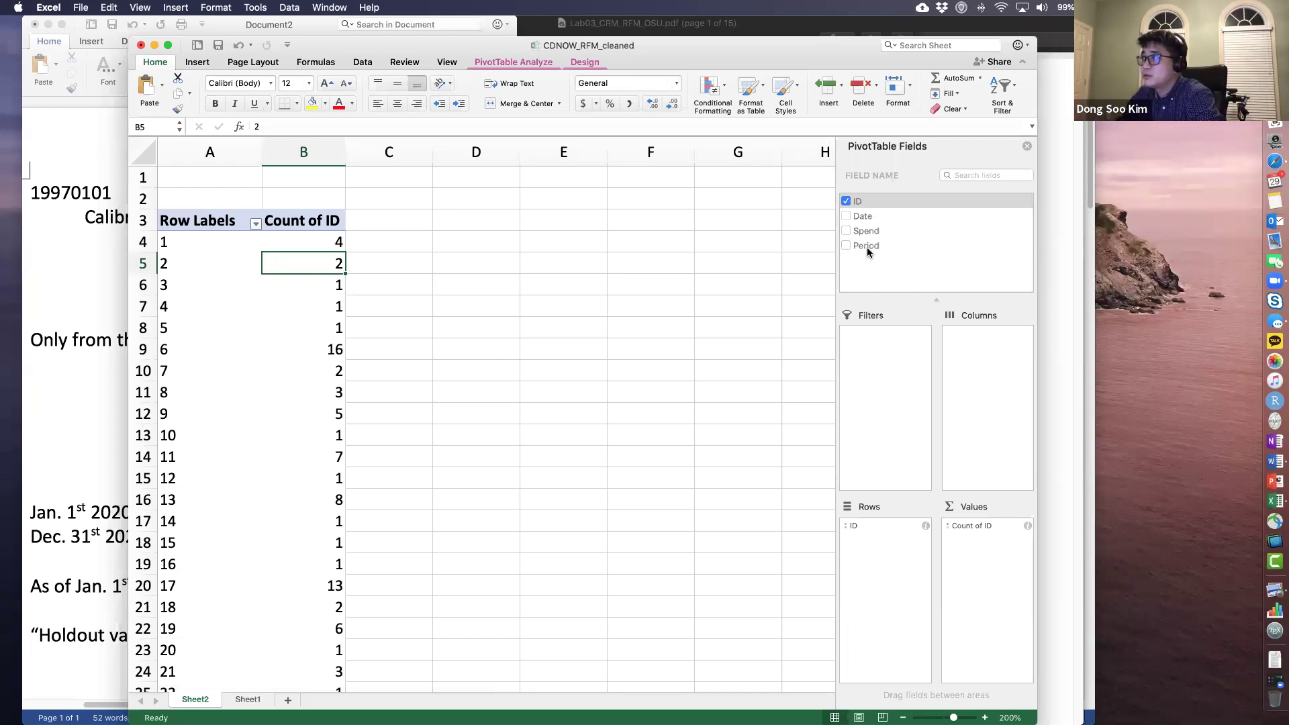
# Step: Break the PivotTable counts down by placing the Period field in the Columns area
pyautogui.click(866, 246)
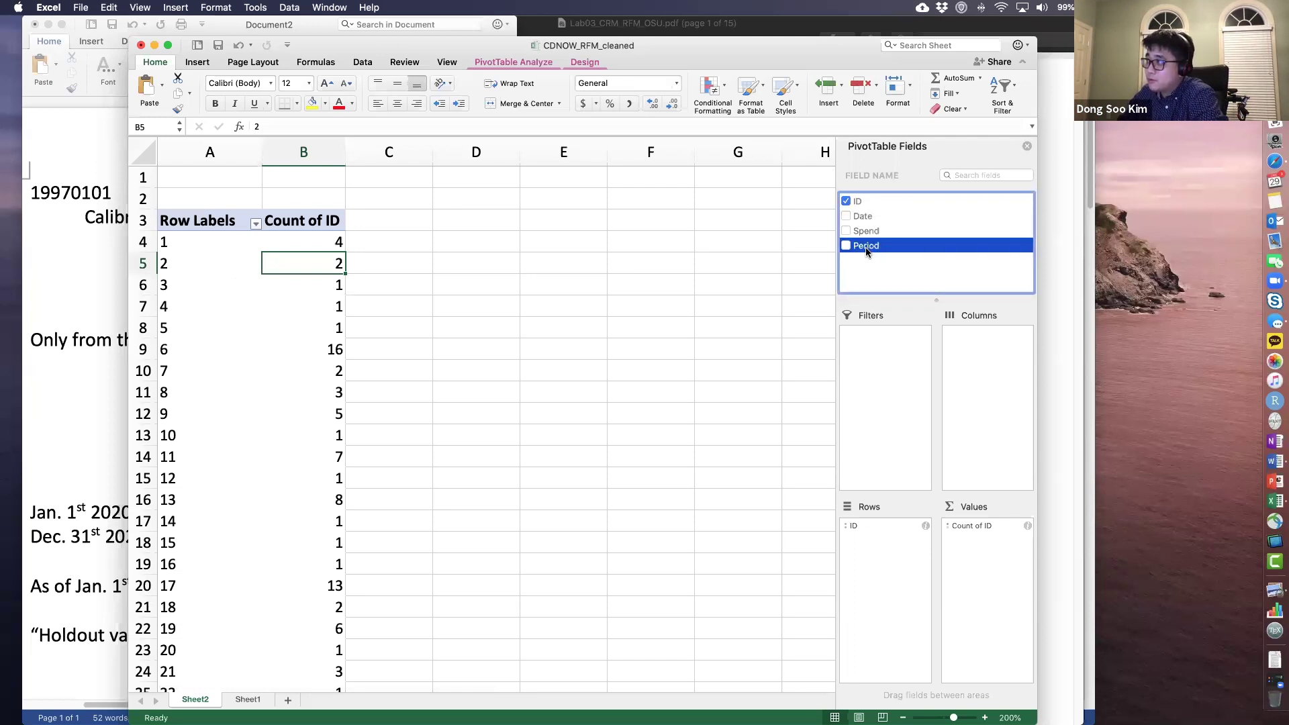
pyautogui.moveTo(865, 247); pyautogui.dragTo(970, 356)
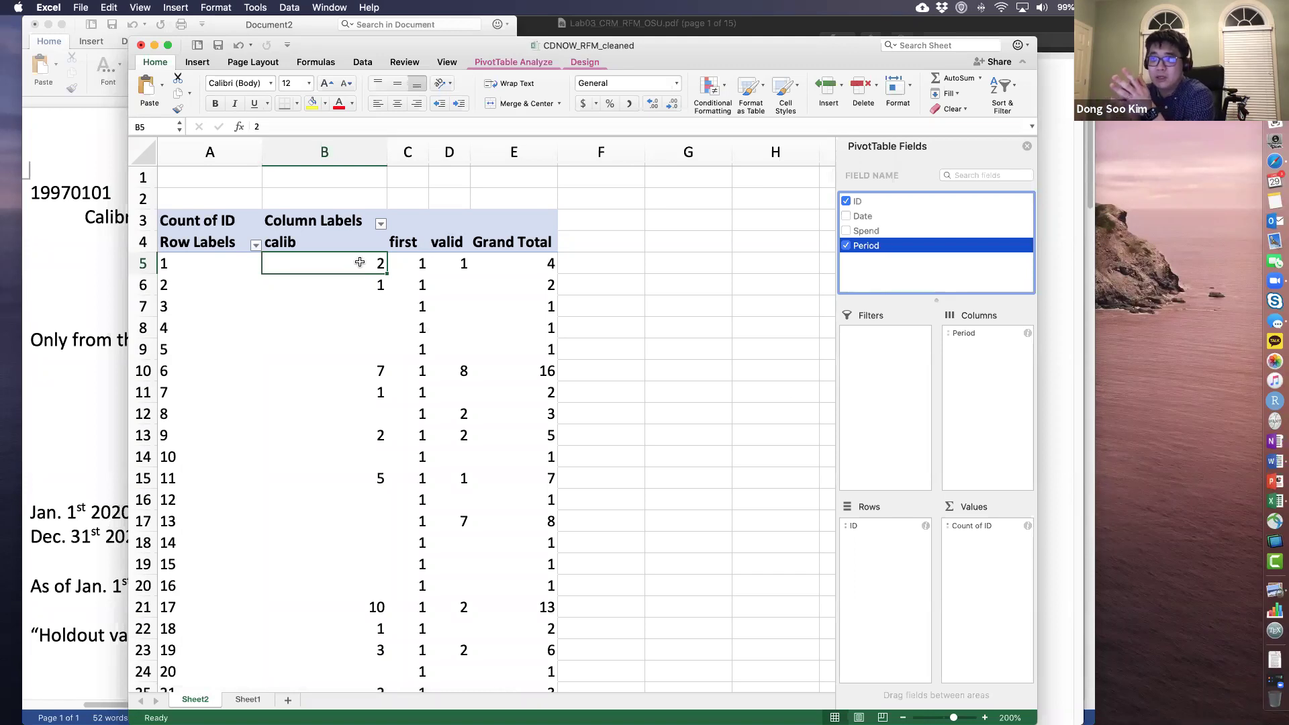
# Step: Go through the calib, first and valid counts of ID 1 in row 5 of the PivotTable
pyautogui.click(225, 267)
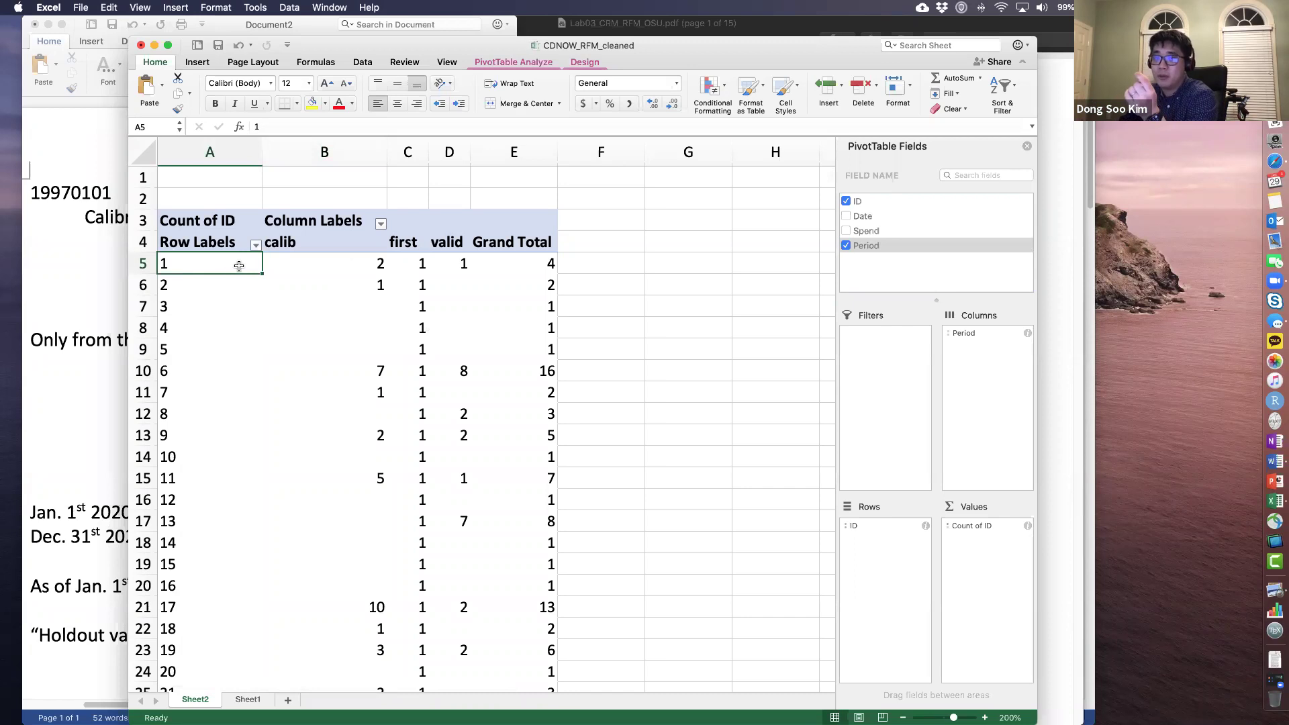
pyautogui.click(331, 264)
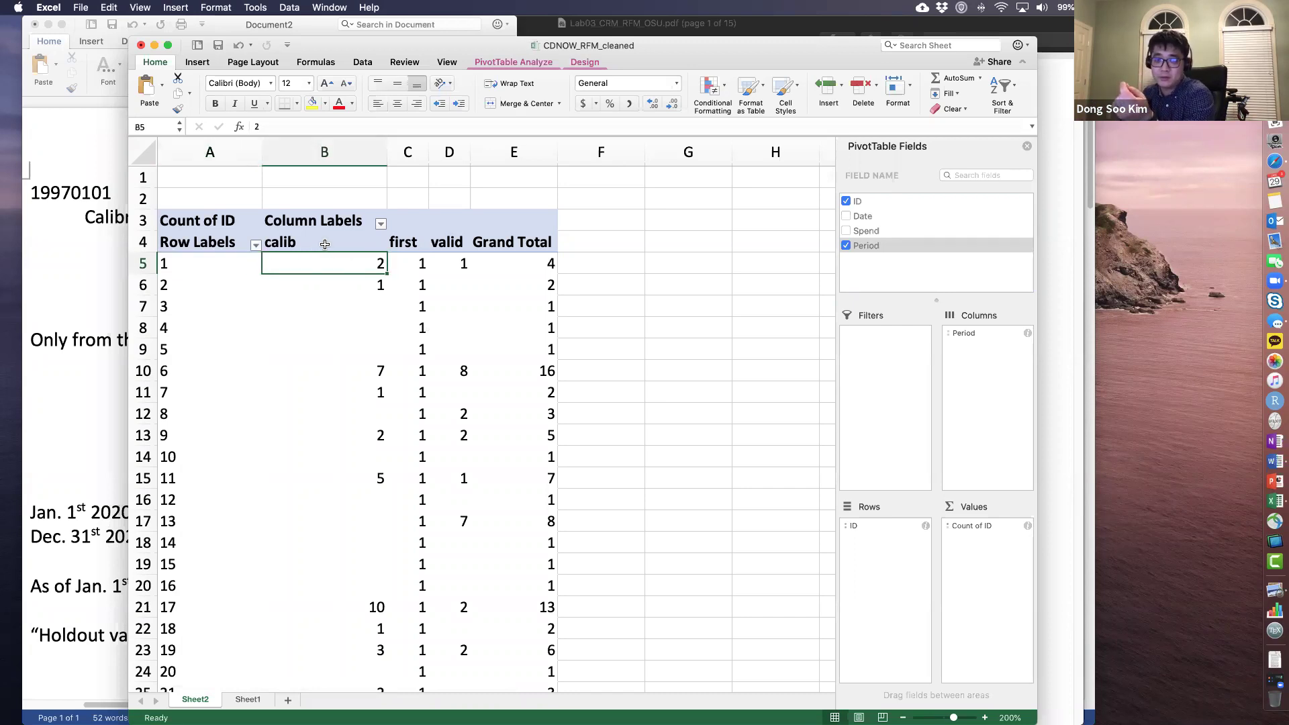
pyautogui.click(403, 262)
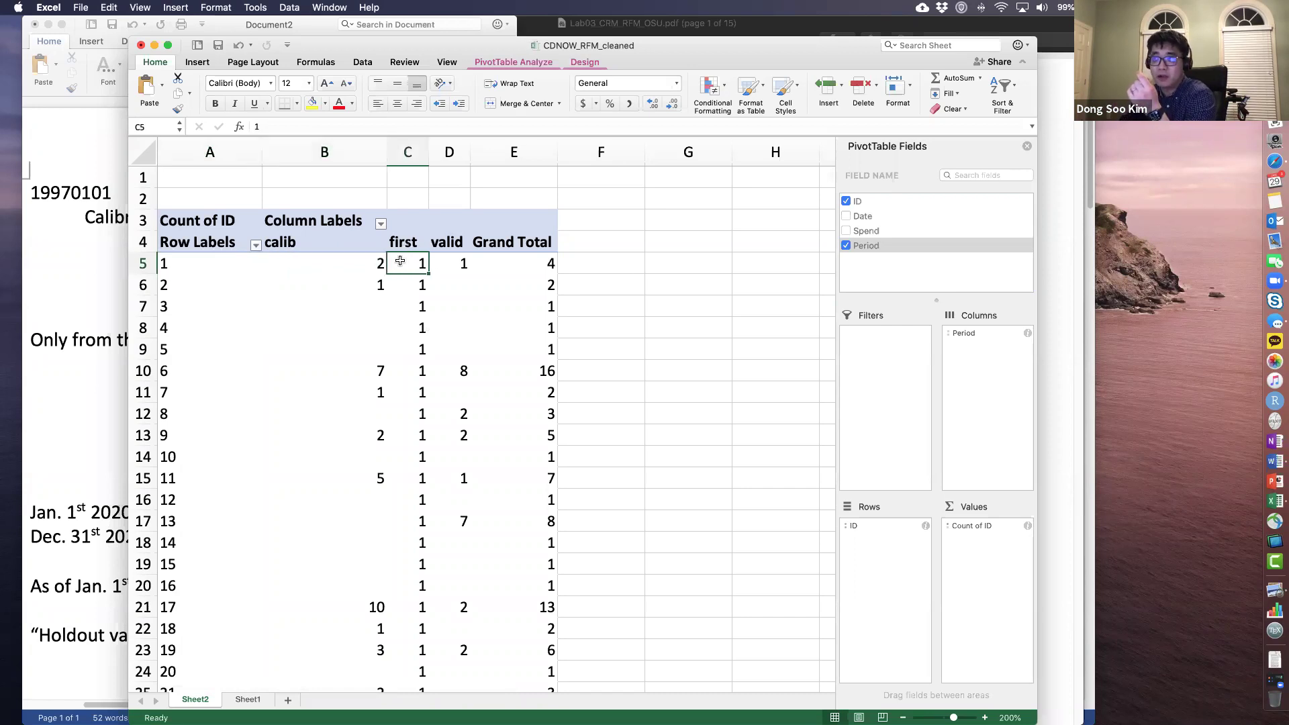
pyautogui.click(365, 264)
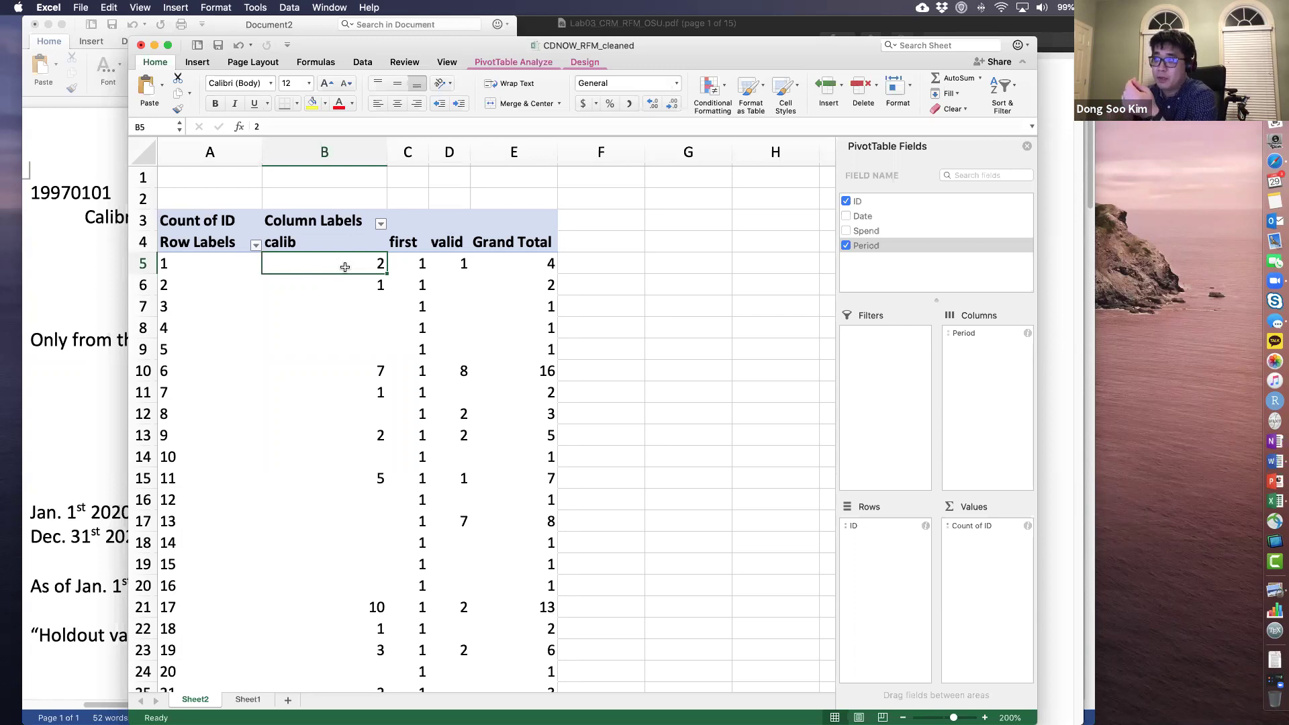
pyautogui.click(460, 264)
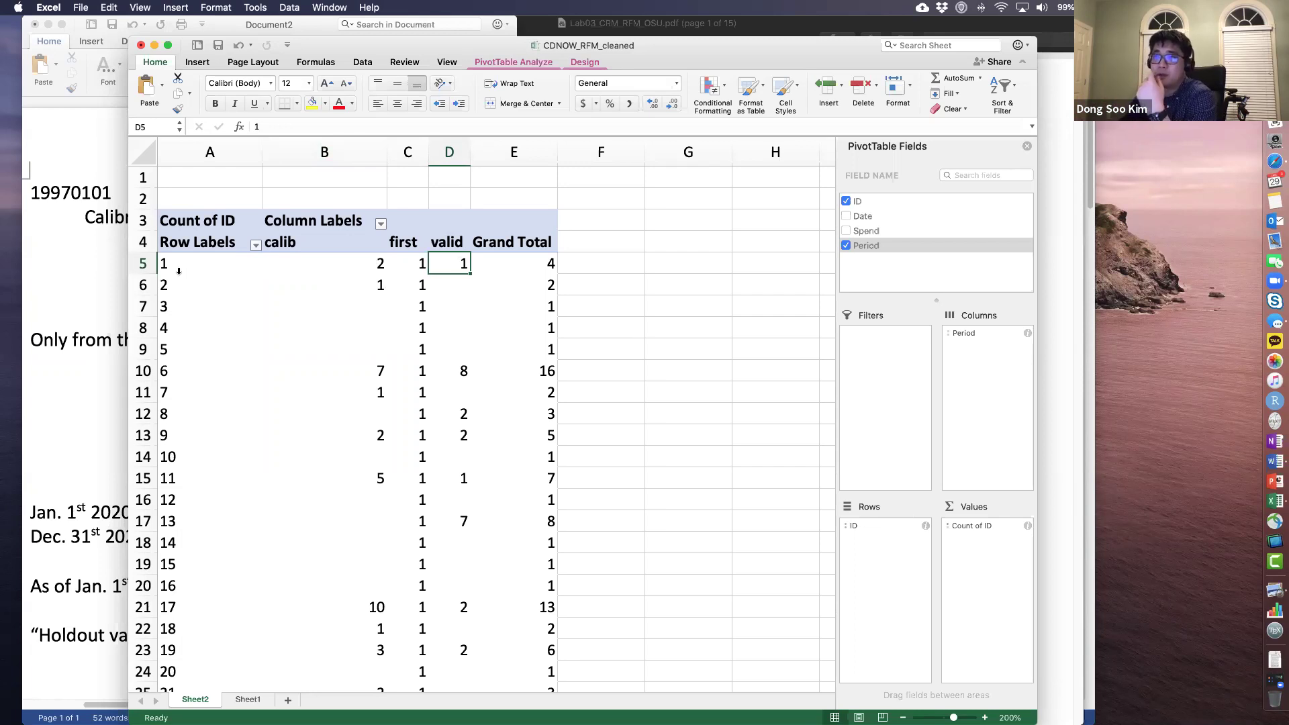
# Step: Inspect the calib and first counts of ID 2 in B6:C6 and the first counts of IDs 3 to 5 in C7:C9
pyautogui.click(214, 285)
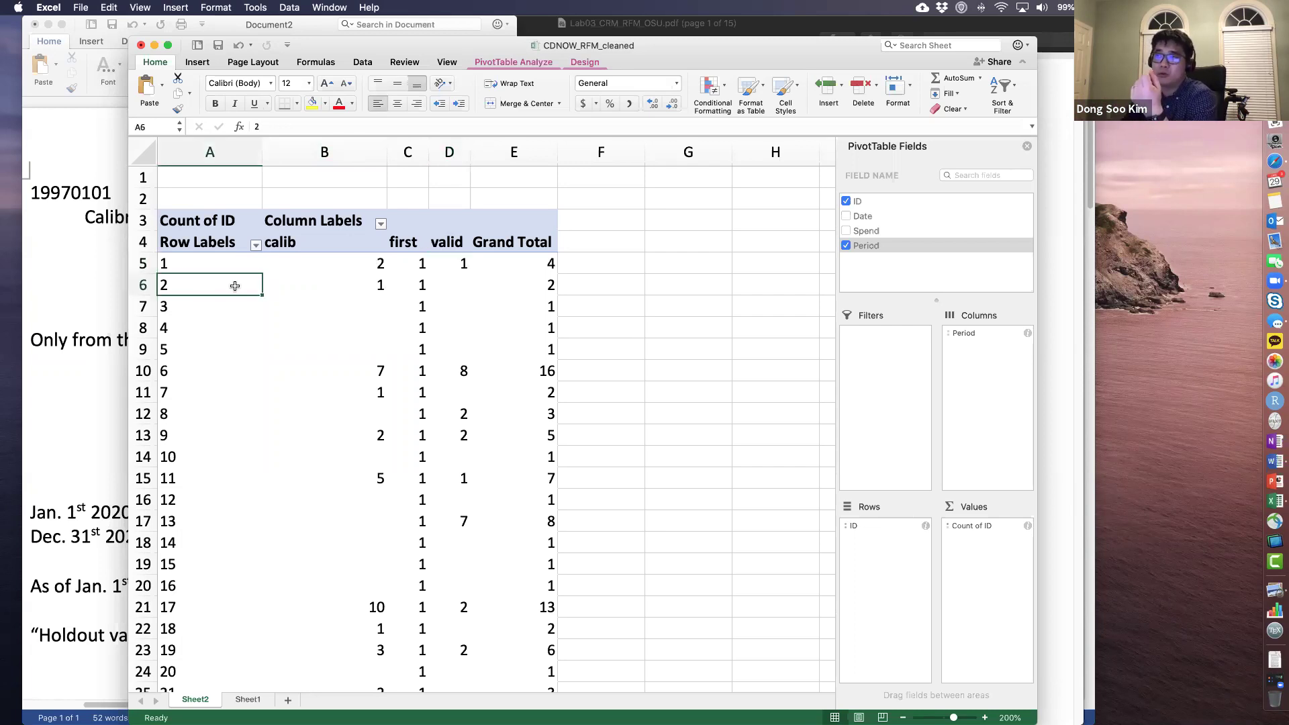
pyautogui.moveTo(362, 284); pyautogui.dragTo(415, 285)
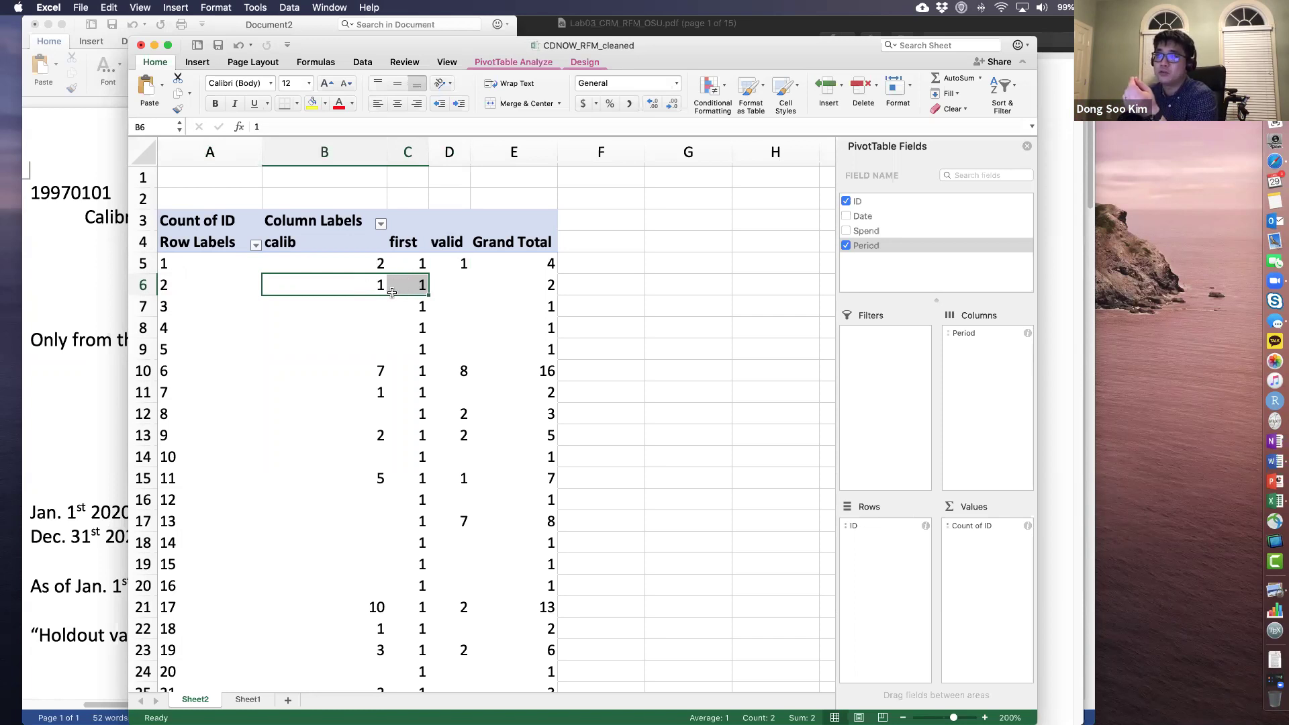
pyautogui.click(352, 289)
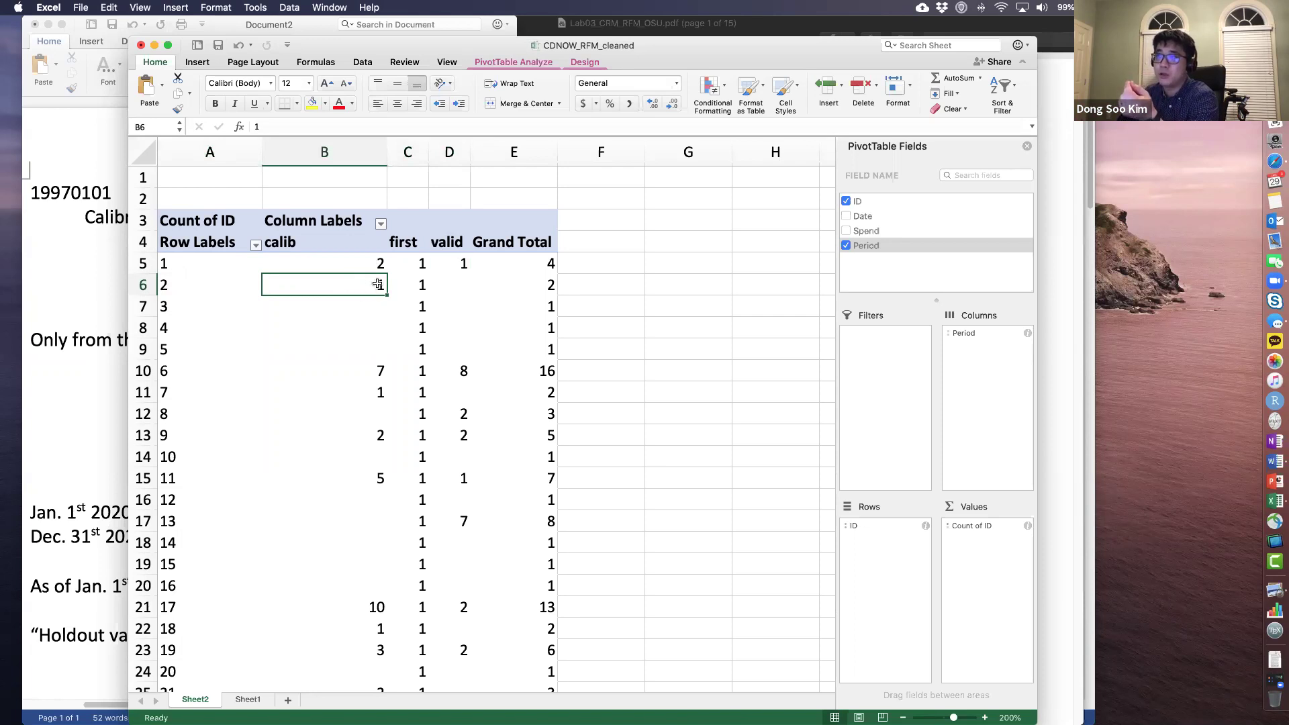
pyautogui.click(198, 310)
pyautogui.click(195, 324)
pyautogui.click(190, 348)
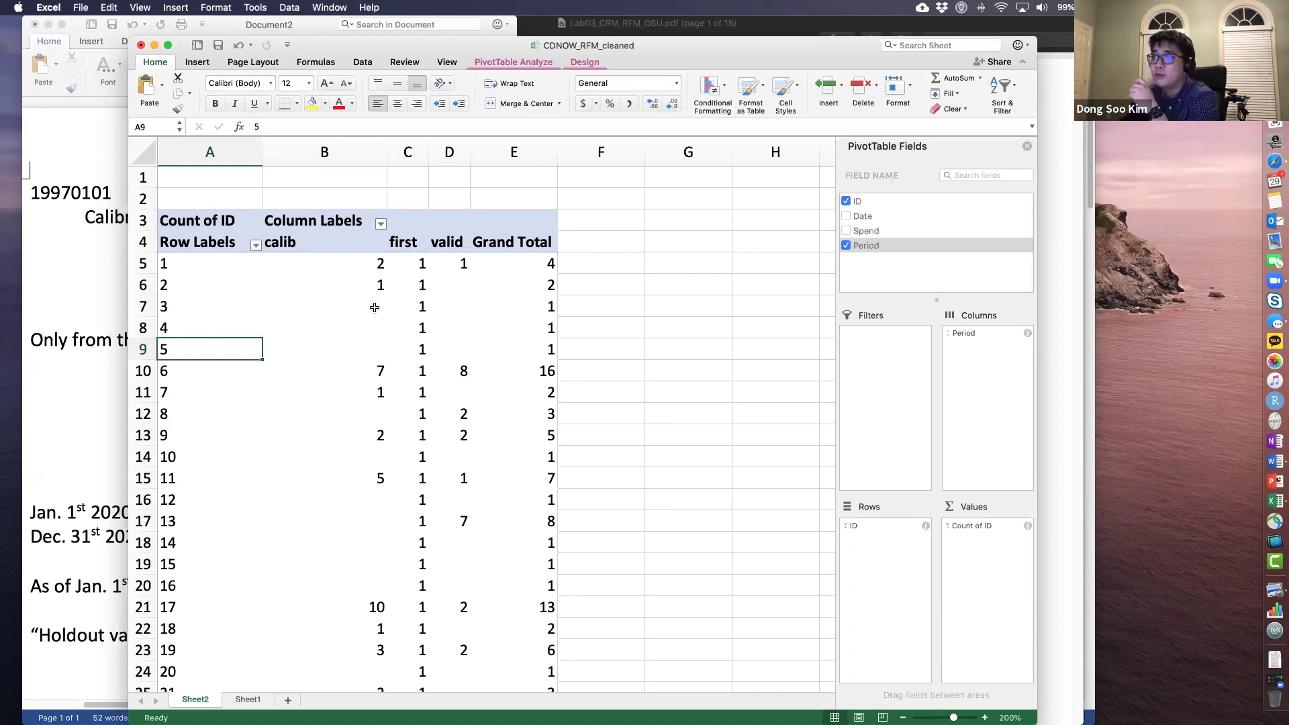
pyautogui.moveTo(407, 306); pyautogui.dragTo(408, 352)
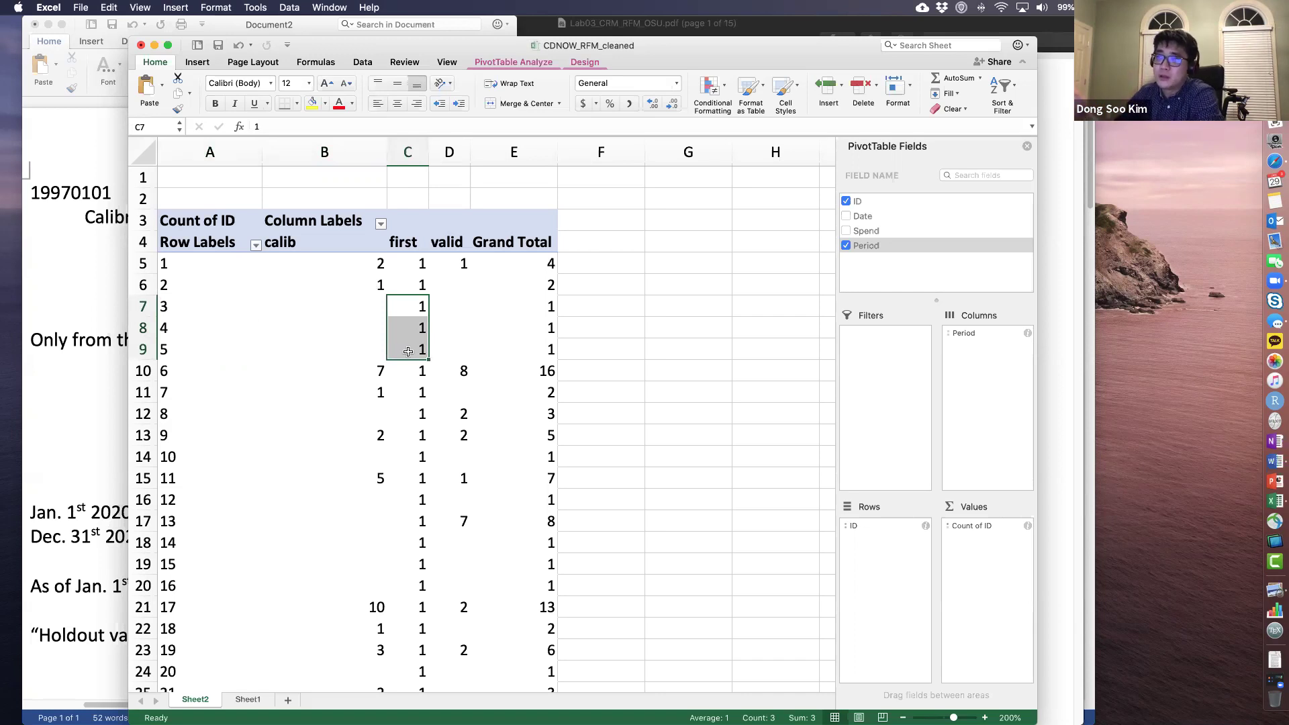
# Step: Inspect the calib cells of IDs 3 to 5 in B7:B9 and the calib, first, valid and total counts of ID 6 in row 10
pyautogui.moveTo(371, 309); pyautogui.dragTo(368, 349)
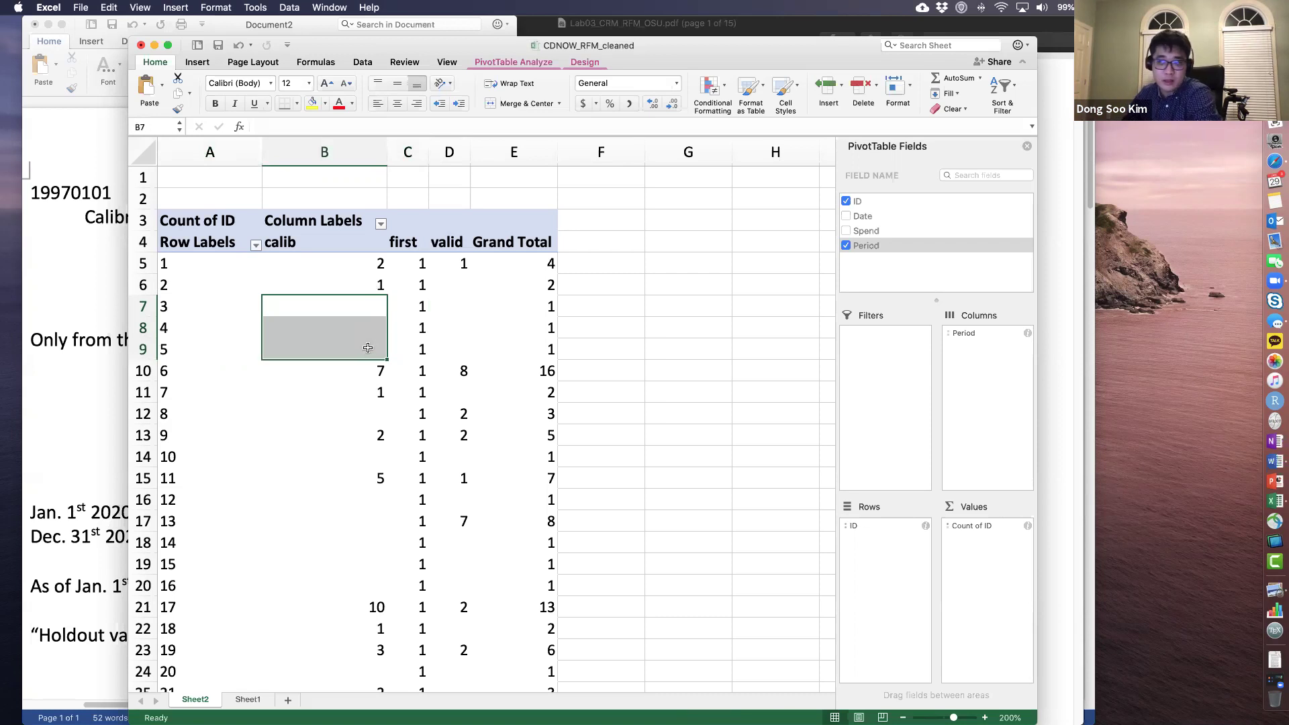
pyautogui.click(230, 370)
pyautogui.click(539, 374)
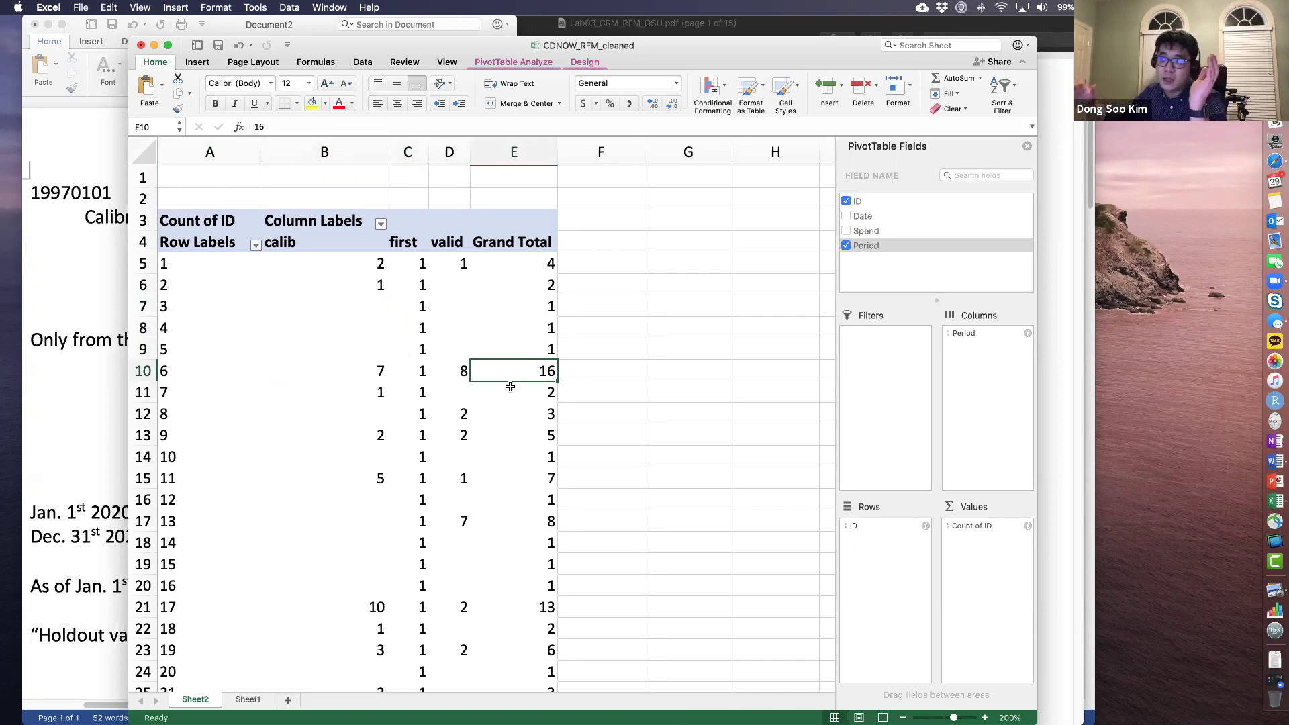
pyautogui.moveTo(381, 371); pyautogui.dragTo(400, 380)
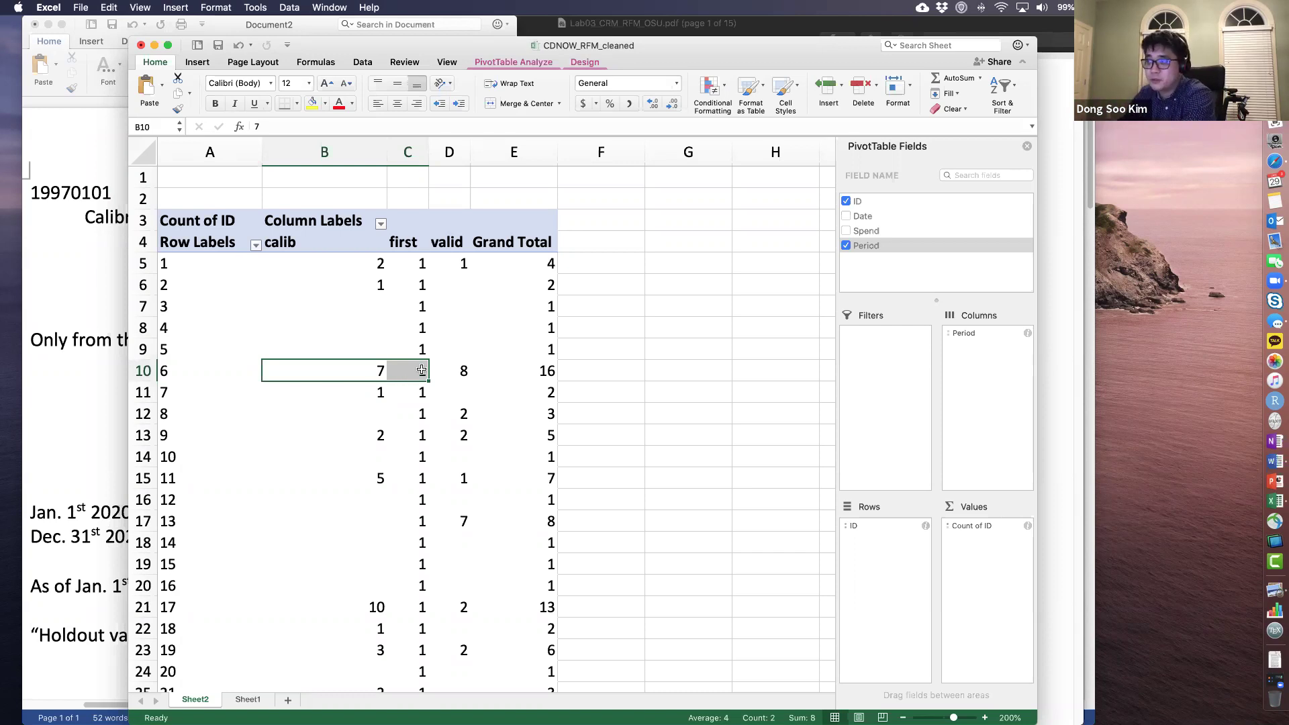
pyautogui.click(411, 378)
pyautogui.click(361, 373)
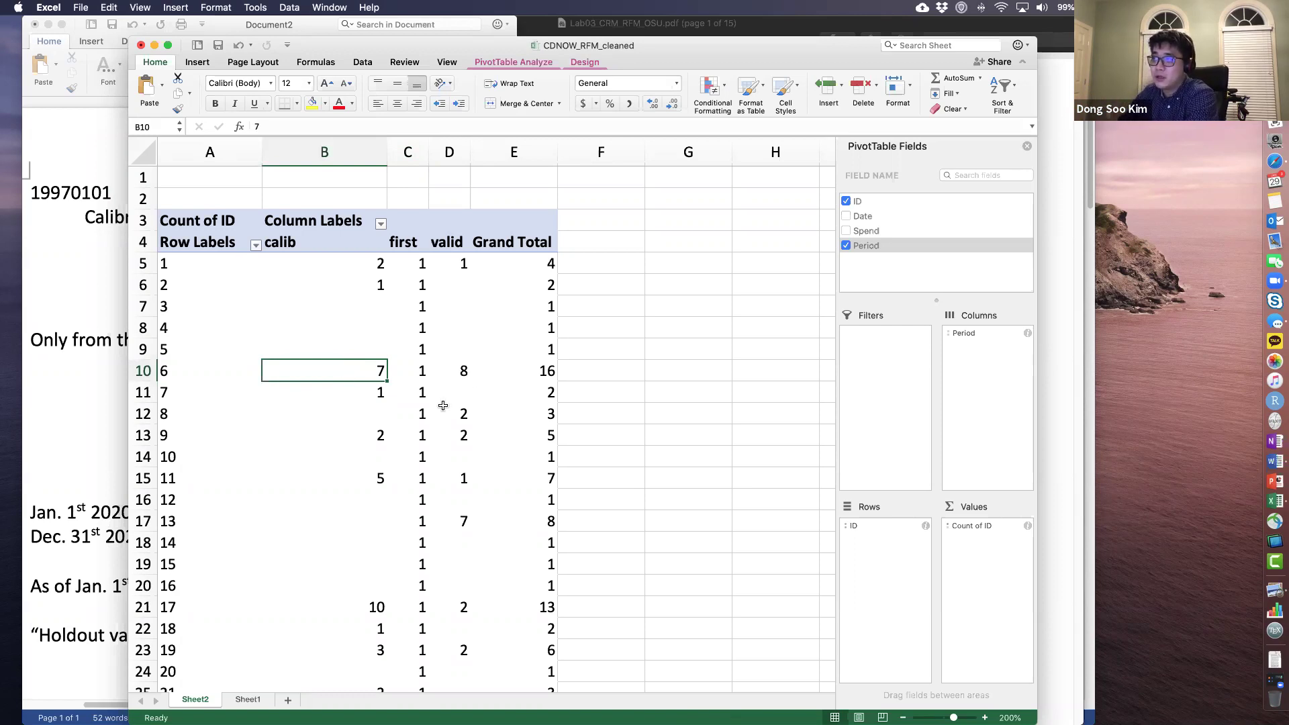
pyautogui.click(462, 371)
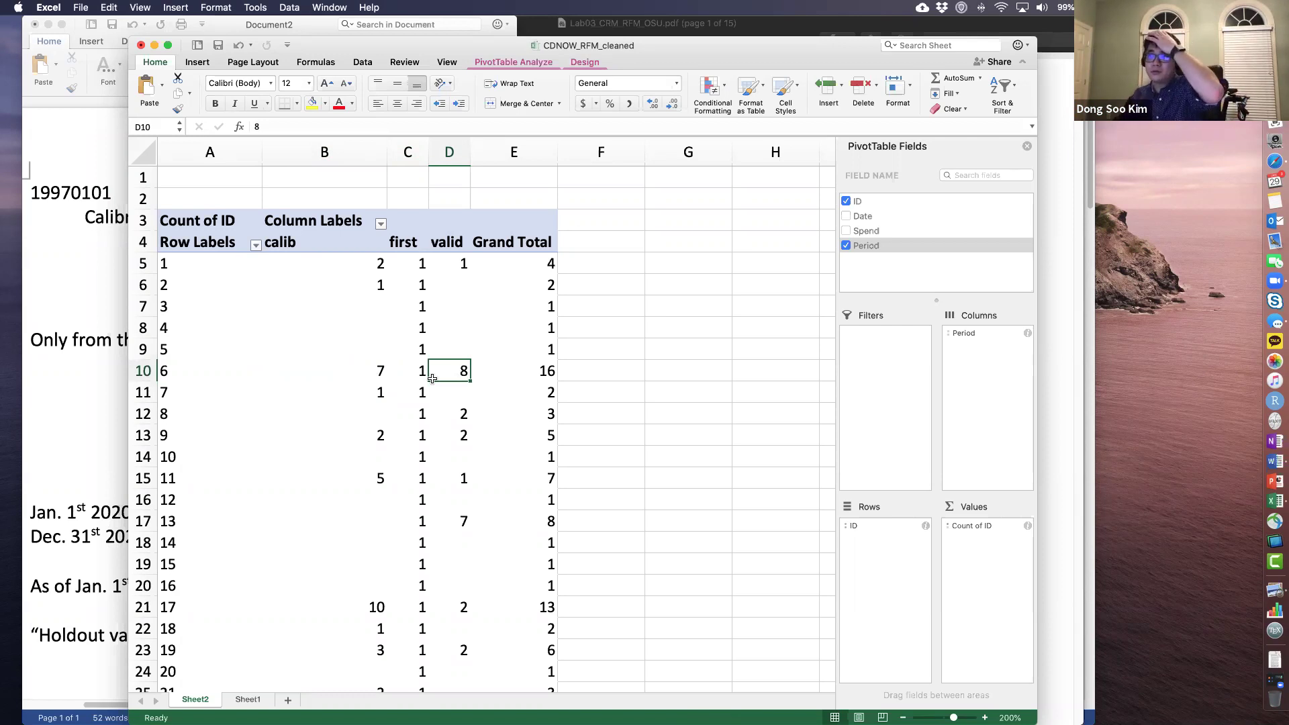
# Step: Compare the calib counts in B5:B13 with the valid counts in D5:D11 of the PivotTable
pyautogui.moveTo(339, 262); pyautogui.dragTo(336, 436)
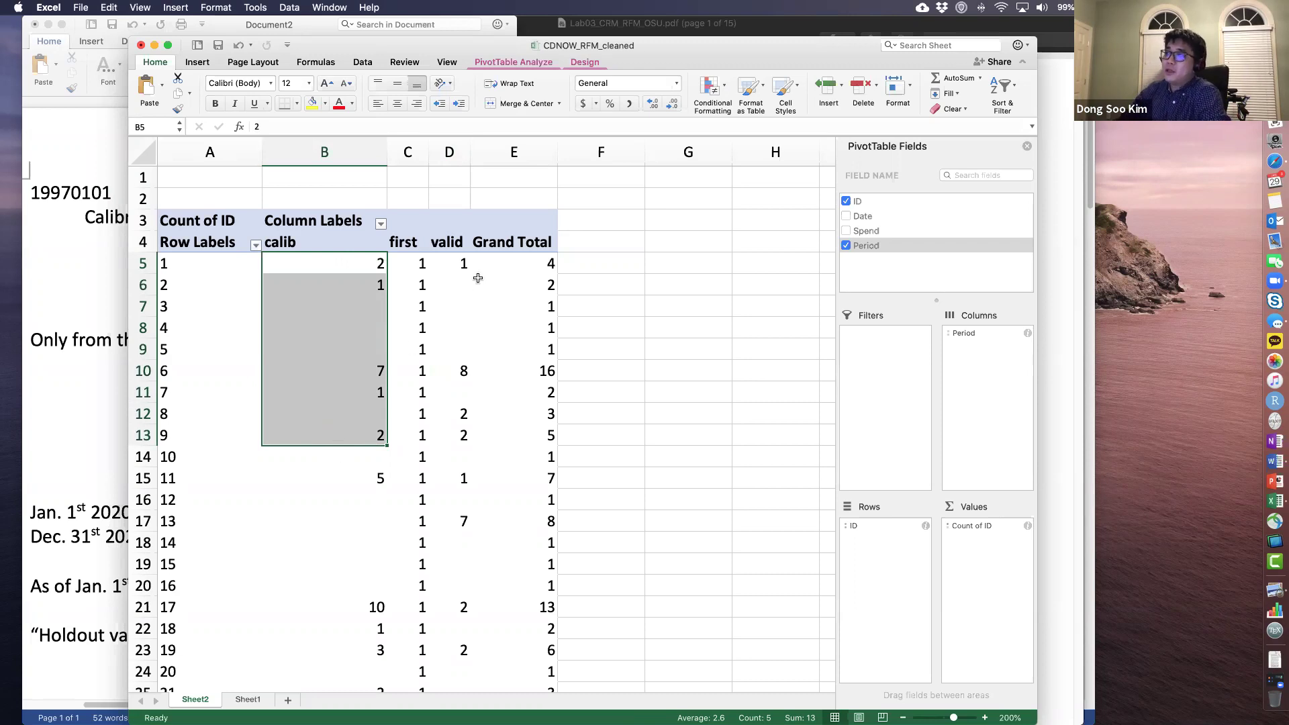
pyautogui.click(454, 265)
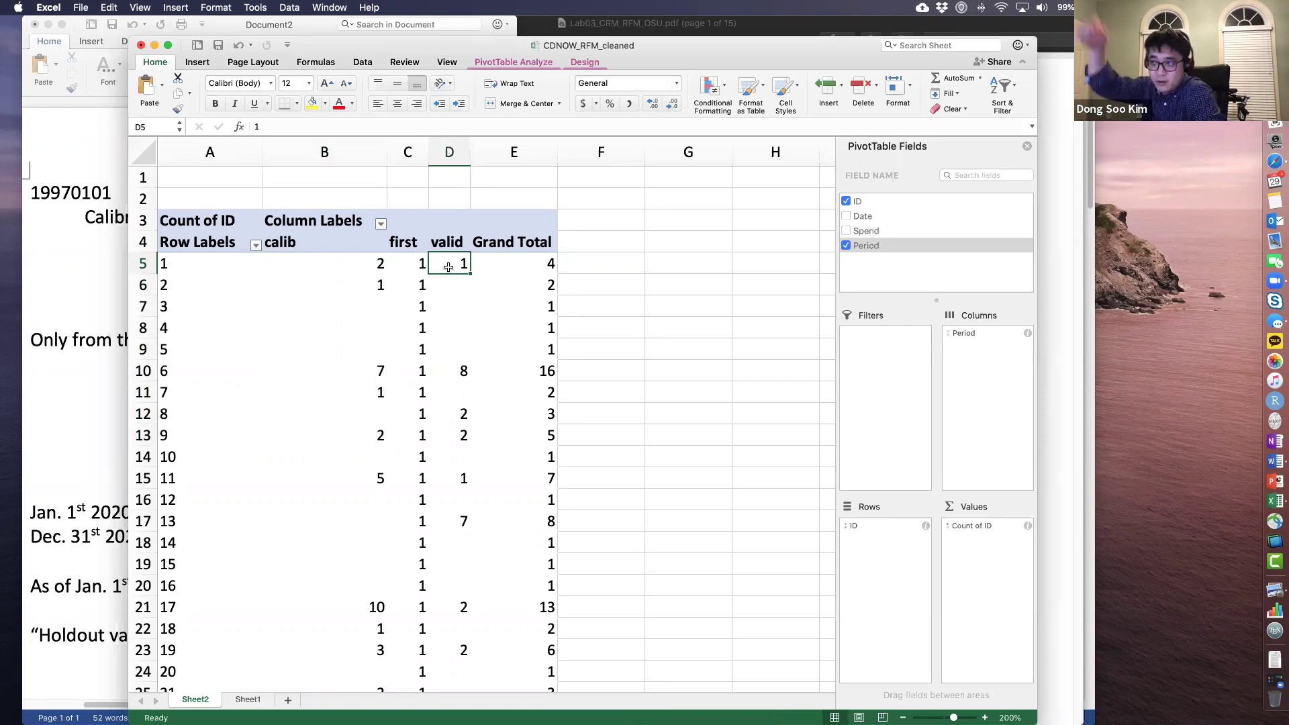
pyautogui.hotkey('shift', 'Down')
pyautogui.hotkey('shift', 'Down')
pyautogui.hotkey('shift', 'Down')
pyautogui.hotkey('shift', 'Down')
pyautogui.hotkey('shift', 'Down')
pyautogui.hotkey('shift', 'Down')
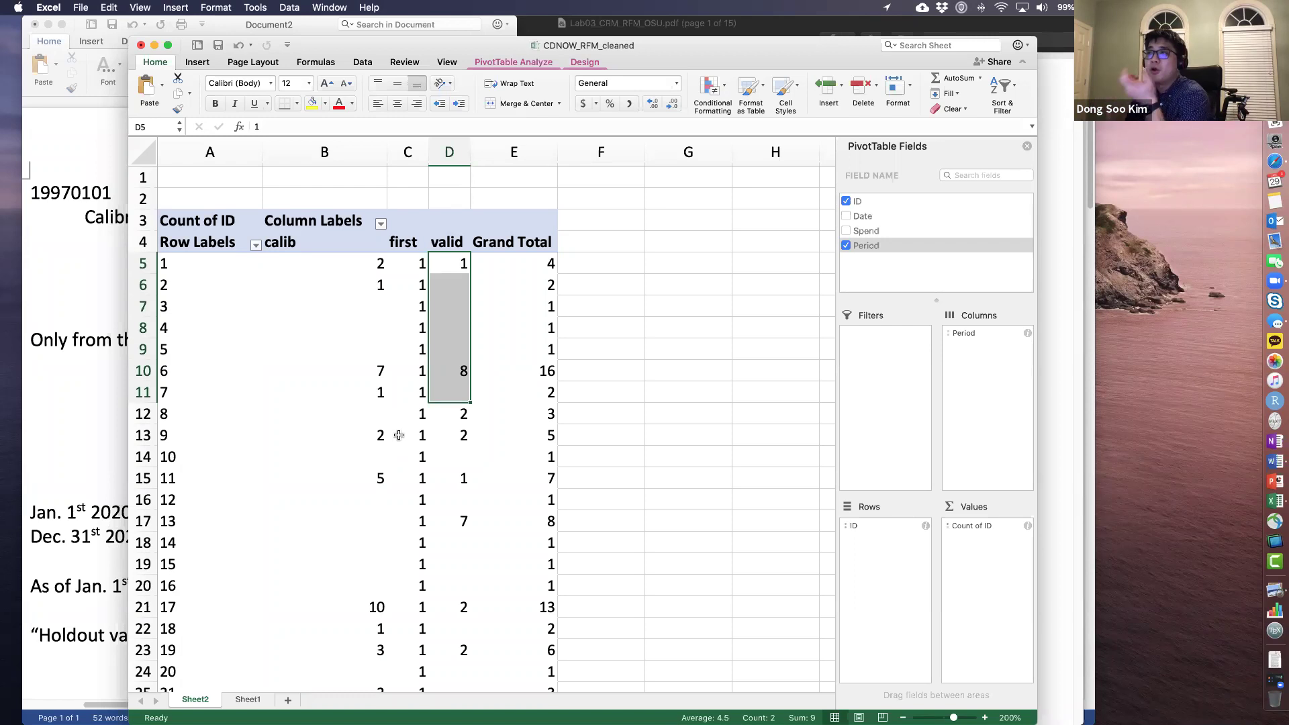
# Step: Review the calib counts in B5:B15 against the valid counts from D5 down, ending at the calib count of ID 6
pyautogui.moveTo(339, 262); pyautogui.dragTo(312, 467)
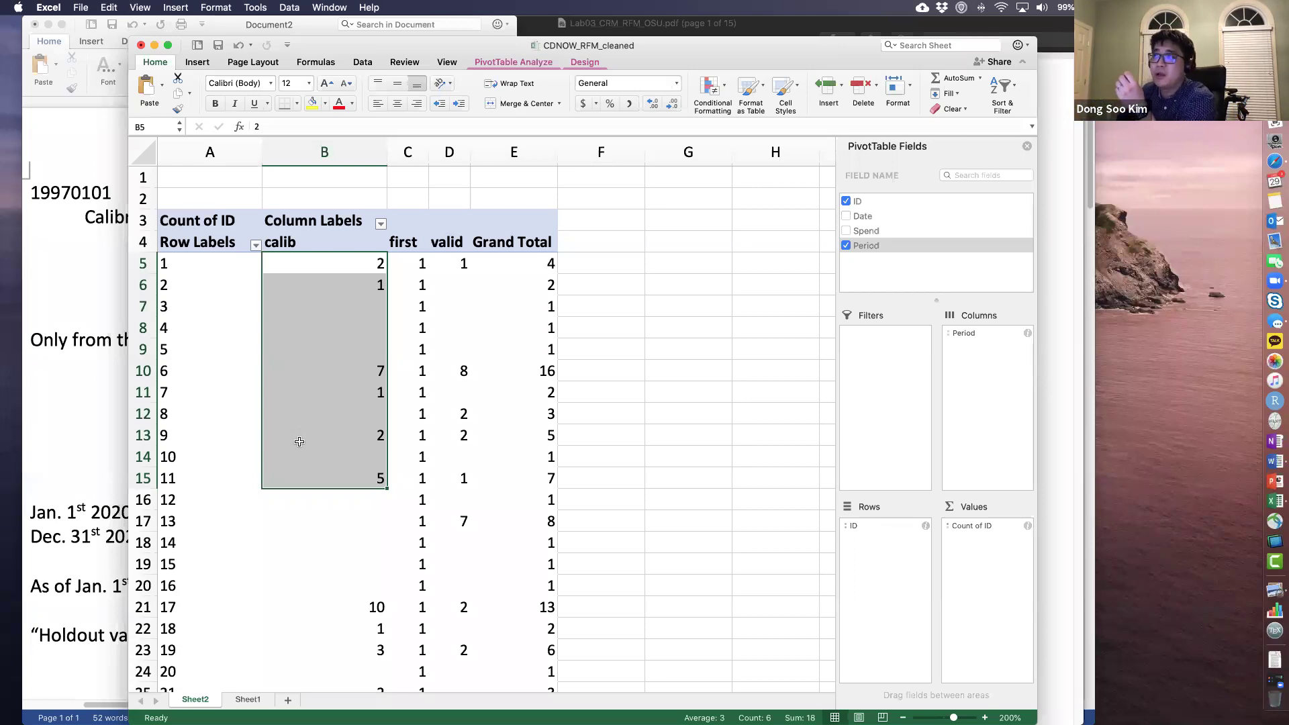
pyautogui.click(460, 264)
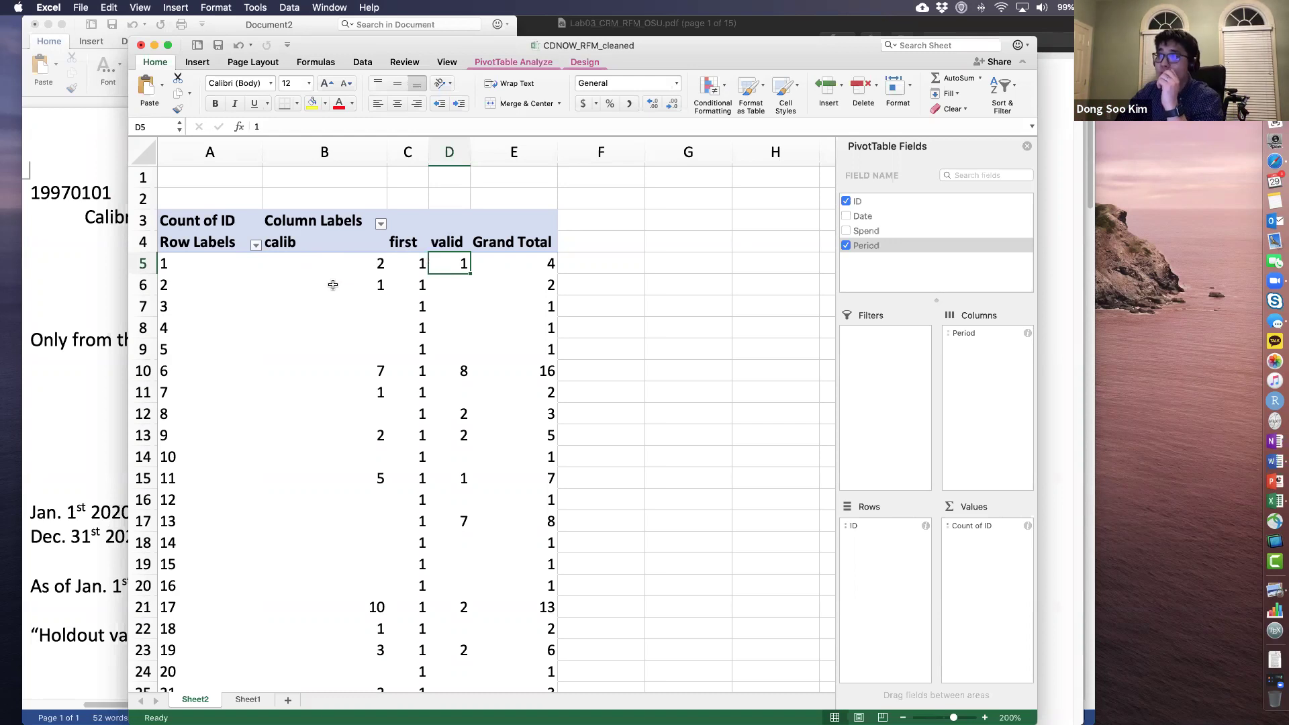
pyautogui.moveTo(339, 262); pyautogui.dragTo(335, 329)
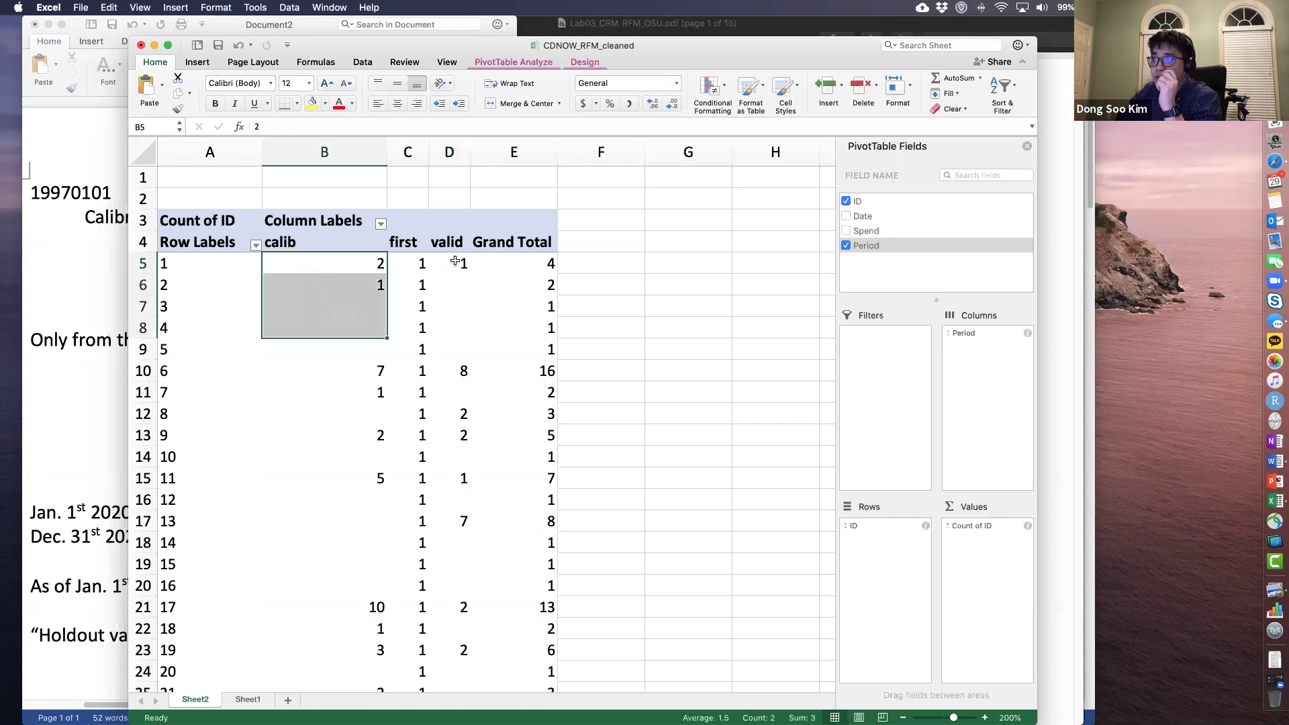
pyautogui.moveTo(446, 262); pyautogui.dragTo(449, 378)
pyautogui.click(368, 375)
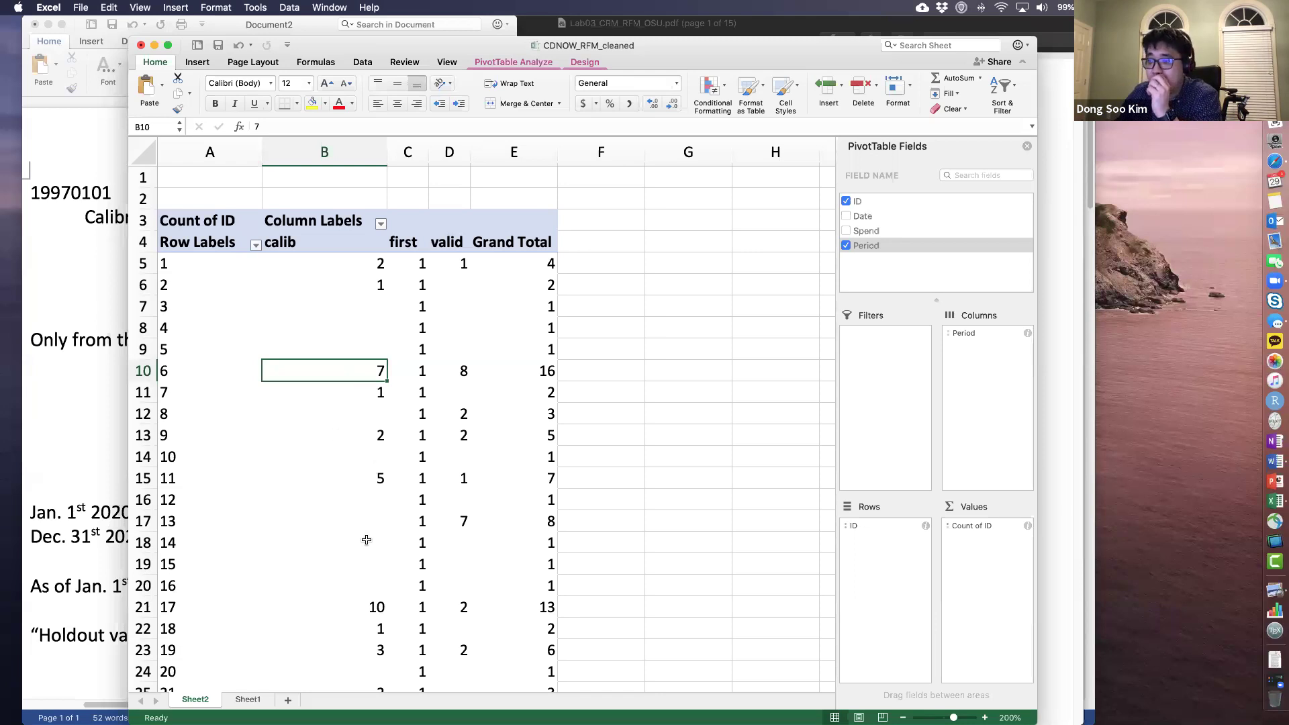
# Step: Rename the PivotTable worksheet Sheet2 as PivotTable1
pyautogui.doubleClick(191, 701)
pyautogui.write('Pi')
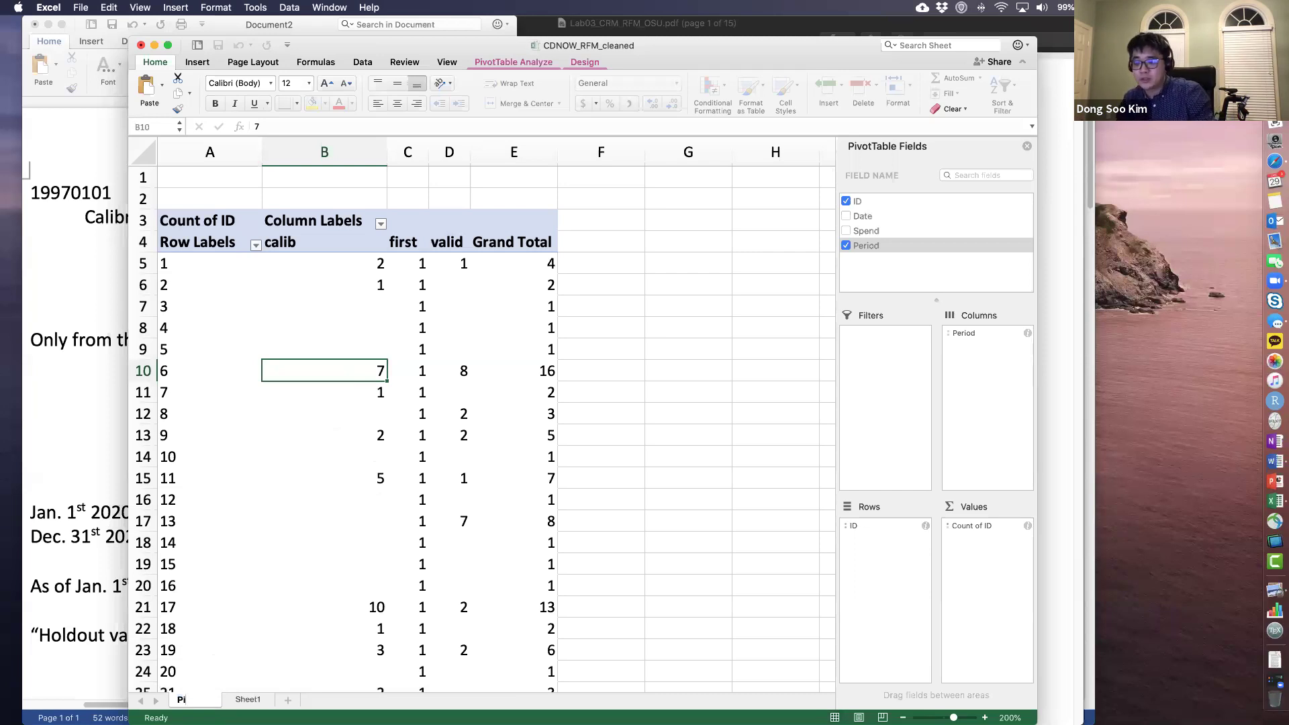
pyautogui.write('votTable1')
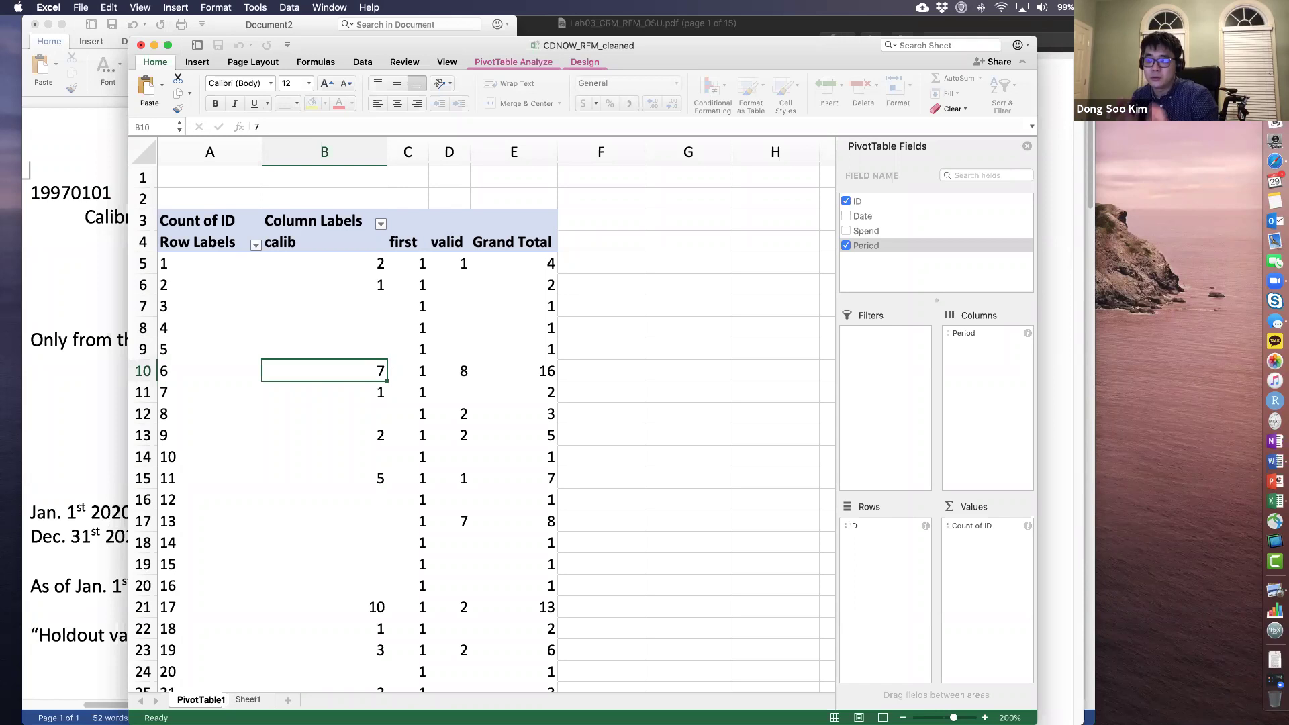
pyautogui.press('Return')
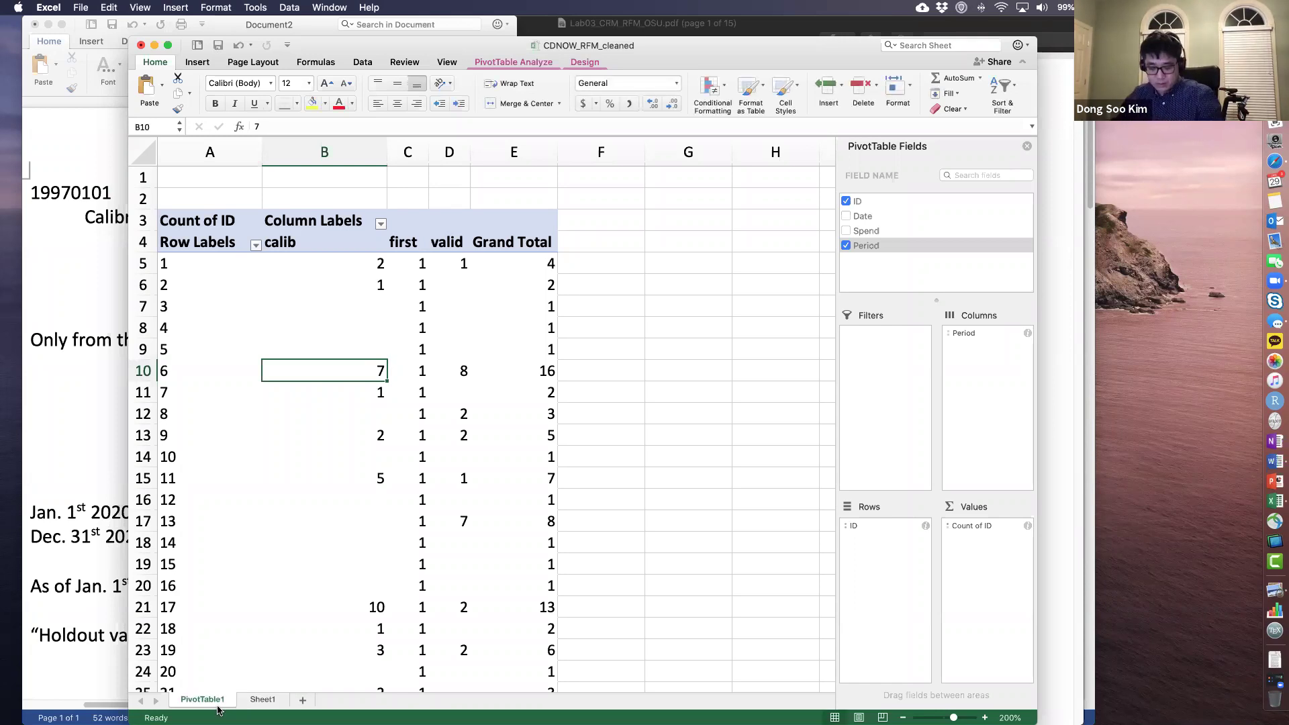
# Step: Switch to the Lab03_CRM_RFM_OSU.pdf in Preview and read the worksheet renaming instruction and the Monetary value section on page 3
pyautogui.press('super+Tab')
pyautogui.press('super+Tab')
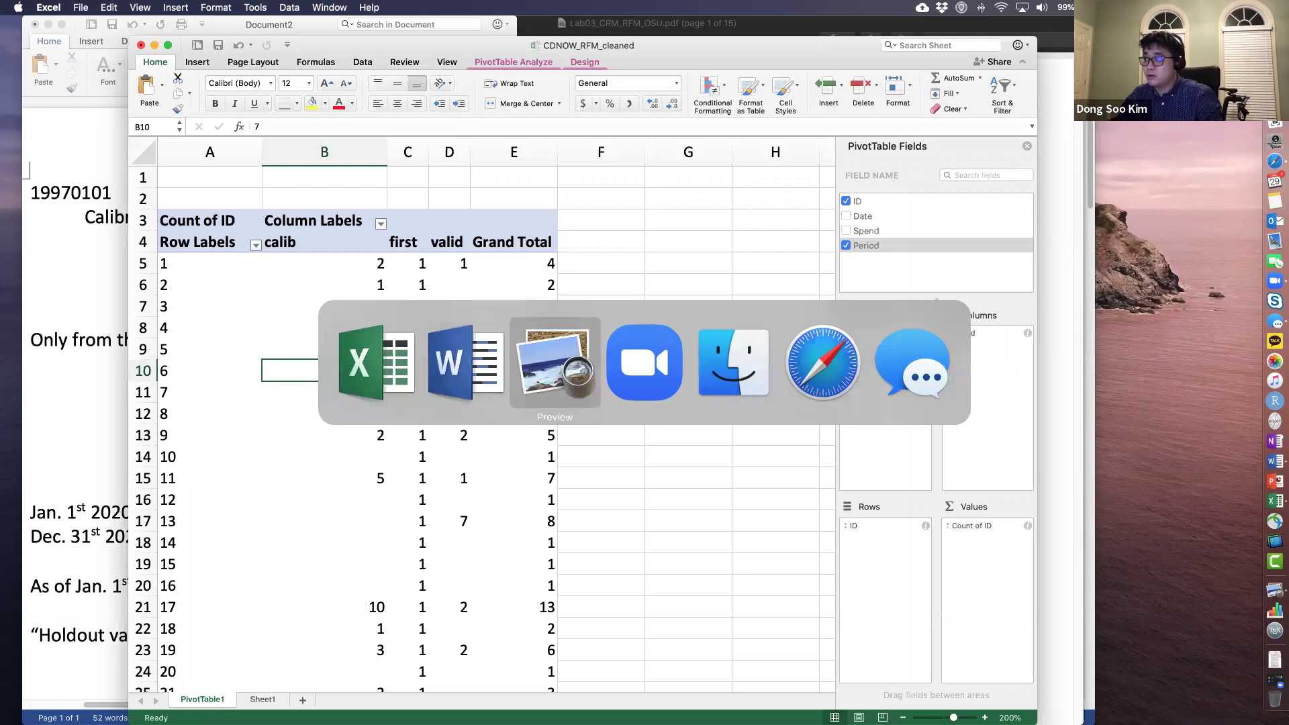
pyautogui.scroll(-10, 515, 466)
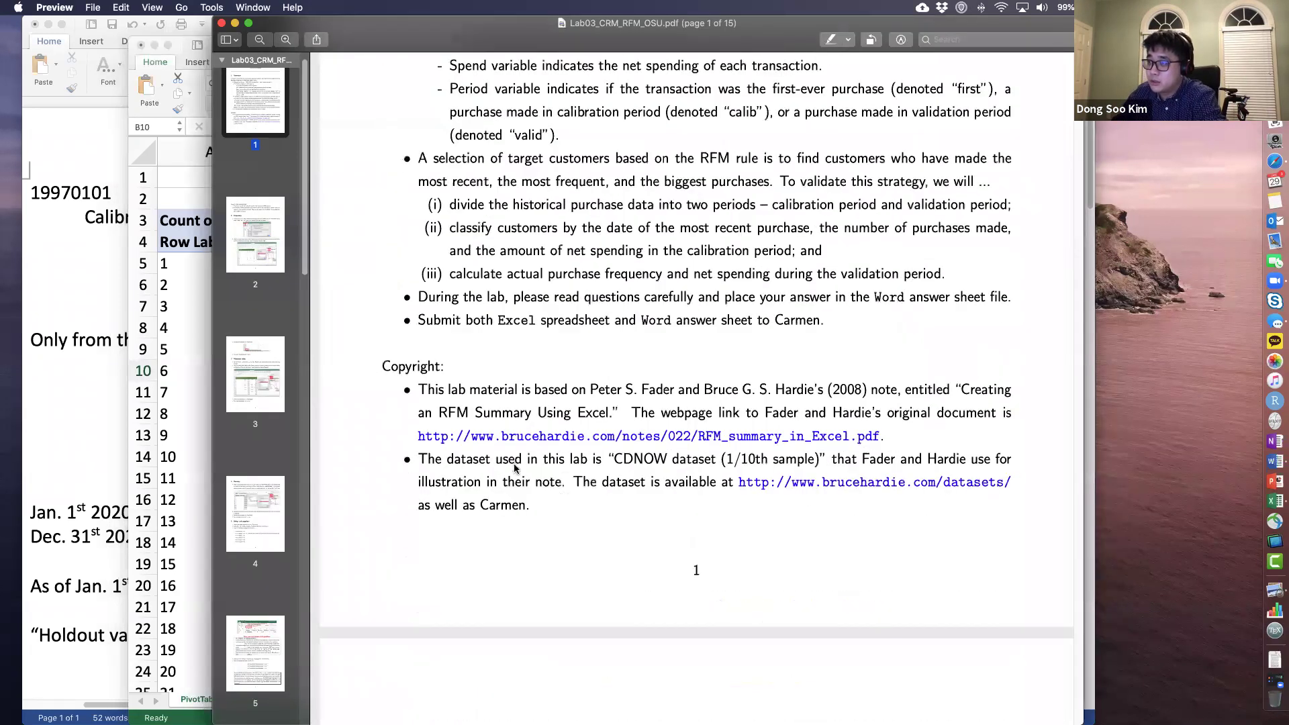
pyautogui.scroll(-20, 516, 467)
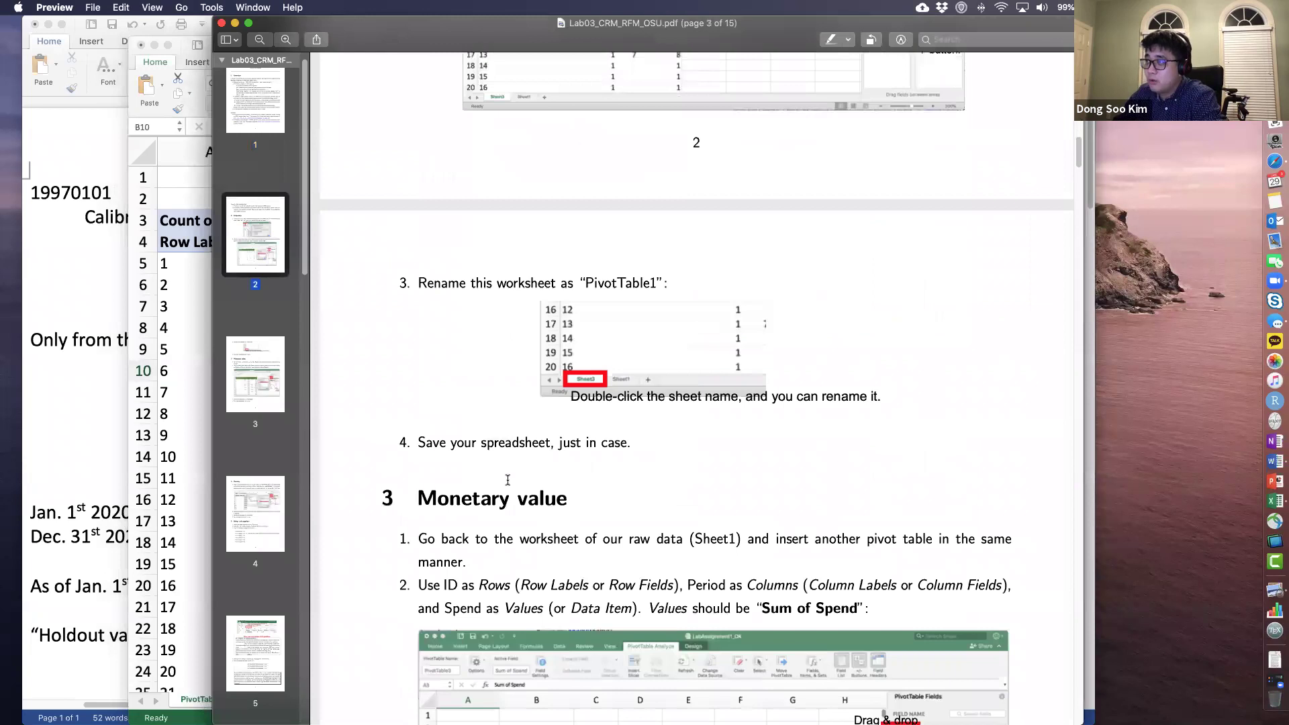
pyautogui.scroll(-3, 507, 479)
pyautogui.moveTo(584, 173); pyautogui.dragTo(616, 179)
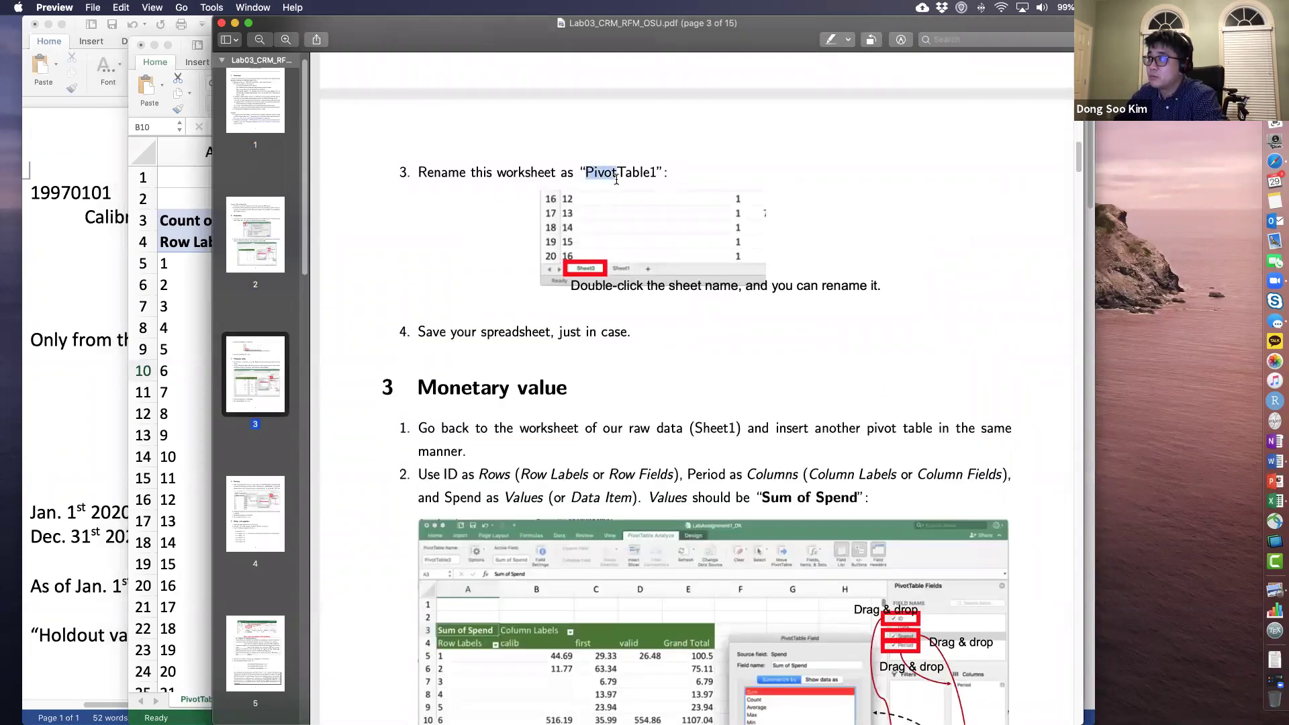
pyautogui.click(630, 176)
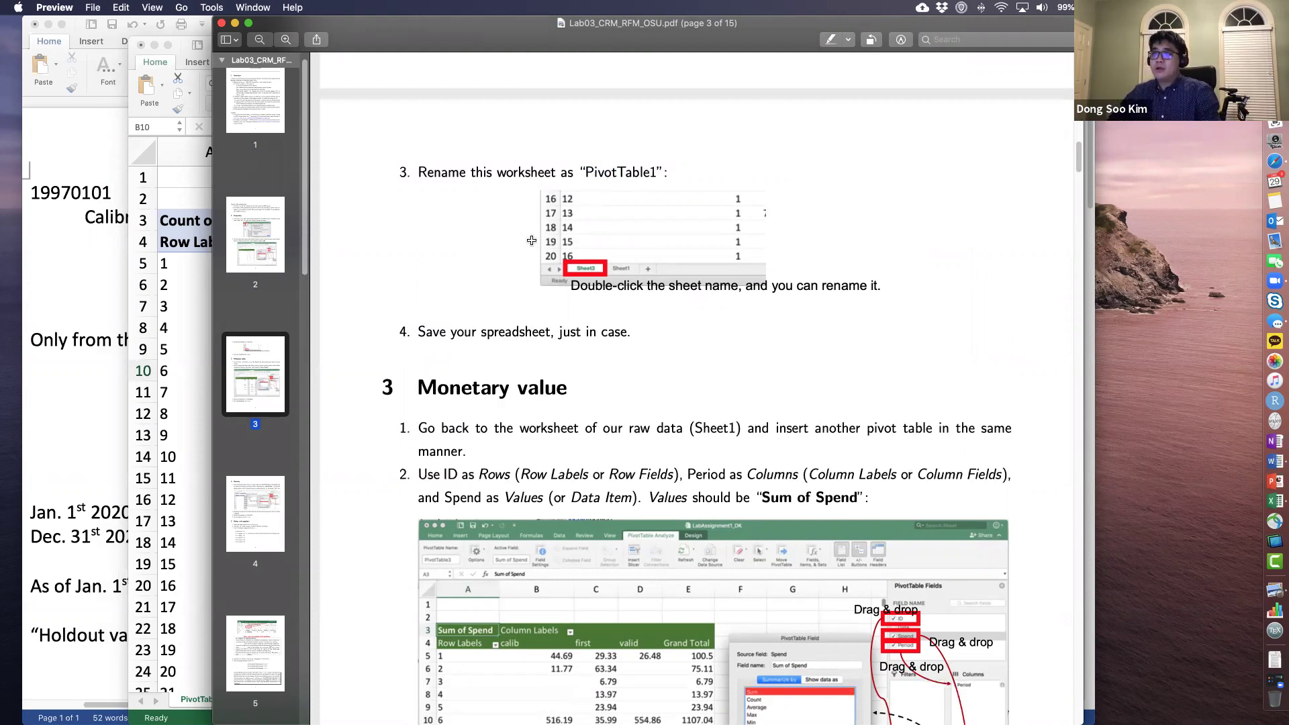
# Step: Return to the Excel workbook and create a PivotTable from the Sheet1 range A1:D6697 on a new worksheet
pyautogui.press('super+Tab')
pyautogui.click(216, 322)
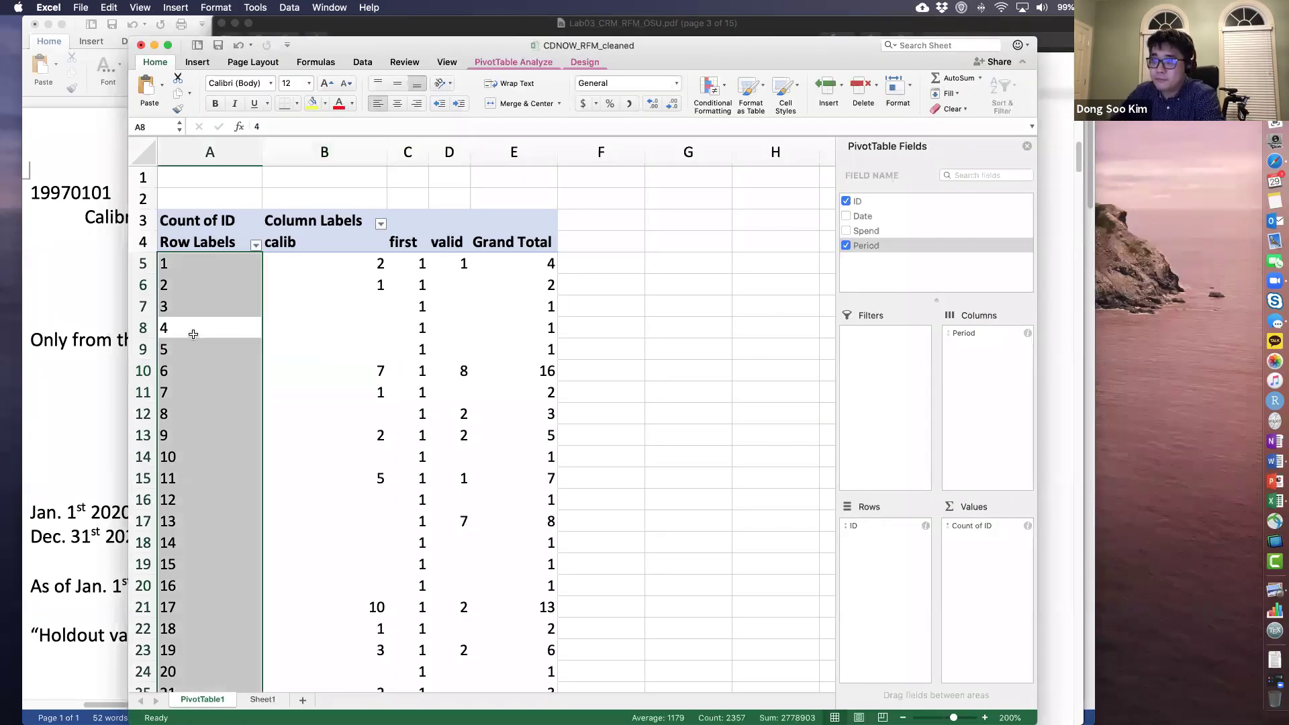
pyautogui.click(373, 288)
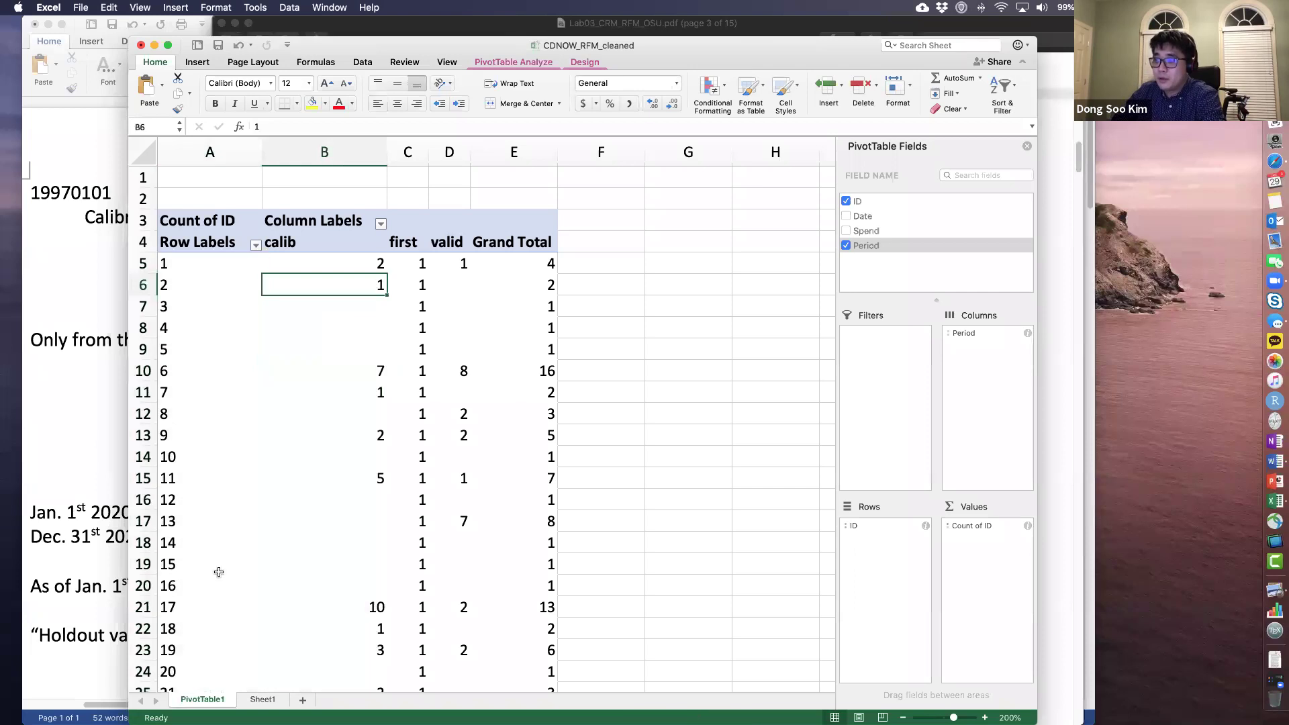
pyautogui.click(262, 699)
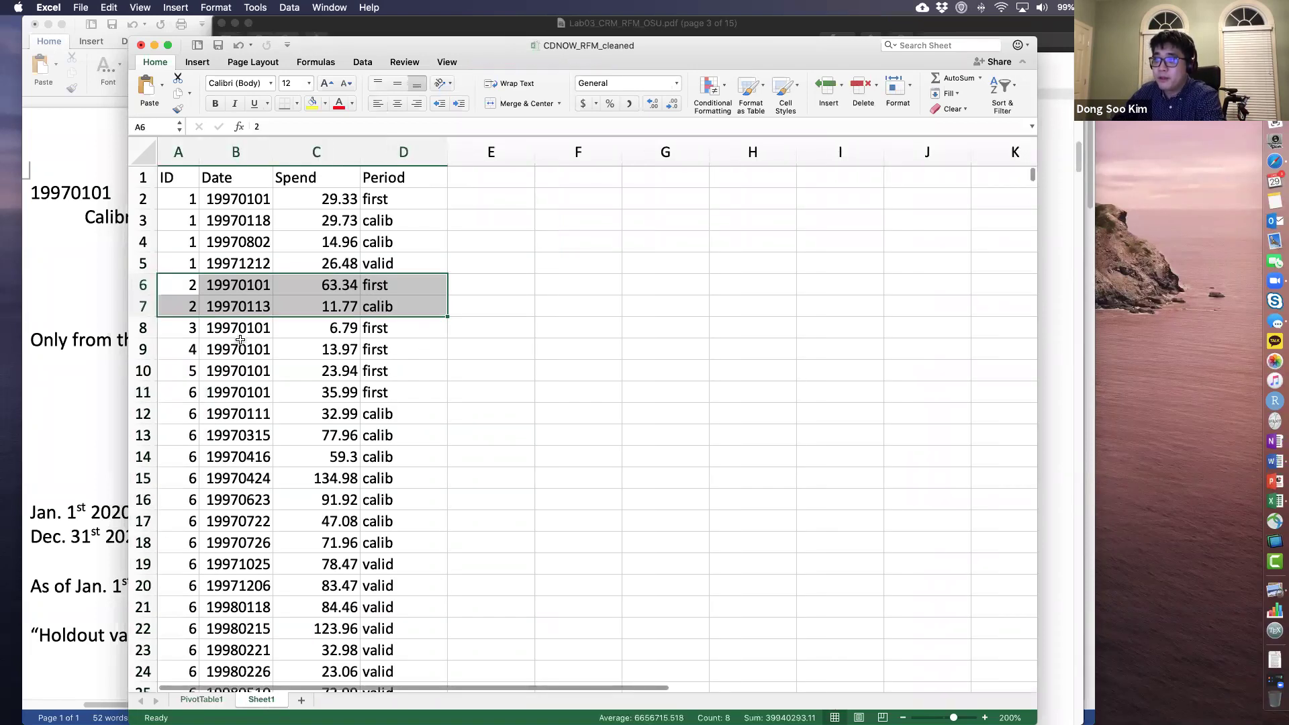
pyautogui.click(183, 179)
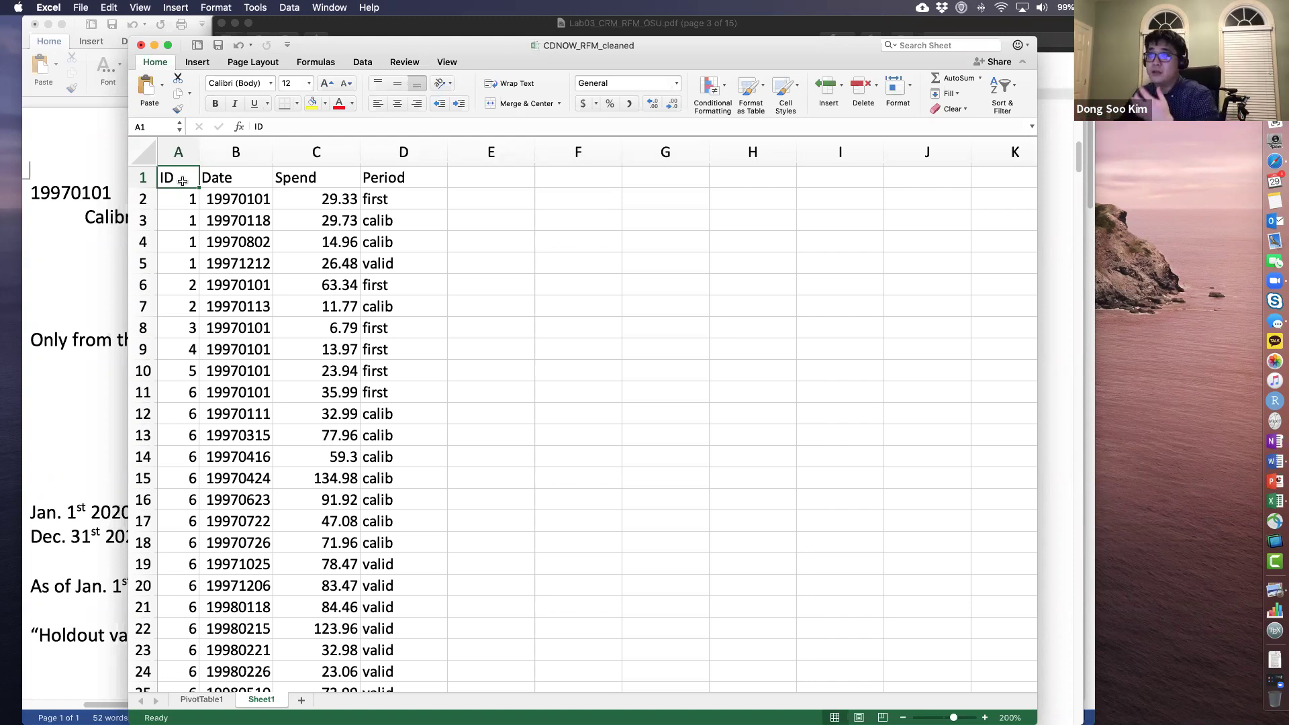
pyautogui.click(194, 61)
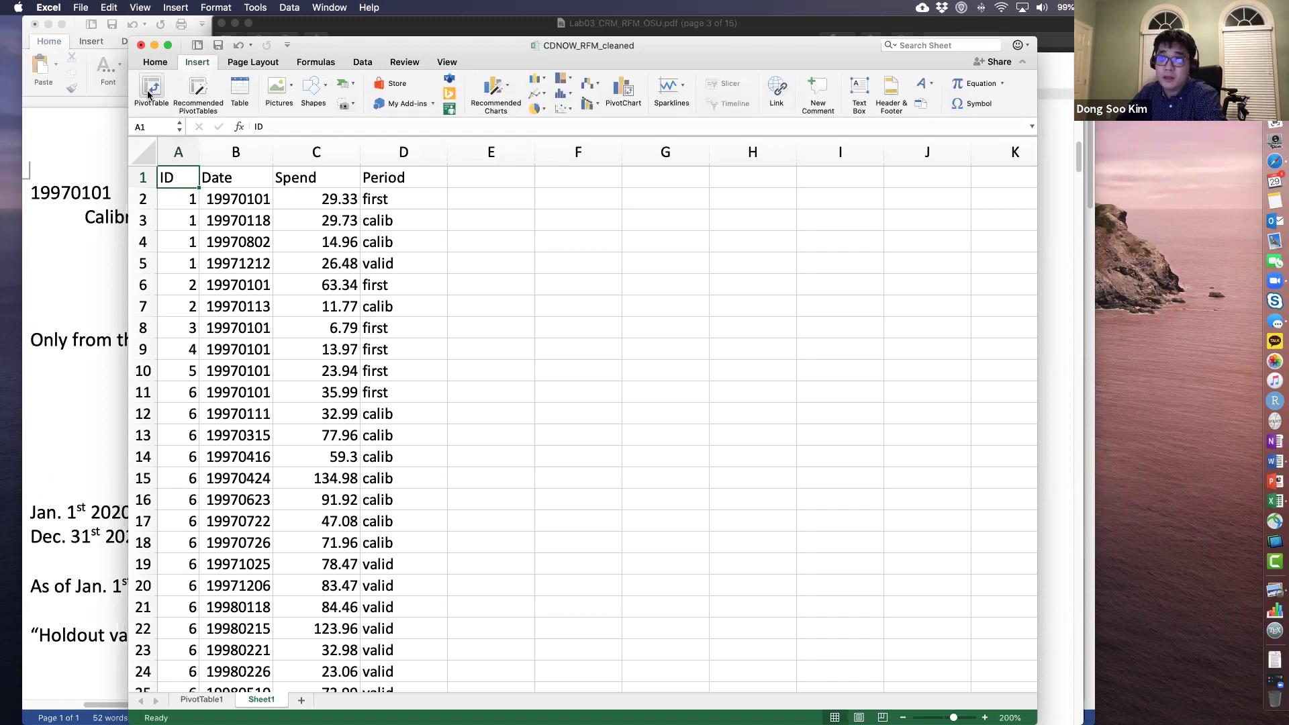
pyautogui.click(149, 94)
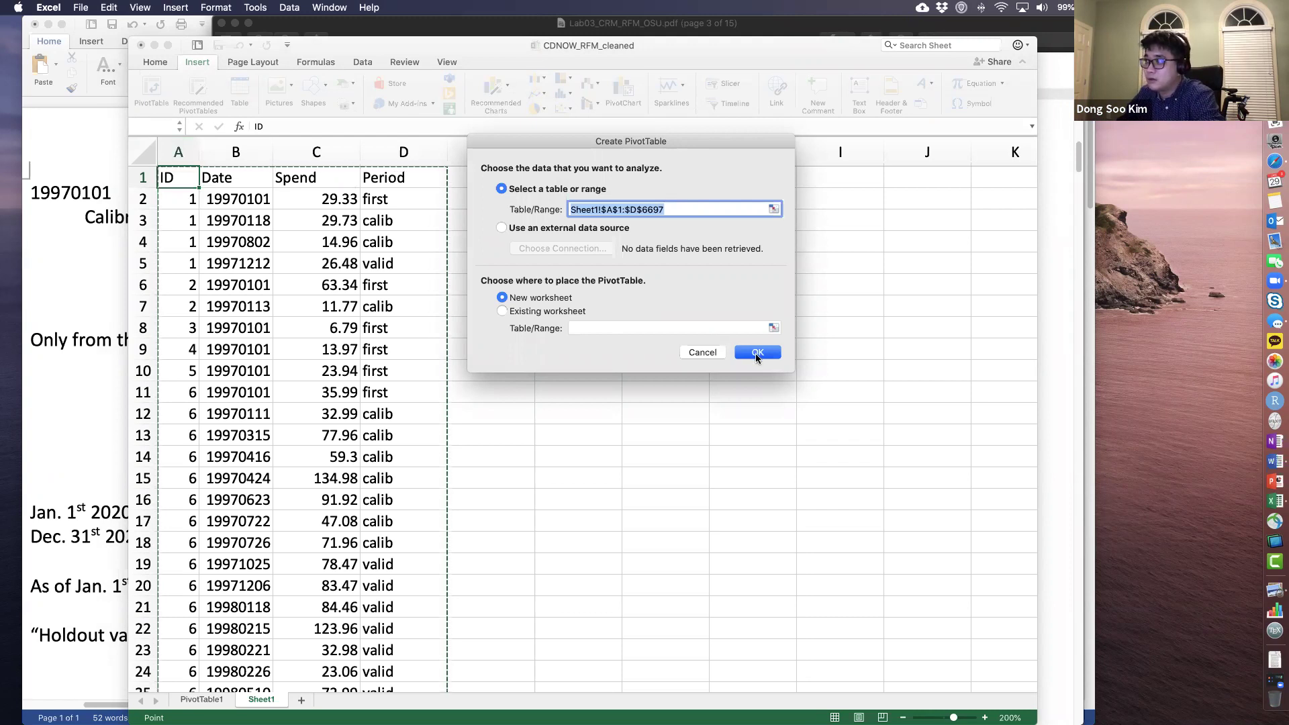
pyautogui.click(756, 355)
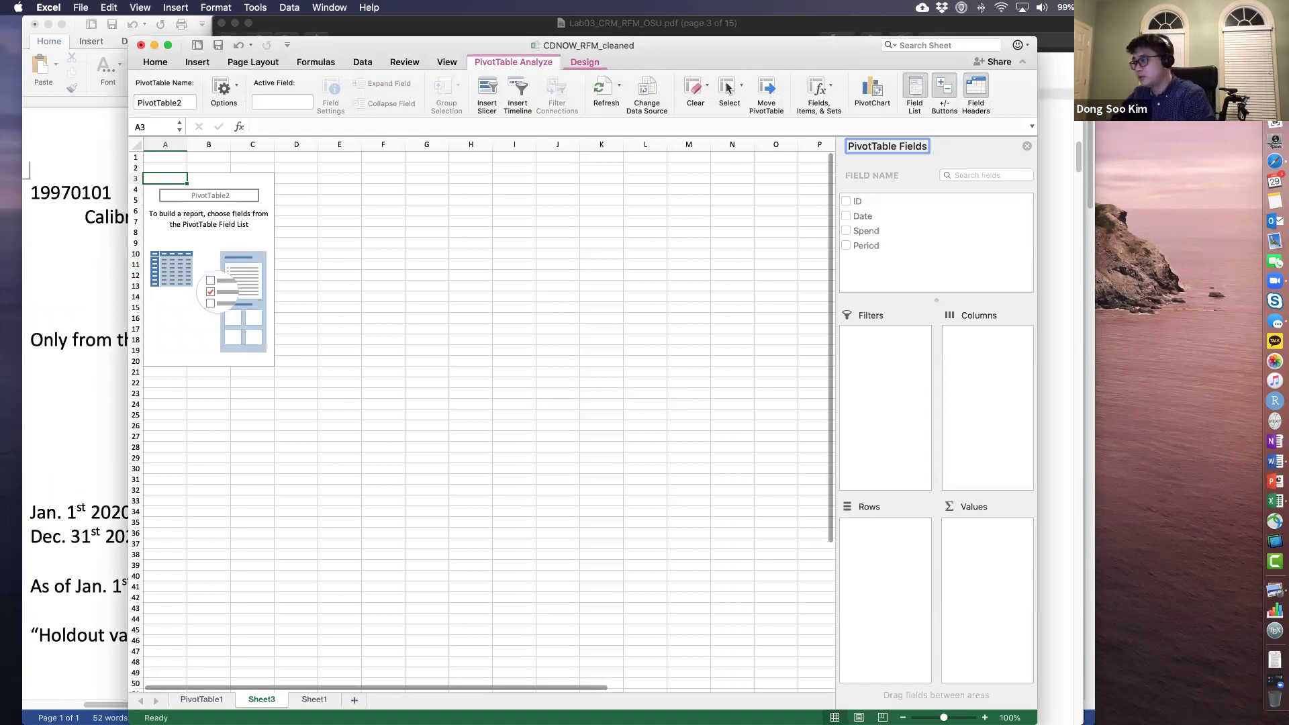
# Step: Place the ID field in the new PivotTable's Rows area and Spend in its Values area as Sum of Spend
pyautogui.click(1010, 718)
pyautogui.click(584, 190)
pyautogui.click(659, 335)
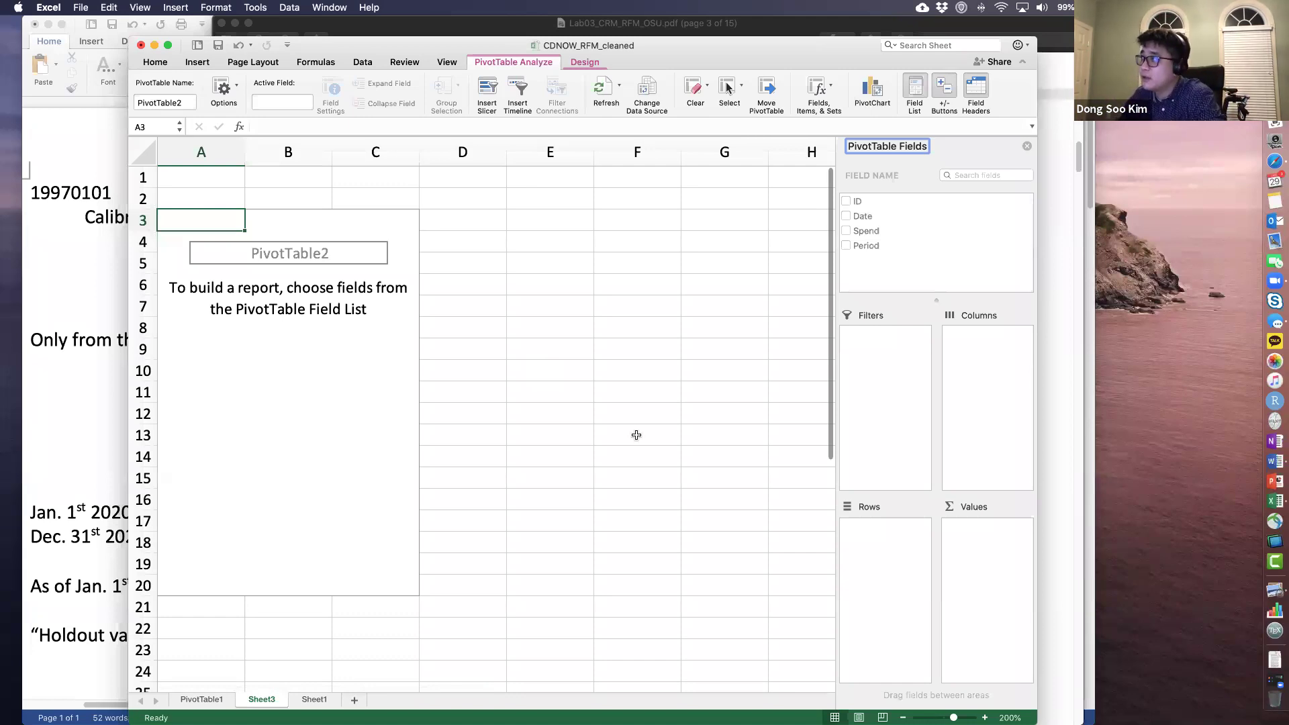
pyautogui.click(856, 201)
pyautogui.click(859, 201)
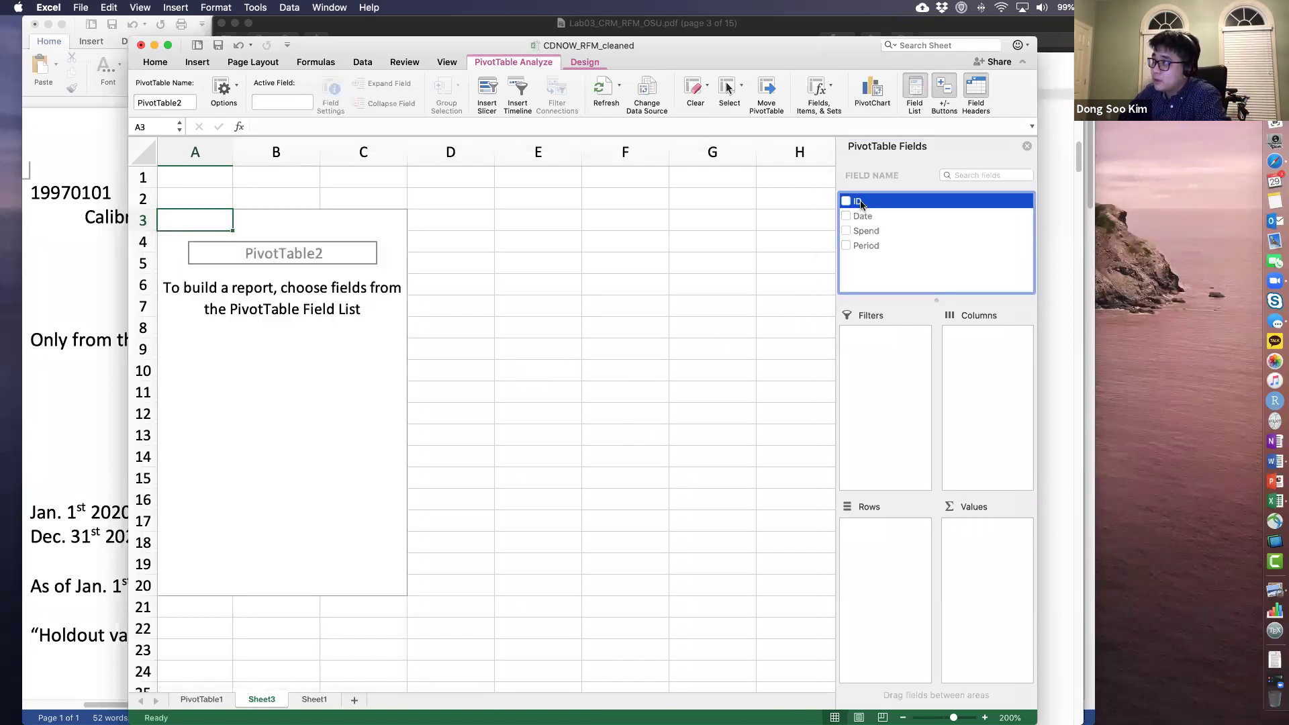
pyautogui.moveTo(861, 205); pyautogui.dragTo(884, 552)
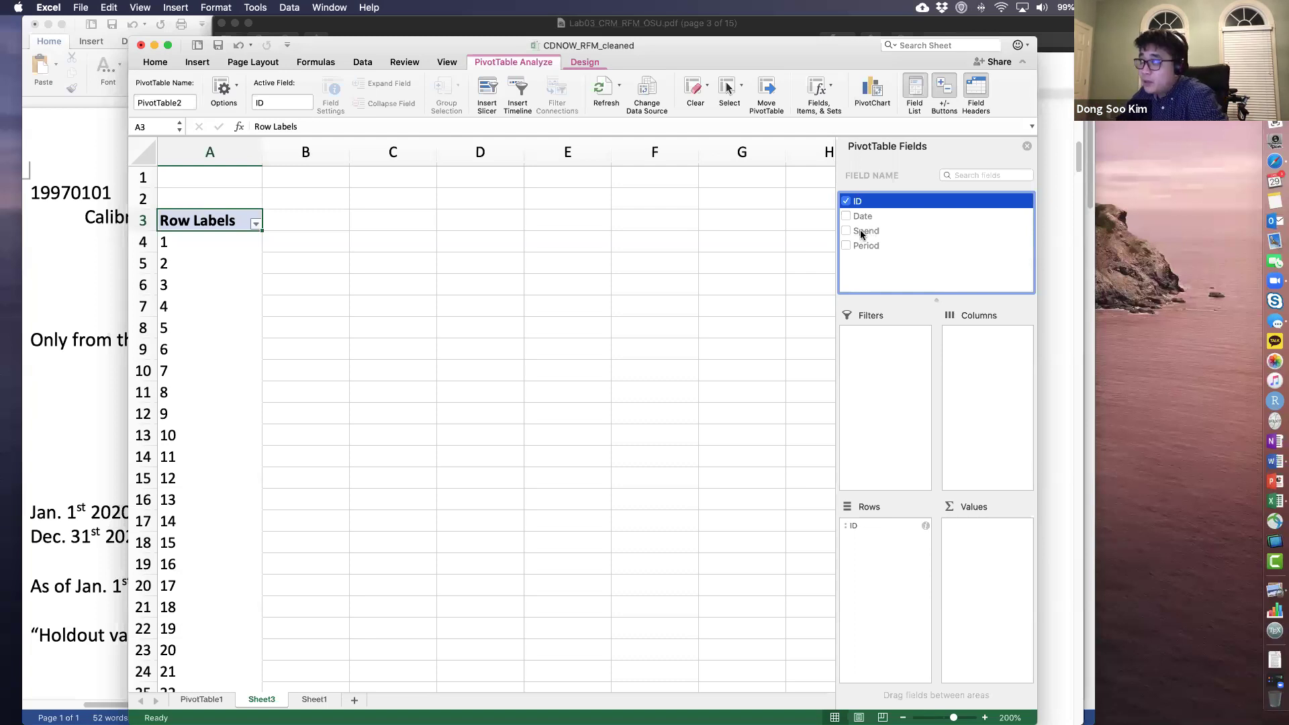
pyautogui.moveTo(861, 232); pyautogui.dragTo(982, 534)
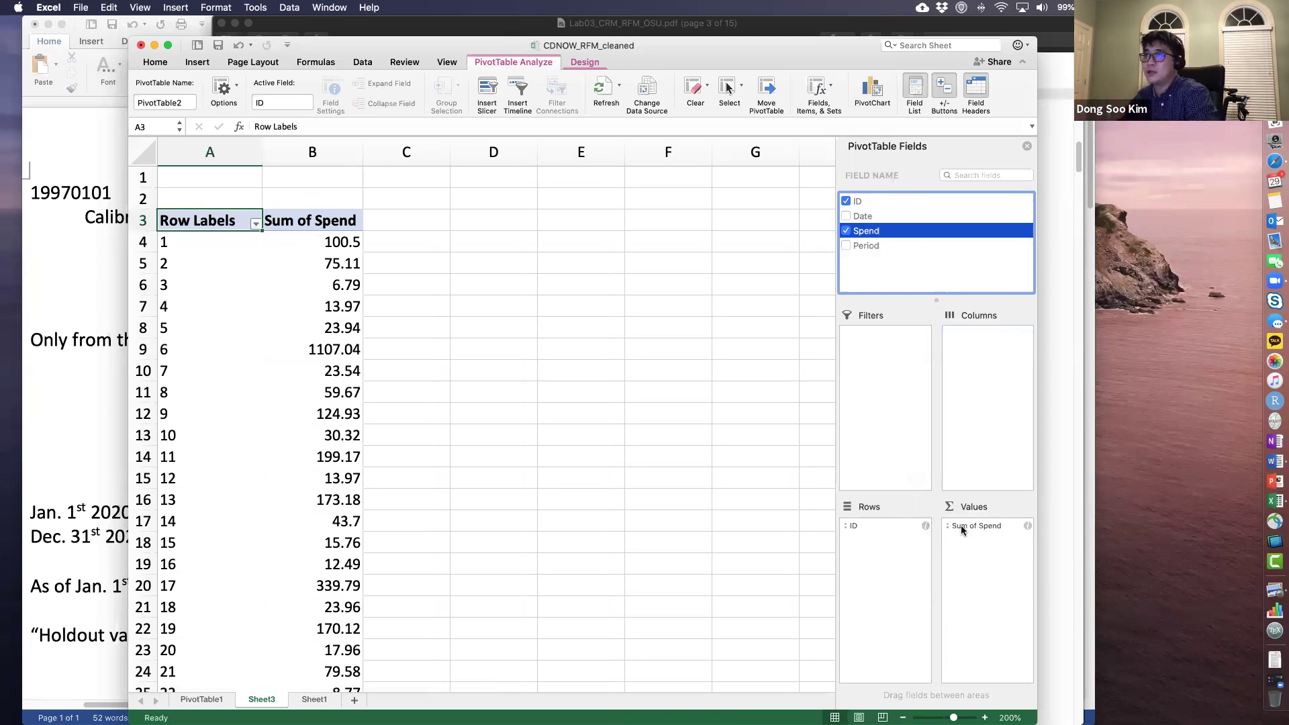
# Step: Examine the Sum of Spend values for IDs 1 and 6 and go back up the ID list to ID 1
pyautogui.click(301, 242)
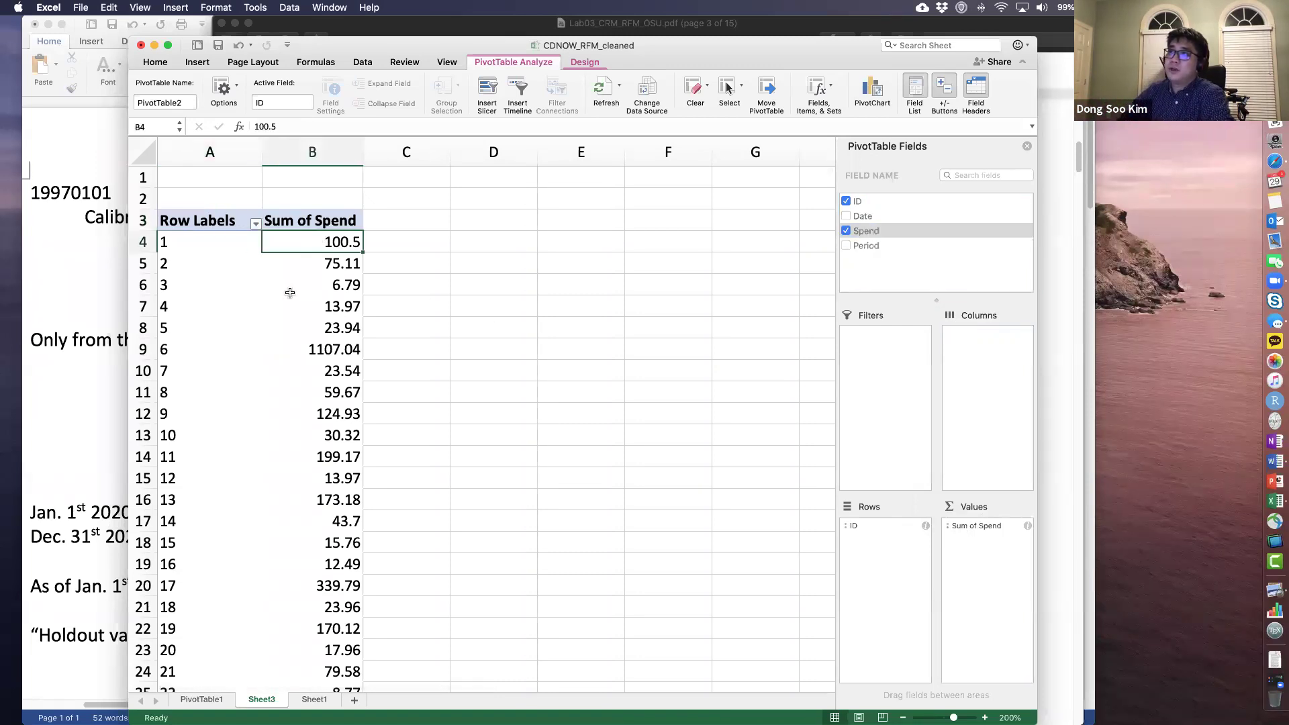
pyautogui.press('Left')
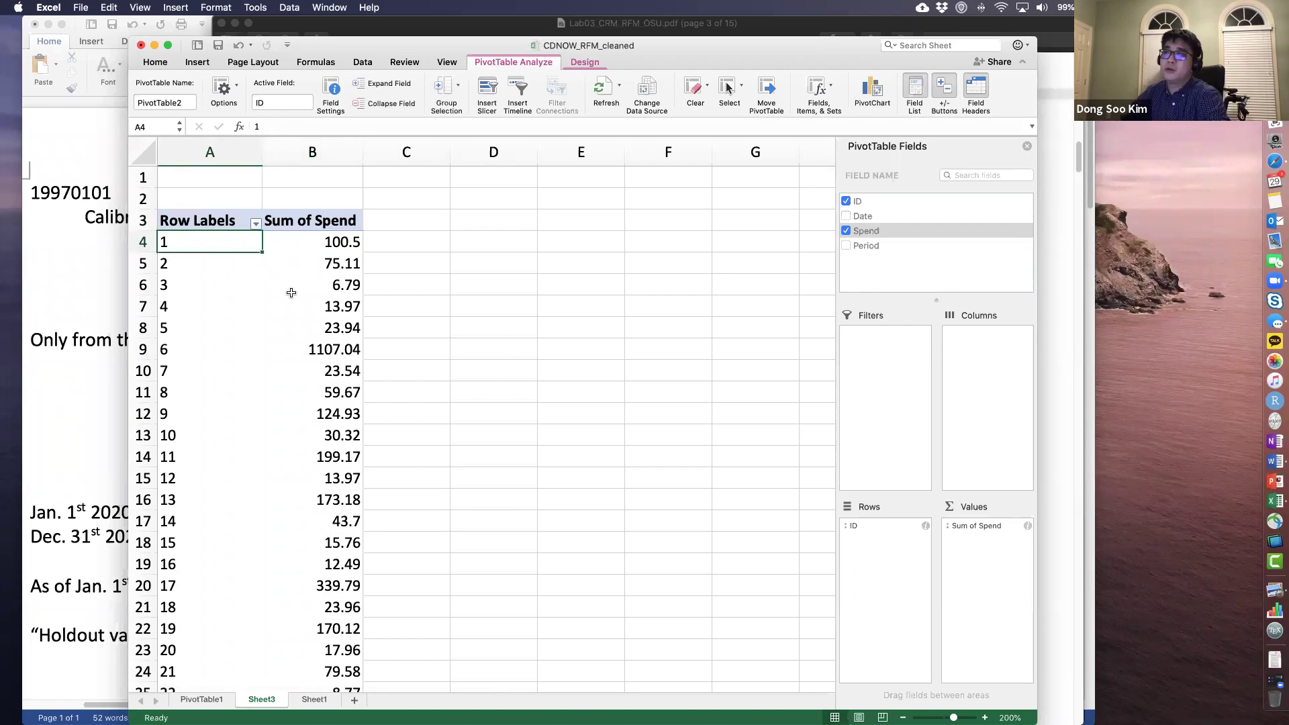
pyautogui.click(323, 255)
pyautogui.click(197, 356)
pyautogui.press('Right')
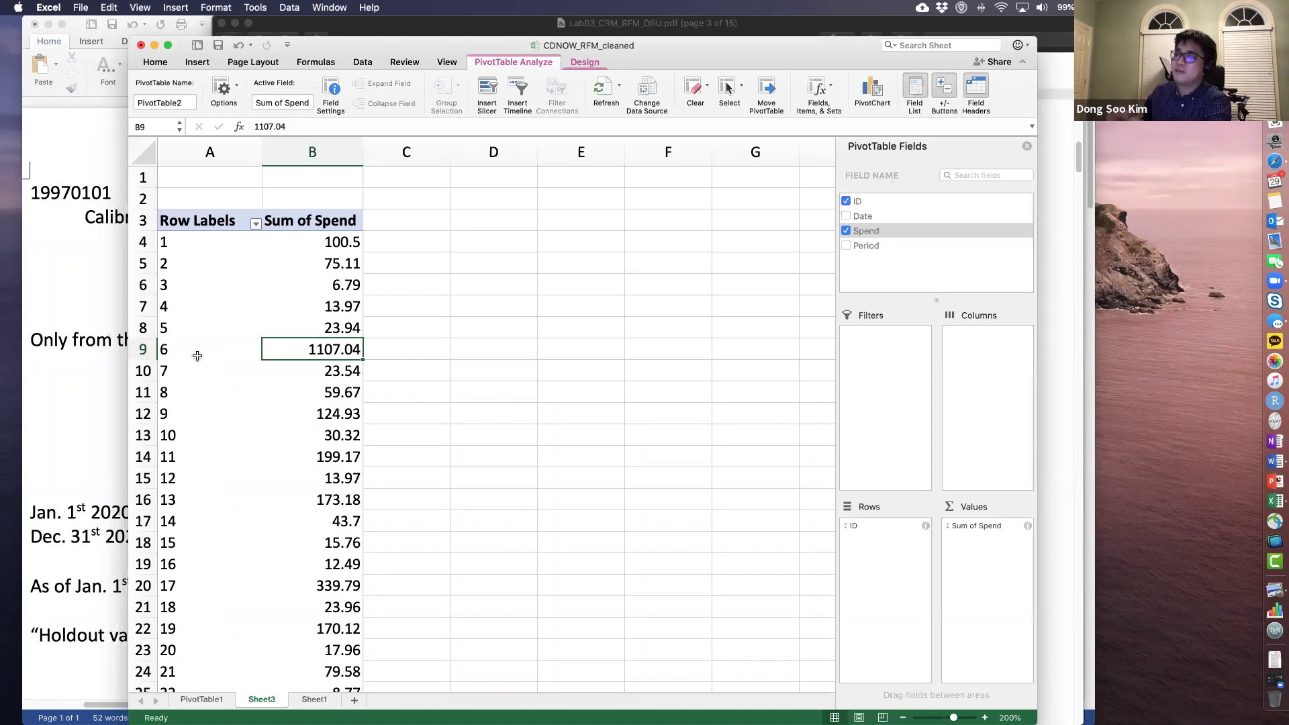
pyautogui.click(195, 354)
pyautogui.press('Up')
pyautogui.press('Up')
pyautogui.press('Up')
pyautogui.press('Up')
pyautogui.press('Up')
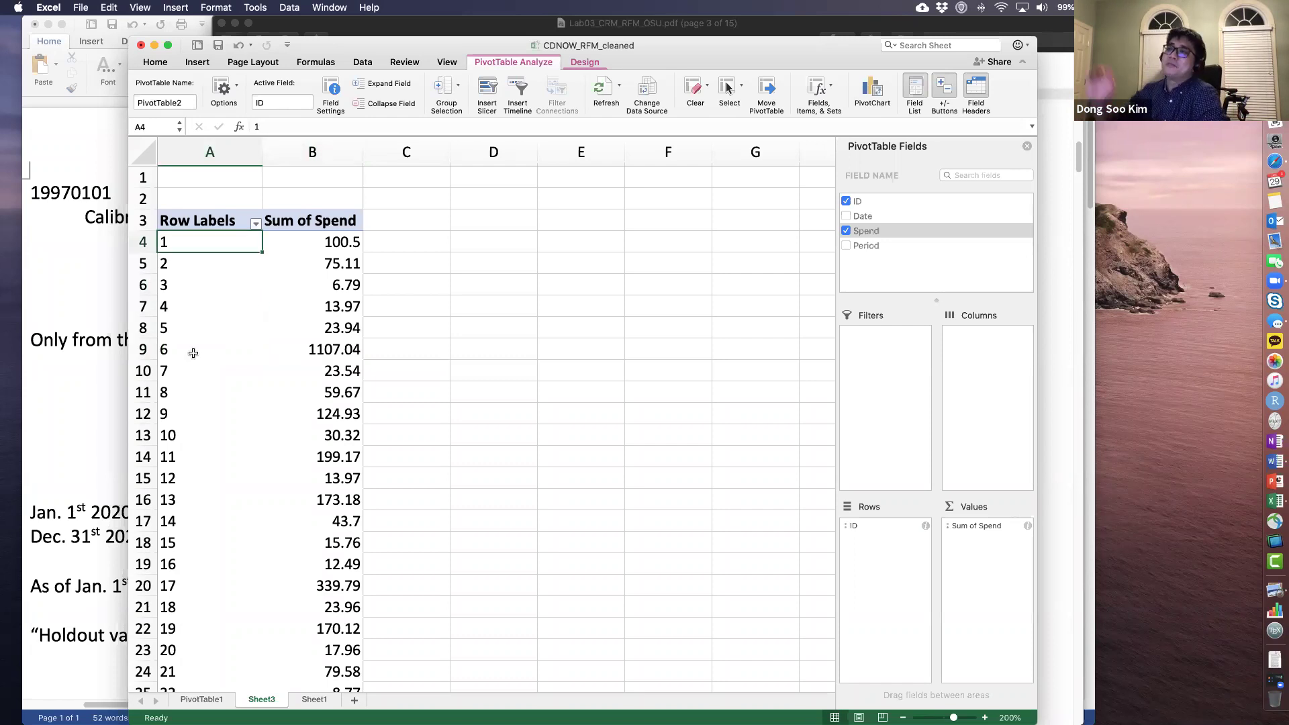
# Step: Add the Period field to the PivotTable's Columns area to split each ID's Sum of Spend by period
pyautogui.click(328, 249)
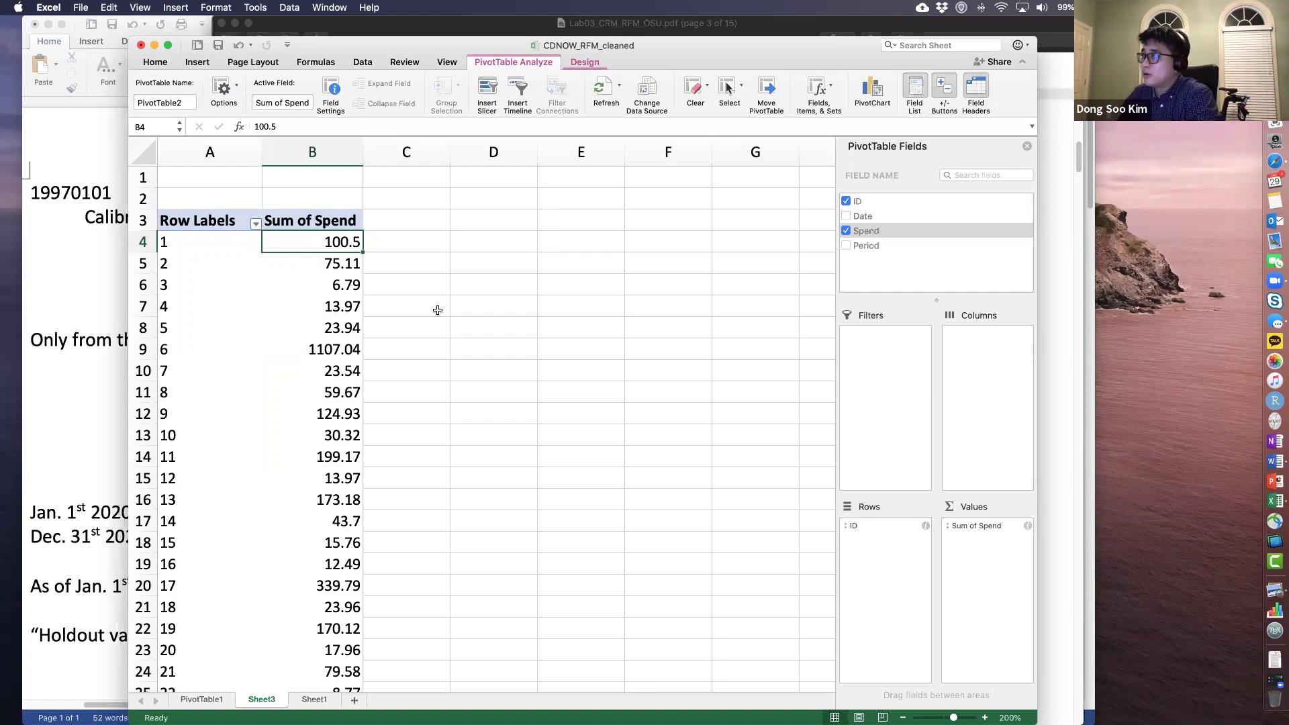
pyautogui.click(873, 248)
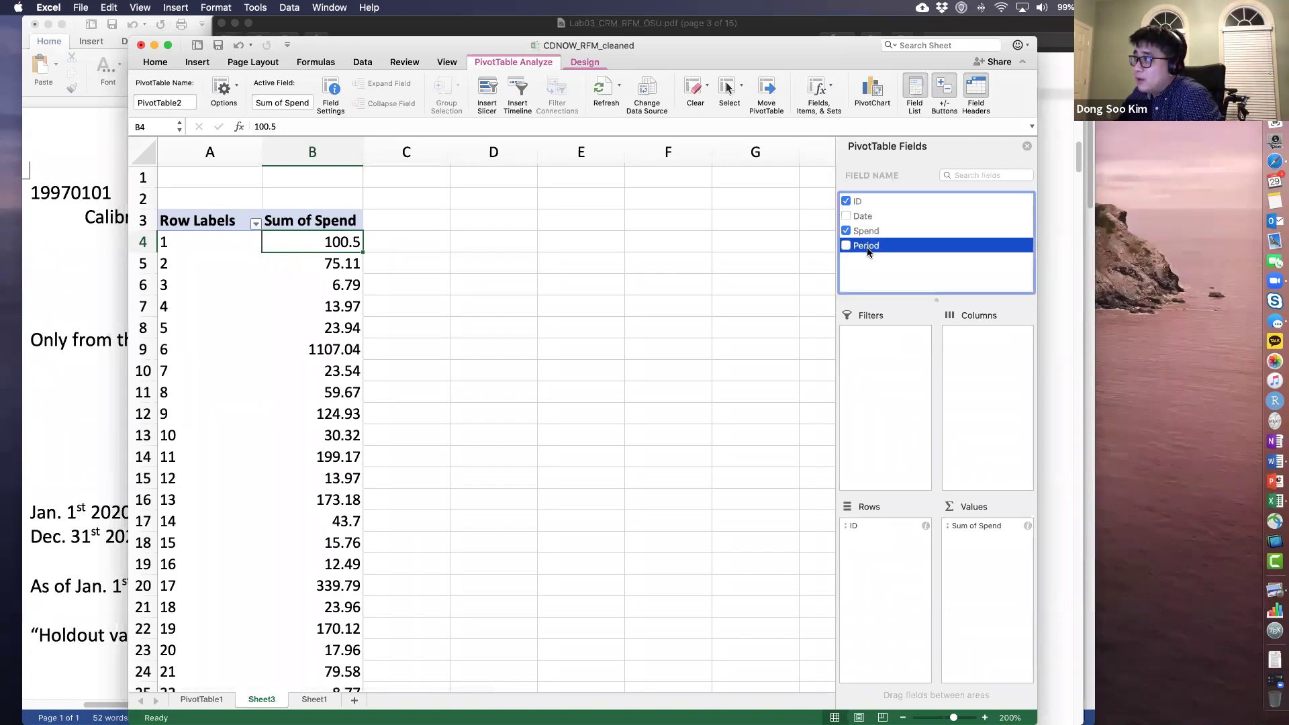
pyautogui.moveTo(865, 250); pyautogui.dragTo(989, 341)
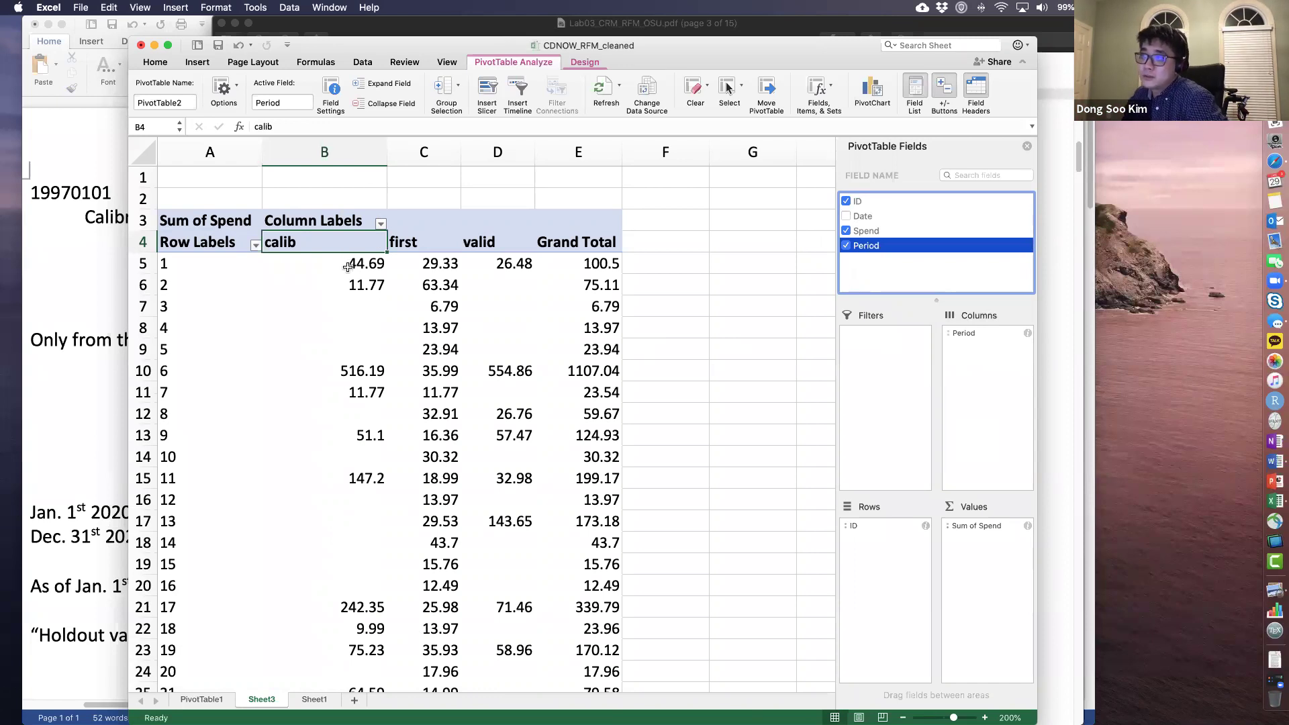
# Step: Examine the calib, first and valid spending of IDs 1 and 6 in the PivotTable
pyautogui.click(249, 267)
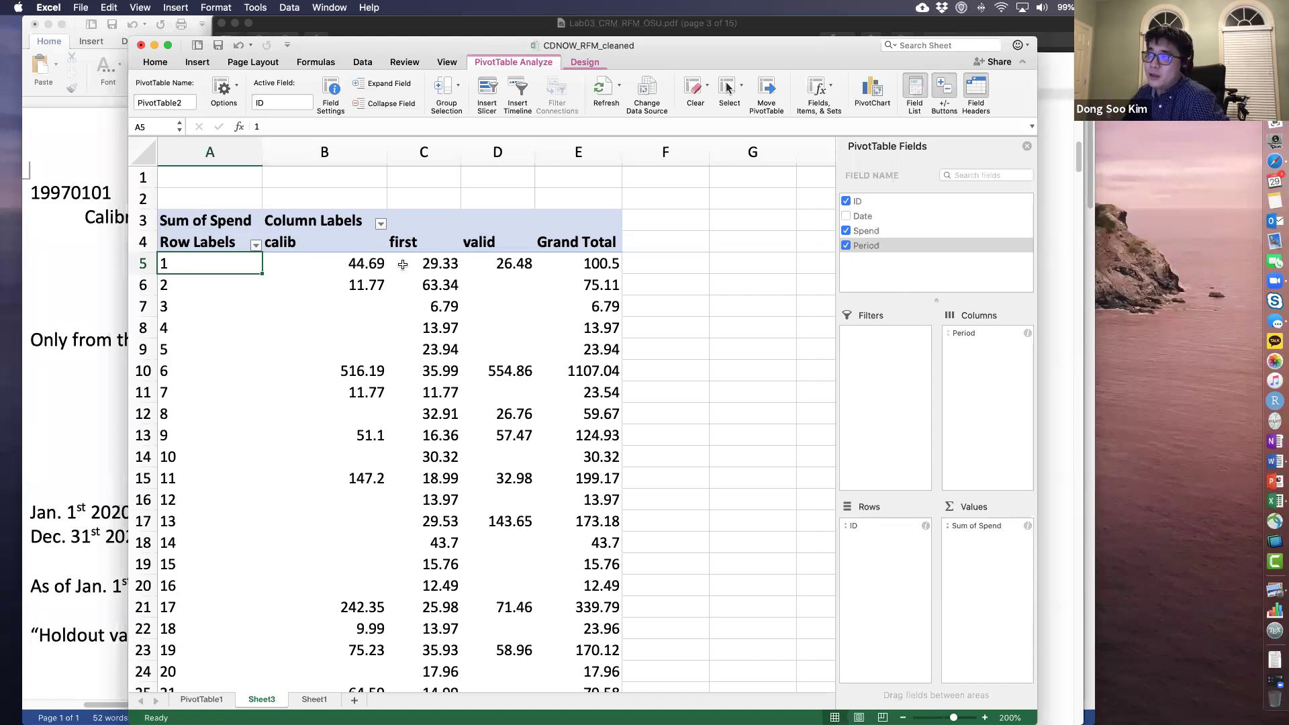
pyautogui.click(352, 266)
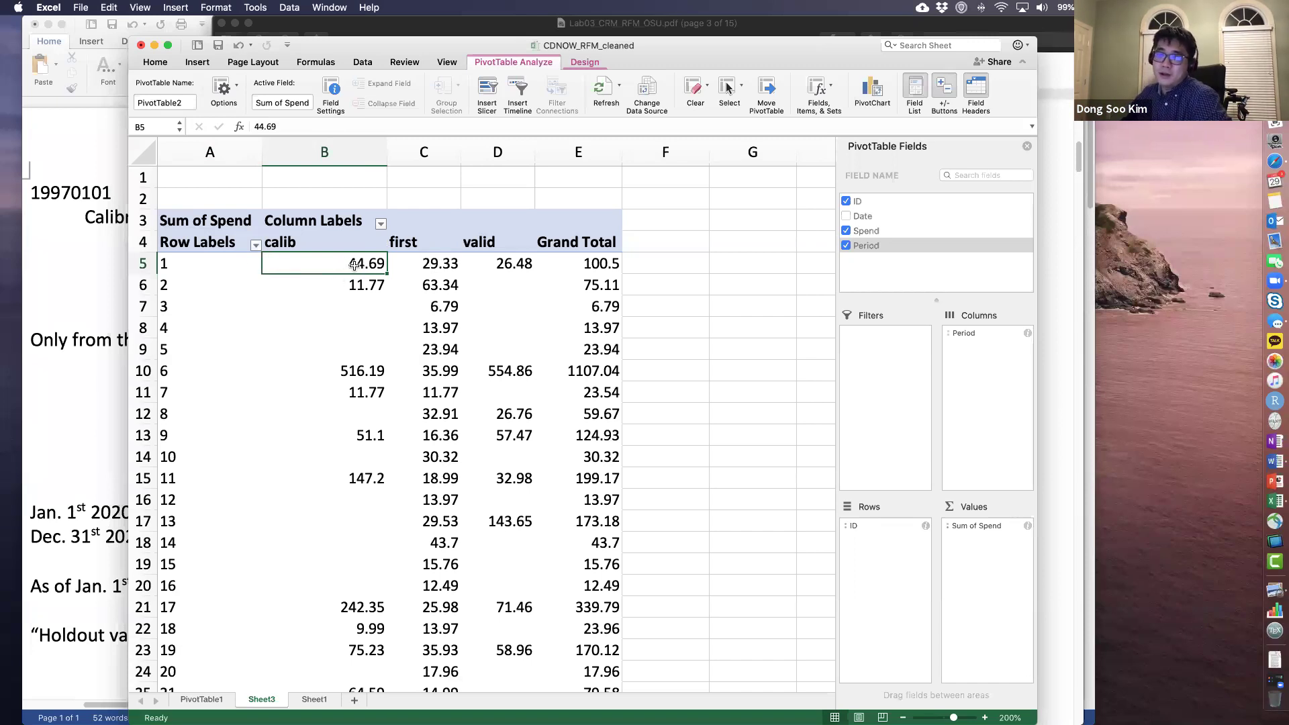
pyautogui.click(493, 269)
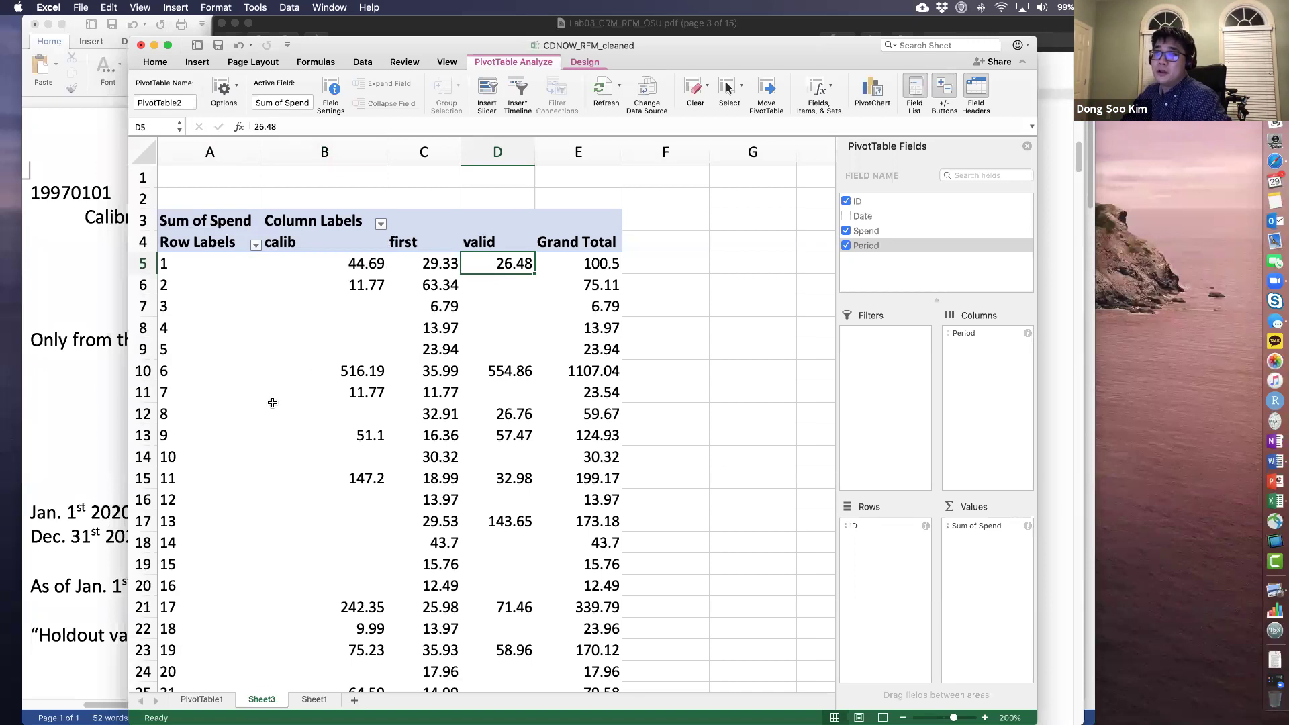
pyautogui.click(224, 376)
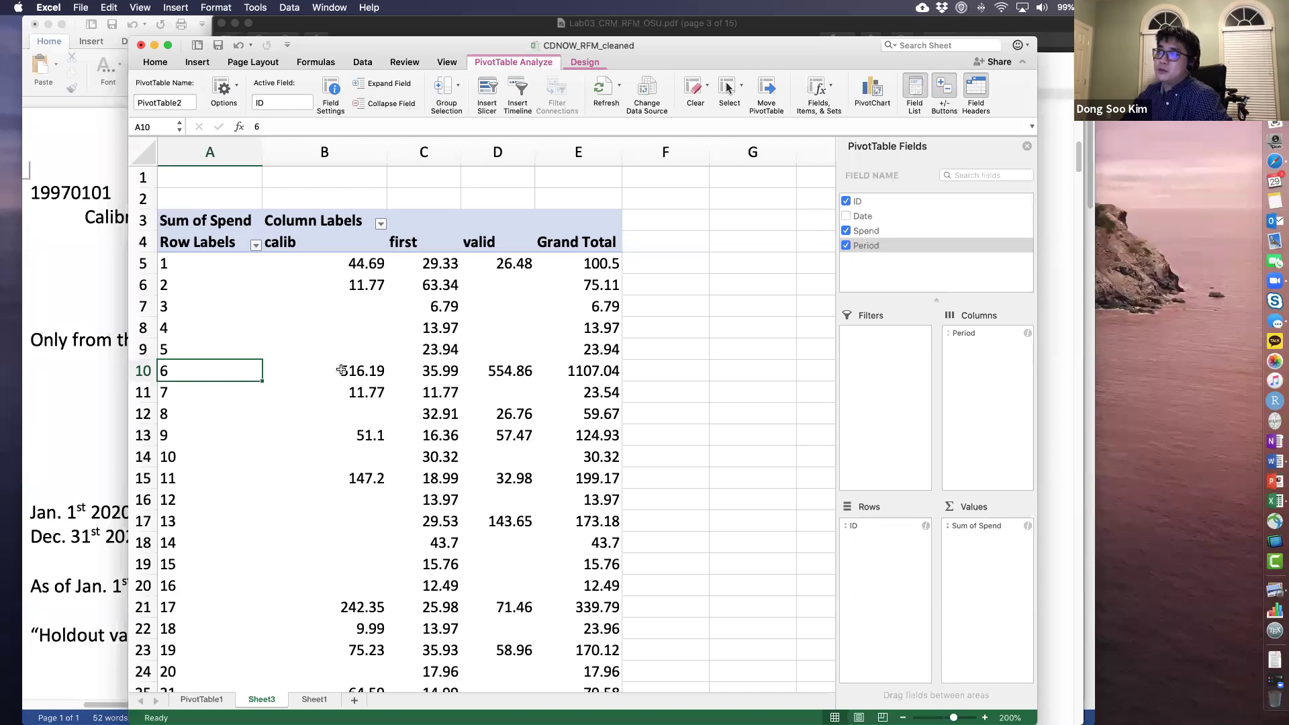
pyautogui.click(456, 372)
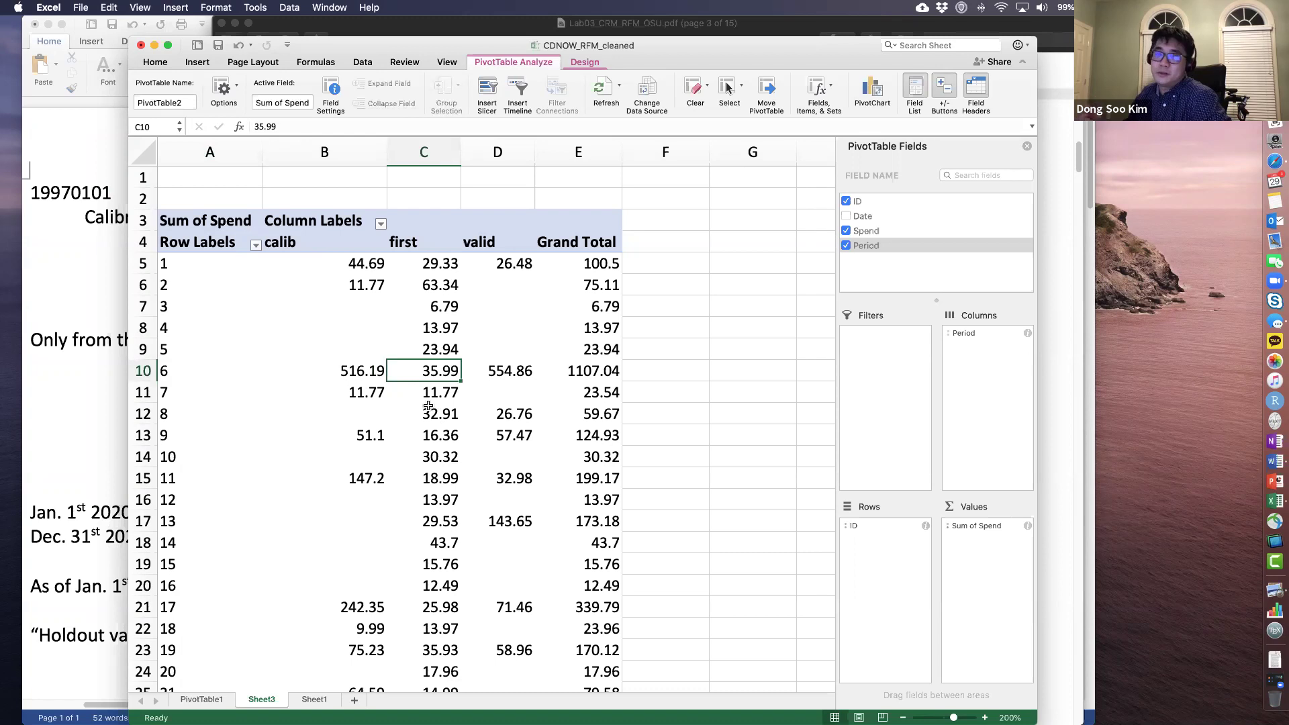
pyautogui.click(342, 373)
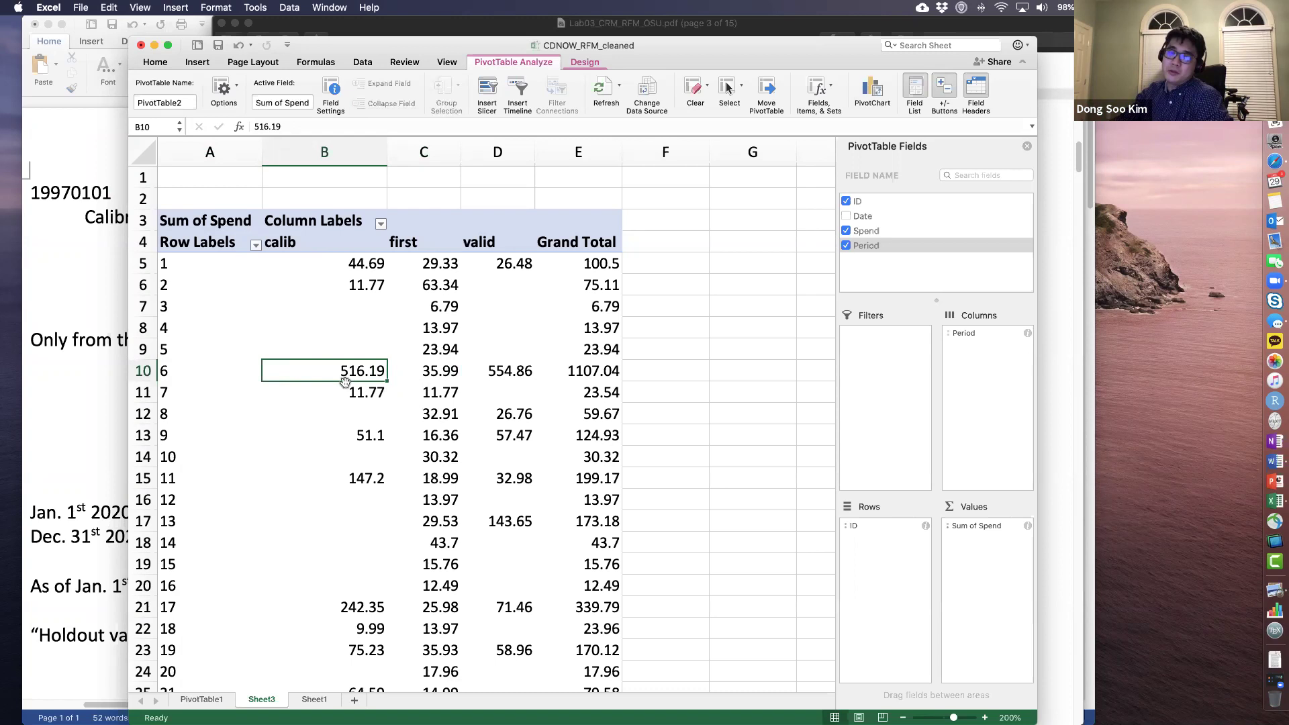
pyautogui.click(503, 373)
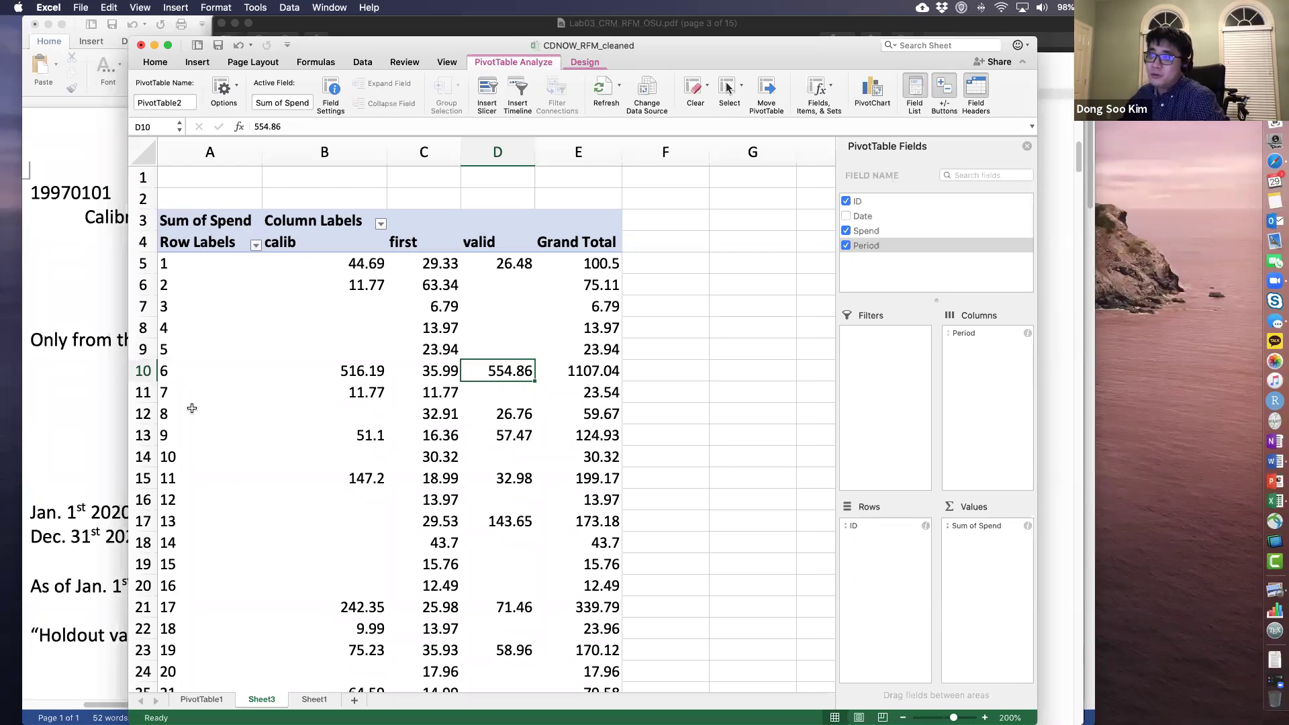
# Step: Compare the calib spending column with the valid spending column across the first customer IDs
pyautogui.moveTo(356, 260); pyautogui.dragTo(338, 367)
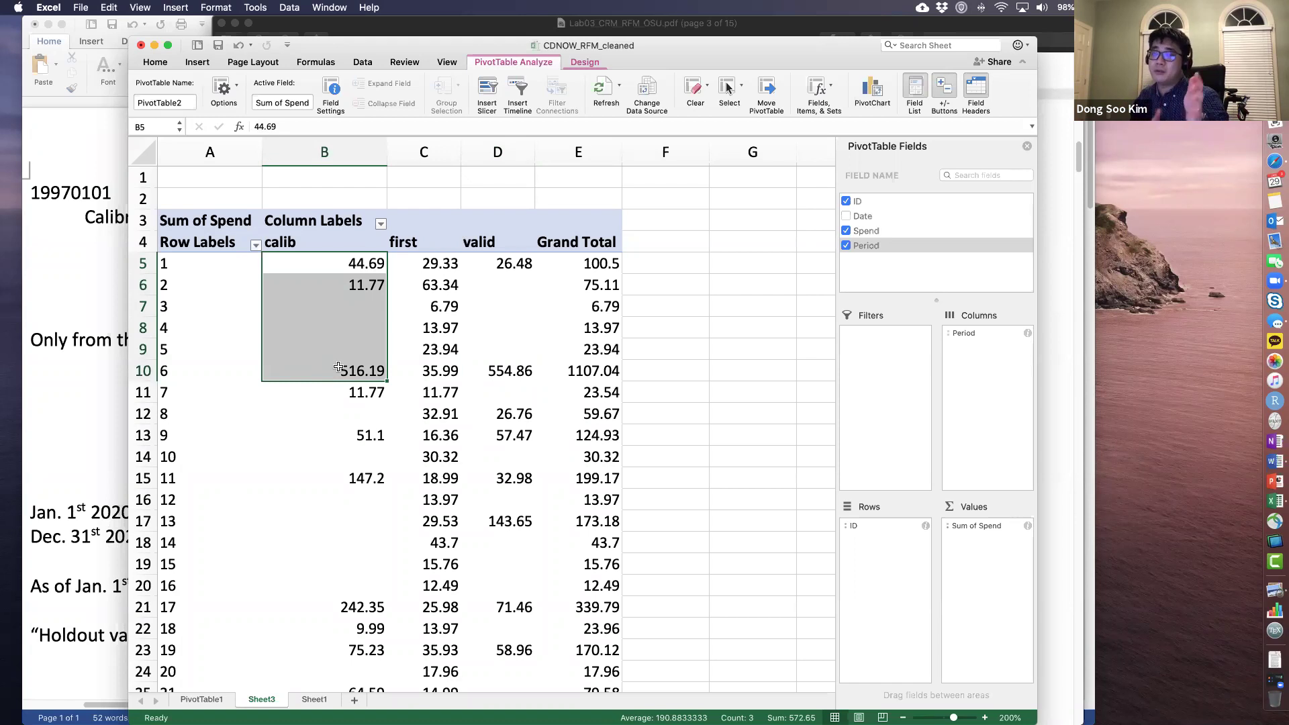
pyautogui.moveTo(494, 266); pyautogui.dragTo(490, 409)
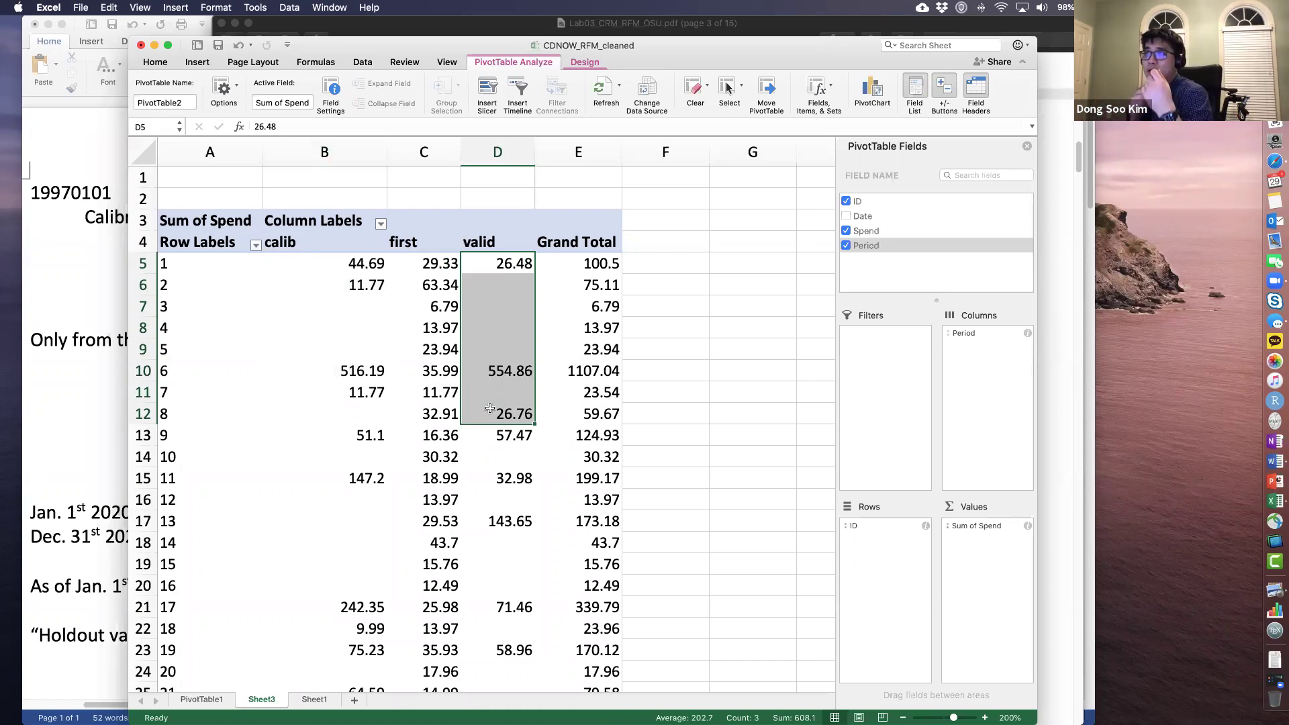
pyautogui.click(343, 263)
pyautogui.moveTo(344, 263); pyautogui.dragTo(330, 548)
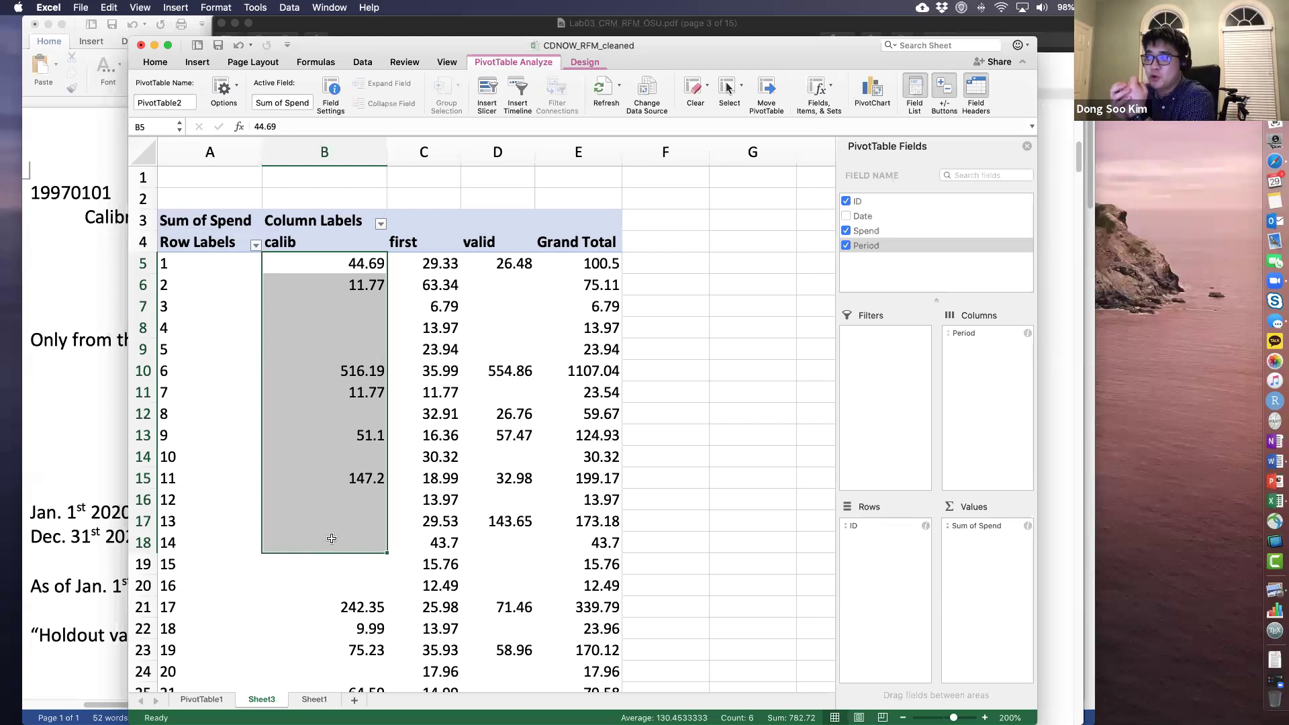
pyautogui.moveTo(497, 272); pyautogui.dragTo(496, 476)
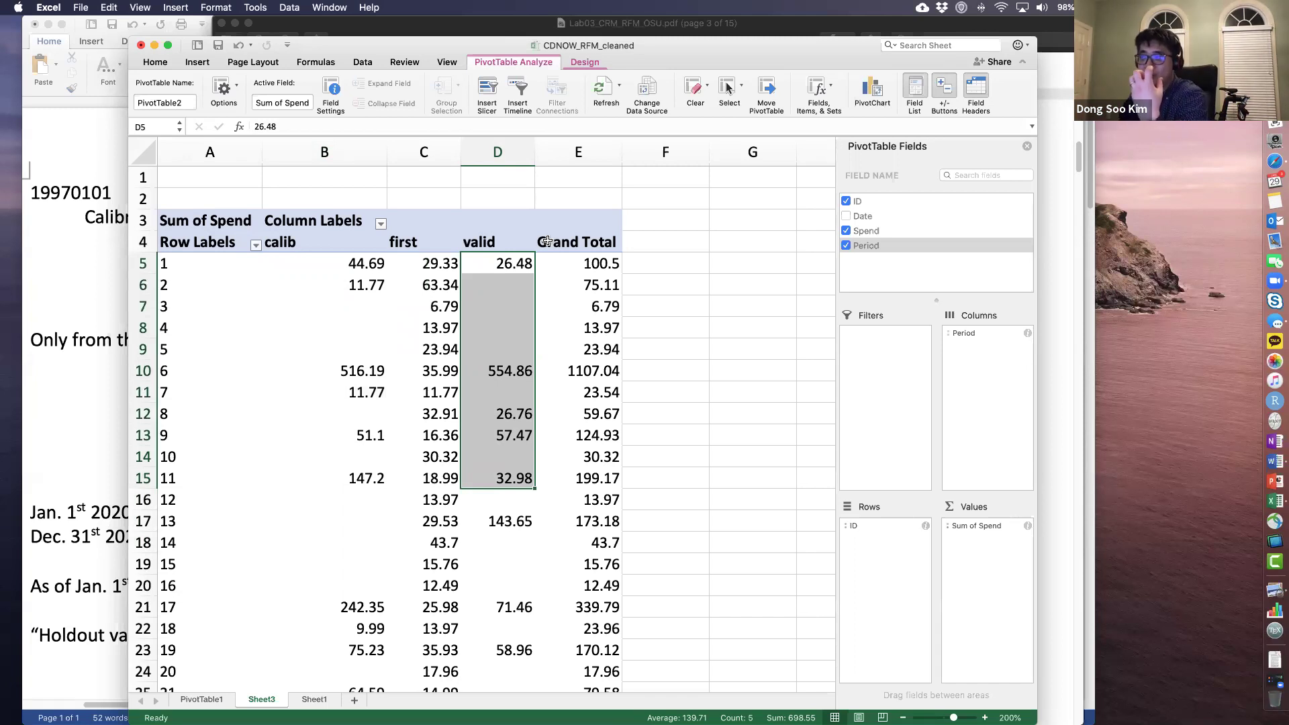
pyautogui.moveTo(336, 265); pyautogui.dragTo(335, 477)
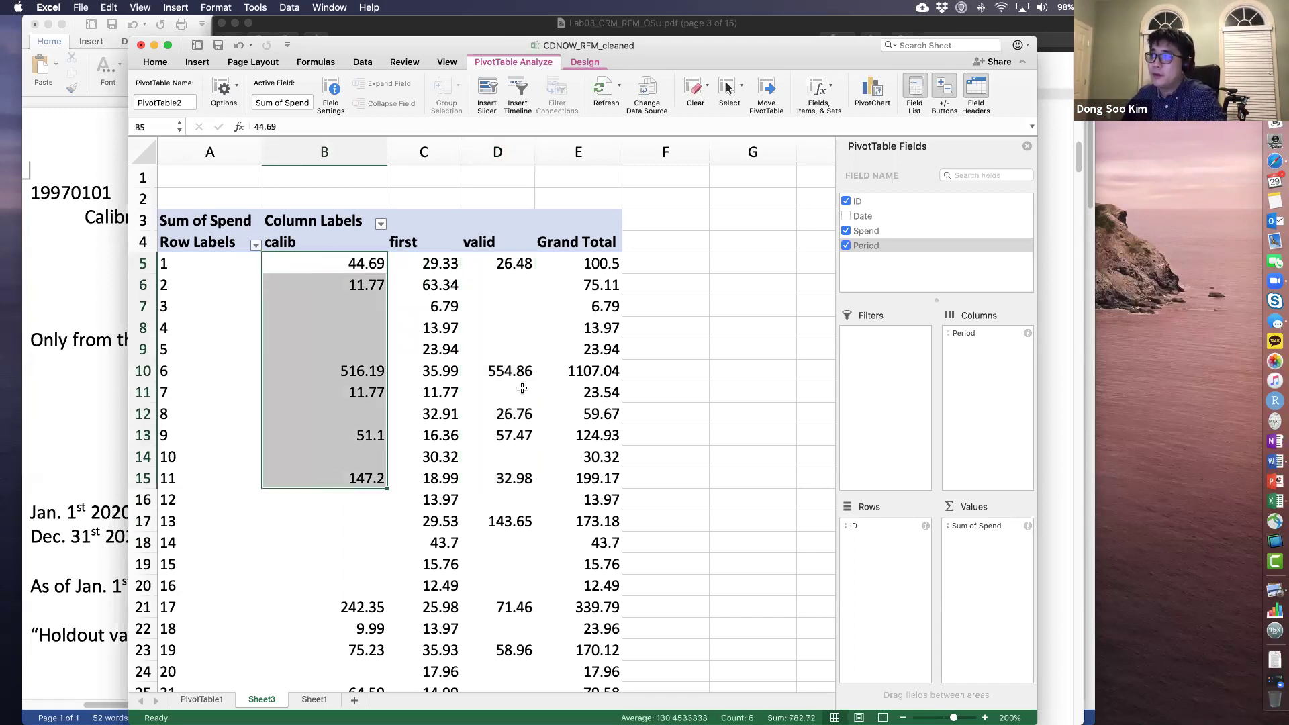
pyautogui.click(502, 370)
pyautogui.moveTo(506, 265); pyautogui.dragTo(491, 443)
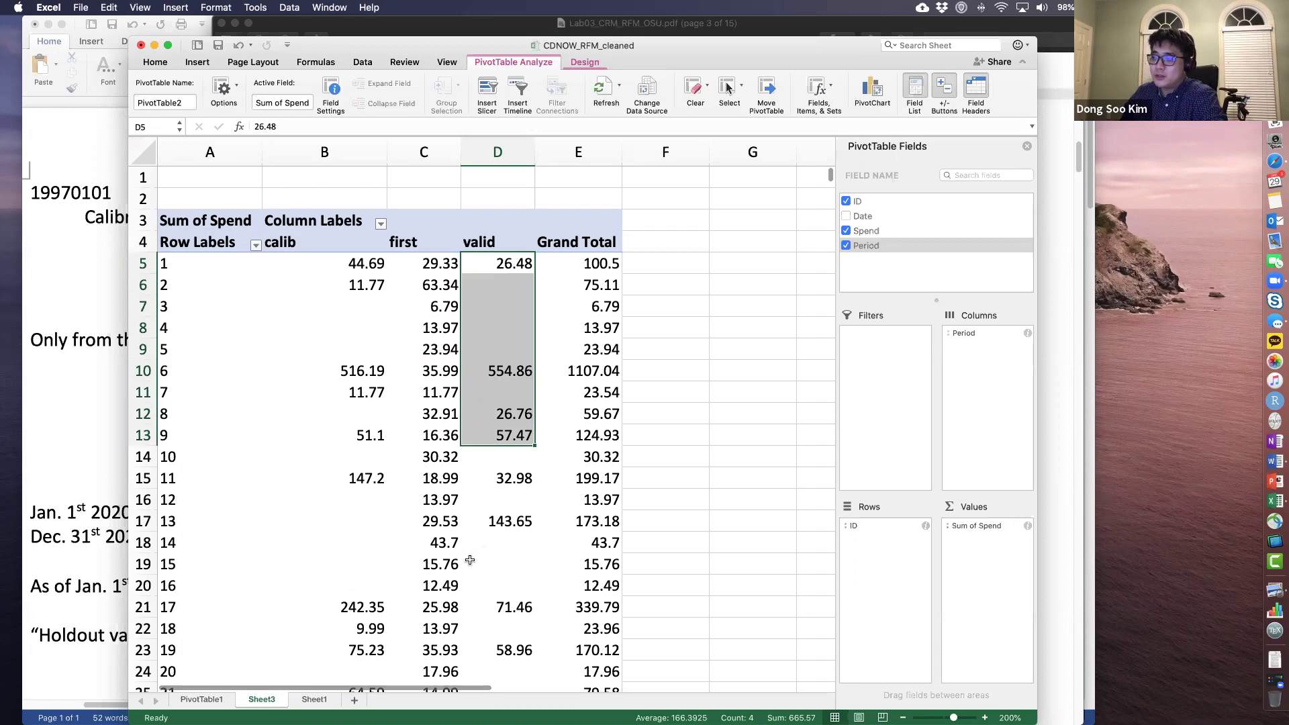
pyautogui.click(497, 521)
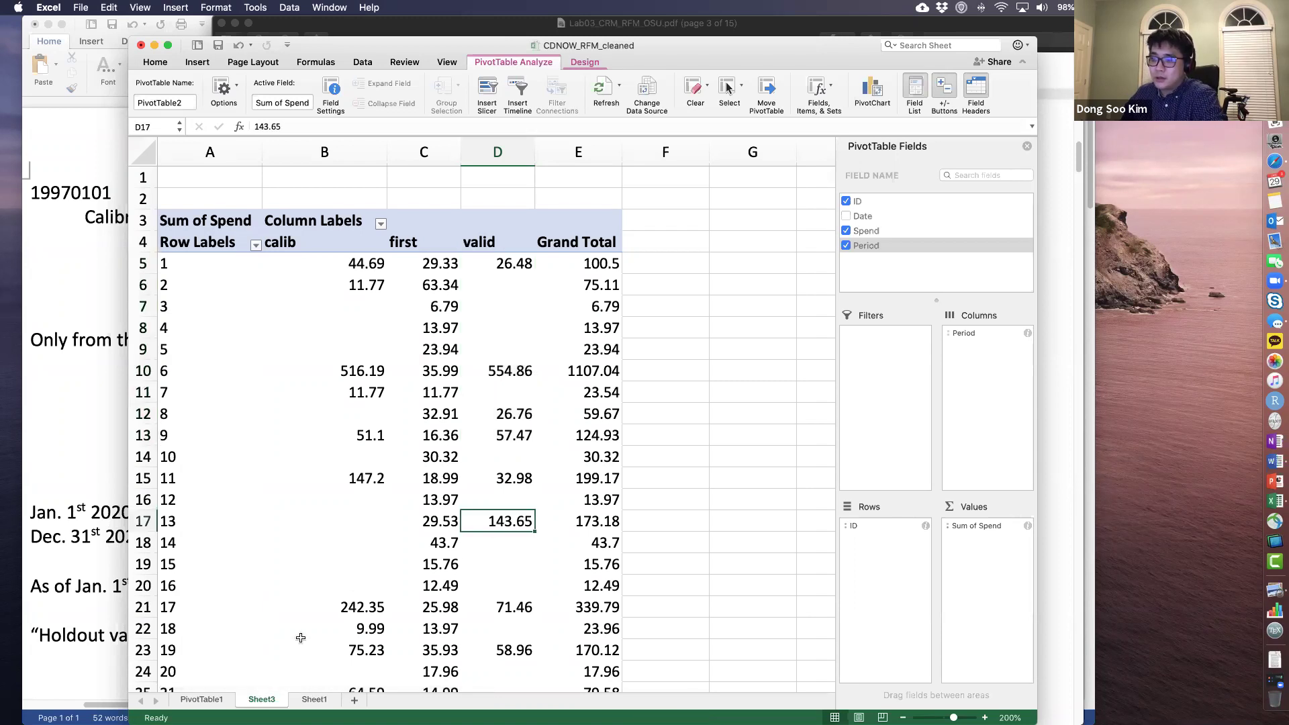
# Step: Rename the Sheet3 worksheet as PivotTable2
pyautogui.doubleClick(263, 700)
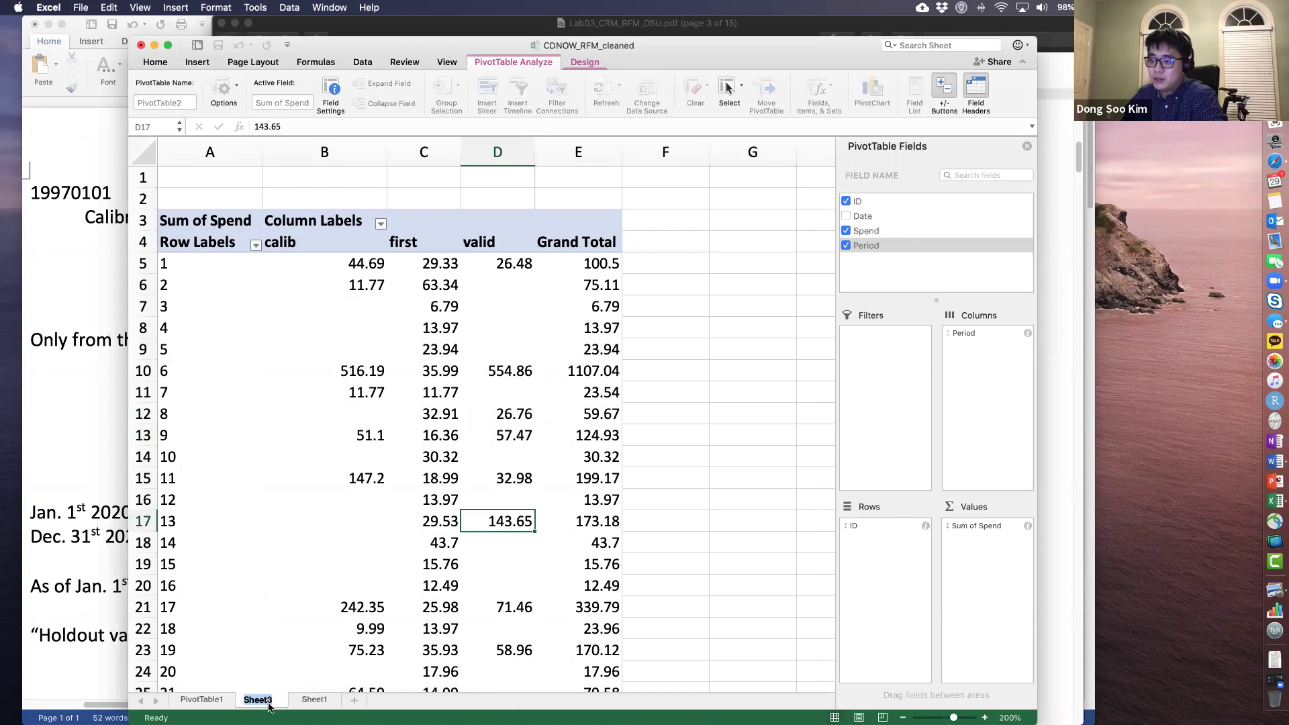
pyautogui.write('PivotTable2')
pyautogui.press('Return')
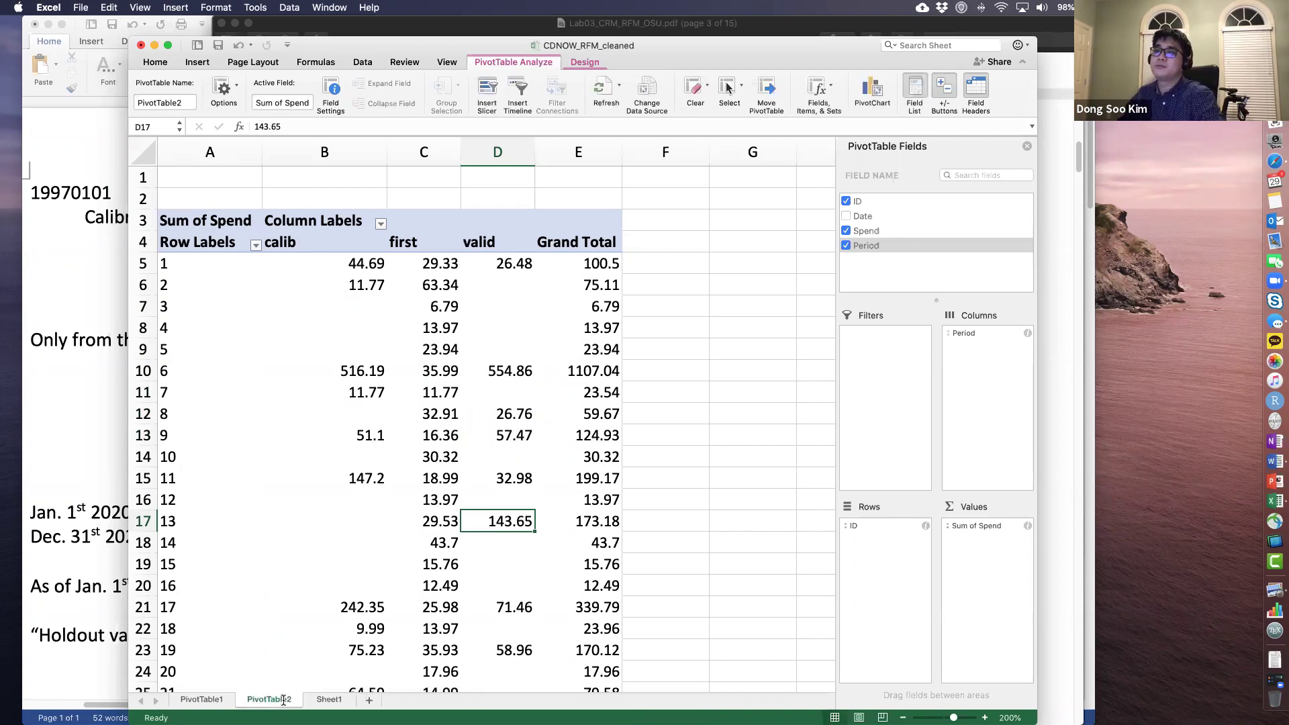
# Step: Switch to the lab PDF in Preview and read the worksheet renaming and saving instructions at the end of page 3
pyautogui.press('super+Tab')
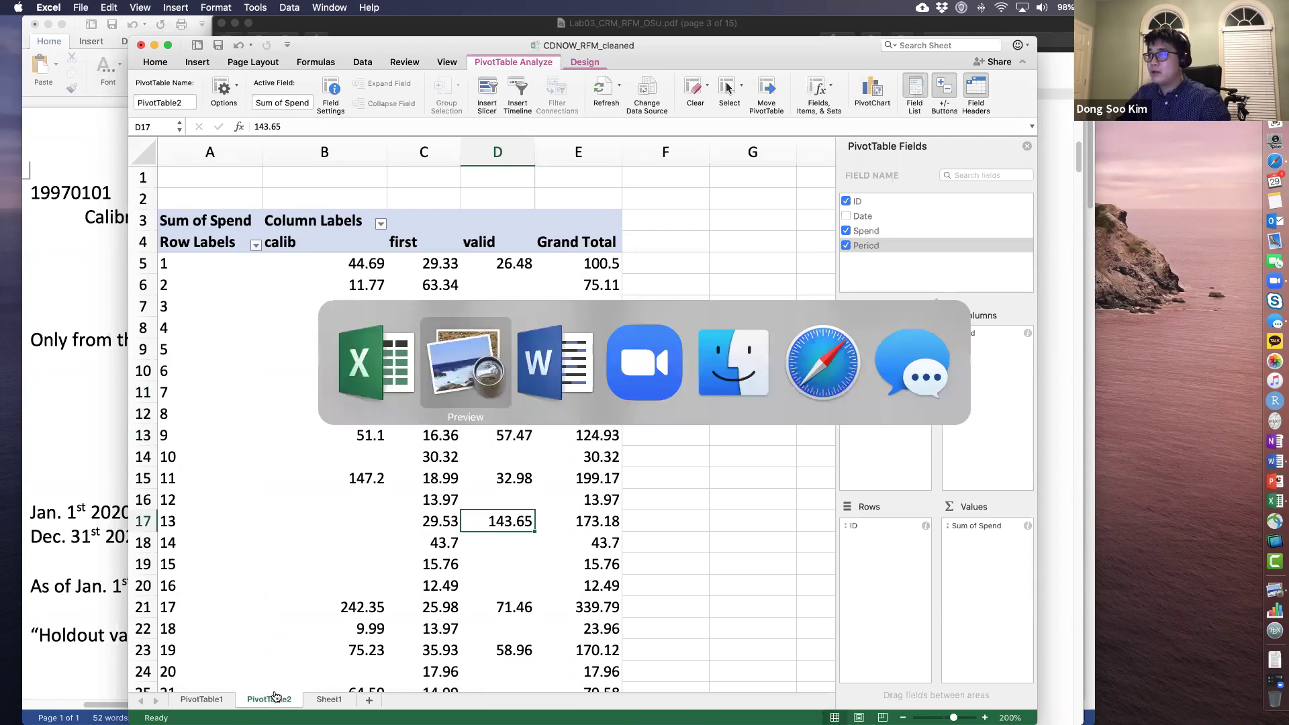
pyautogui.scroll(-10, 531, 510)
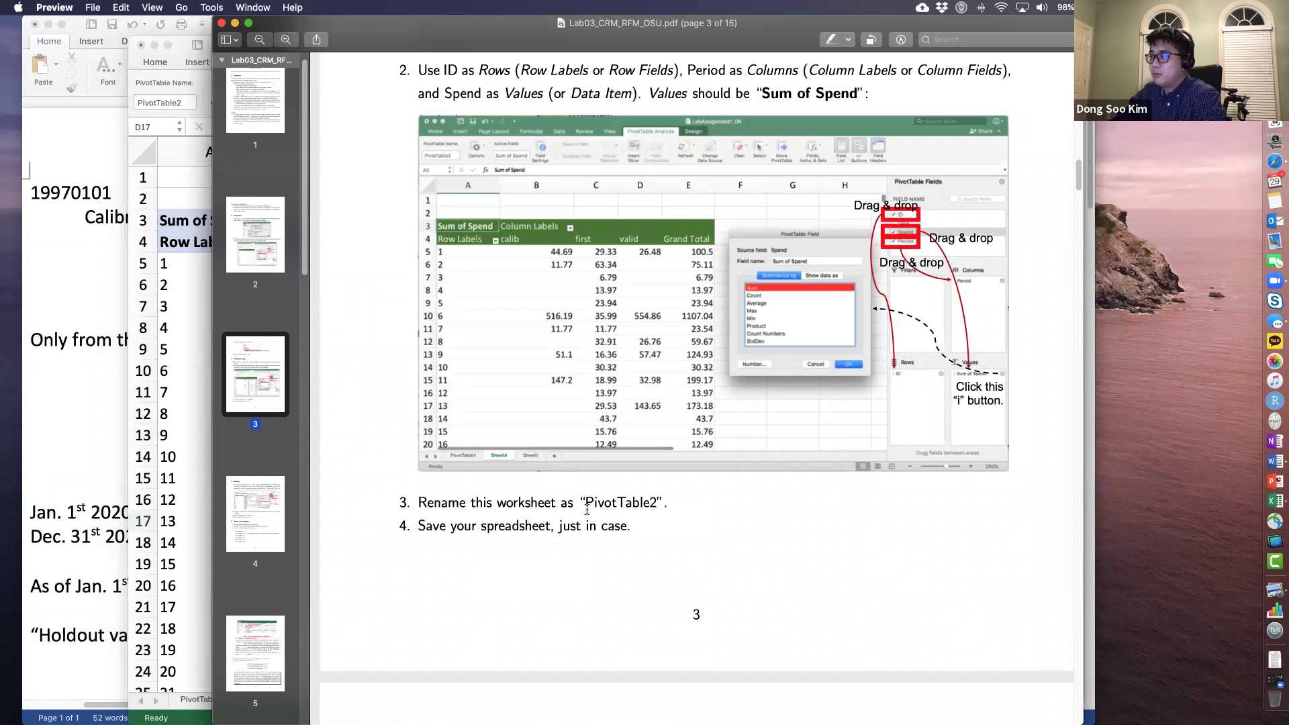
pyautogui.moveTo(573, 504); pyautogui.dragTo(617, 514)
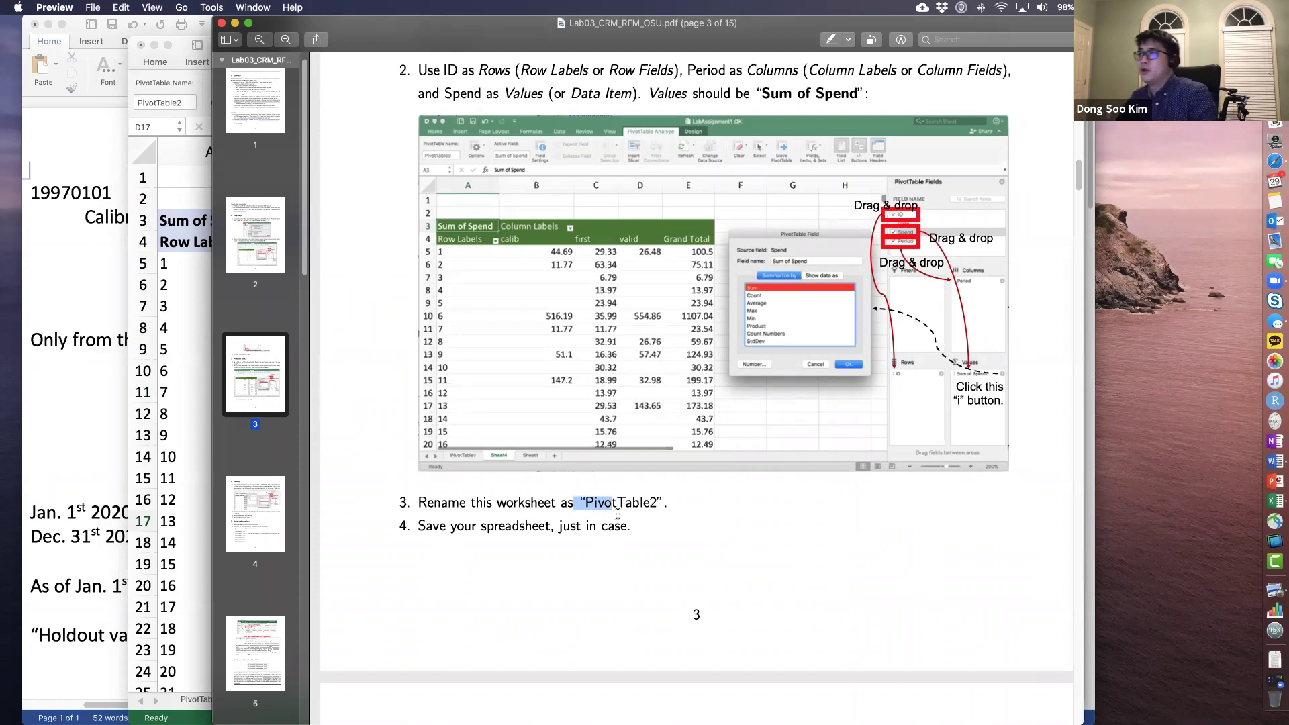
# Step: Return to the Excel workbook and start a new PivotTable from the Sheet1 range A1:D6697
pyautogui.press('super+Tab')
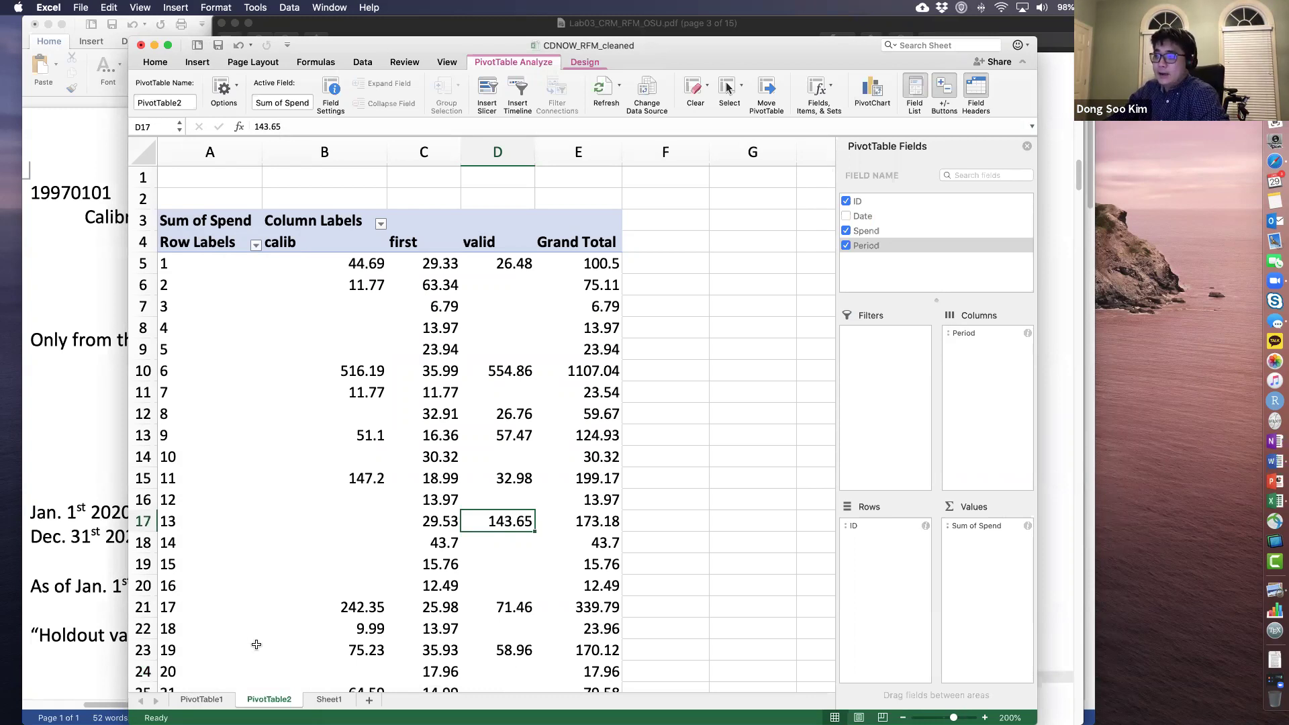
pyautogui.click(329, 699)
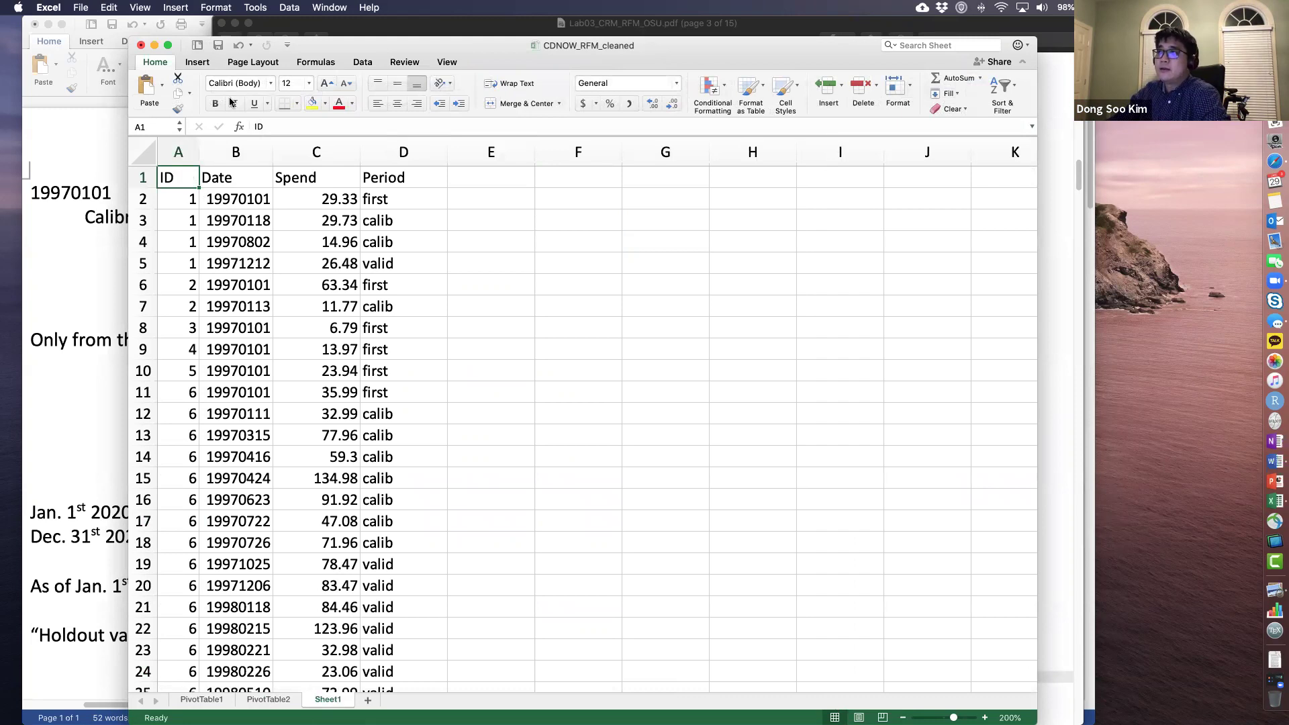
pyautogui.click(197, 62)
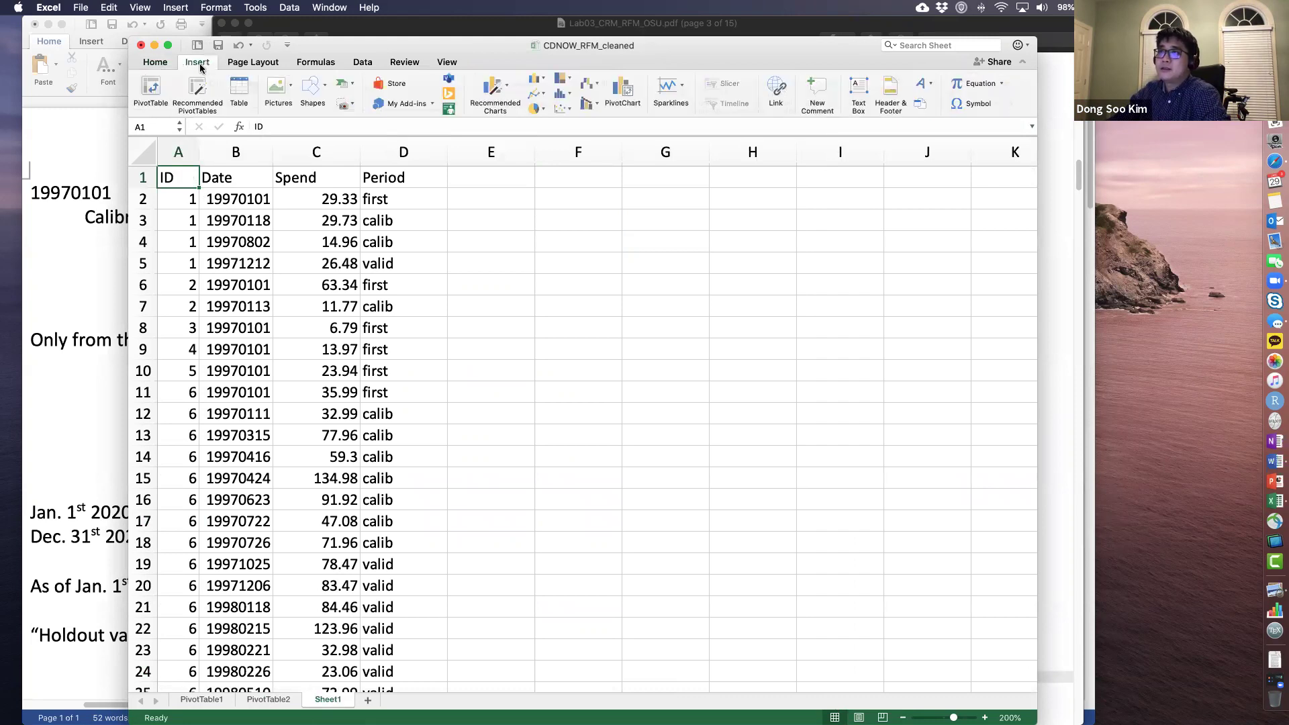
pyautogui.click(149, 94)
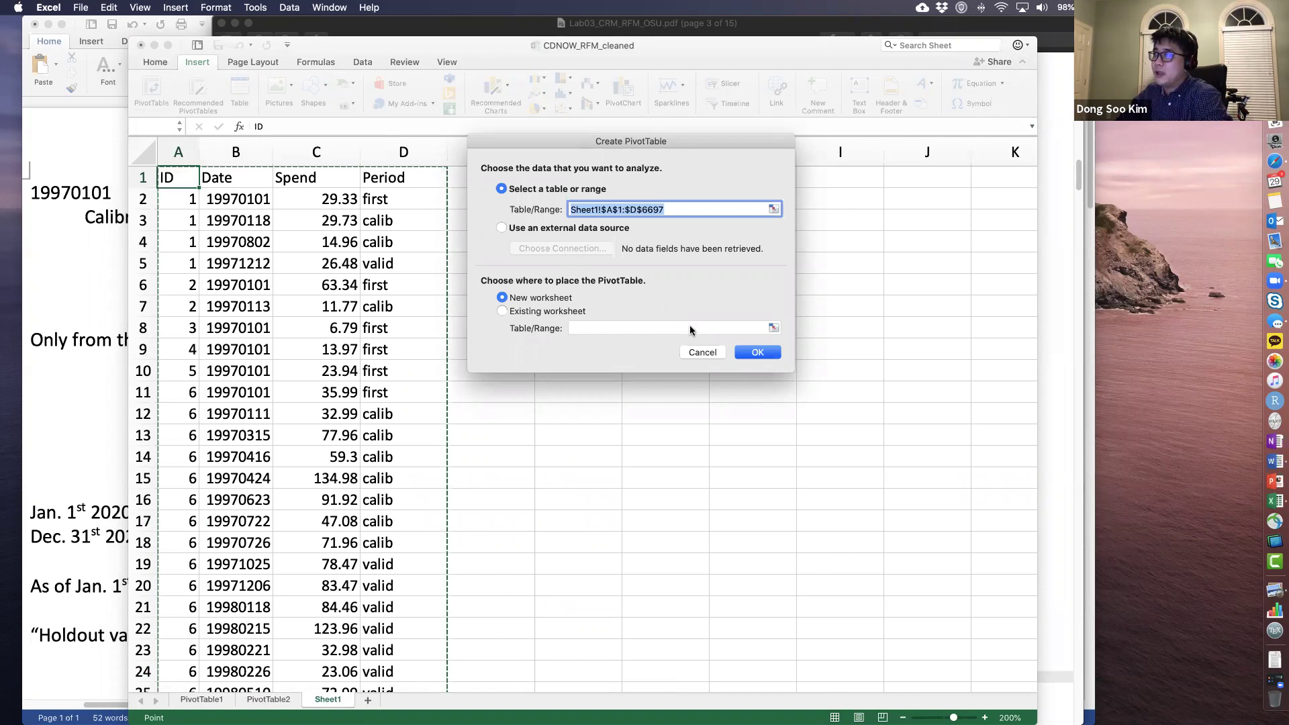
# Step: Create a PivotTable from Sheet1!$A$1:$D$6697 on a new worksheet and zoom that sheet to 200%
pyautogui.click(754, 353)
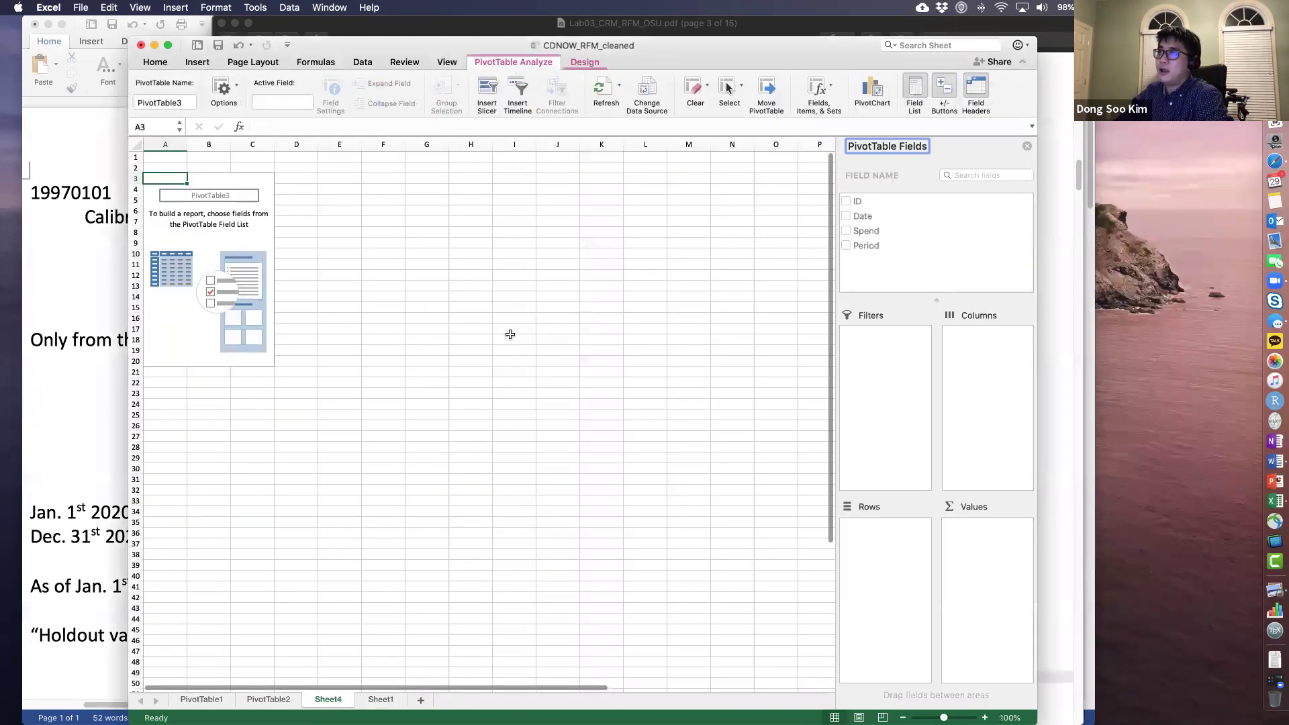
pyautogui.scroll(1, 669, 219)
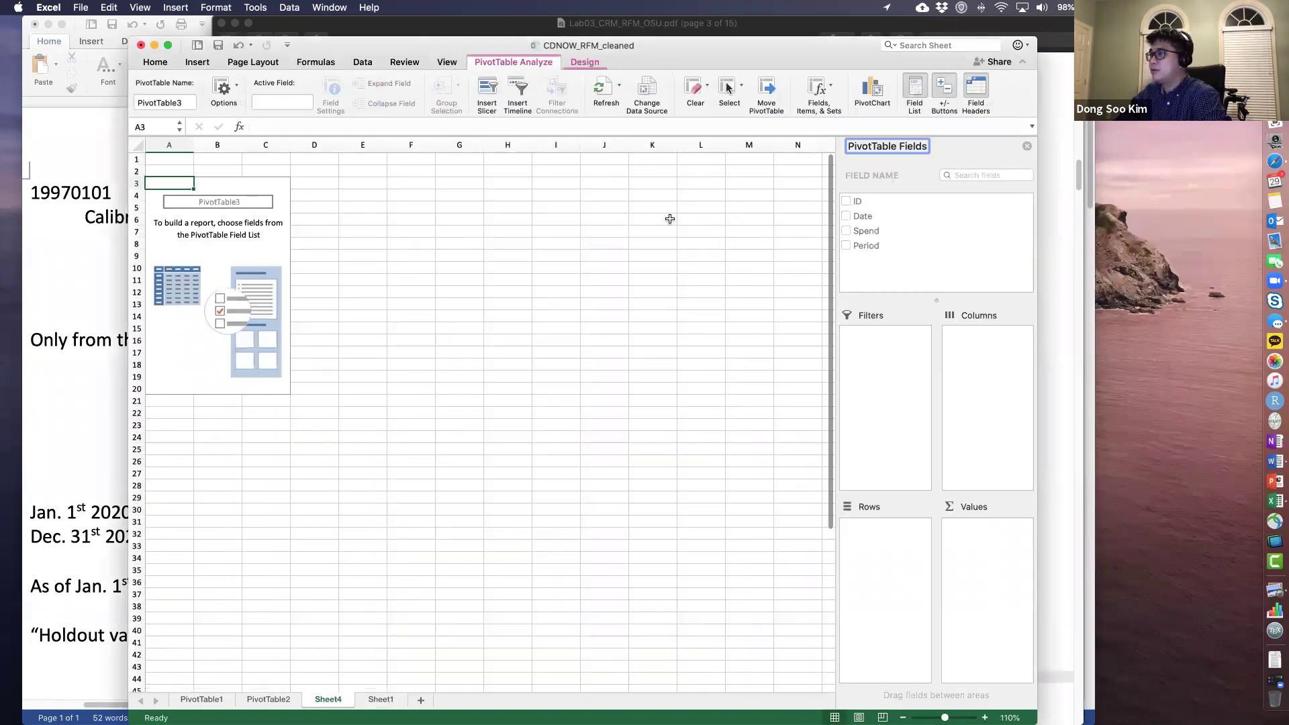
pyautogui.click(584, 189)
pyautogui.click(659, 336)
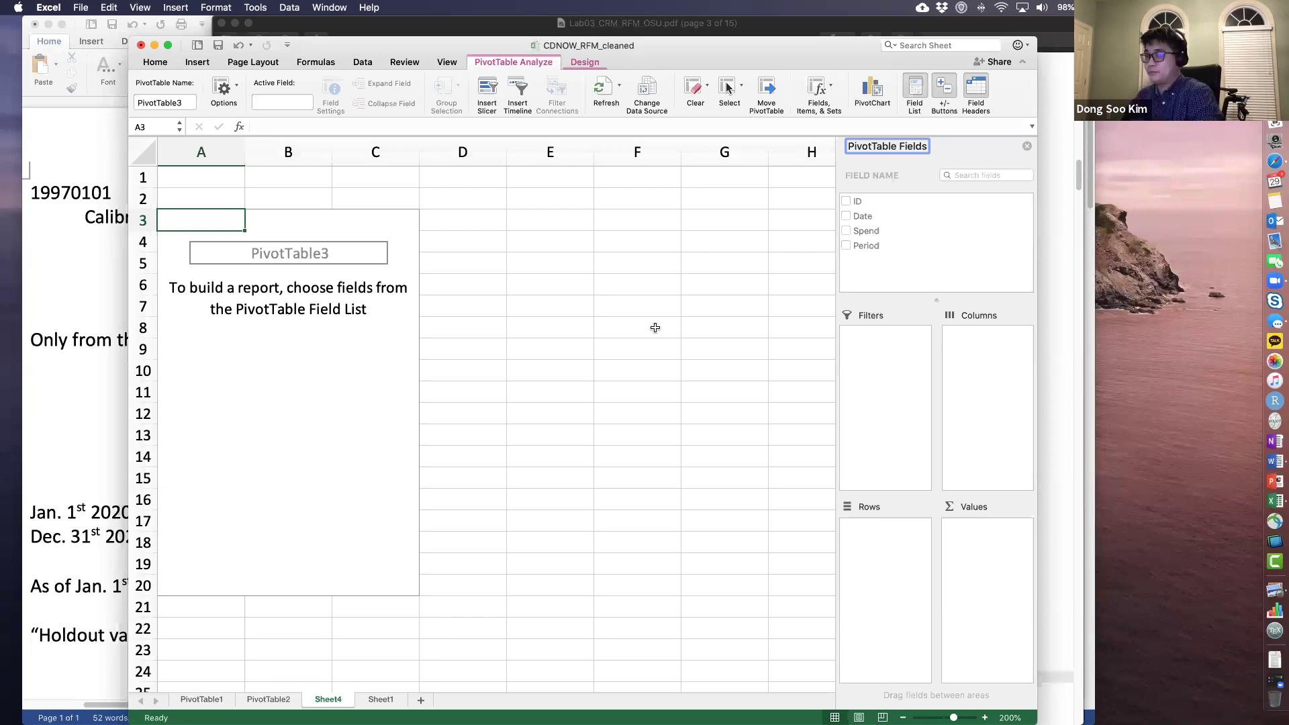
# Step: Switch to the Word notes to review the 2020 date-to-number examples, and return to the Excel workbook
pyautogui.click(113, 409)
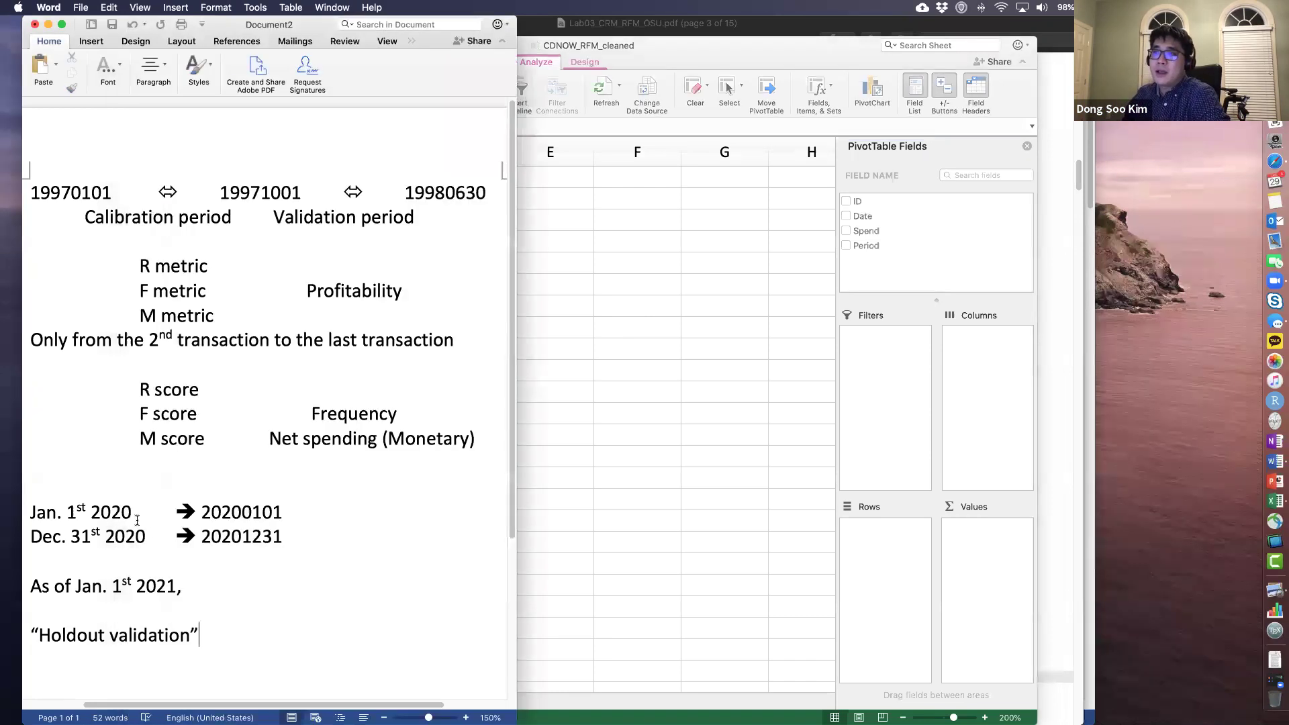
pyautogui.click(206, 536)
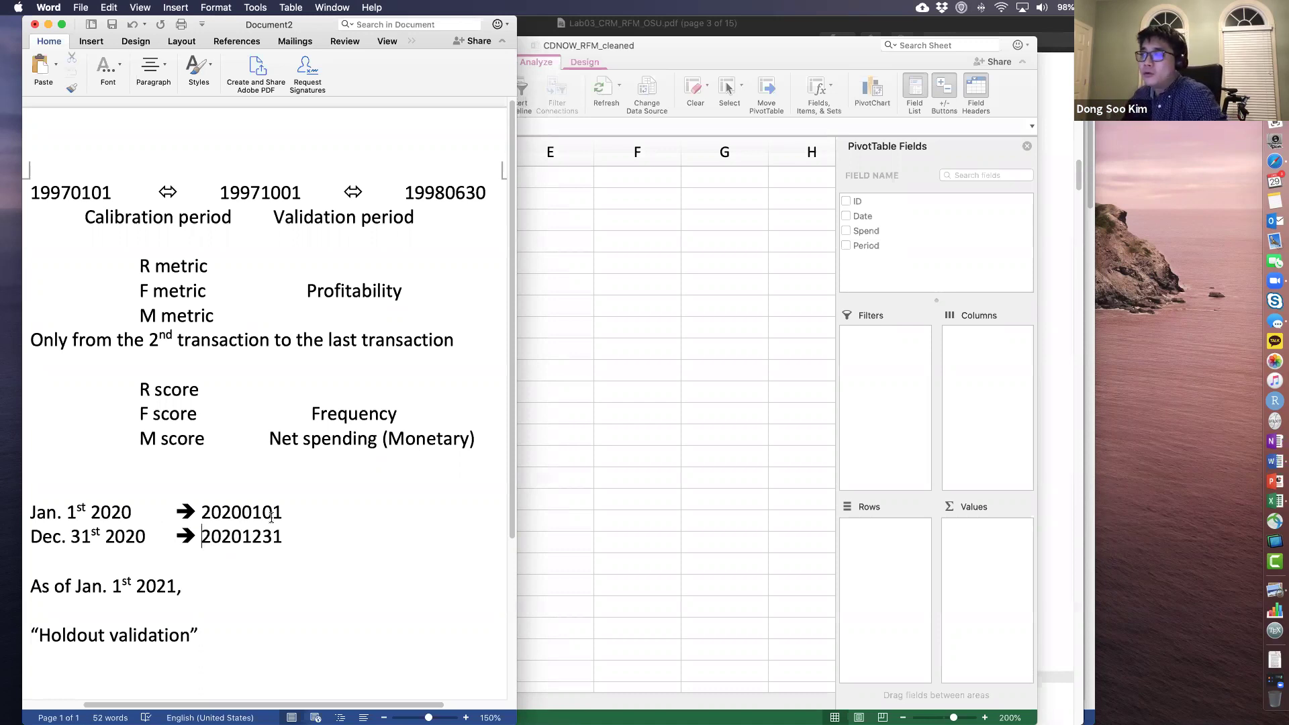
pyautogui.click(577, 446)
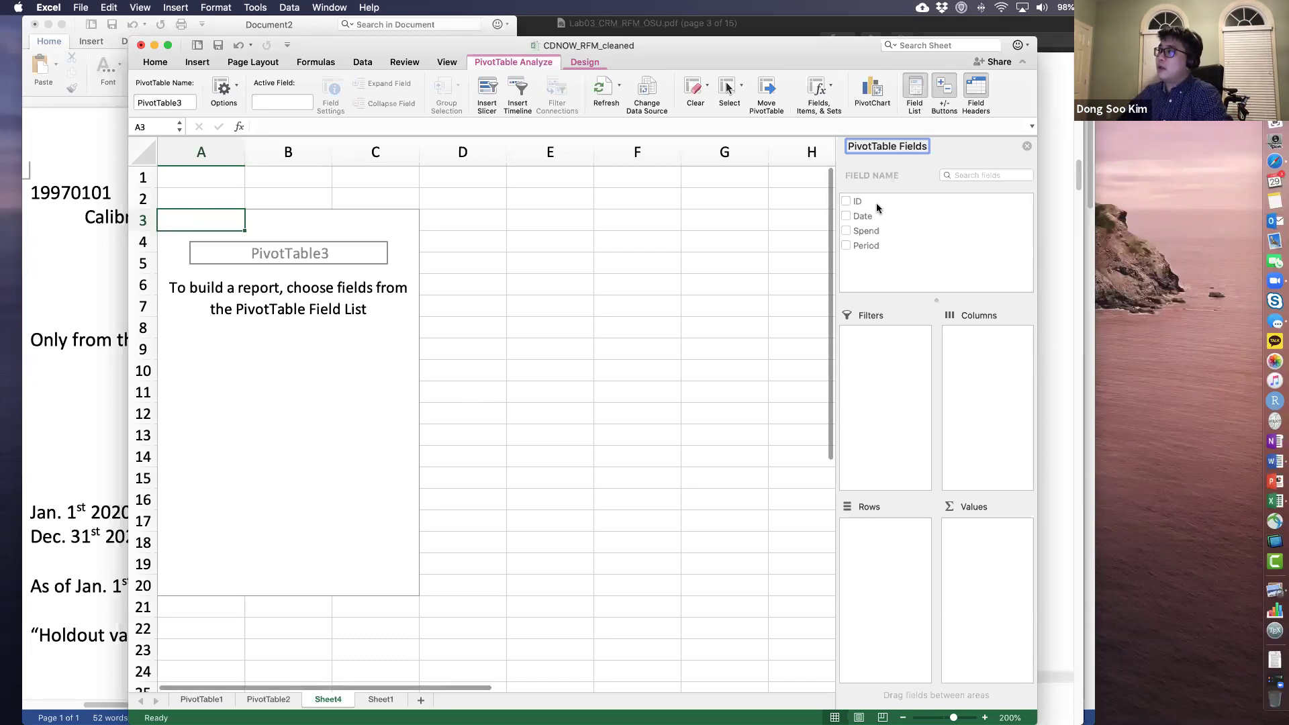
# Step: Place the ID field in the PivotTable's rows and the Date field in its values
pyautogui.click(856, 203)
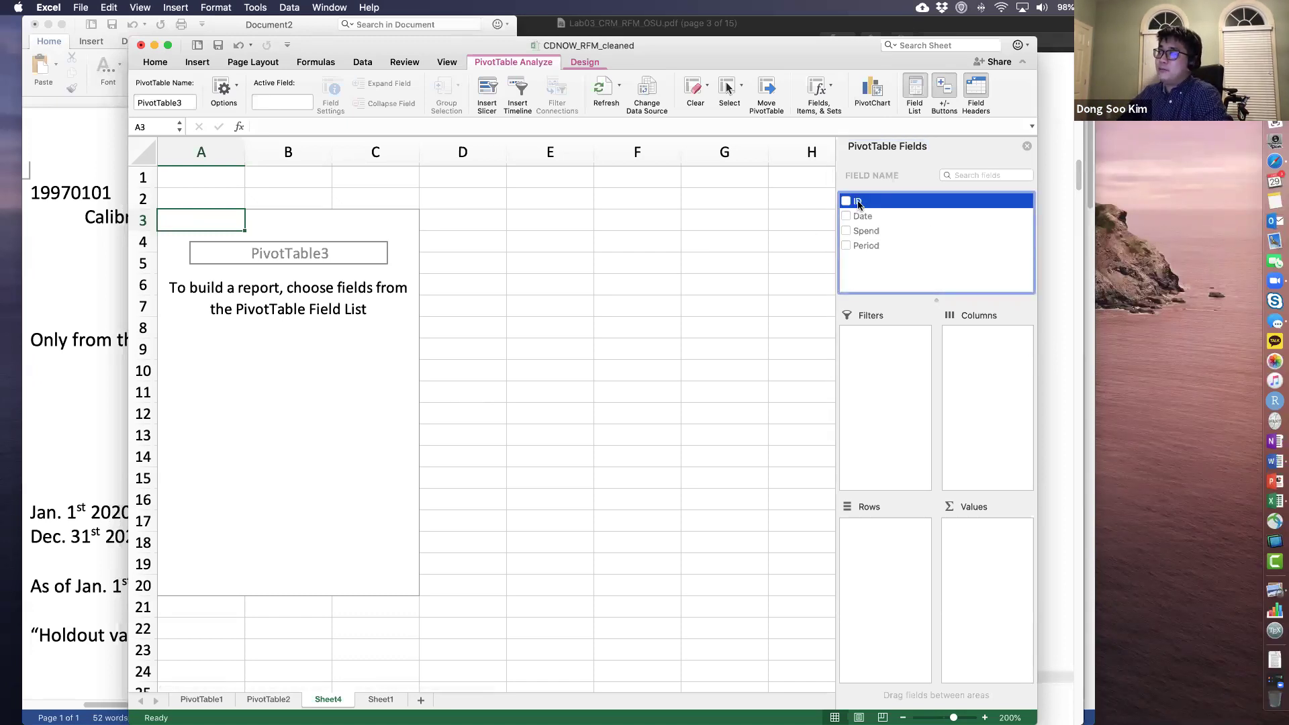
pyautogui.moveTo(857, 204); pyautogui.dragTo(889, 544)
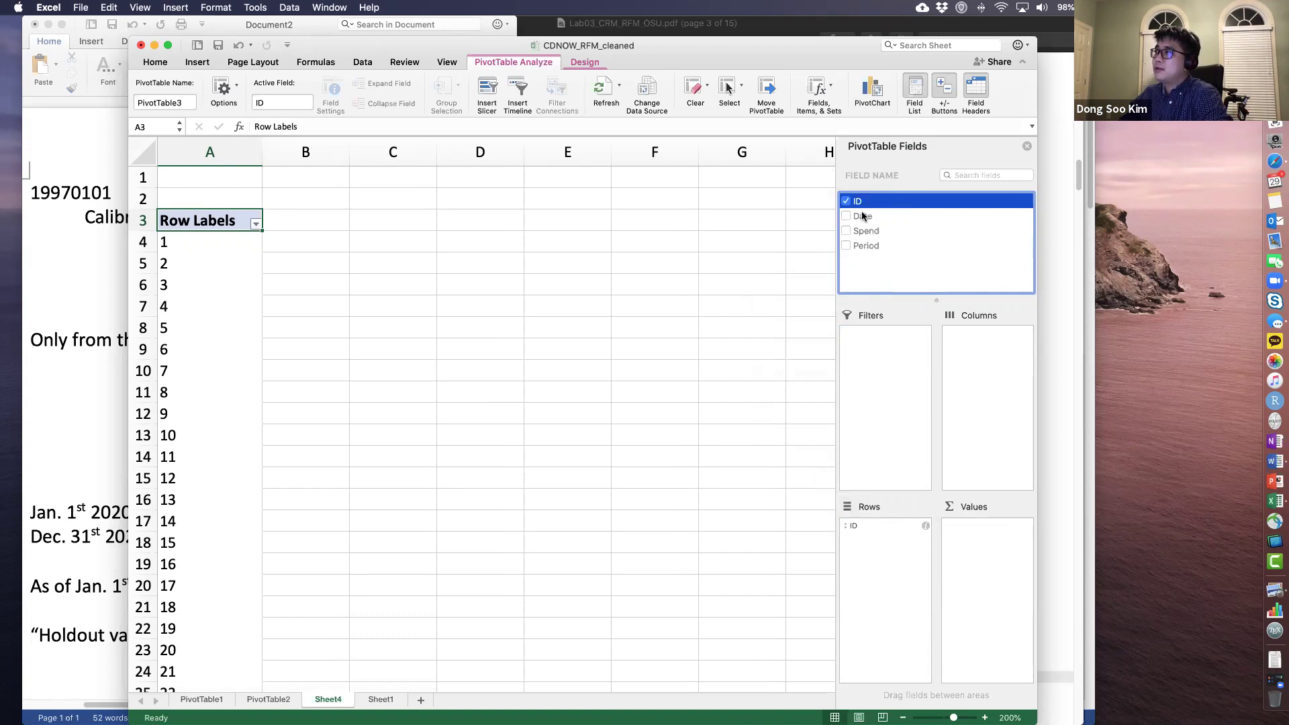
pyautogui.moveTo(863, 216); pyautogui.dragTo(988, 561)
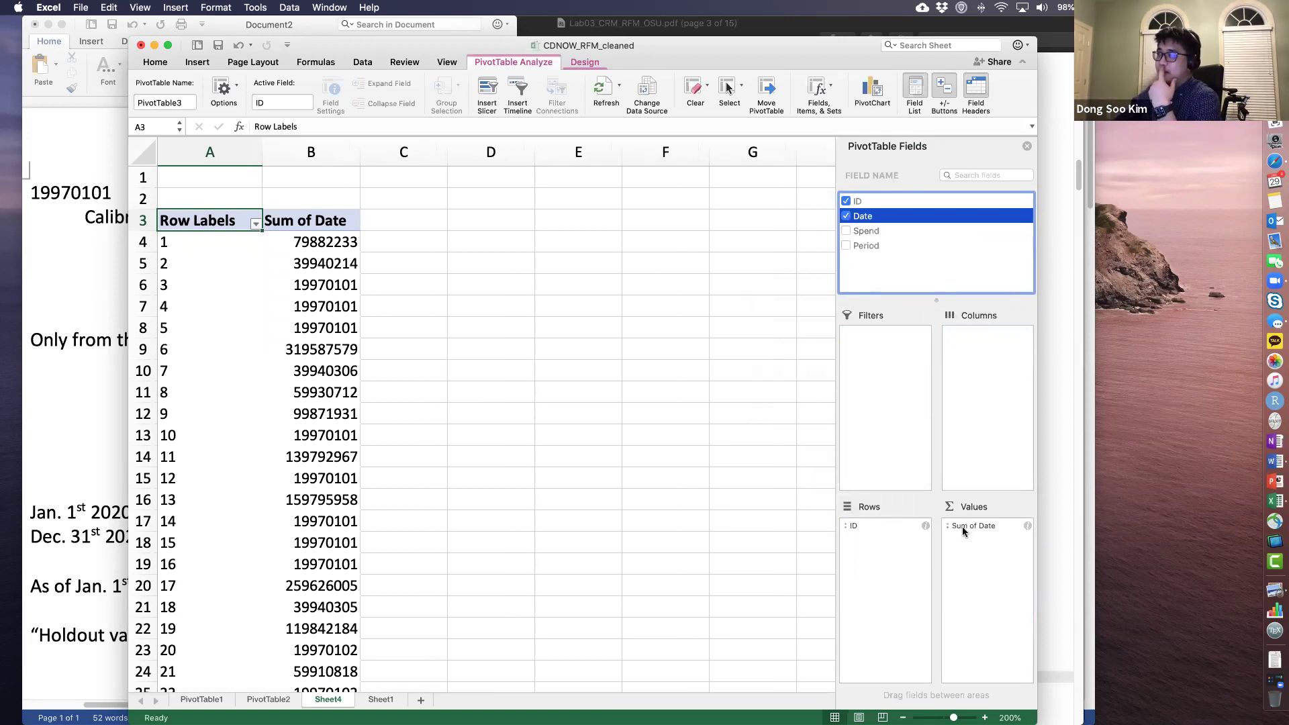
# Step: Summarize the Date value field by Max and select customer 1's date in cell B4
pyautogui.click(1026, 527)
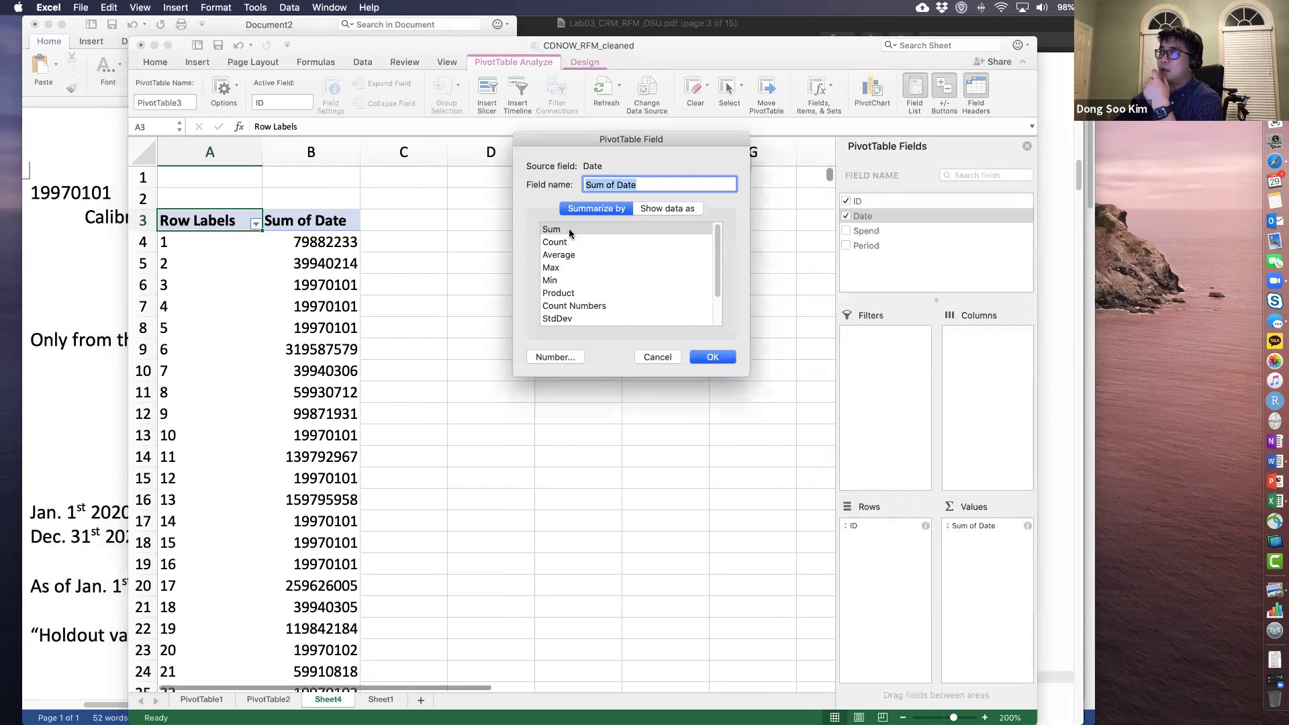
pyautogui.click(553, 268)
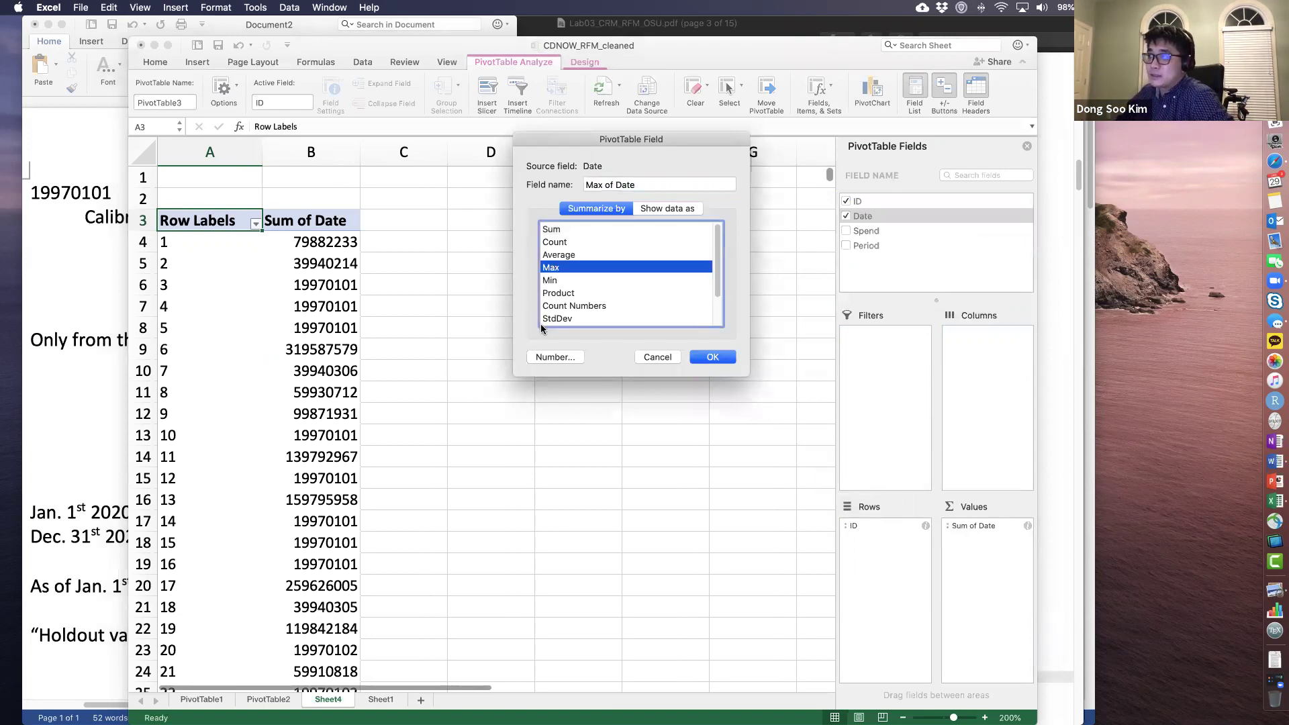
pyautogui.click(712, 358)
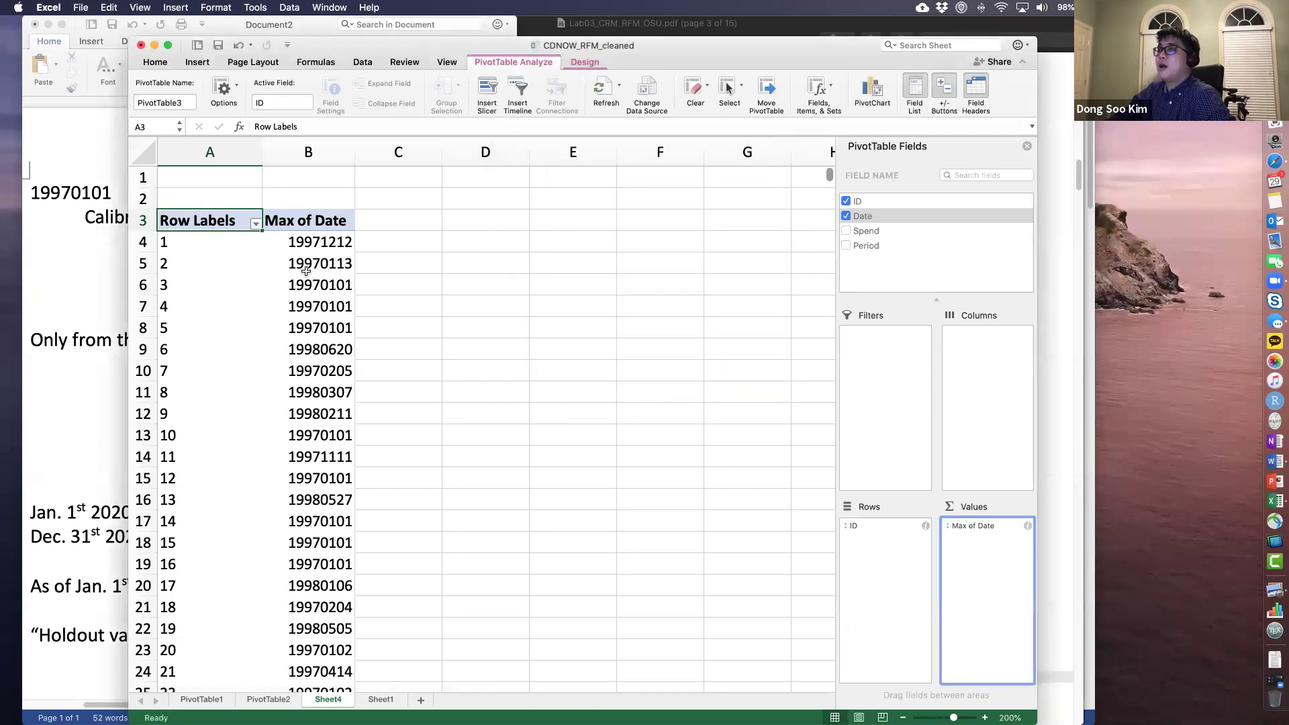
pyautogui.click(309, 247)
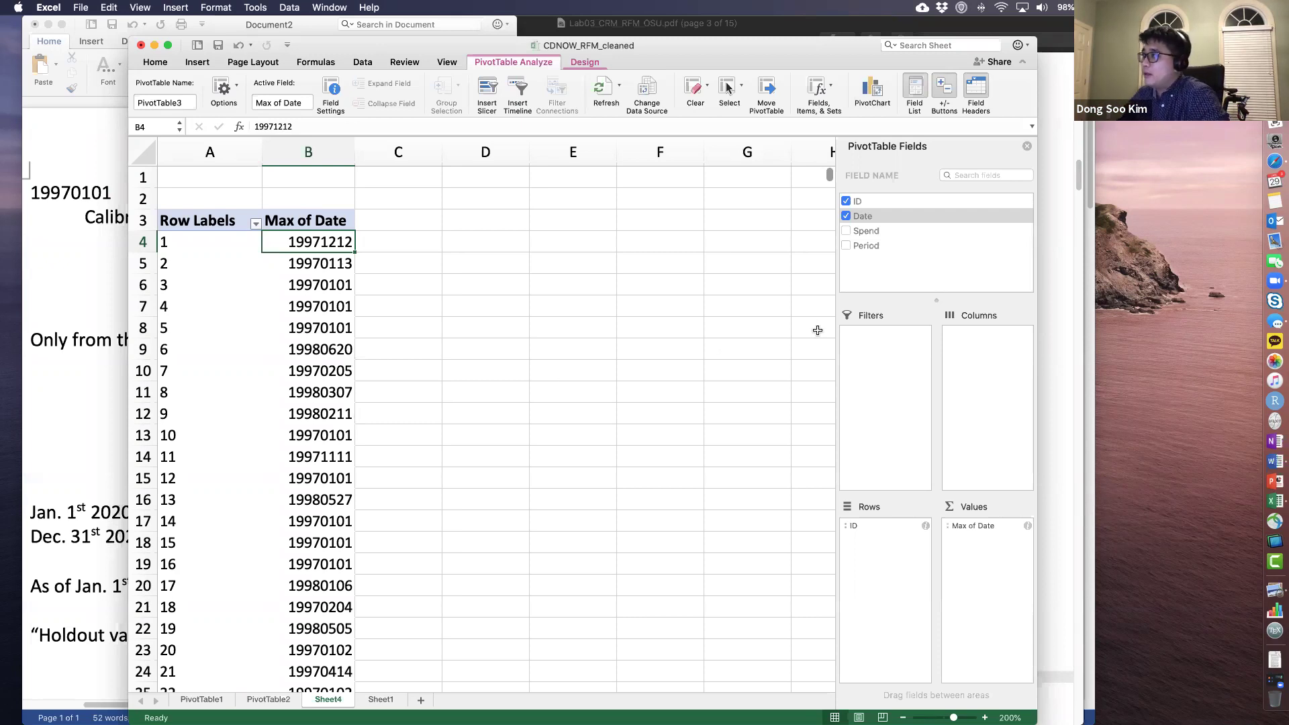
# Step: Add the Period field as the PivotTable's report filter and select its filter cell B1
pyautogui.click(872, 247)
pyautogui.moveTo(878, 248); pyautogui.dragTo(885, 349)
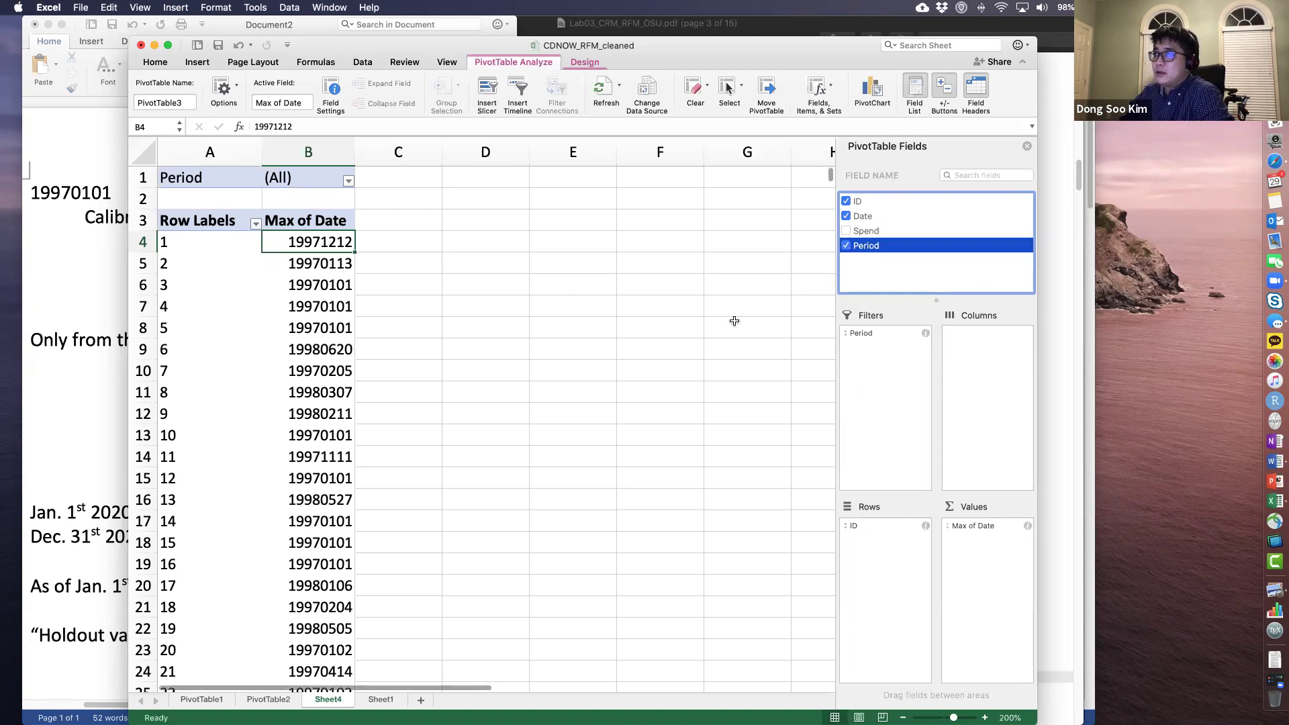
pyautogui.click(226, 176)
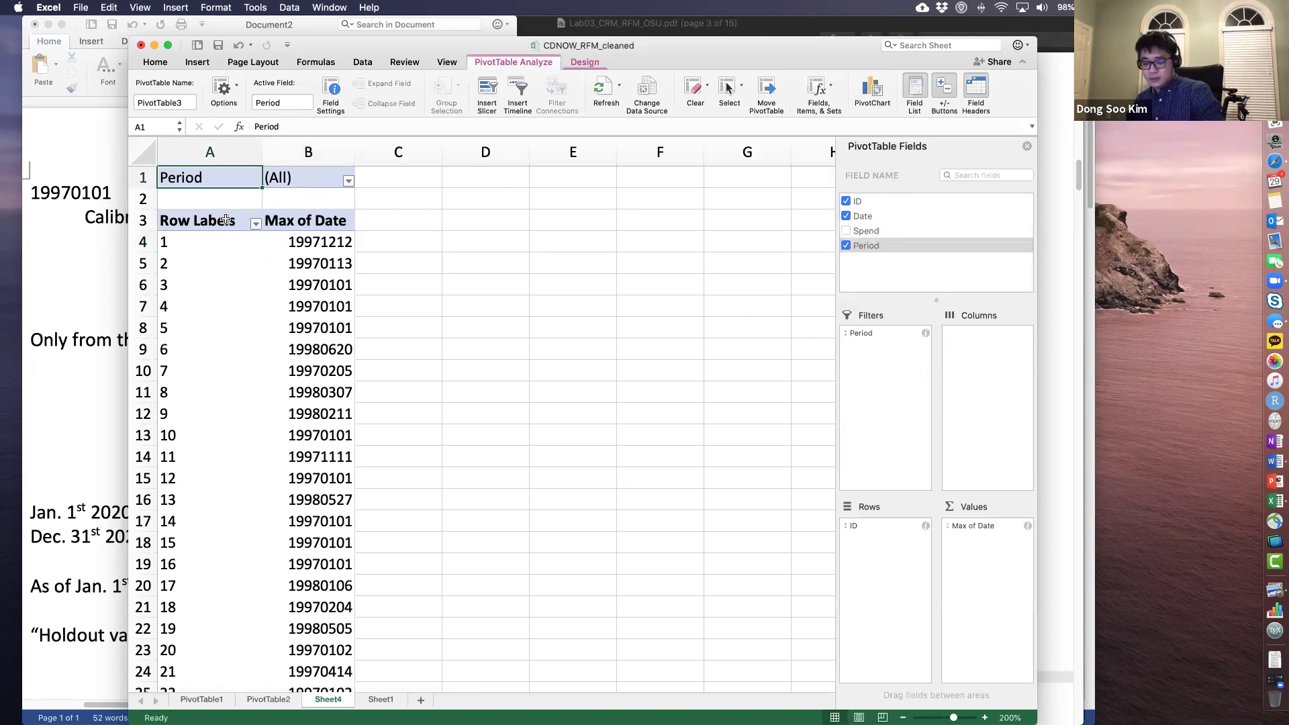
pyautogui.hotkey('shift', 'Right')
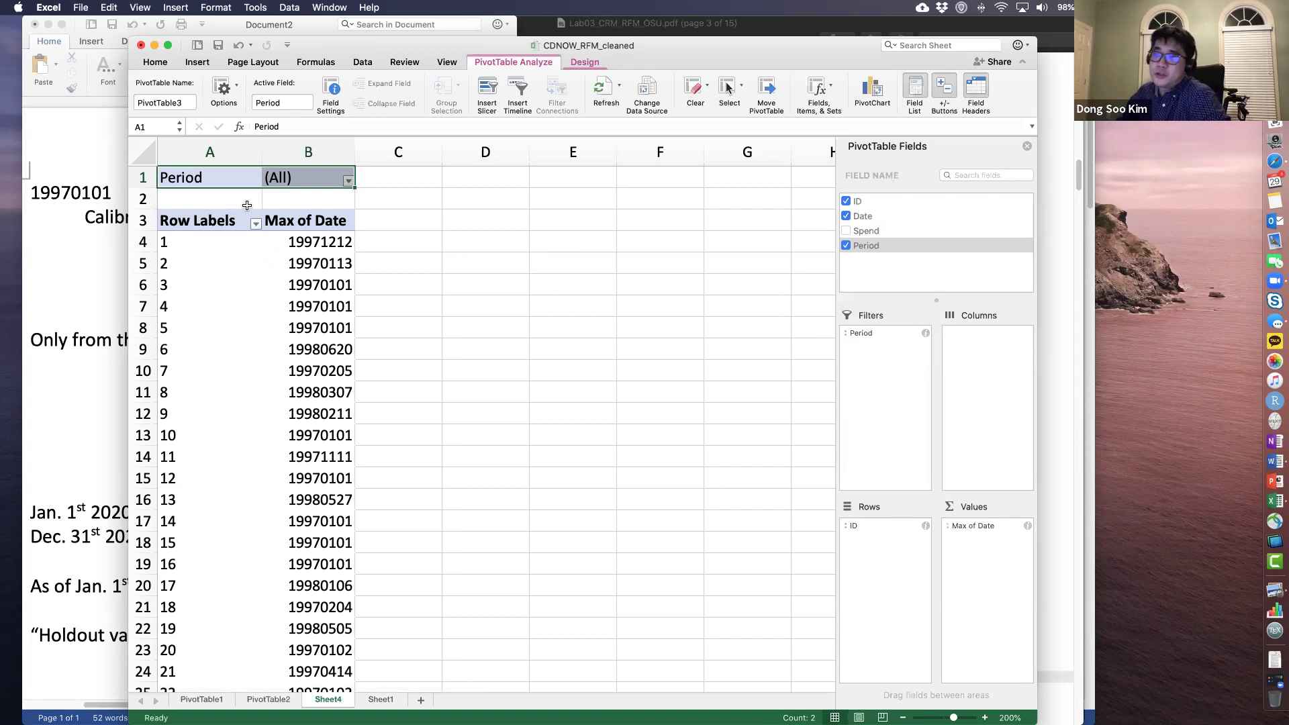
pyautogui.click(275, 199)
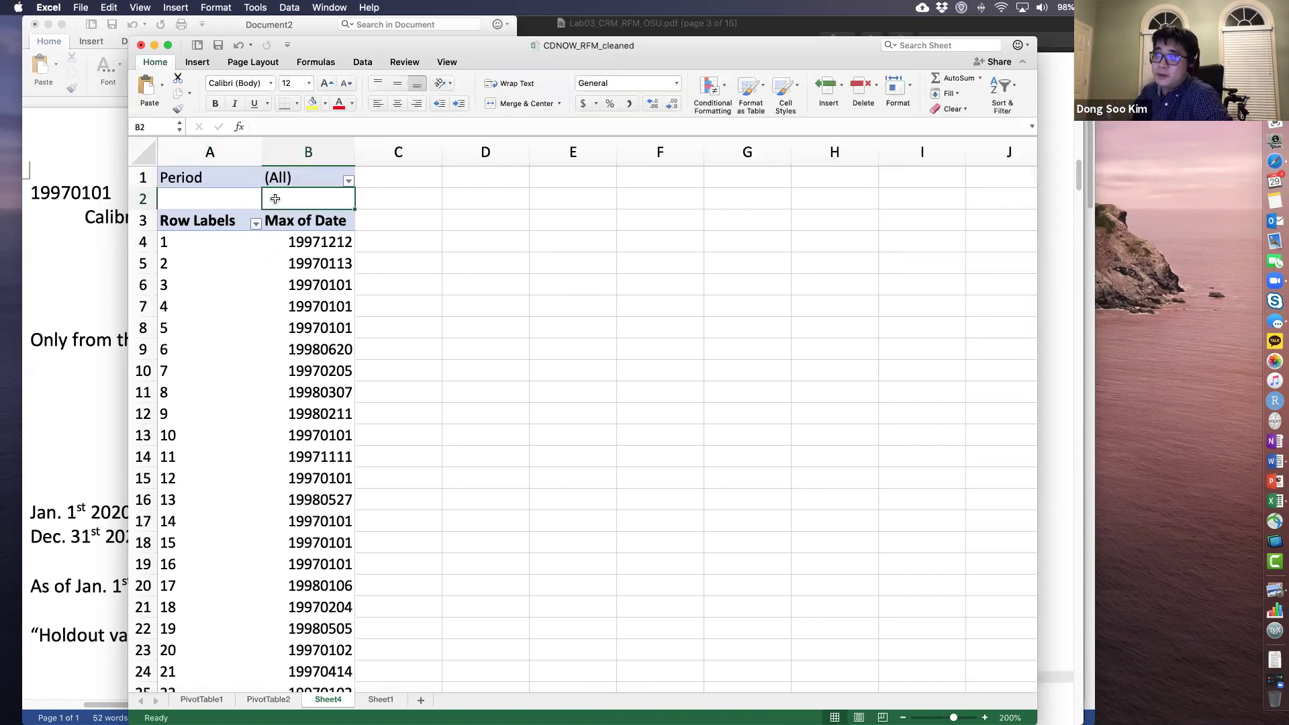
pyautogui.click(287, 178)
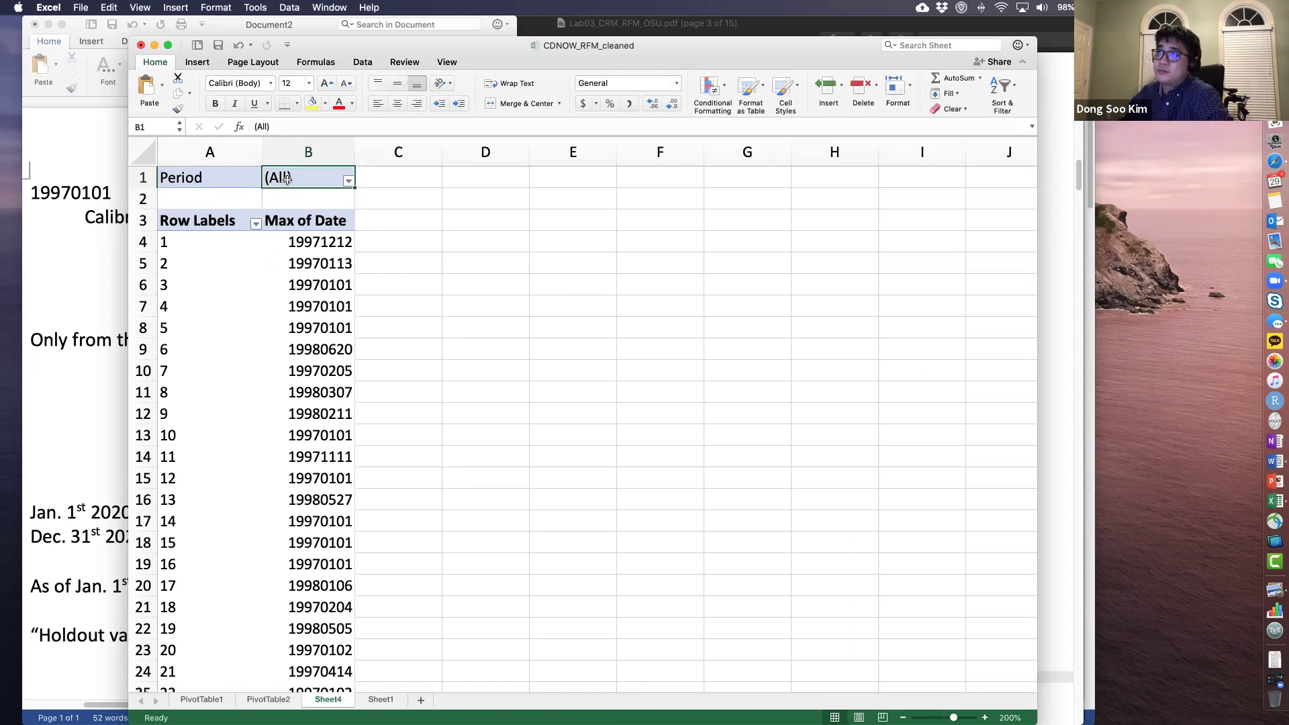
# Step: Exclude the valid period from the Period filter and select customer 1's latest date in cell B4
pyautogui.click(349, 181)
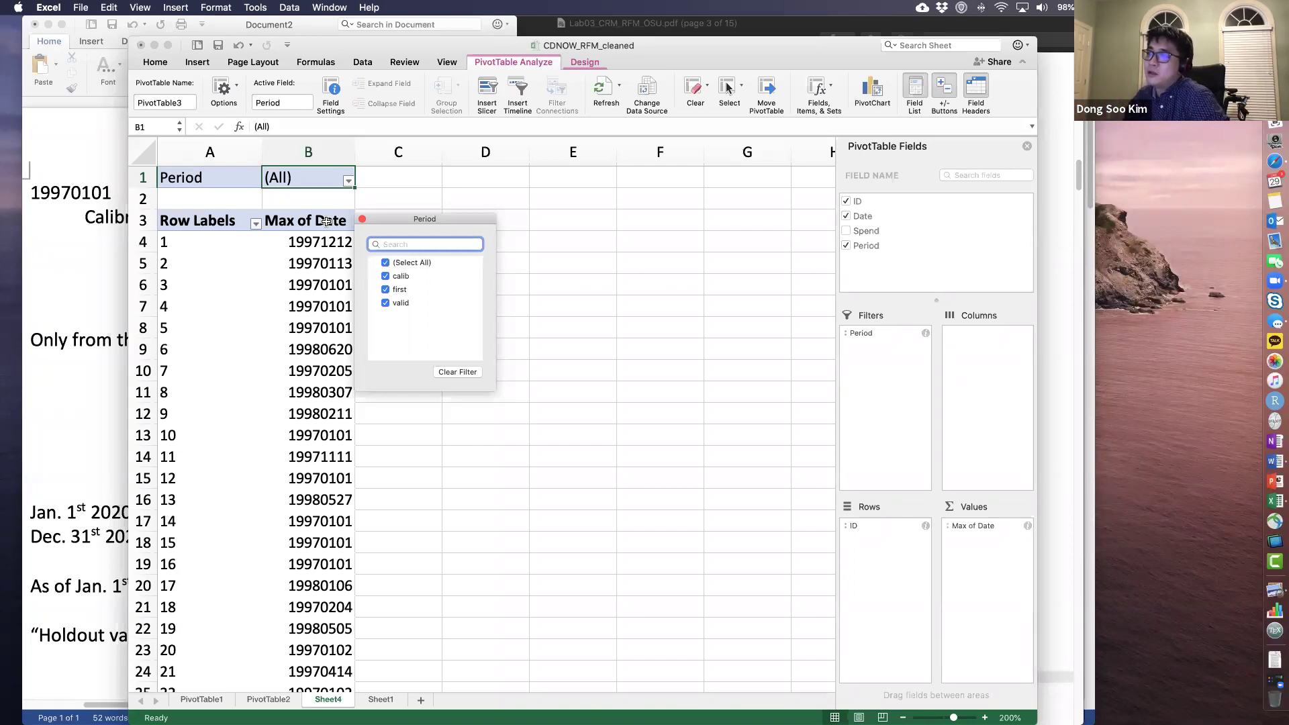
pyautogui.click(384, 303)
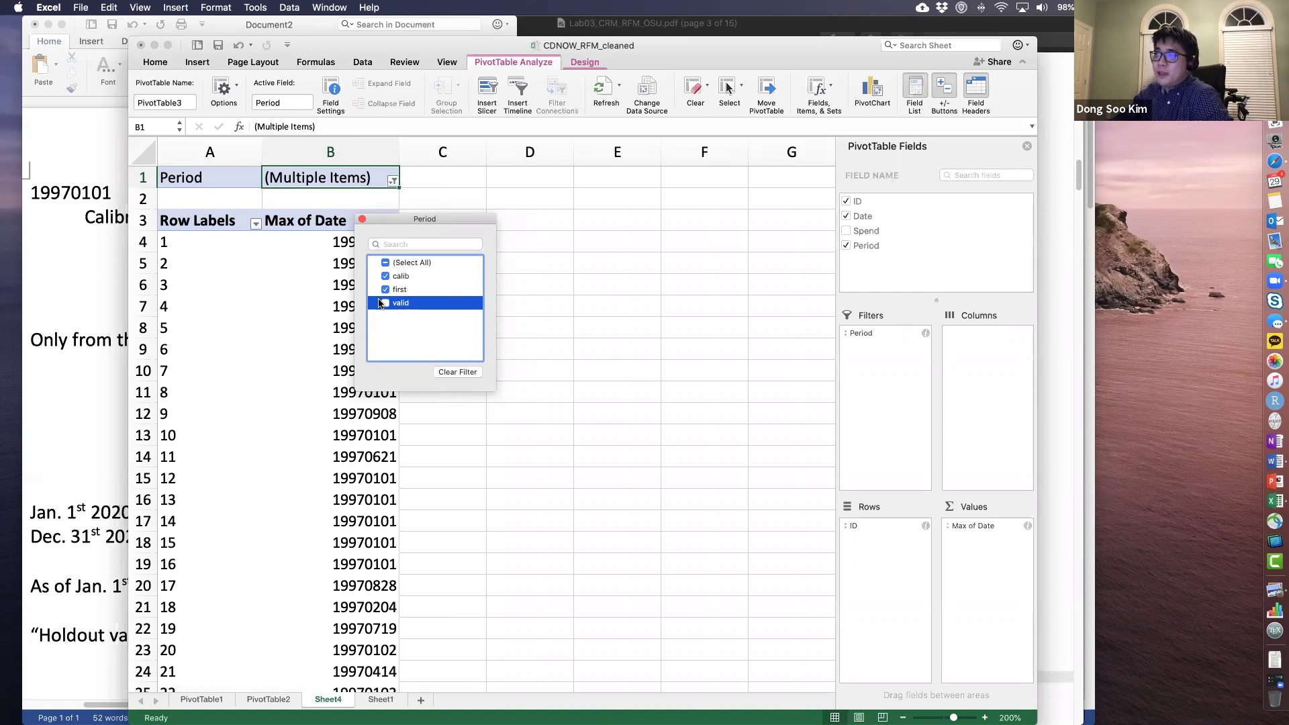
pyautogui.click(361, 219)
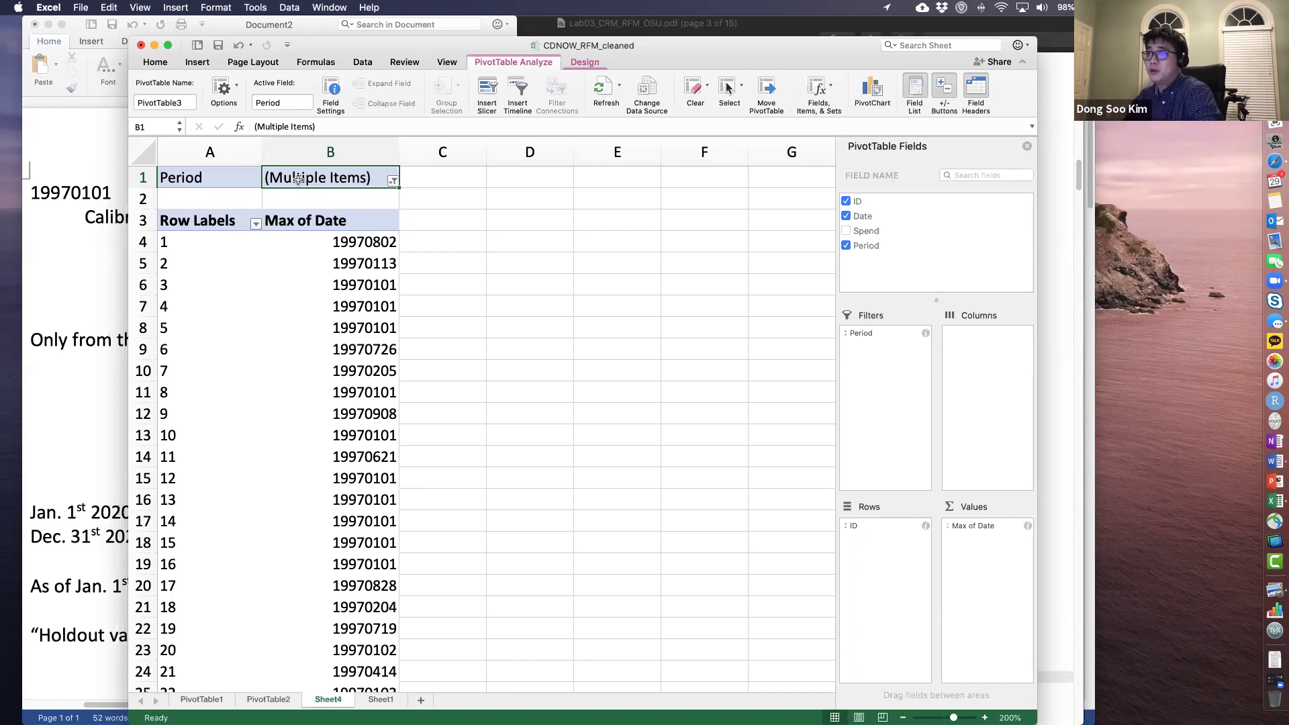
pyautogui.click(283, 259)
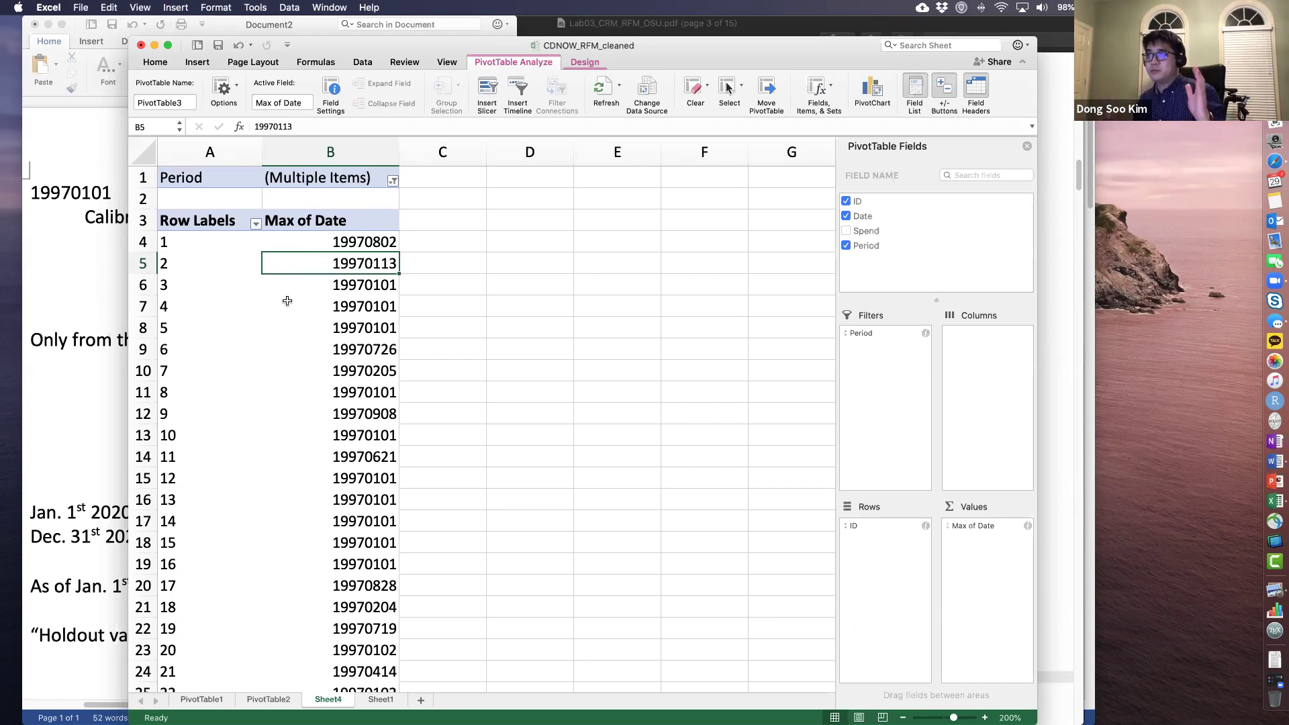
pyautogui.click(306, 248)
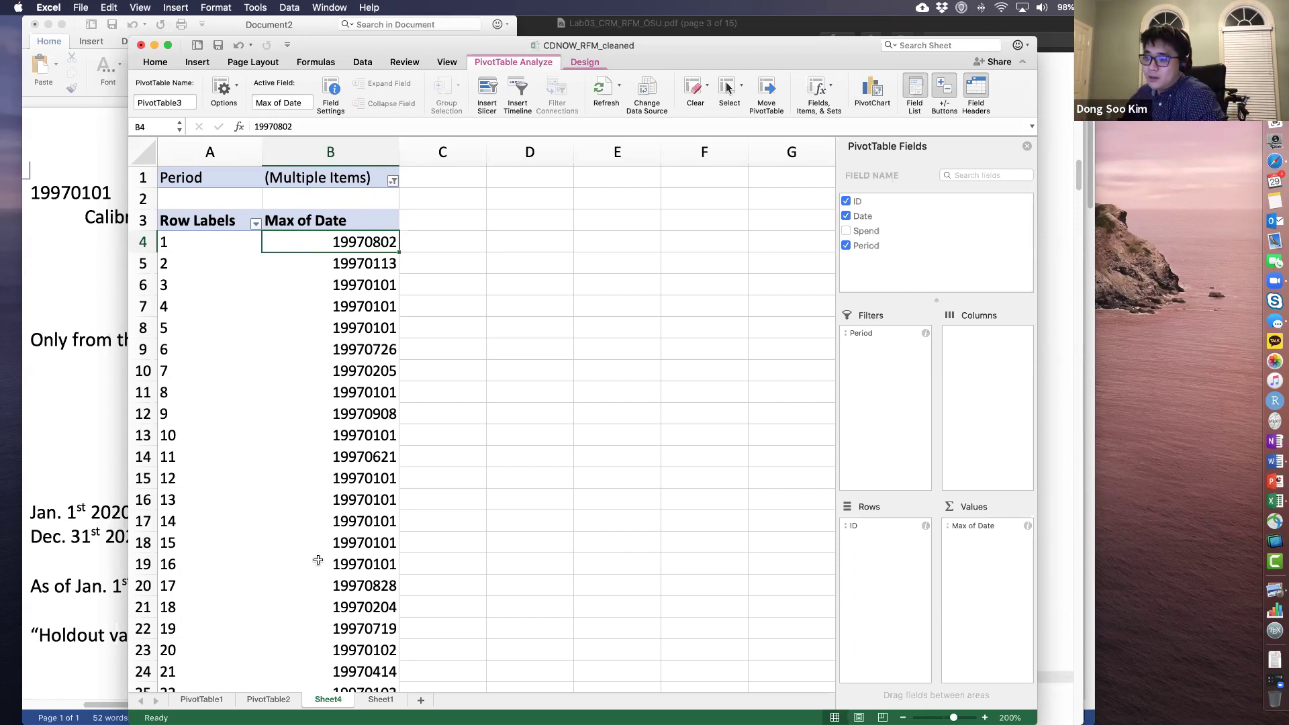
# Step: Rename the Sheet4 worksheet as PivotTable3
pyautogui.doubleClick(327, 701)
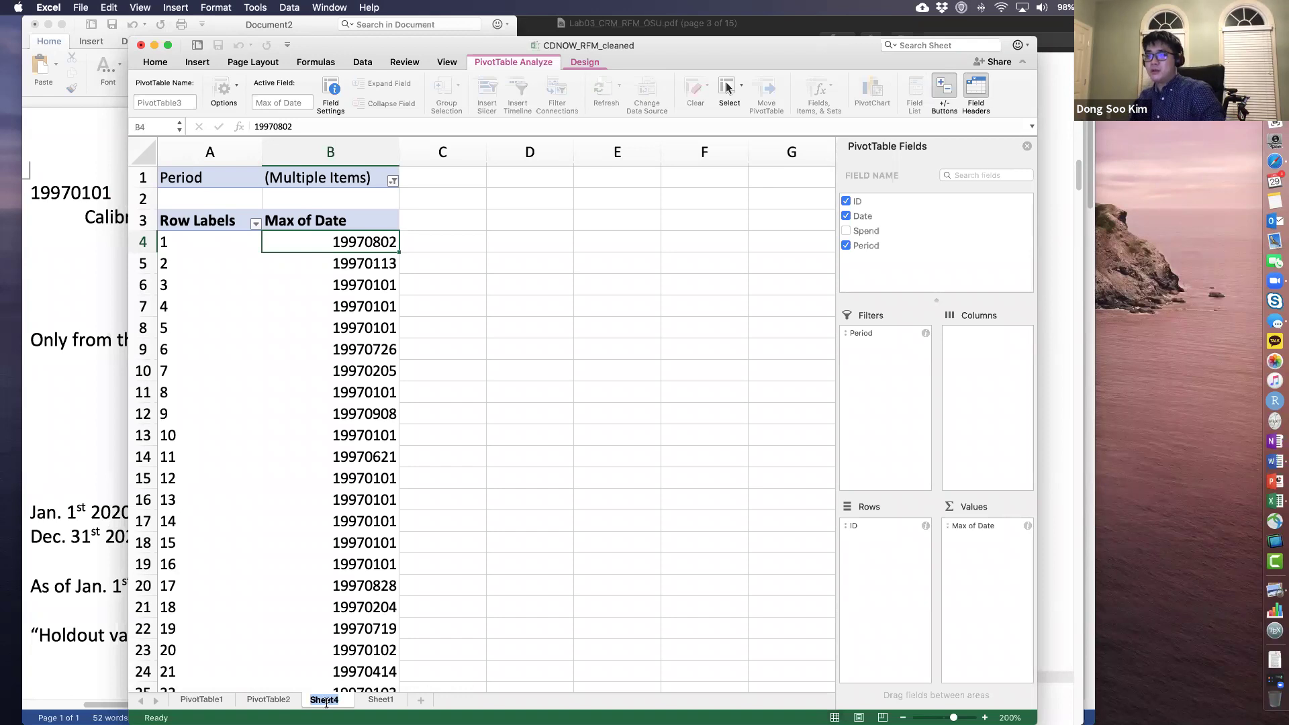
pyautogui.write('PivotTable3')
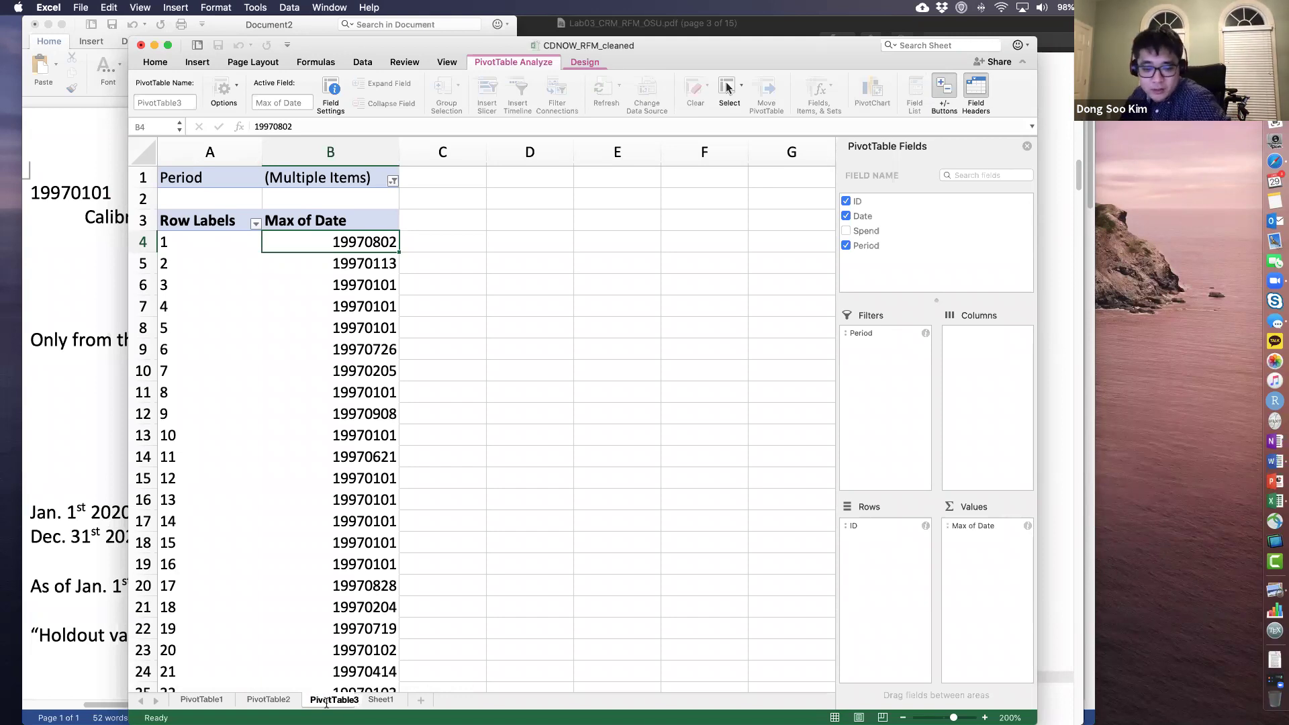
pyautogui.press('Return')
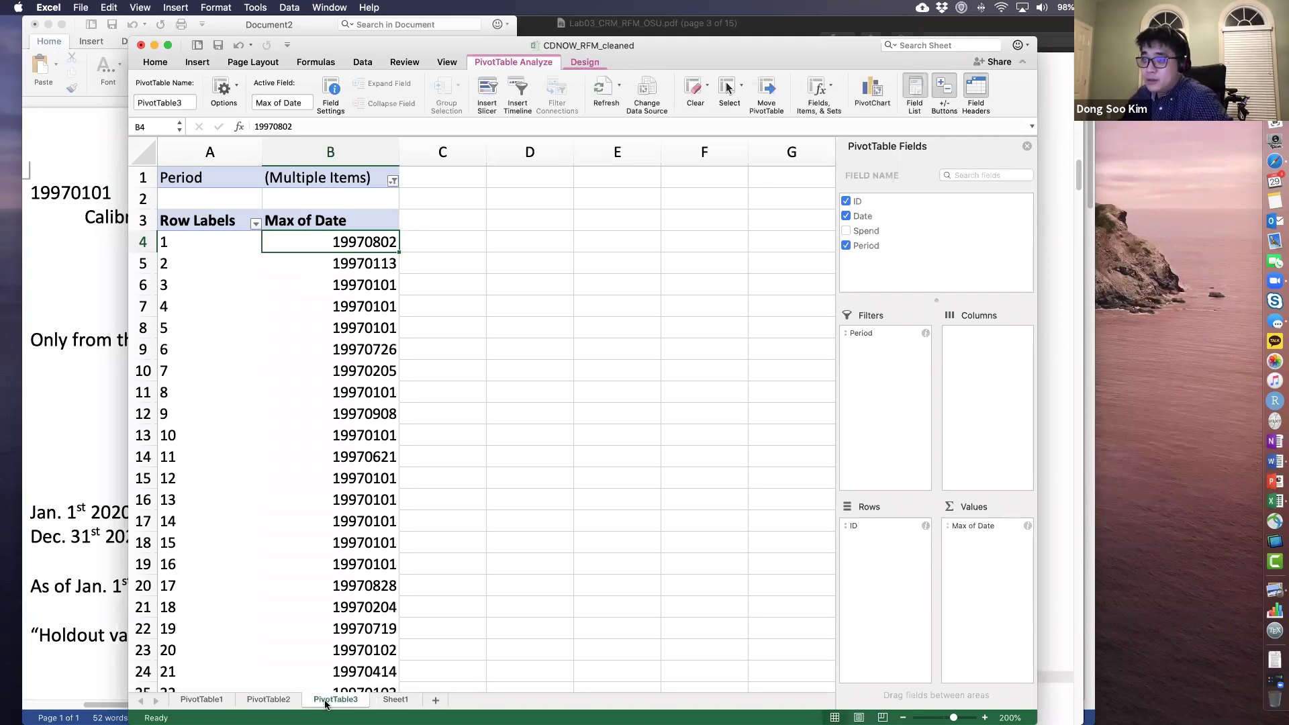
# Step: Switch to the lab PDF in Preview and review the Recency instructions and the start of the "Bring it all together!" section
pyautogui.press('super+Tab')
pyautogui.press('super+Tab')
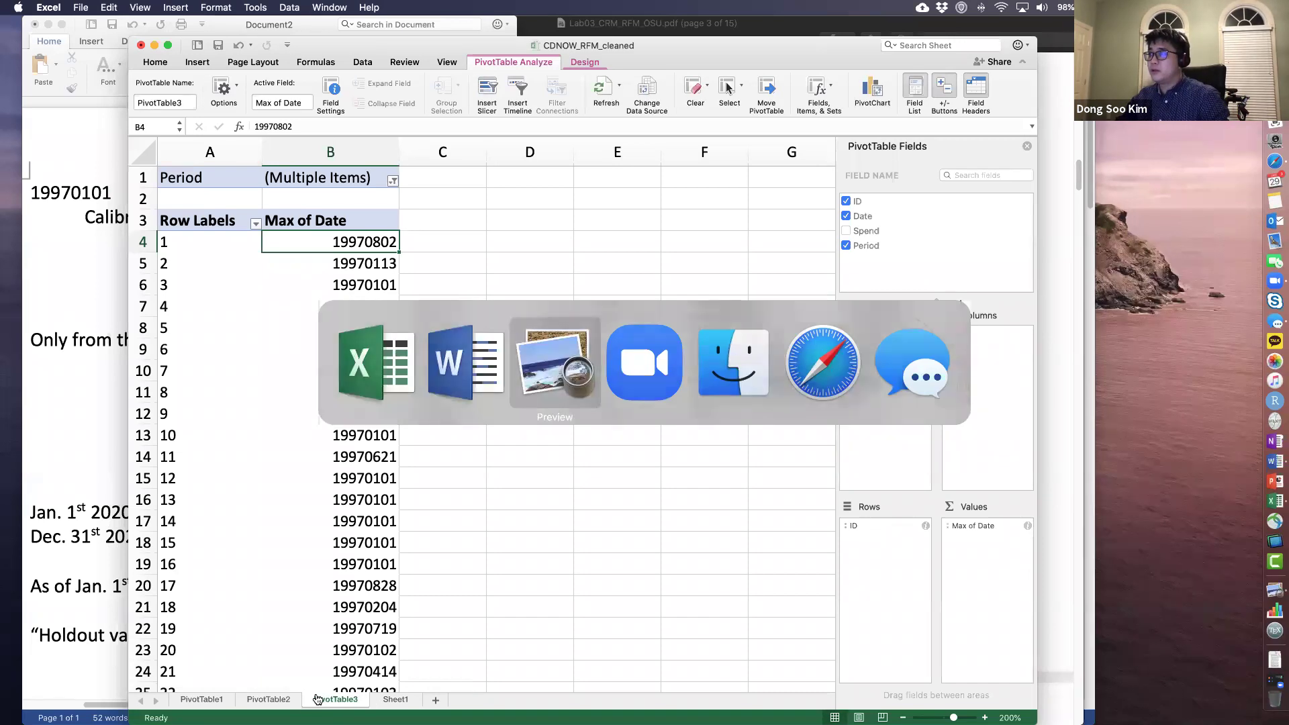
pyautogui.scroll(-10, 537, 561)
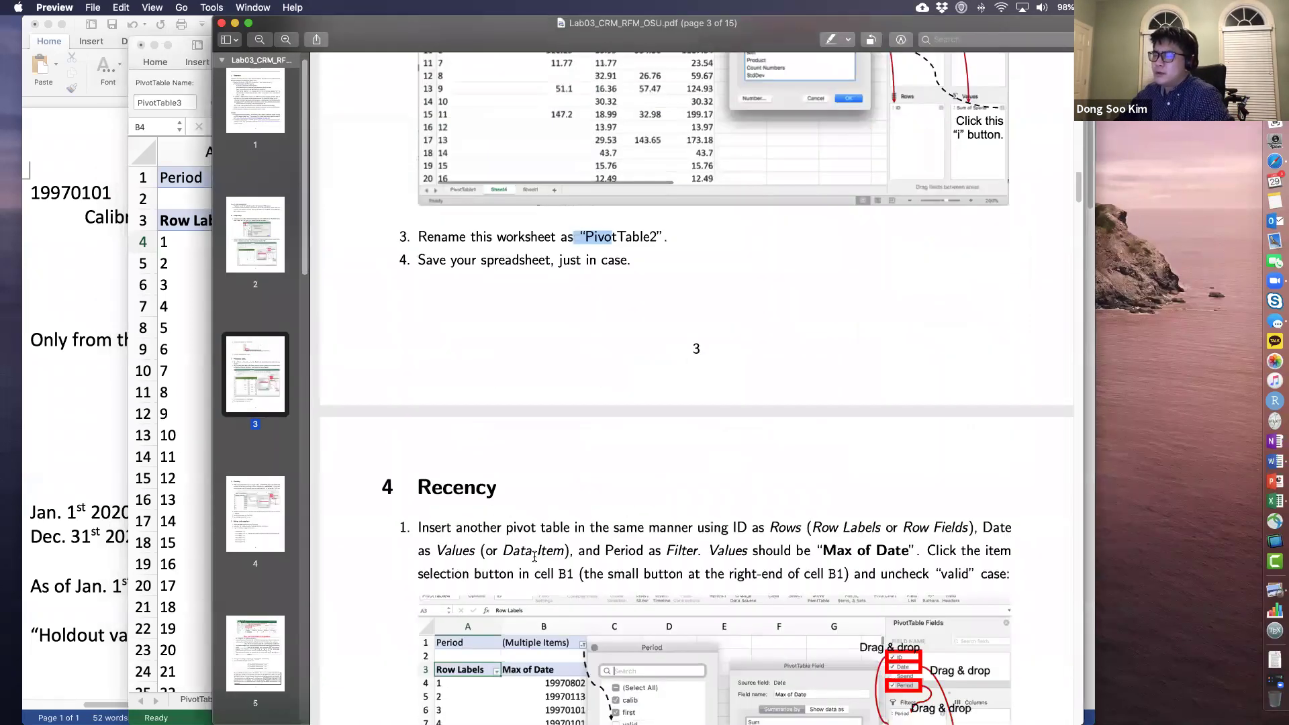
pyautogui.scroll(-8, 536, 549)
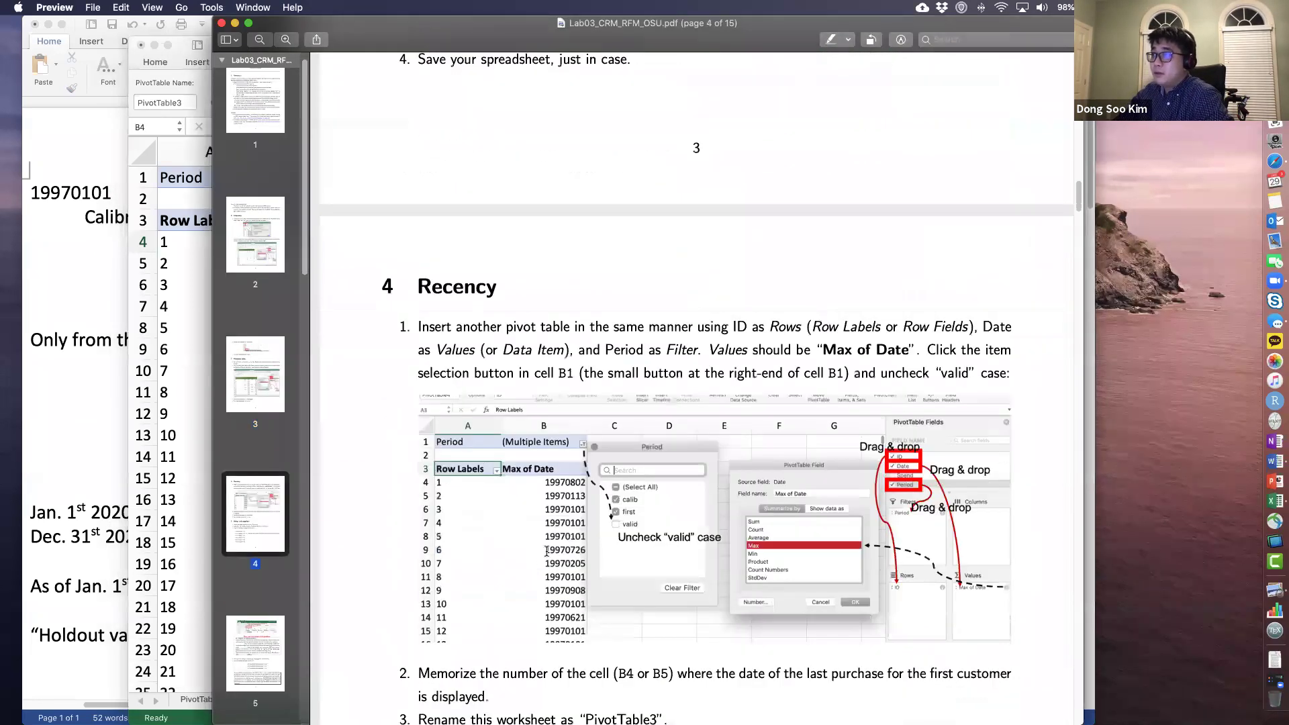
pyautogui.scroll(-6, 545, 545)
pyautogui.scroll(5, 564, 496)
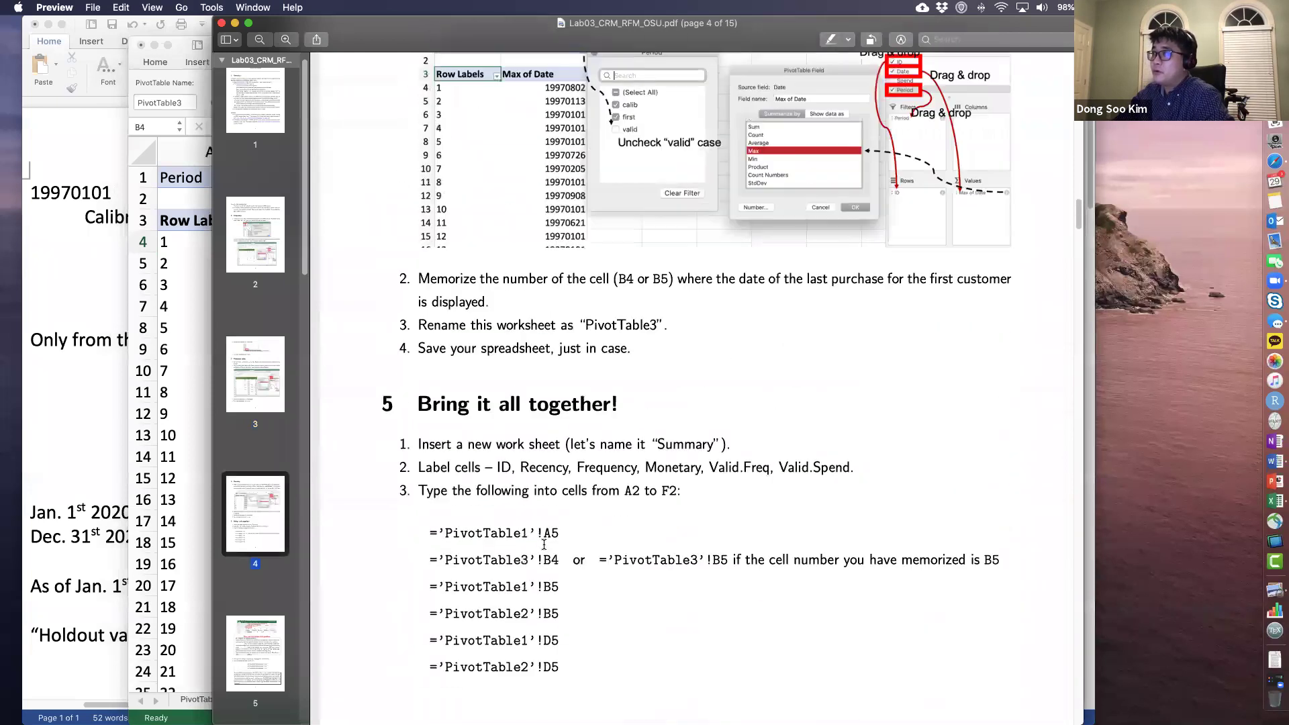
pyautogui.moveTo(581, 441); pyautogui.dragTo(667, 438)
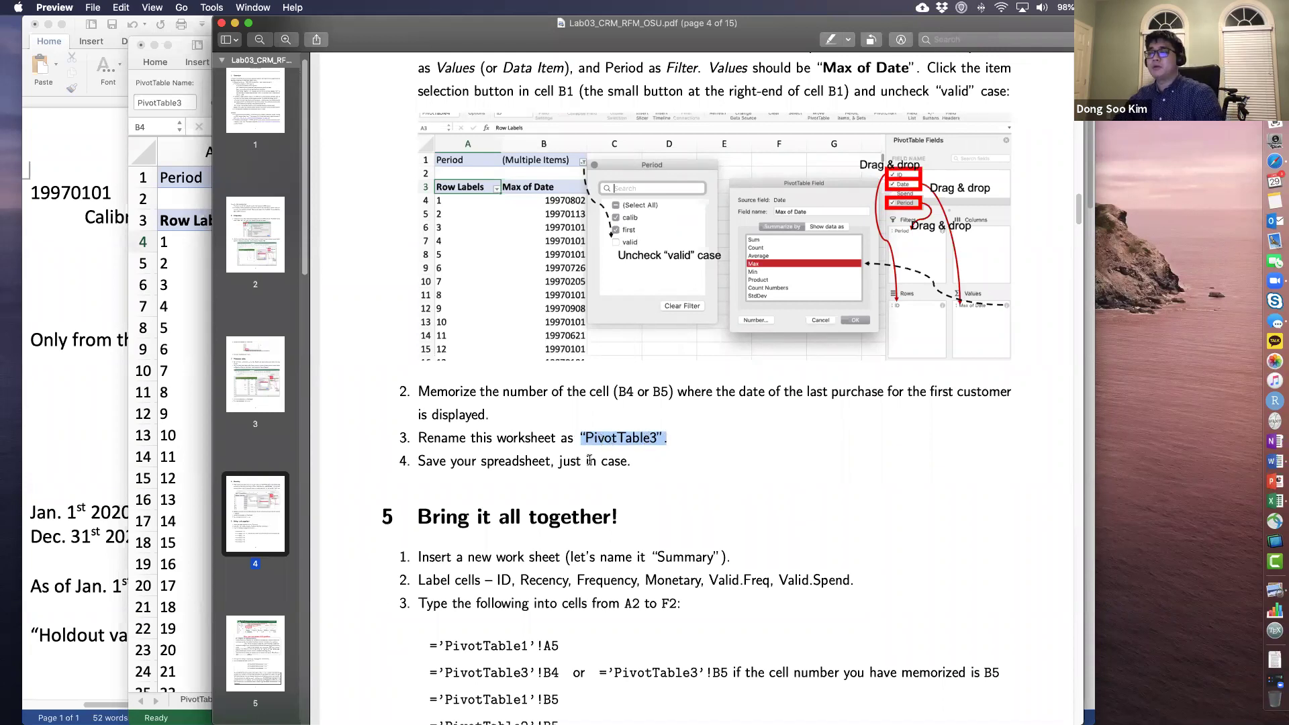
# Step: Switch back to the Excel workbook, insert a new worksheet after PivotTable3 and set its zoom to 200%
pyautogui.press('super+Tab')
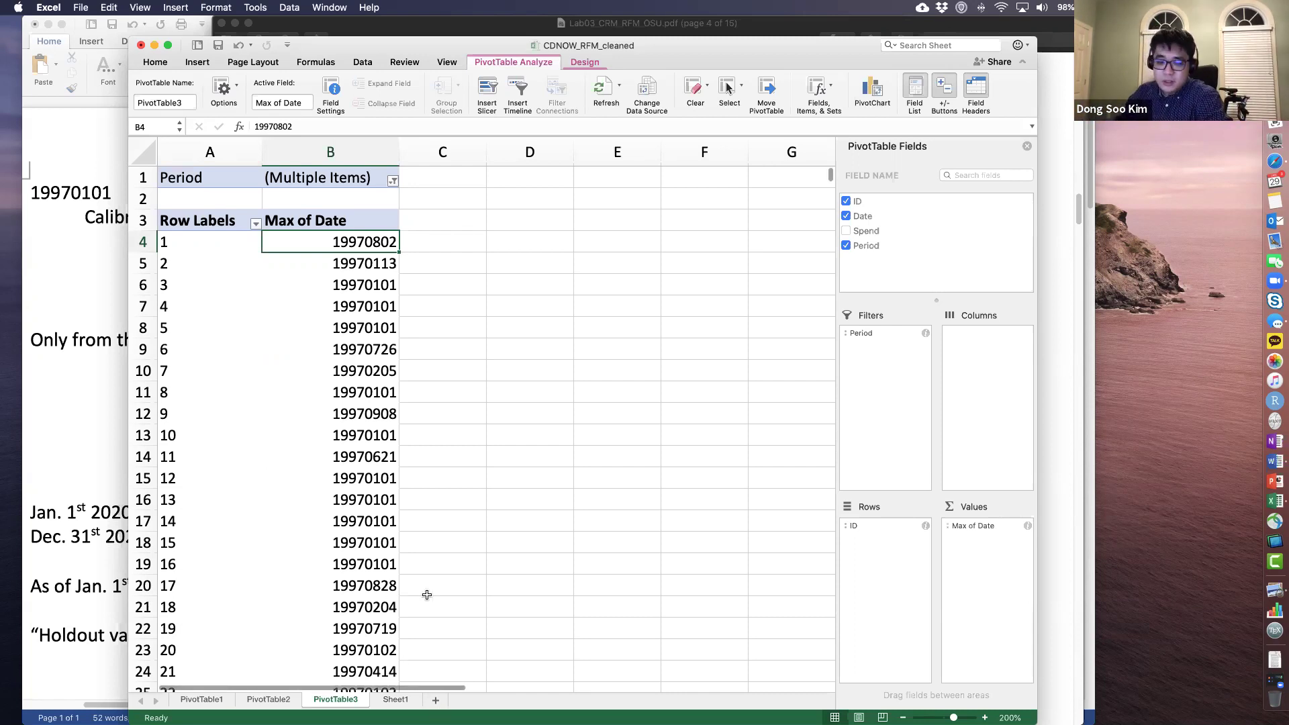
pyautogui.click(435, 700)
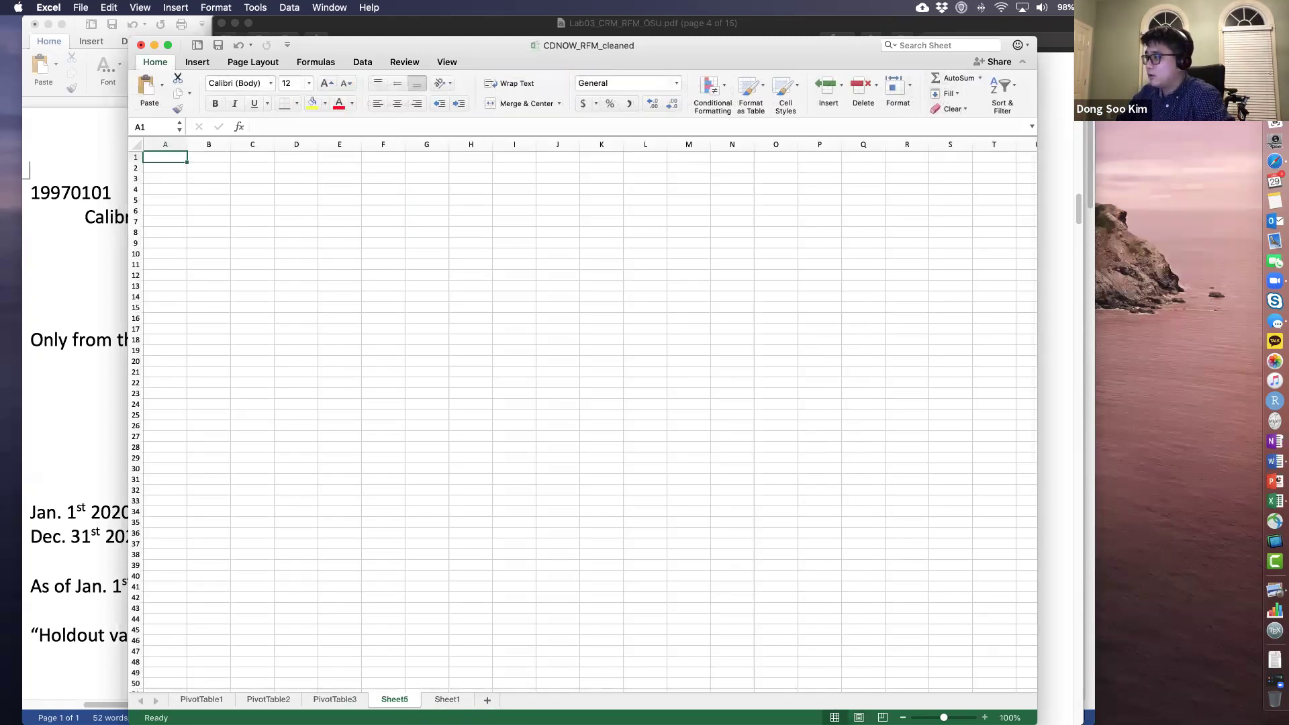
pyautogui.click(1009, 718)
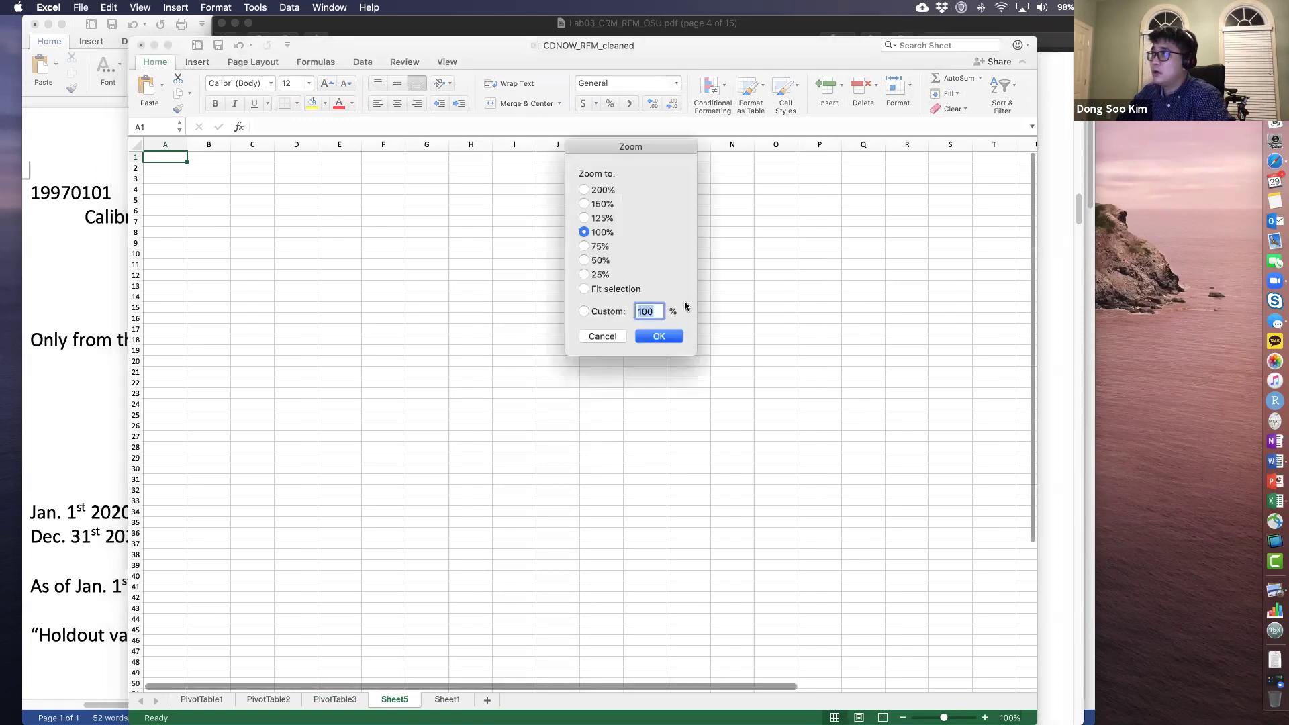
pyautogui.click(602, 192)
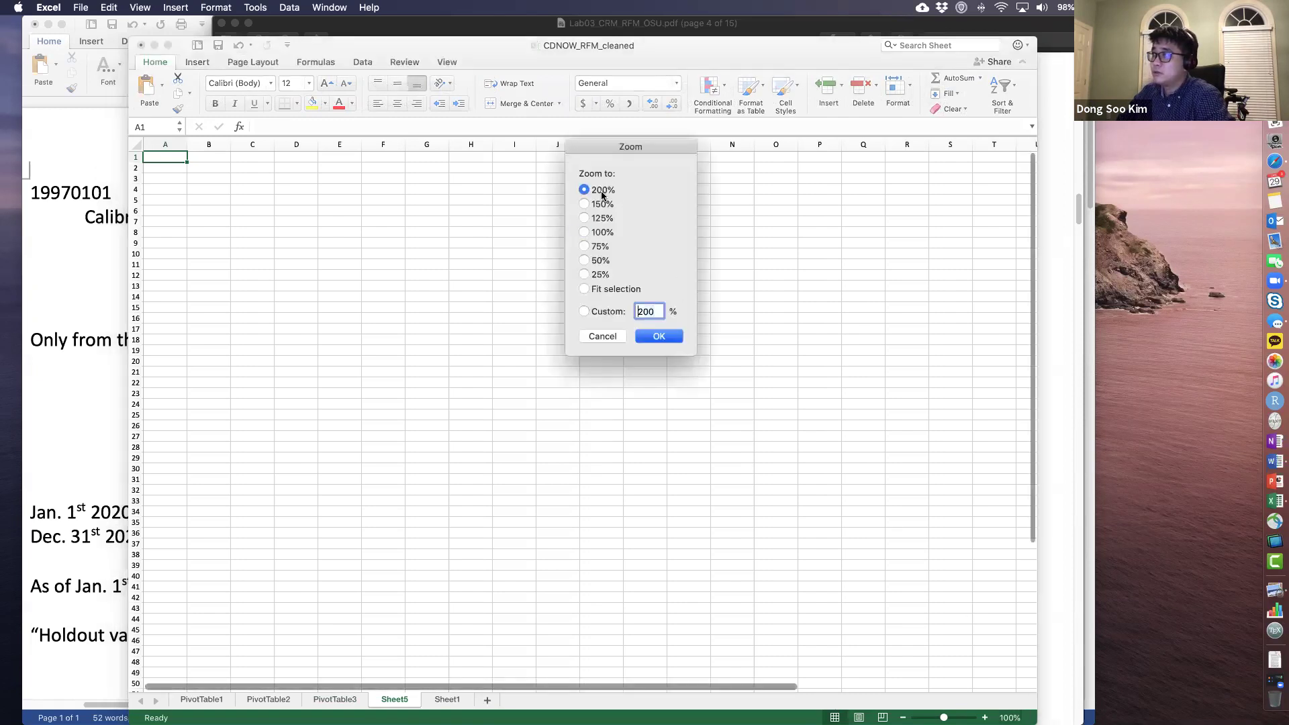
pyautogui.click(654, 332)
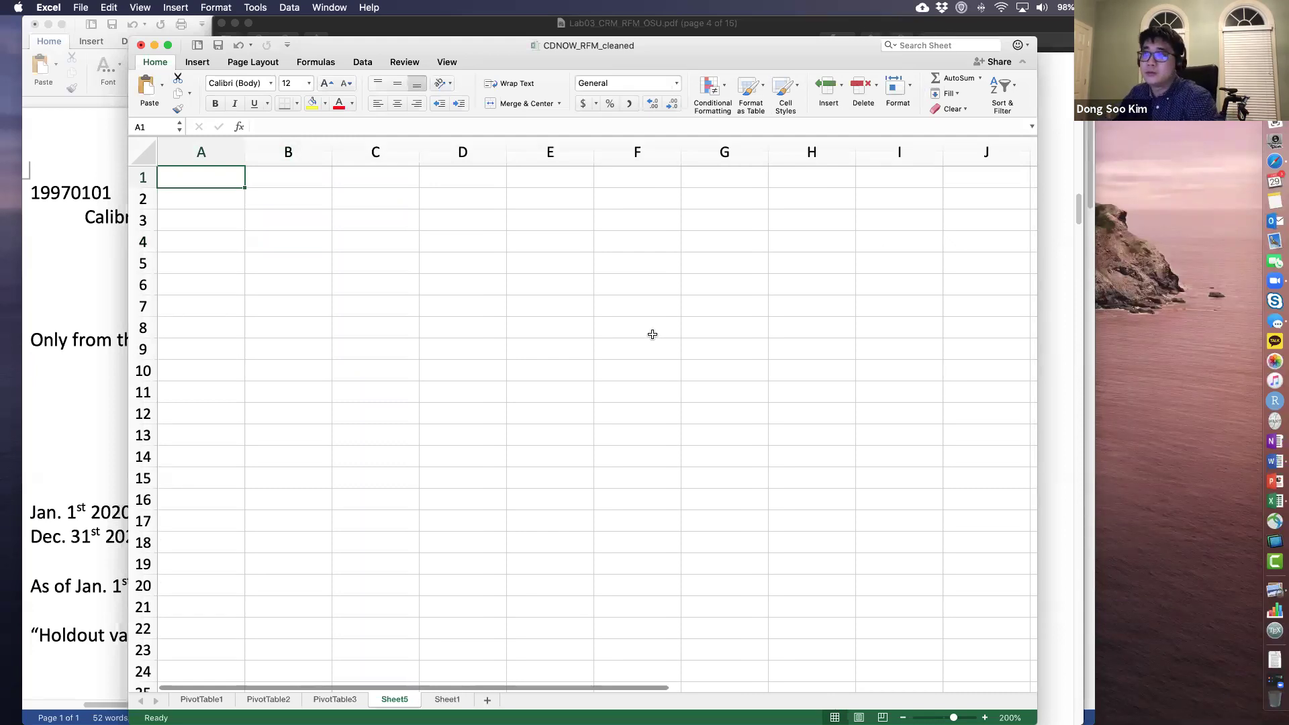
# Step: Enter the labels ID, Recency and Frequency in cells A1 to C1 of the new worksheet
pyautogui.doubleClick(208, 174)
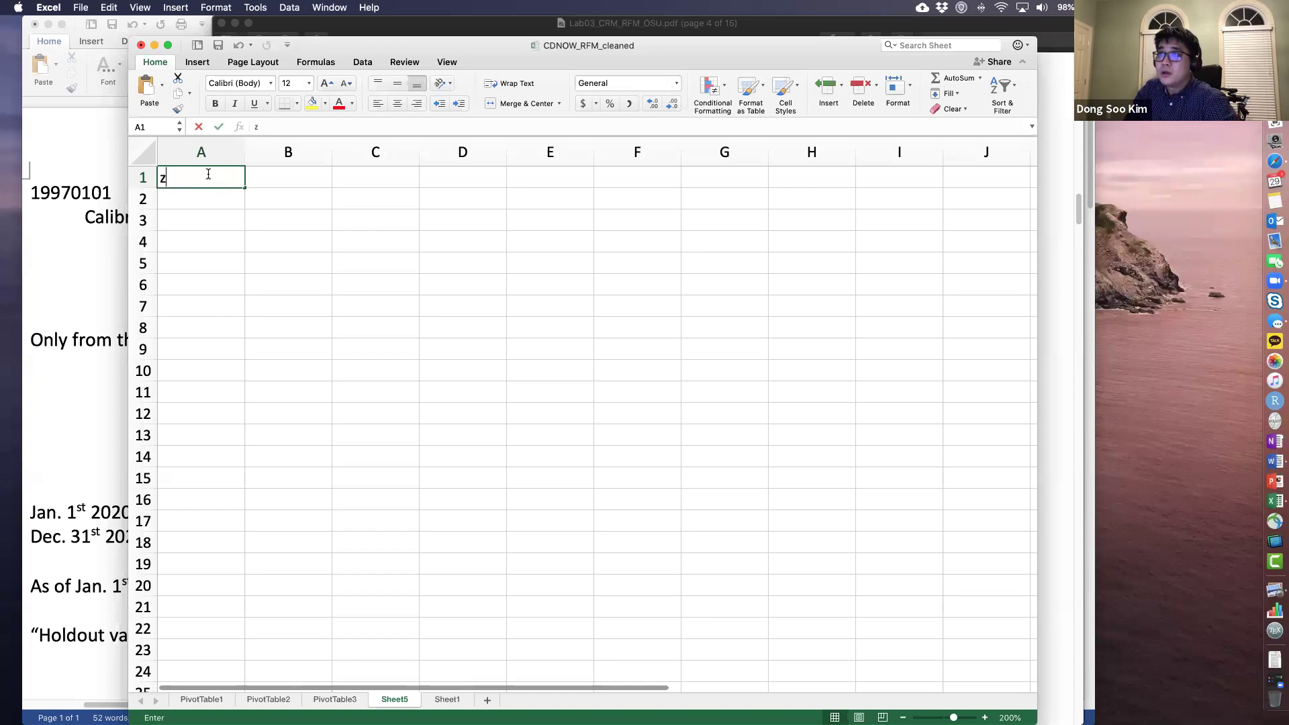
pyautogui.write('ID')
pyautogui.press('Tab')
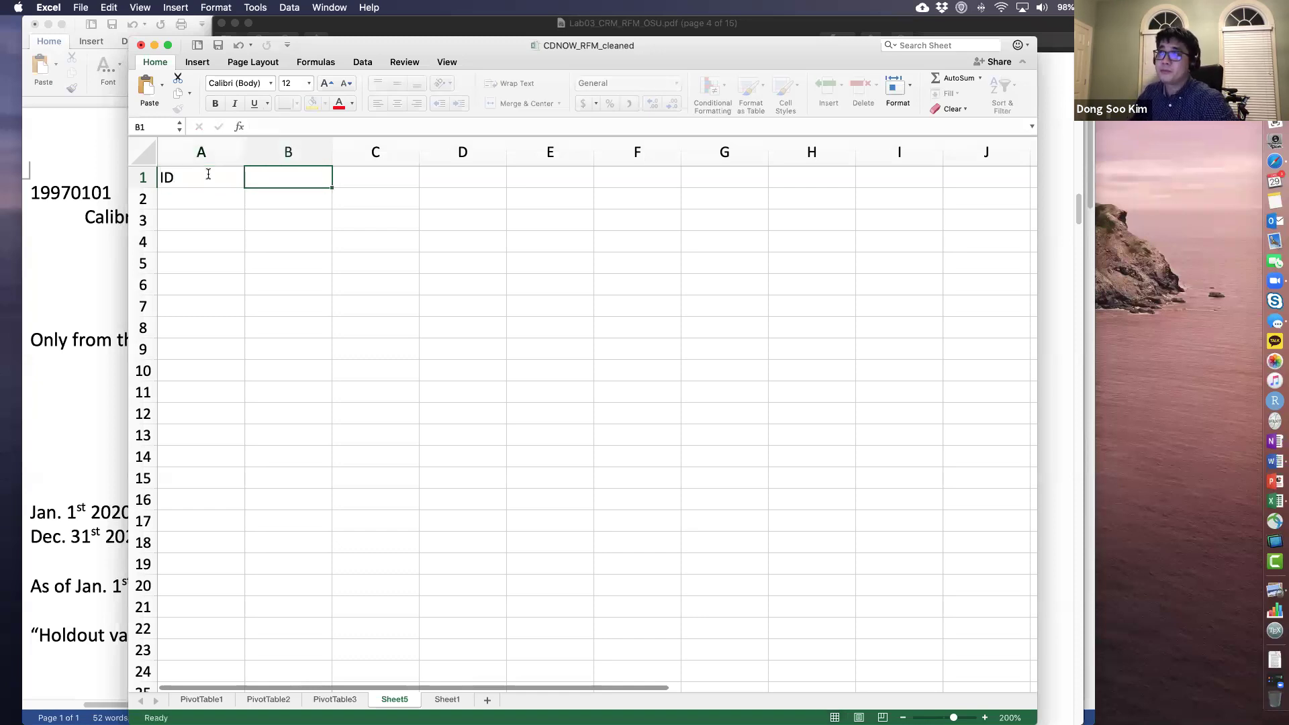
pyautogui.write('Recency')
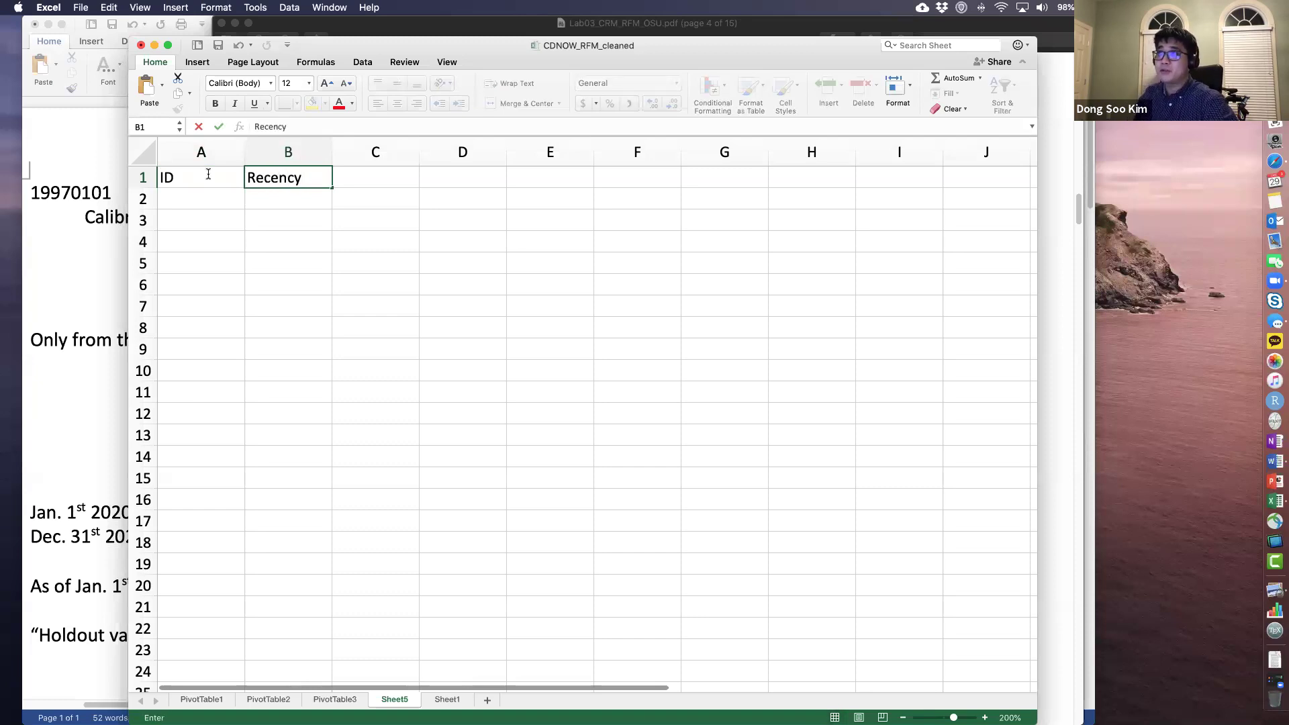
pyautogui.press('Tab')
pyautogui.write('Freqeu')
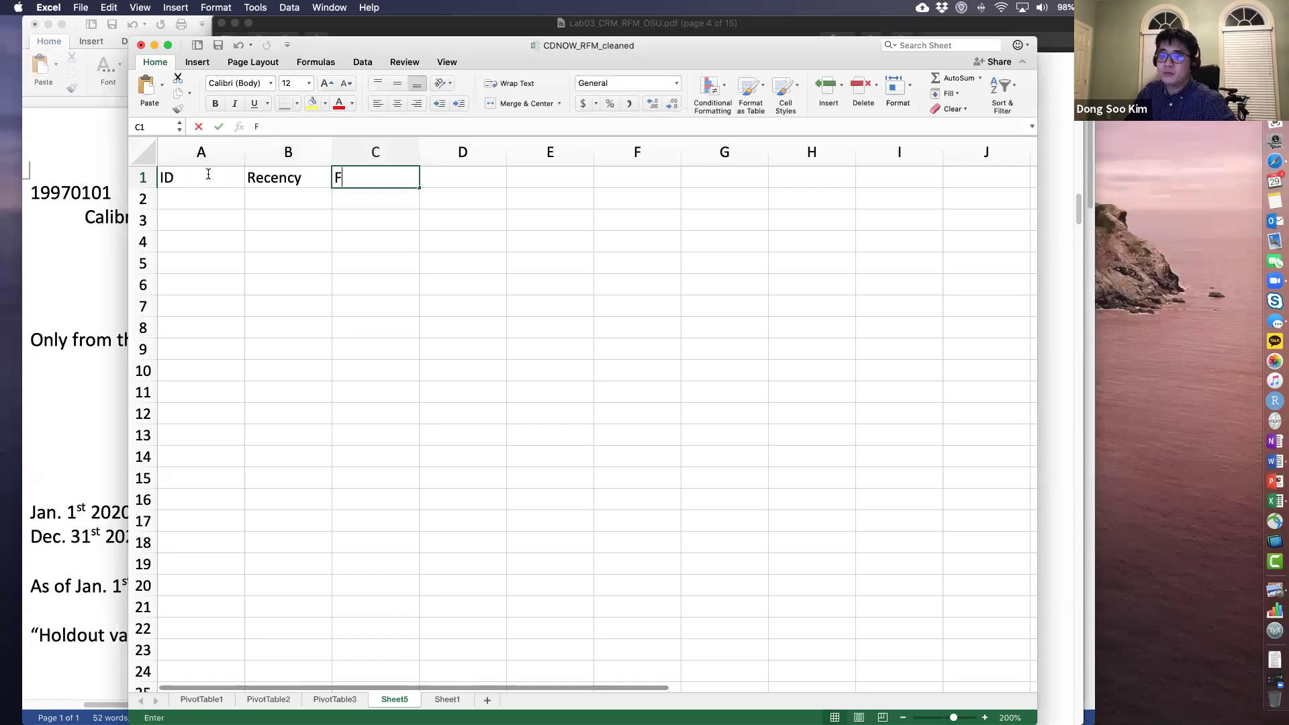
pyautogui.press('BackSpace')
pyautogui.press('BackSpace')
pyautogui.write('uency')
pyautogui.press('Tab')
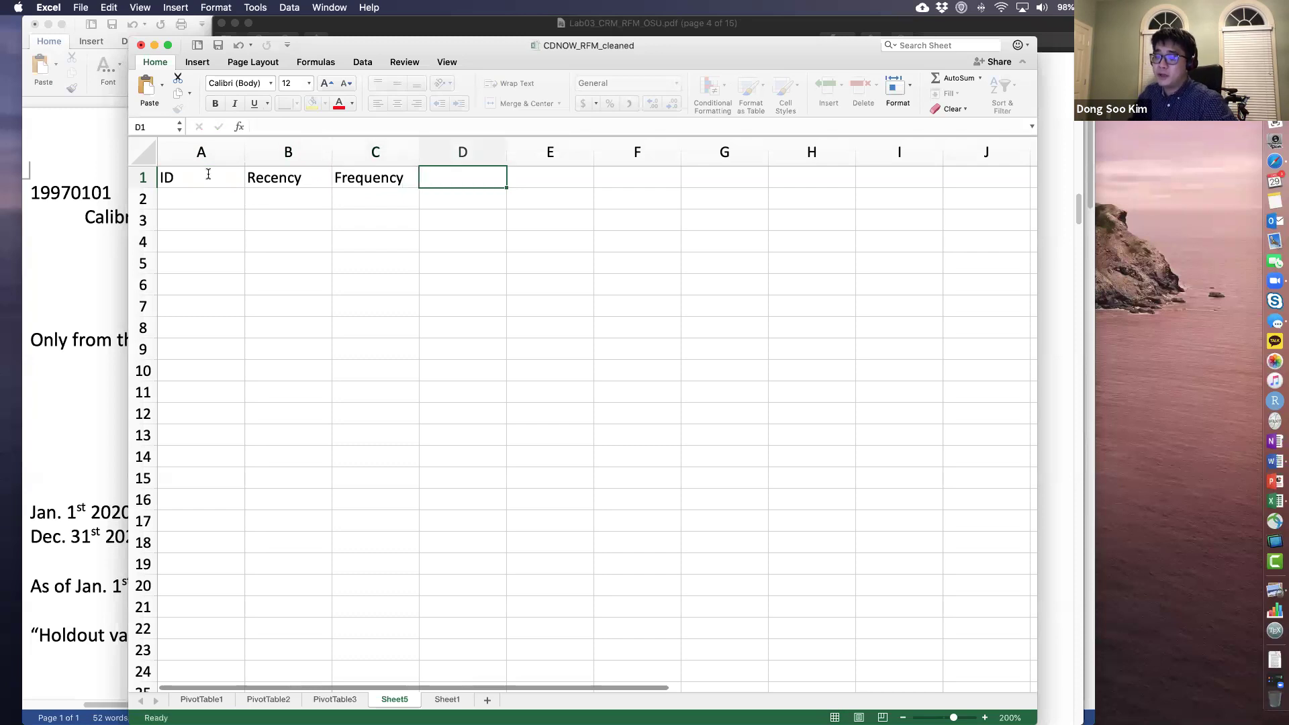
# Step: Enter the labels Monetary, Valid.Freq and Valid.Spend in cells D1 to F1
pyautogui.write('Monetary')
pyautogui.press('Tab')
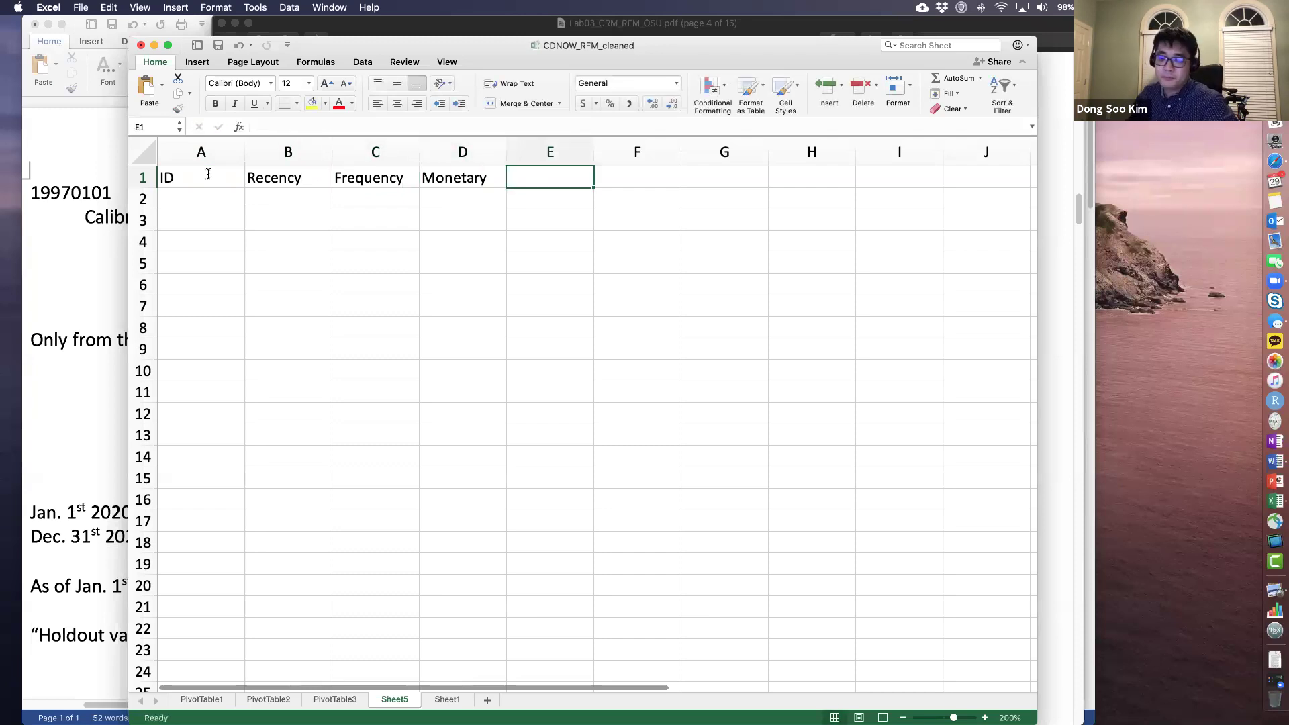
pyautogui.write('V')
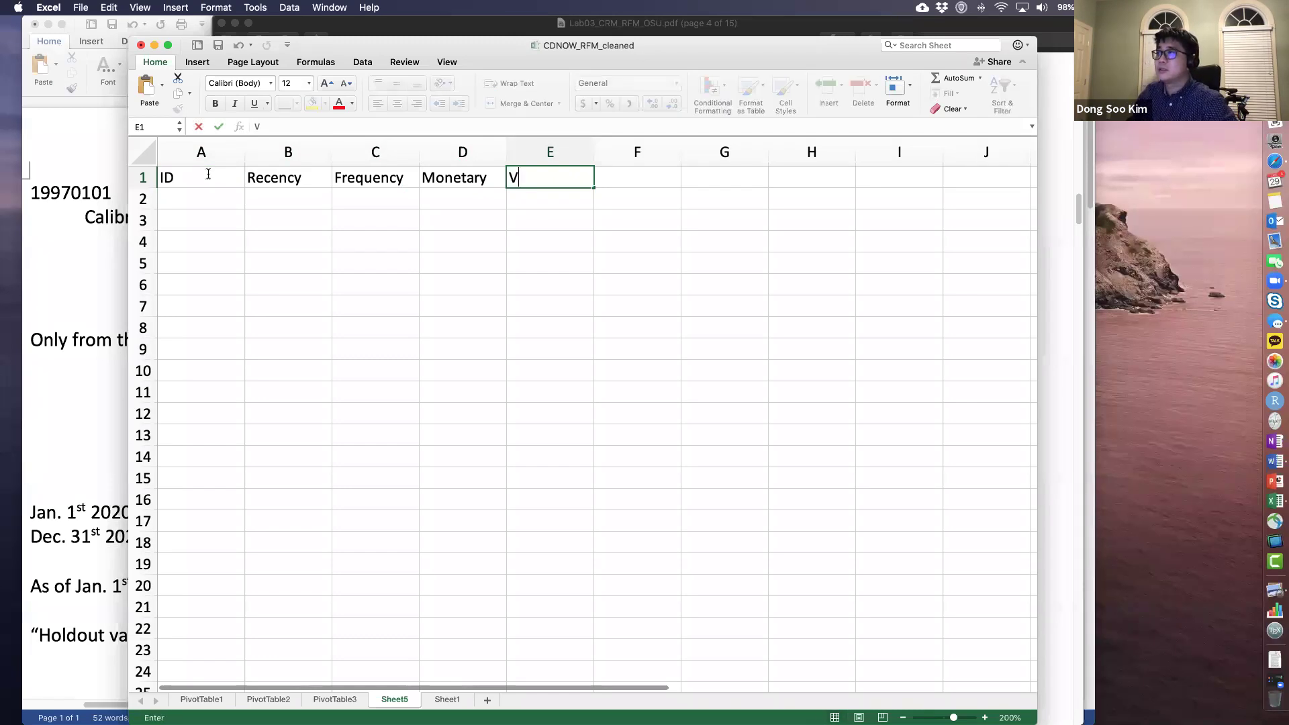
pyautogui.write('alid.')
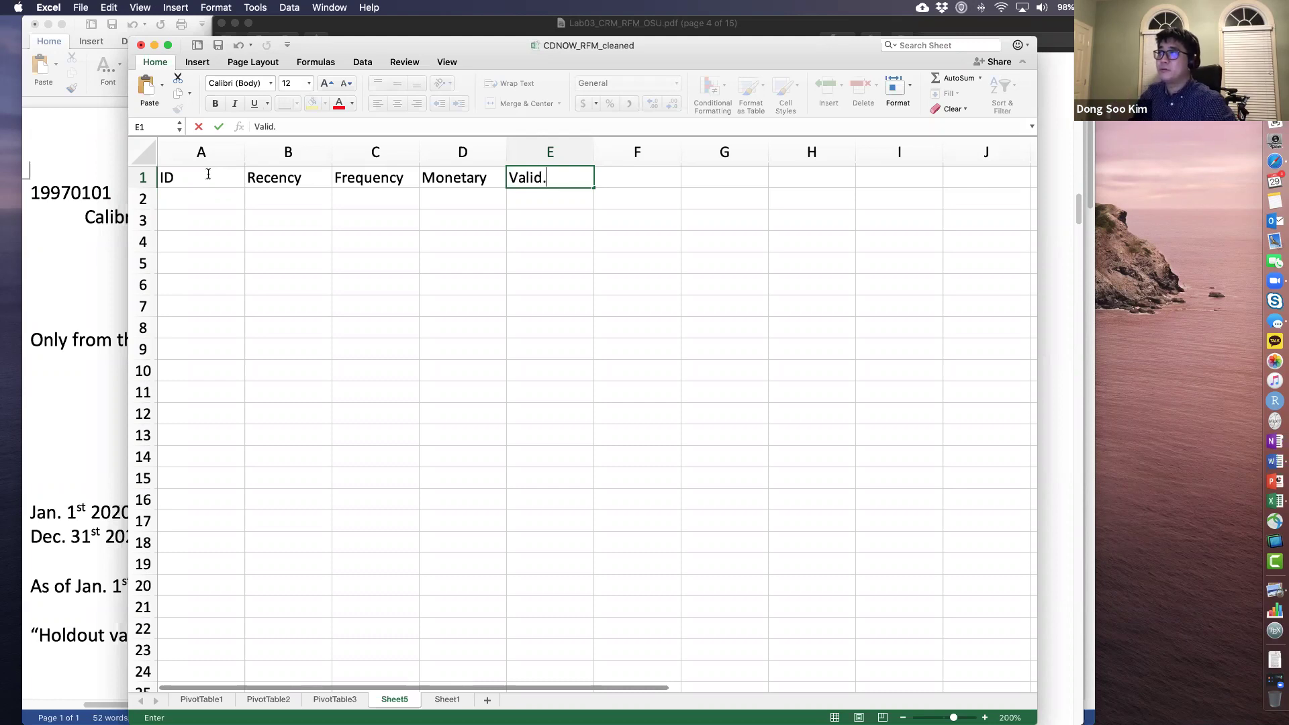
pyautogui.write('Freq')
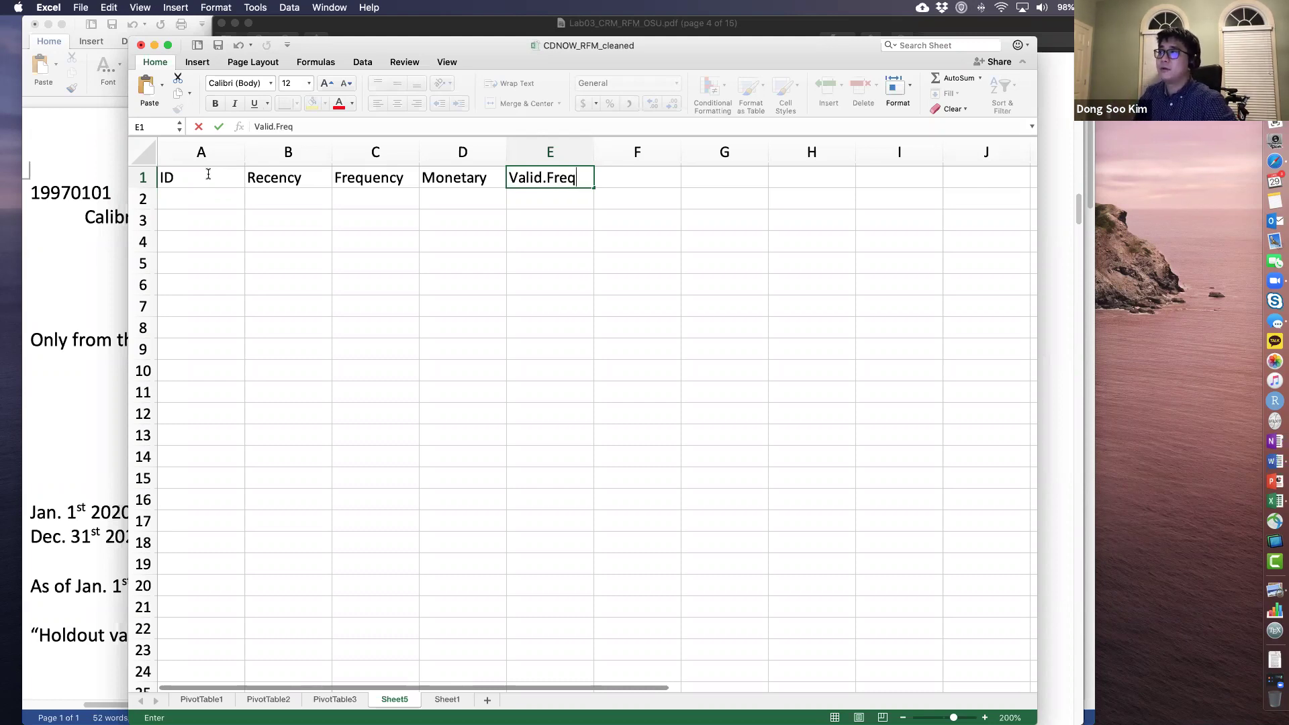
pyautogui.press('Tab')
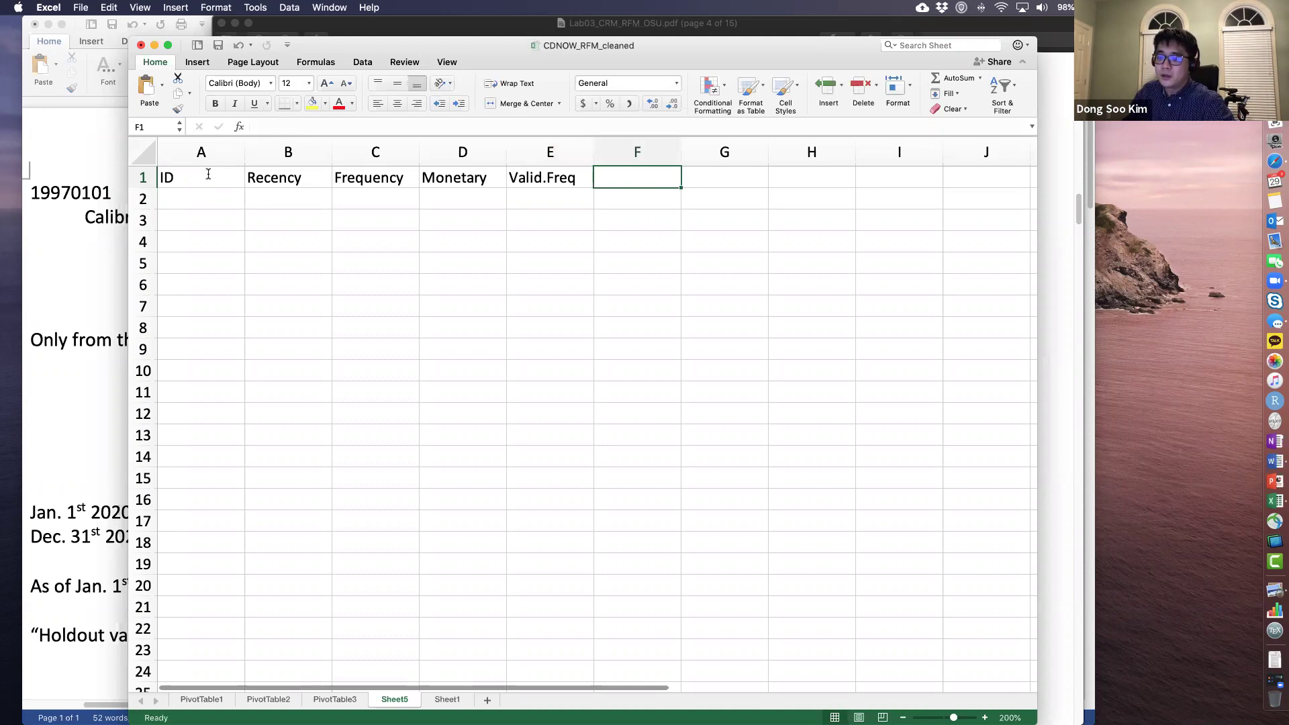
pyautogui.write('Val')
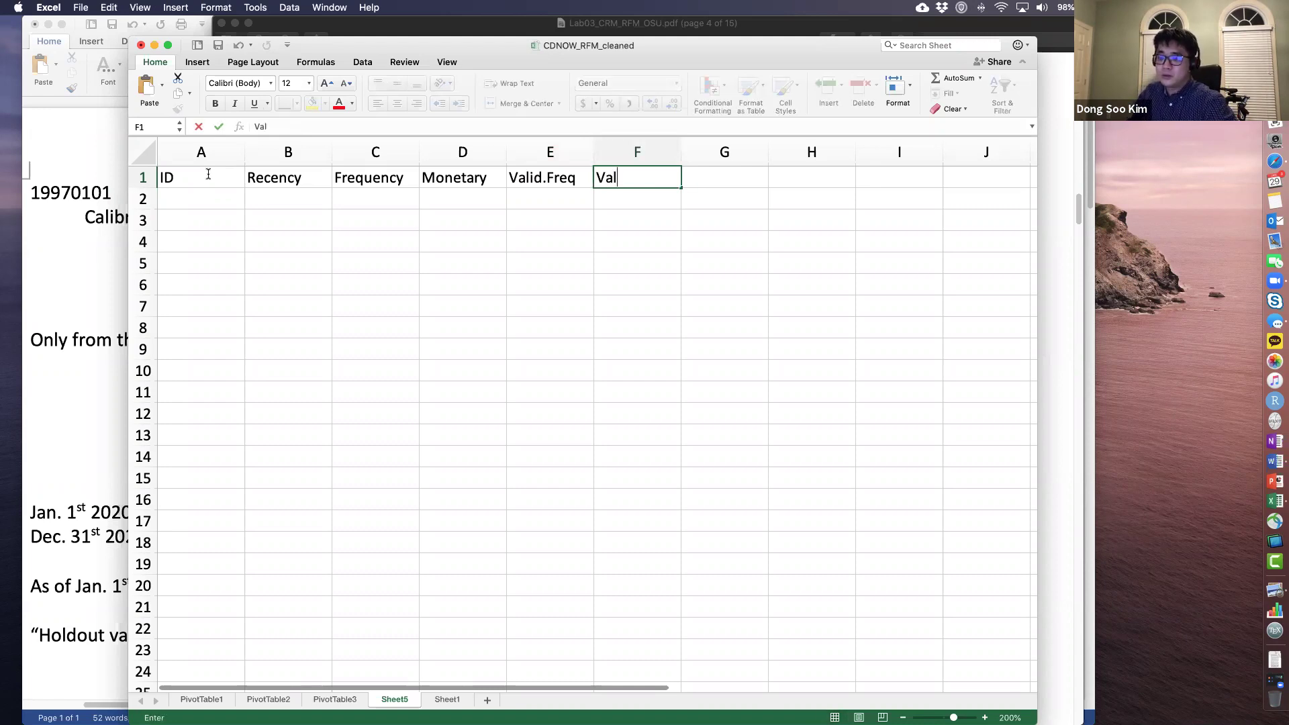
pyautogui.write('id')
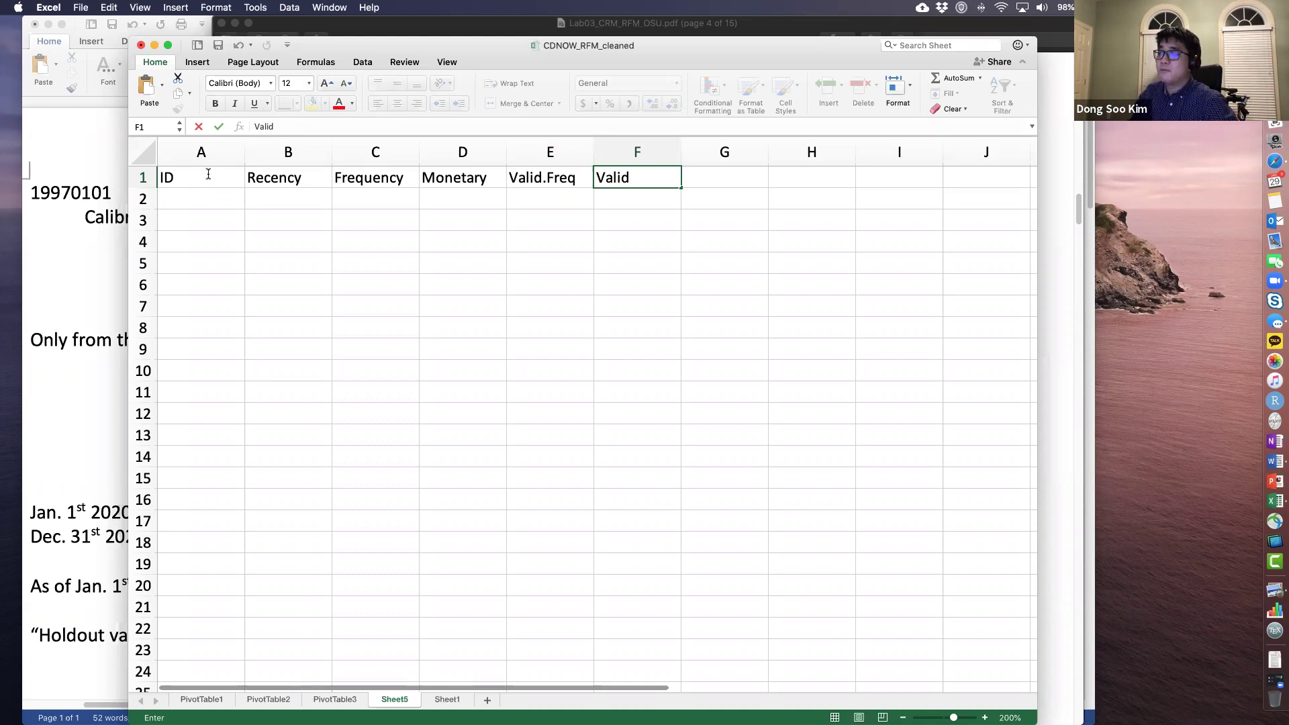
pyautogui.write('.Spend')
pyautogui.press('Return')
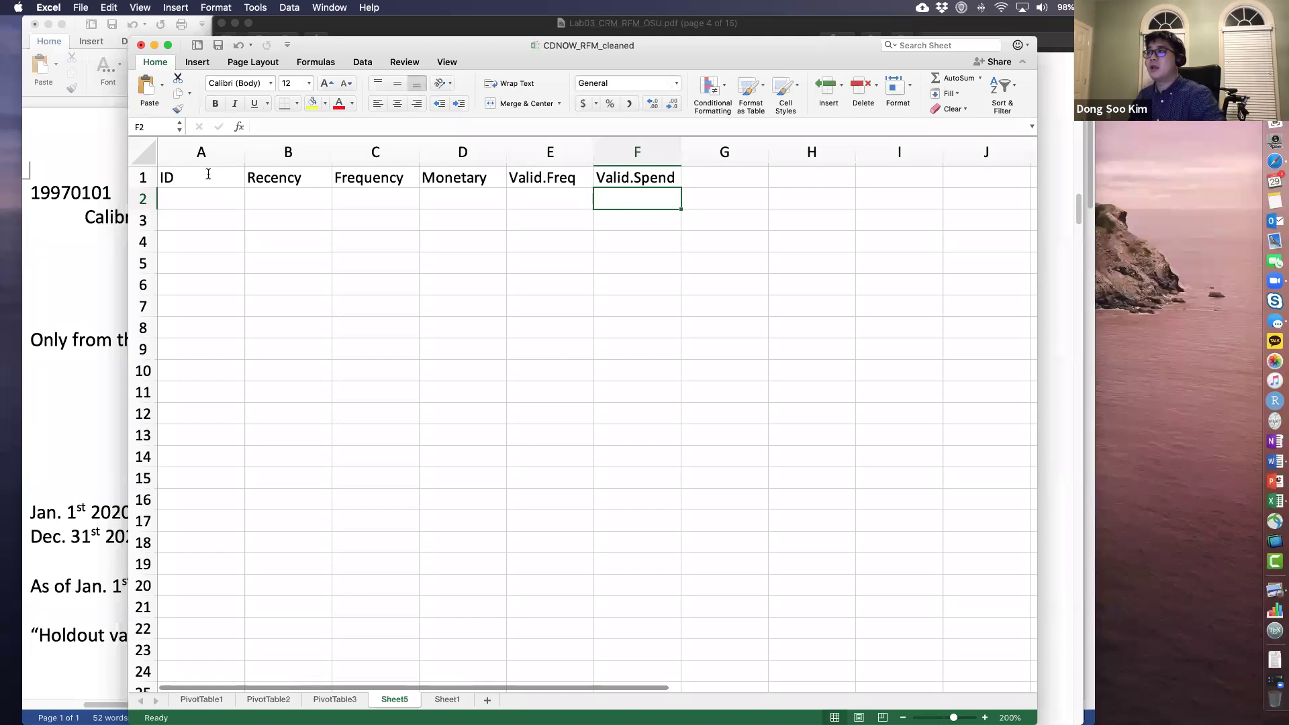
# Step: Go back through the row 1 labels from Valid.Spend to ID and select cell A2
pyautogui.press('Left')
pyautogui.press('Up')
pyautogui.press('Right')
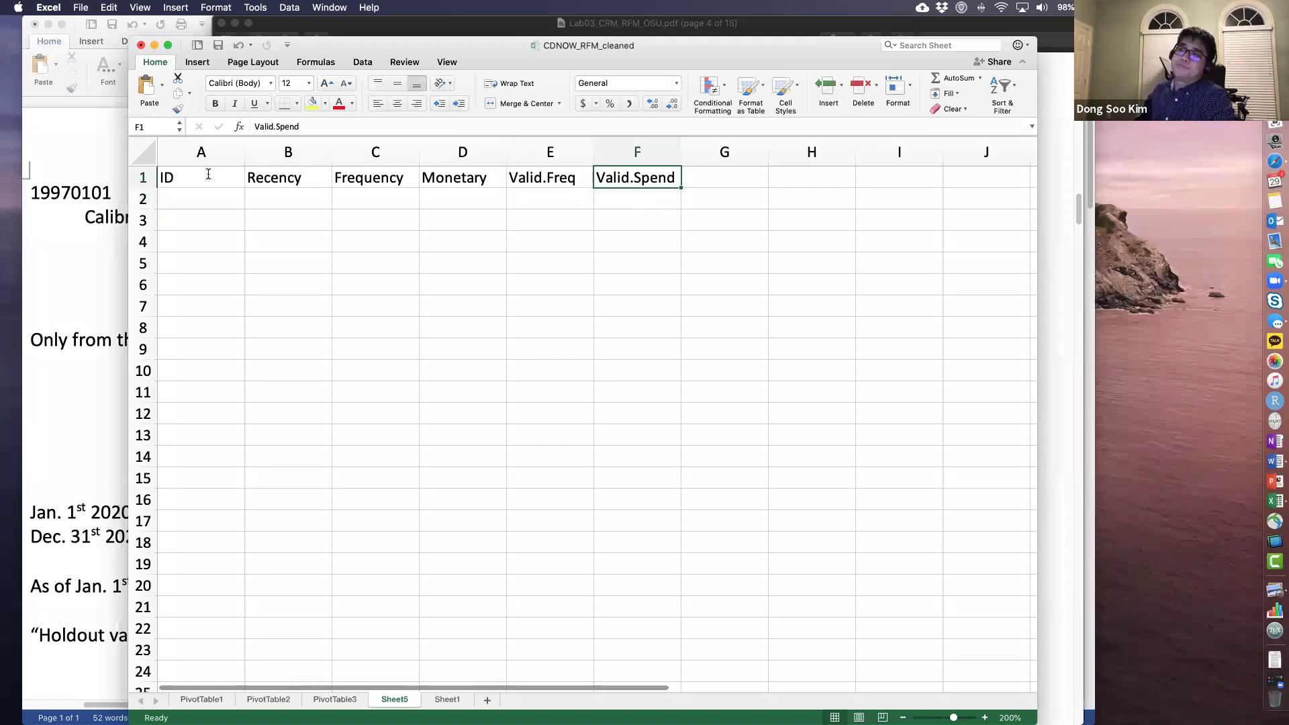
pyautogui.press('Left')
pyautogui.press('Left')
pyautogui.press('Left')
pyautogui.press('Left')
pyautogui.press('Left')
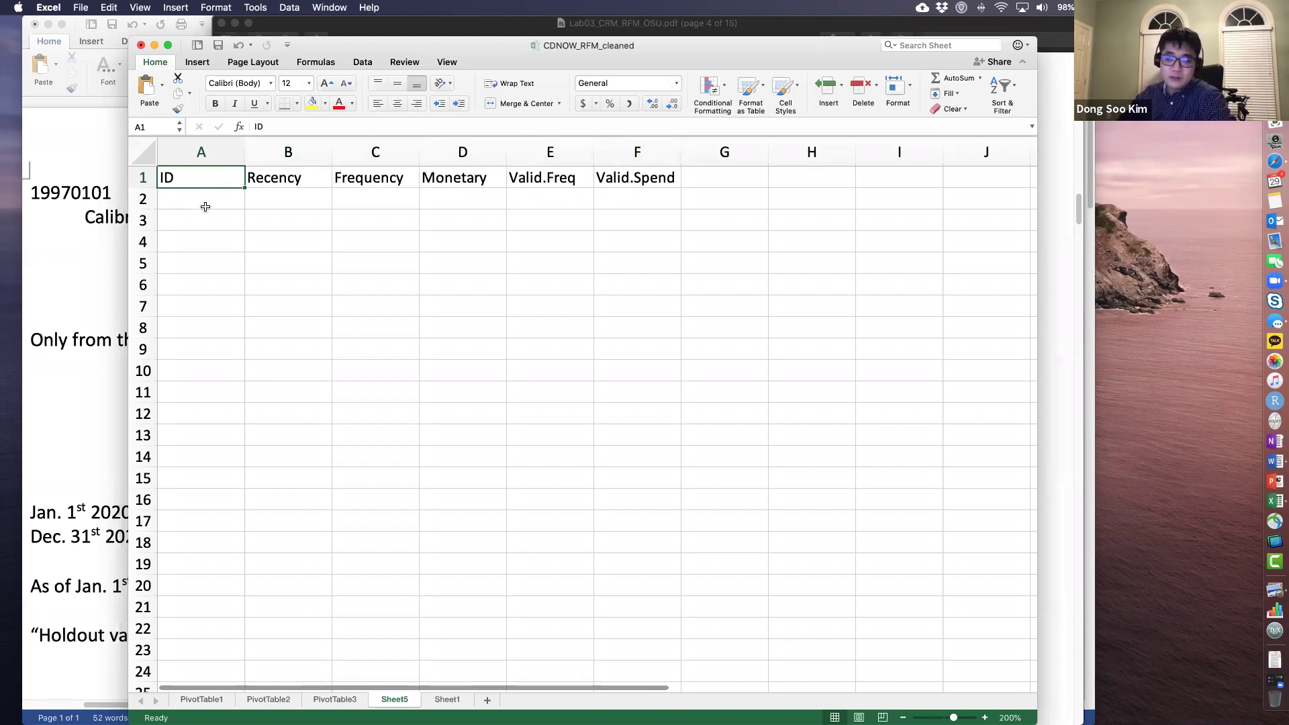
pyautogui.click(208, 200)
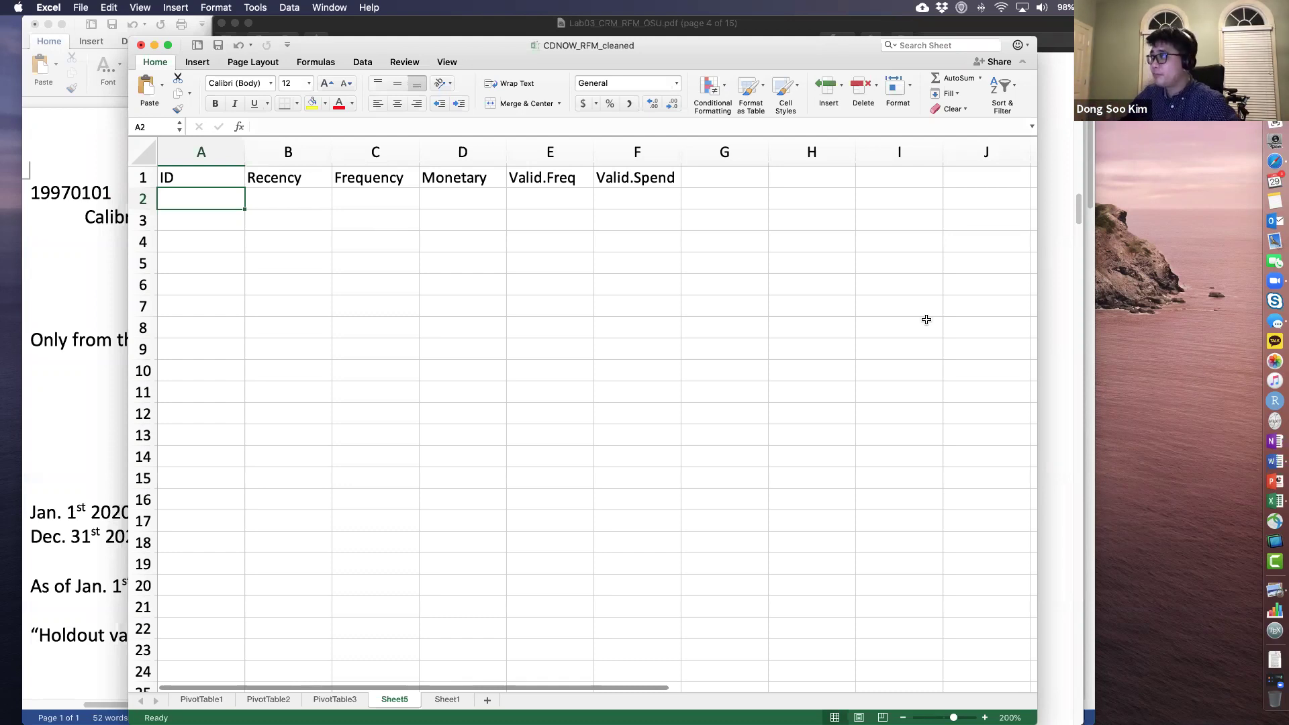
# Step: Switch to the lab PDF in Preview and copy the first "Bring it all together!" formula, ='PivotTable1'!A5
pyautogui.press('super+Tab')
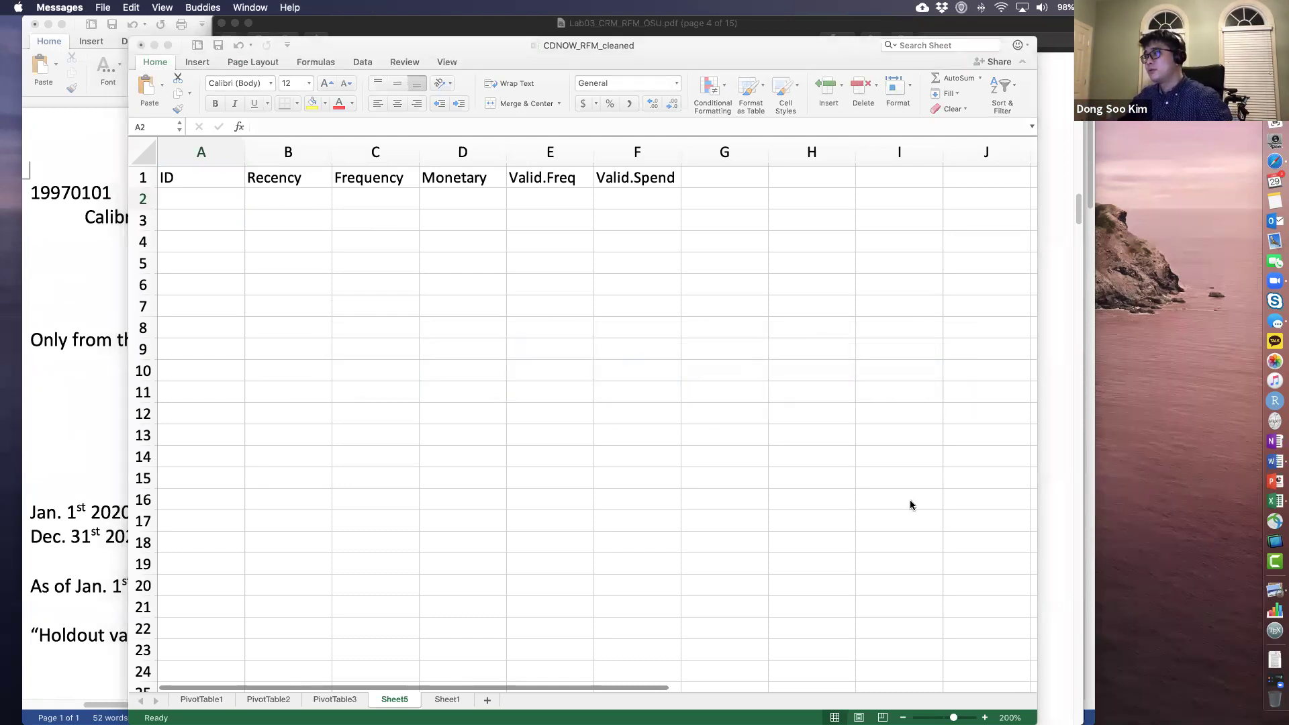
pyautogui.press('super+Tab')
pyautogui.press('super+Tab')
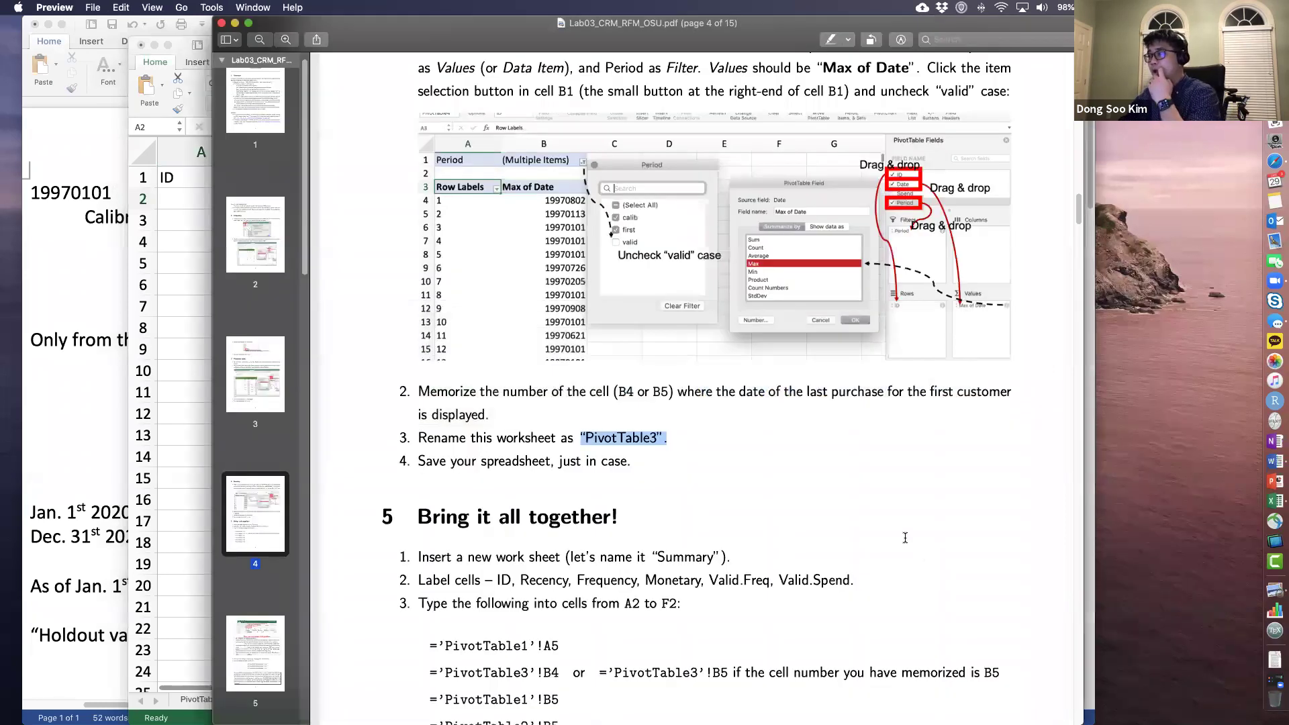
pyautogui.scroll(-4, 905, 536)
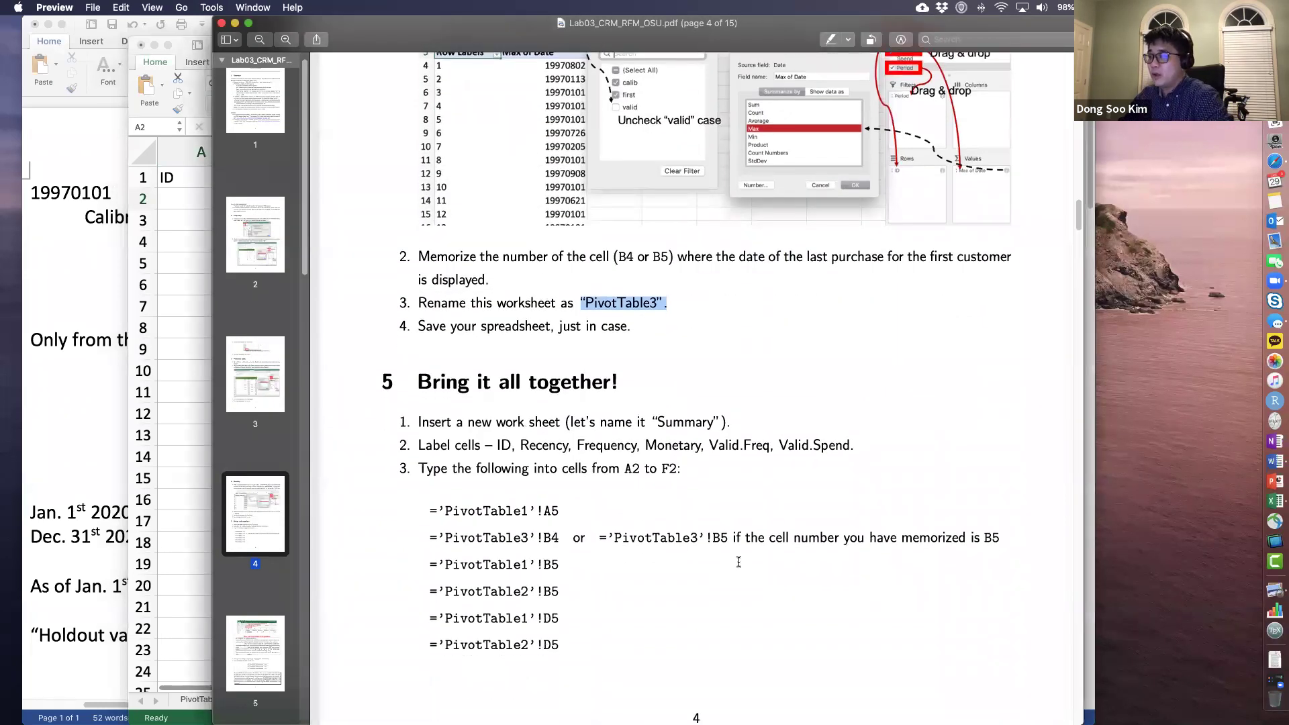
pyautogui.scroll(-1, 640, 537)
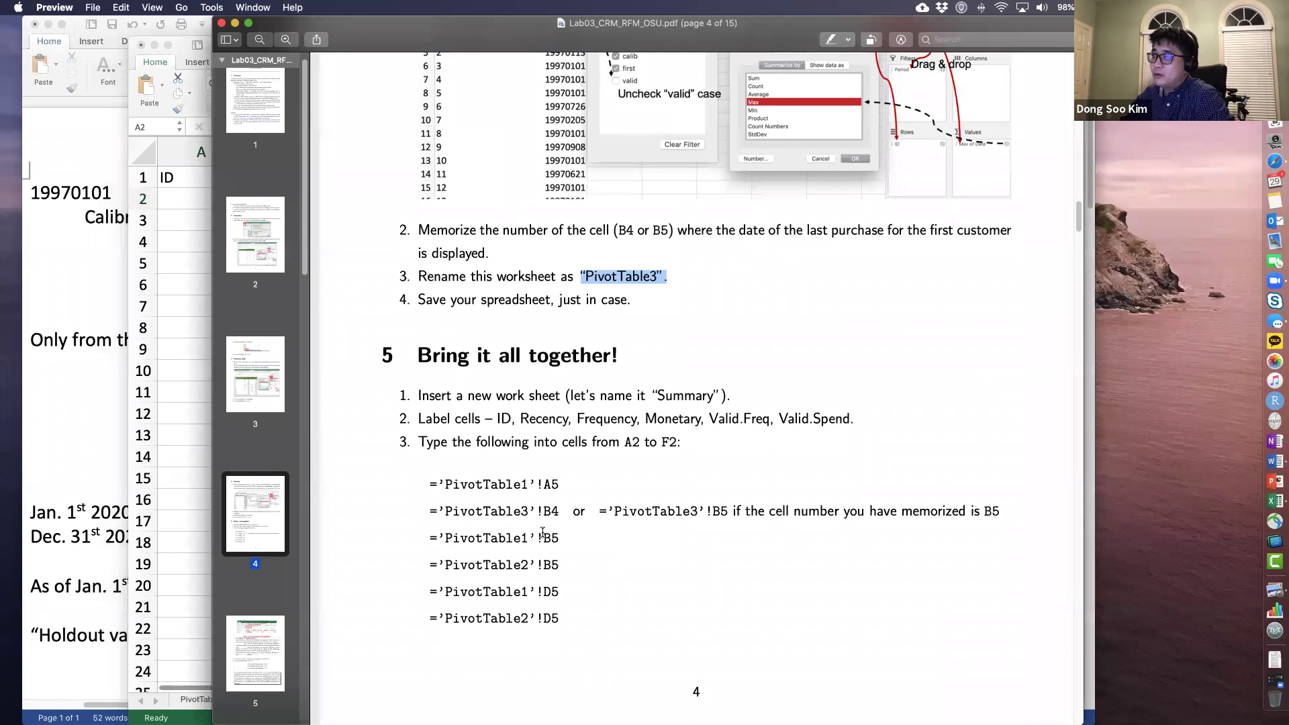
pyautogui.click(568, 480)
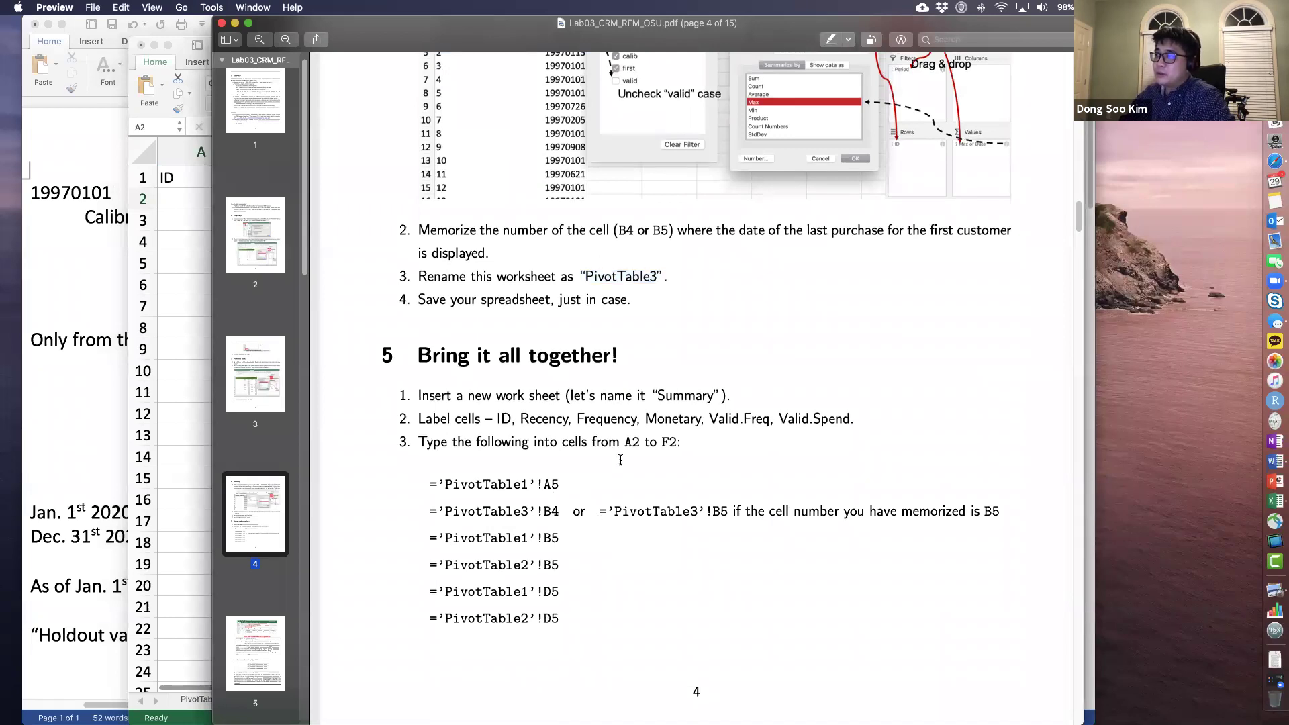
pyautogui.moveTo(625, 442); pyautogui.dragTo(638, 441)
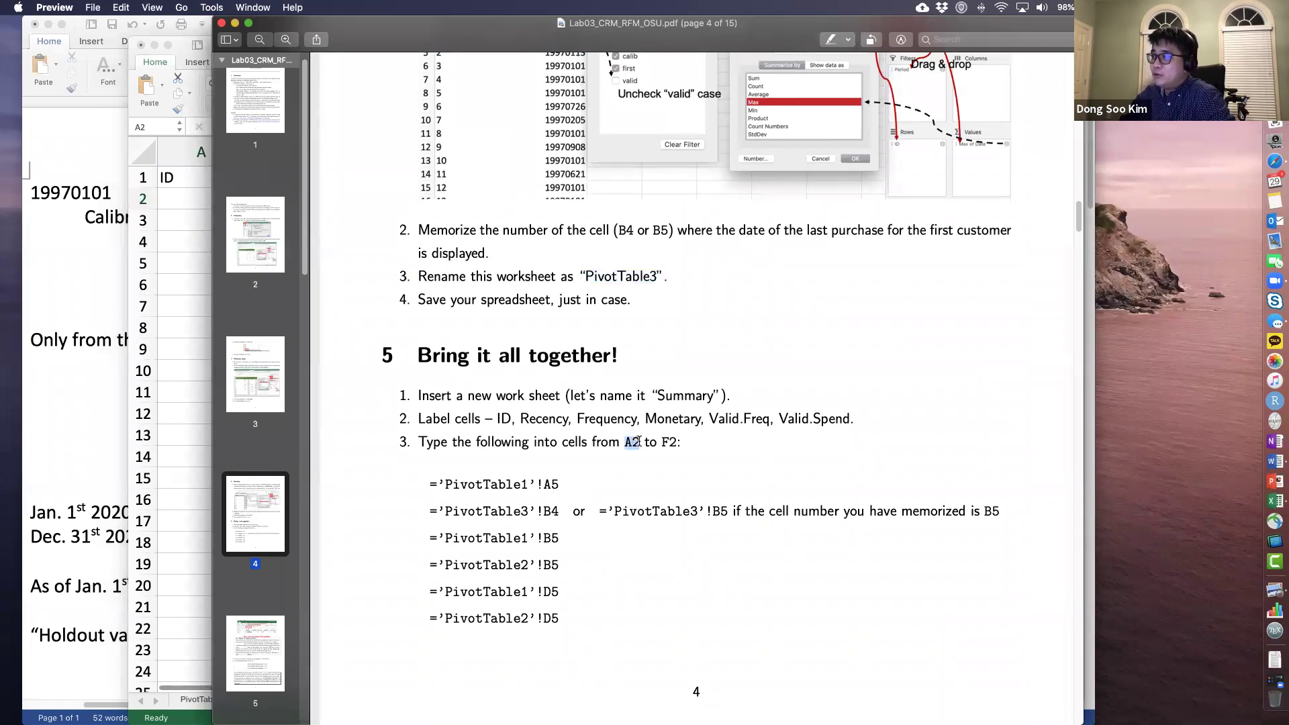
pyautogui.moveTo(428, 484); pyautogui.dragTo(566, 483)
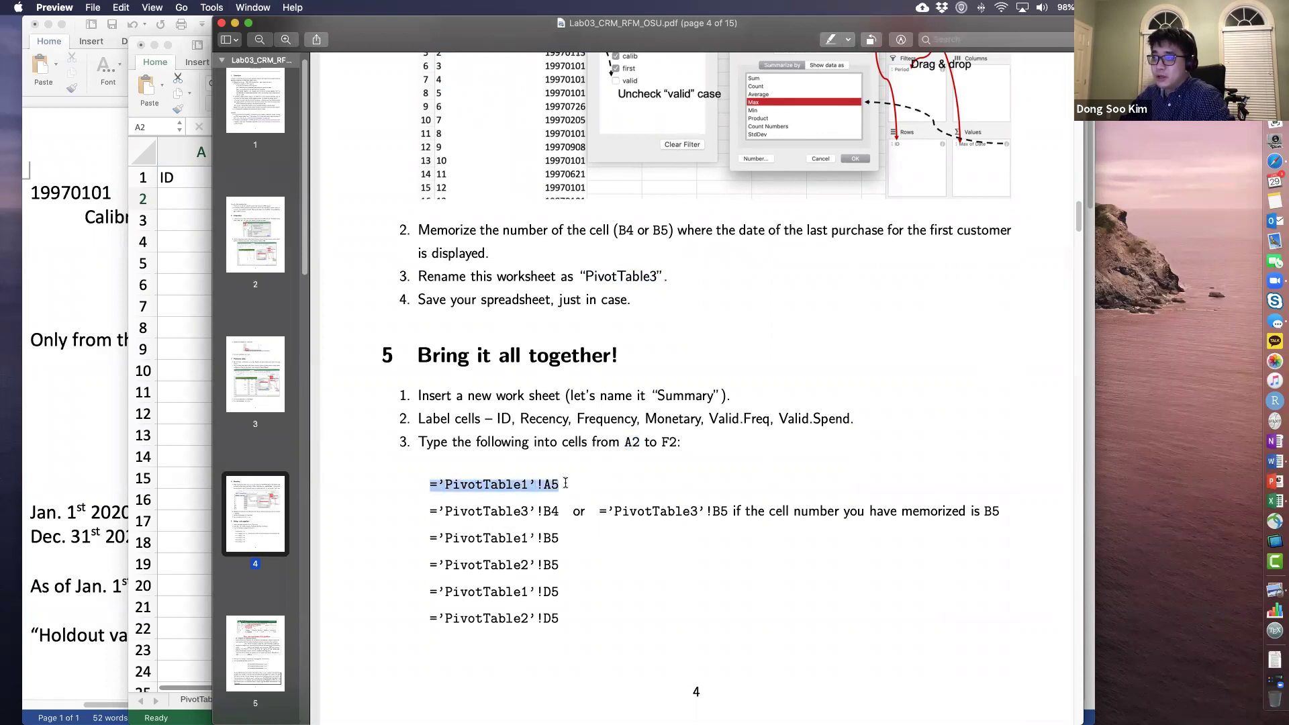
pyautogui.click(565, 483)
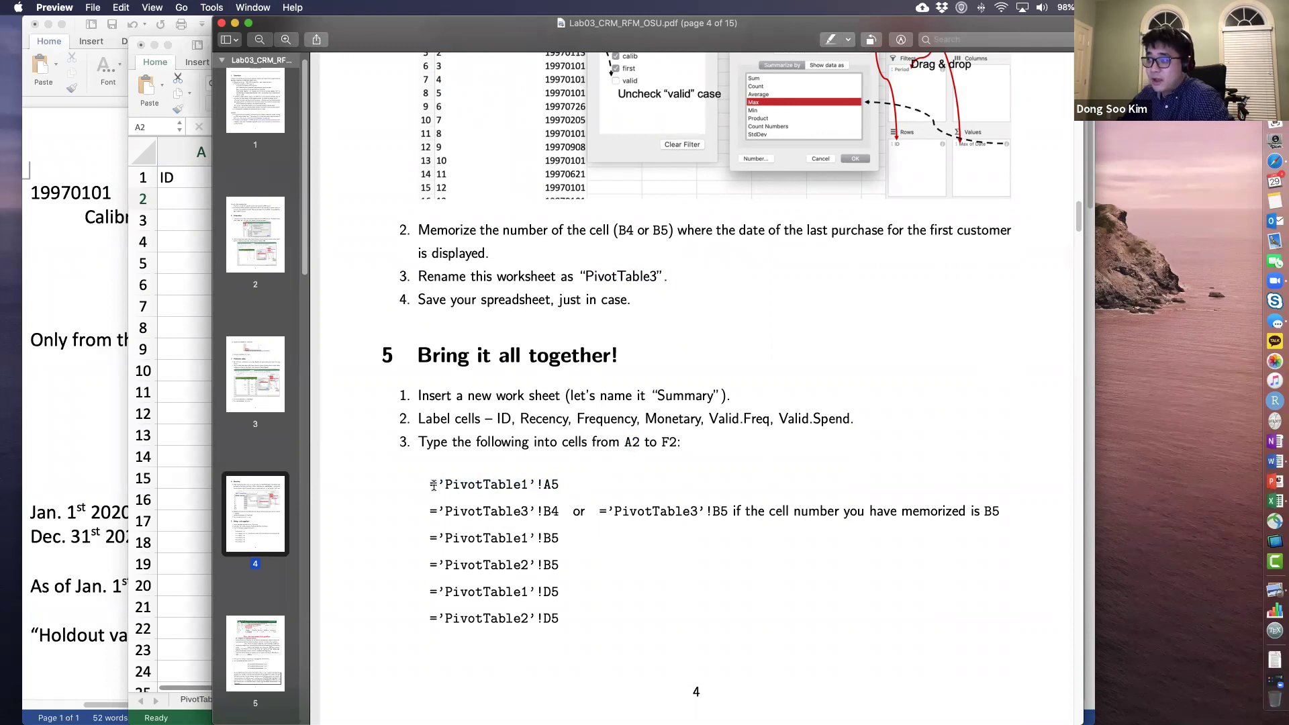
pyautogui.moveTo(430, 484); pyautogui.dragTo(552, 485)
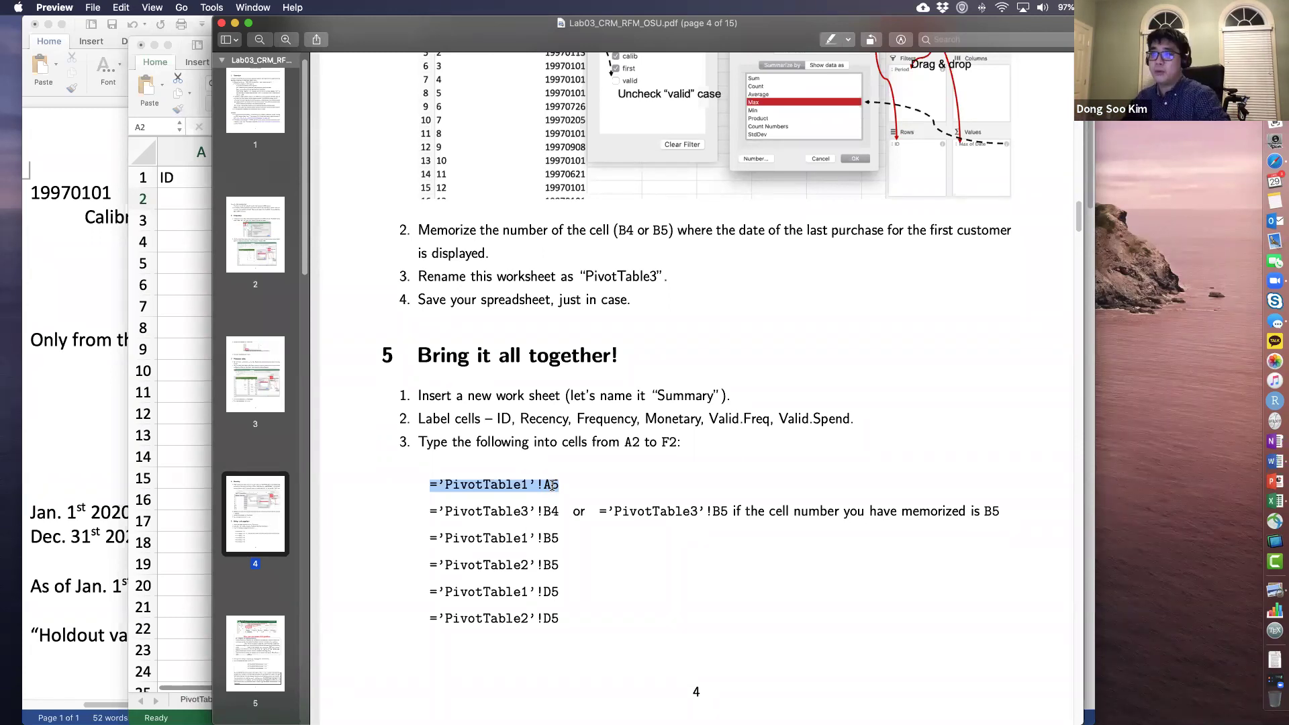
# Step: Return to the Excel worksheet, paste the formula ='PivotTable1'!A5 into cell A2 and cancel the file selection dialog
pyautogui.click(164, 205)
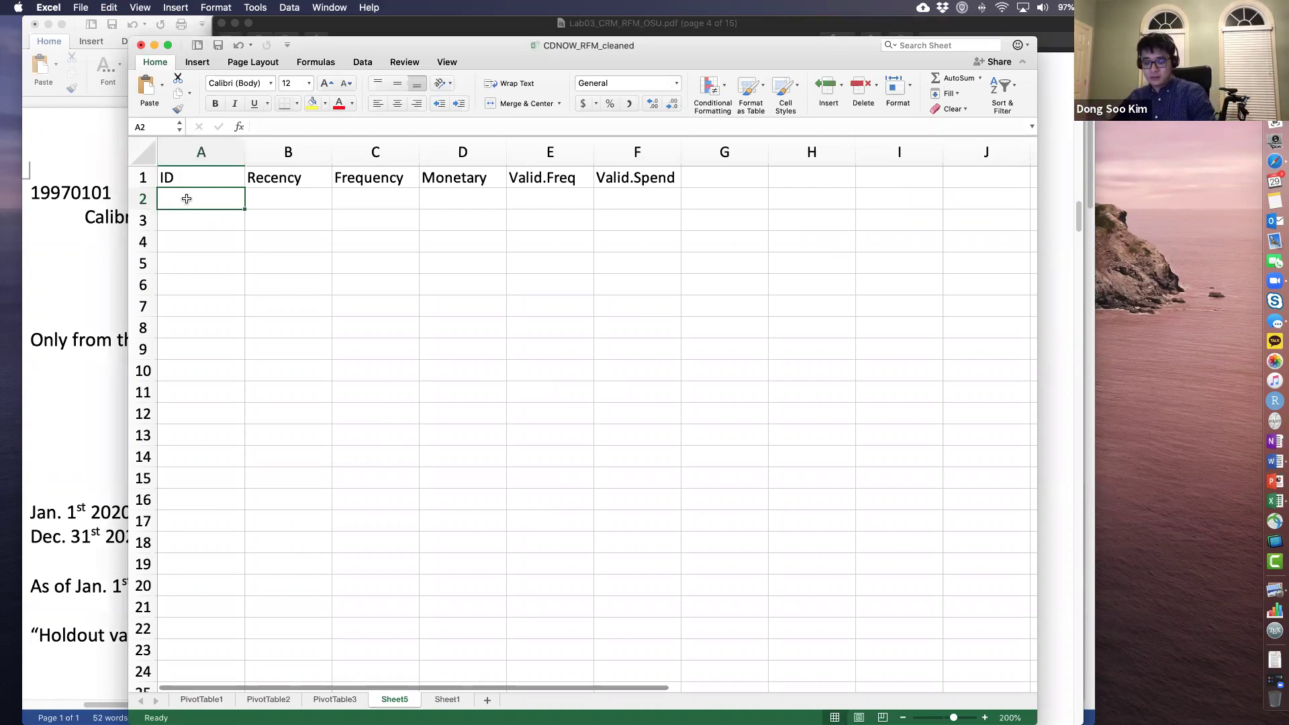
pyautogui.press('super+v')
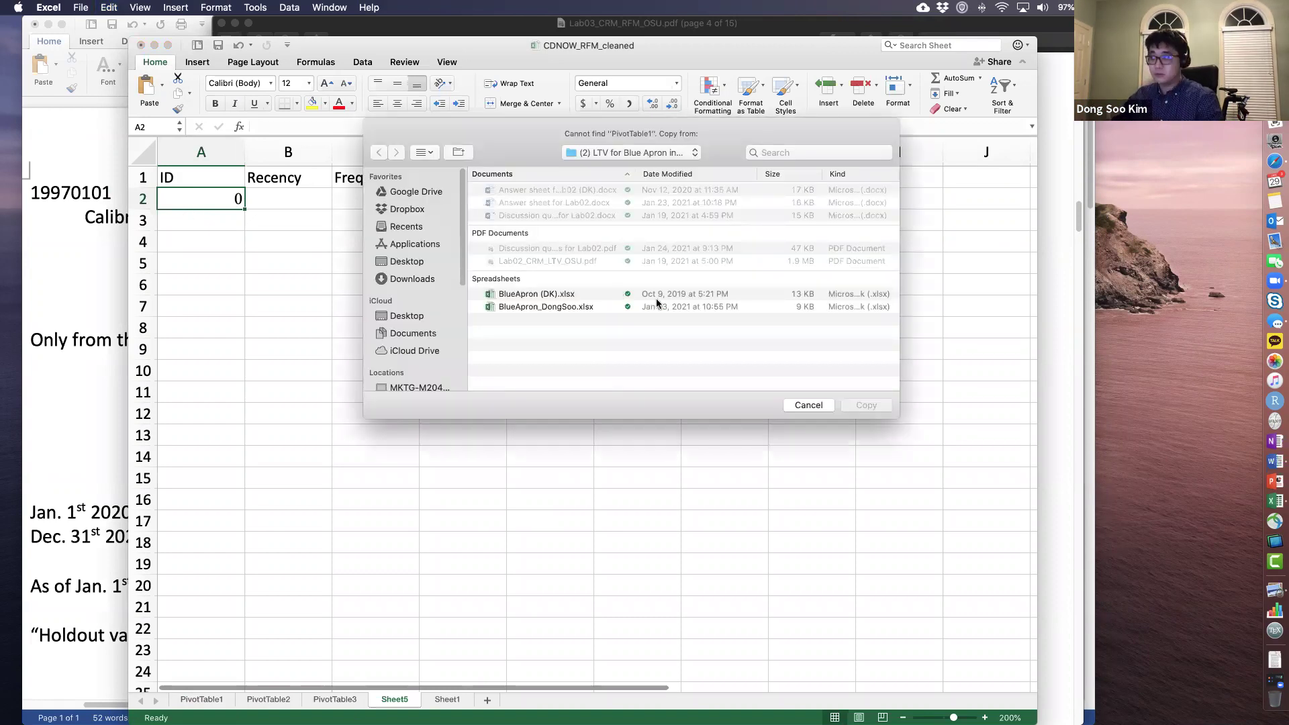
pyautogui.click(796, 403)
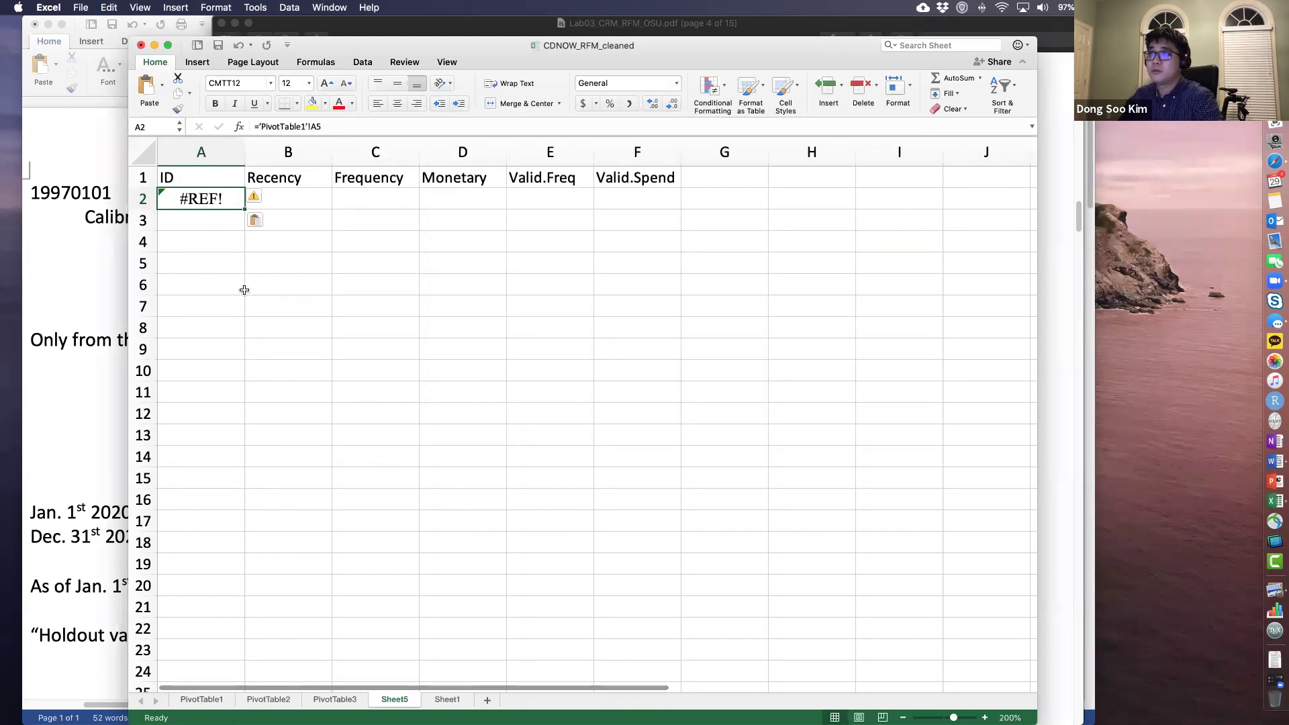
# Step: Try to re-enter the formula ='PivotTable1'!A5 in cell A2, cancelling the file selection dialog
pyautogui.click(223, 221)
pyautogui.click(225, 201)
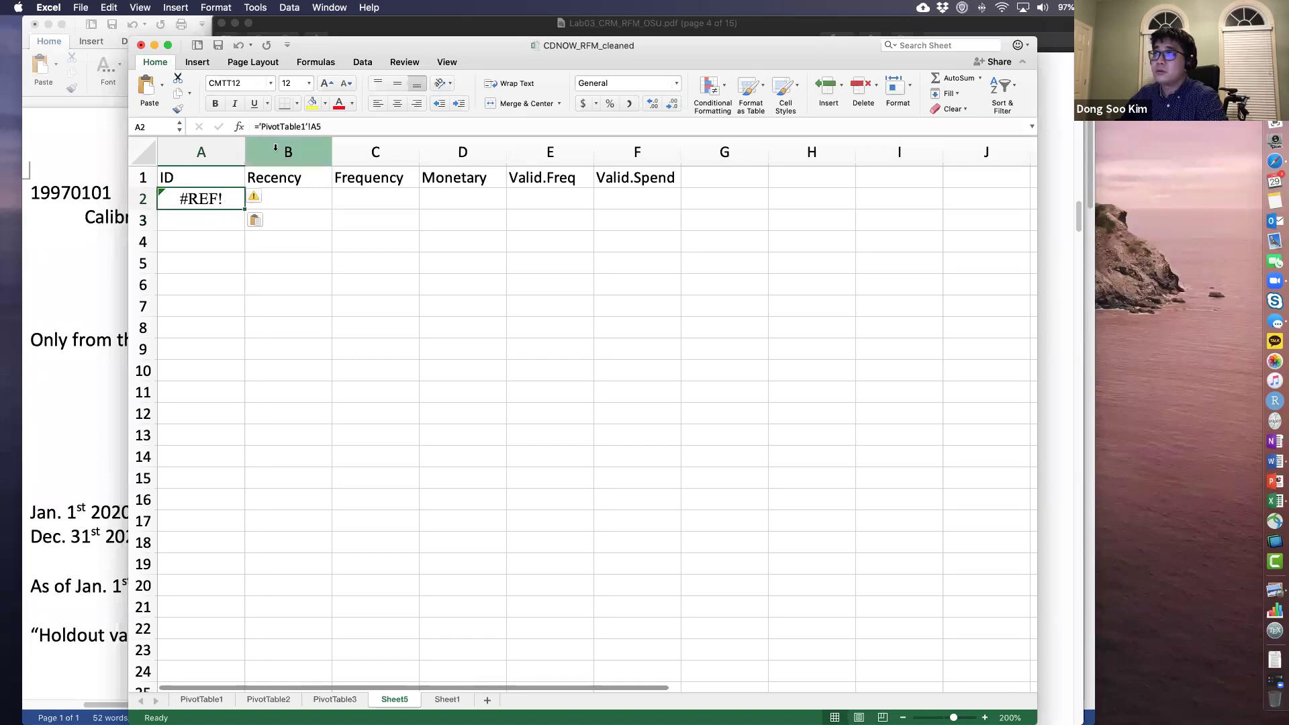
pyautogui.doubleClick(228, 201)
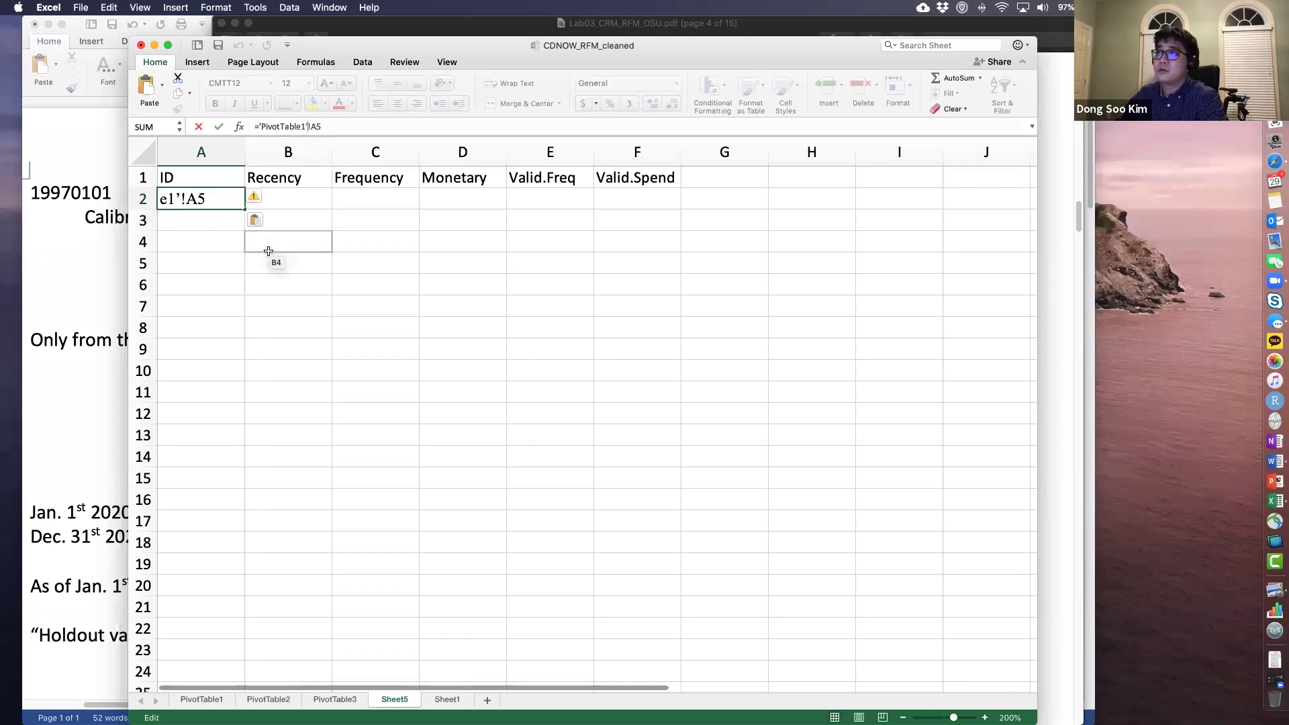
pyautogui.press('Return')
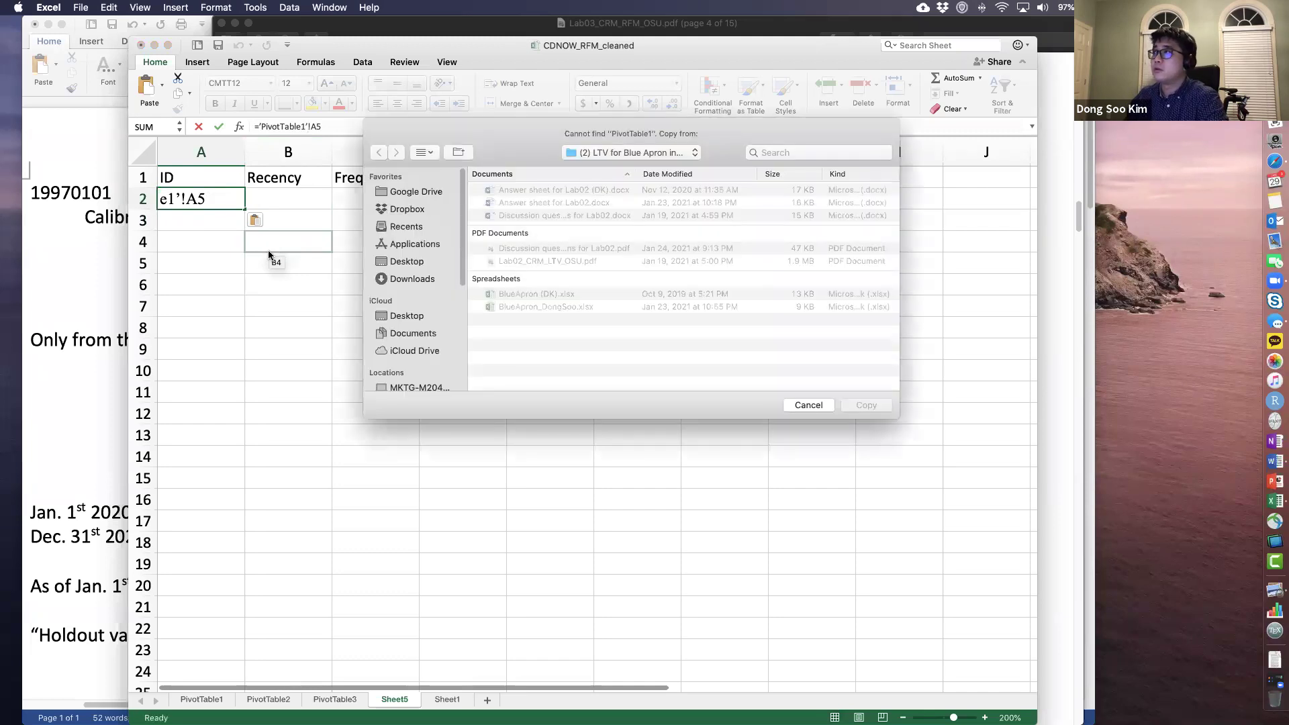
pyautogui.click(806, 405)
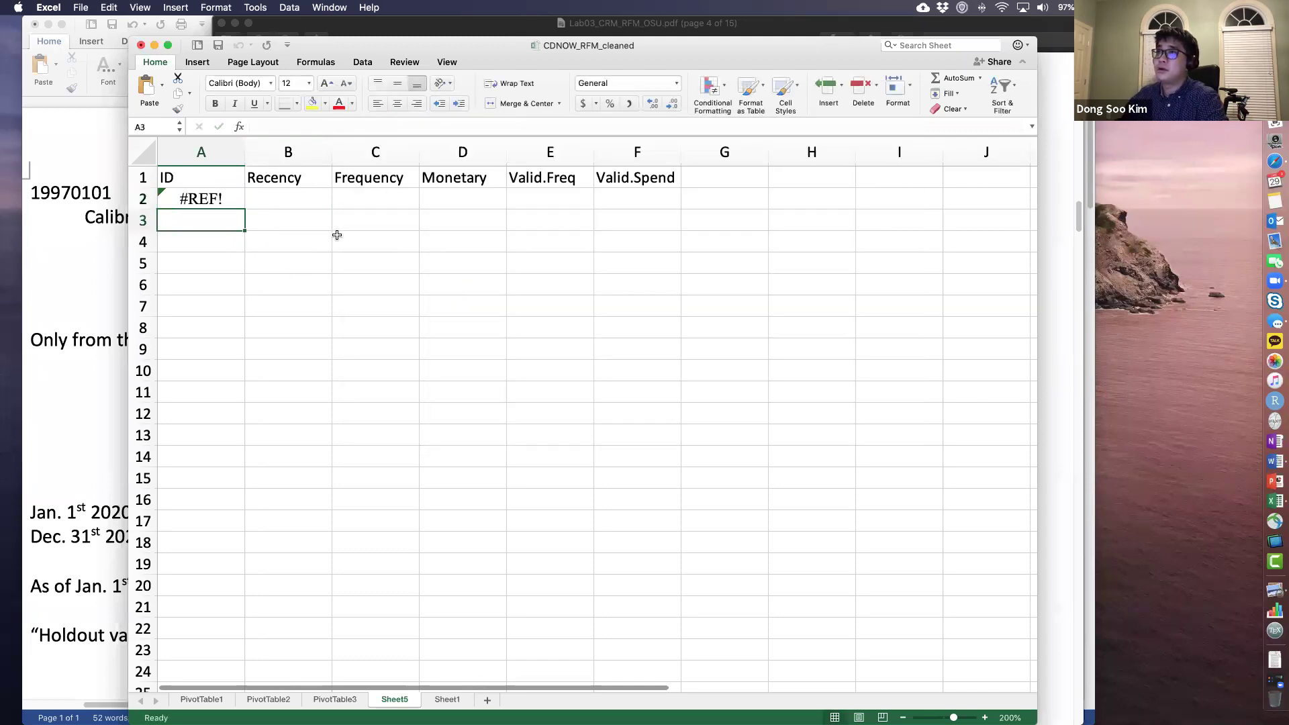
# Step: Remove the quotation marks around the sheet name in cell A2's formula, making it =PivotTable1!A5
pyautogui.click(218, 199)
pyautogui.click(309, 126)
pyautogui.press('Left')
pyautogui.press('Left')
pyautogui.press('Left')
pyautogui.press('Left')
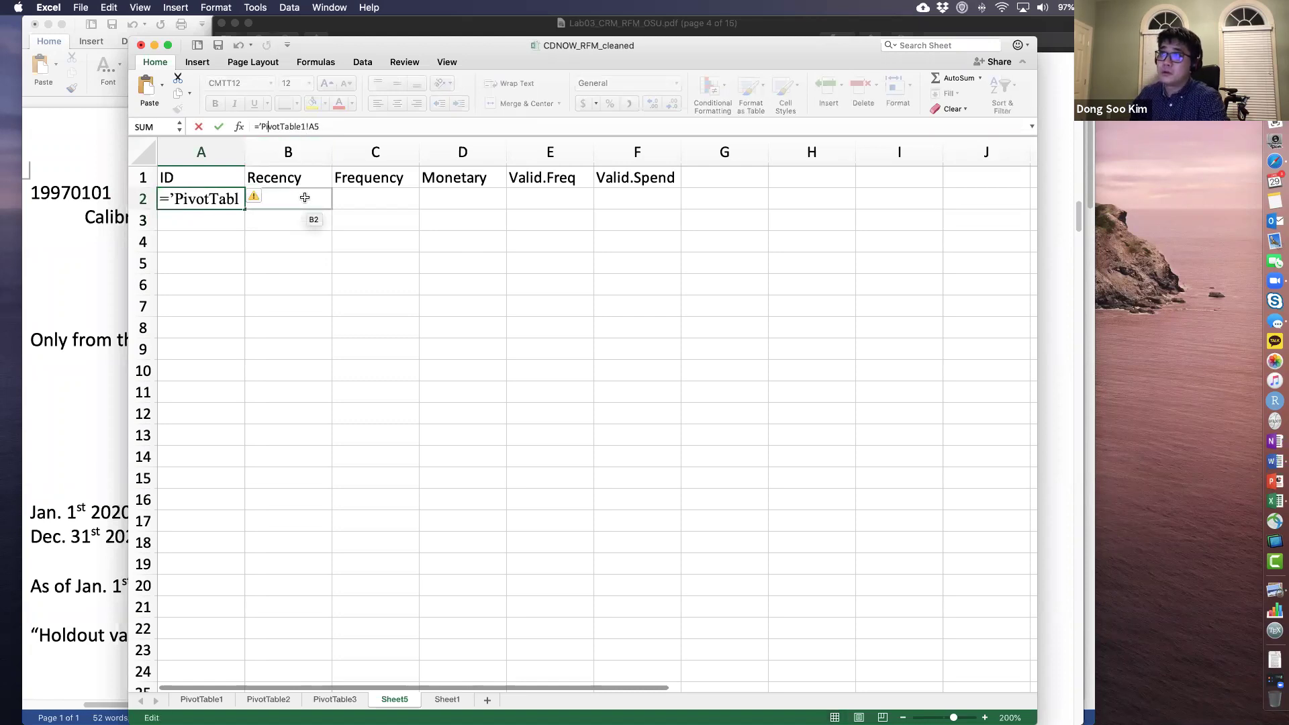
pyautogui.press('BackSpace')
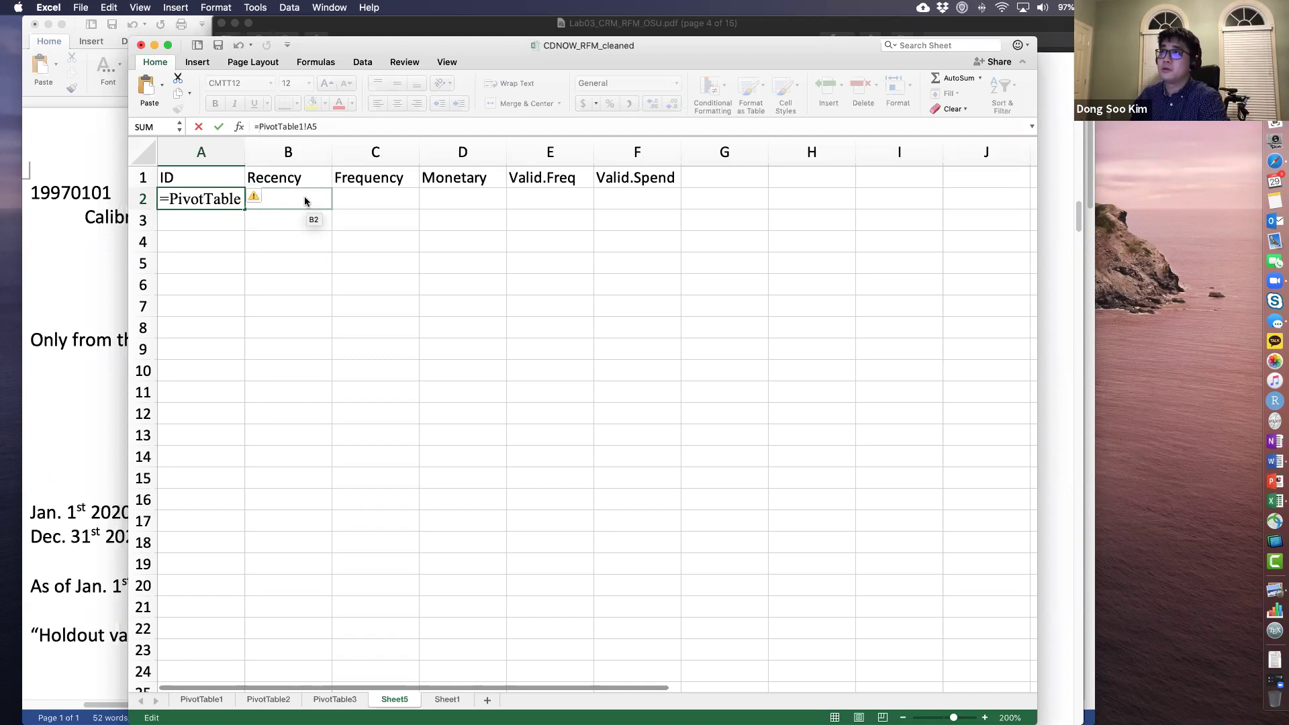
pyautogui.press('Return')
pyautogui.click(226, 199)
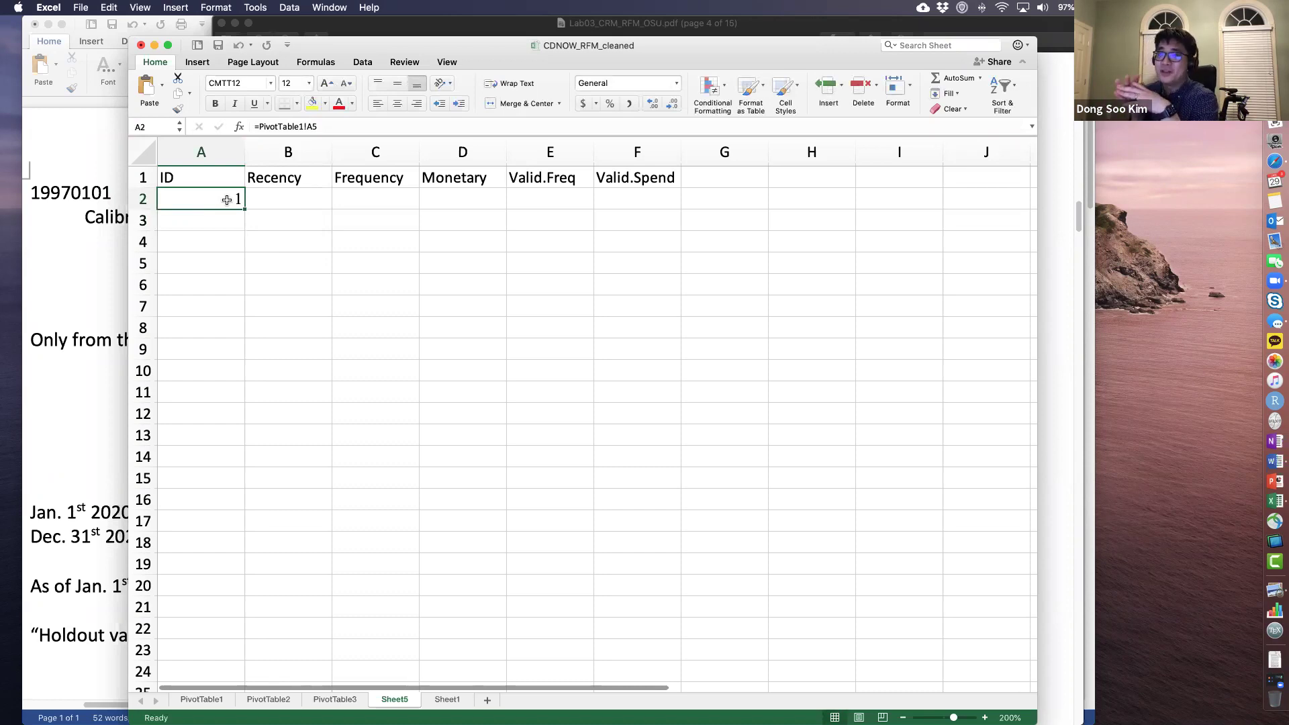
# Step: Switch to the lab PDF in Preview and highlight the quoted sheet reference 'PivotTable1'! in the first formula
pyautogui.press('super+Tab')
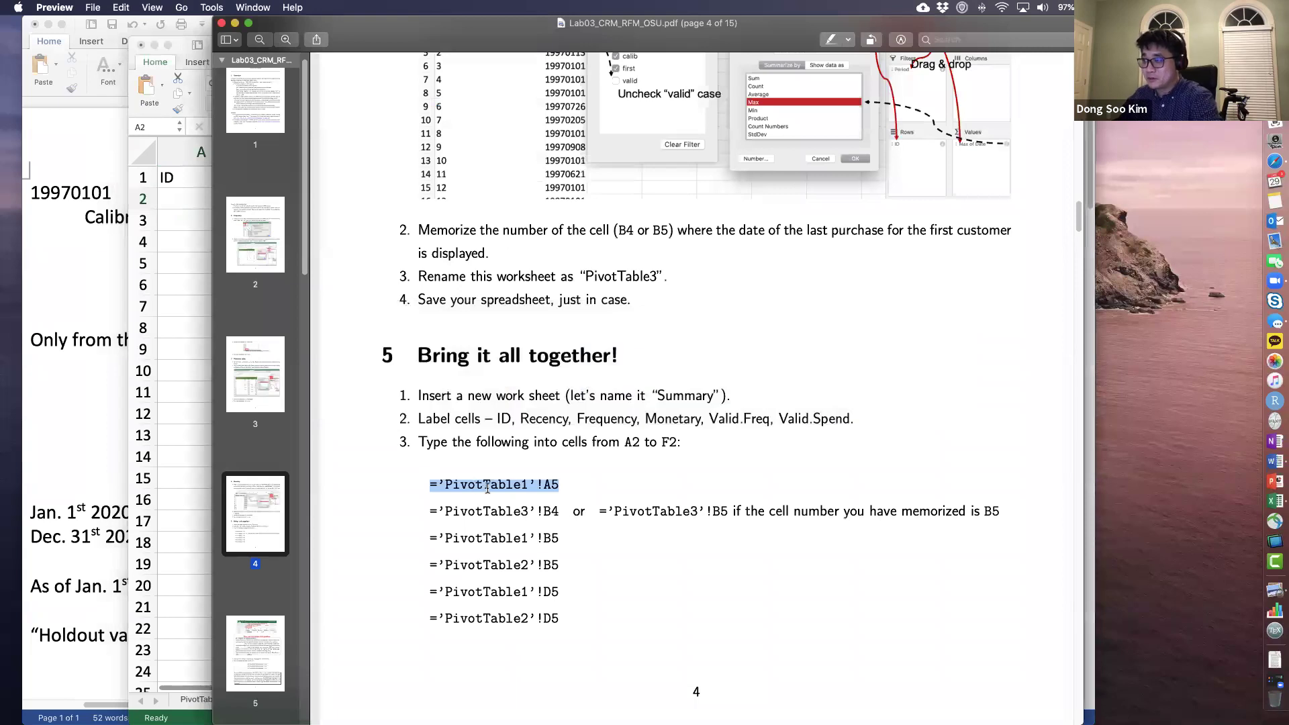
pyautogui.click(487, 487)
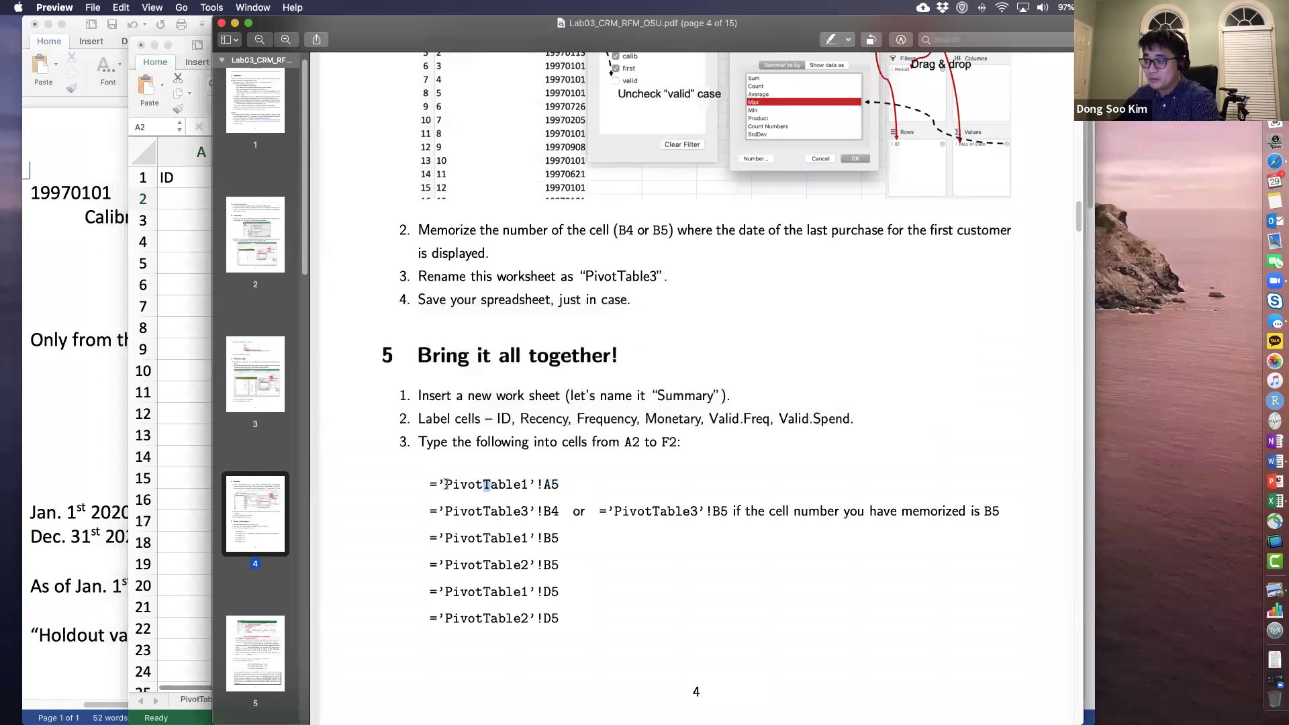
pyautogui.moveTo(437, 485); pyautogui.dragTo(538, 480)
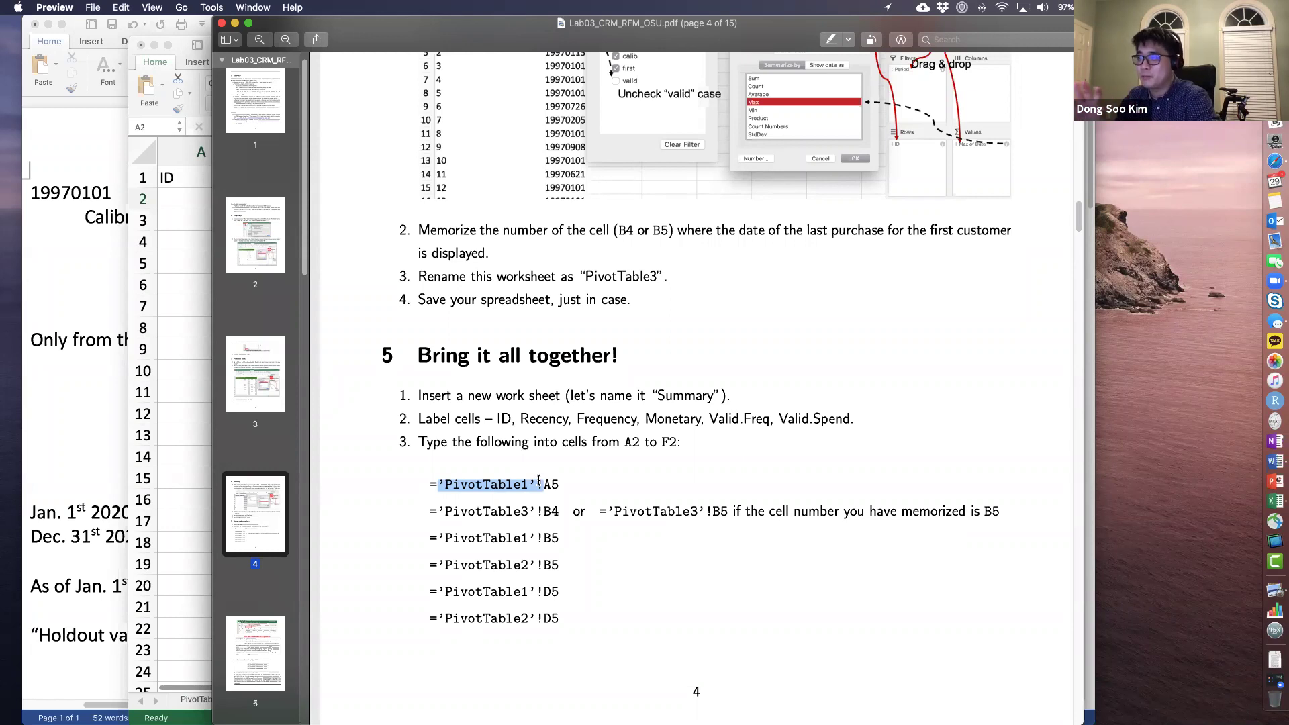
pyautogui.moveTo(538, 480); pyautogui.dragTo(545, 482)
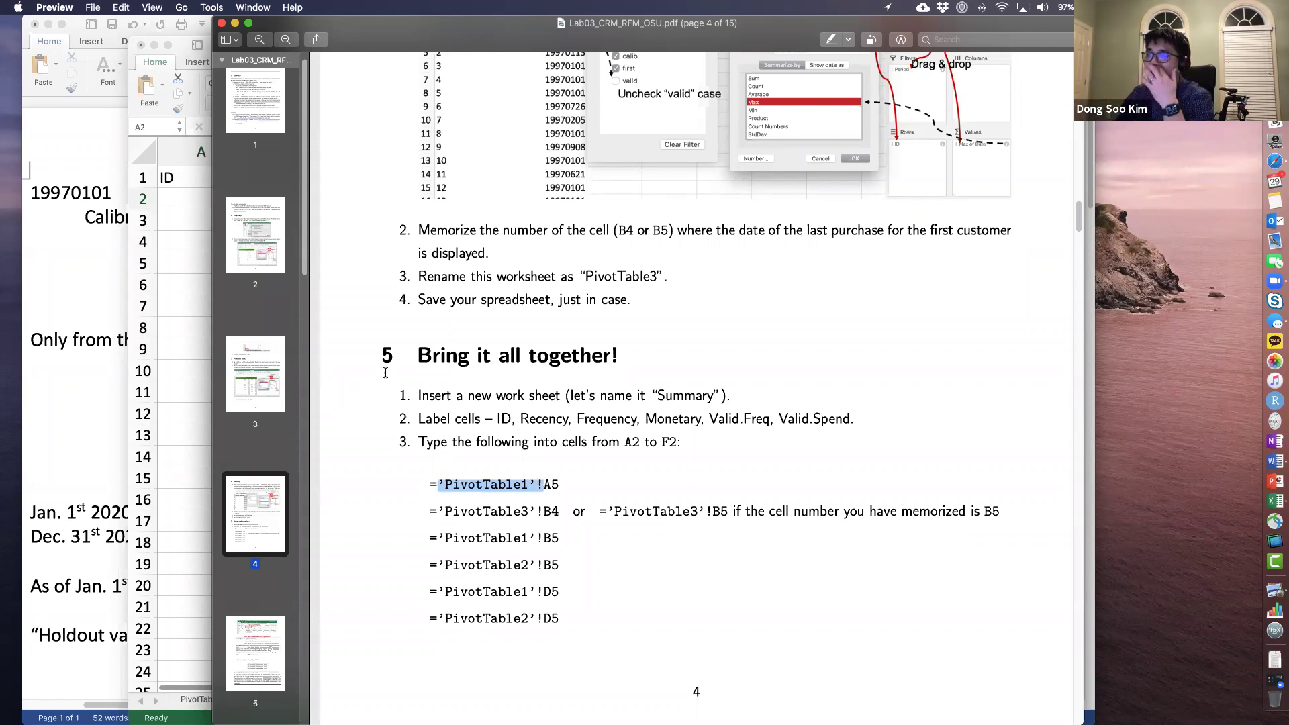
# Step: Return to the Excel worksheet, clear cell A2 and enter =PivotTable1 in it
pyautogui.click(190, 205)
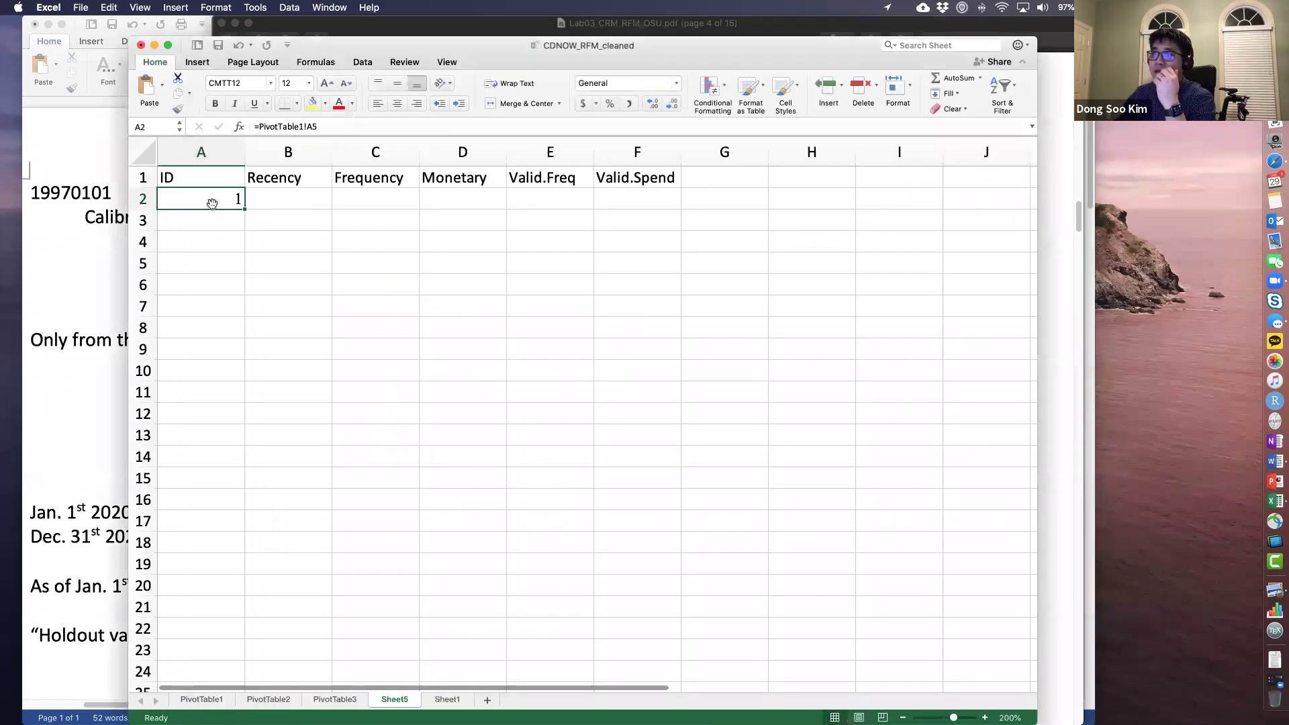
pyautogui.press('Delete')
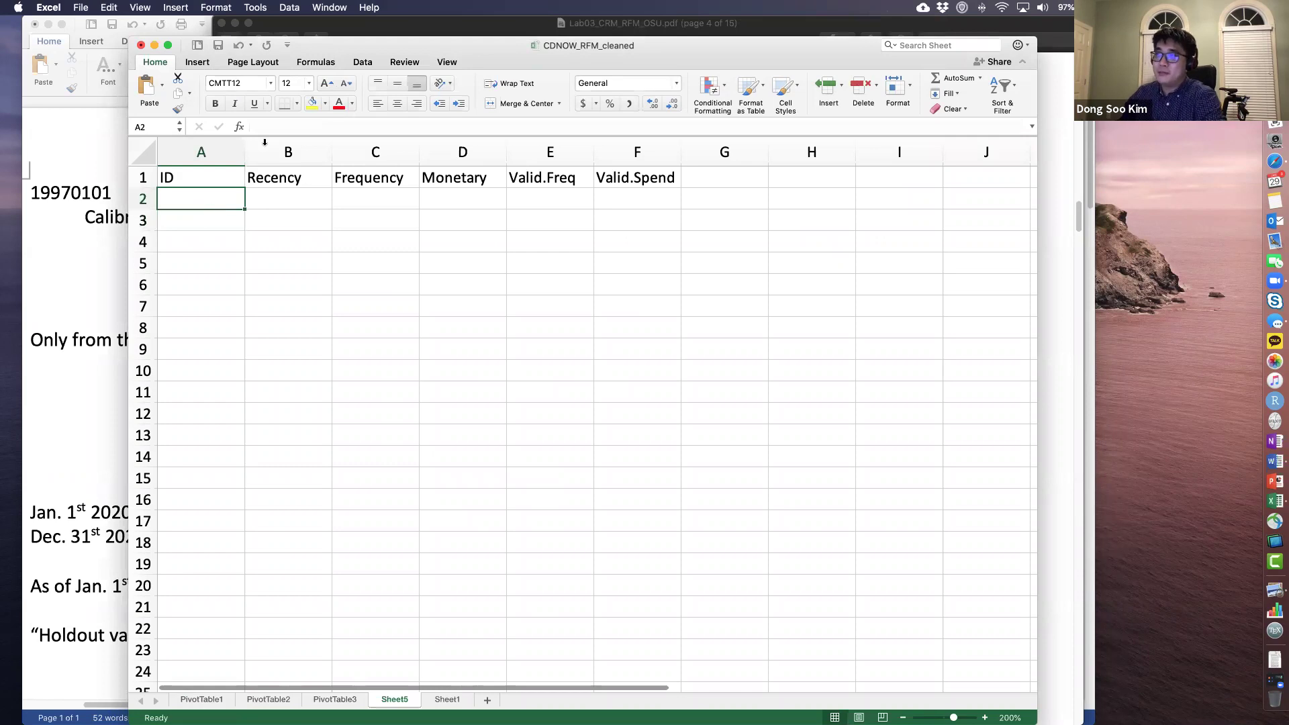
pyautogui.click(283, 126)
pyautogui.write('=')
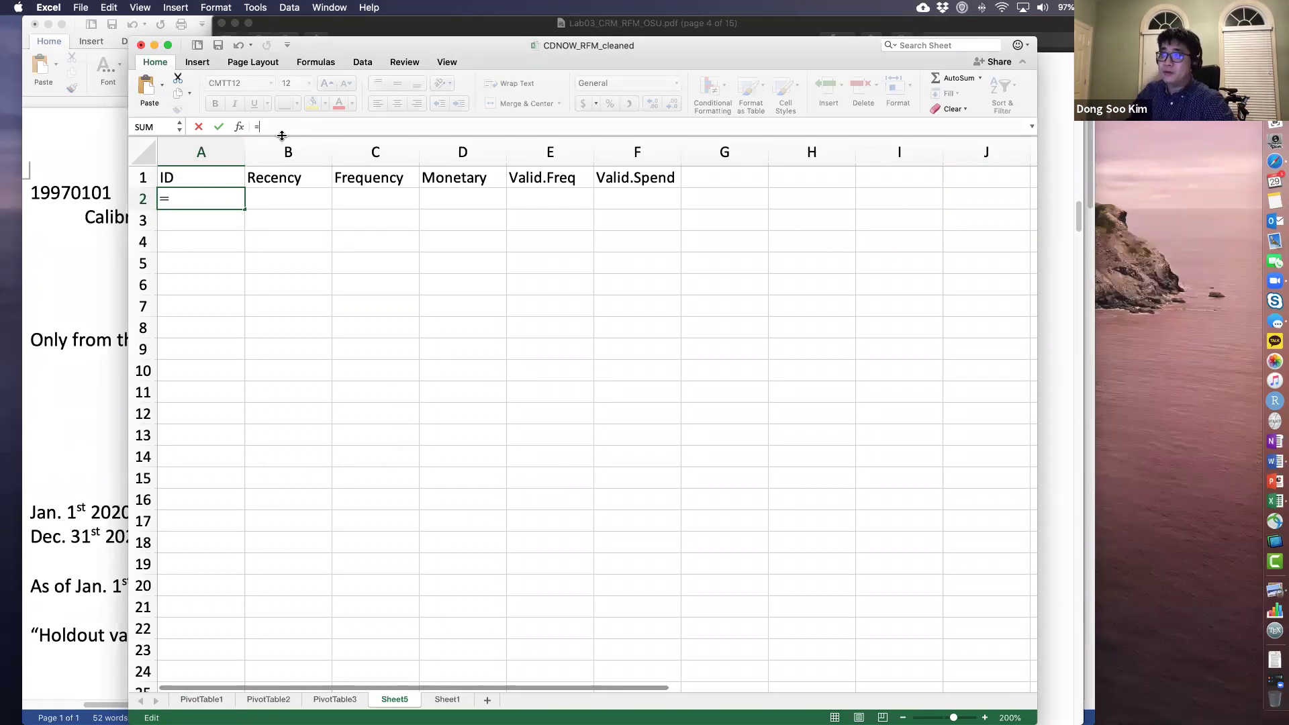
pyautogui.write('Piv')
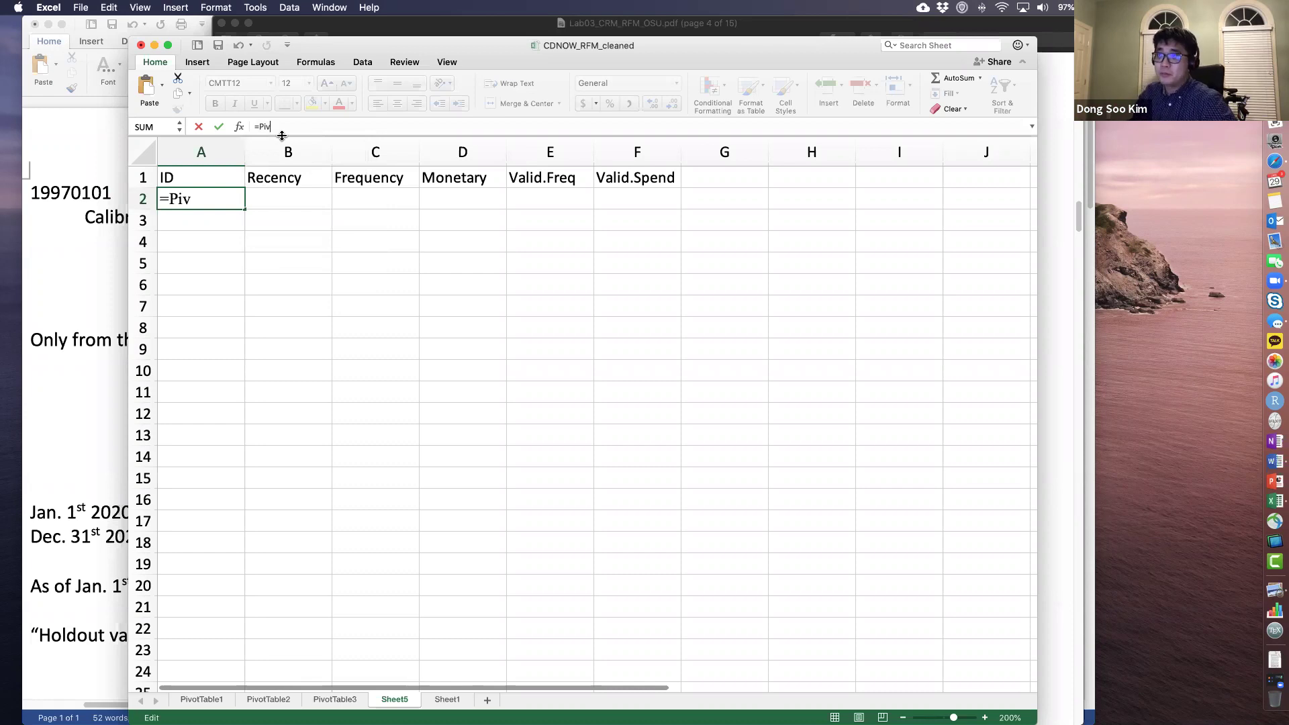
pyautogui.write('otTab')
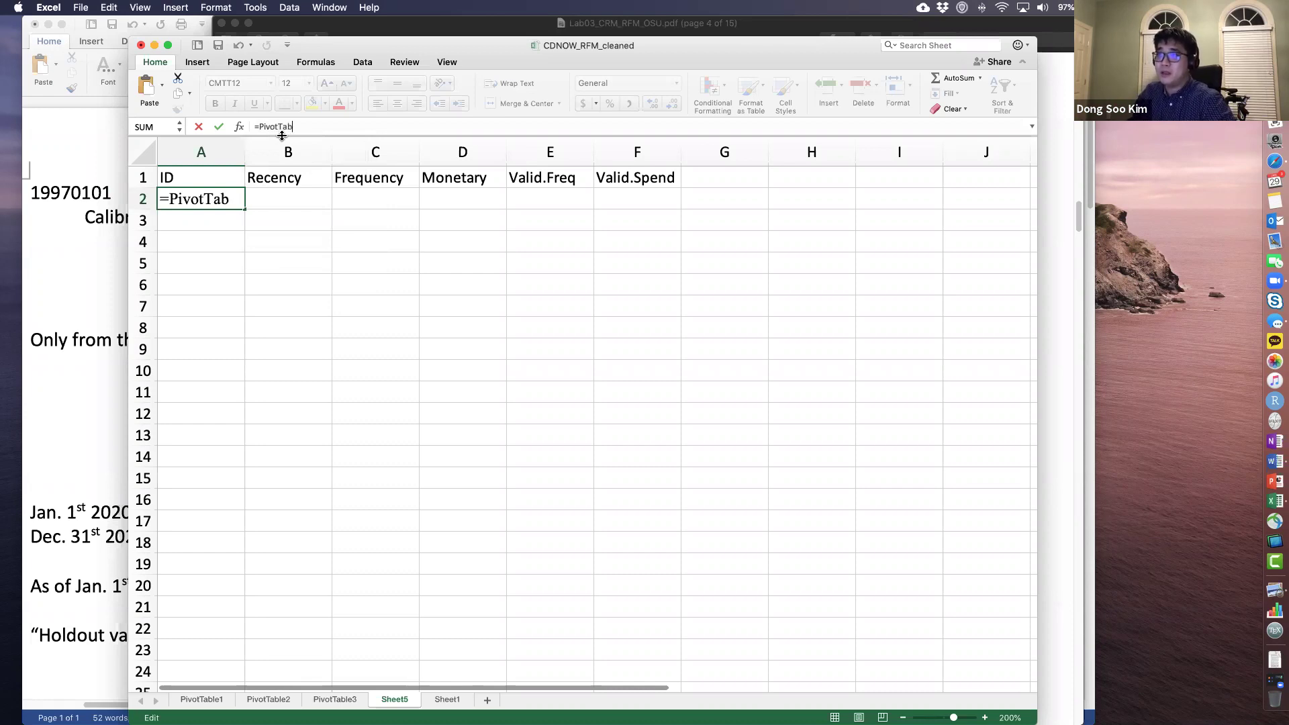
pyautogui.write('le1')
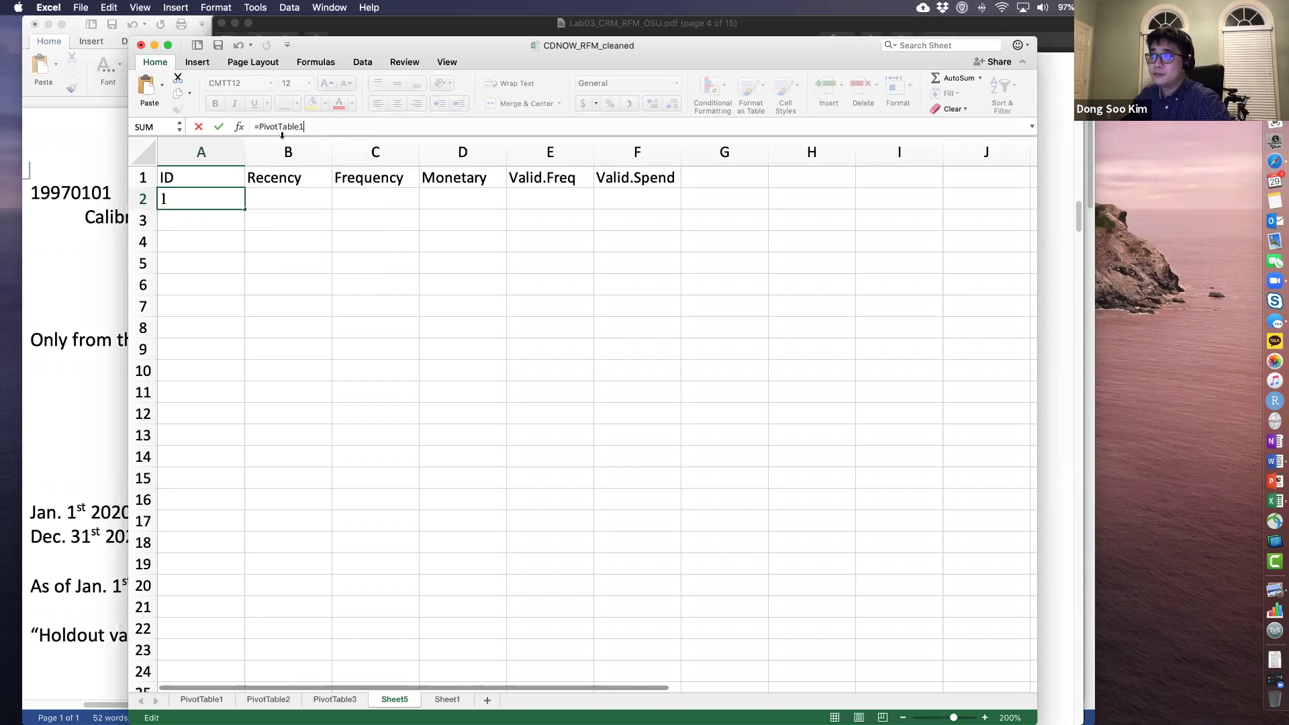
# Step: Widen columns A to F equally and clear the incomplete formula from cell A2
pyautogui.moveTo(227, 150); pyautogui.dragTo(698, 158)
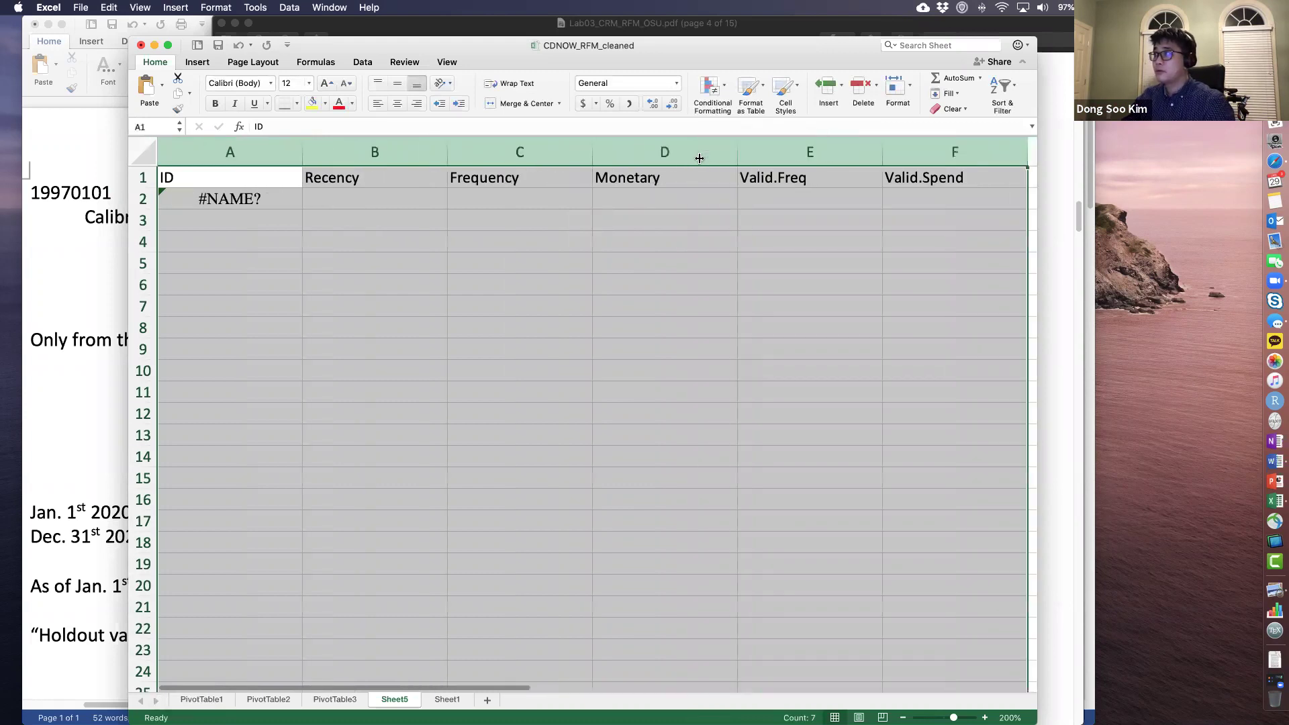
pyautogui.click(281, 200)
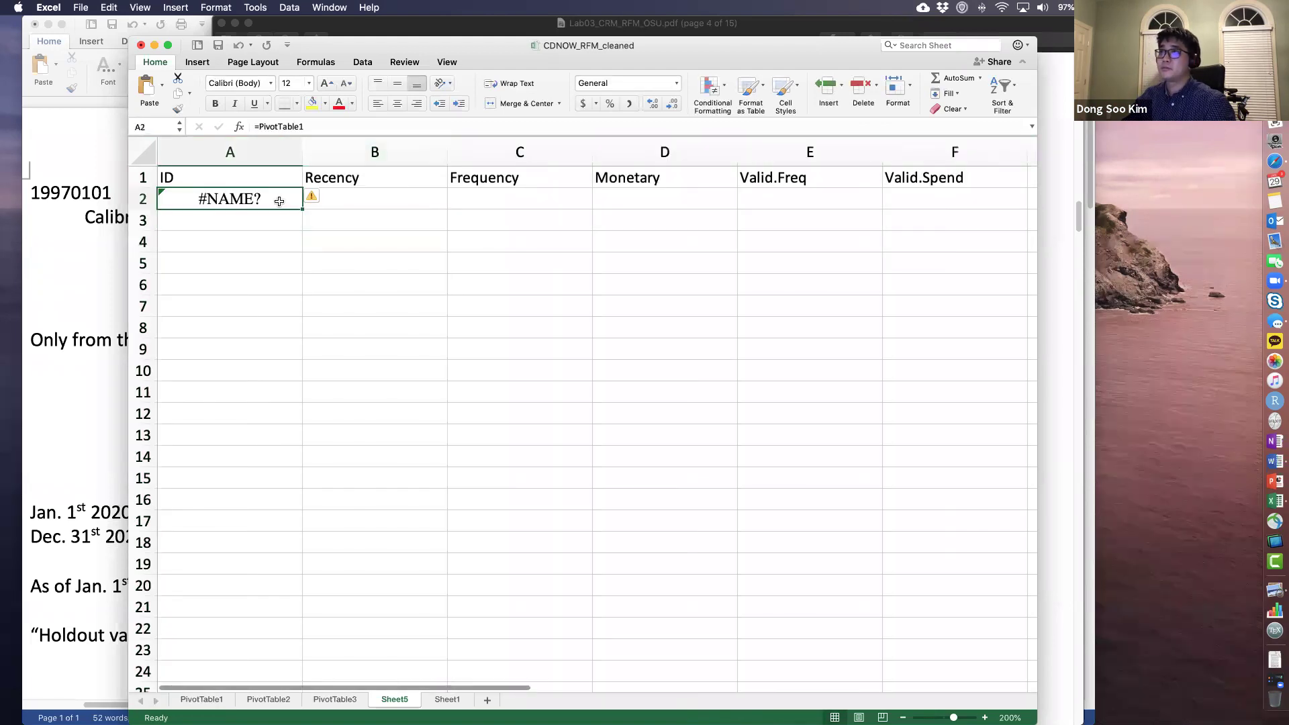
pyautogui.press('Delete')
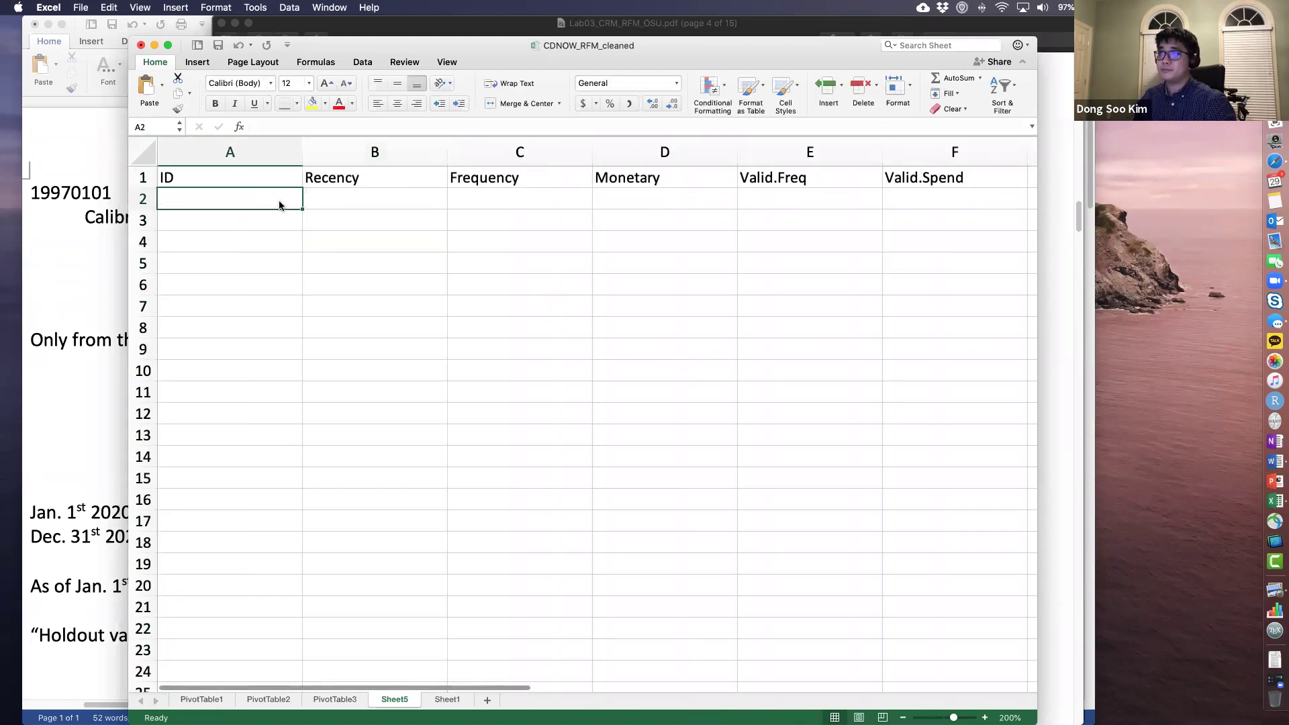
# Step: Enter the formula =PivotTable1!A5 in cell A2 under the ID label
pyautogui.write('=')
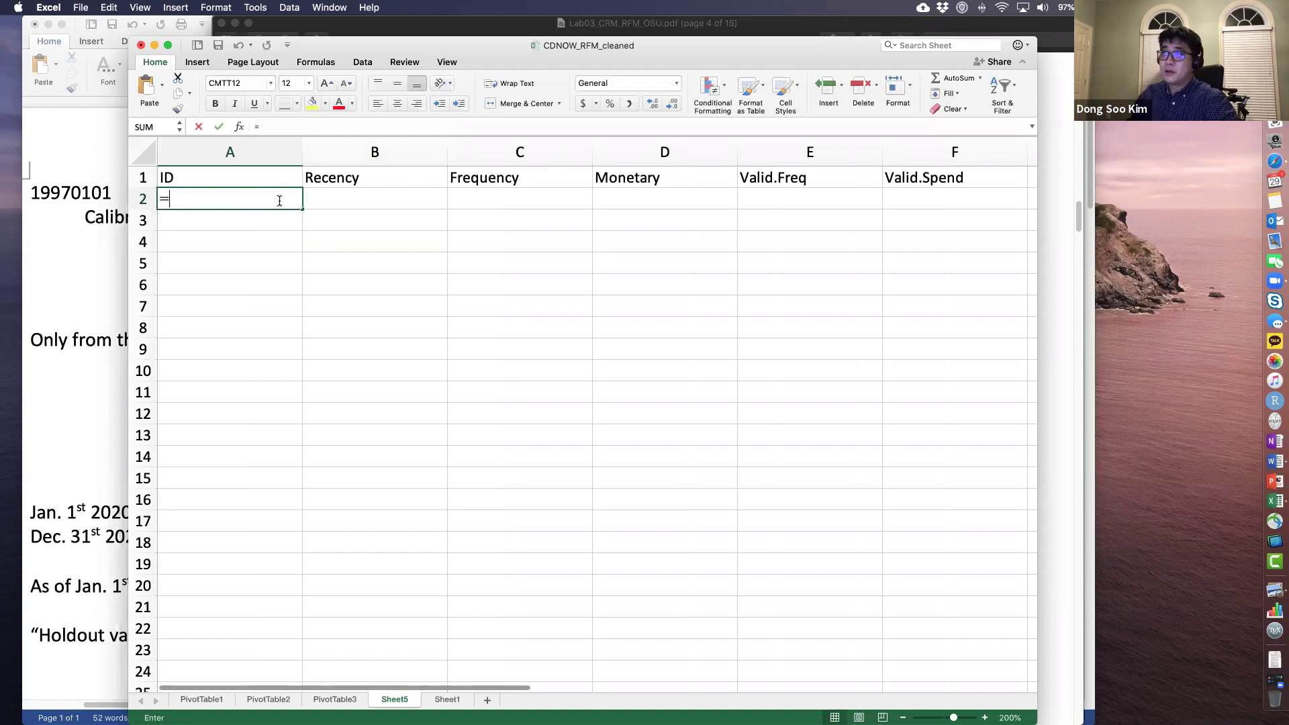
pyautogui.write('PivotTable1')
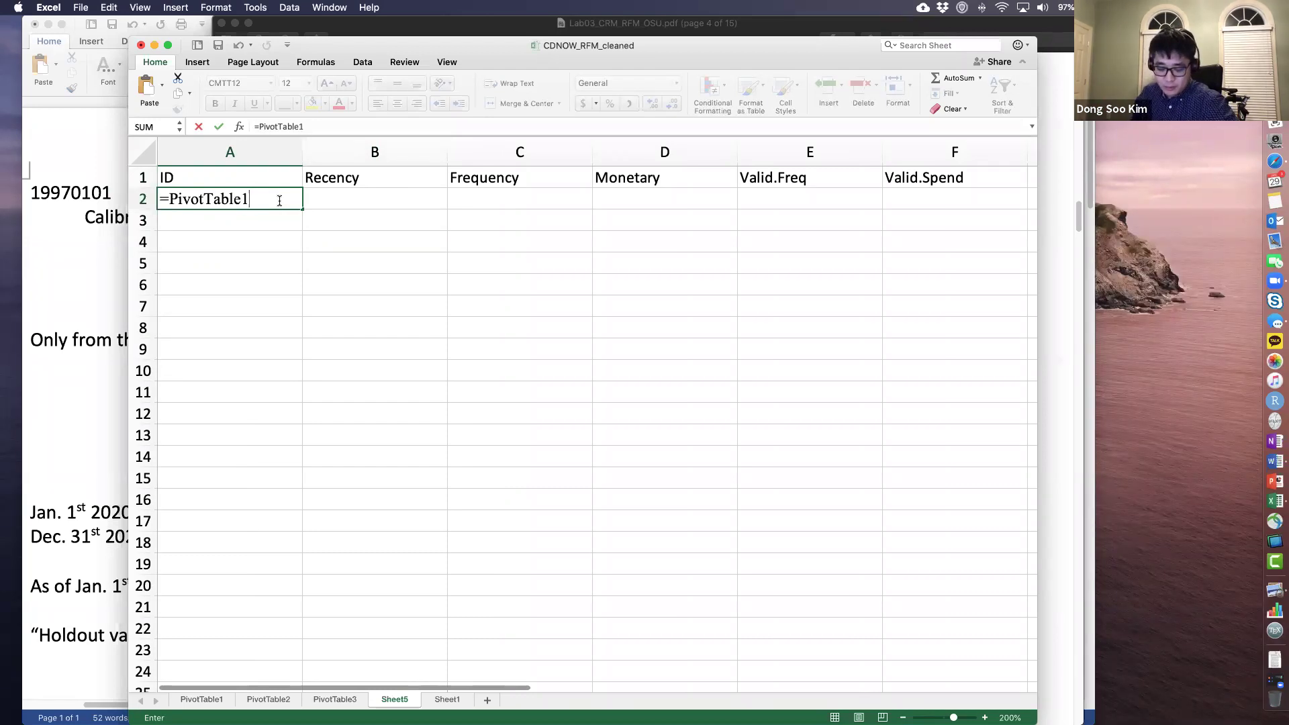
pyautogui.write('!')
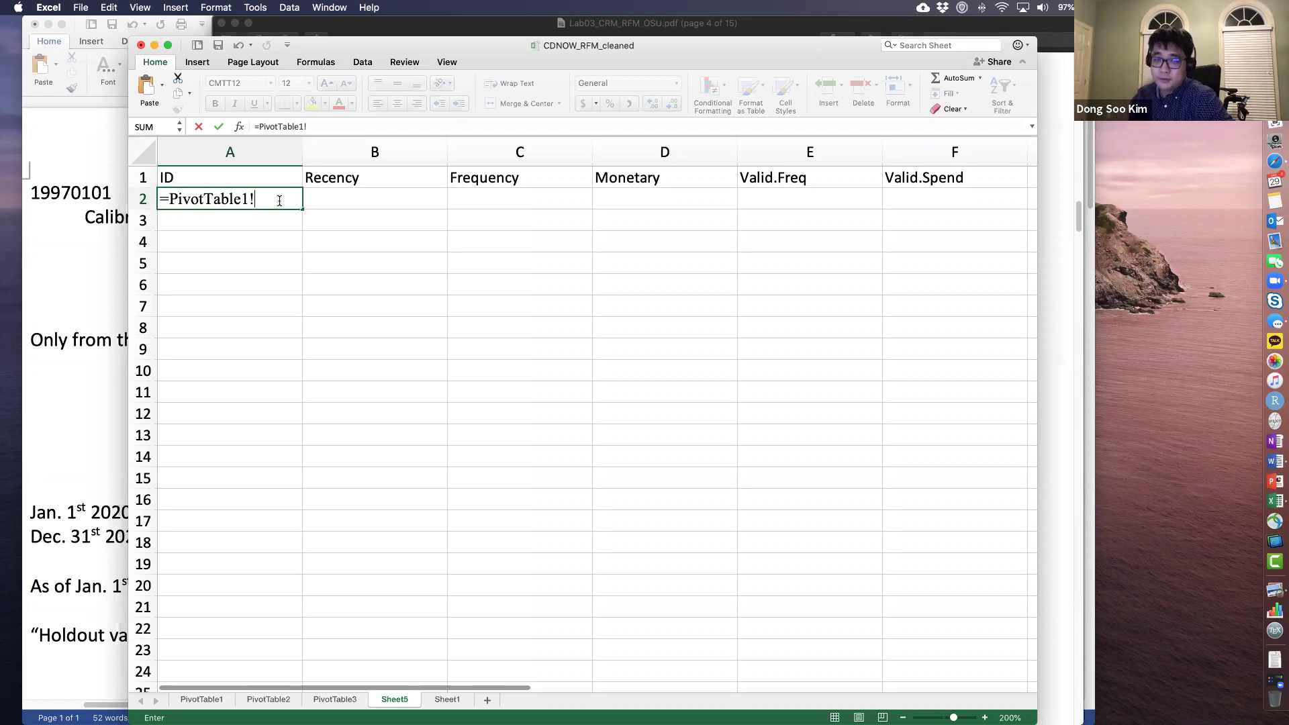
pyautogui.write('A5')
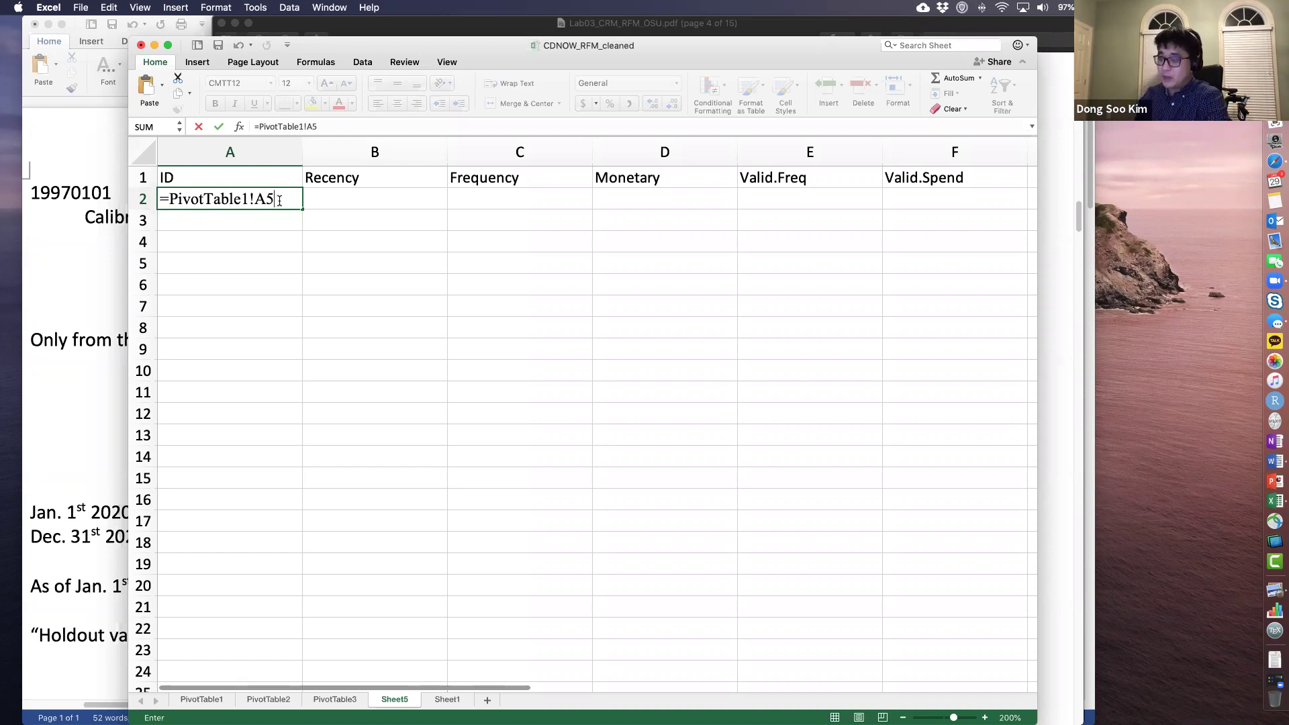
pyautogui.press('Return')
pyautogui.press('Up')
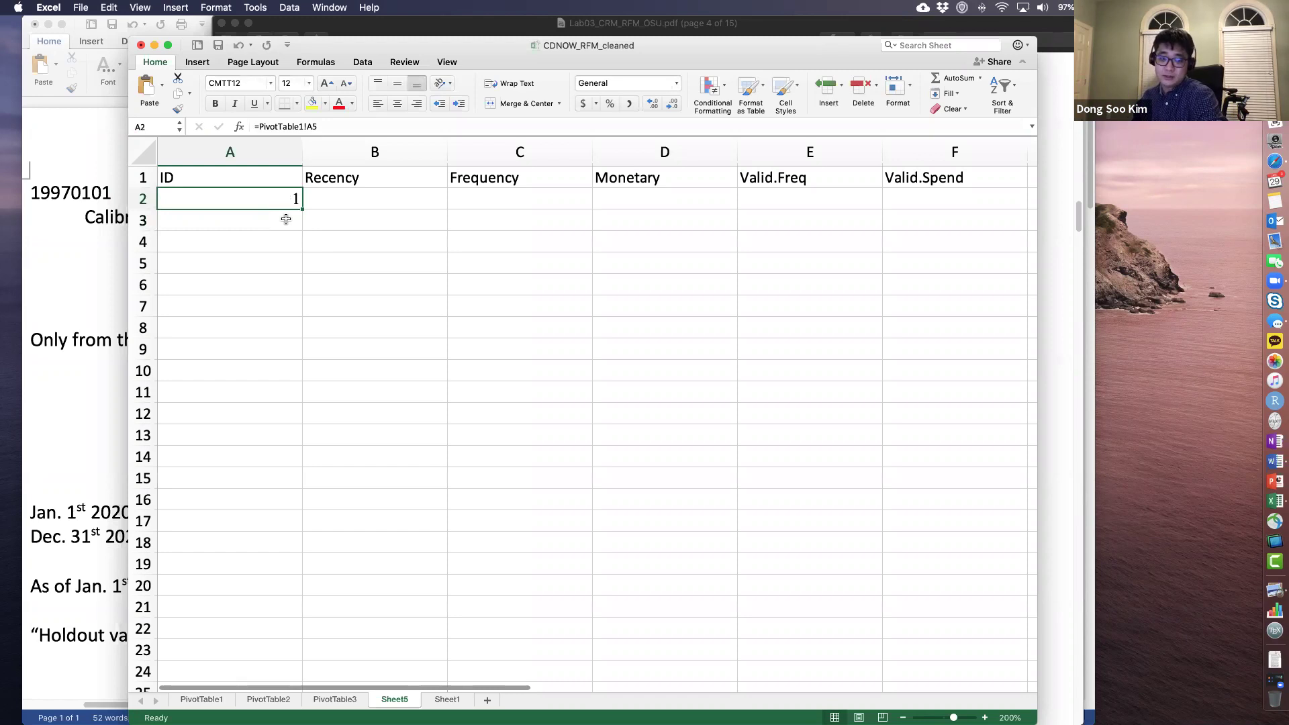
# Step: Enter the formula =PivotTable3!B4 in cell B2 under the Recency label
pyautogui.press('Right')
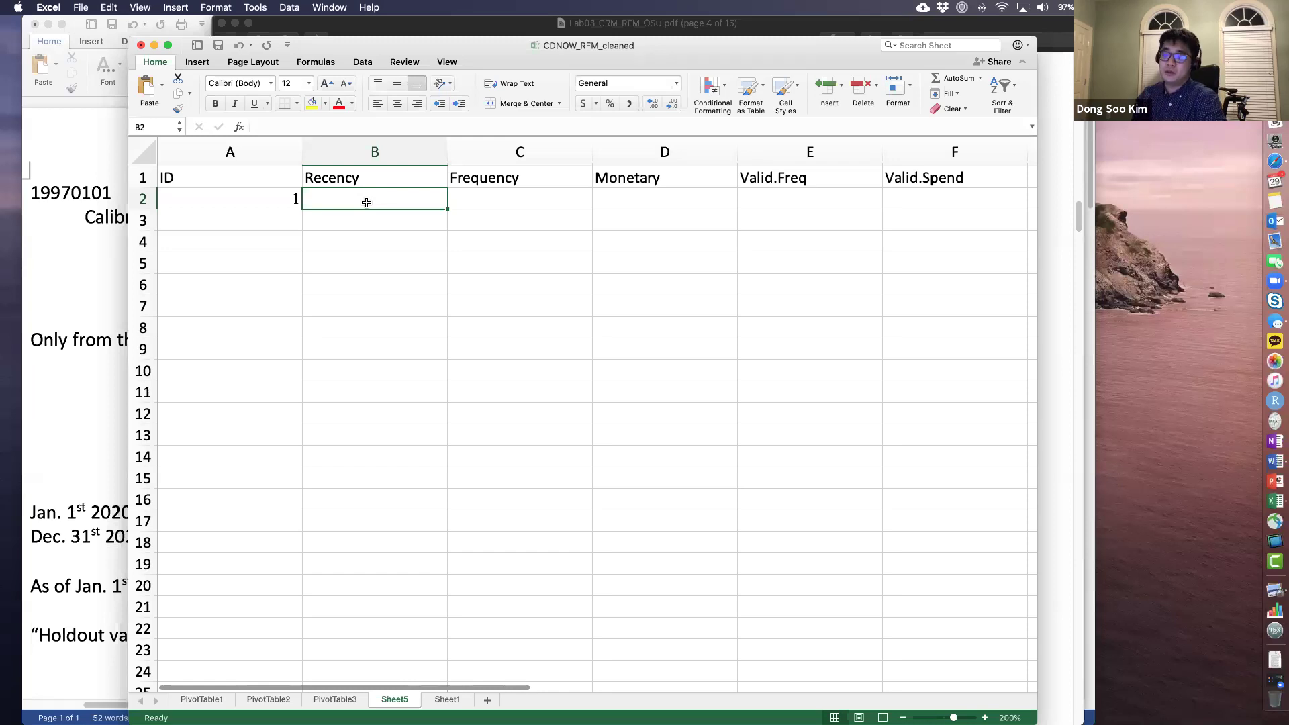
pyautogui.write('=')
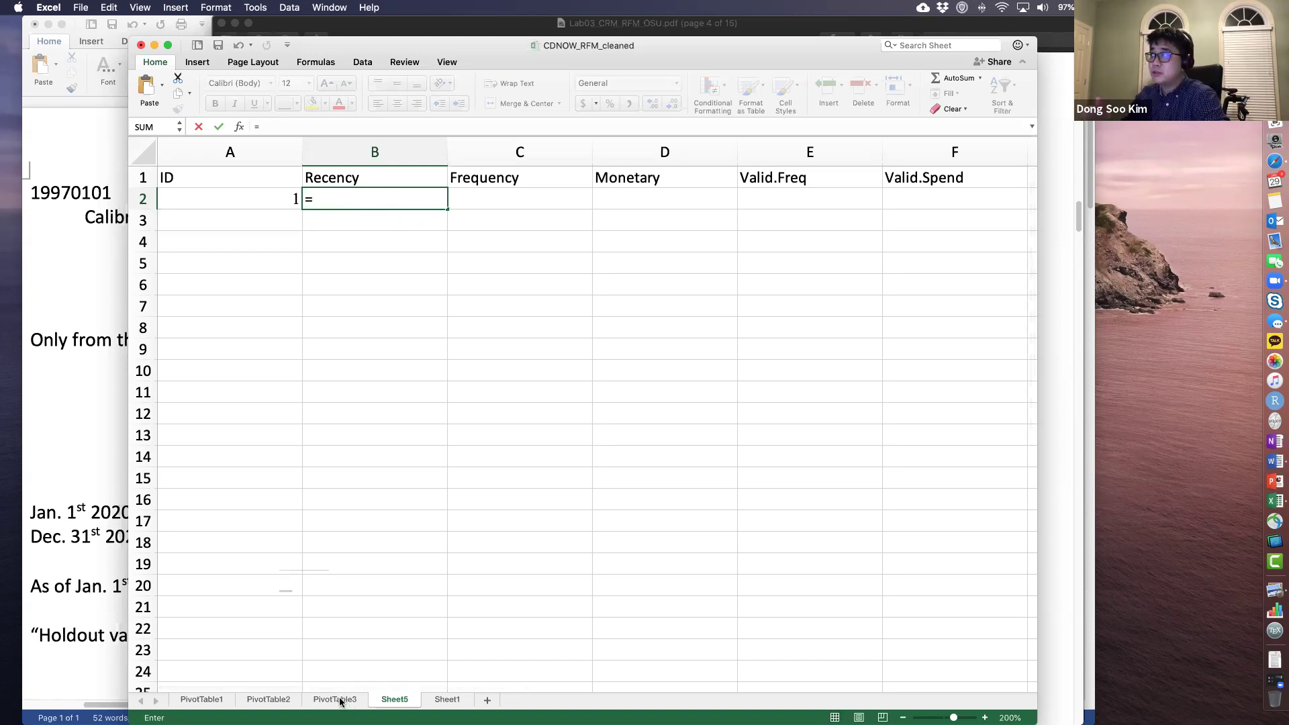
pyautogui.write('P')
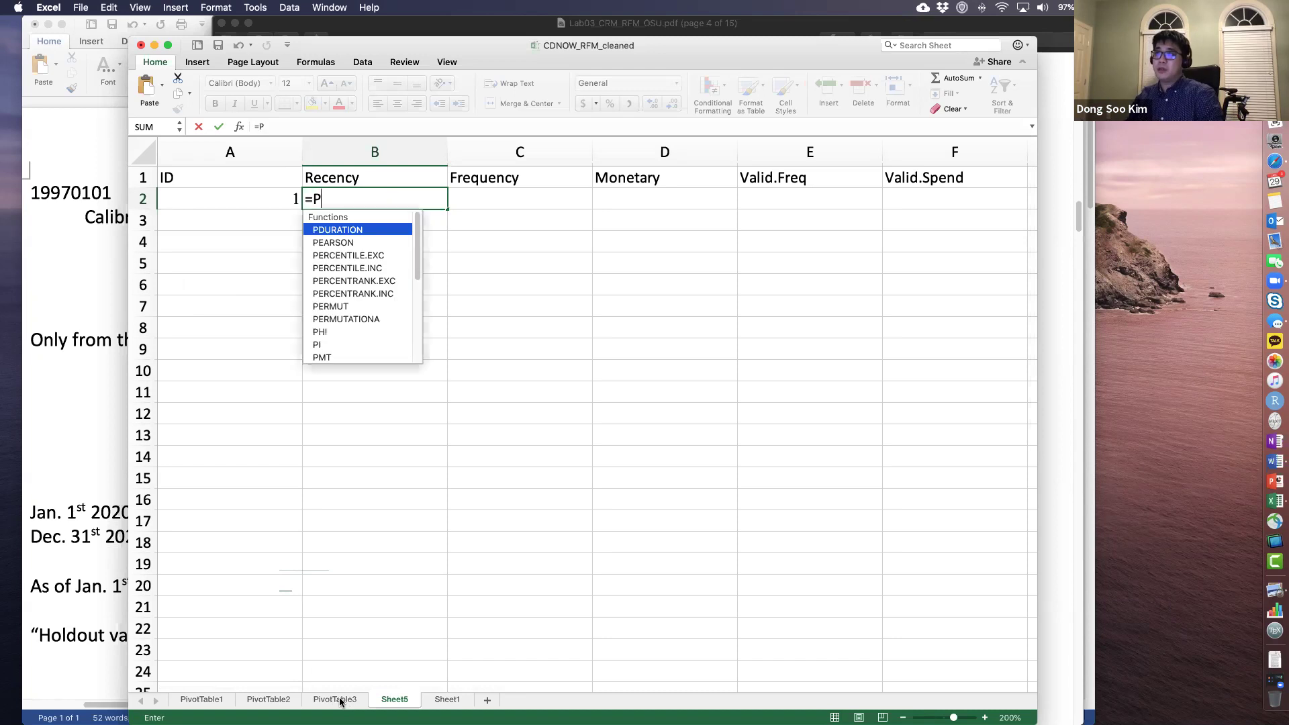
pyautogui.write('ivotTable3')
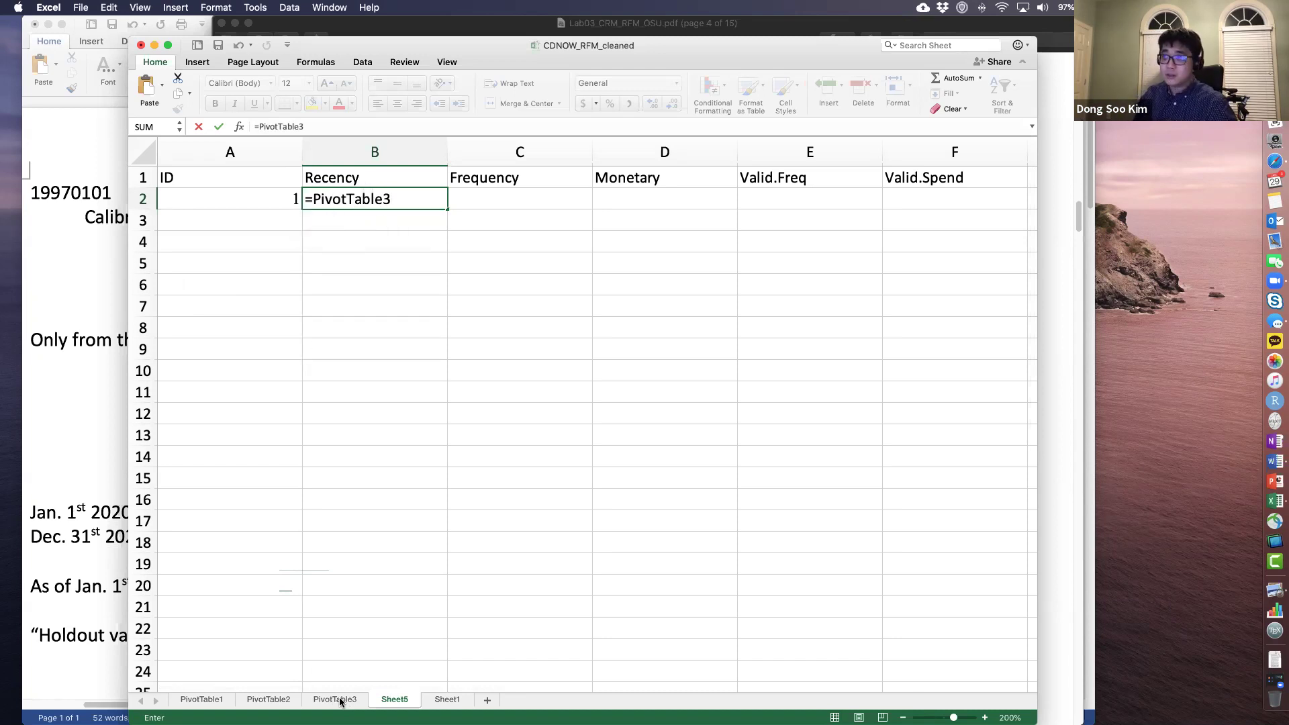
pyautogui.write('!')
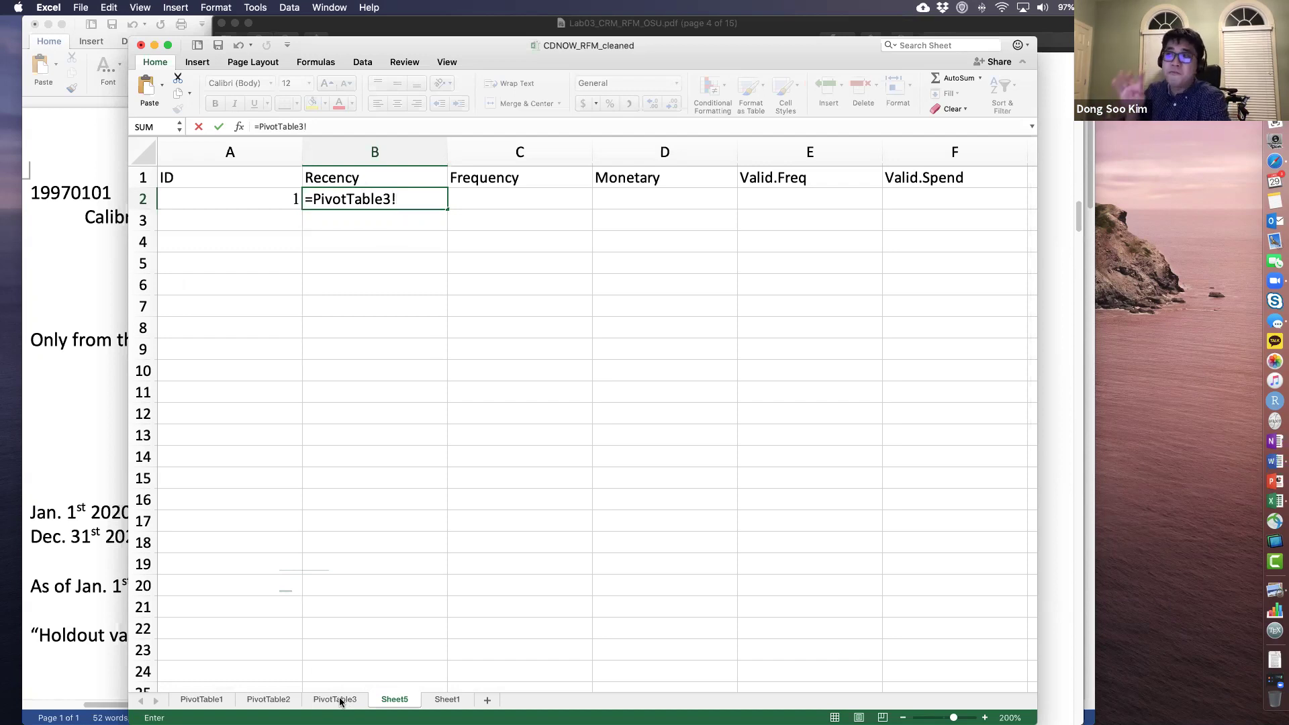
pyautogui.write('B4')
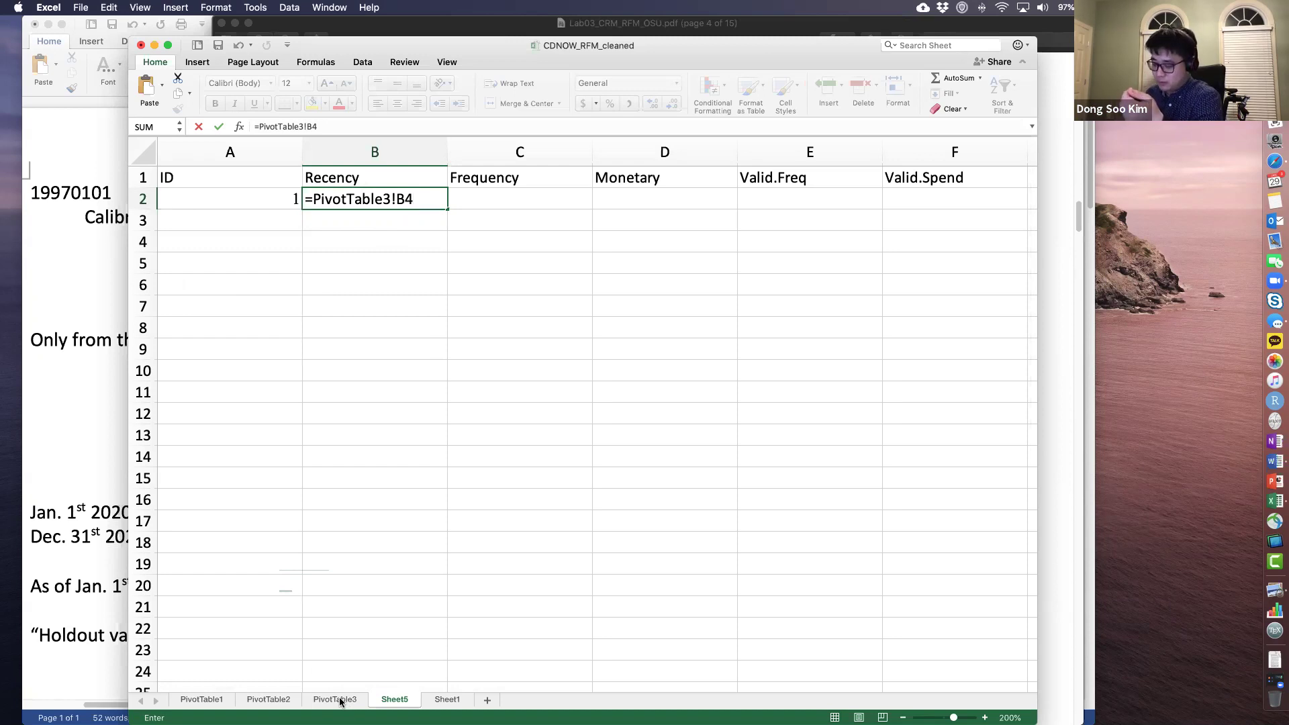
pyautogui.press('Return')
pyautogui.press('Up')
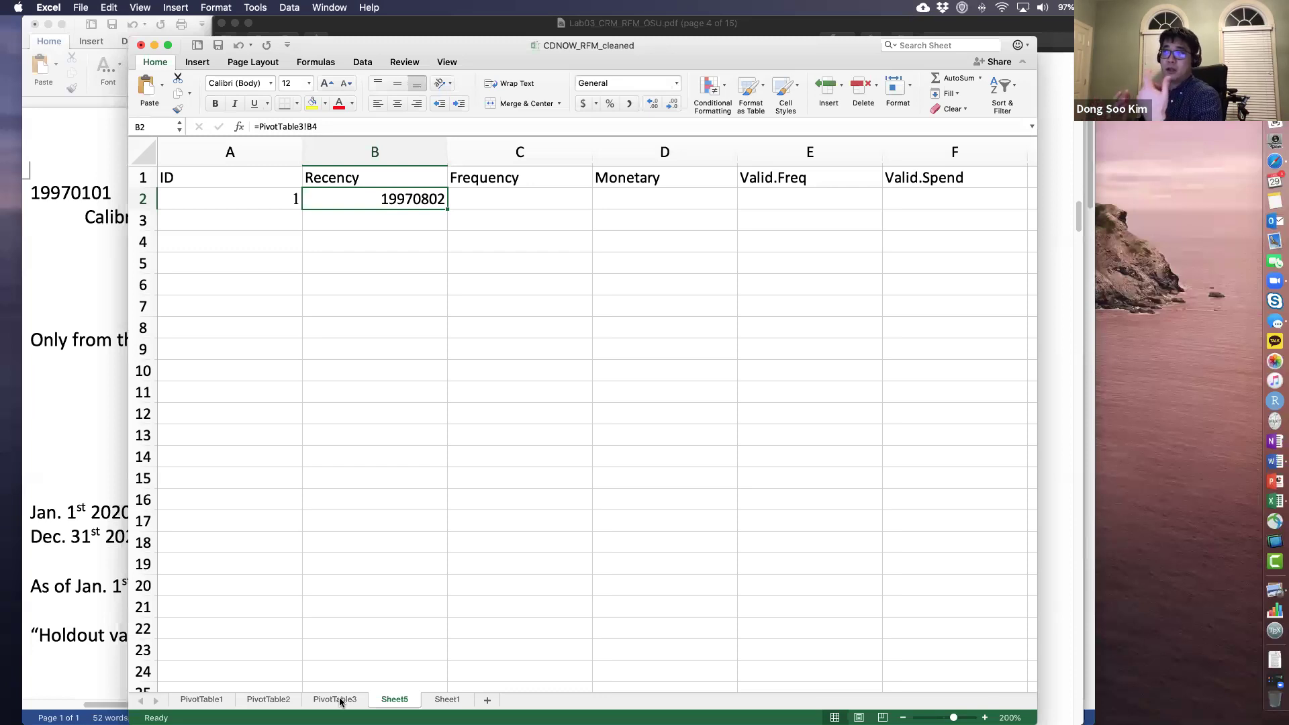
# Step: Enter the formula =PivotTable1!B5 in cell C2 under the Frequency label
pyautogui.press('Right')
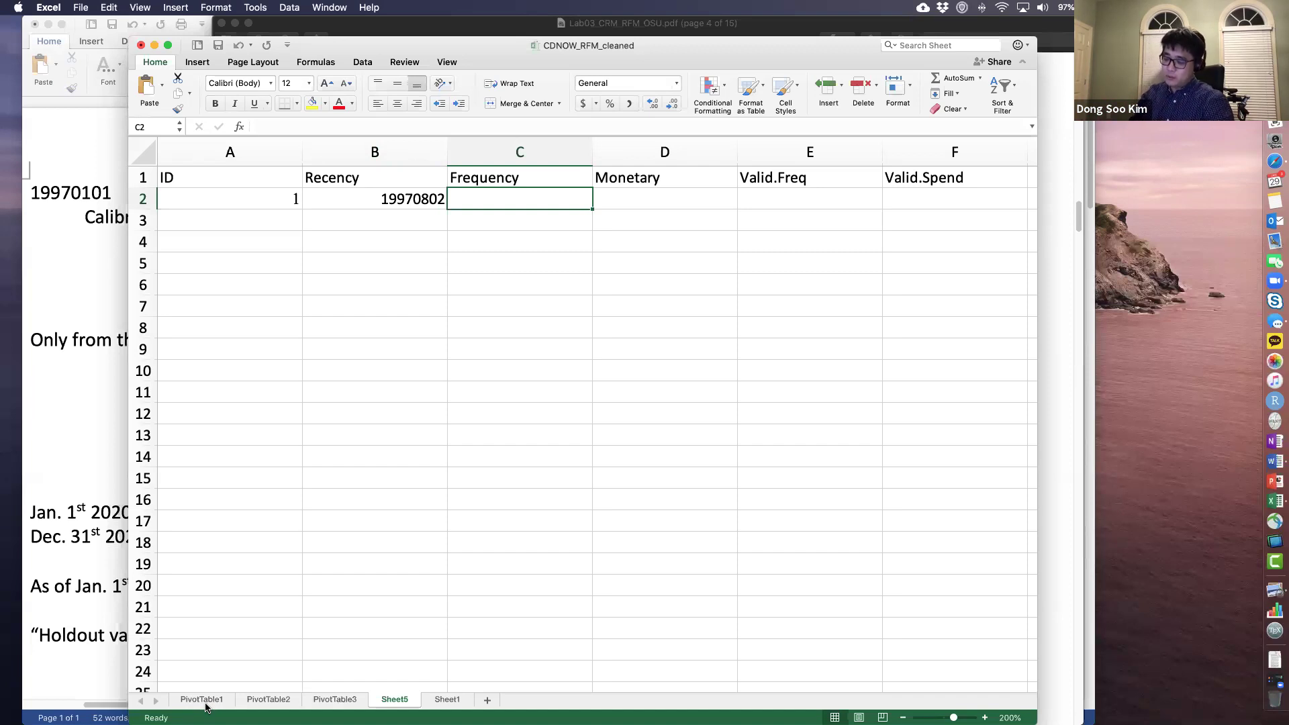
pyautogui.write('=')
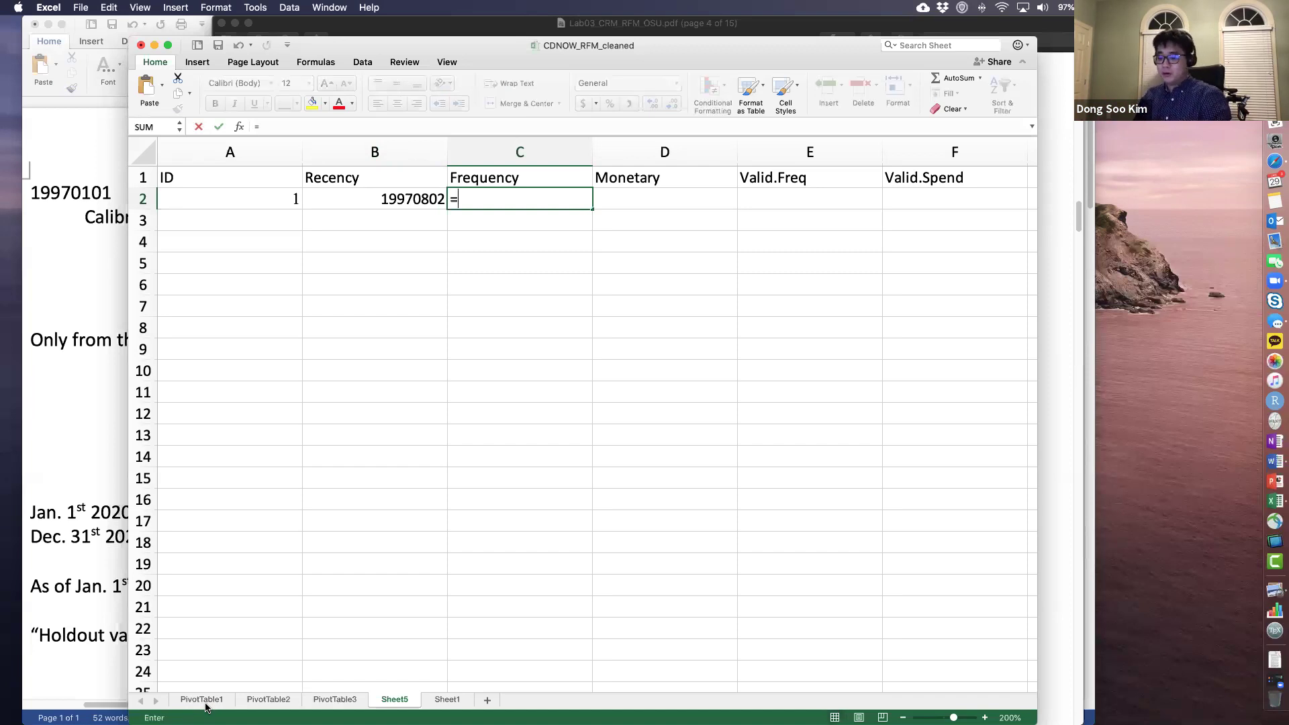
pyautogui.write('P')
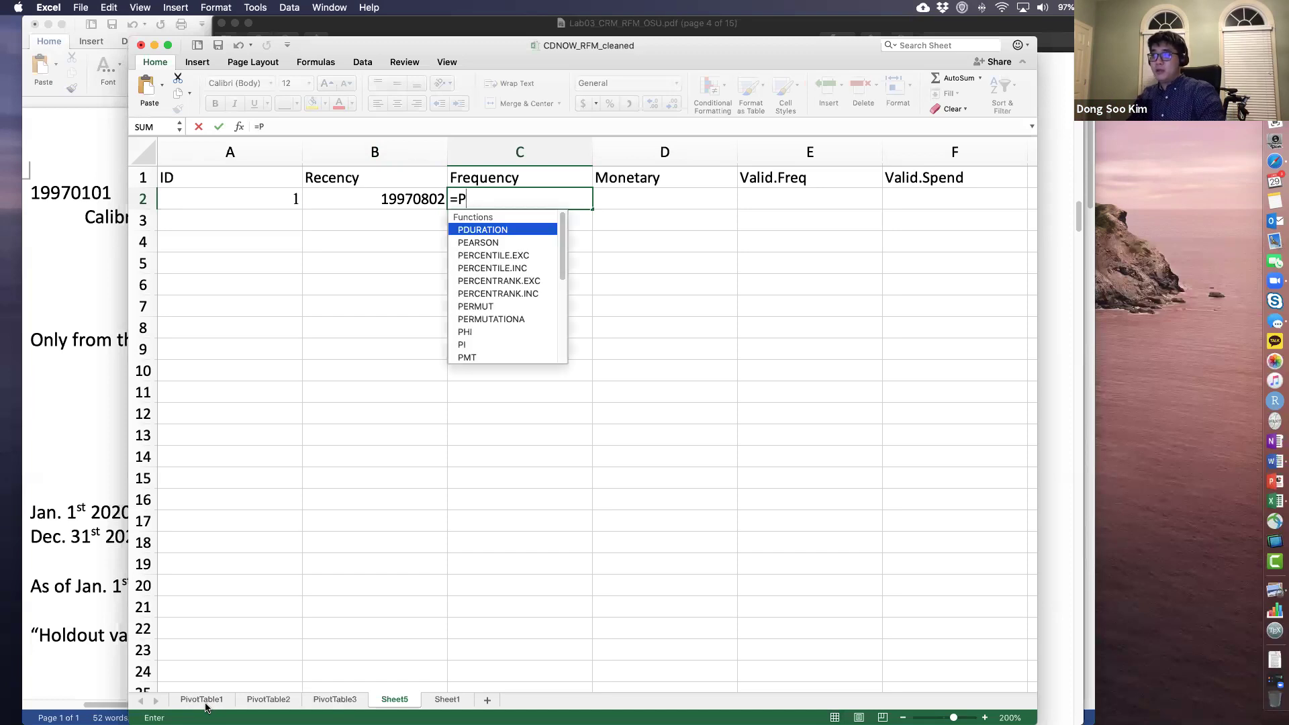
pyautogui.write('ivotTab')
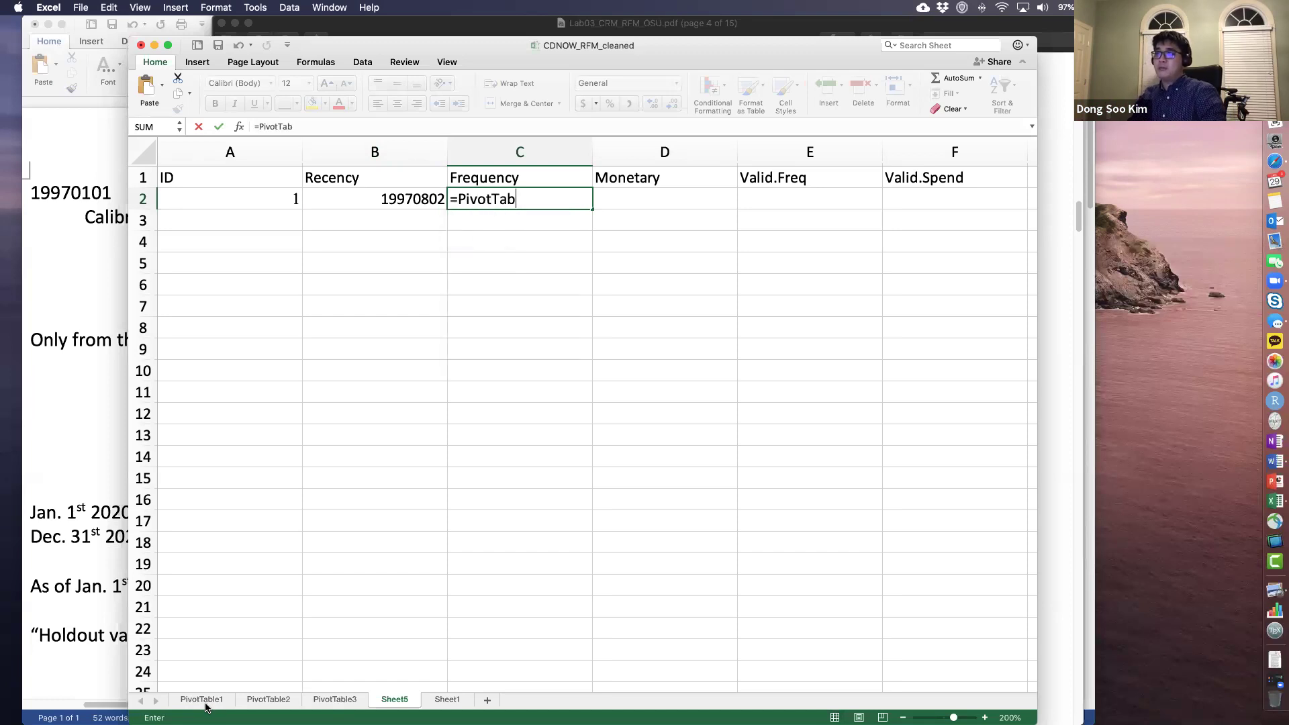
pyautogui.write('le1!')
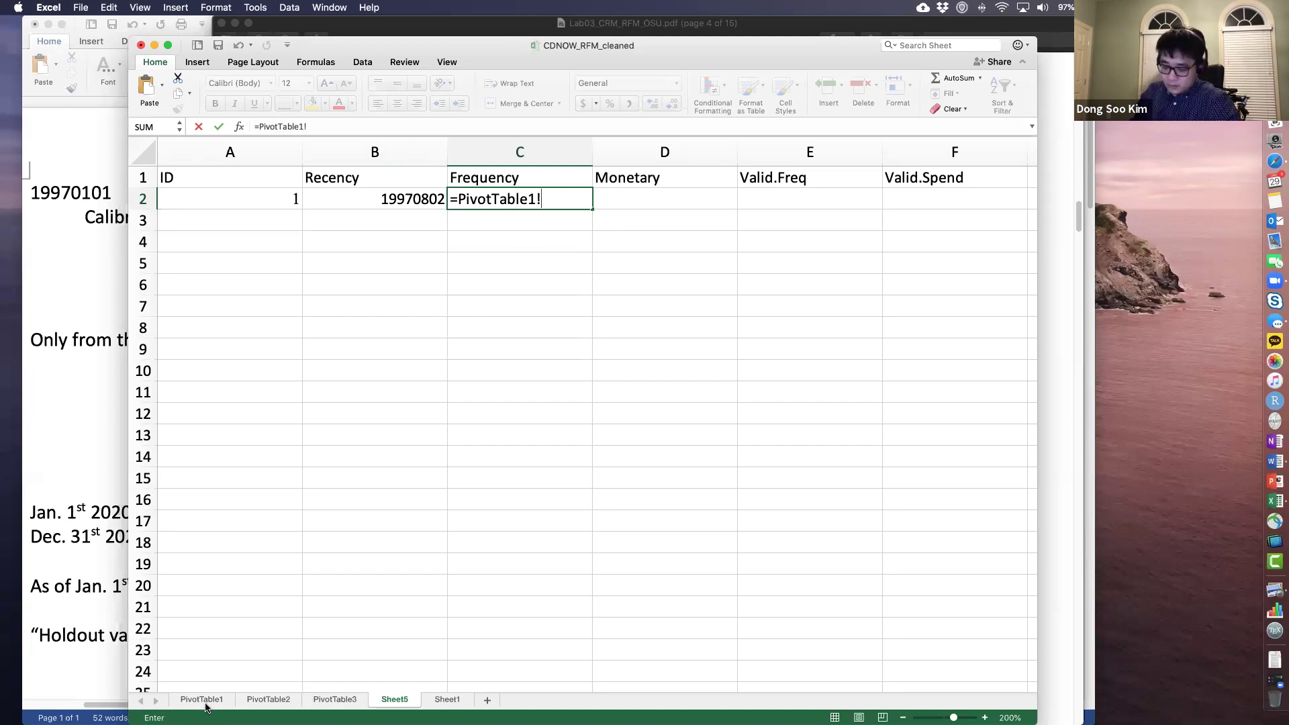
pyautogui.write('B5')
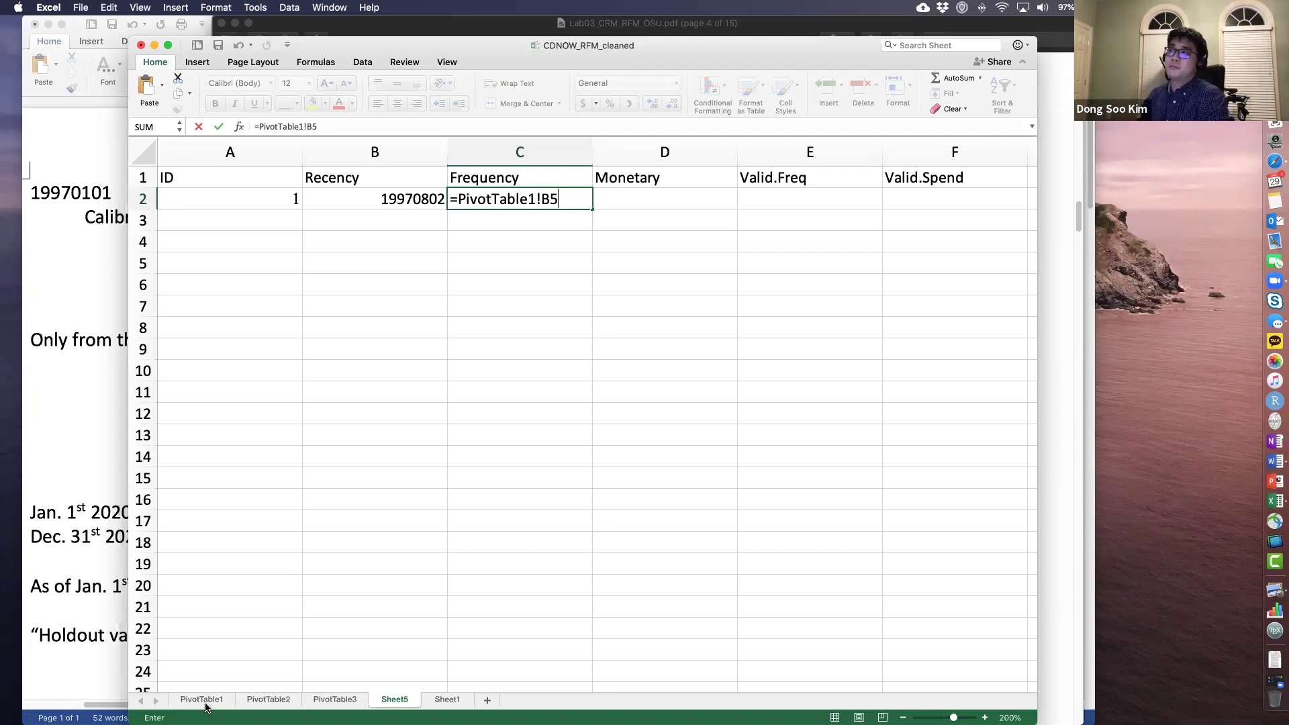
pyautogui.press('Return')
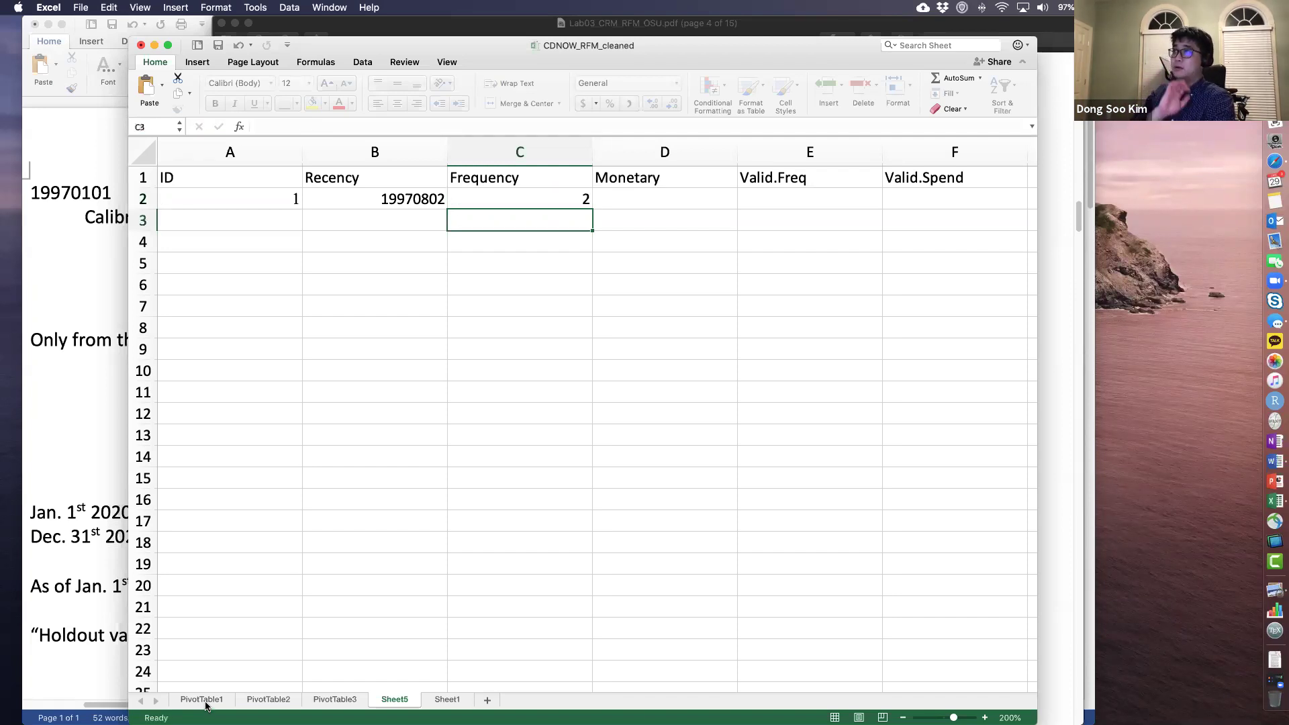
pyautogui.press('Up')
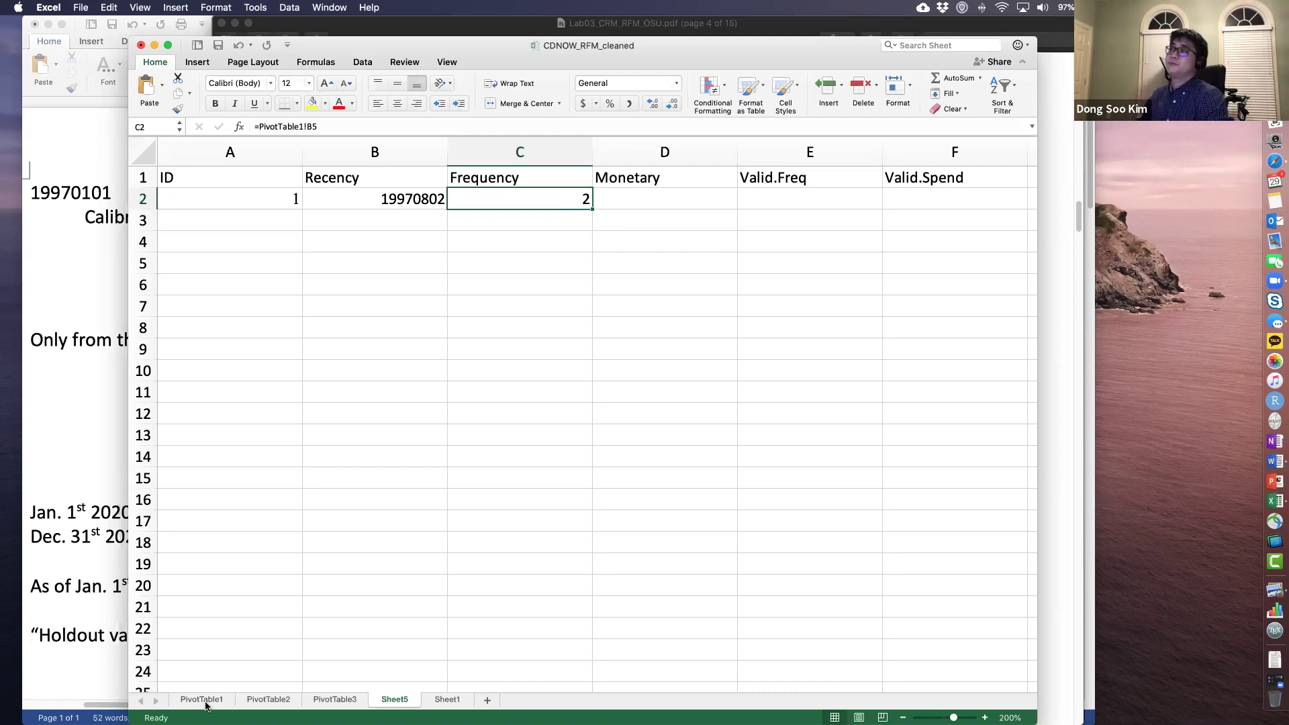
# Step: Enter the formula =PivotTable2!B5 in cell D2 under the Monetary label
pyautogui.press('Right')
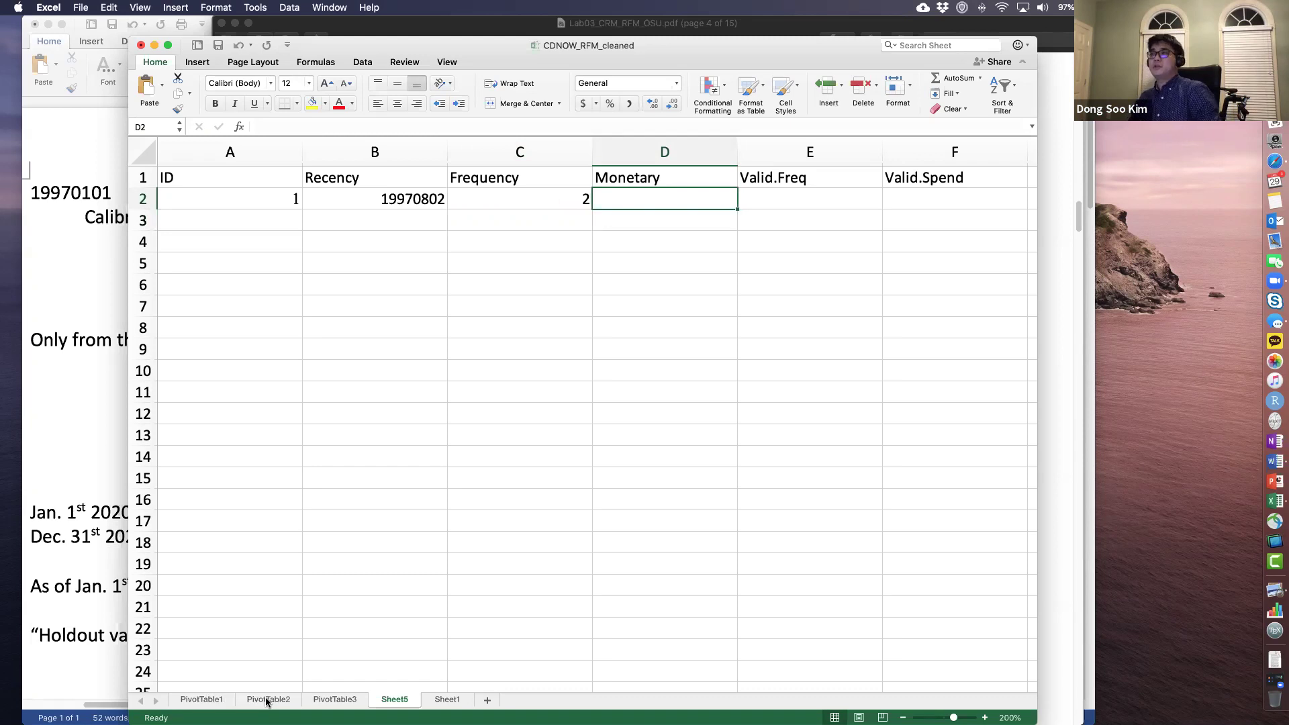
pyautogui.write('=PivotTable2!')
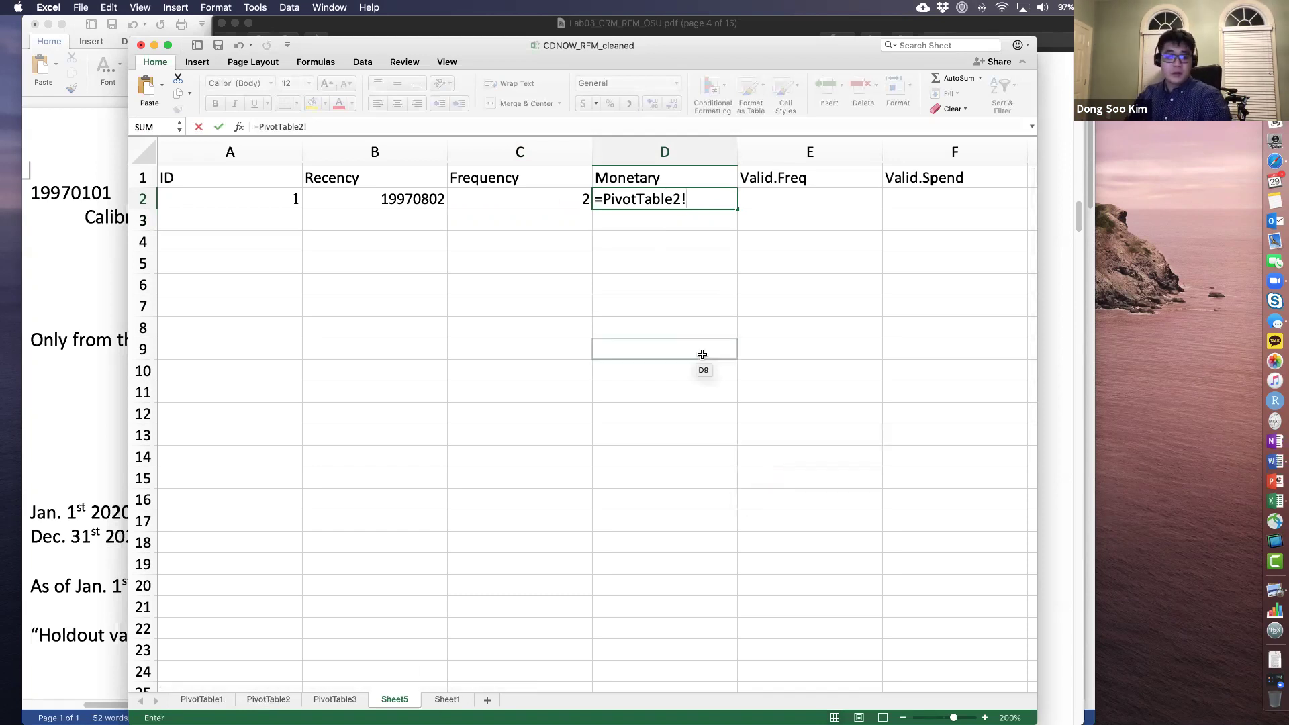
pyautogui.write('B5')
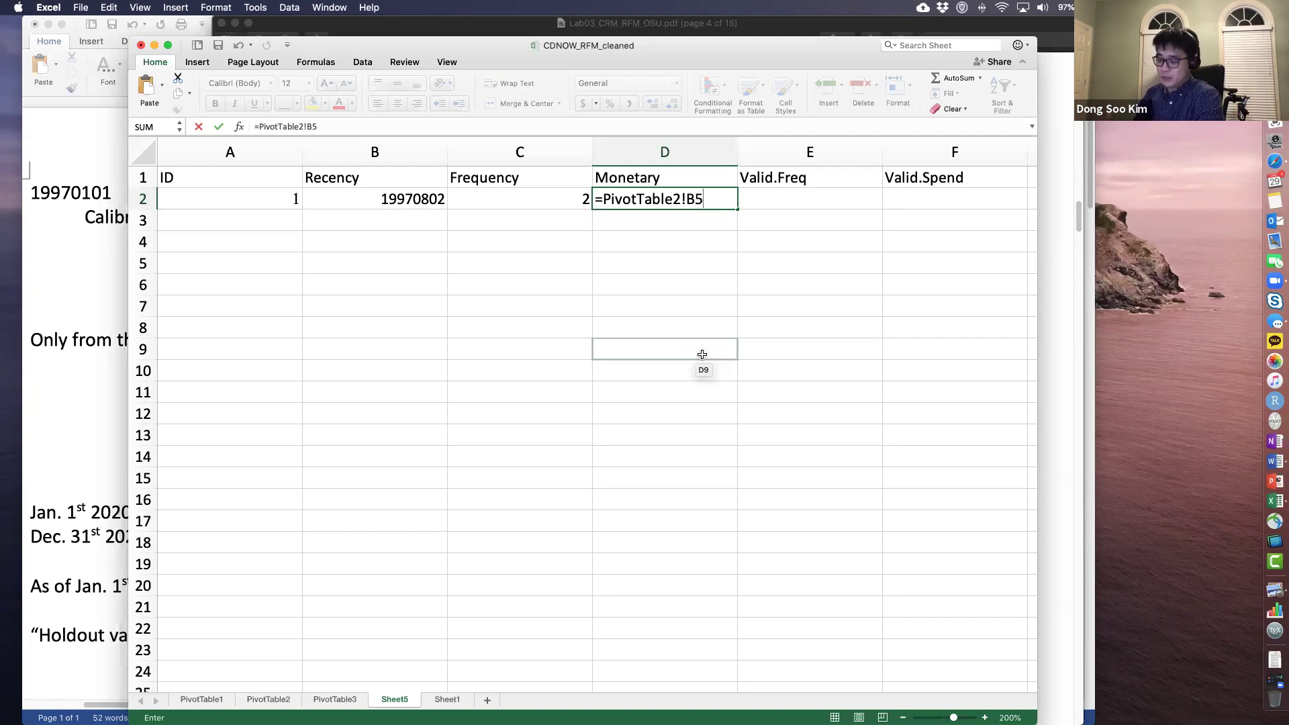
pyautogui.press('Return')
pyautogui.press('Up')
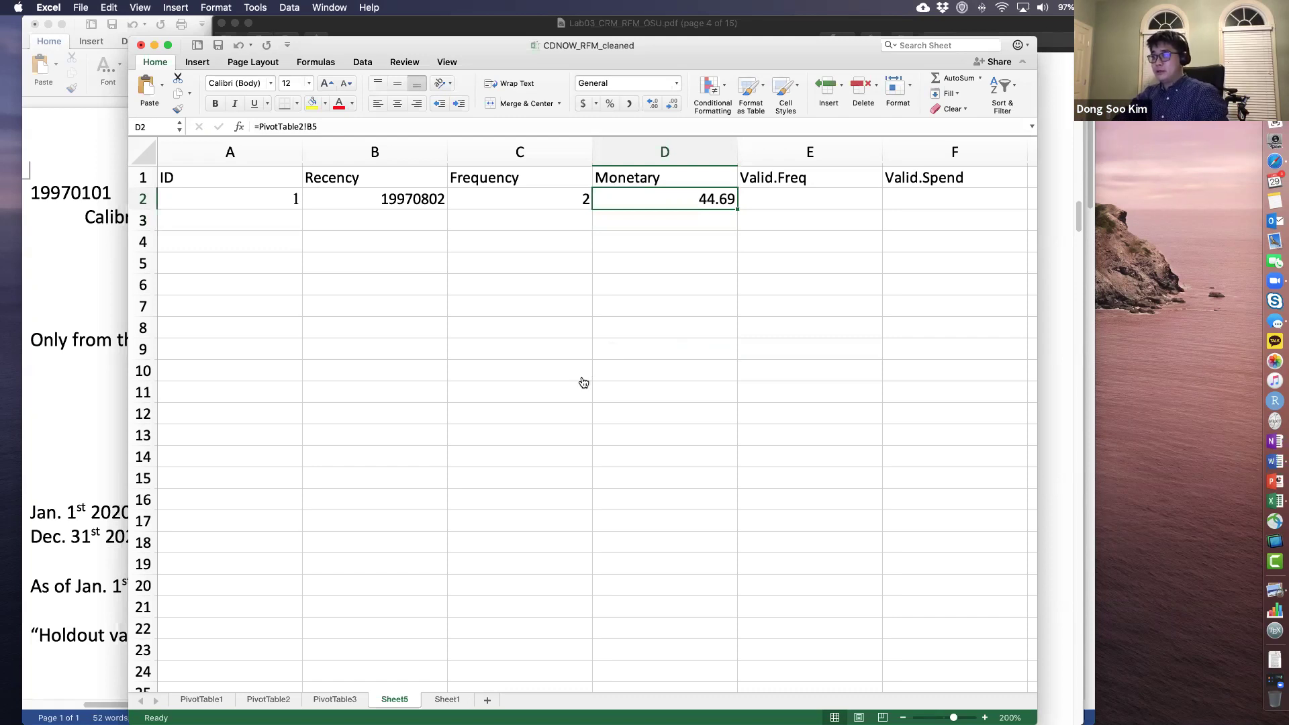
# Step: Switch to the lab PDF in Preview and examine the quotation marks around the sheet name in the ='PivotTable1'!A5 formula
pyautogui.press('super+Tab')
pyautogui.click(481, 378)
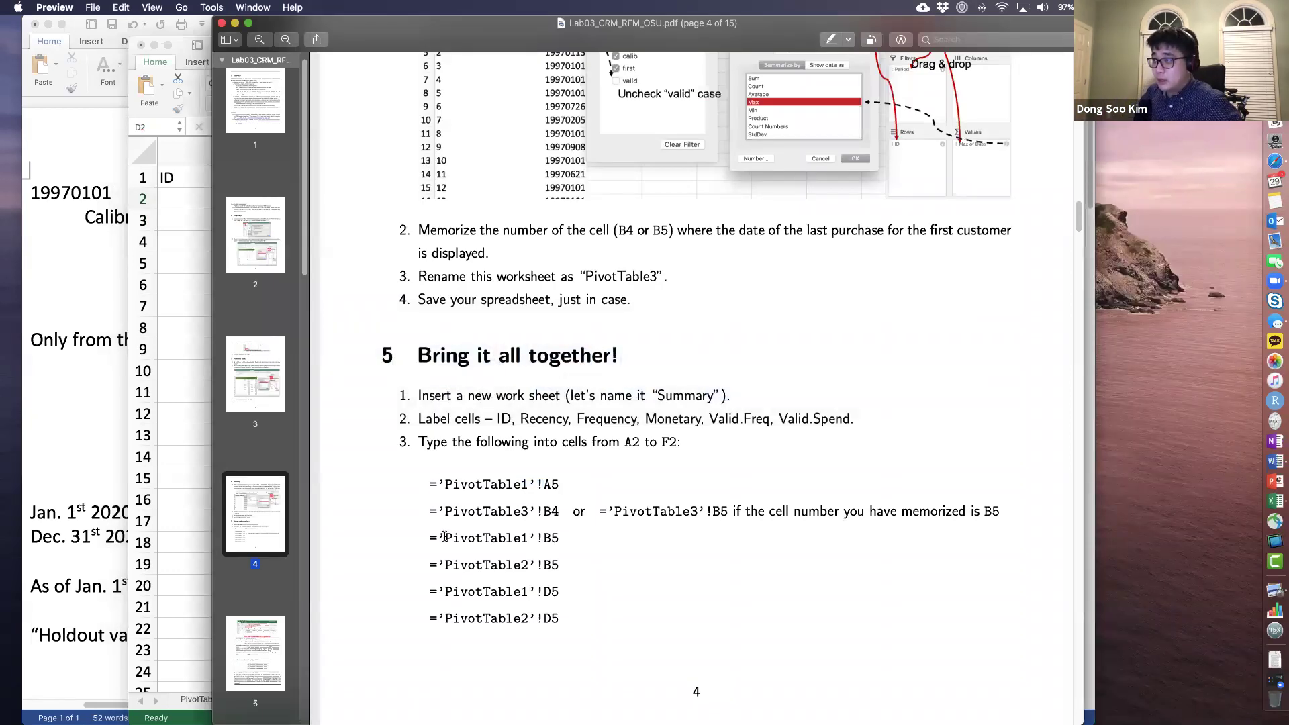
pyautogui.moveTo(437, 484); pyautogui.dragTo(444, 485)
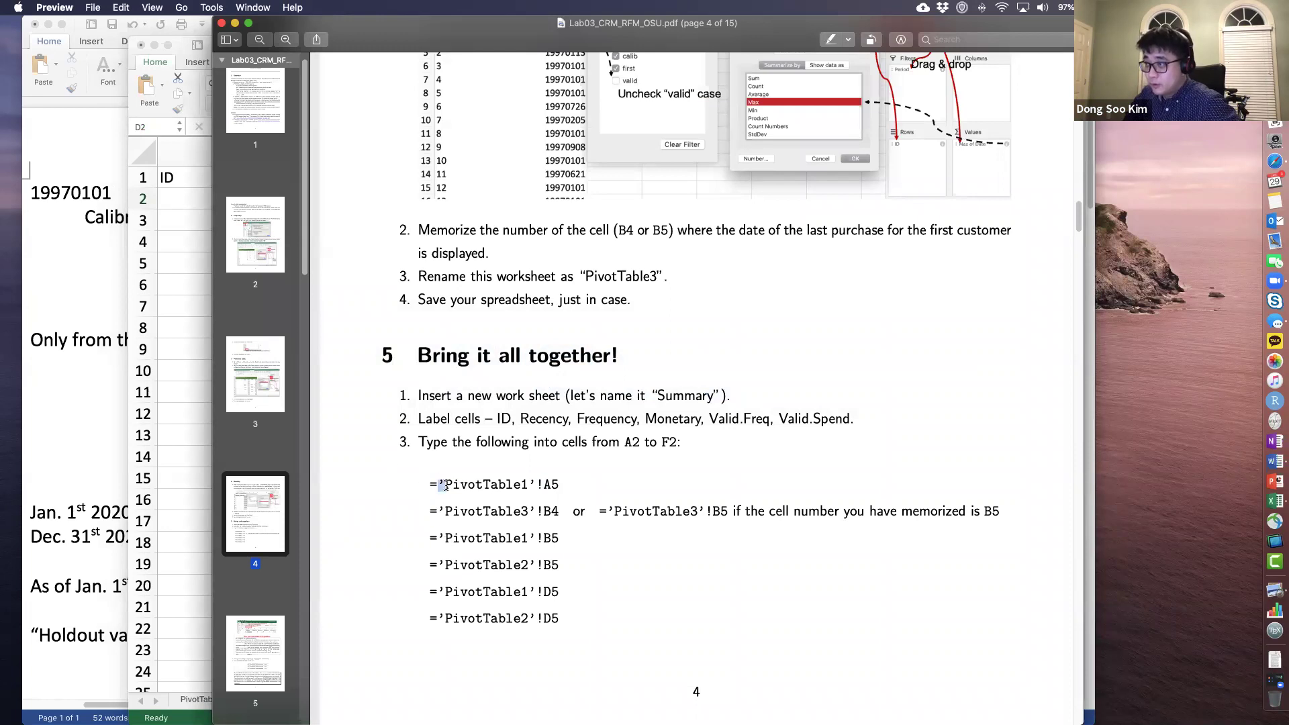
pyautogui.click(531, 485)
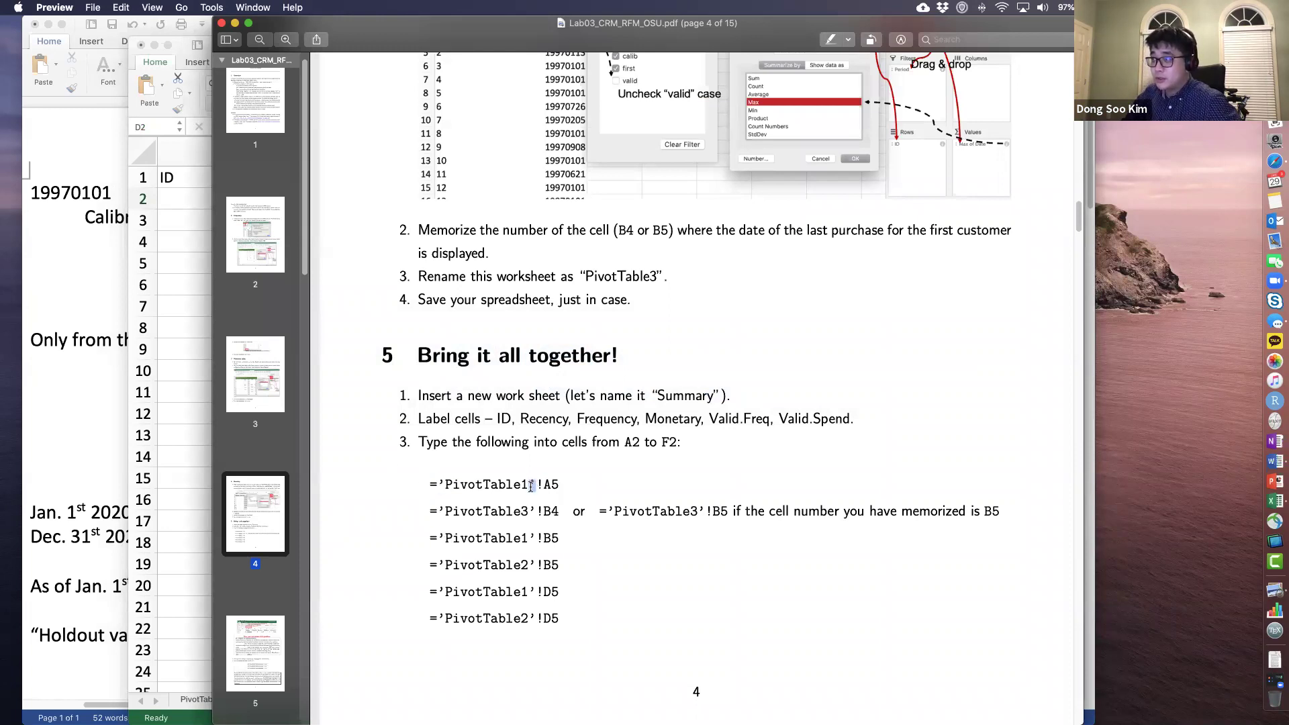
pyautogui.moveTo(444, 484); pyautogui.dragTo(528, 485)
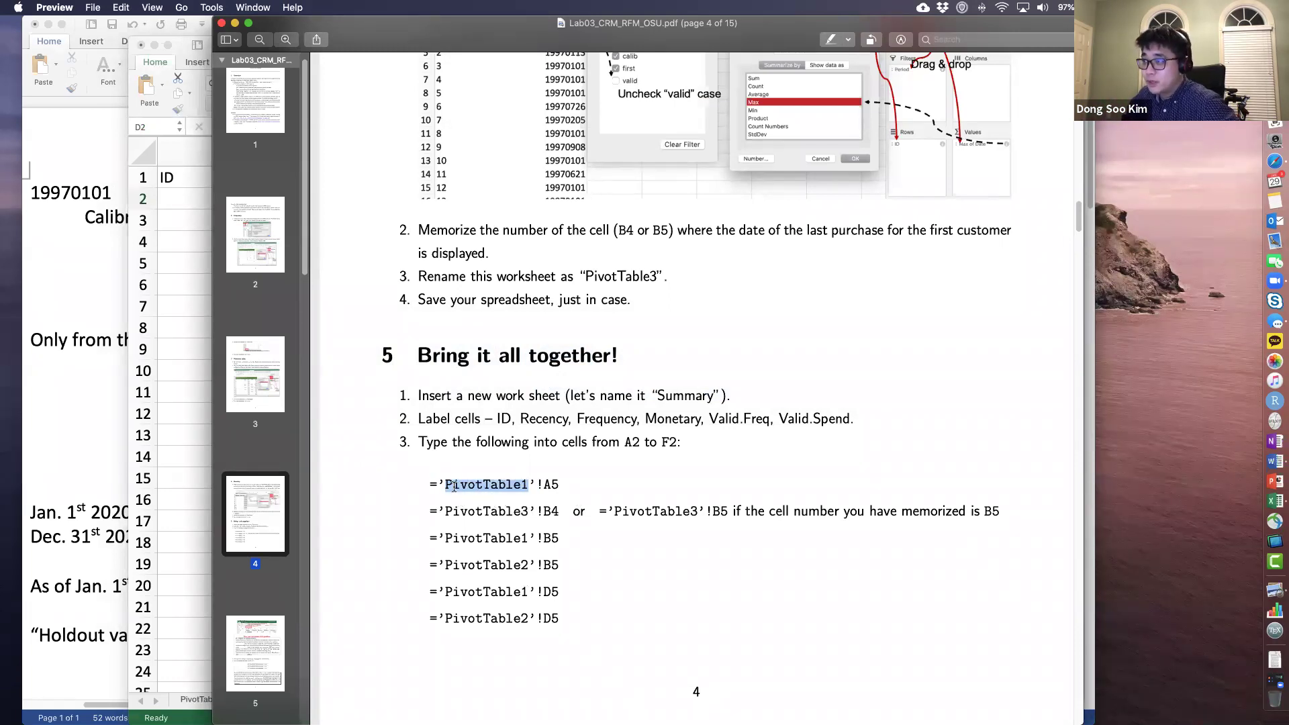
pyautogui.moveTo(437, 485); pyautogui.dragTo(444, 485)
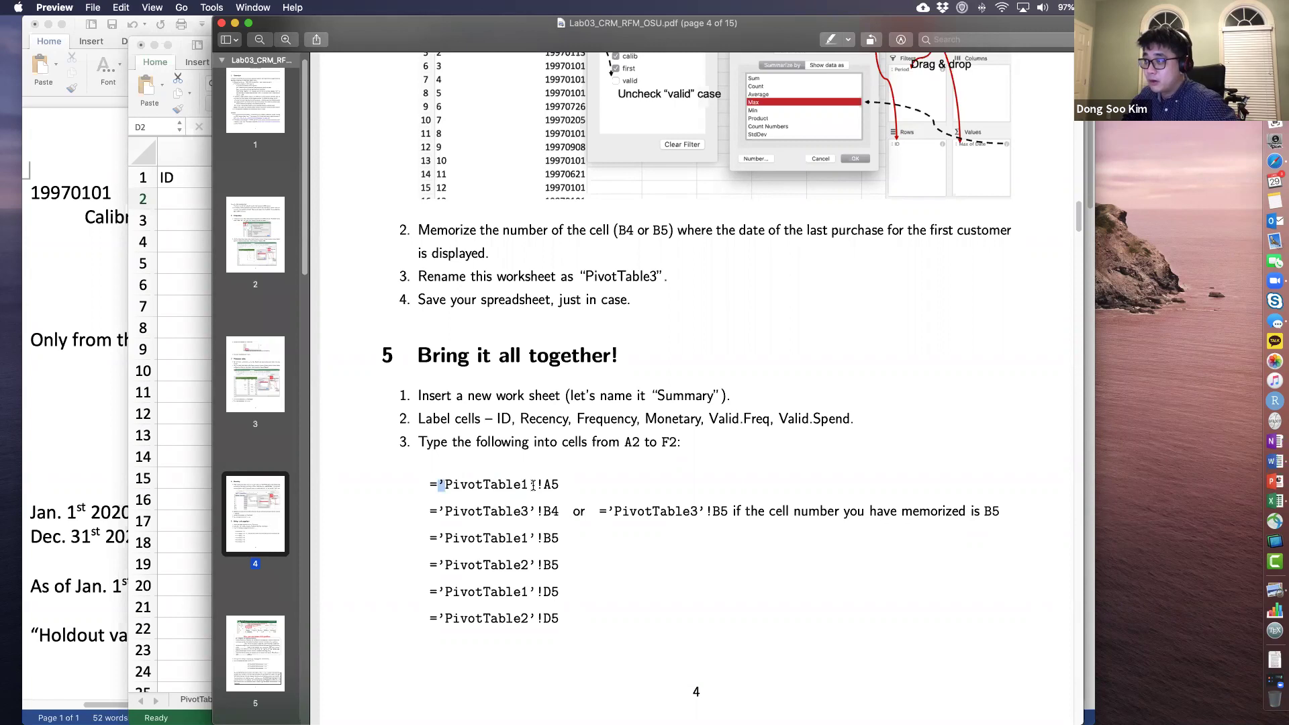
pyautogui.moveTo(528, 484); pyautogui.dragTo(535, 484)
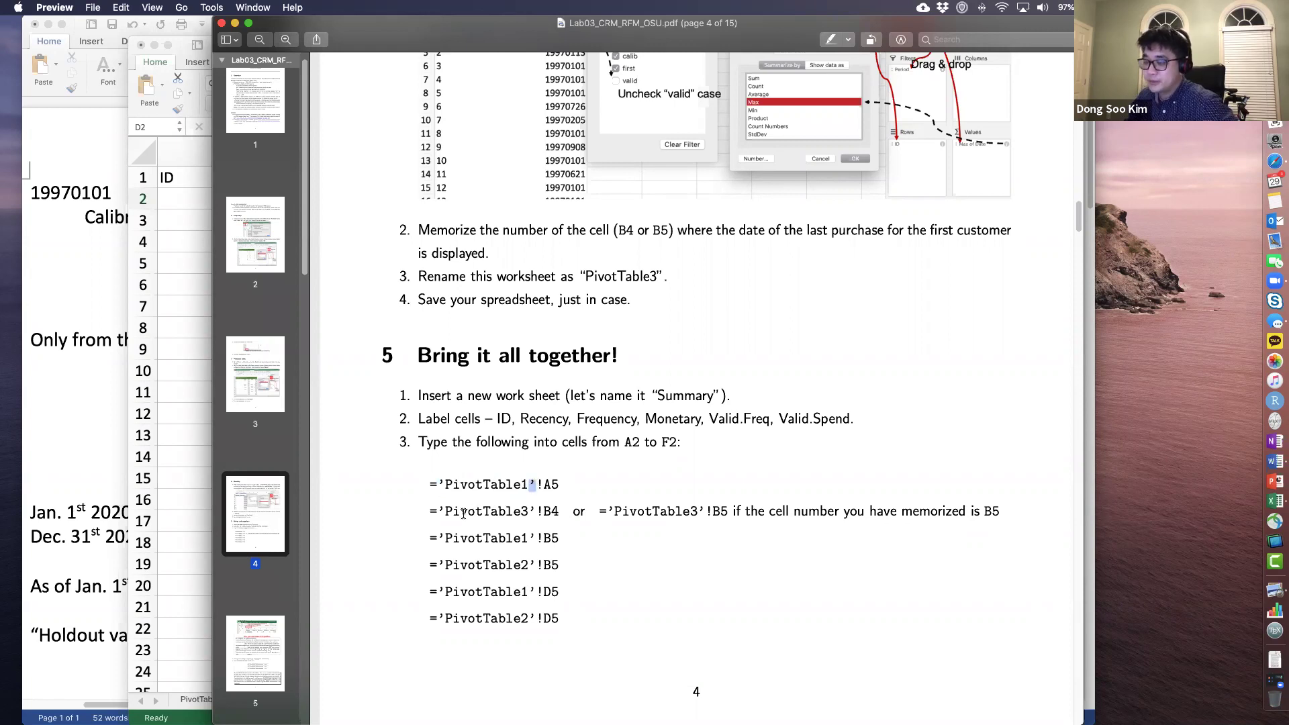
pyautogui.click(443, 484)
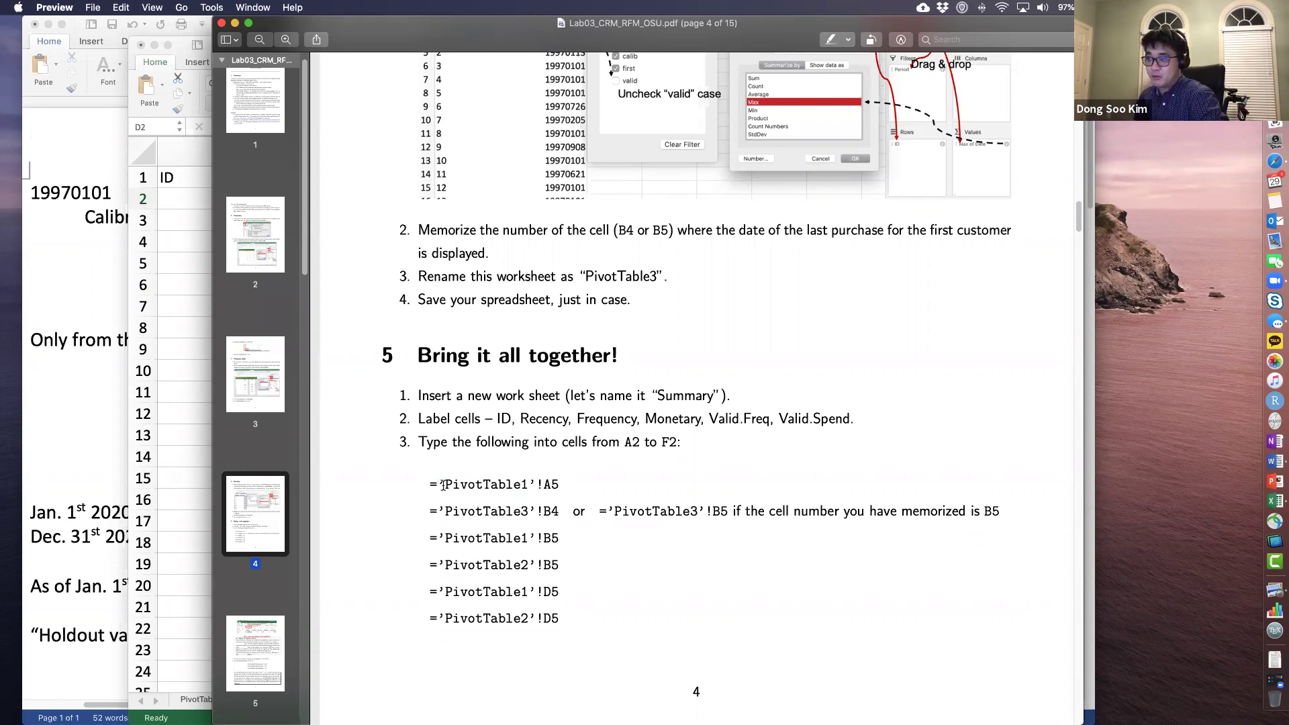
# Step: Return to the Excel worksheet, enter ='PivotTable1'!D5 in cell E2 under the Valid.Freq label and inspect the stored formula
pyautogui.press('super+Tab')
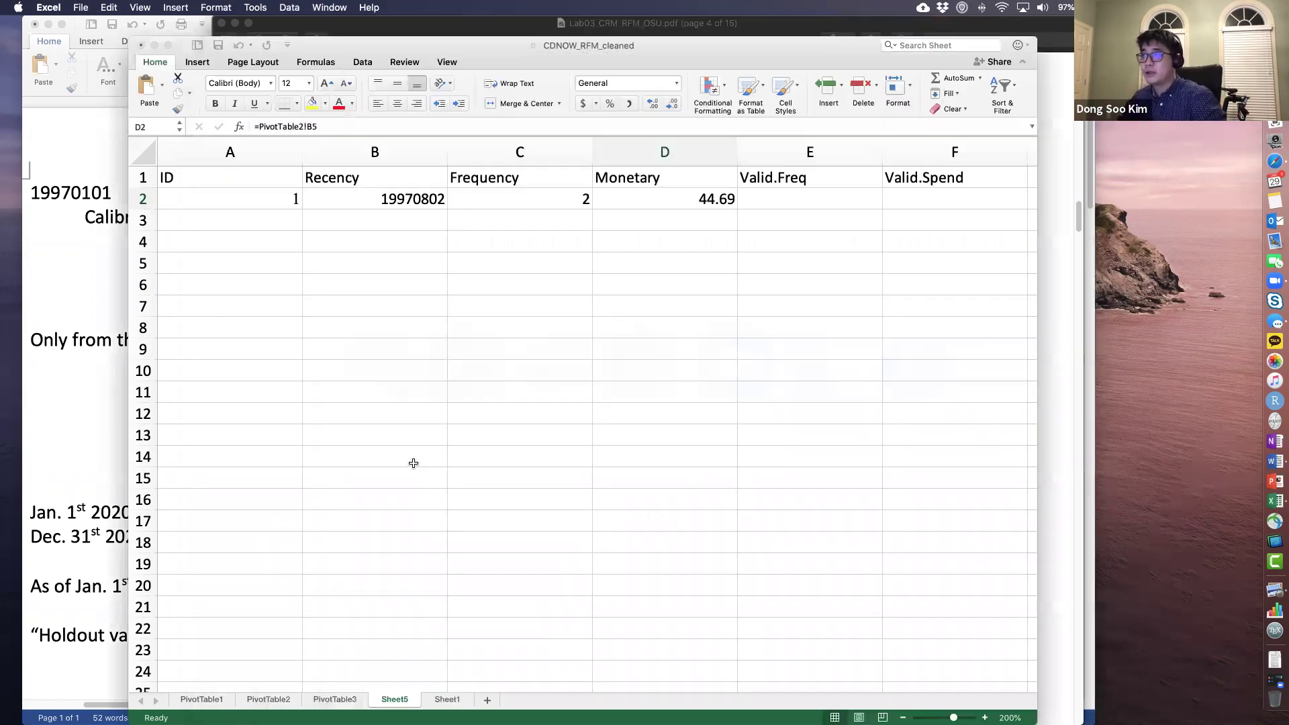
pyautogui.click(810, 200)
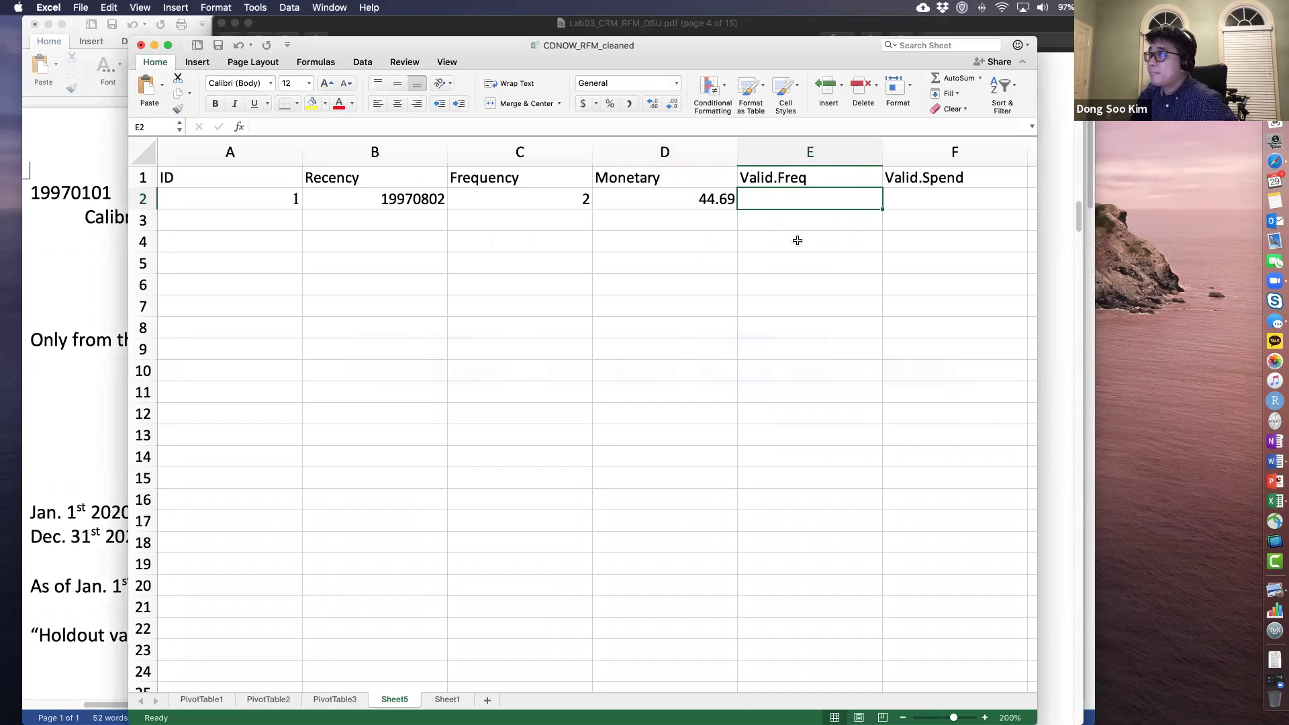
pyautogui.write("='PivotTable1'!D5")
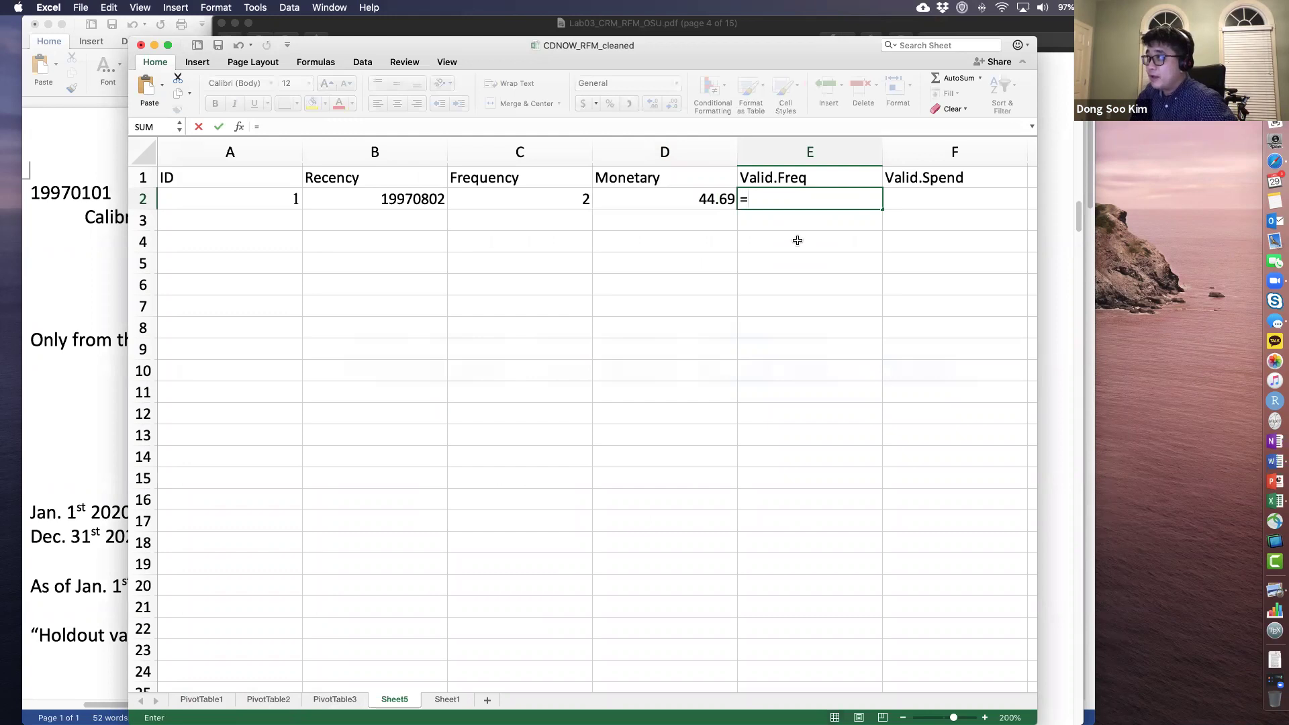
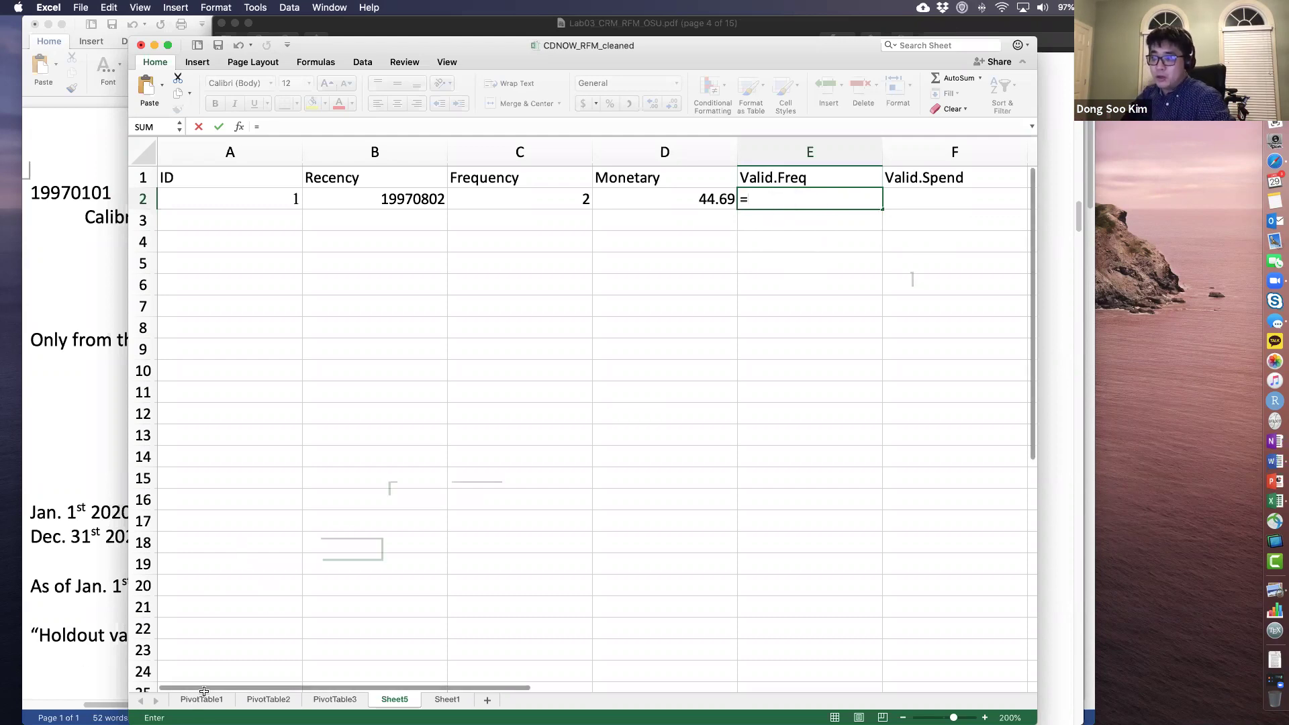
pyautogui.write("'P")
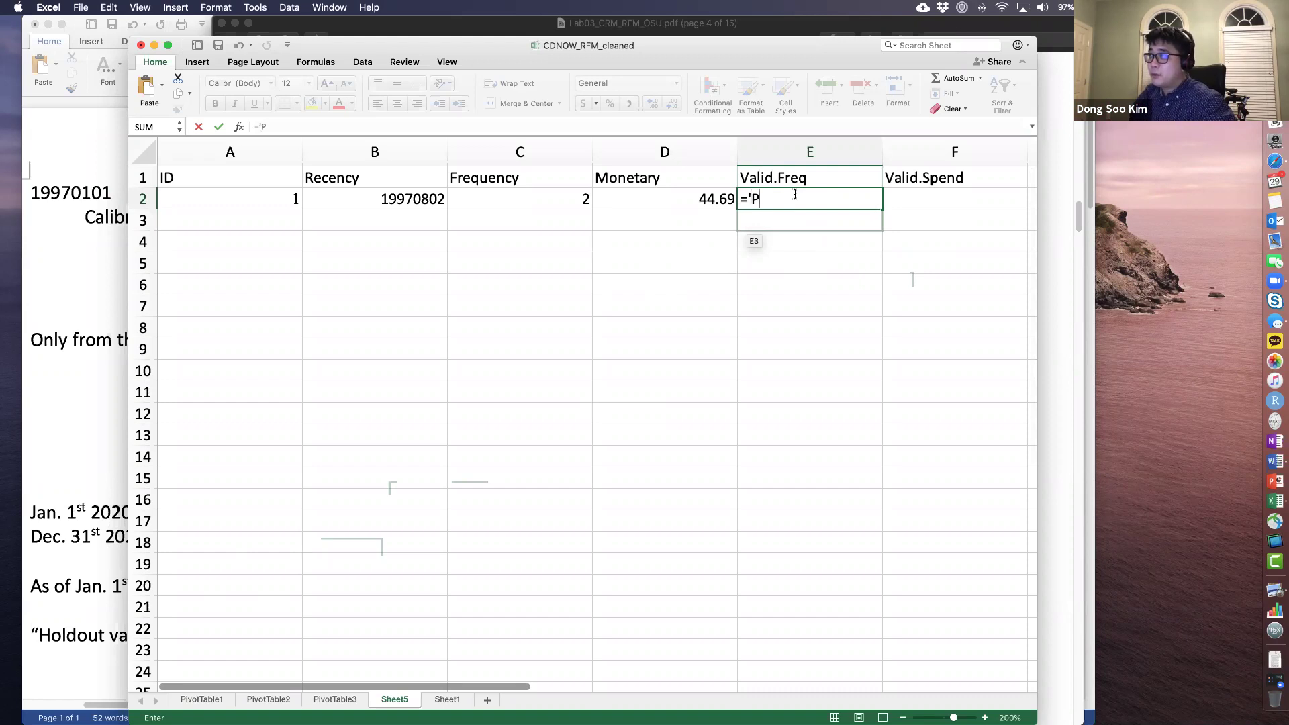
pyautogui.write('ivotTabl')
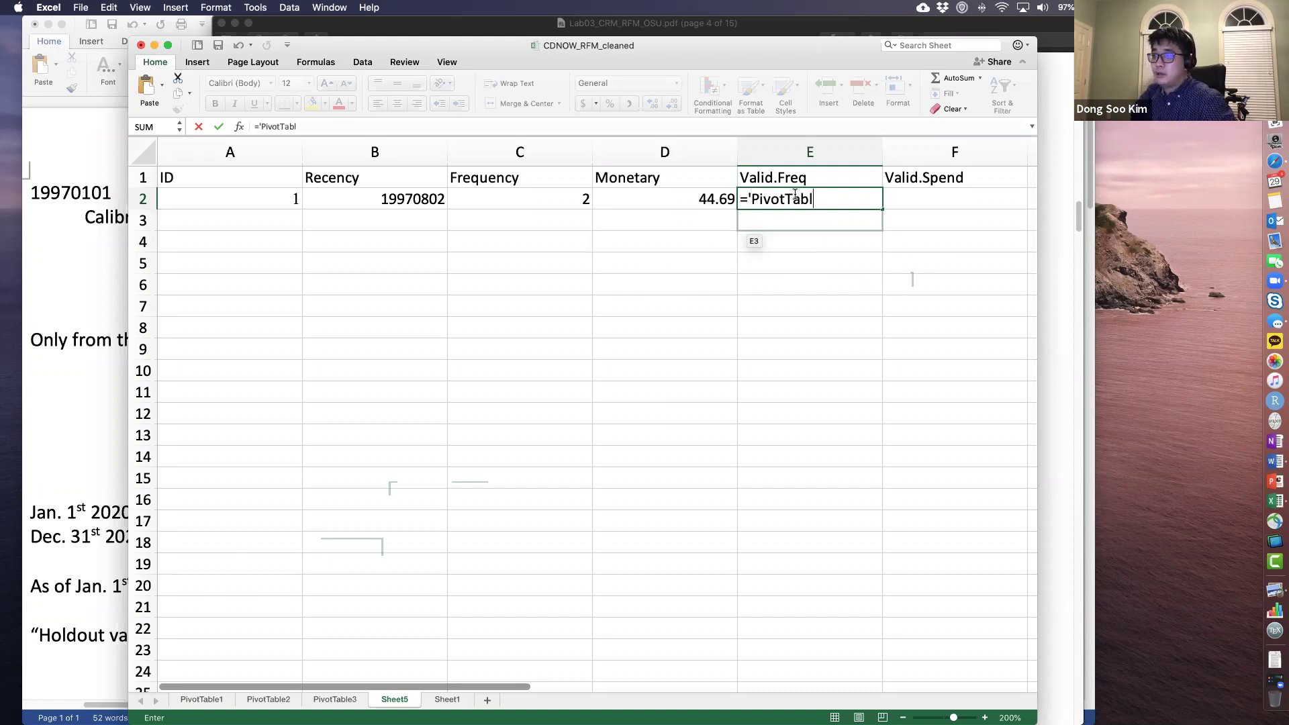
pyautogui.write("e1'")
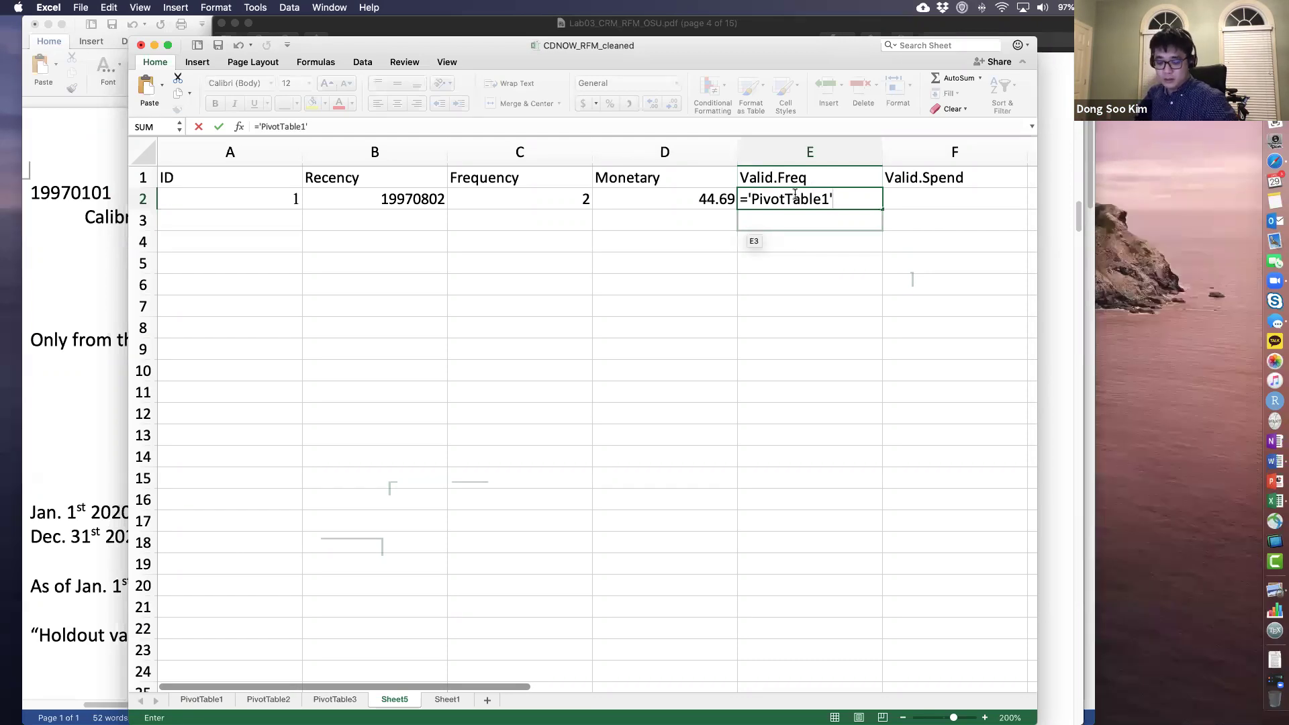
pyautogui.write('!')
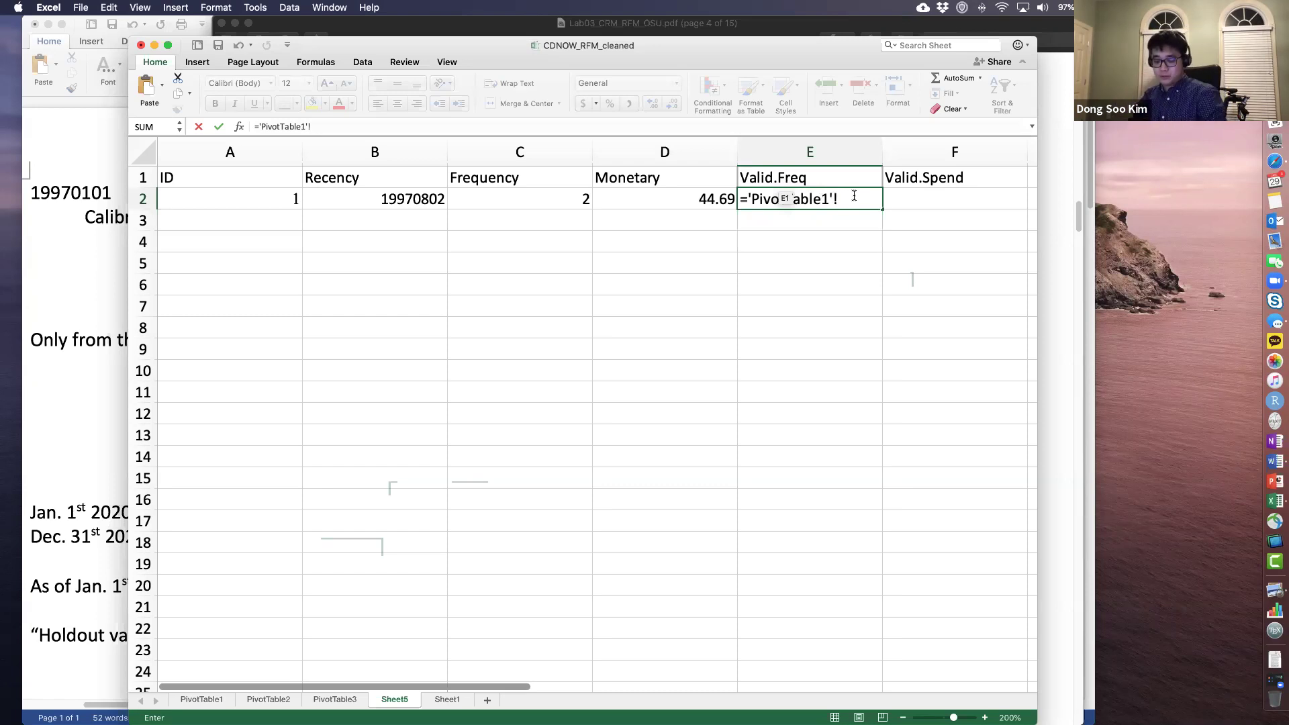
pyautogui.write('D5')
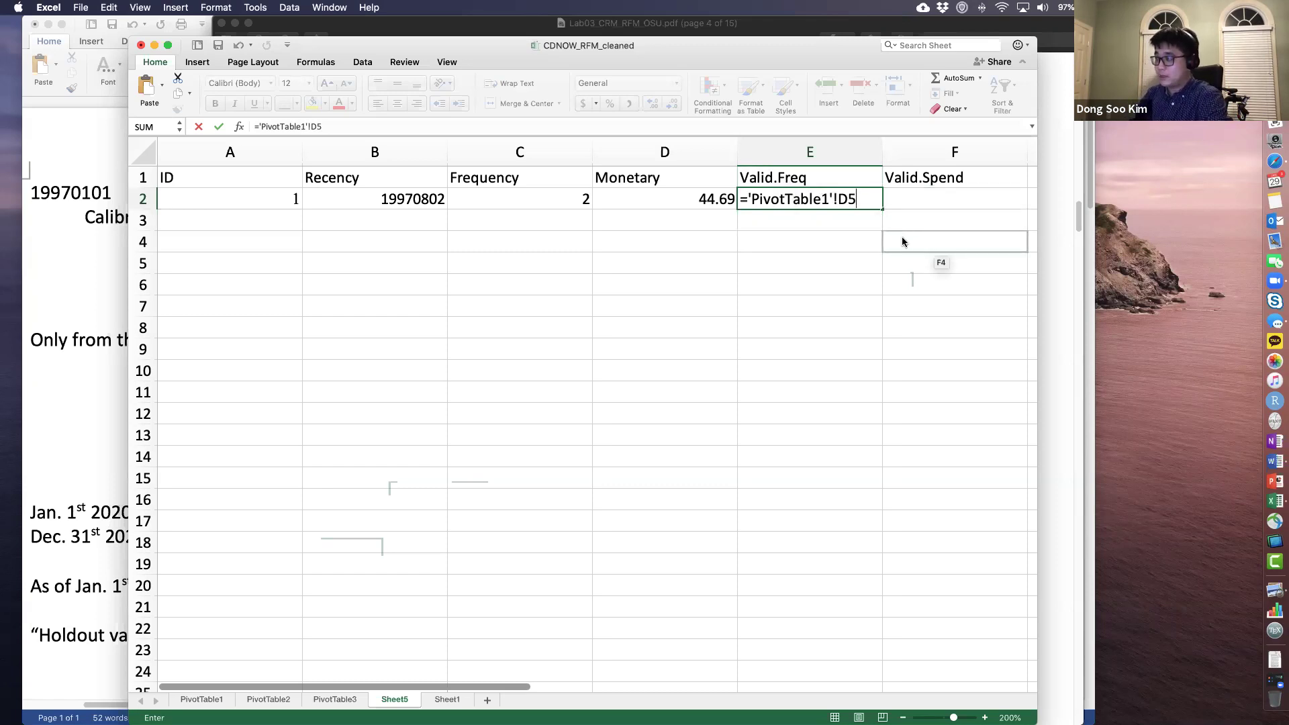
pyautogui.press('Return')
pyautogui.press('Up')
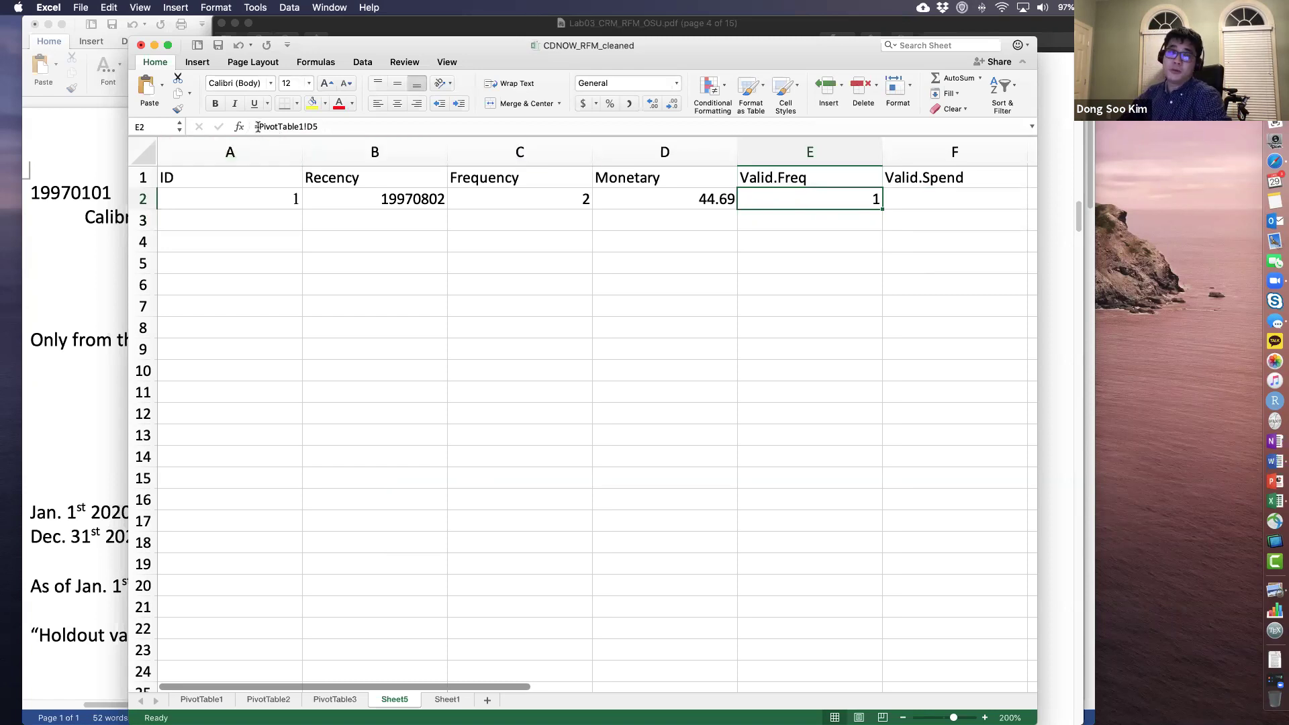
pyautogui.moveTo(323, 127); pyautogui.dragTo(253, 127)
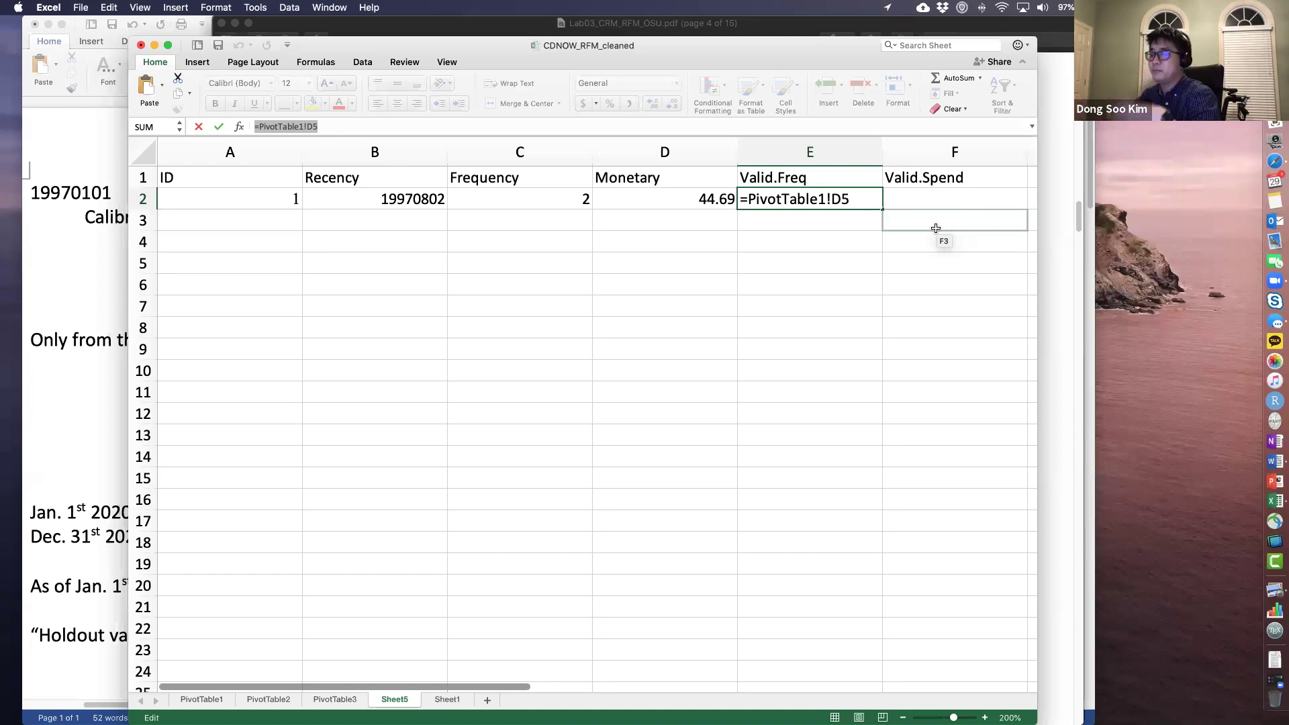
# Step: Enter the formula =PivotTable2!D5 in cell F2 under the Valid.Spend label and reselect the cell to check it
pyautogui.press('Tab')
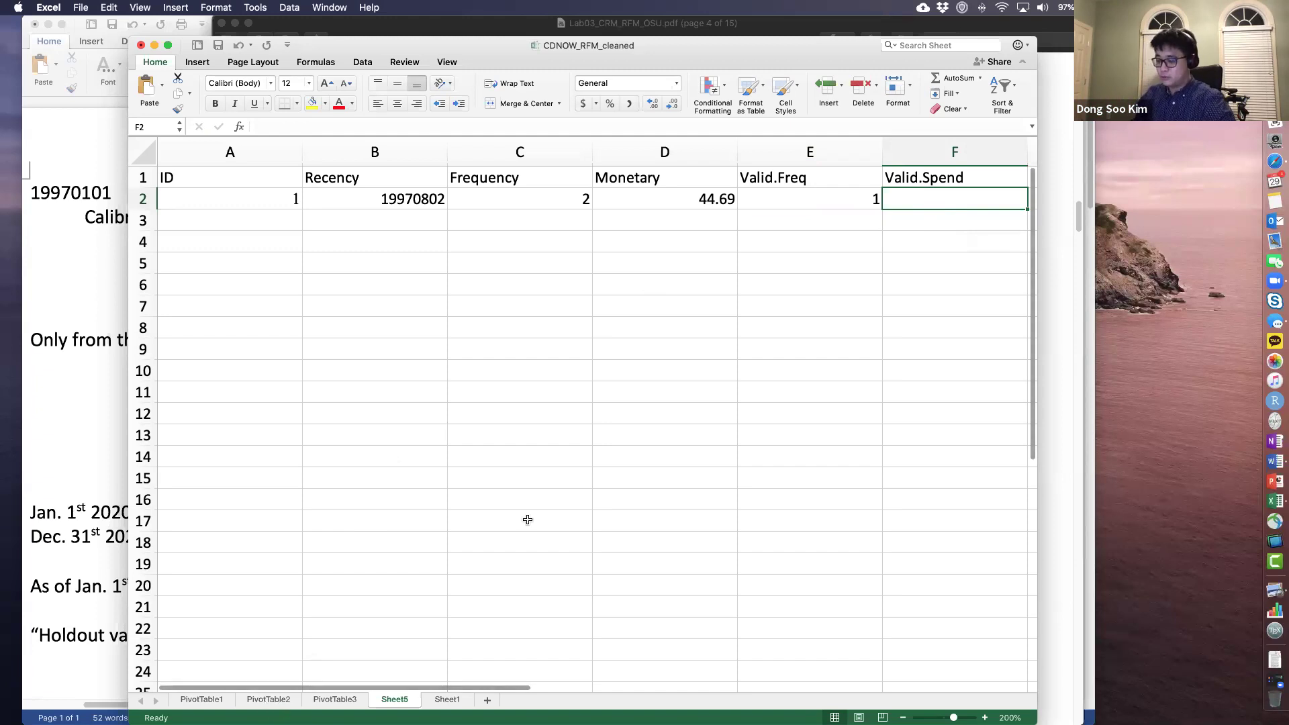
pyautogui.write('=')
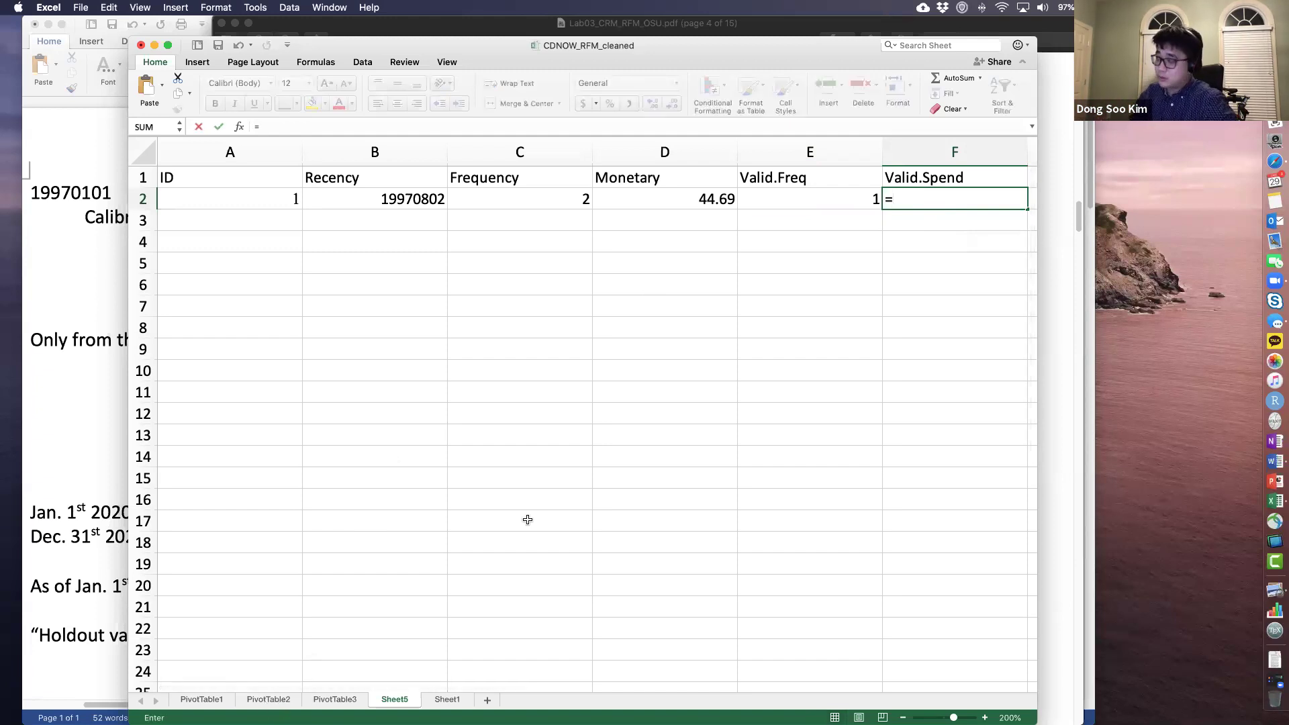
pyautogui.write('P')
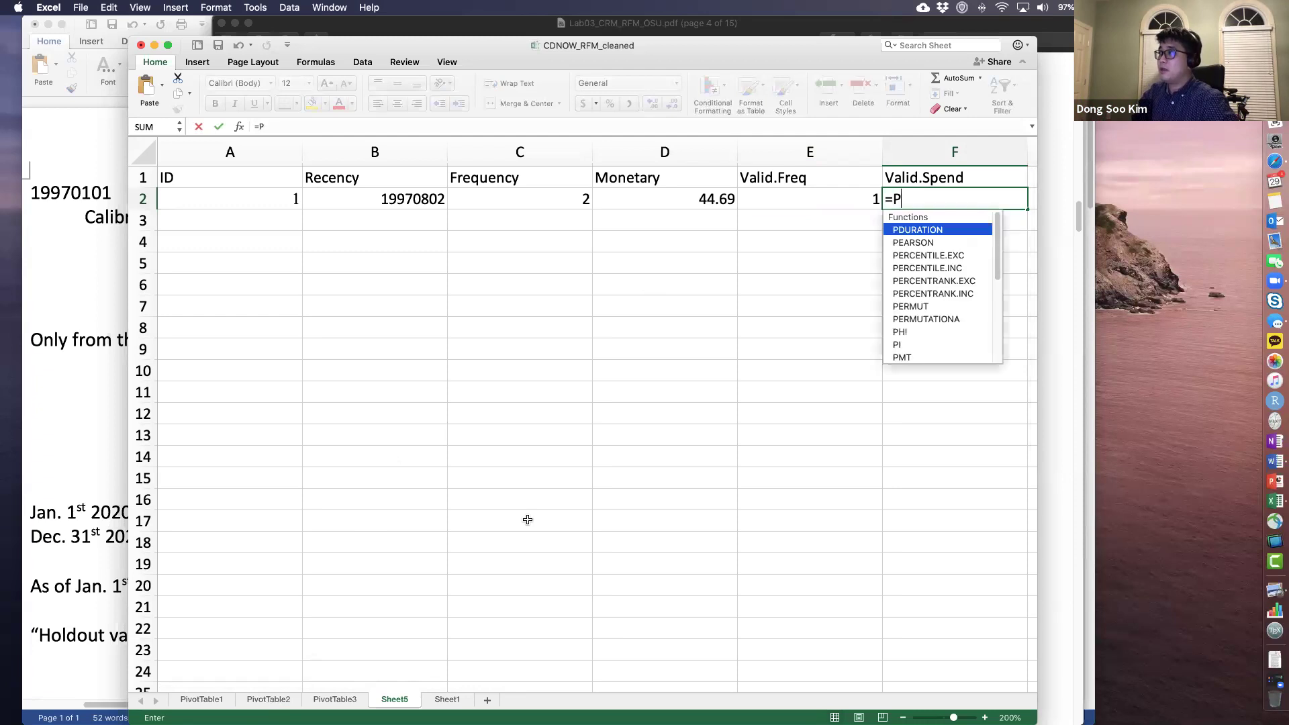
pyautogui.write('ivotTable2')
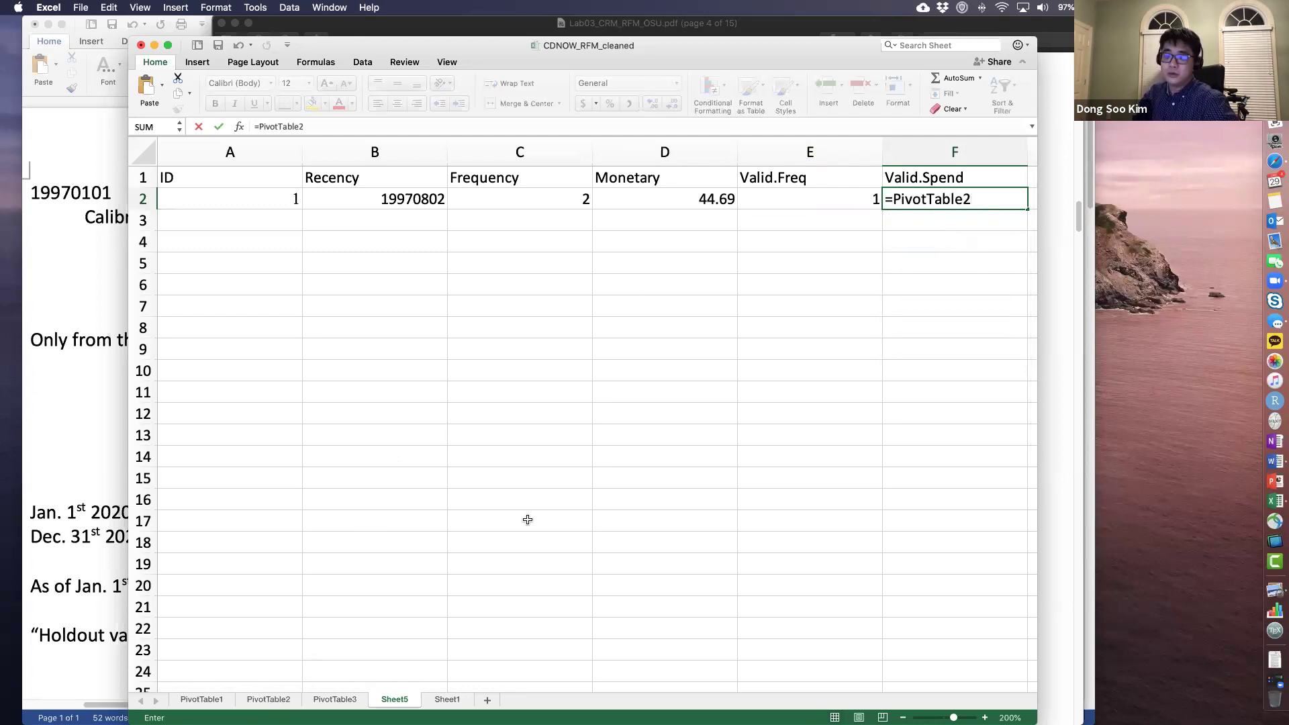
pyautogui.write('!')
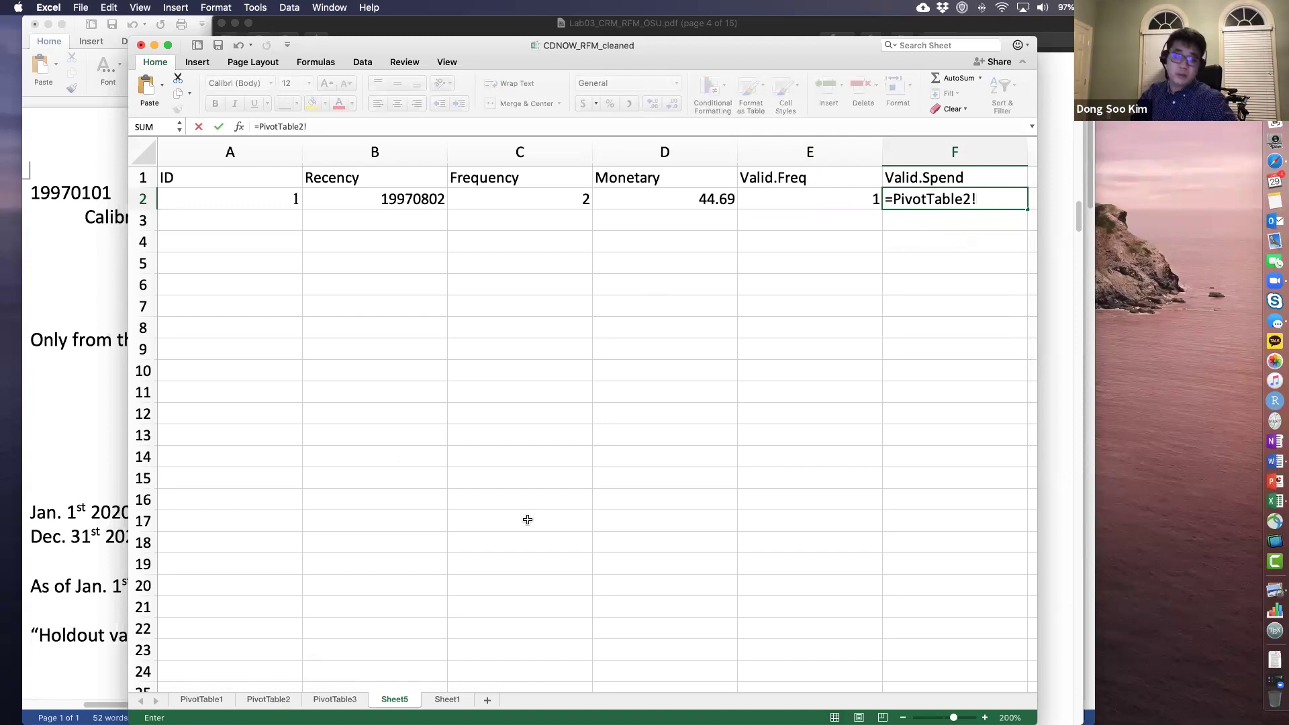
pyautogui.write('D')
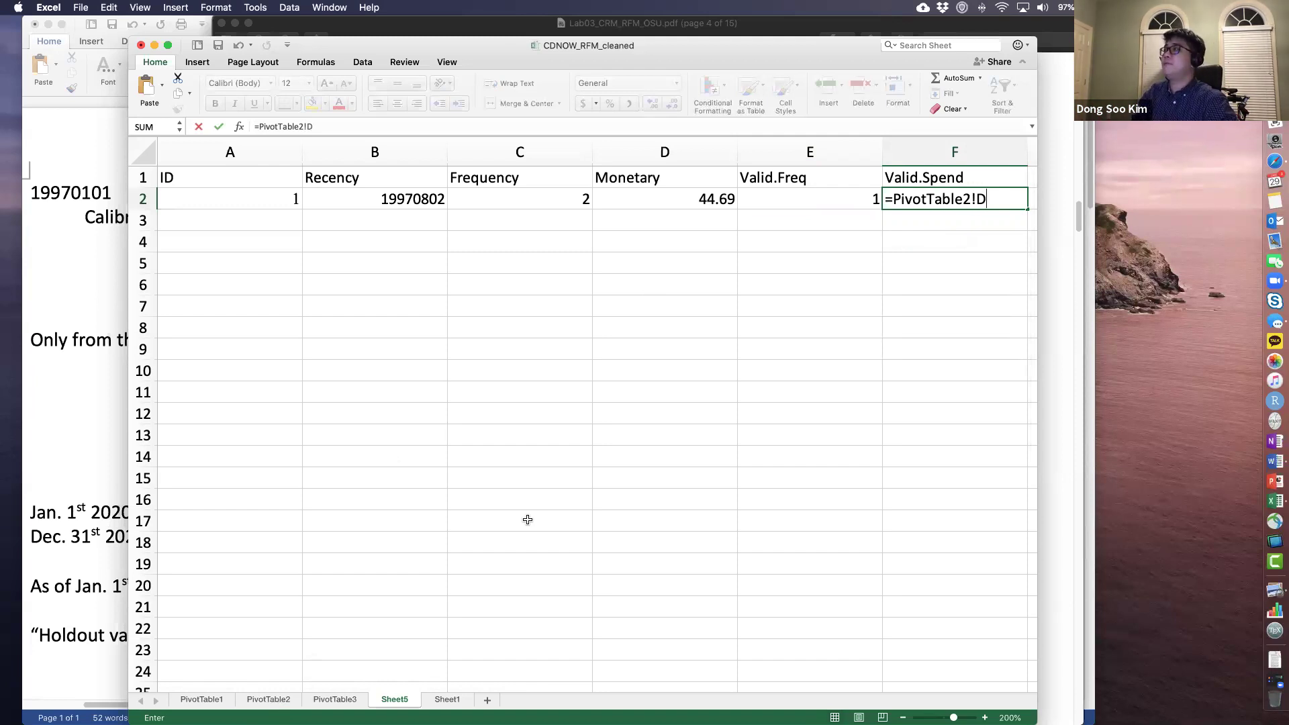
pyautogui.write('5')
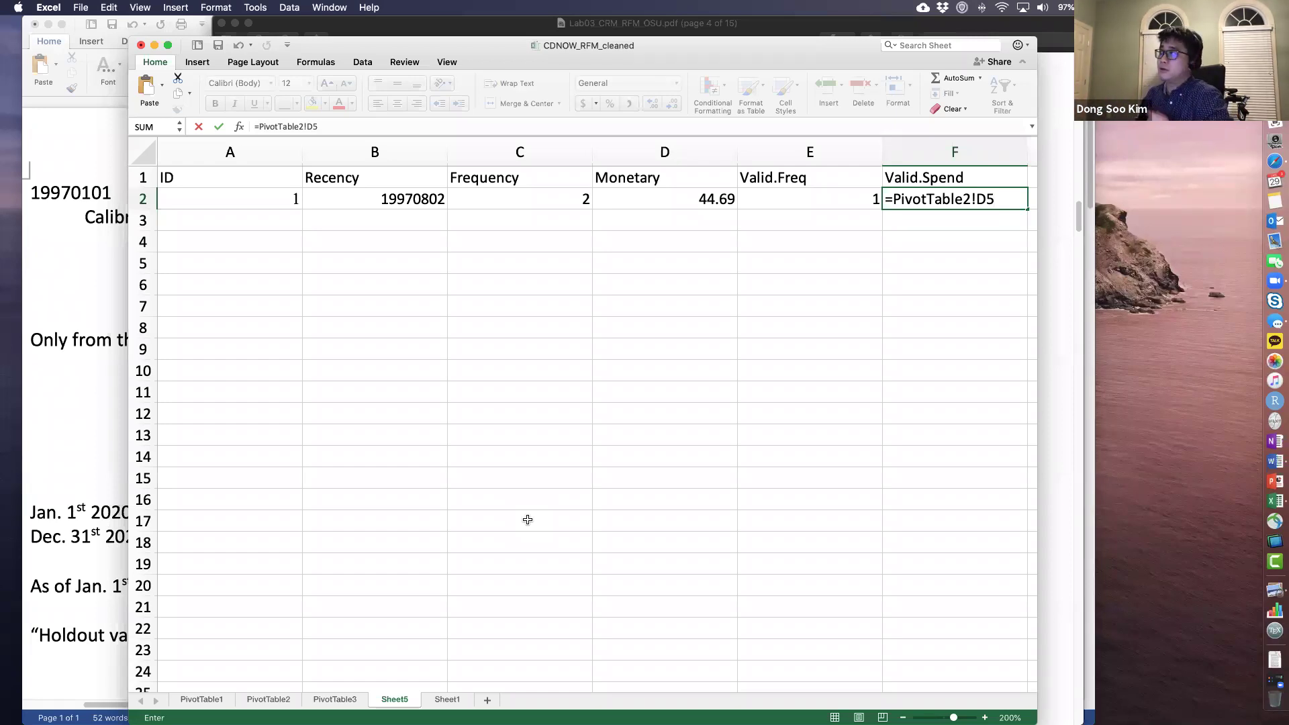
pyautogui.press('Return')
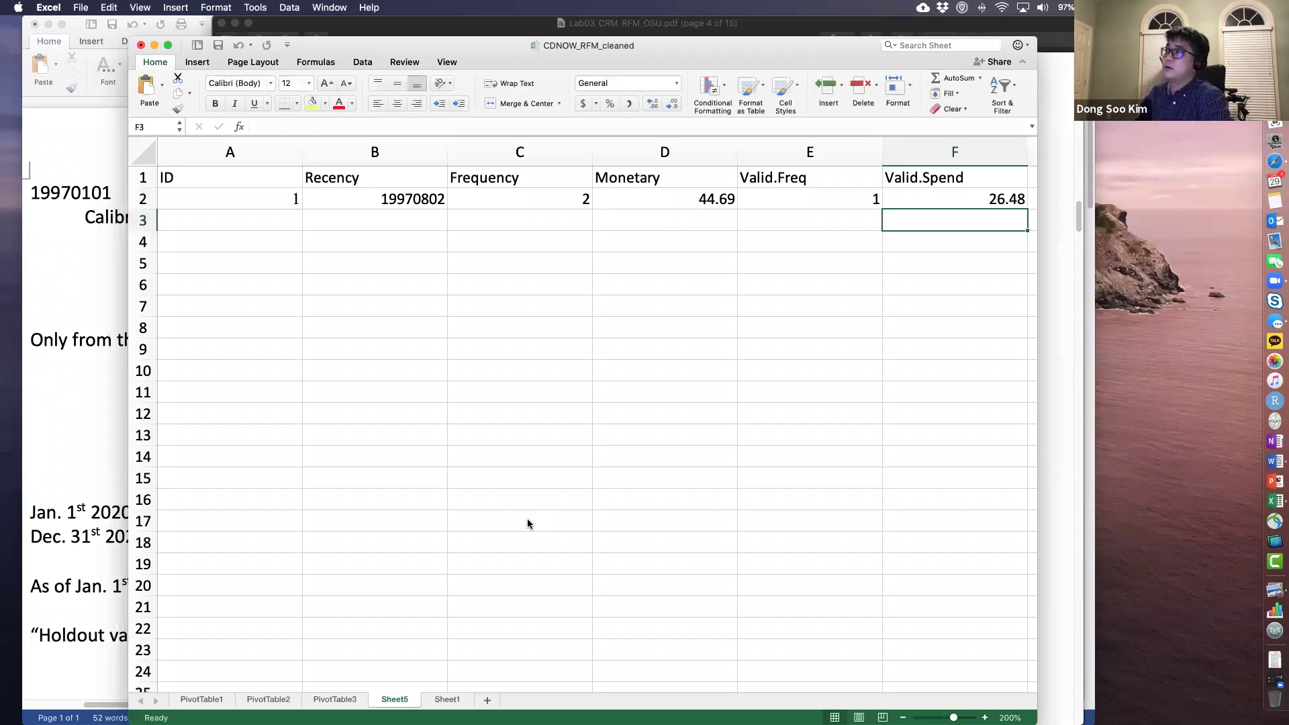
pyautogui.press('Up')
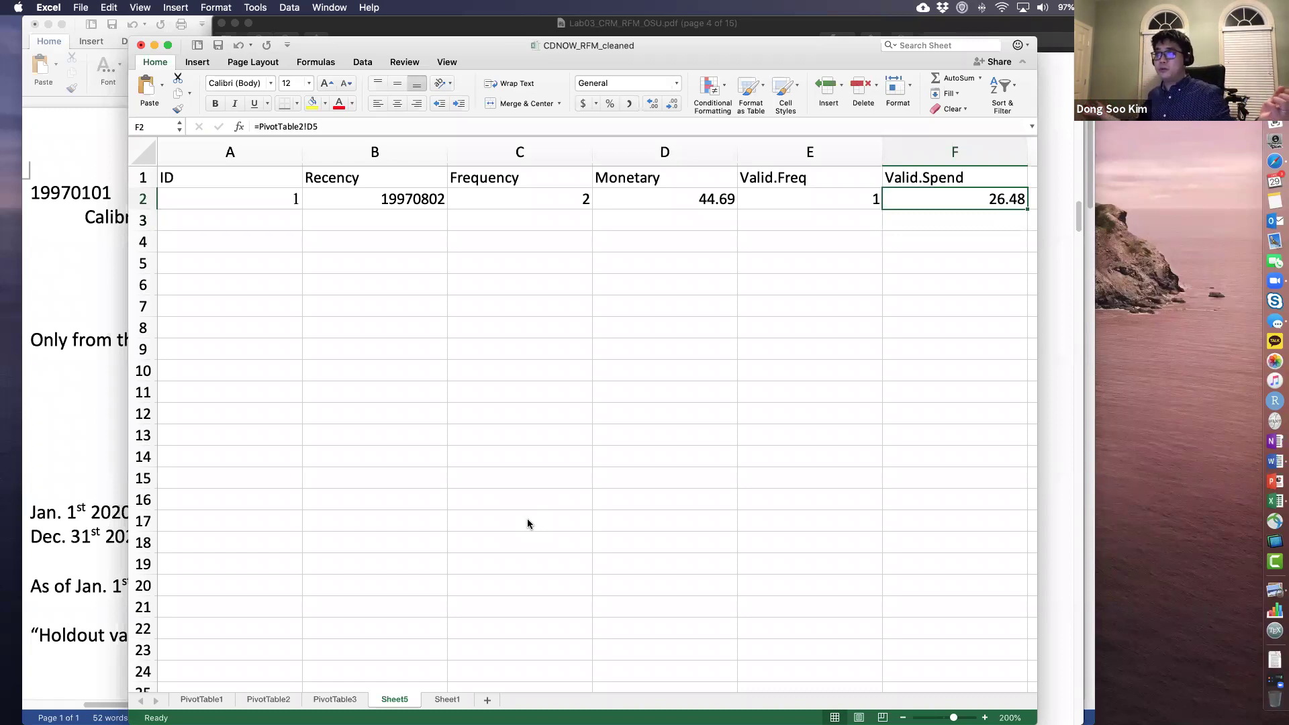
# Step: Enlarge the workbook window and narrow columns A through F to an equal width that still fits their labels
pyautogui.click(281, 201)
pyautogui.moveTo(281, 202); pyautogui.dragTo(903, 194)
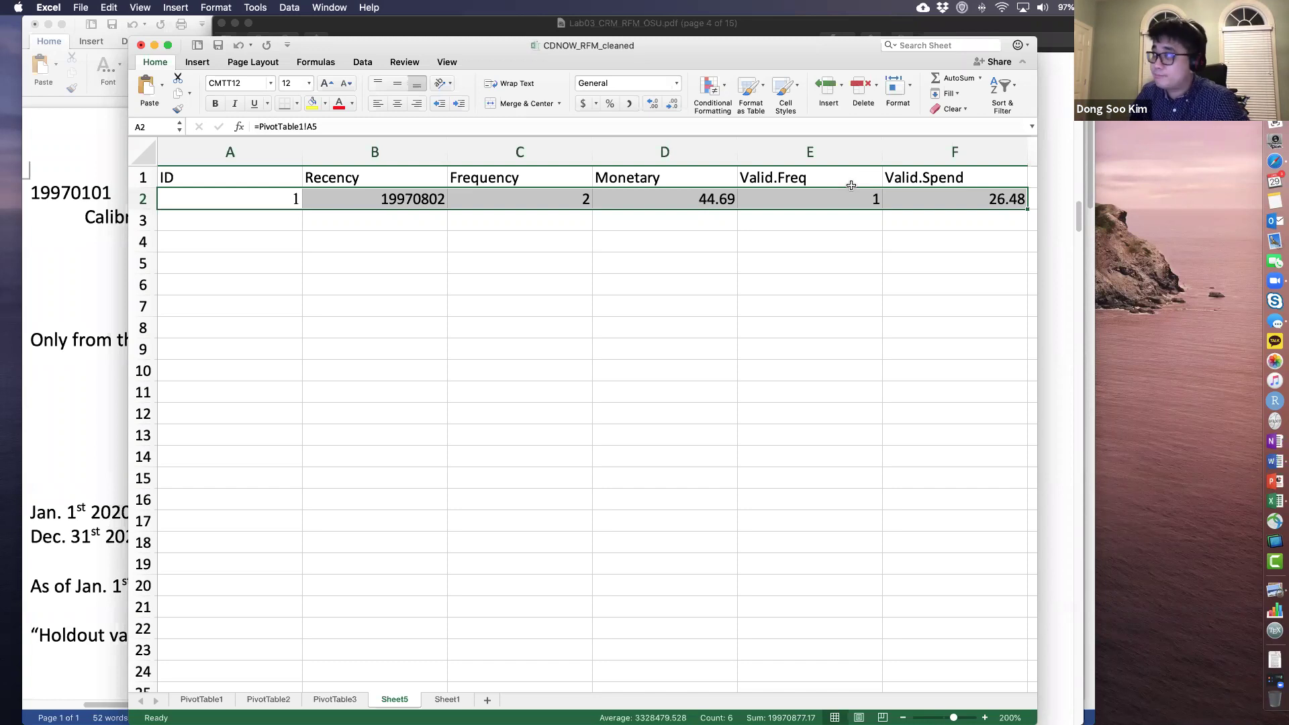
pyautogui.moveTo(129, 317); pyautogui.dragTo(38, 319)
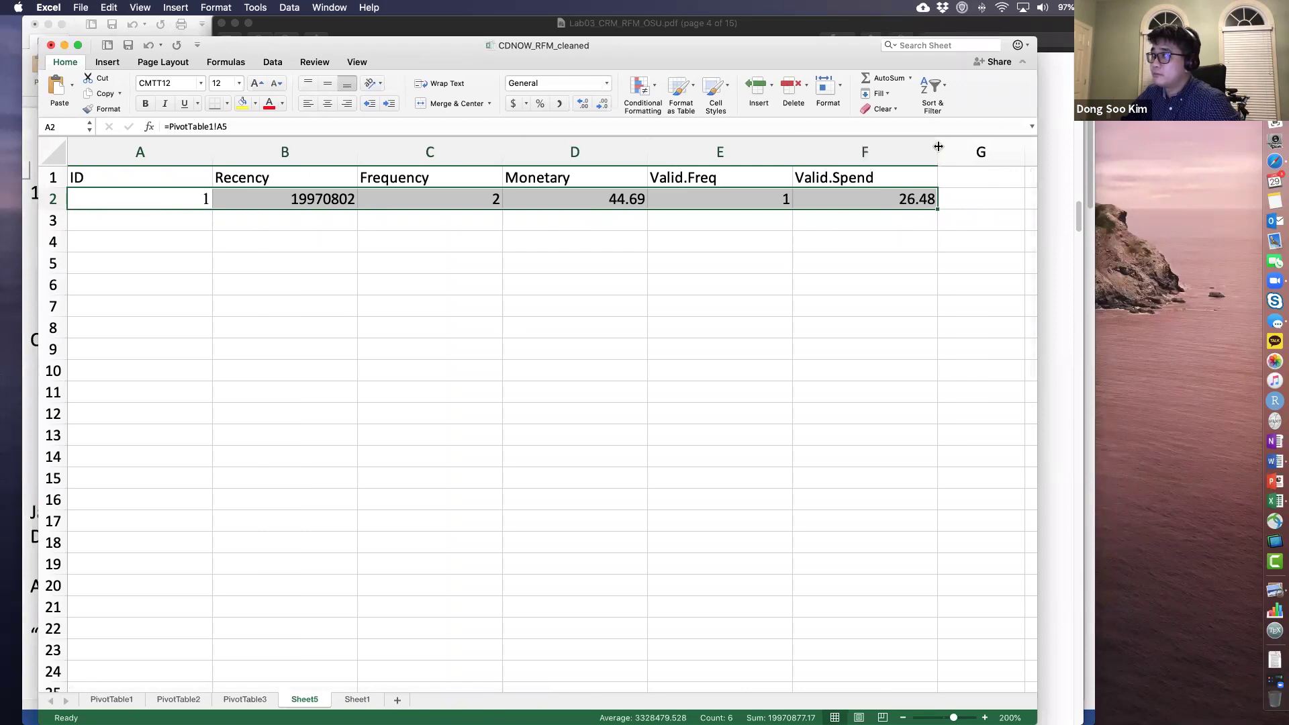
pyautogui.click(720, 348)
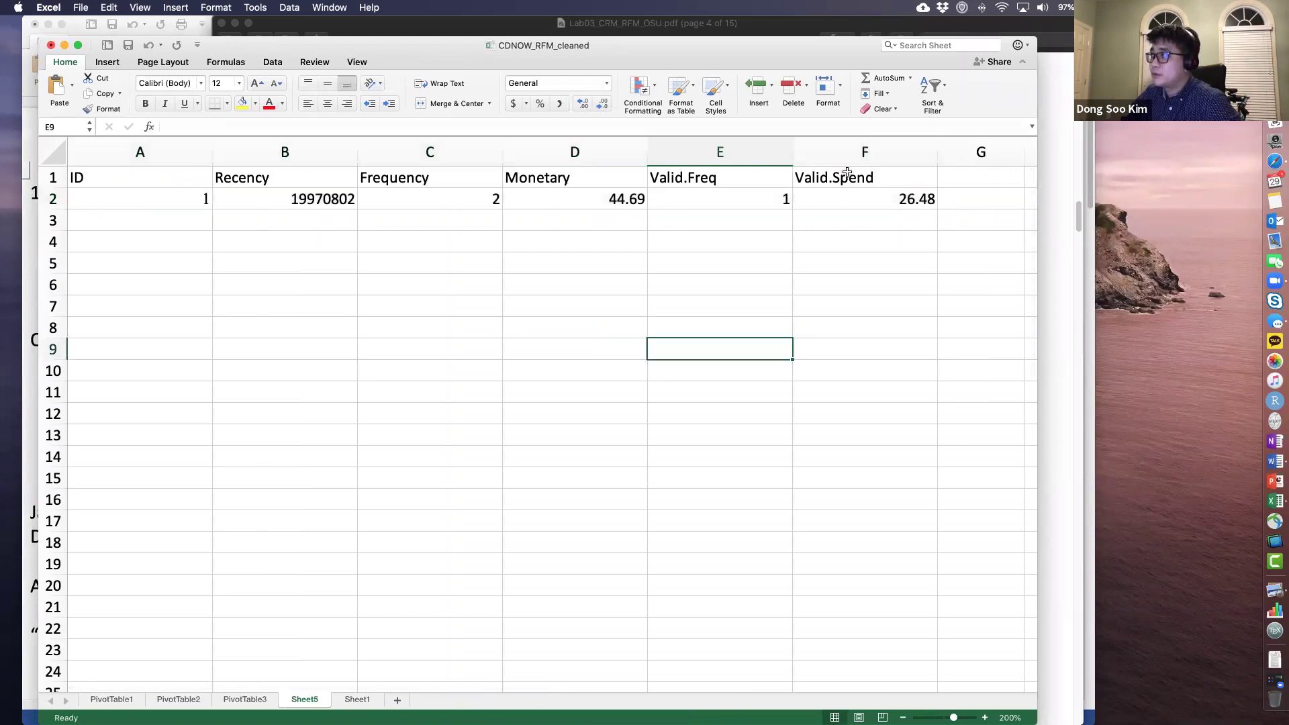
pyautogui.click(783, 151)
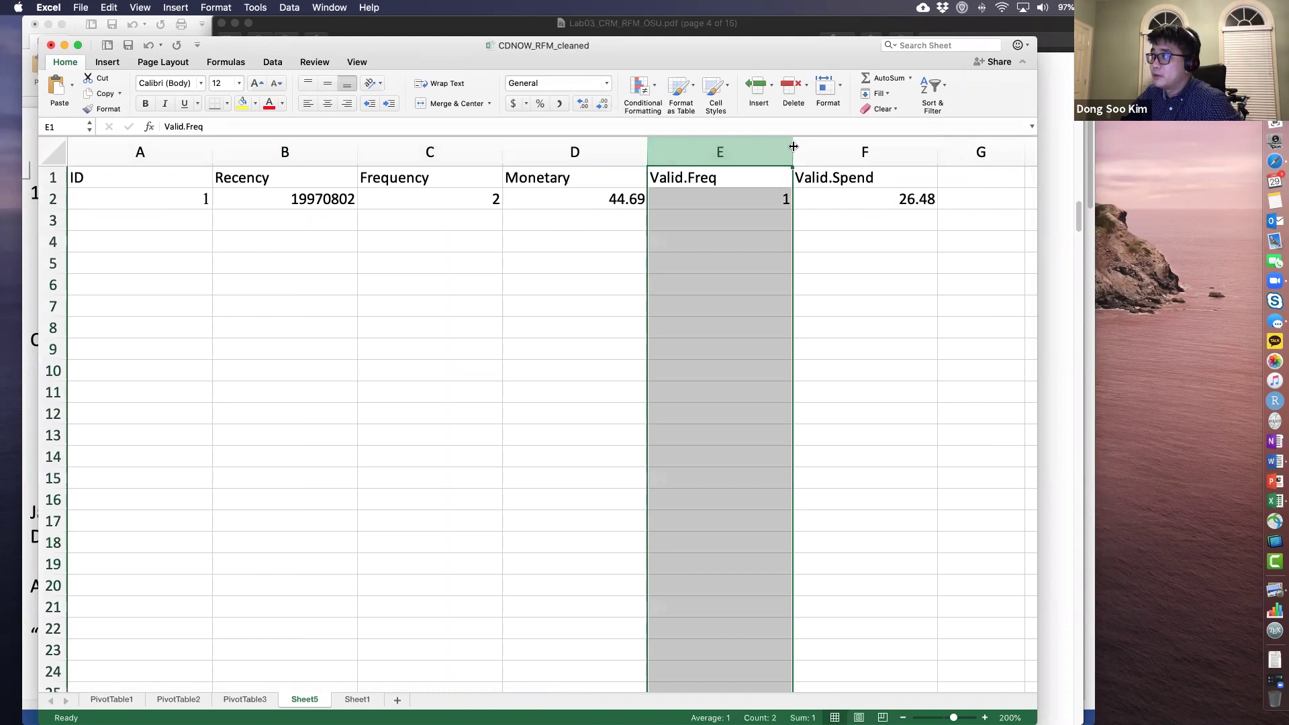
pyautogui.moveTo(144, 152); pyautogui.dragTo(882, 150)
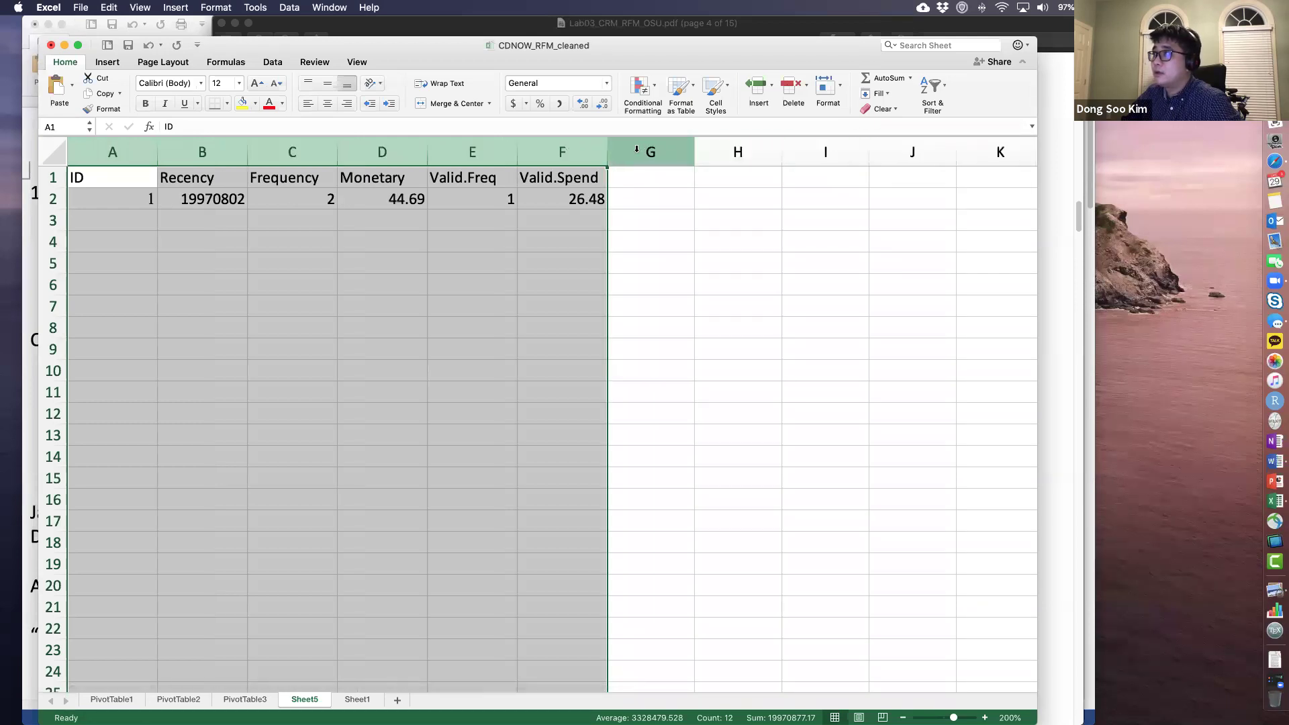
pyautogui.click(633, 178)
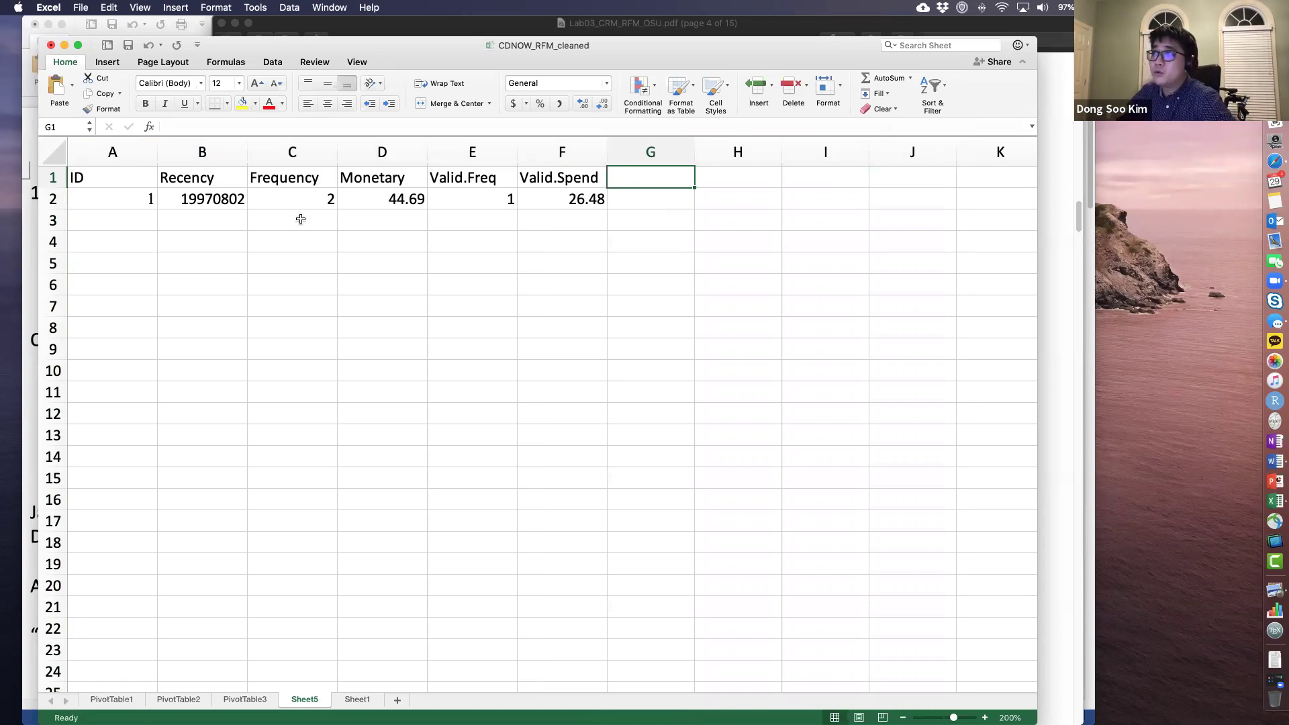
# Step: Label cell G1 as Recency.Code and widen column G to fit the label
pyautogui.moveTo(203, 177); pyautogui.dragTo(347, 180)
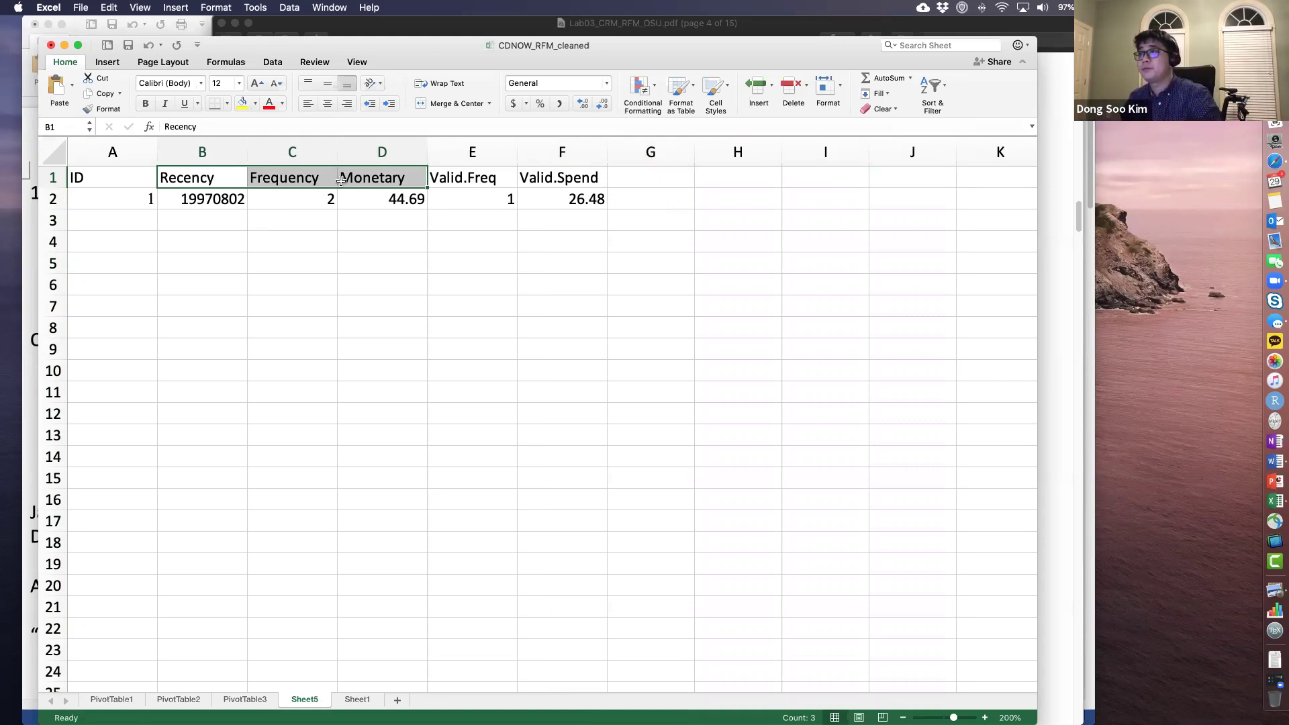
pyautogui.press('Right')
pyautogui.press('Right')
pyautogui.press('Right')
pyautogui.press('Right')
pyautogui.press('Right')
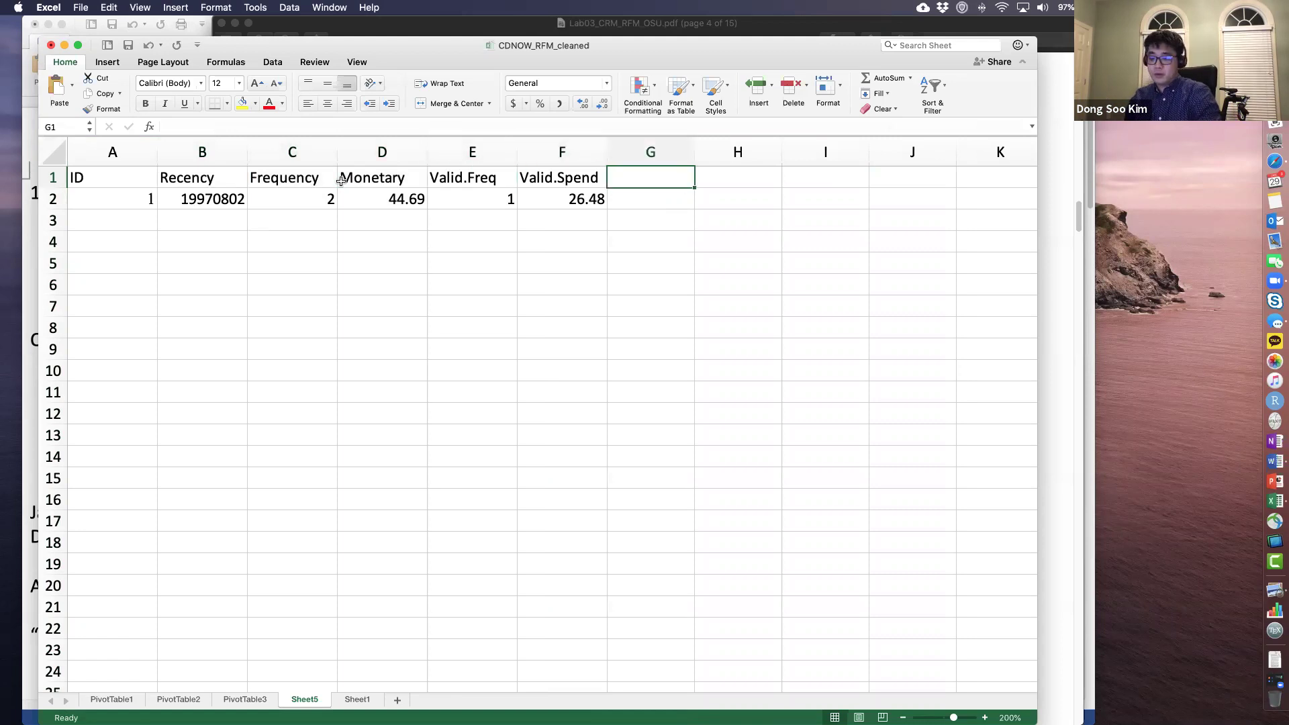
pyautogui.write('Re')
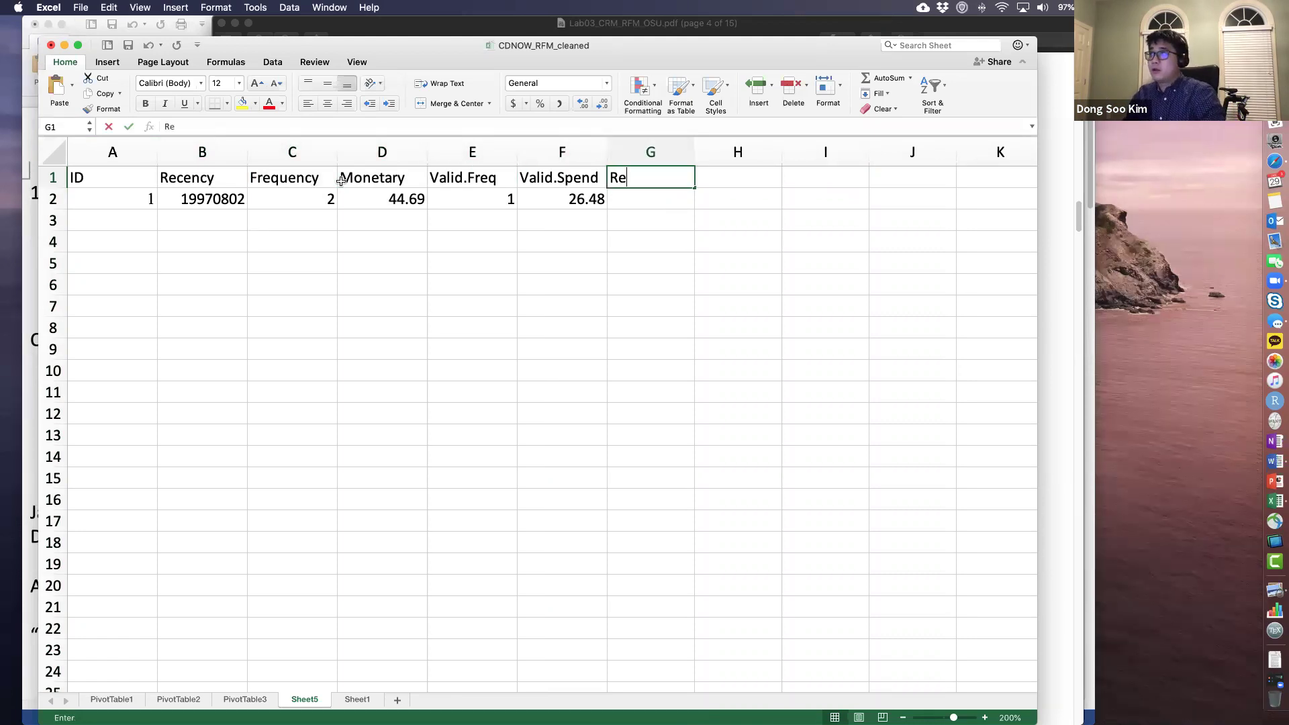
pyautogui.write('cency.Code')
pyautogui.press('Tab')
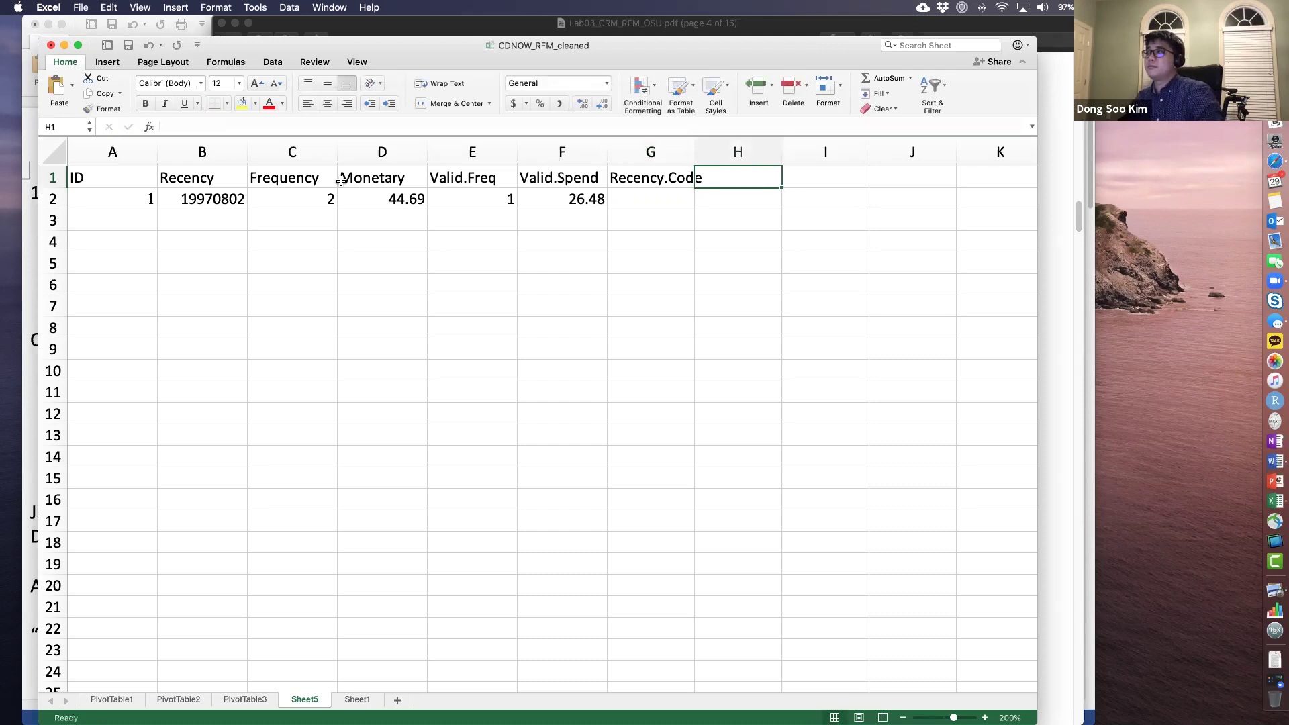
pyautogui.moveTo(694, 148); pyautogui.dragTo(706, 149)
# Step: Label cell H1 as Frequency.Code and widen column H to fit the label
pyautogui.write('F')
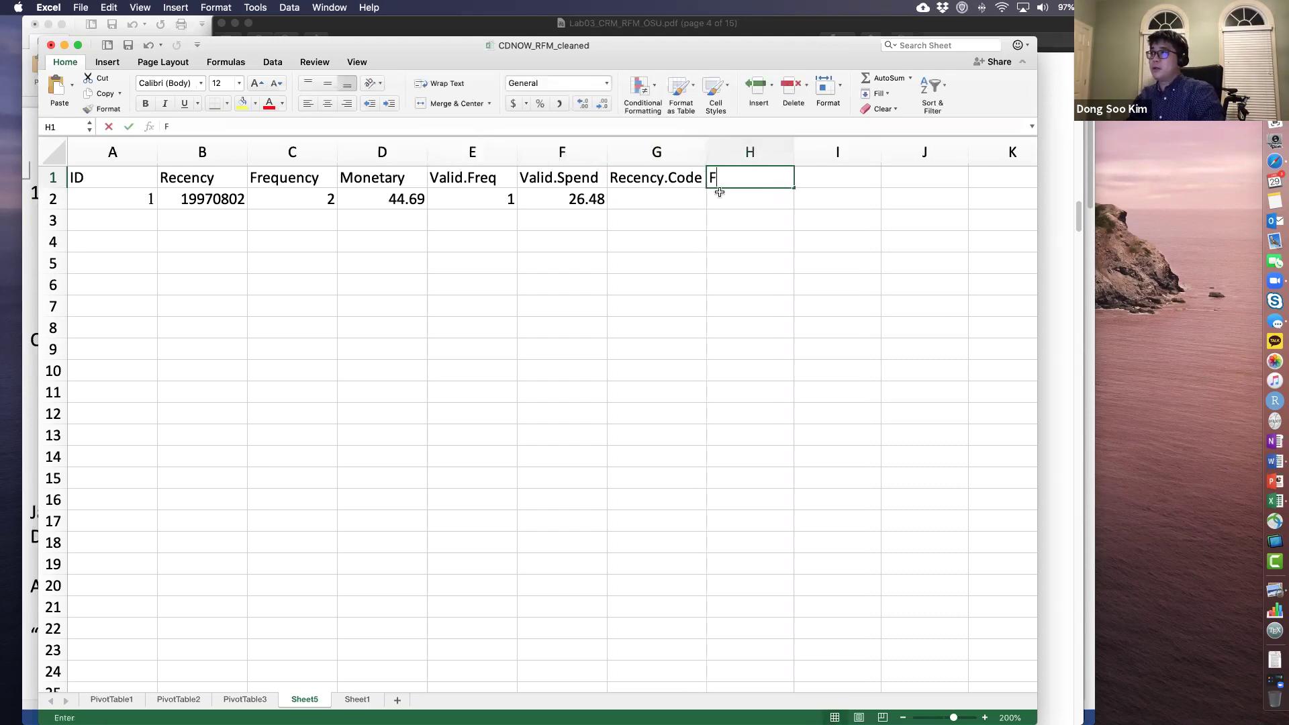
pyautogui.write('requency.Code')
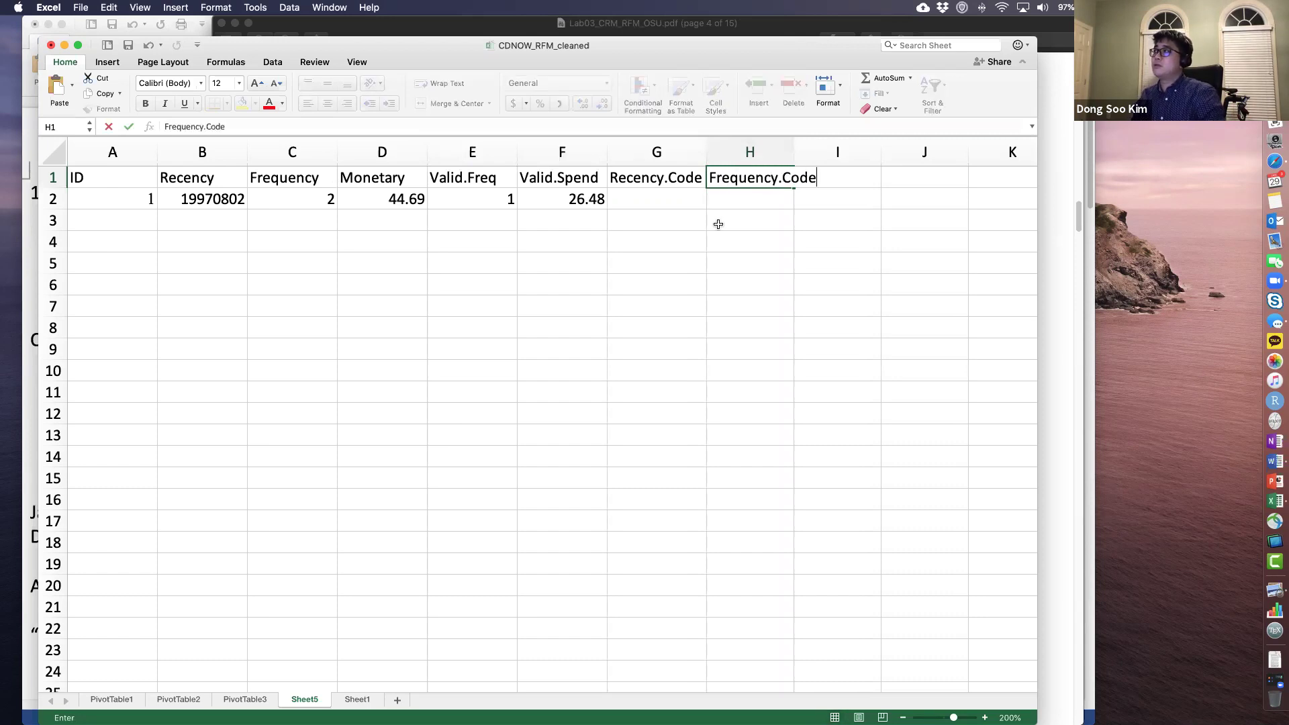
pyautogui.press('Tab')
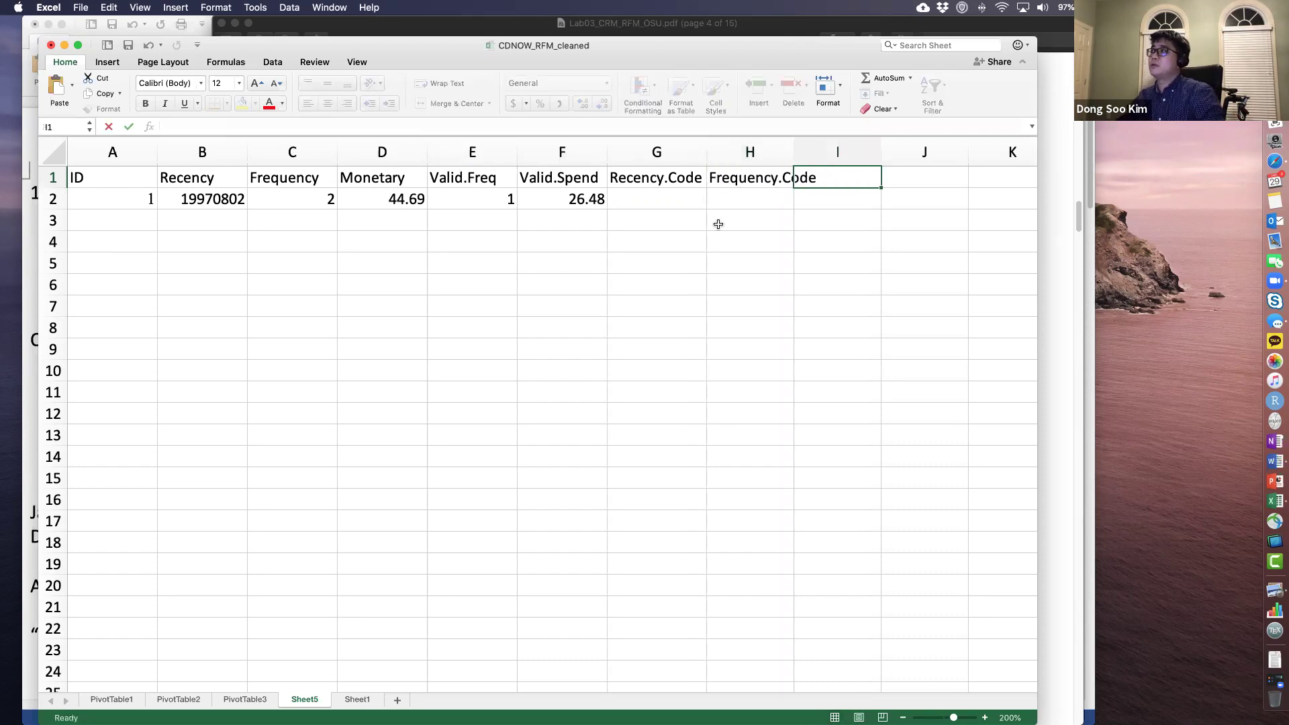
pyautogui.moveTo(792, 152); pyautogui.dragTo(820, 152)
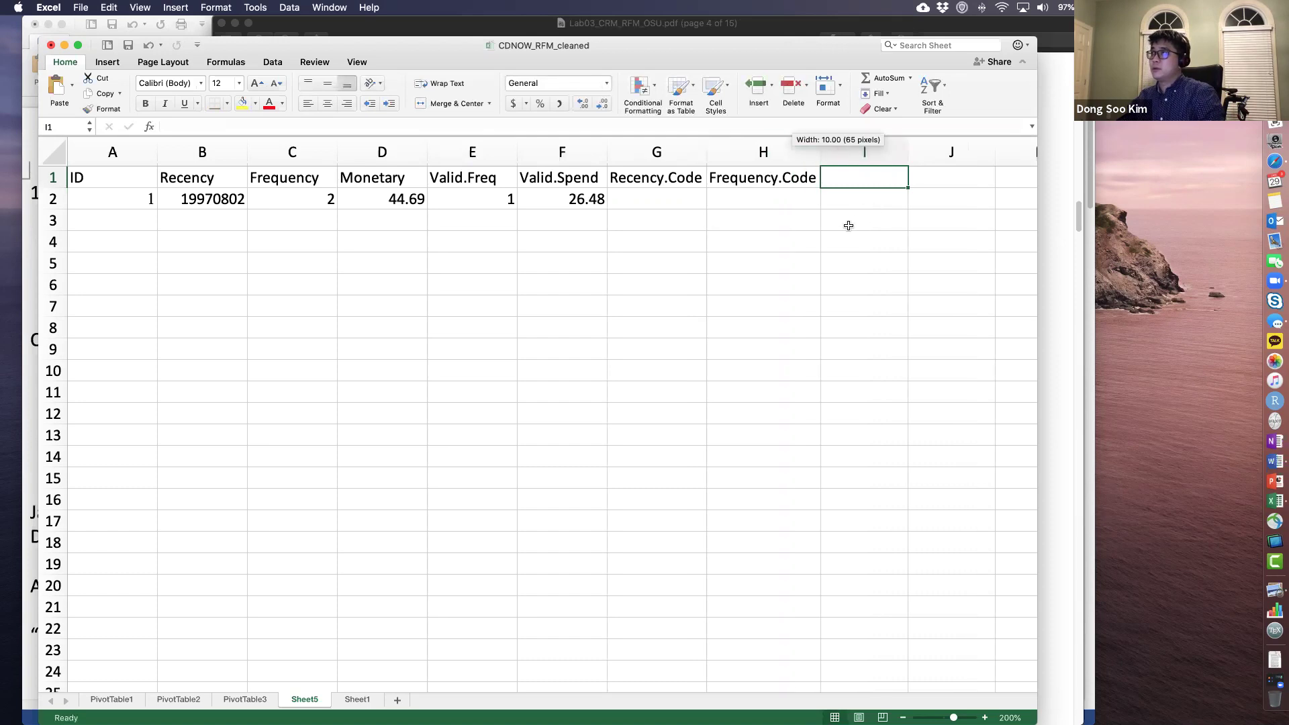
# Step: Label cell I1 as Monetary.Code and widen column I to fit the label
pyautogui.write('Mon')
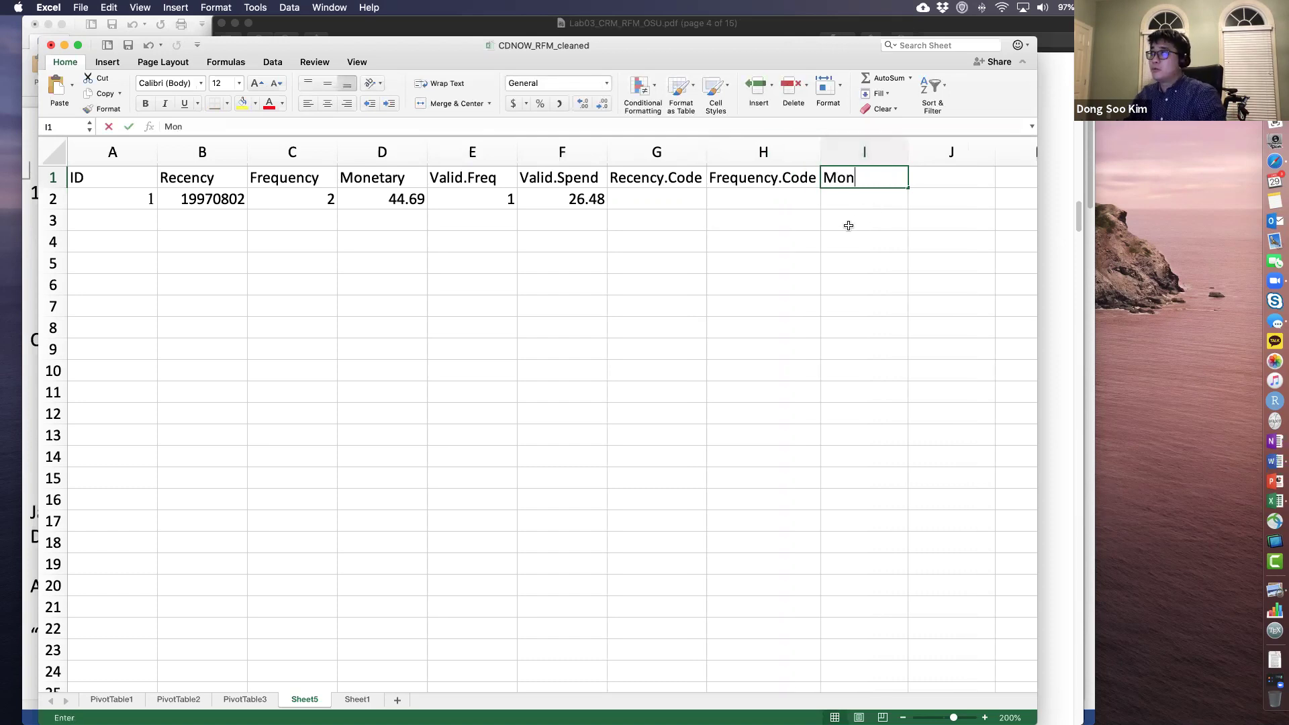
pyautogui.write('etar')
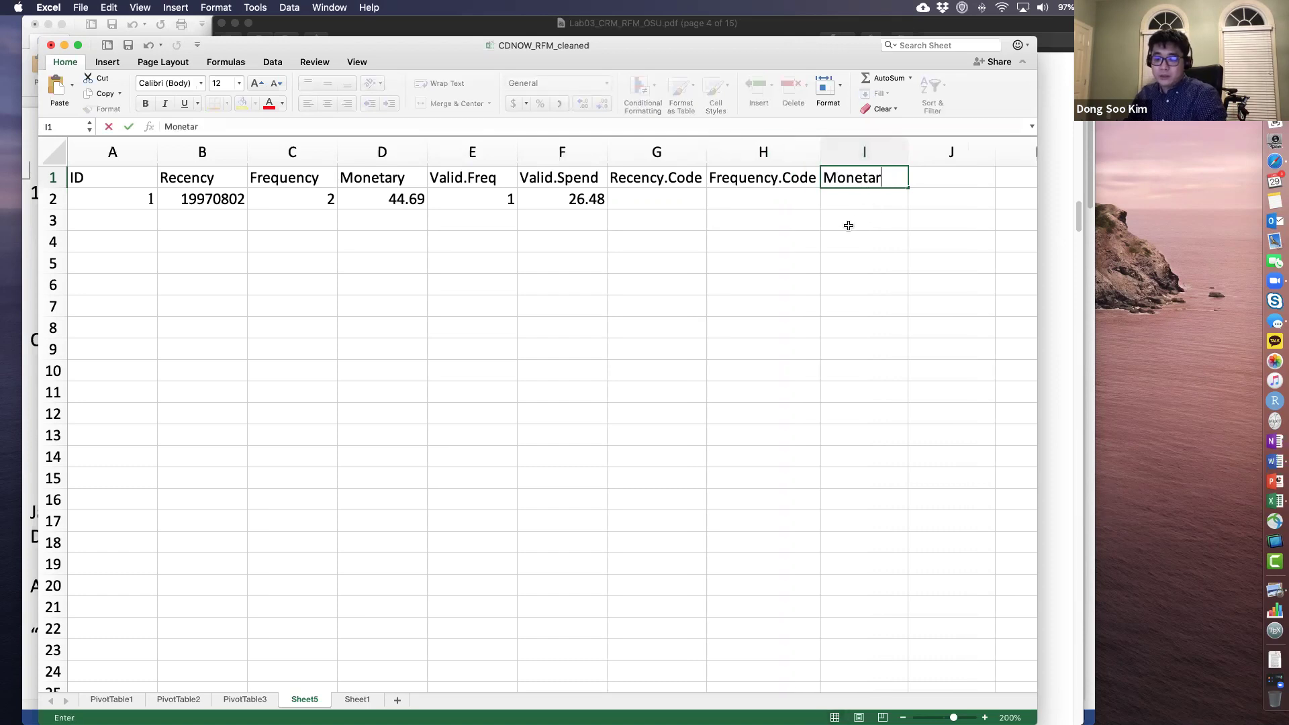
pyautogui.write('y.Code')
pyautogui.press('Return')
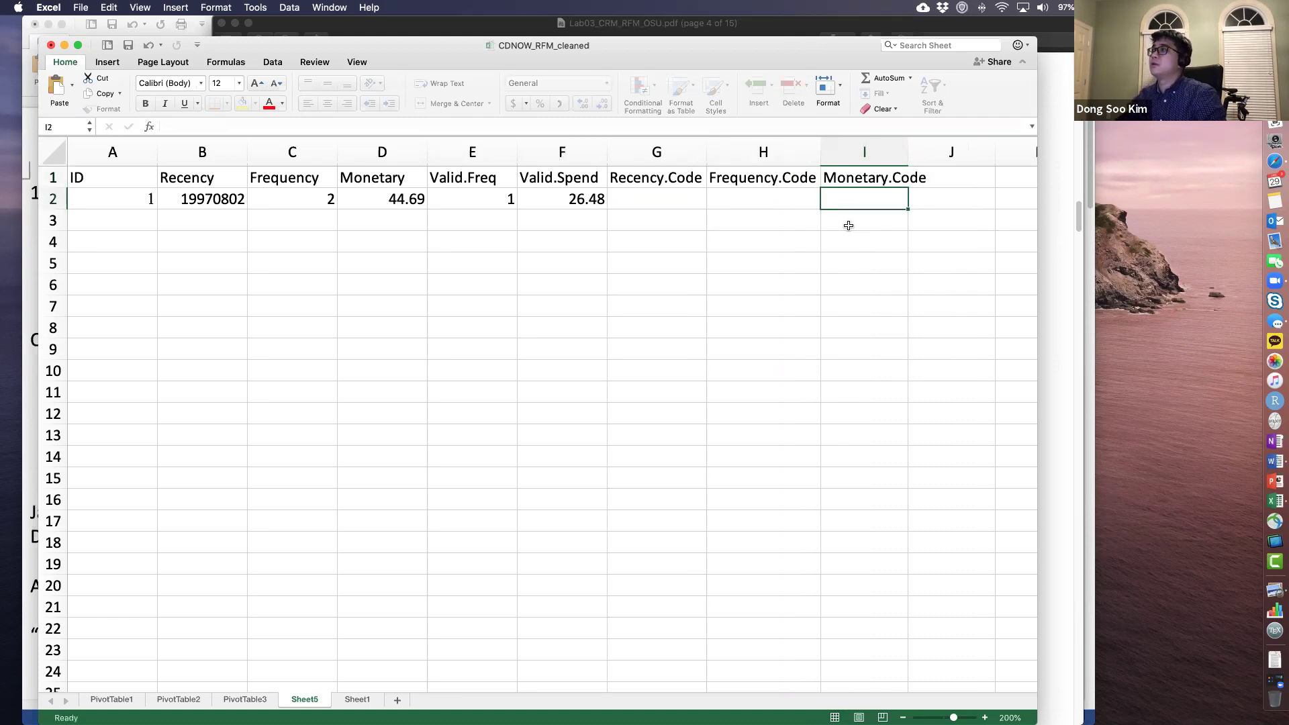
pyautogui.doubleClick(913, 159)
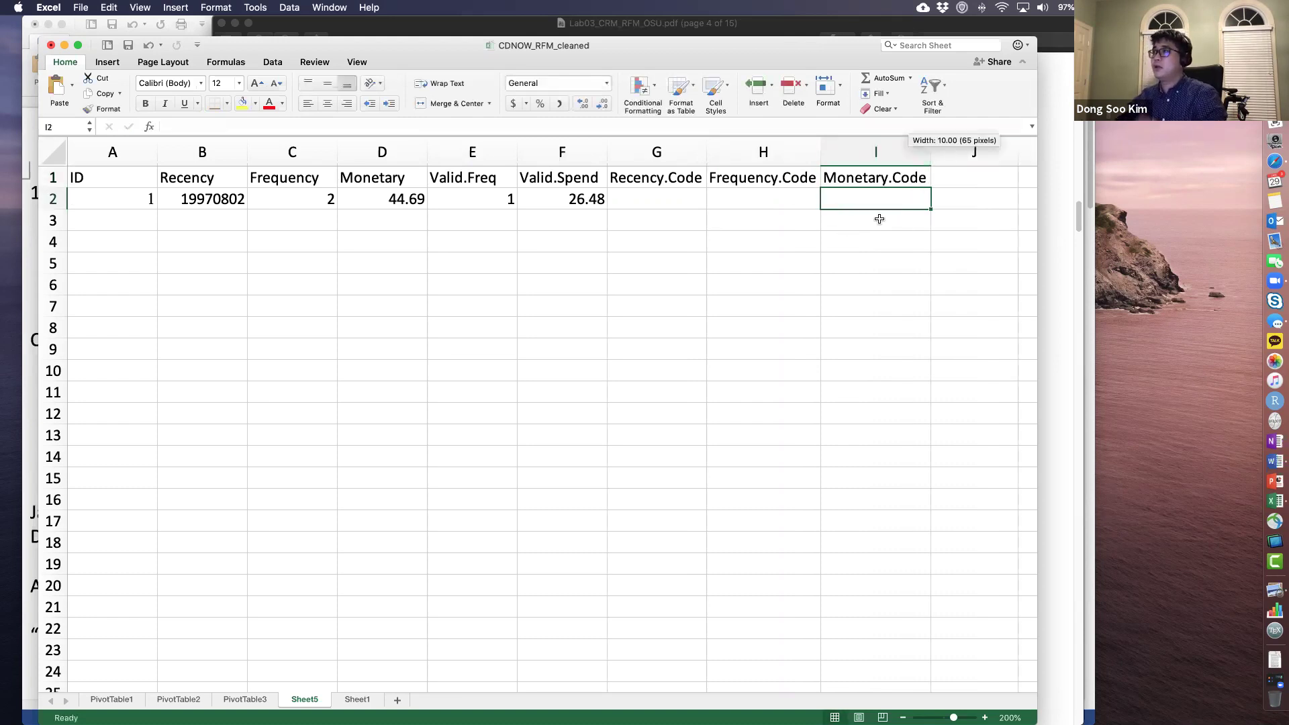
# Step: With cell G2 selected, switch to the lab PDF in Preview and copy the formula =IF(B2>MEDIAN($B$2:$B$2358),1,2) on page 5
pyautogui.click(681, 196)
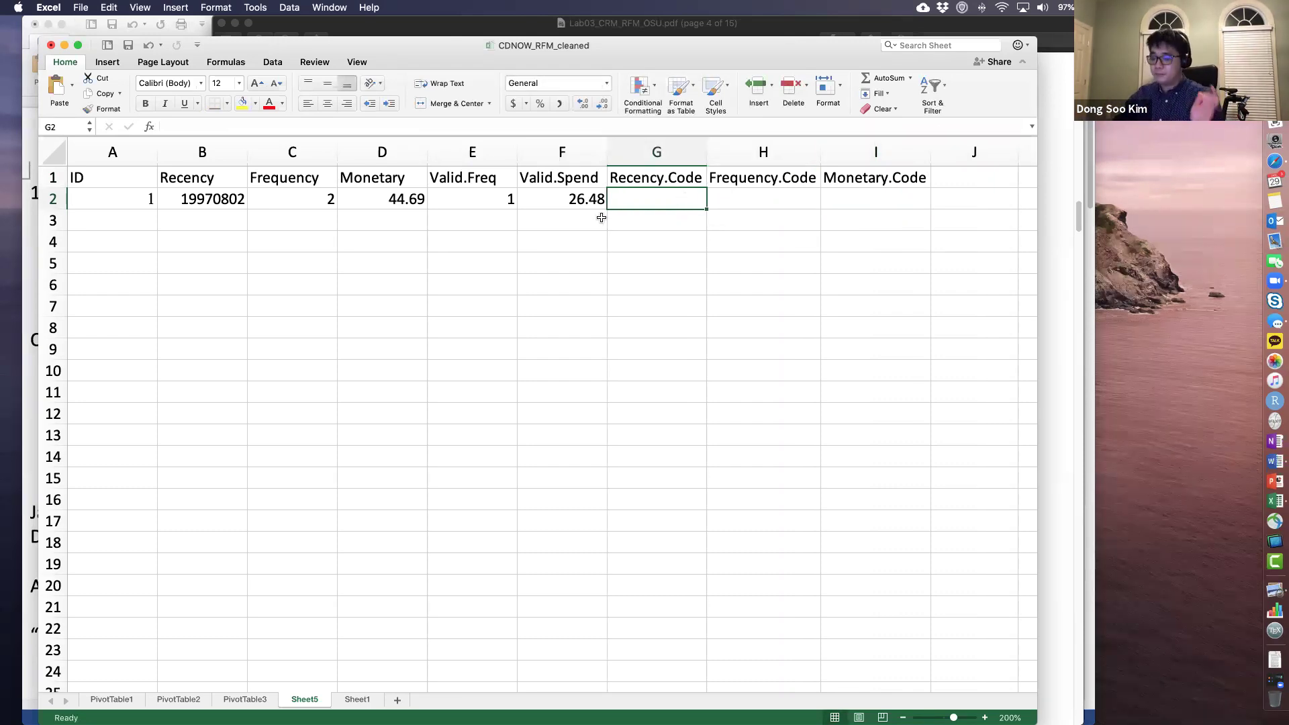
pyautogui.press('super+Tab')
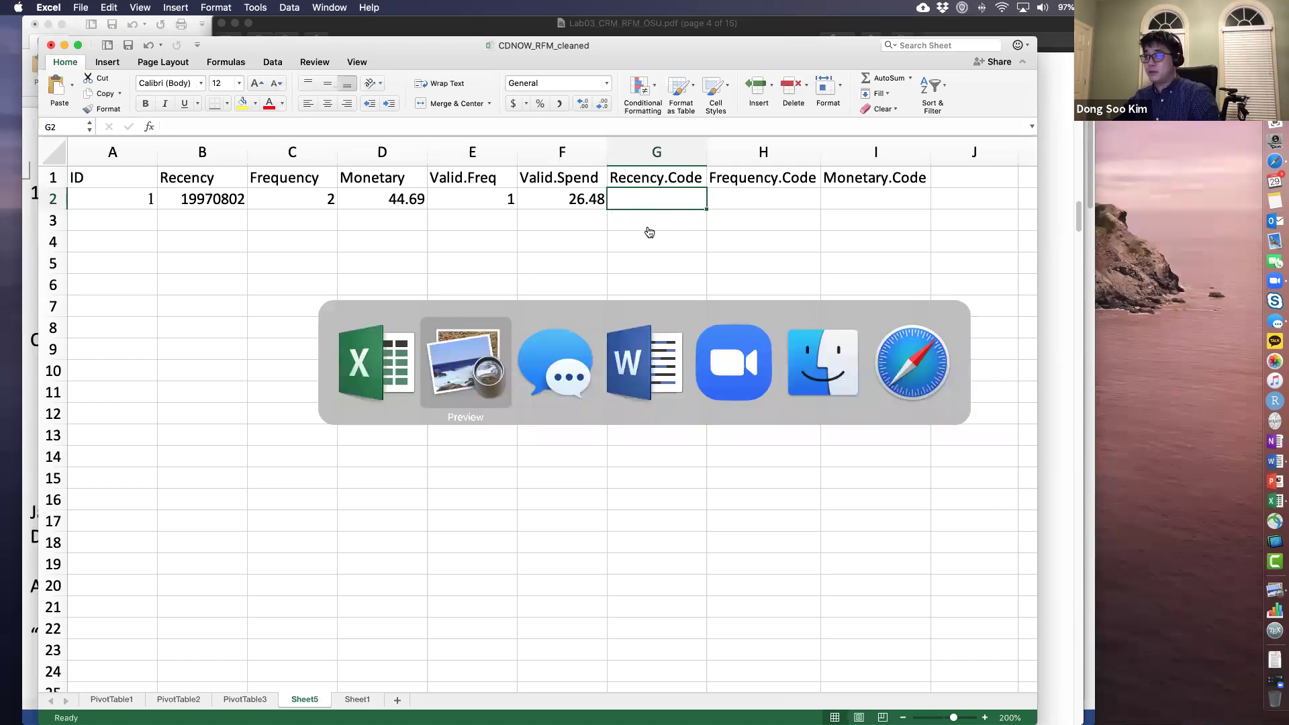
pyautogui.scroll(-15, 604, 389)
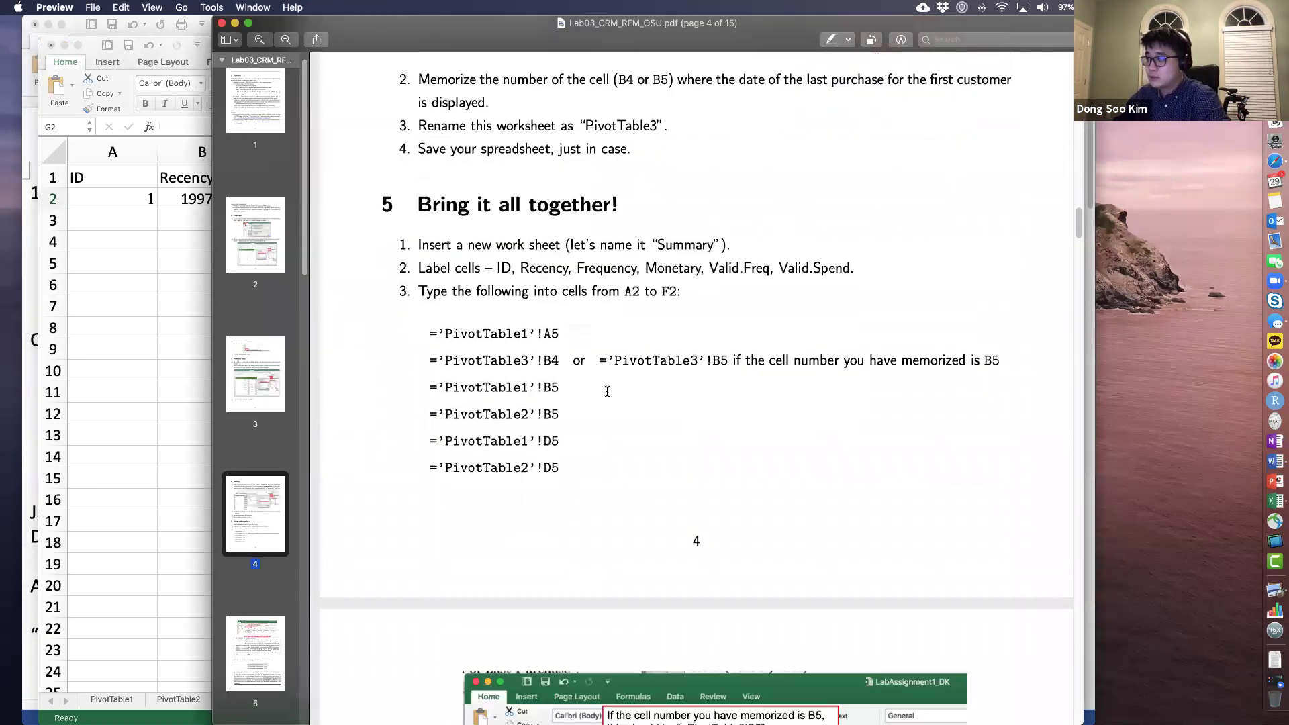
pyautogui.scroll(-5, 597, 390)
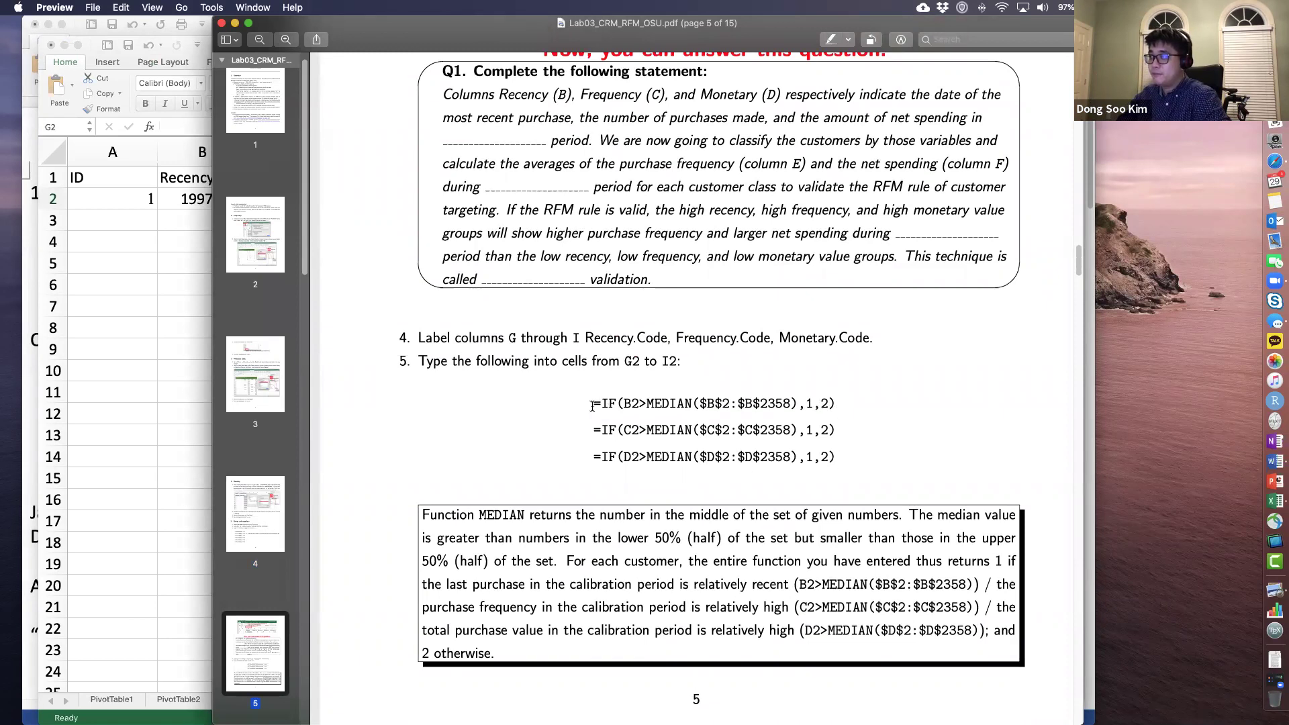
pyautogui.moveTo(593, 403); pyautogui.dragTo(837, 405)
pyautogui.press('super+c')
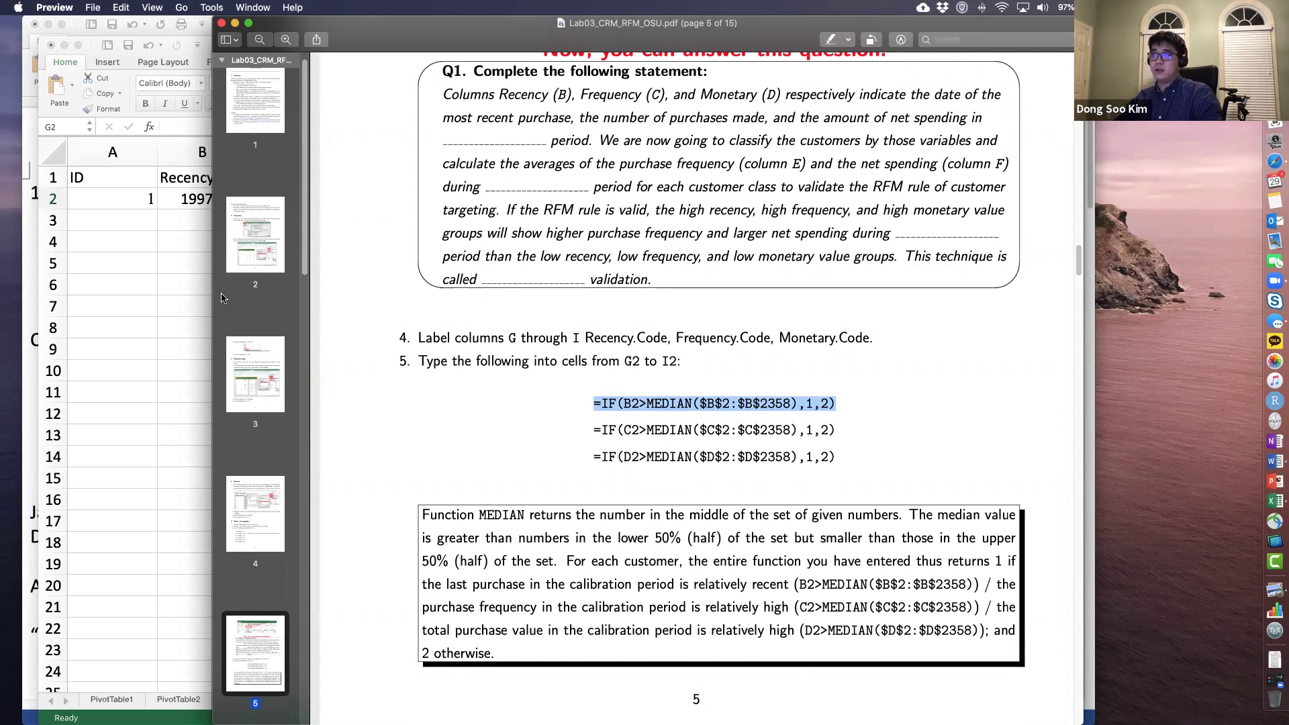
# Step: Switch back to Excel and paste the copied recency formula =IF(B2>MEDIAN($B$2:$B$2358),1,2) into cell G2
pyautogui.click(114, 286)
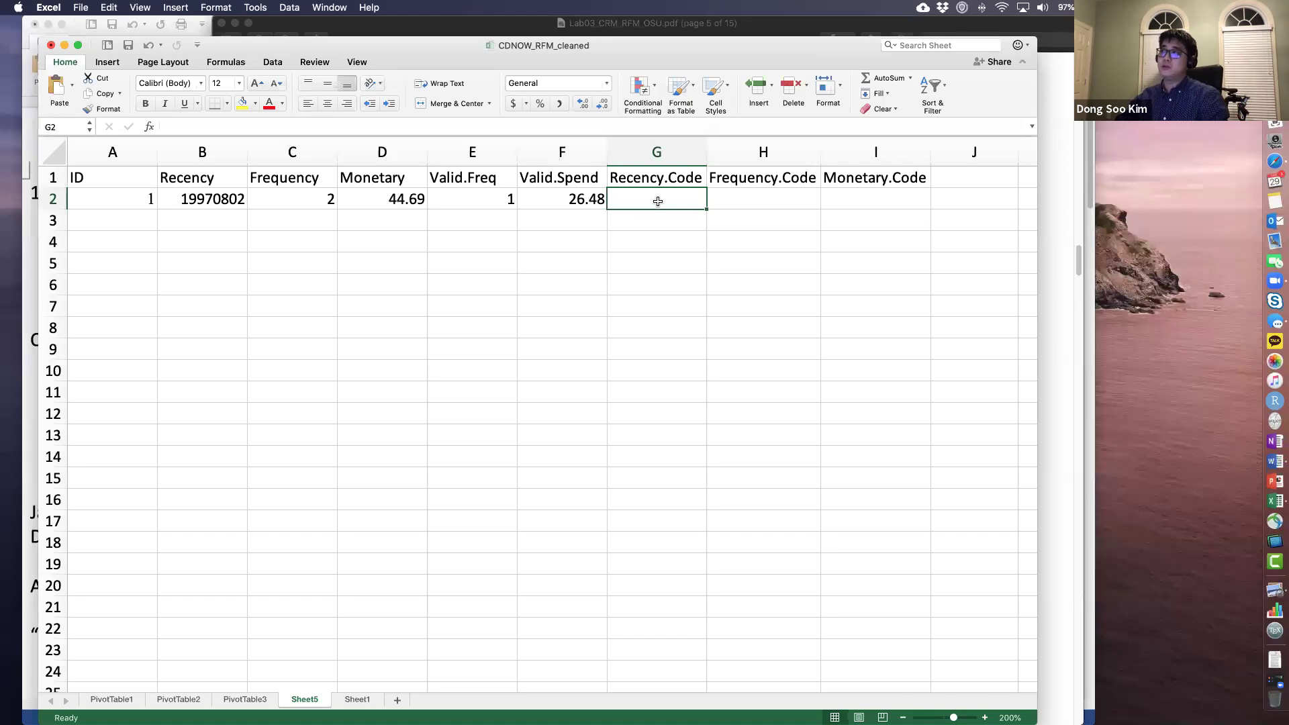
pyautogui.press('super+v')
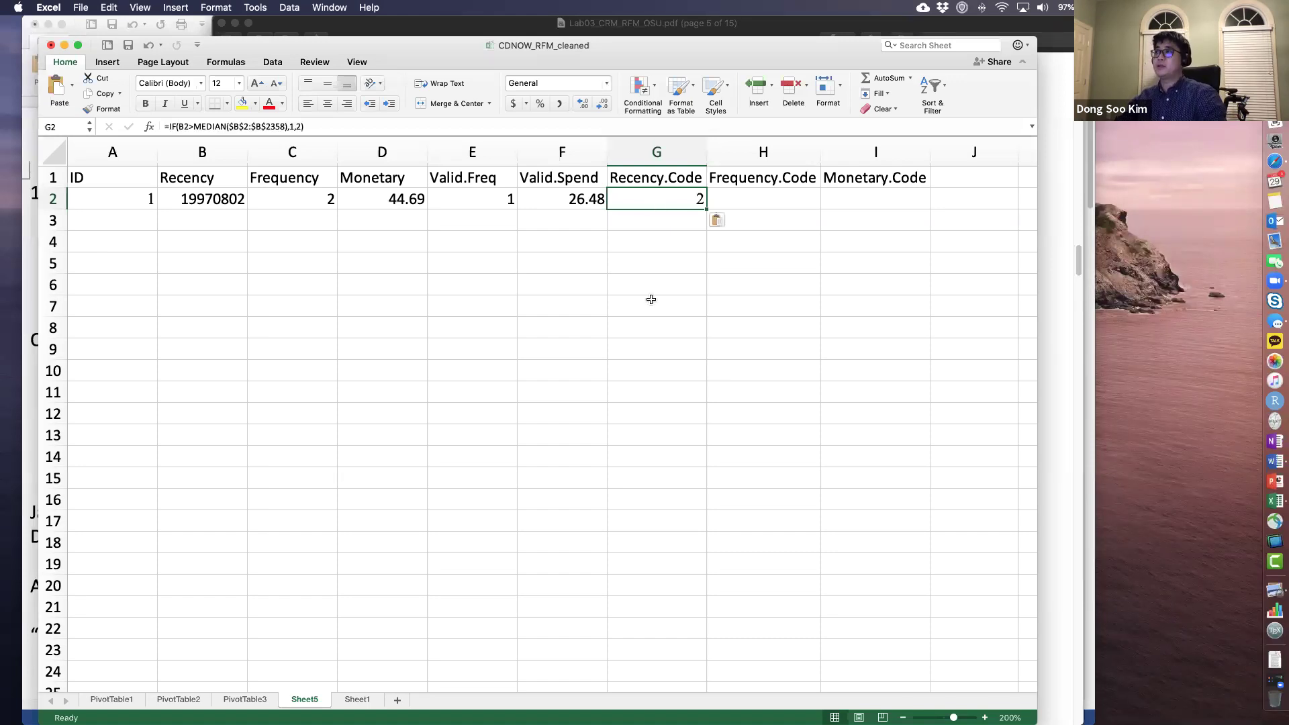
pyautogui.moveTo(321, 127); pyautogui.dragTo(164, 123)
pyautogui.write('=')
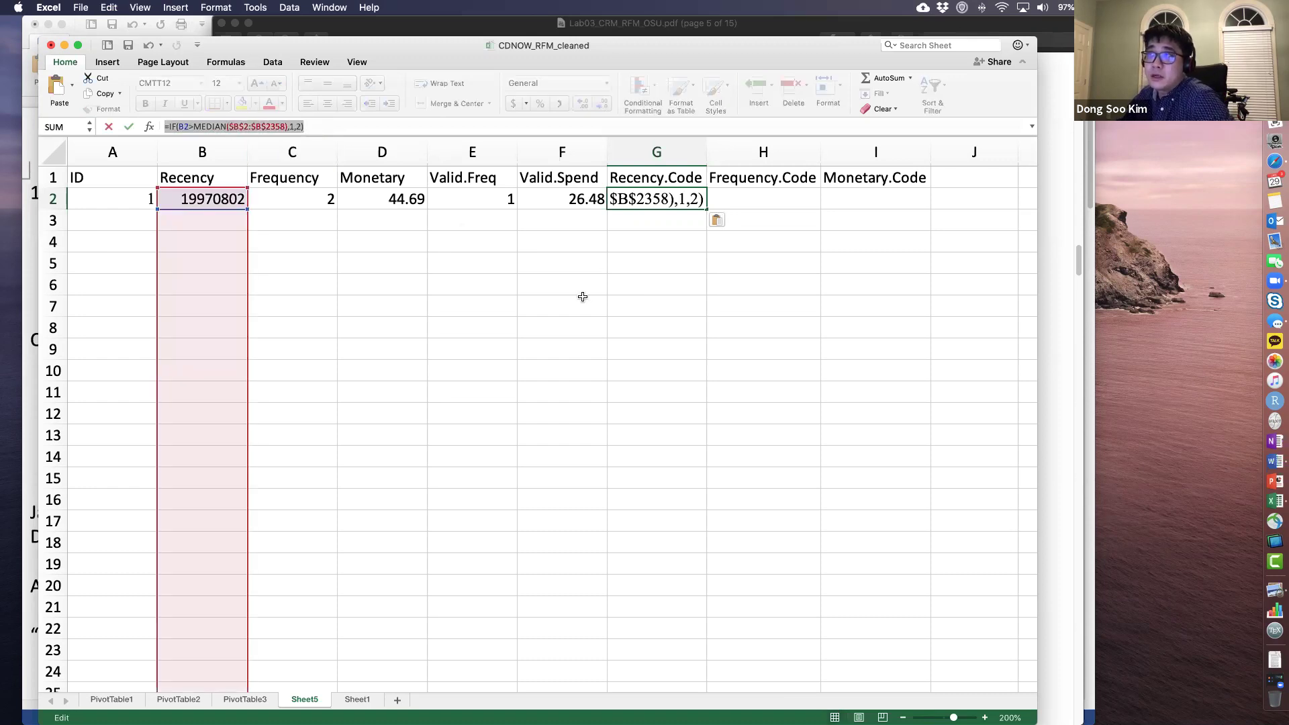
pyautogui.click(579, 302)
pyautogui.press('Escape')
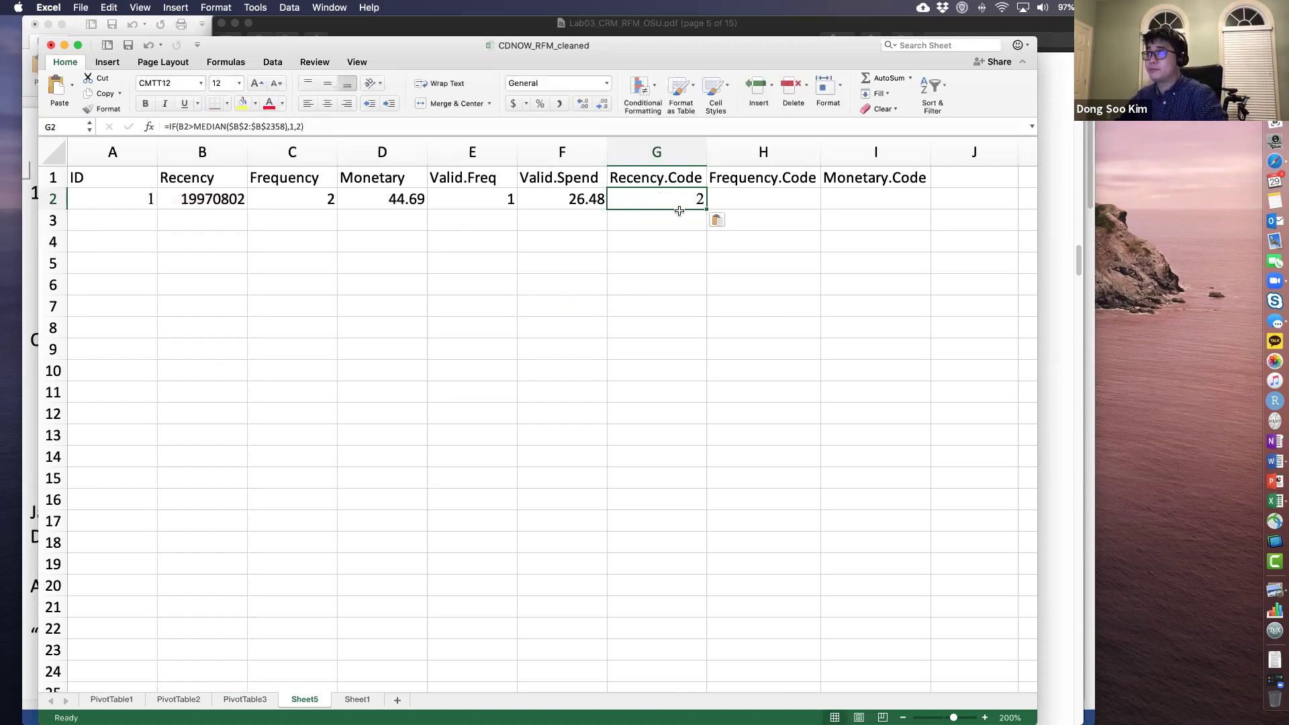
# Step: Copy =IF(C2>MEDIAN($C$2:$C$2358),1,2) from the lab PDF in Preview and paste it into cell H2 in Excel
pyautogui.click(743, 196)
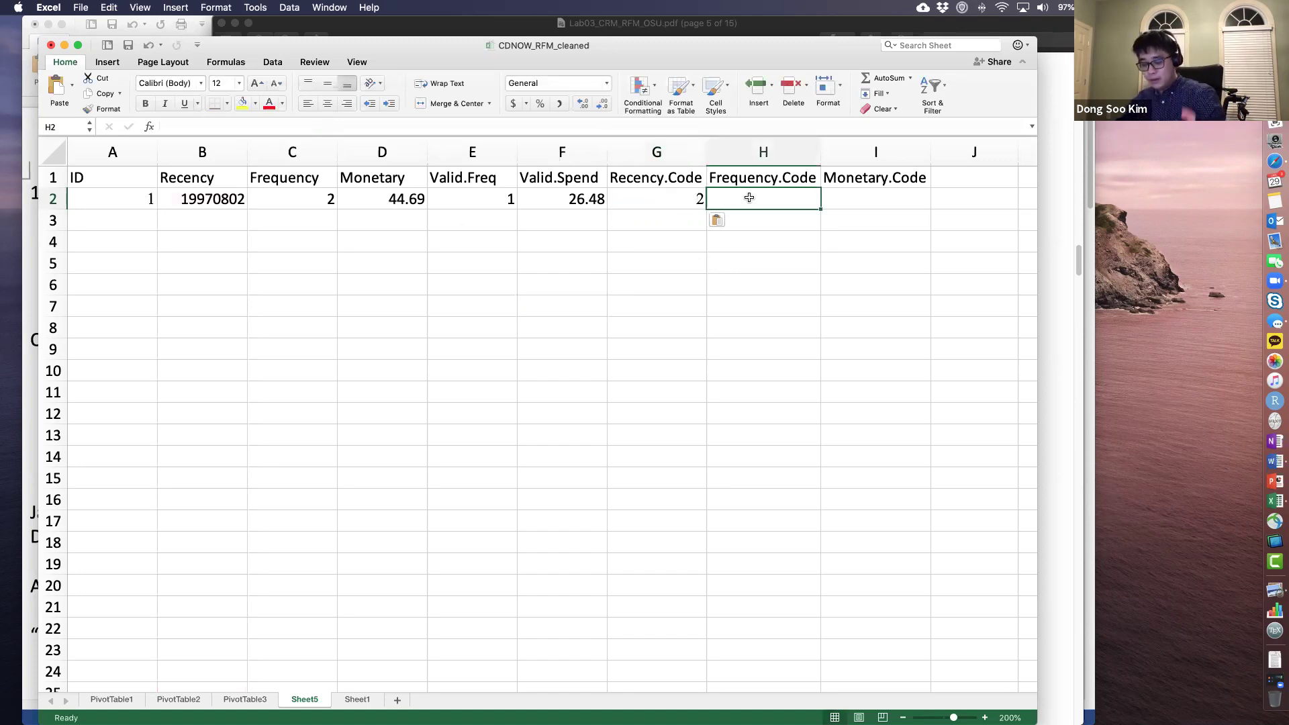
pyautogui.press('super+Tab')
pyautogui.moveTo(595, 430); pyautogui.dragTo(840, 435)
pyautogui.press('super+c')
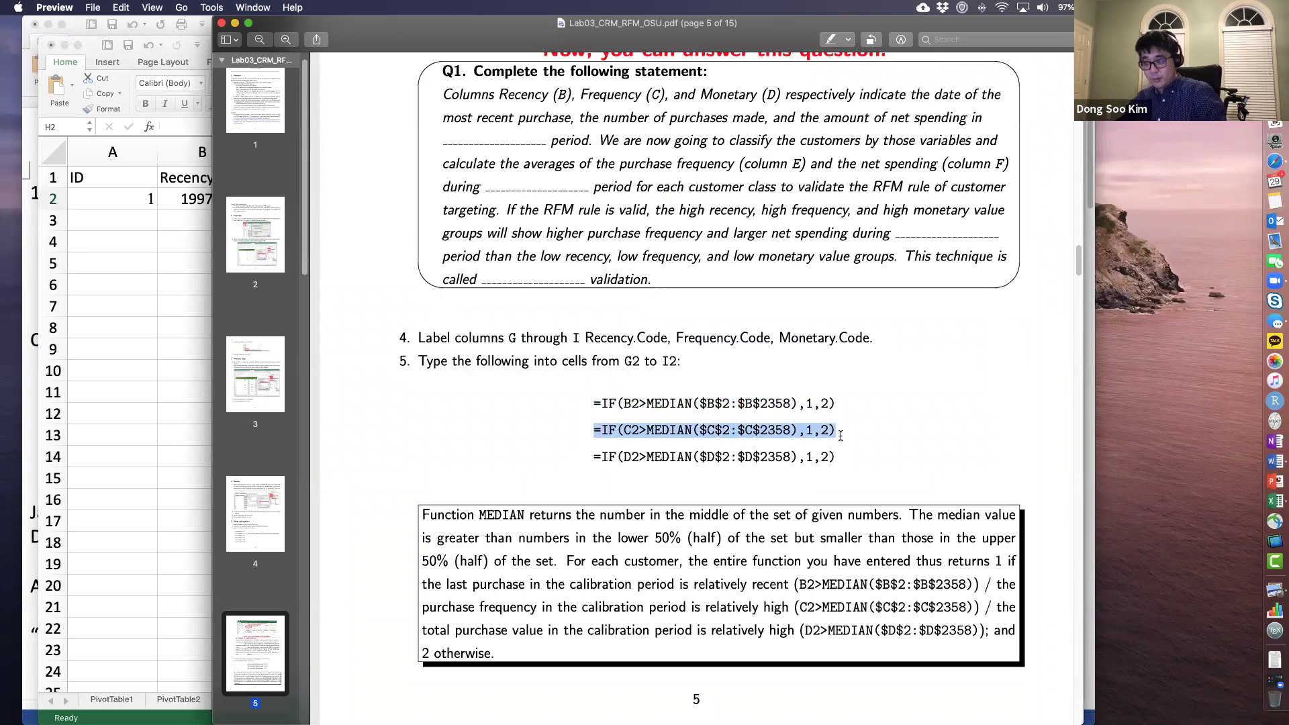
pyautogui.press('super+Tab')
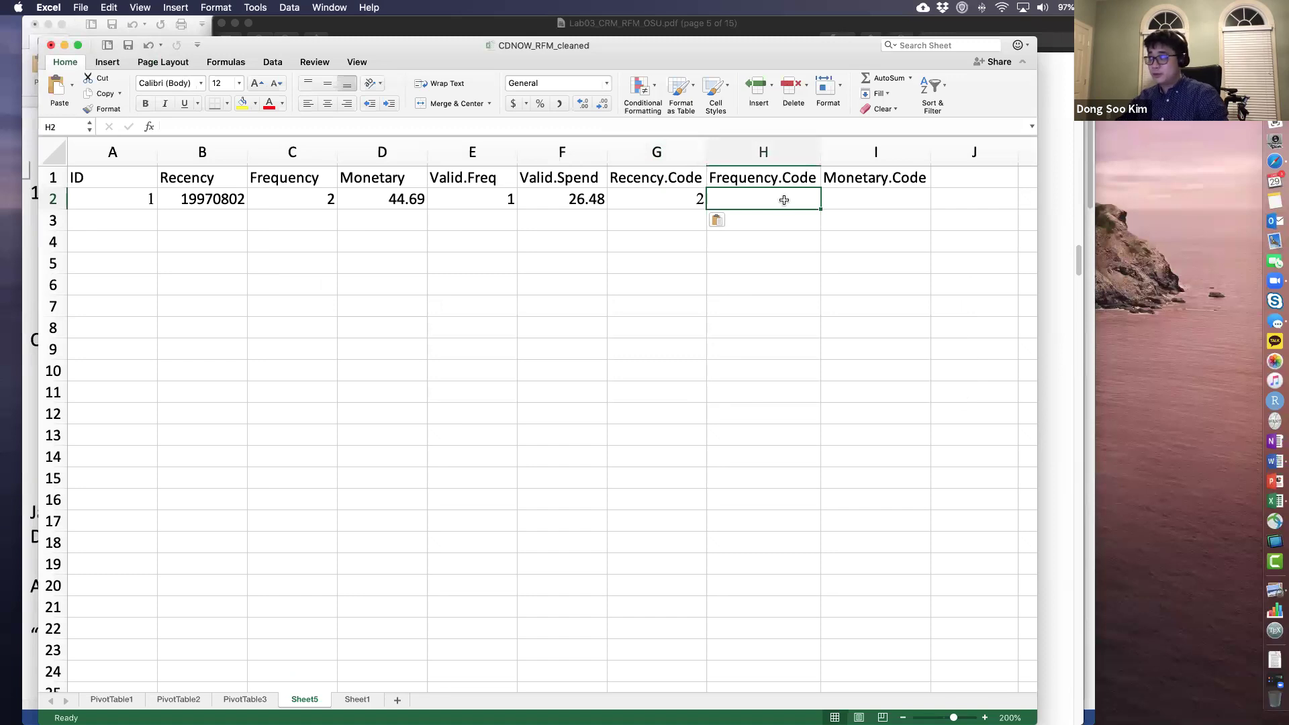
pyautogui.press('super+v')
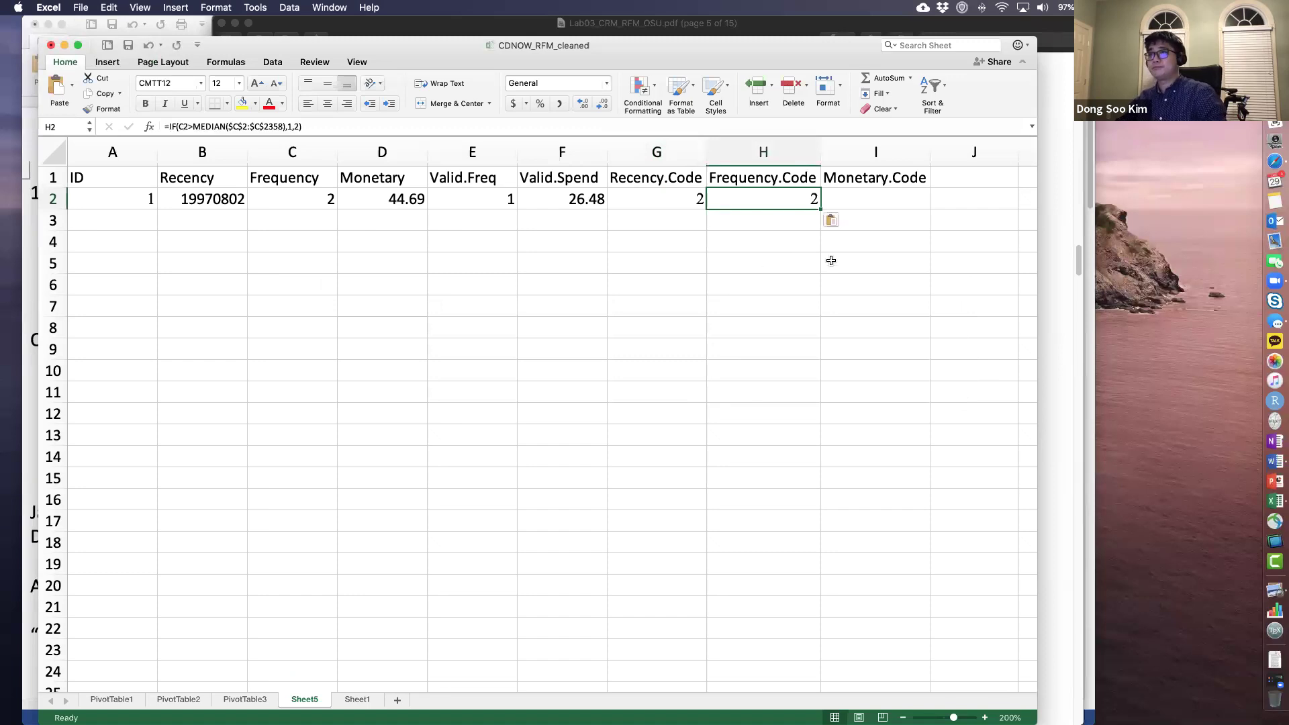
# Step: Copy =IF(D2>MEDIAN($D$2:$D$2358),1,2) from the lab PDF in Preview and paste it into cell I2 in Excel
pyautogui.click(895, 199)
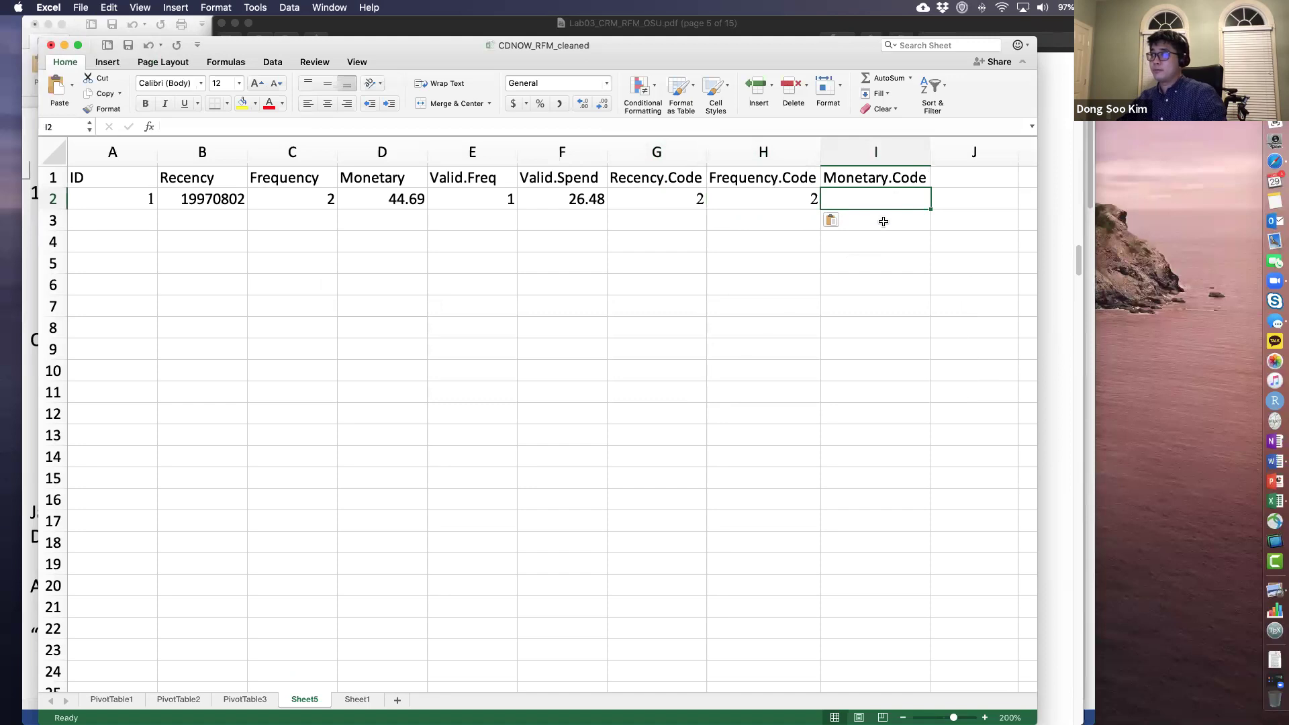
pyautogui.press('super+Tab')
pyautogui.moveTo(594, 458); pyautogui.dragTo(835, 454)
pyautogui.press('super+c')
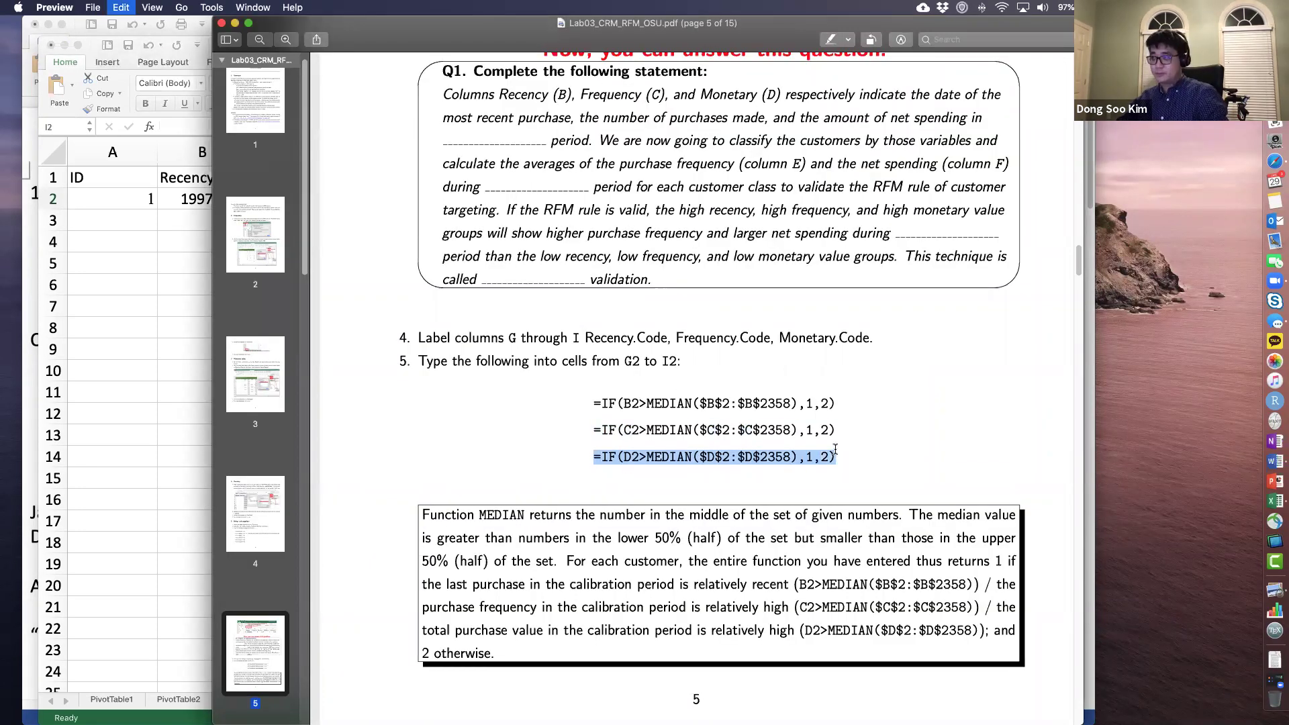
pyautogui.press('super+Tab')
pyautogui.press('super+v')
pyautogui.click(856, 248)
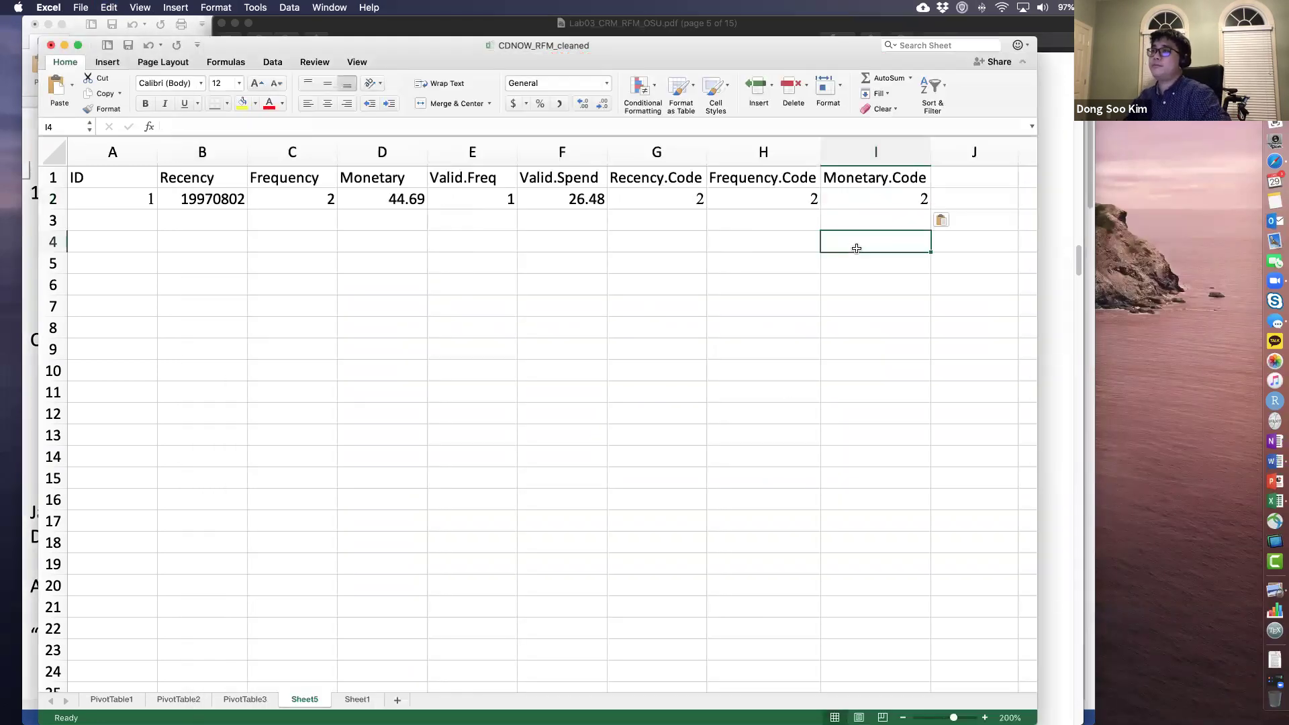
# Step: Select cell G2 and examine the recency formula's MEDIAN($B$2:$B$2358) range in the lab PDF in Preview, checking it against the Recency column in Excel
pyautogui.press('Left')
pyautogui.press('Left')
pyautogui.press('Up')
pyautogui.press('Up')
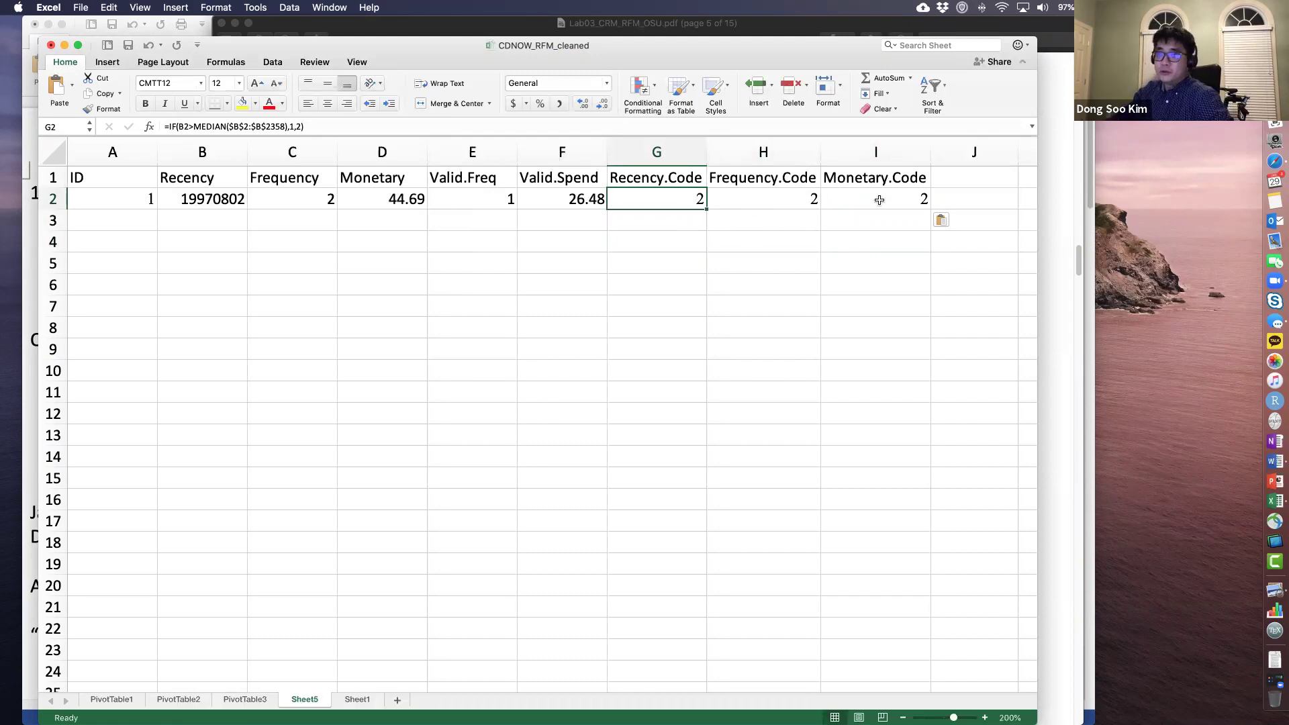
pyautogui.press('super+Tab')
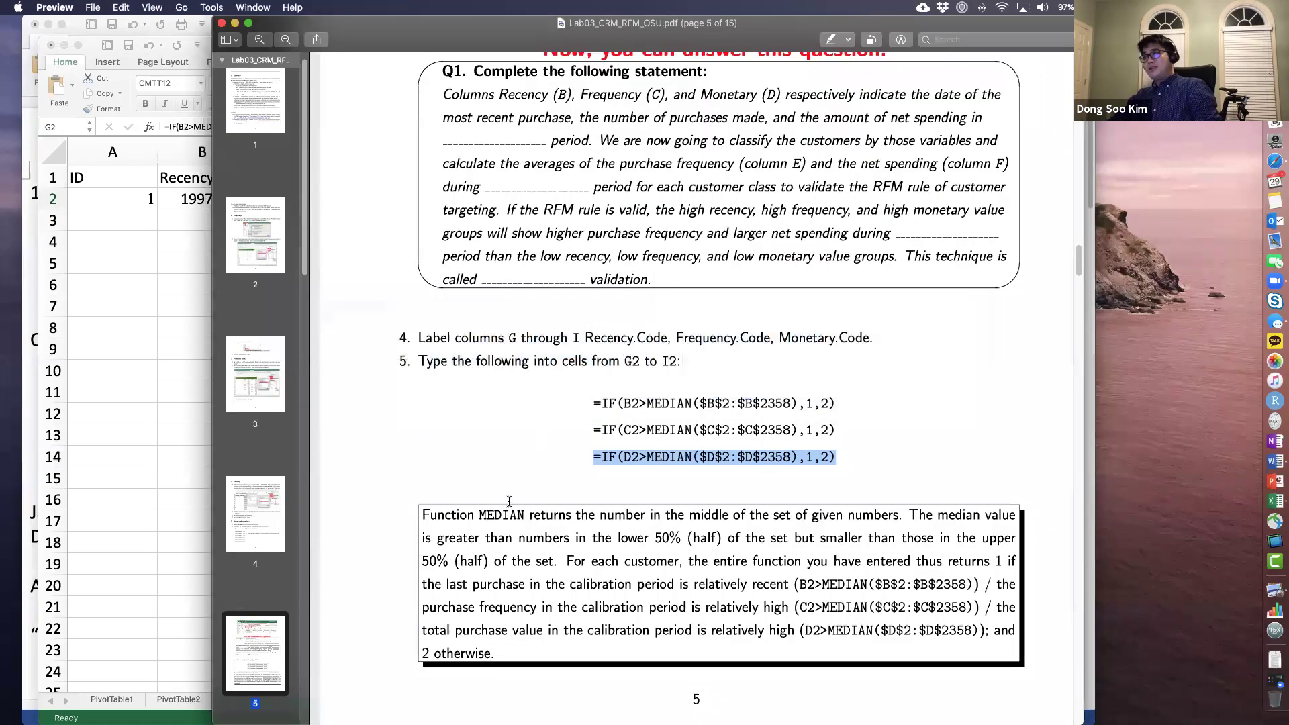
pyautogui.moveTo(601, 403); pyautogui.dragTo(671, 403)
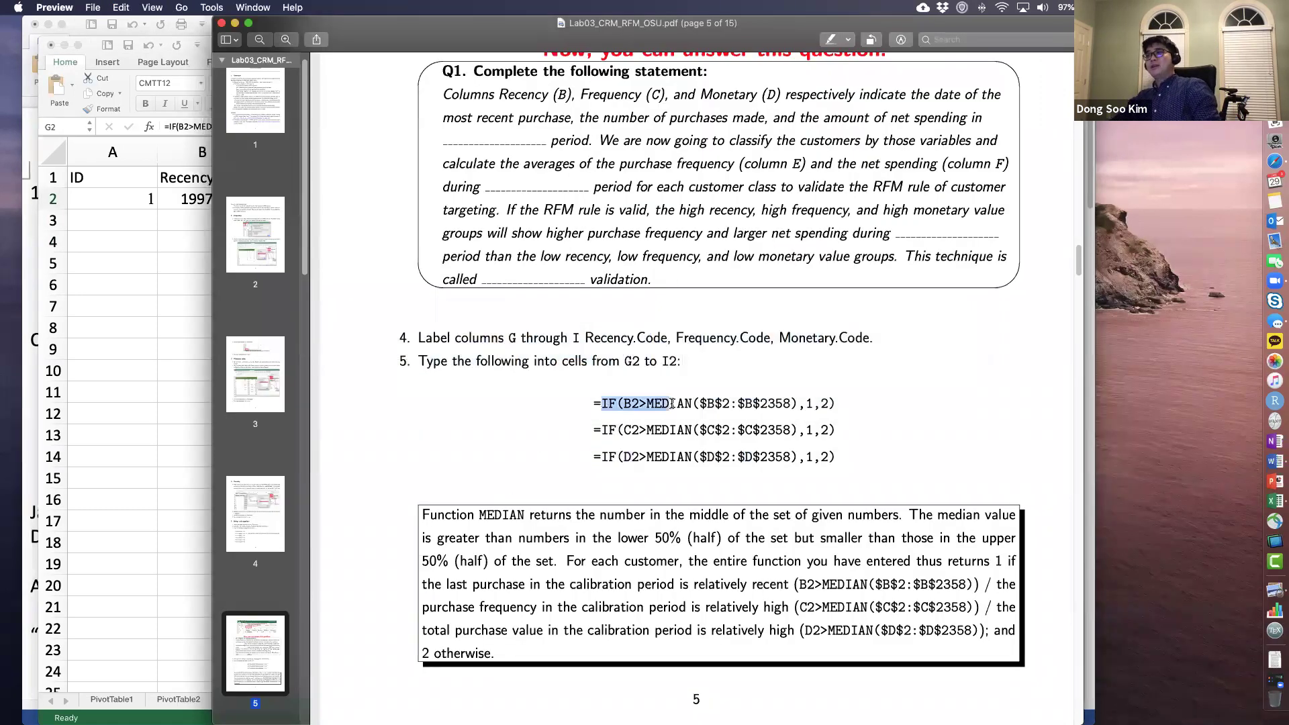
pyautogui.click(635, 411)
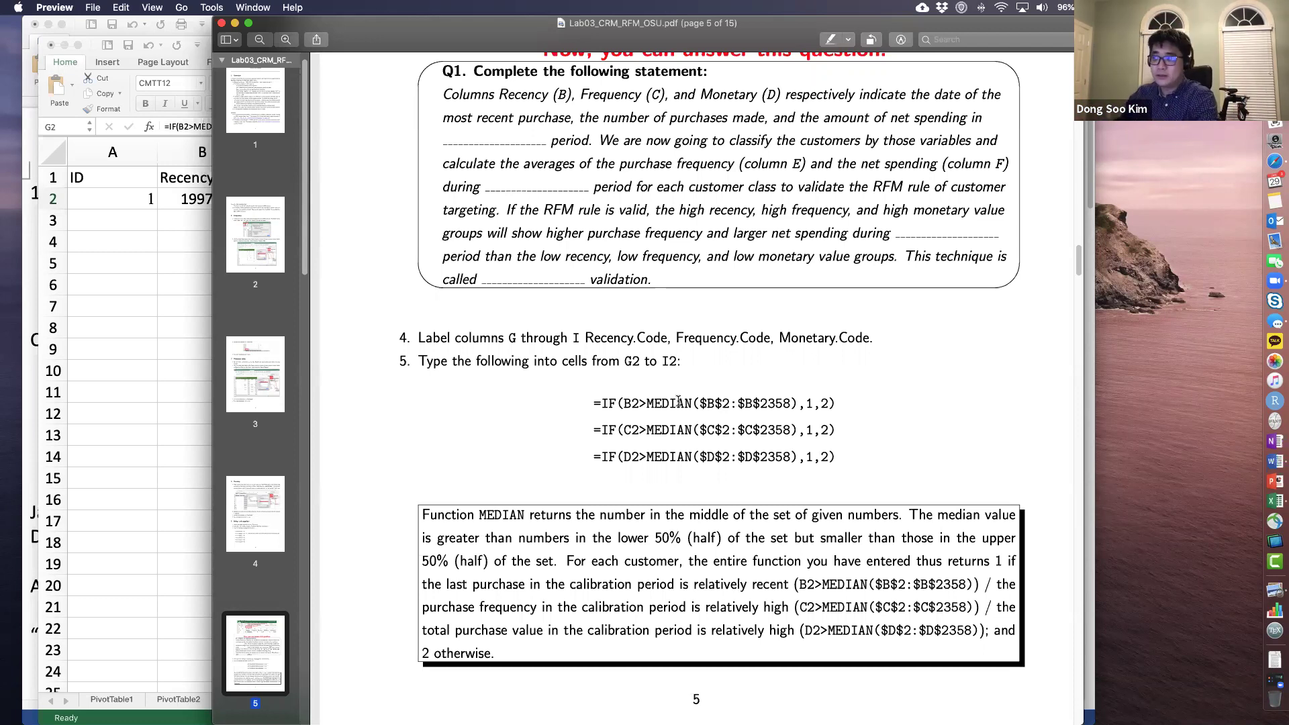
pyautogui.moveTo(646, 403); pyautogui.dragTo(799, 407)
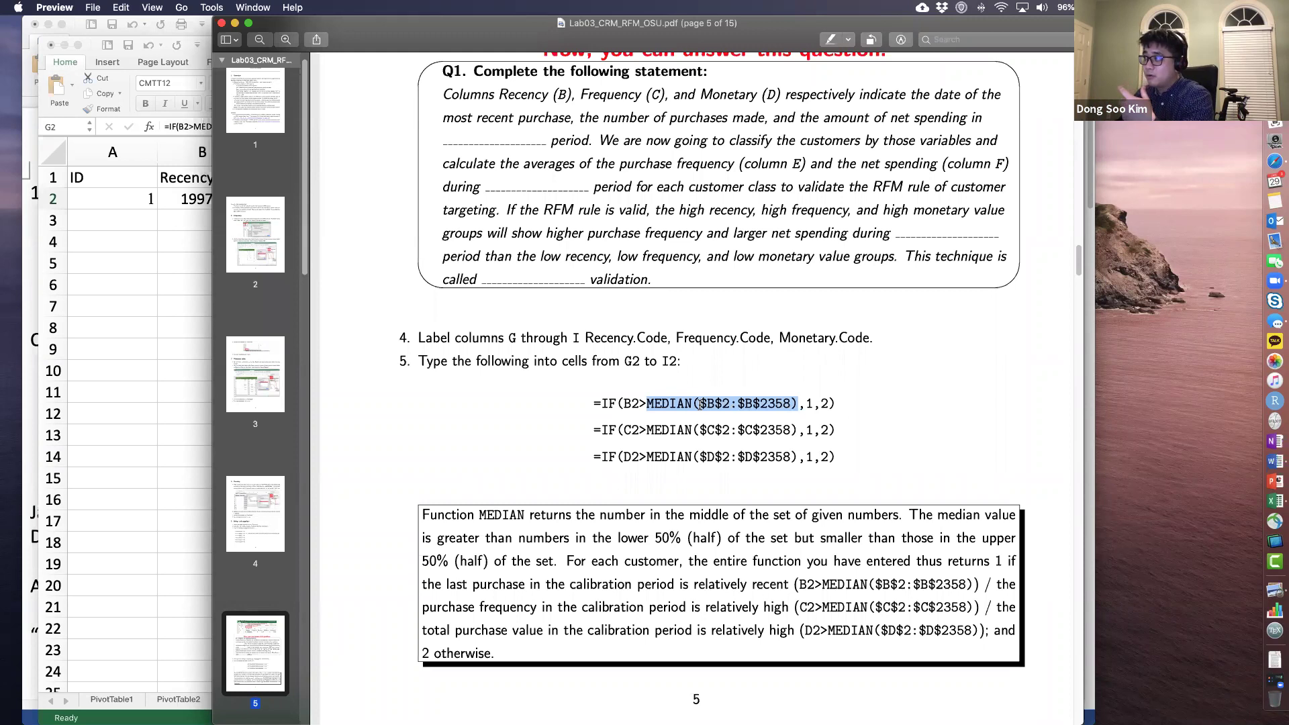
pyautogui.moveTo(699, 403); pyautogui.dragTo(786, 403)
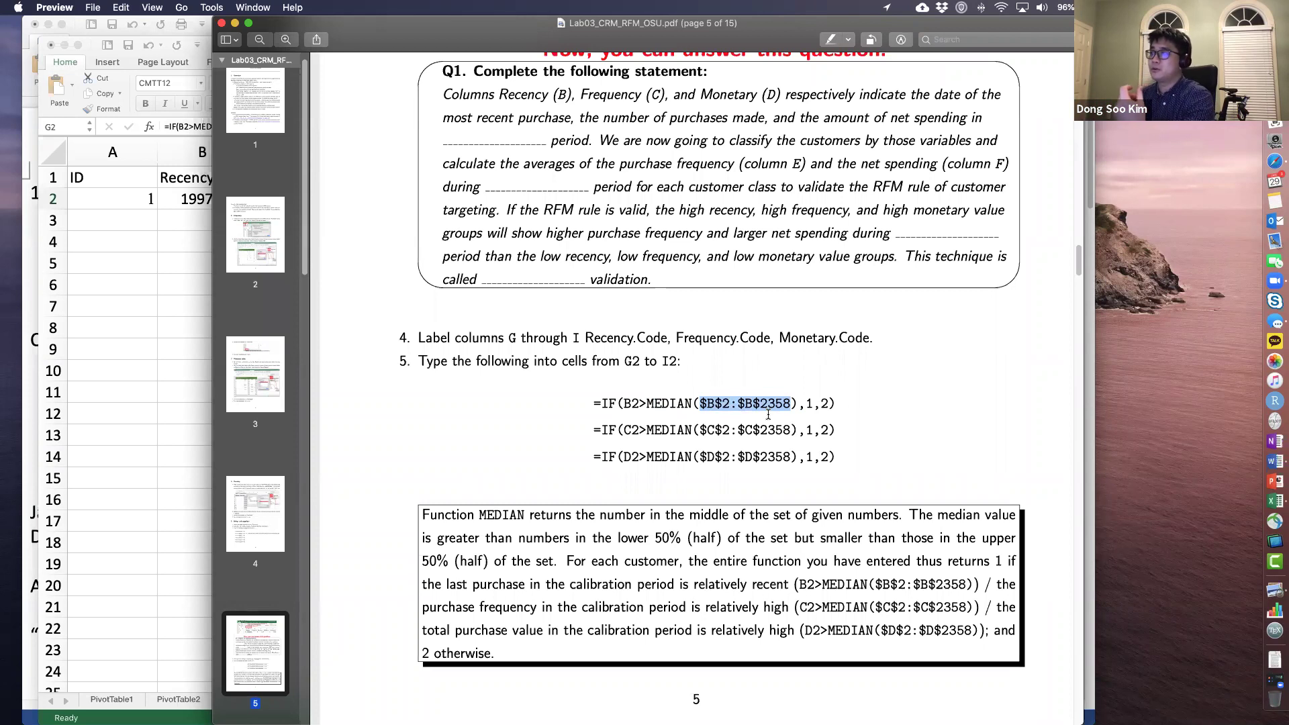
pyautogui.click(754, 403)
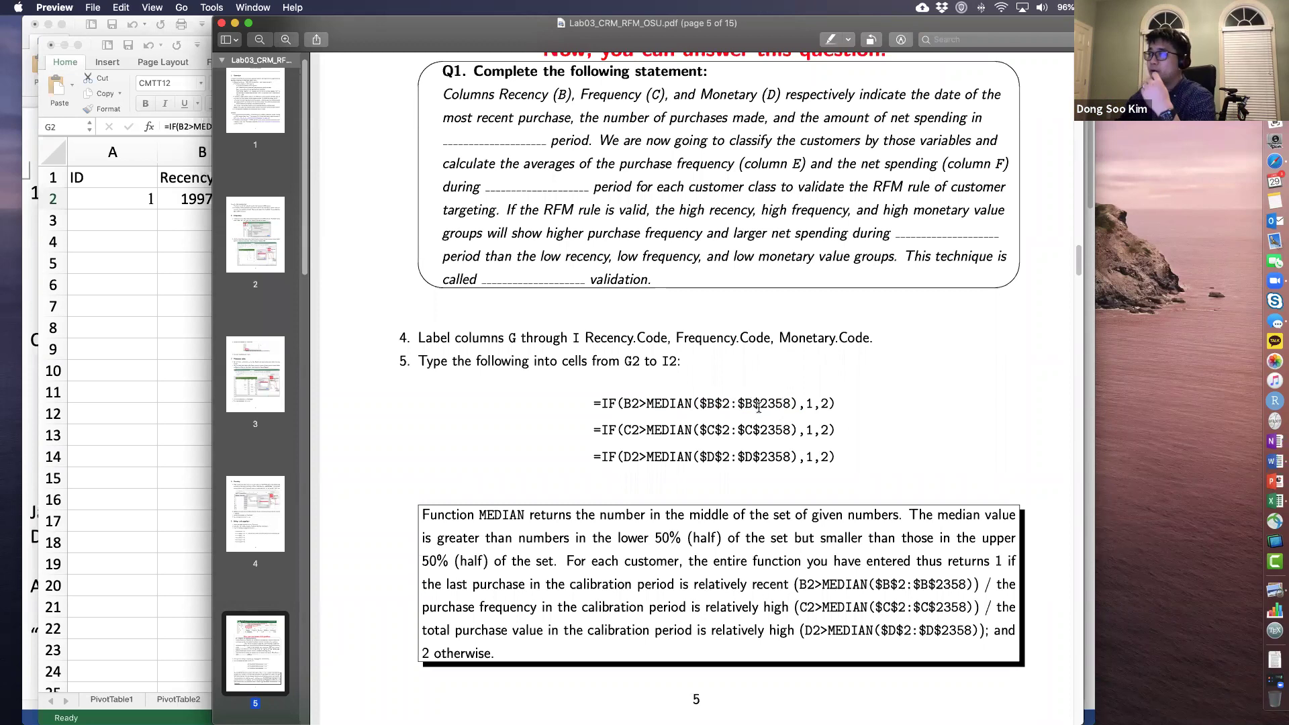
pyautogui.moveTo(725, 400); pyautogui.dragTo(708, 401)
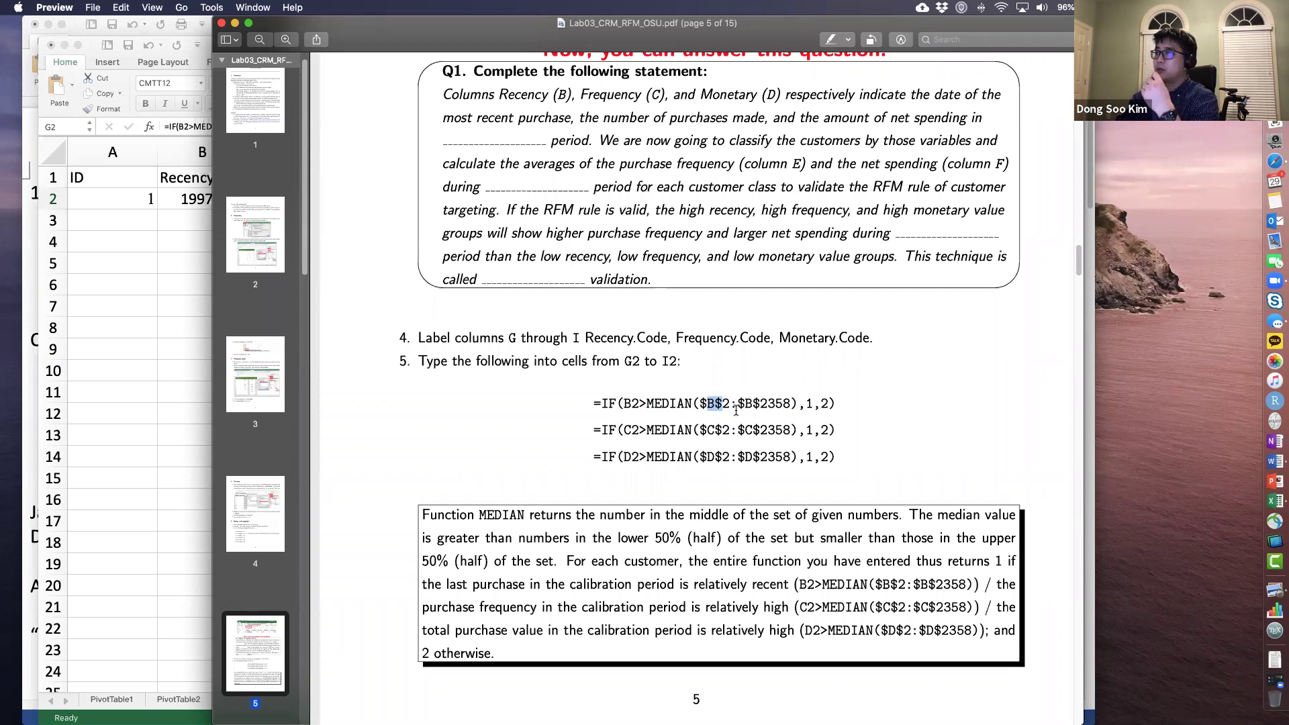
pyautogui.click(167, 254)
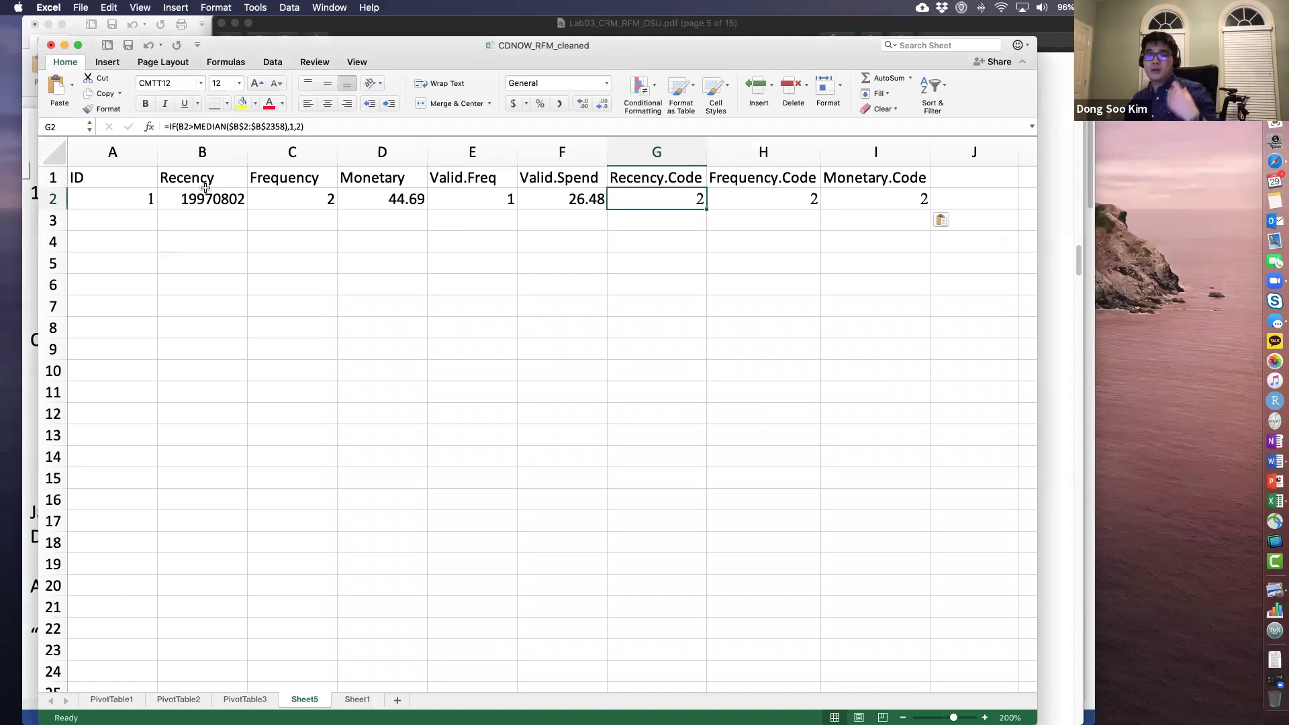
pyautogui.press('super+Tab')
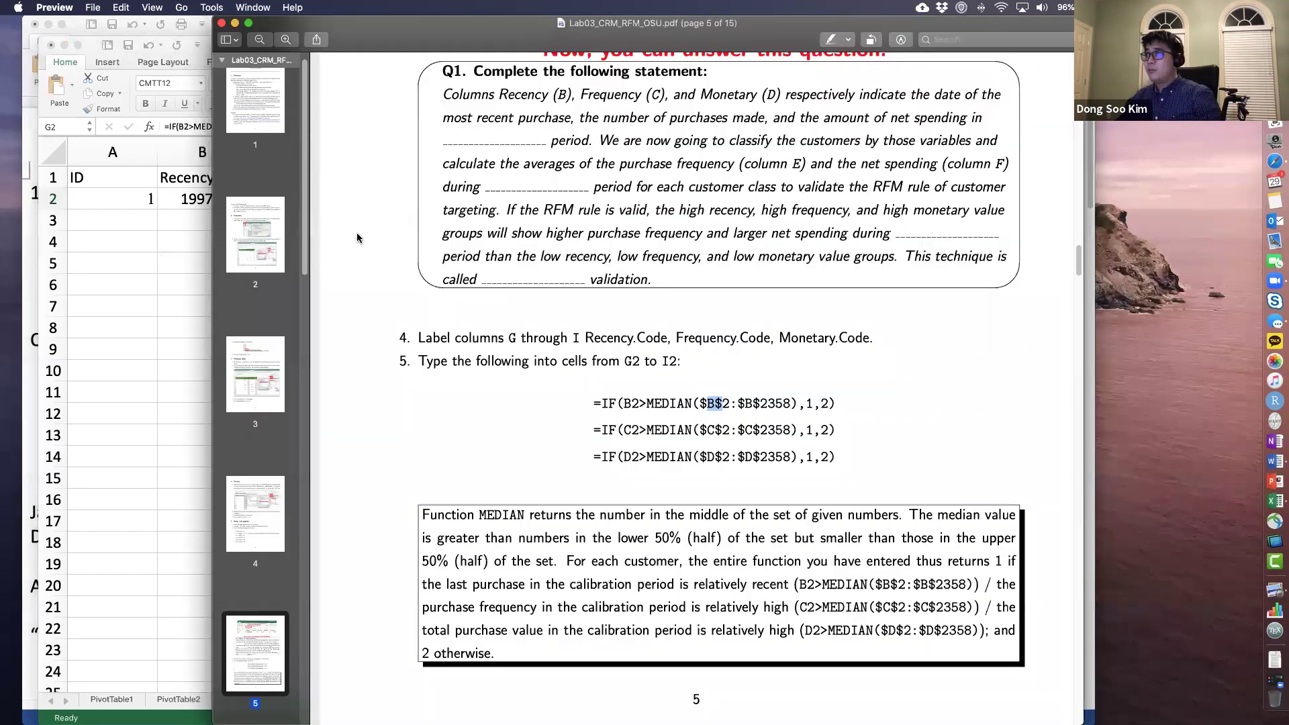
pyautogui.moveTo(722, 403); pyautogui.dragTo(710, 402)
pyautogui.click(710, 402)
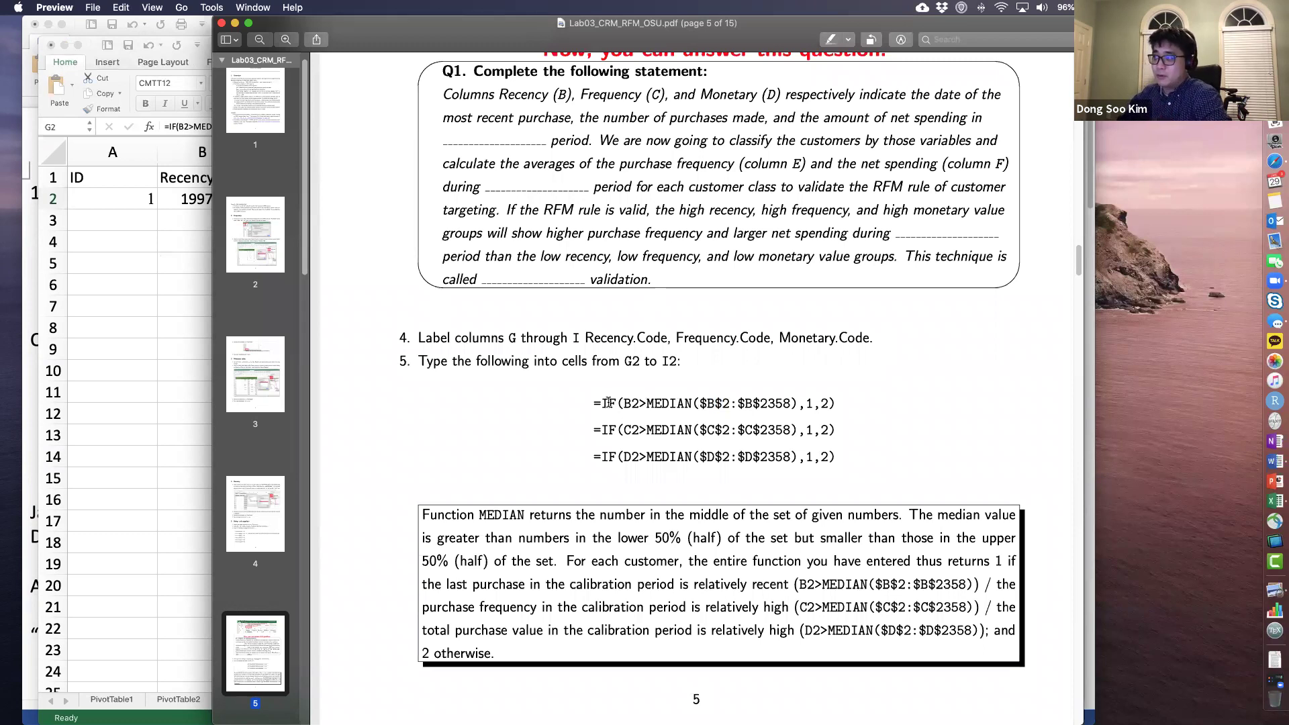
# Step: Examine the recency formula's logical test B2>MEDIAN($B$2:$B$2358) and its return values 1 and 2 in the lab PDF
pyautogui.moveTo(624, 402); pyautogui.dragTo(798, 405)
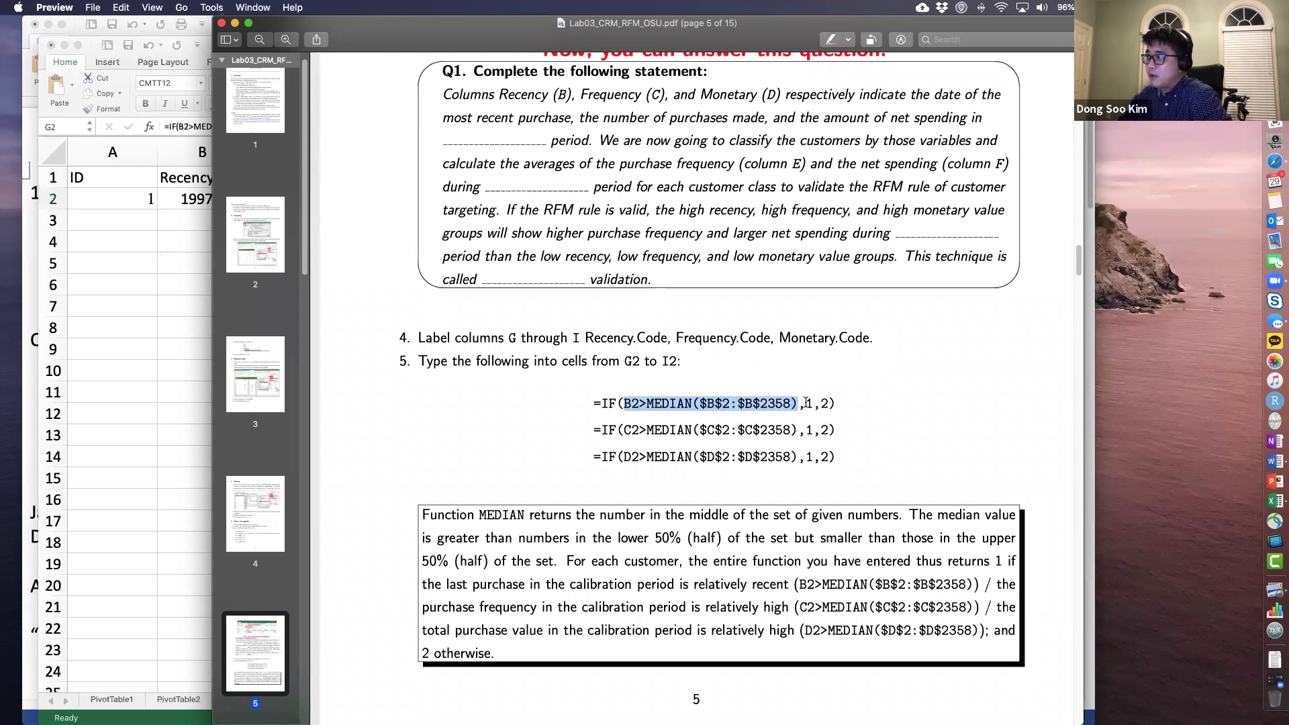
pyautogui.doubleClick(808, 402)
pyautogui.click(807, 402)
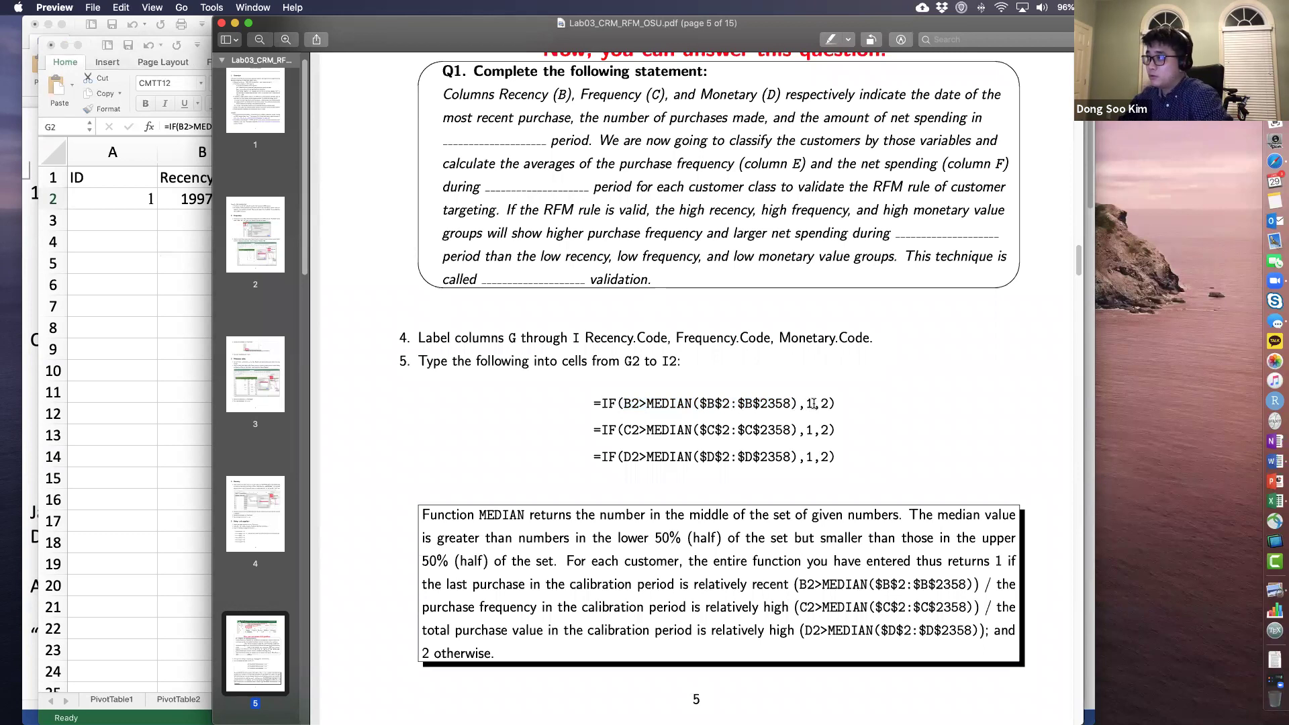
pyautogui.moveTo(797, 403); pyautogui.dragTo(626, 405)
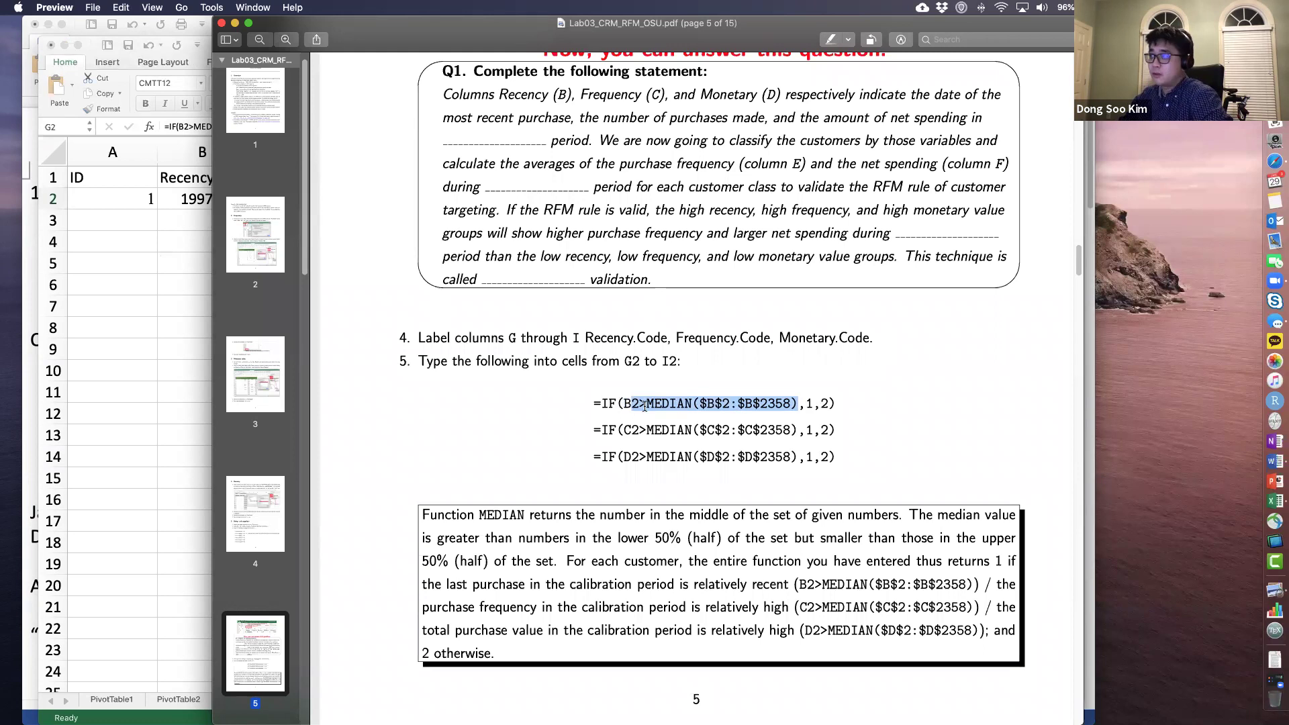
pyautogui.click(627, 406)
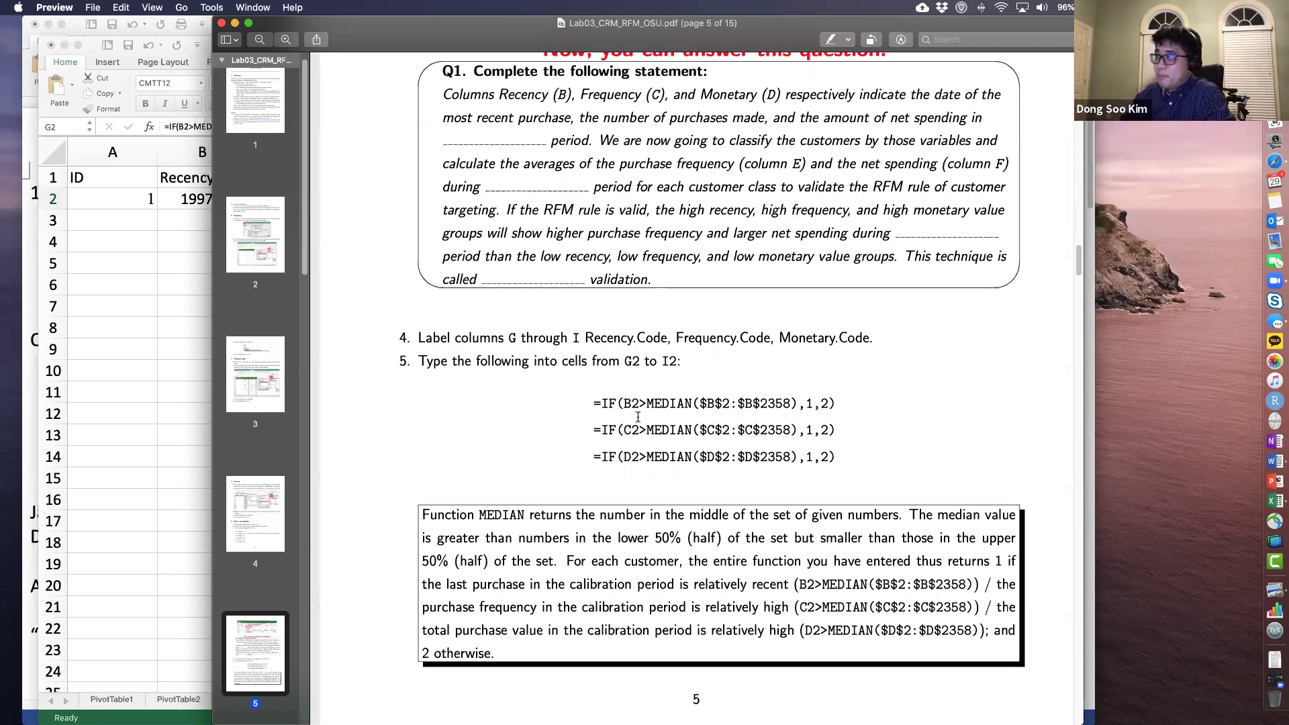
pyautogui.moveTo(621, 403); pyautogui.dragTo(638, 404)
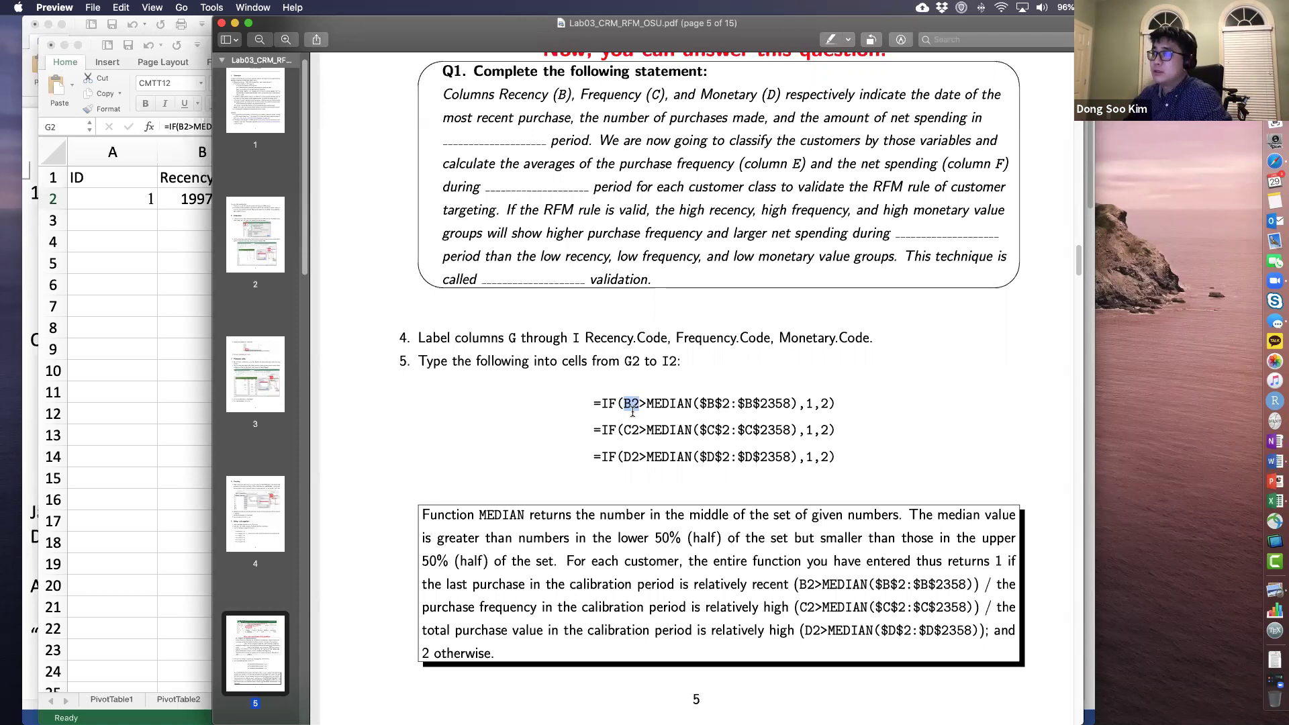
pyautogui.click(624, 402)
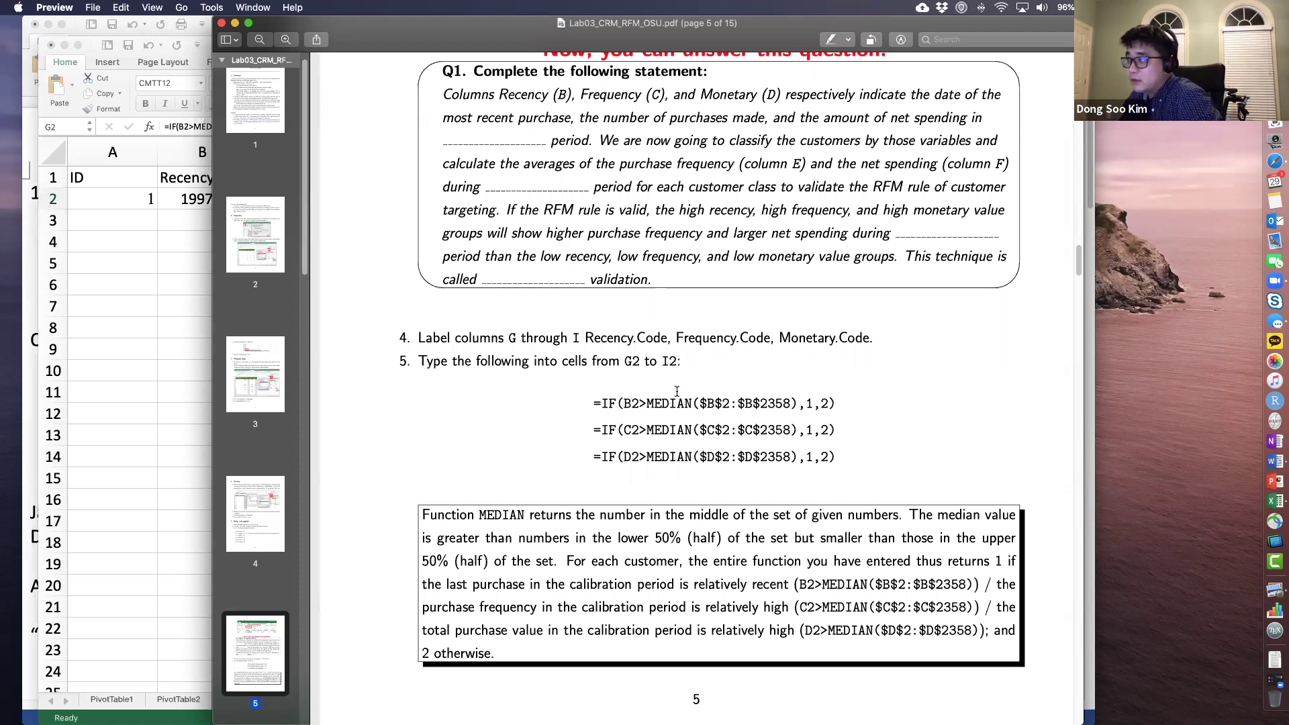
pyautogui.moveTo(662, 401); pyautogui.dragTo(747, 401)
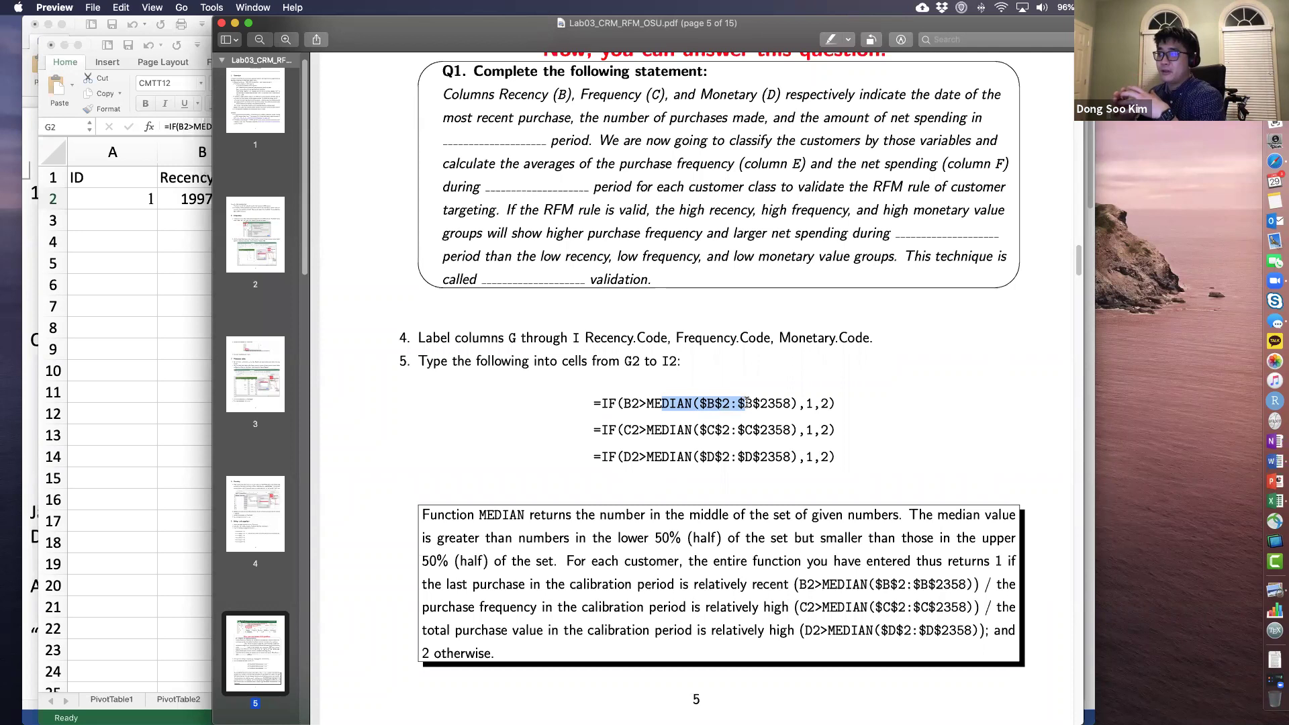
pyautogui.click(620, 396)
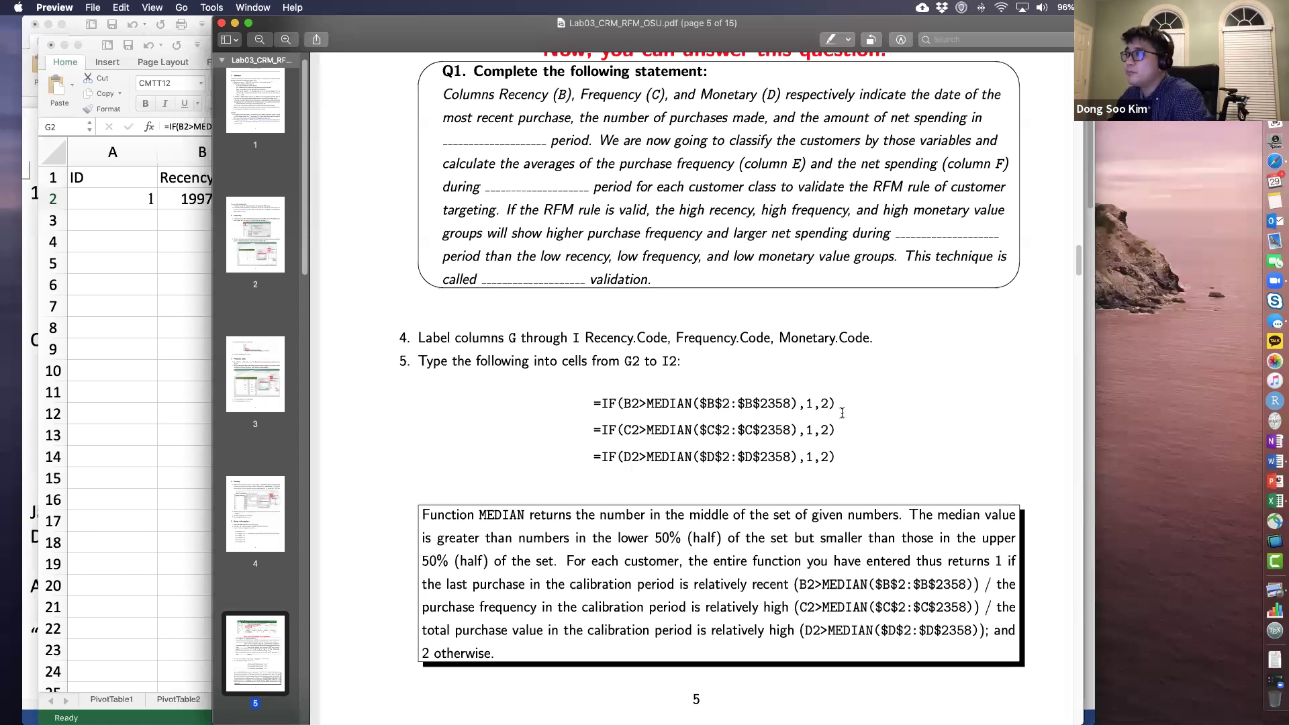
pyautogui.doubleClick(808, 403)
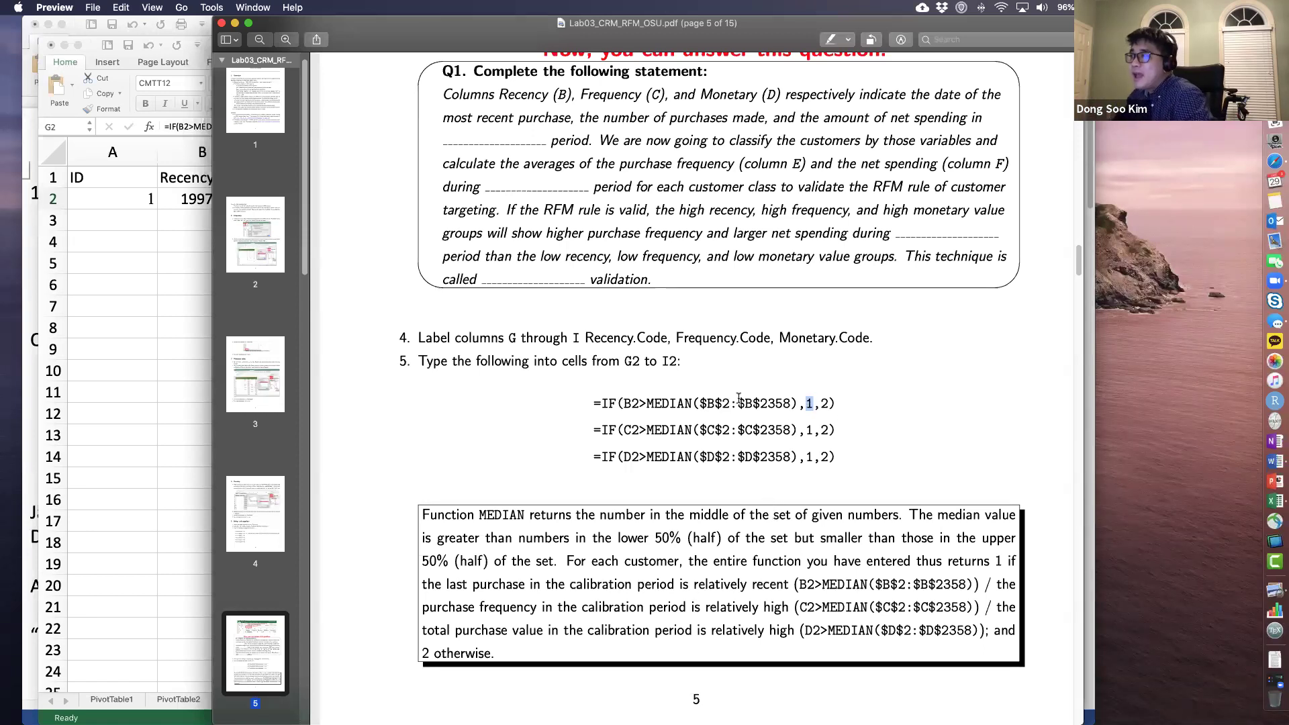
pyautogui.doubleClick(823, 402)
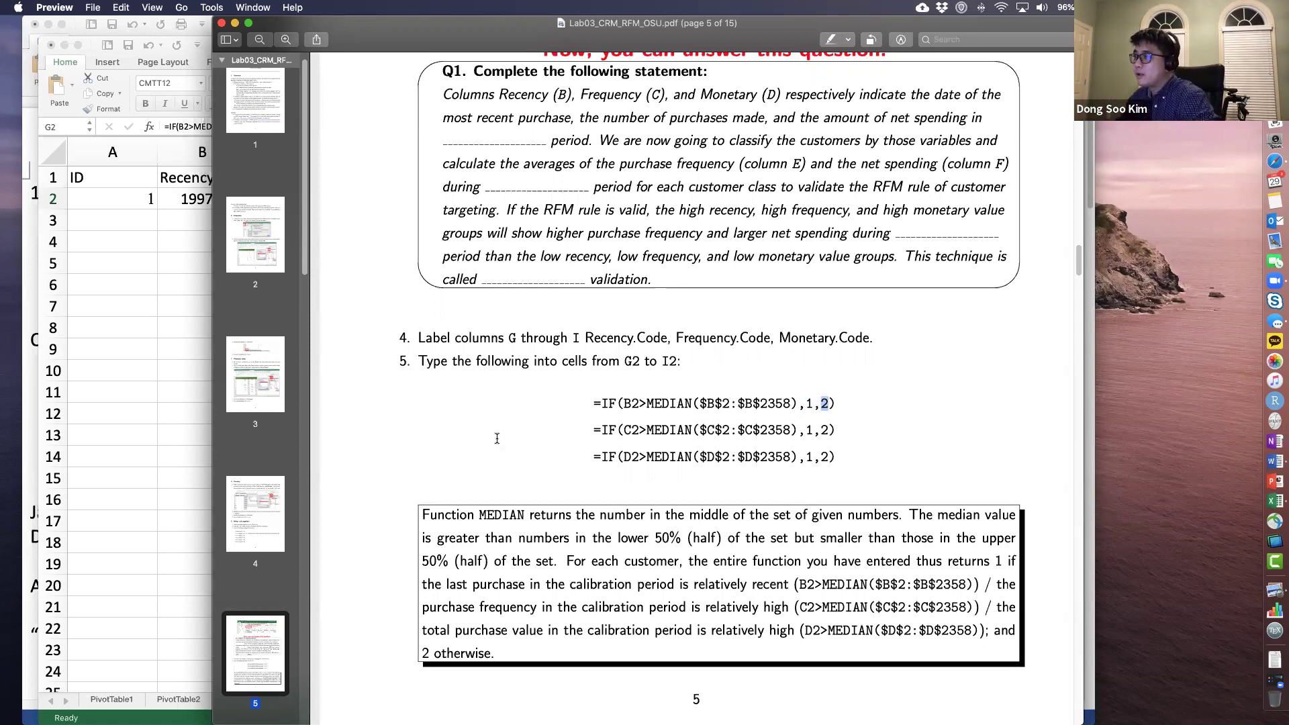
# Step: Examine the frequency formula's test C2>MEDIAN($C$2:$C$2358) with its return values 1 and 2, and the monetary formula below it in the lab PDF
pyautogui.moveTo(592, 430); pyautogui.dragTo(729, 438)
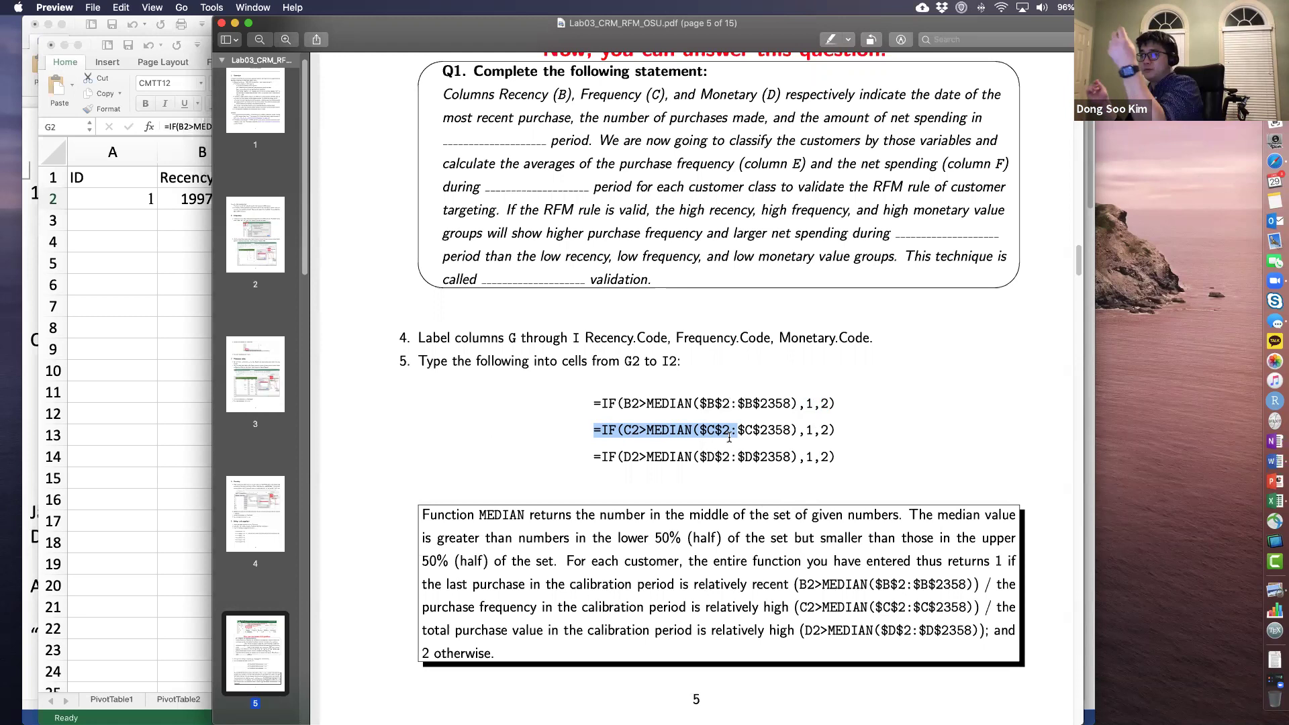
pyautogui.click(680, 436)
pyautogui.doubleClick(631, 430)
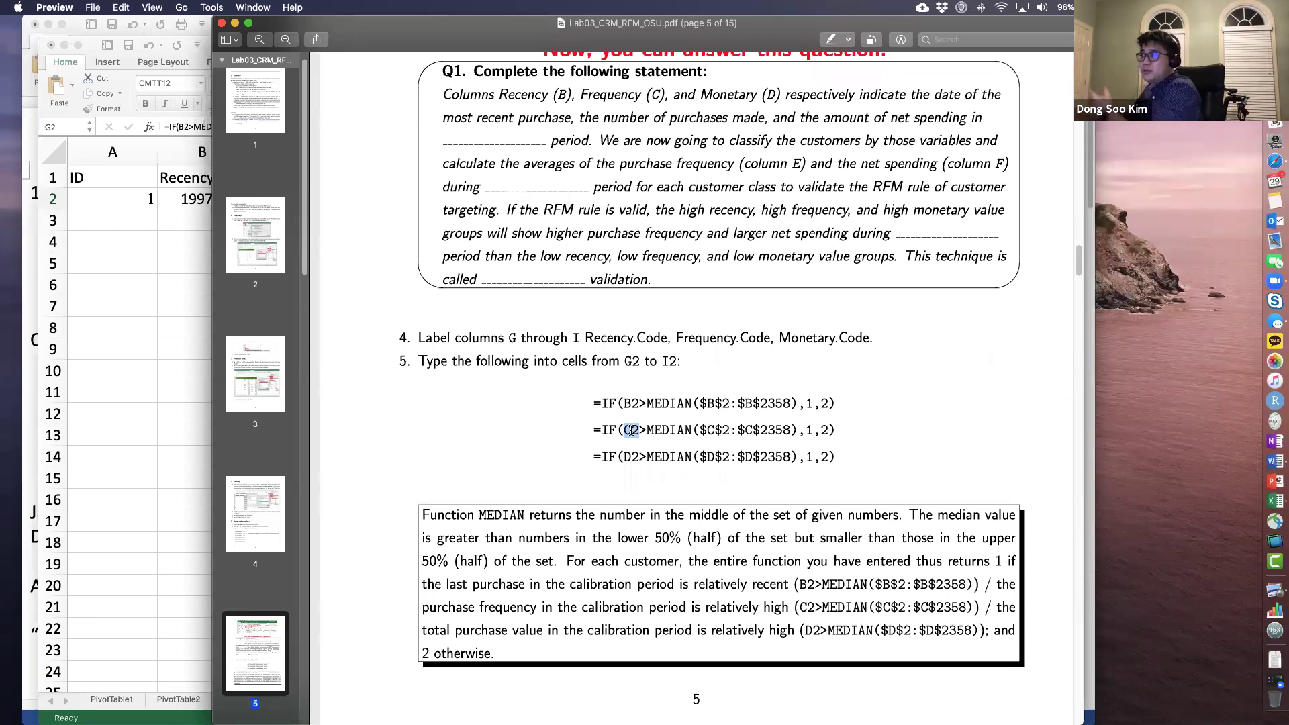
pyautogui.click(627, 430)
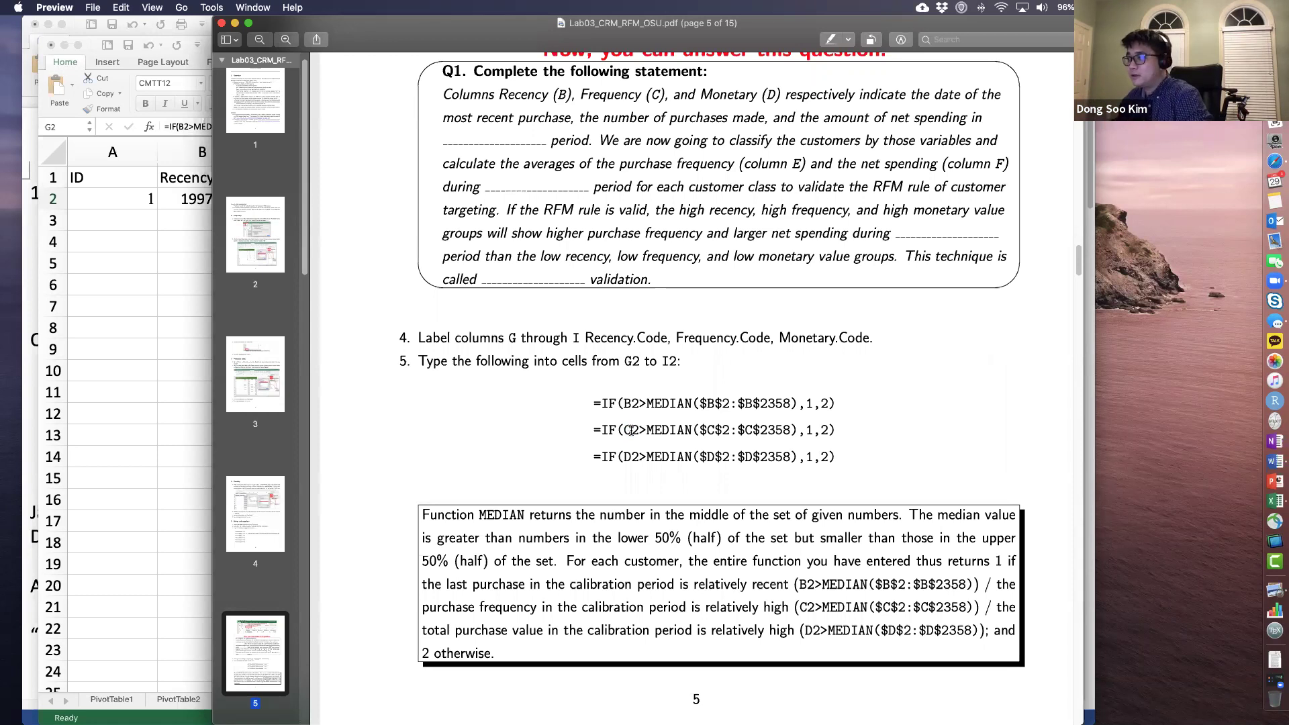
pyautogui.moveTo(805, 430); pyautogui.dragTo(814, 432)
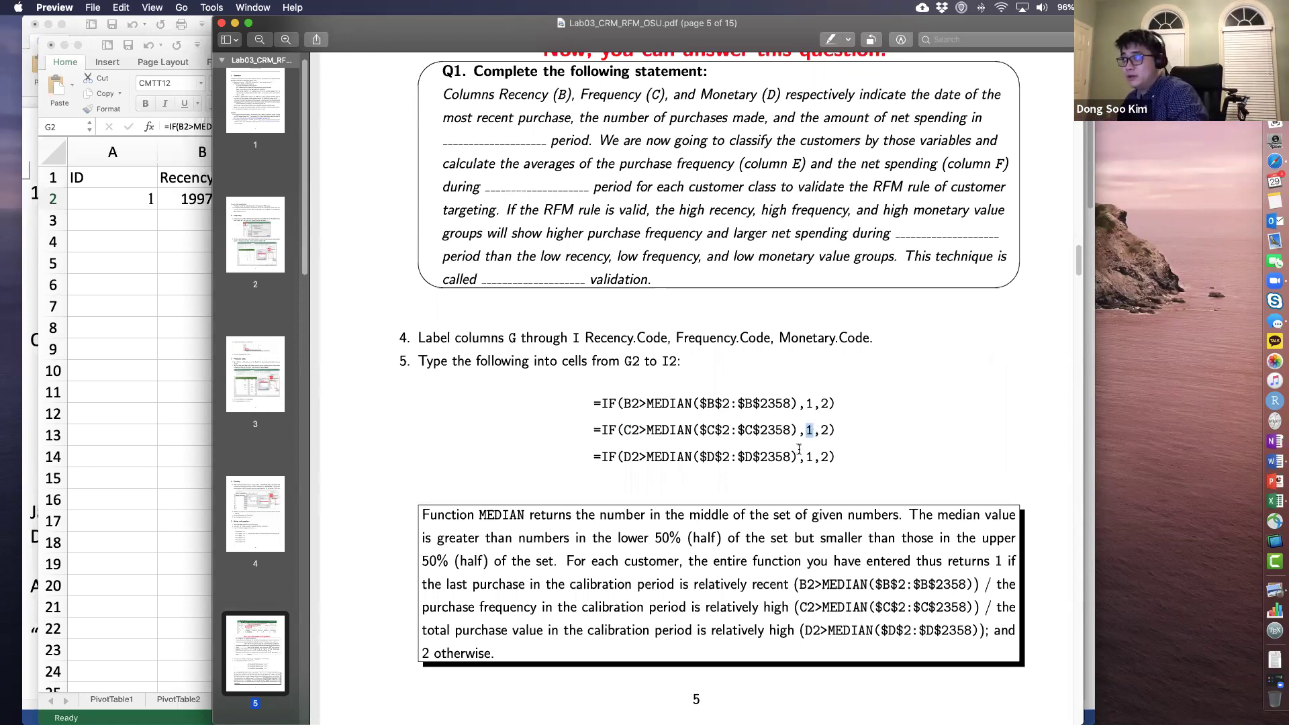
pyautogui.moveTo(819, 431); pyautogui.dragTo(827, 431)
pyautogui.click(825, 433)
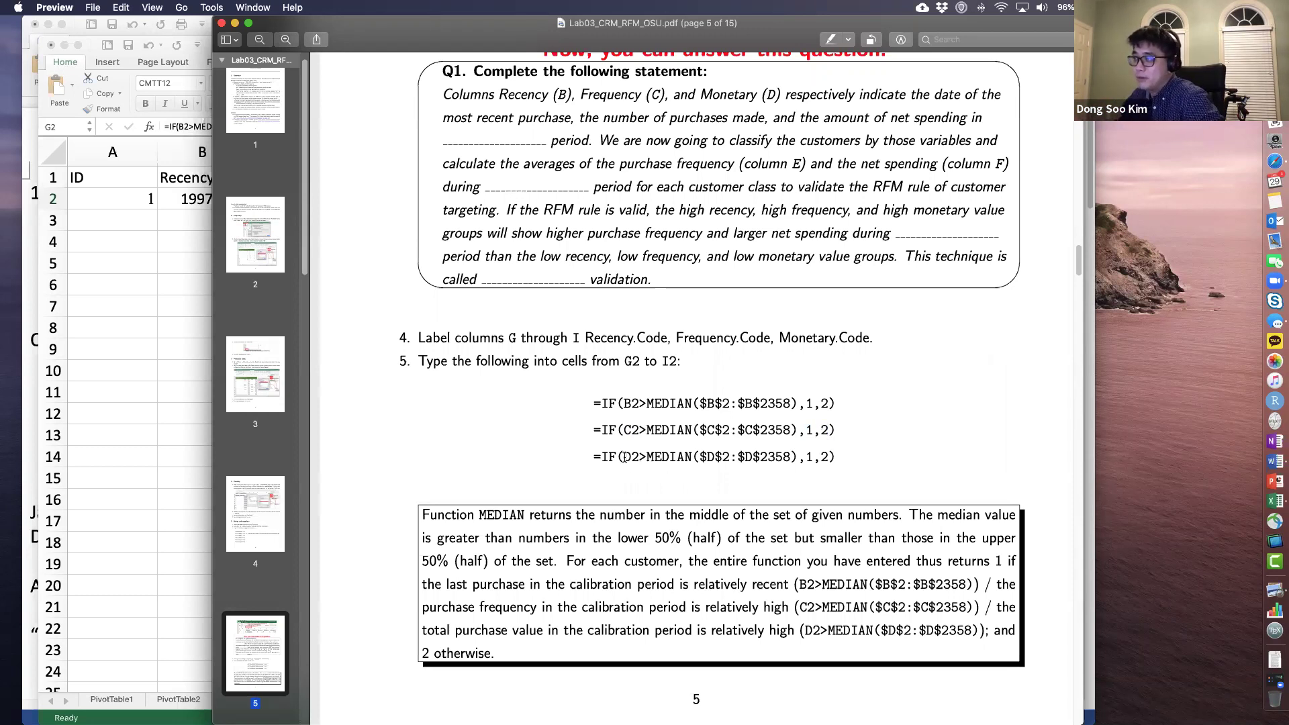
pyautogui.doubleClick(596, 457)
pyautogui.moveTo(681, 458); pyautogui.dragTo(842, 459)
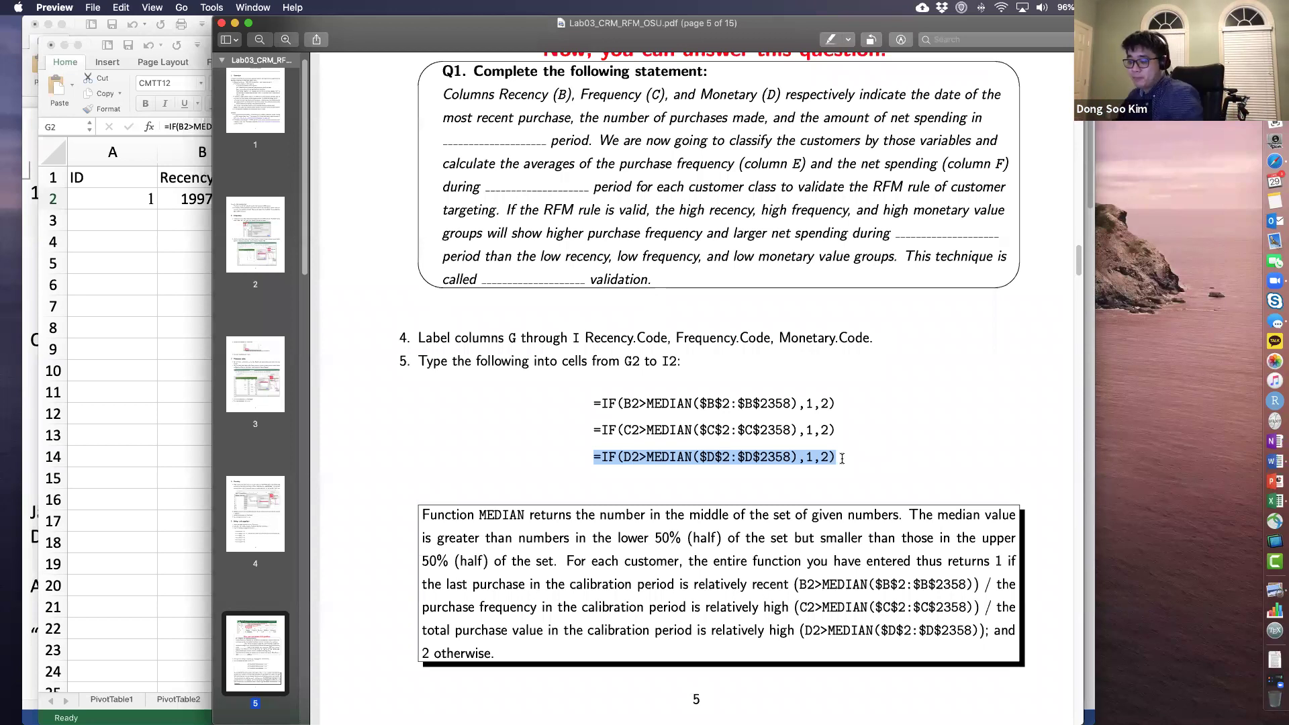
# Step: Switch to Excel and fill the row 2 formulas in A2:I2 down through row 2358 of Sheet5
pyautogui.press('super+Tab')
pyautogui.click(140, 202)
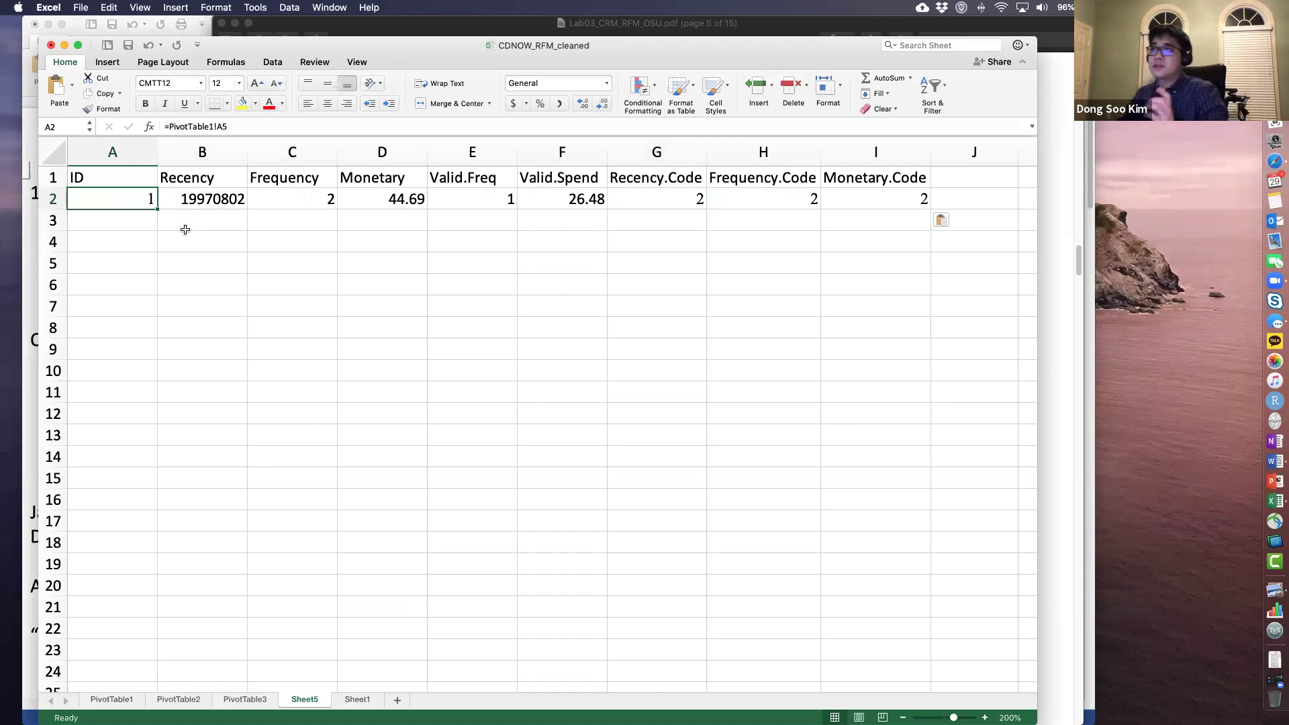
pyautogui.moveTo(118, 199); pyautogui.dragTo(827, 186)
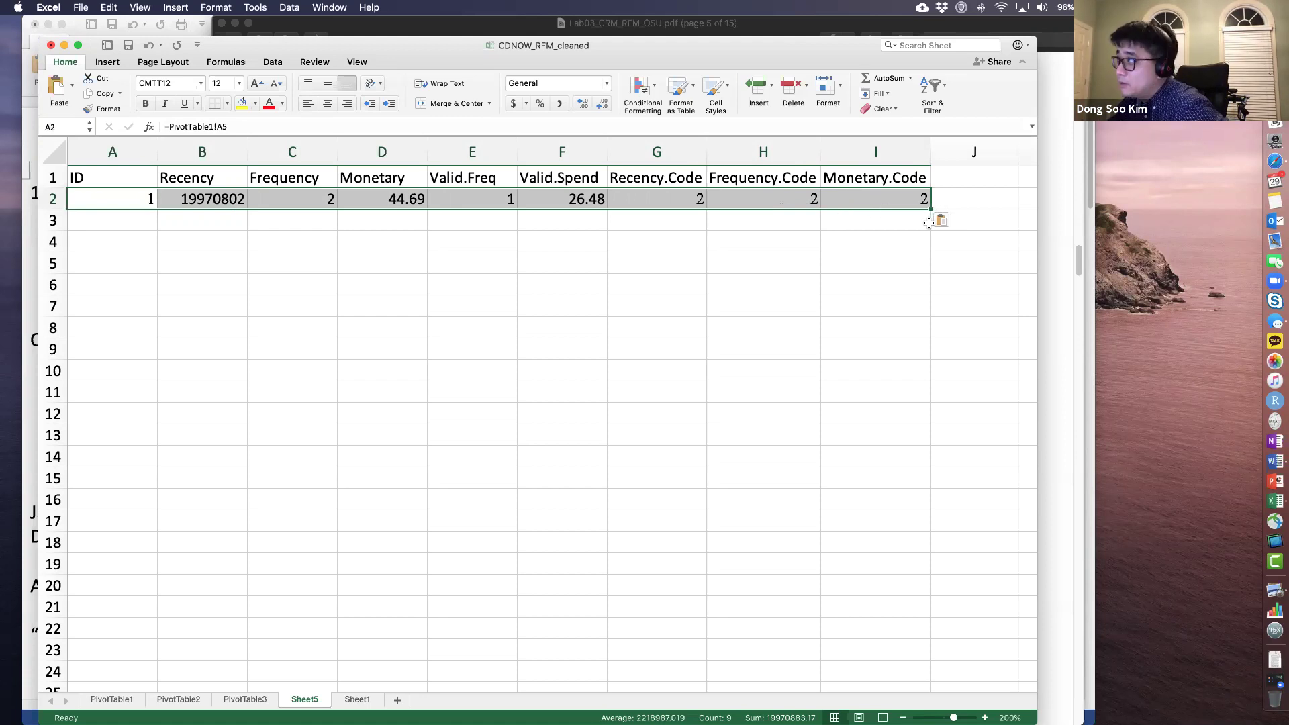
pyautogui.moveTo(930, 208); pyautogui.dragTo(920, 631)
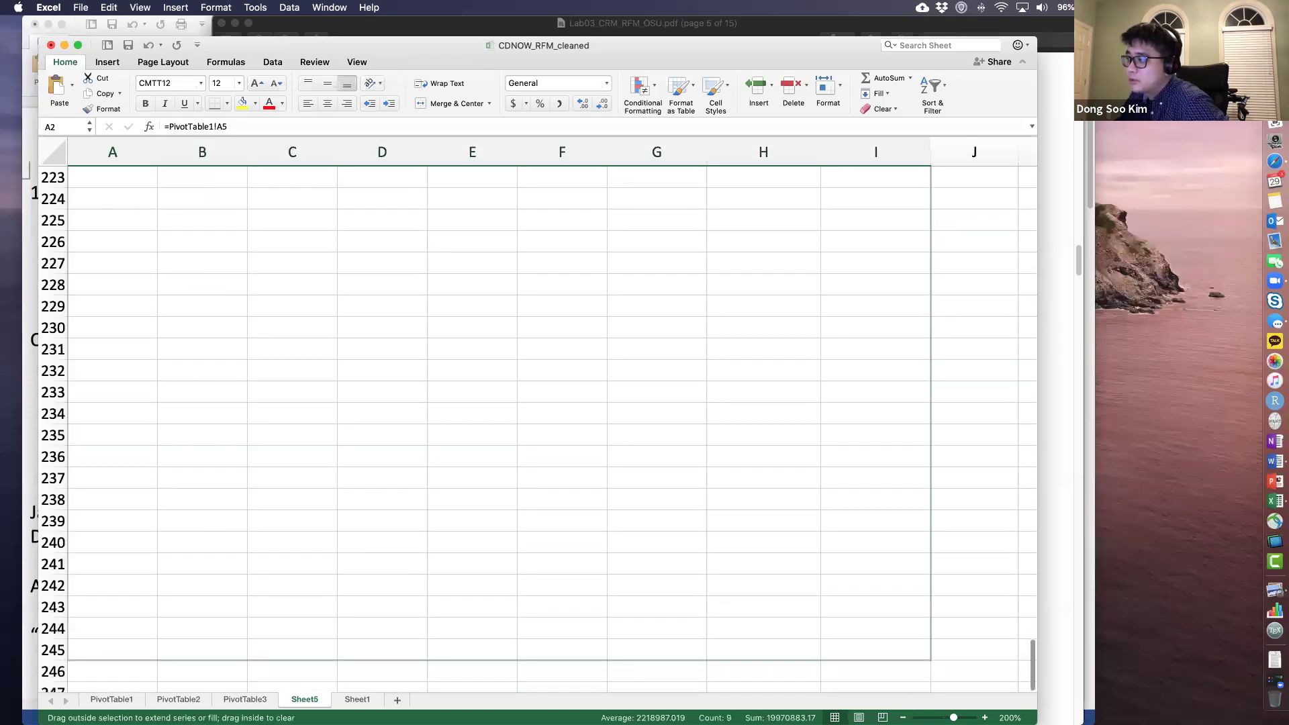
pyautogui.moveTo(920, 697); pyautogui.dragTo(920, 697)
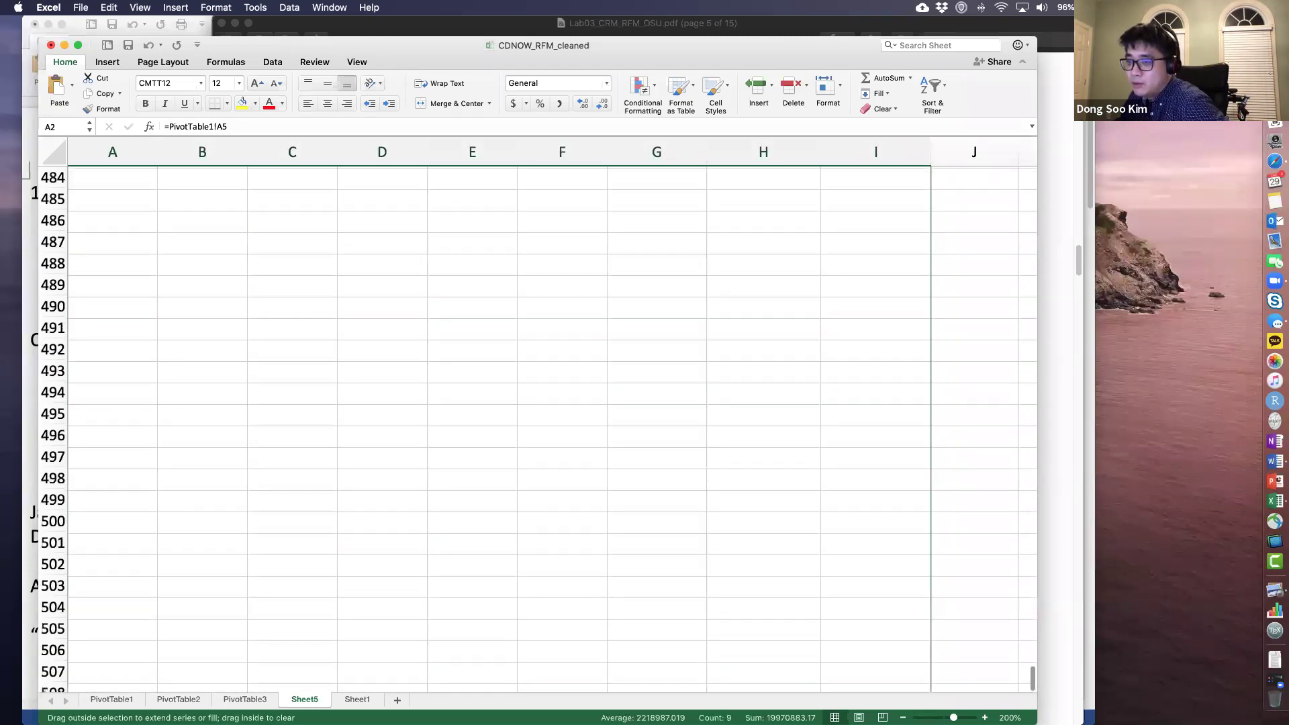
pyautogui.moveTo(931, 341); pyautogui.dragTo(930, 544)
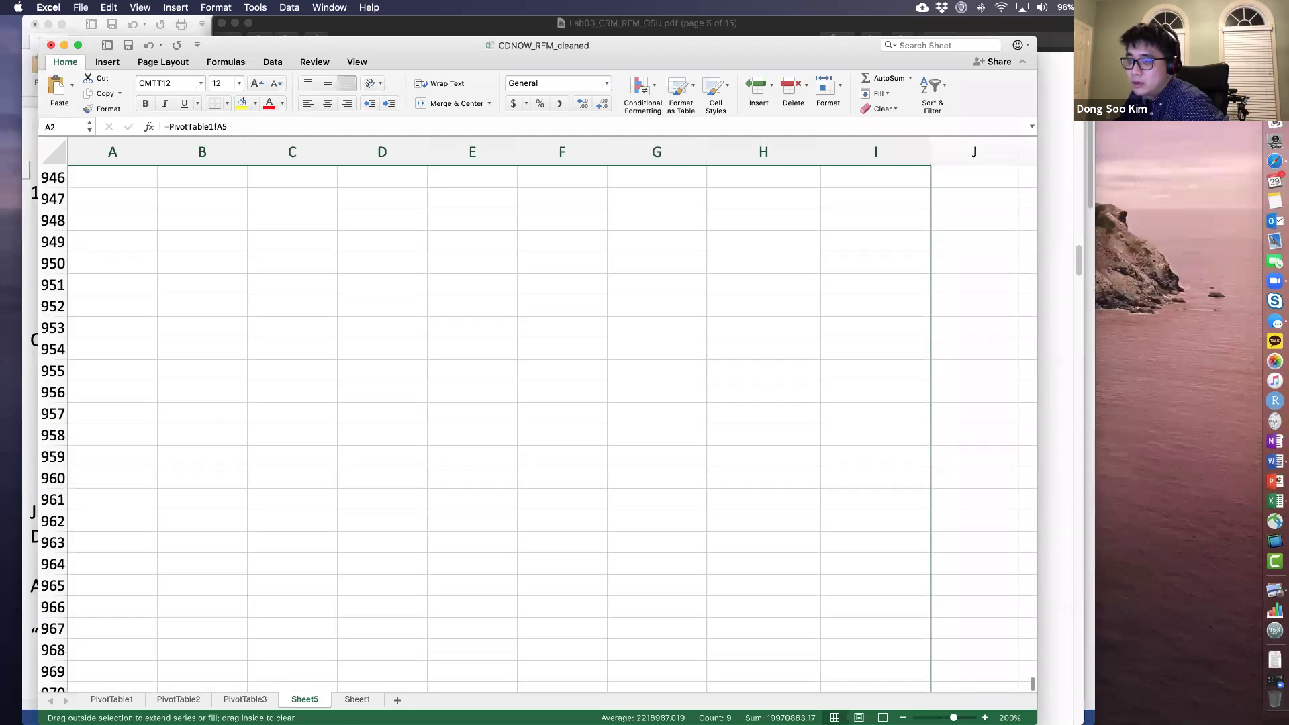
pyautogui.moveTo(933, 691); pyautogui.dragTo(933, 473)
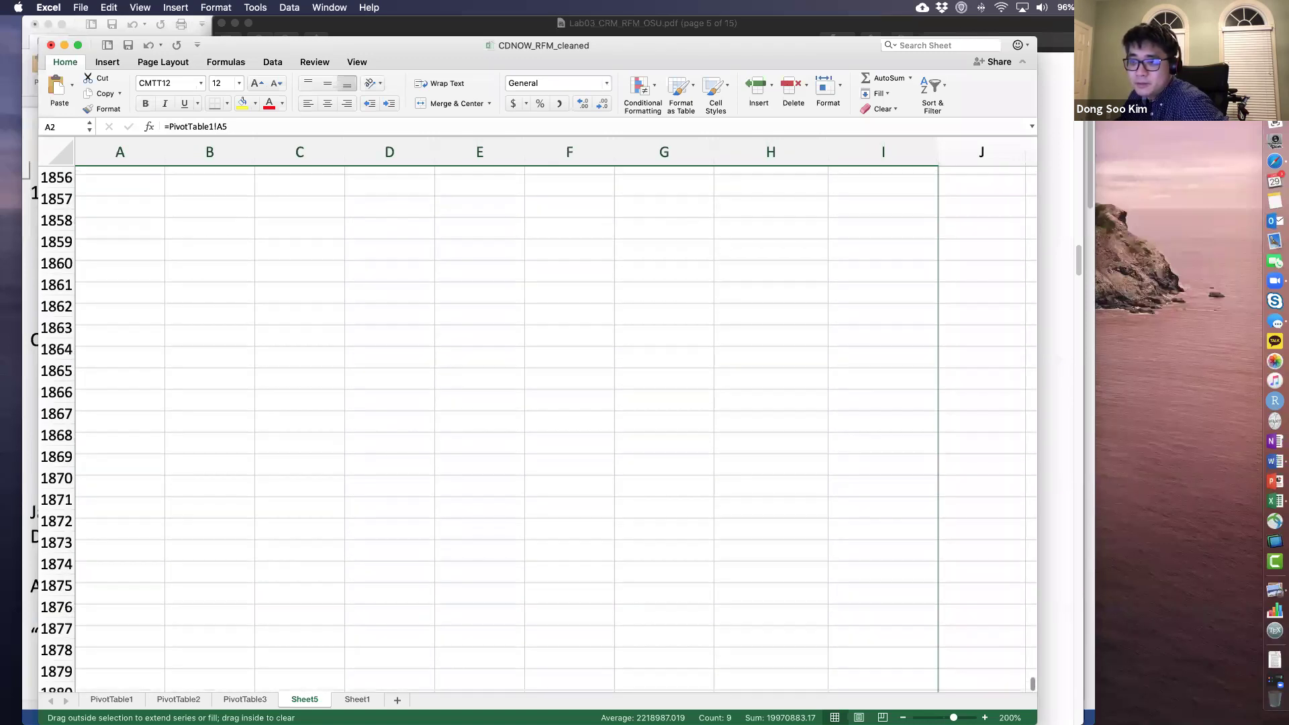
pyautogui.moveTo(933, 634); pyautogui.dragTo(933, 489)
pyautogui.moveTo(933, 691); pyautogui.dragTo(933, 692)
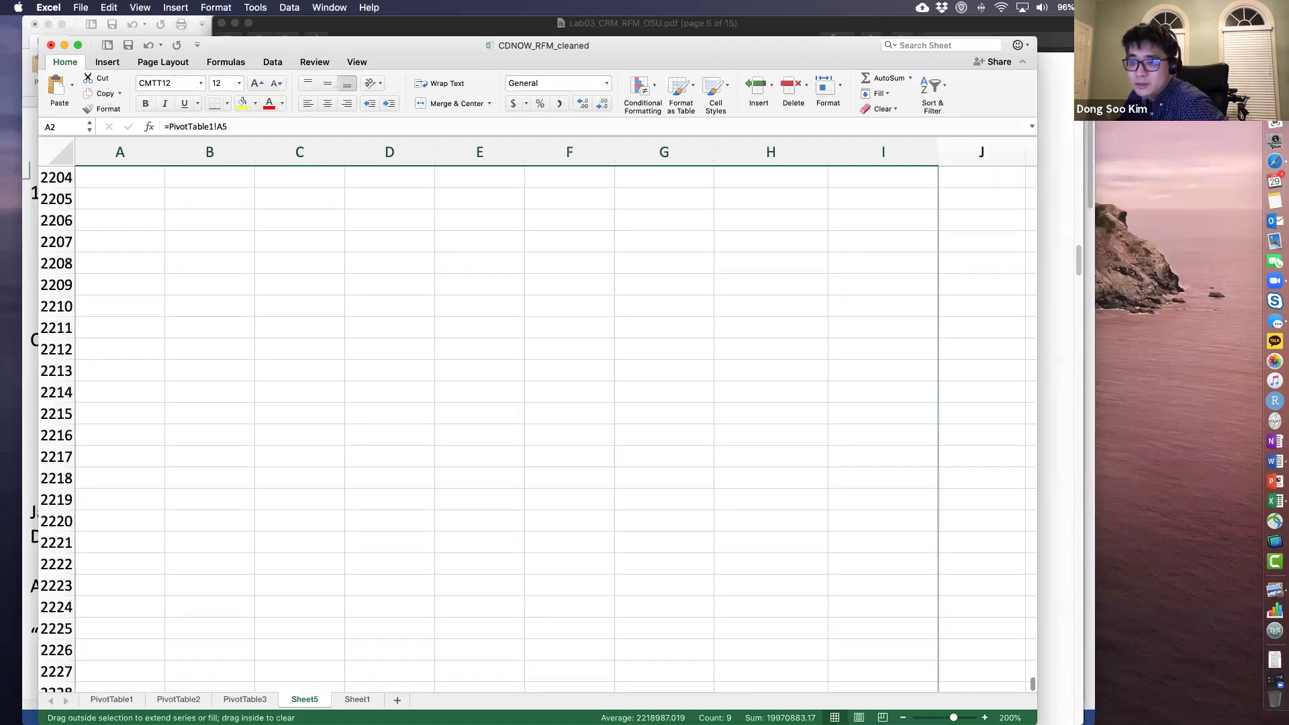
pyautogui.moveTo(933, 616); pyautogui.dragTo(933, 692)
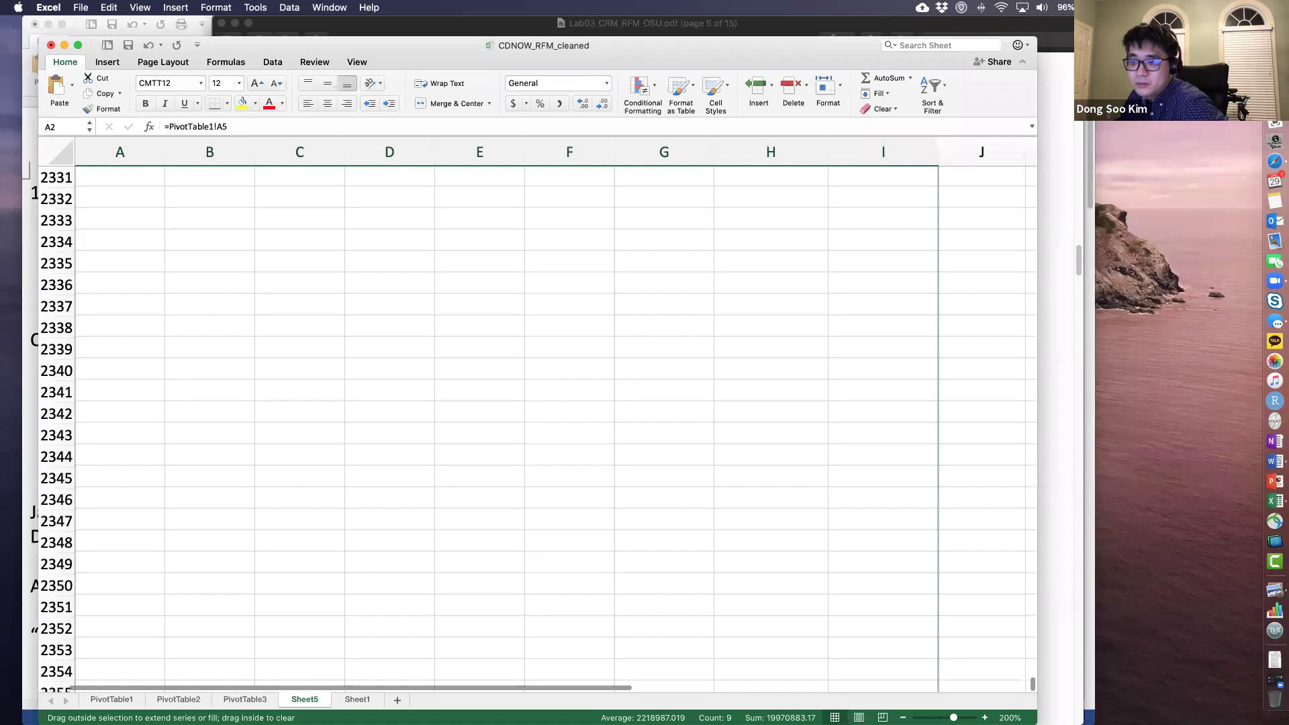
pyautogui.moveTo(865, 569); pyautogui.dragTo(832, 264)
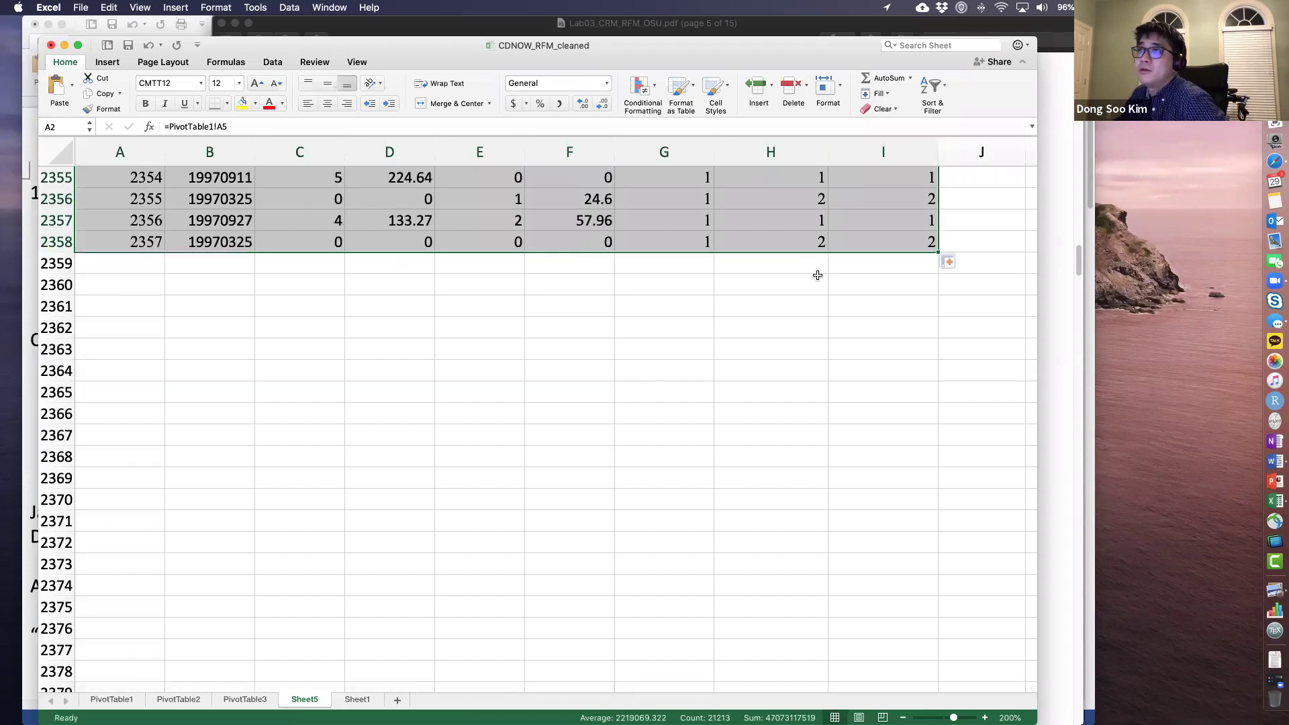
# Step: Check the filled data on Sheet5, from the last ID in cell A2358 back up to the ID and Recency values in row 2
pyautogui.click(135, 277)
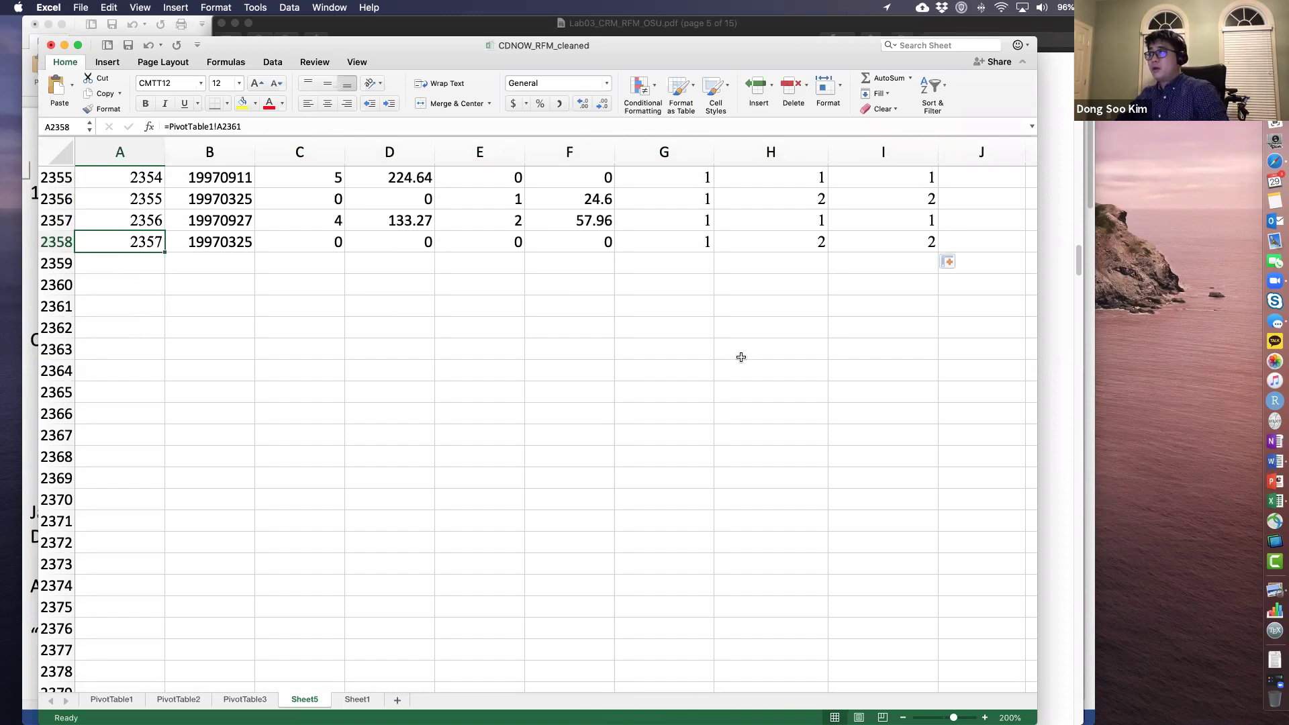
pyautogui.scroll(2, 741, 357)
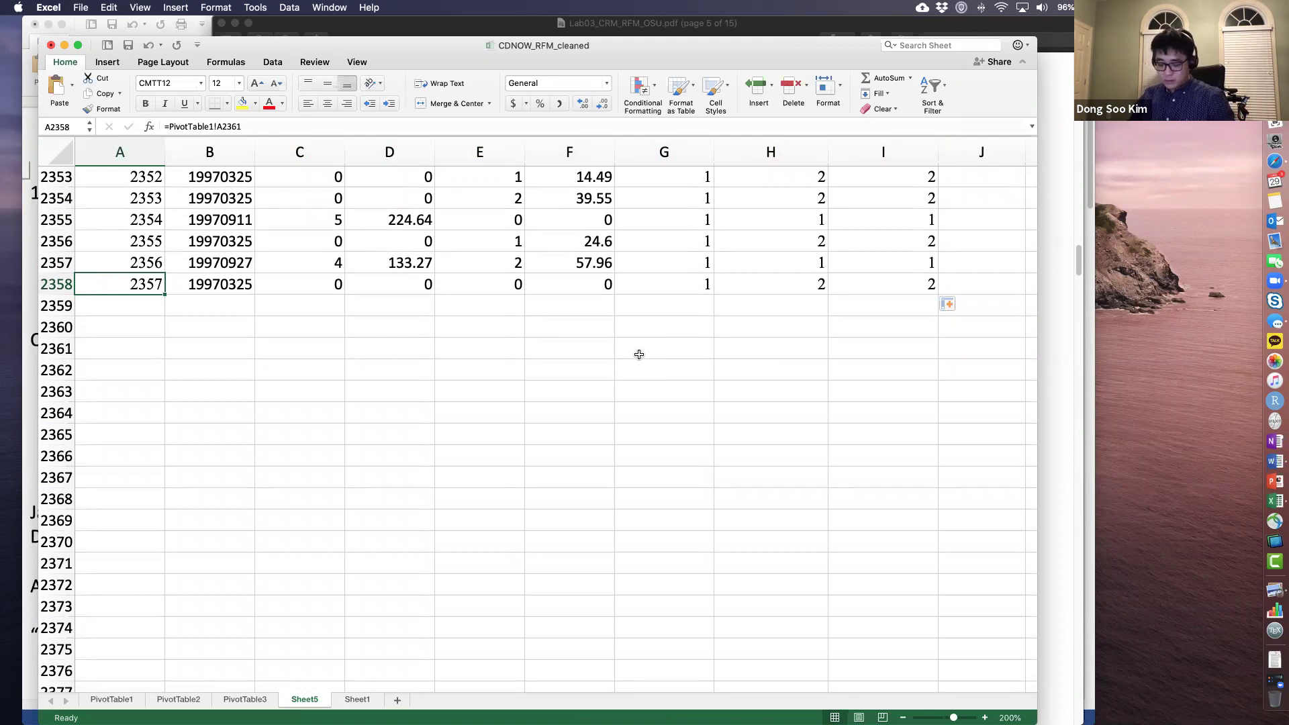
pyautogui.press('super+Up')
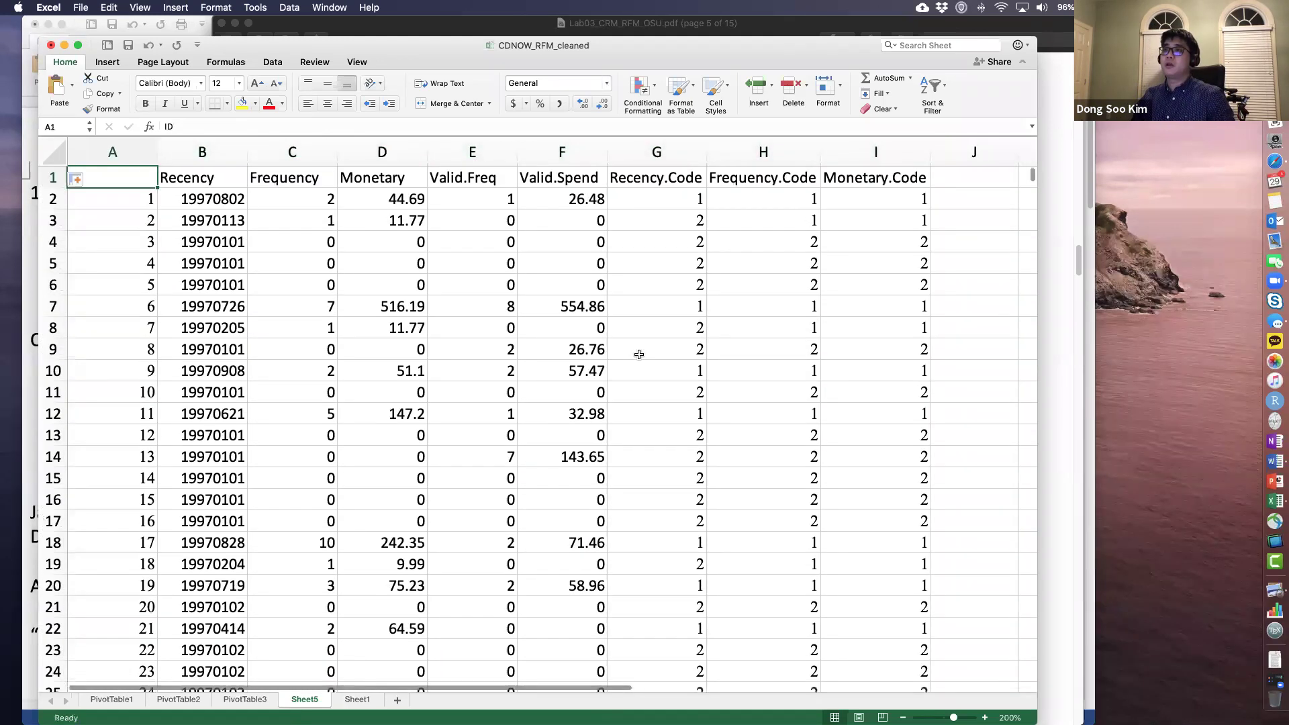
pyautogui.press('Right')
pyautogui.click(528, 322)
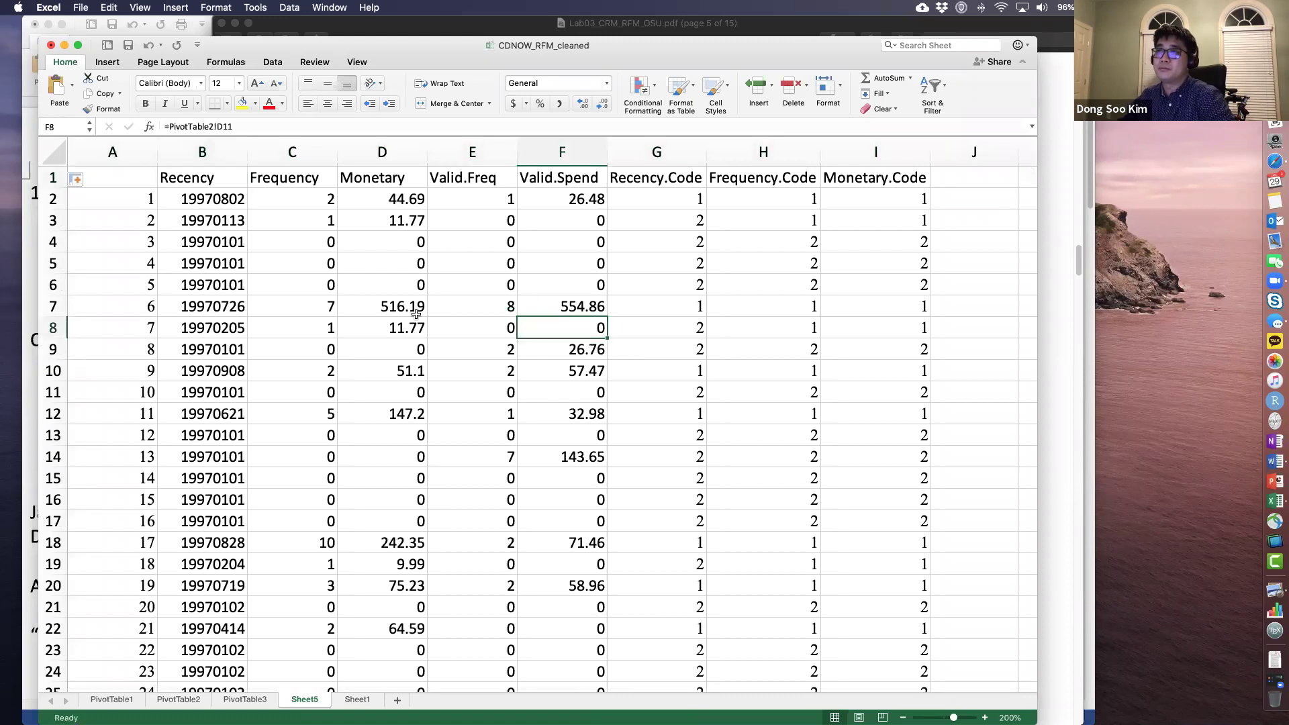
pyautogui.click(117, 177)
pyautogui.click(114, 228)
pyautogui.click(134, 195)
pyautogui.click(235, 203)
pyautogui.scroll(-2, 365, 401)
pyautogui.scroll(2, 280, 437)
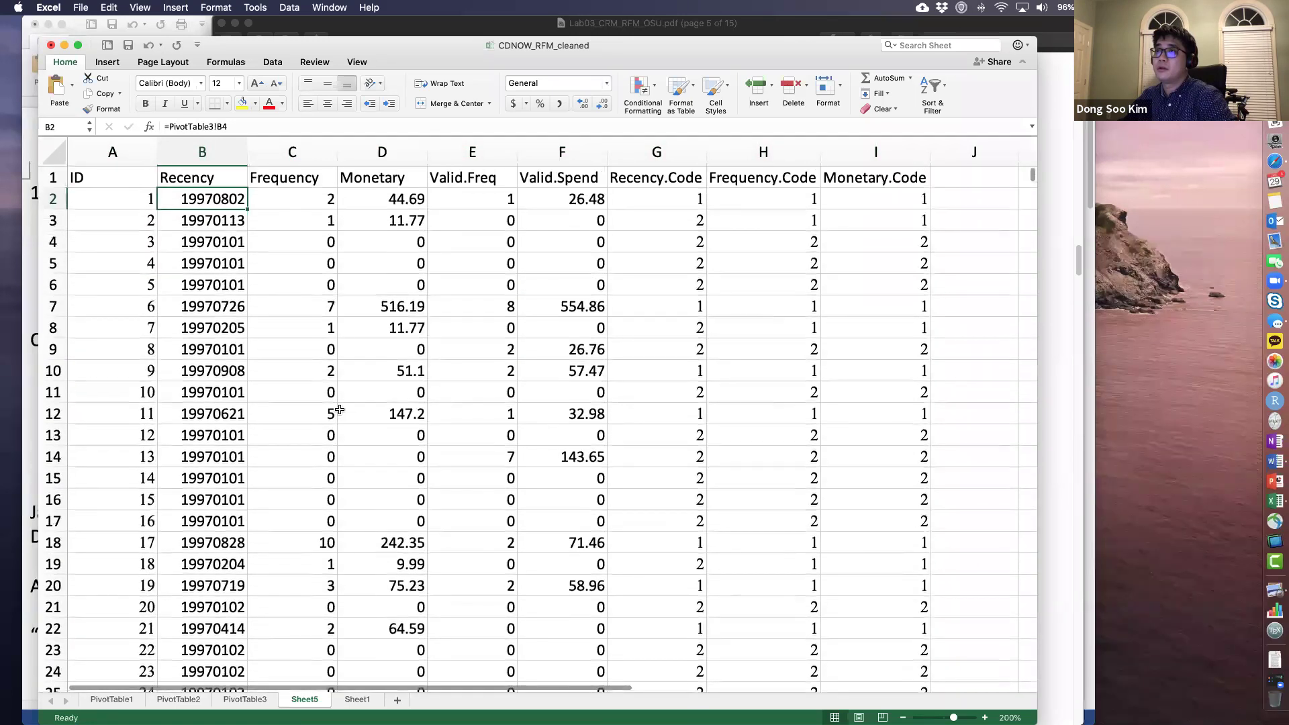
# Step: Examine the Recency.Code formulas and values in cells G2, G3 and G7 against the customer IDs in column A
pyautogui.click(749, 292)
pyautogui.press('Up')
pyautogui.press('Up')
pyautogui.press('Up')
pyautogui.press('Up')
pyautogui.press('Left')
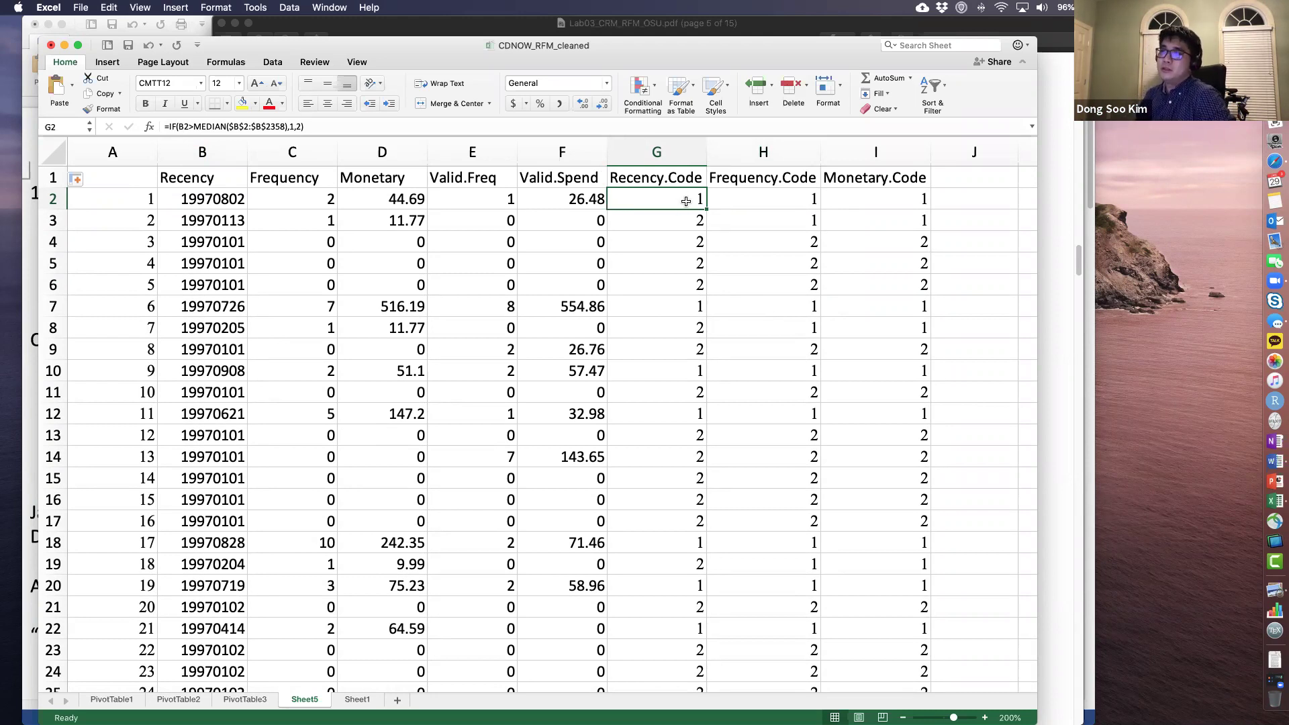
pyautogui.click(151, 196)
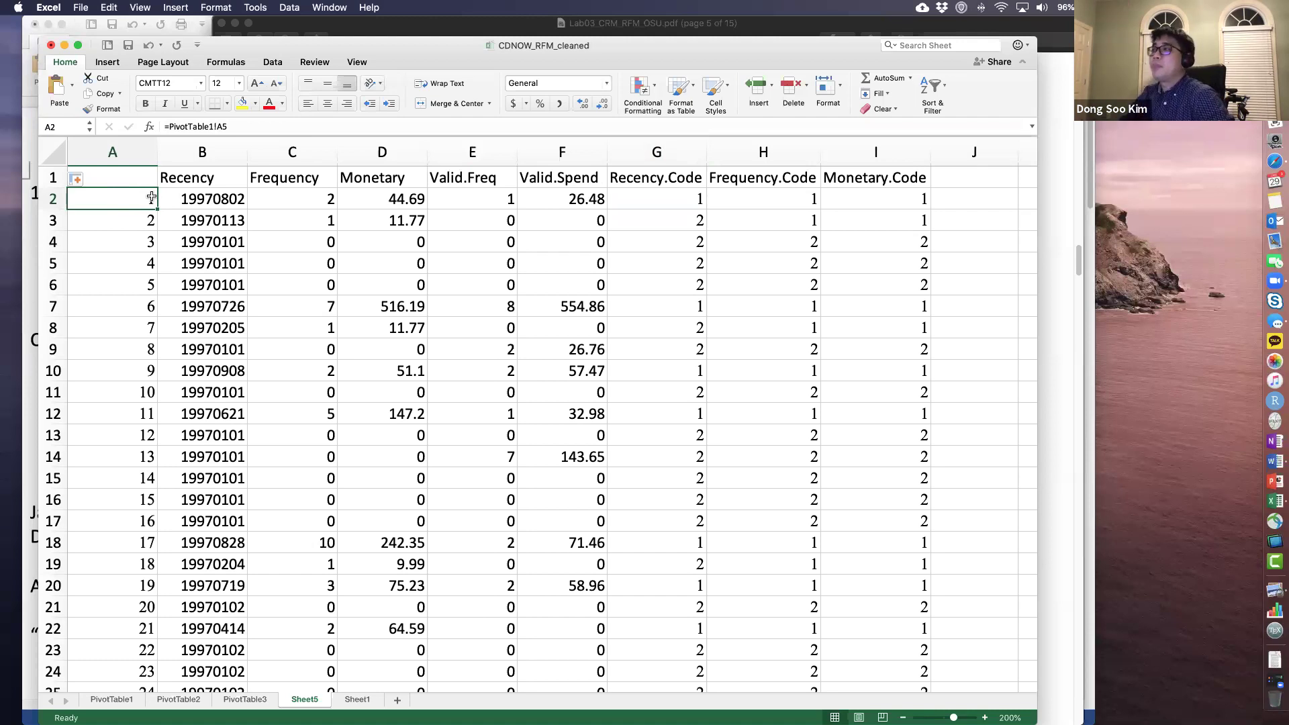
pyautogui.click(663, 220)
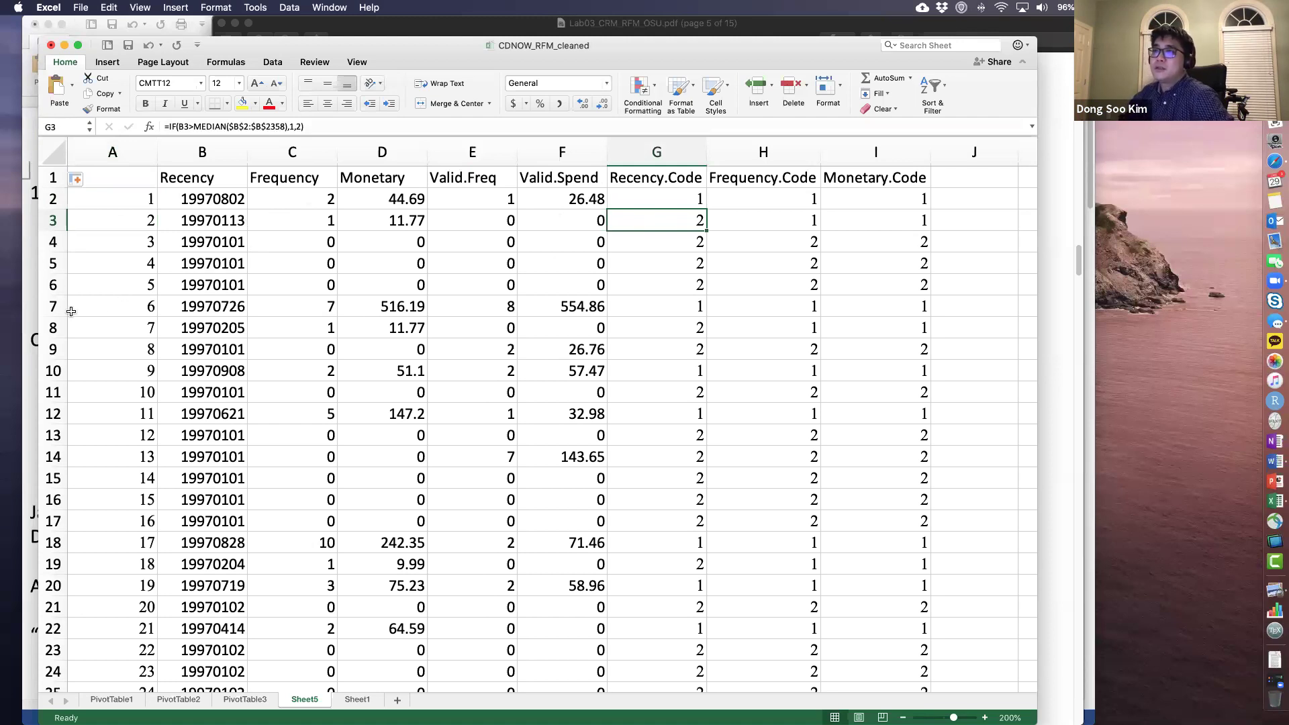
pyautogui.click(96, 310)
pyautogui.click(639, 308)
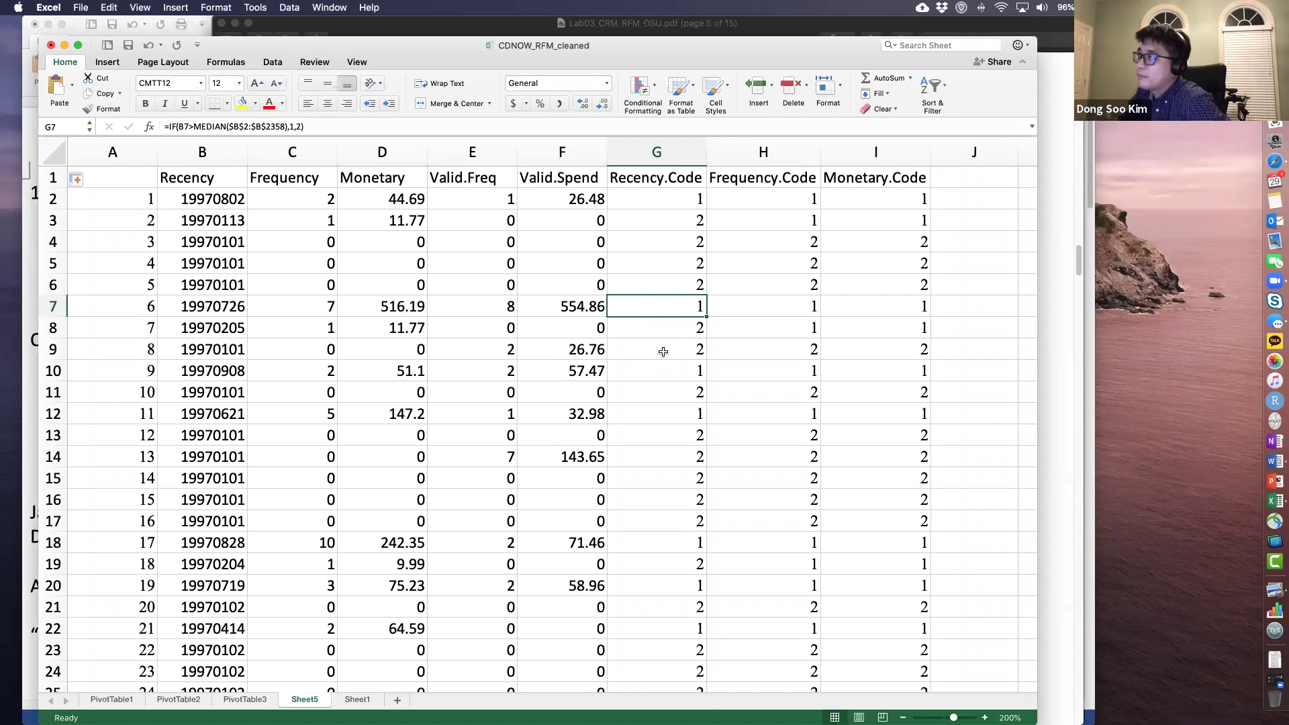
# Step: Examine the Frequency.Code results in cells H2, H4 and H7 and the Monetary.Code result in cell I7
pyautogui.click(748, 203)
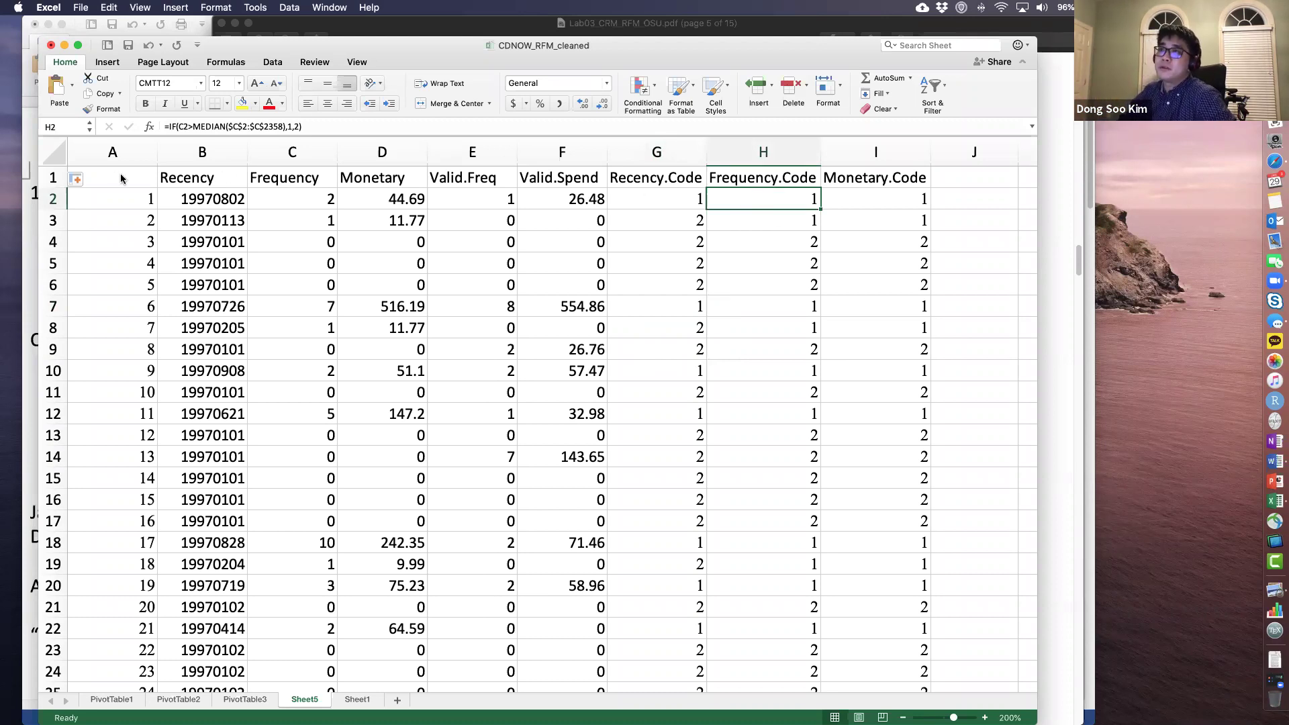
pyautogui.click(102, 197)
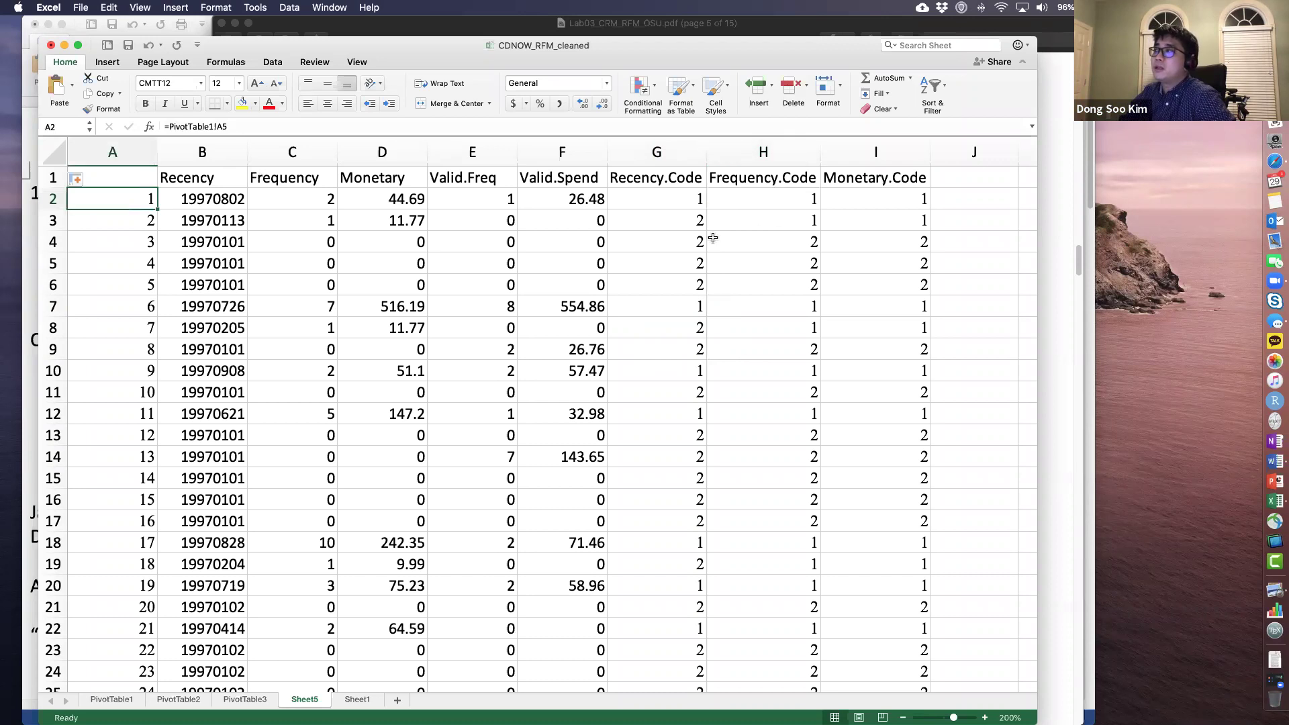
pyautogui.click(770, 197)
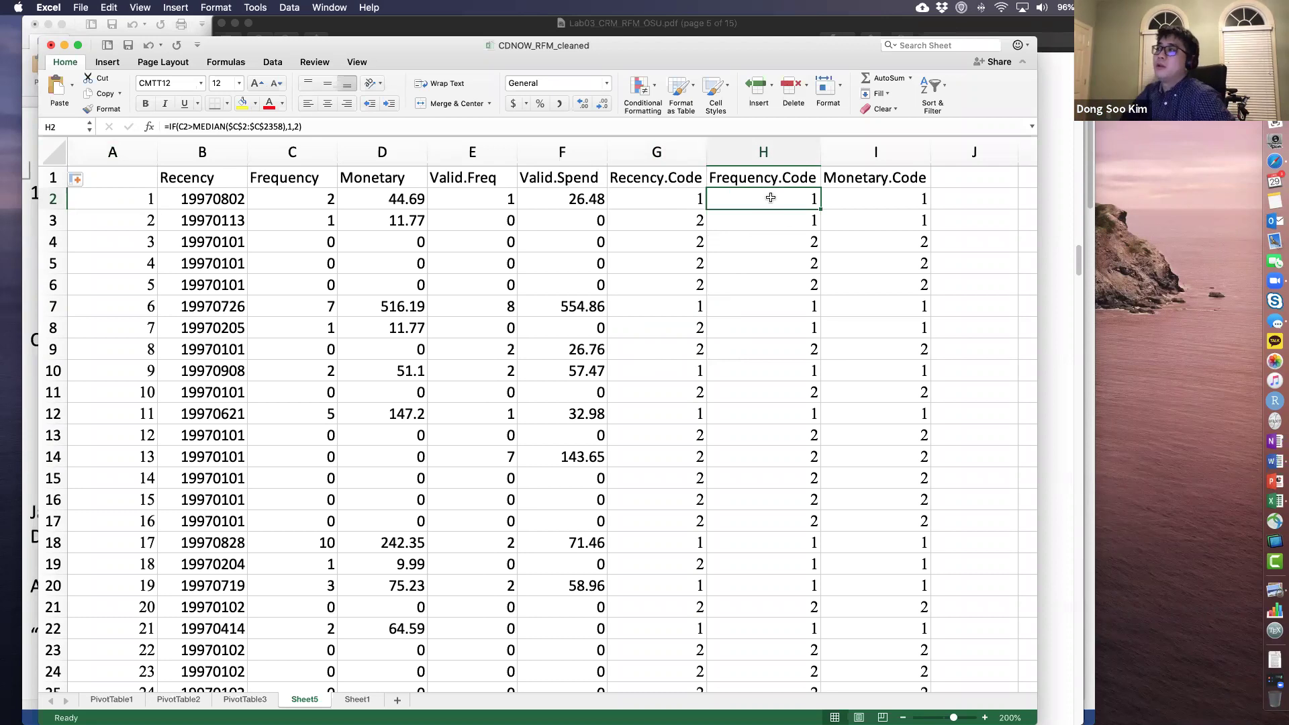
pyautogui.click(755, 237)
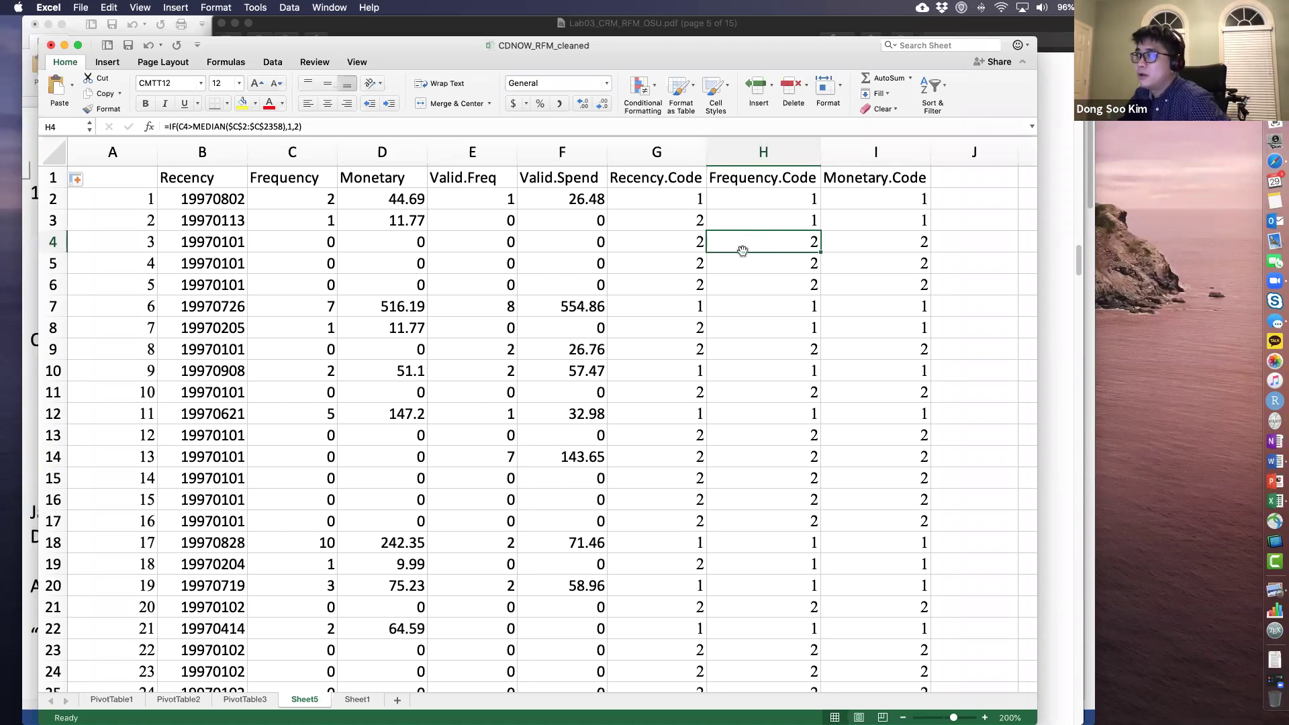
pyautogui.click(758, 309)
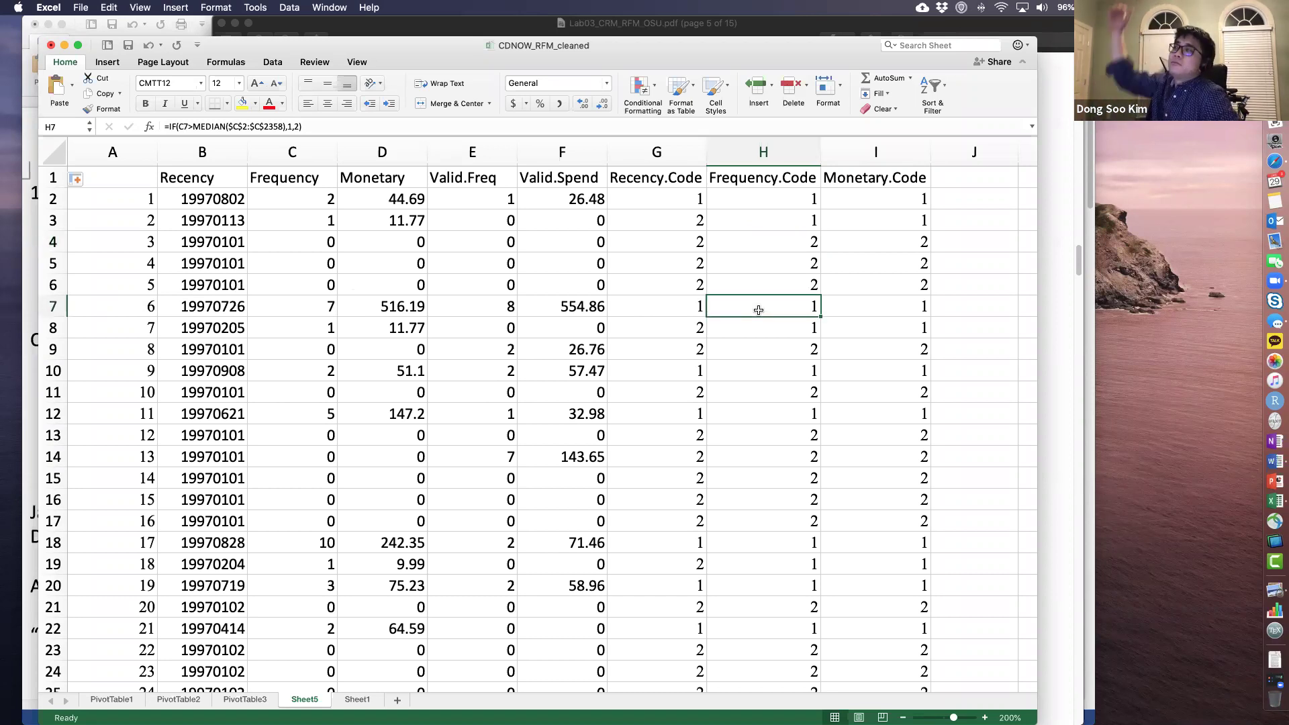
pyautogui.click(858, 302)
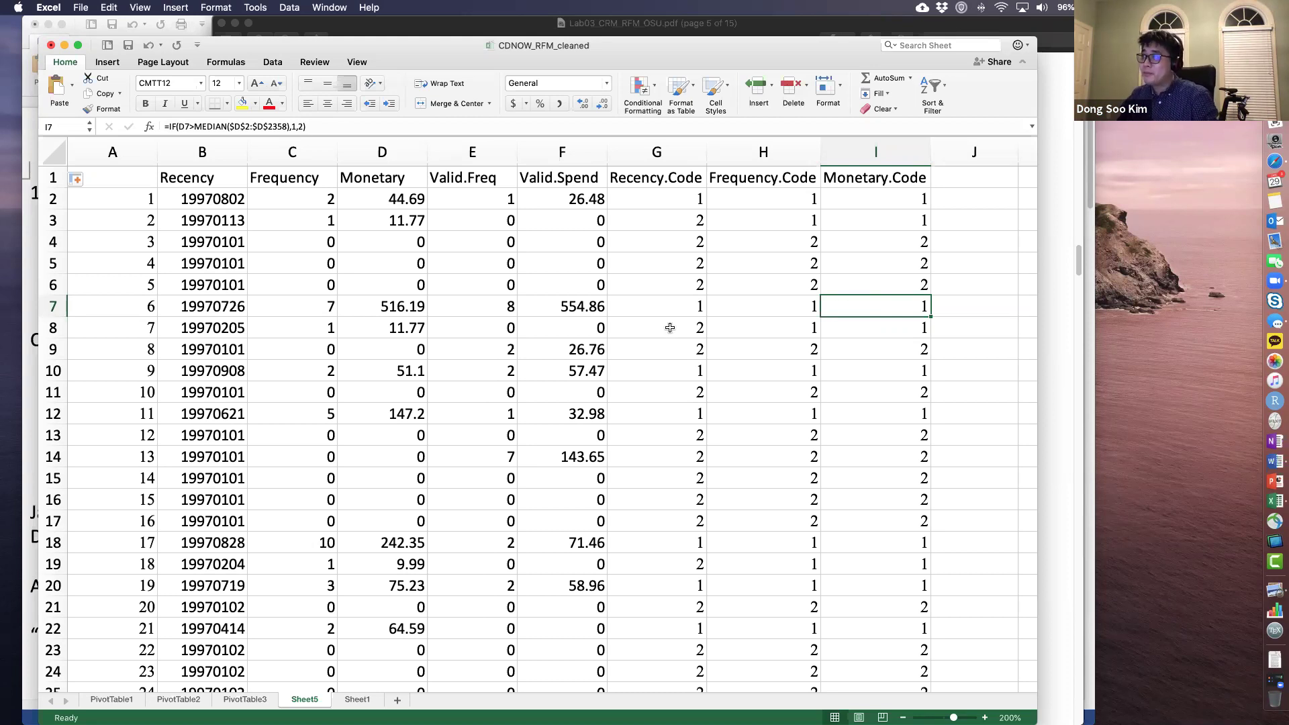
# Step: Switch to Word, bring the Answer sheet for Lab03 to the front, reposition its window and review questions Q1 and Q2
pyautogui.press('super+Tab')
pyautogui.press('super+Tab')
pyautogui.press('super+Tab')
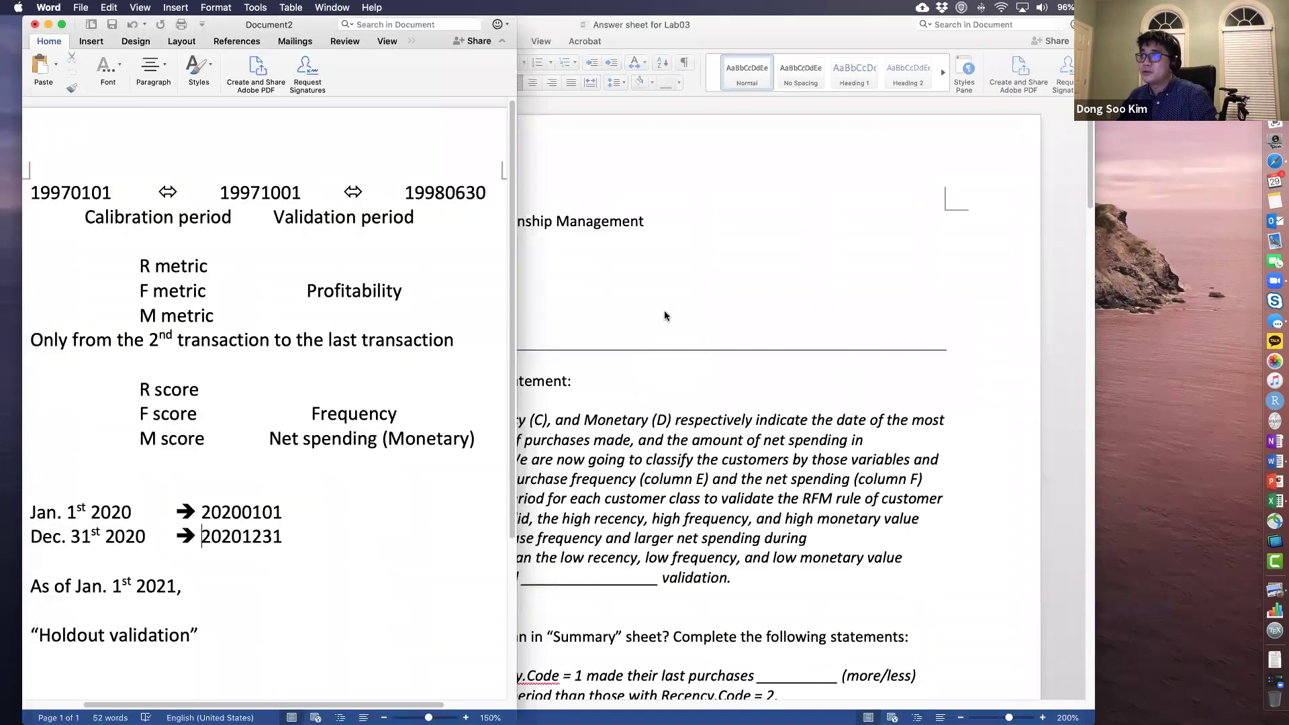
pyautogui.click(665, 315)
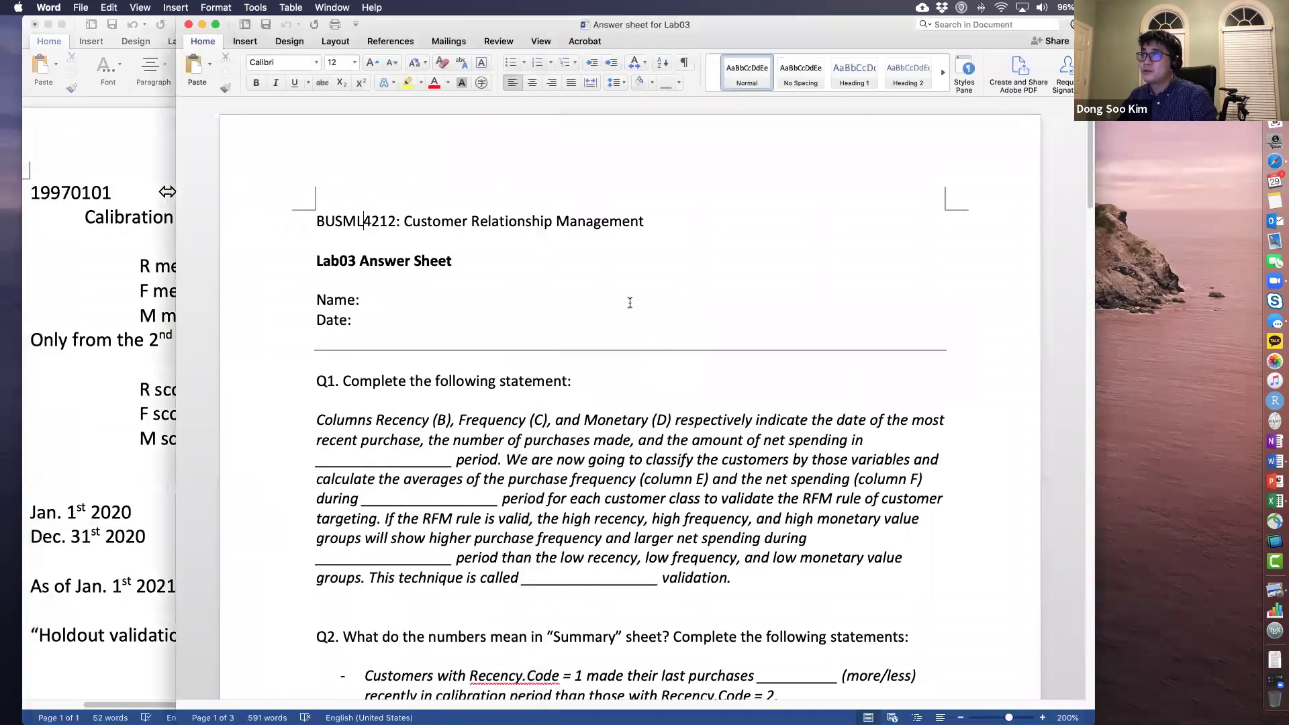
pyautogui.moveTo(463, 26); pyautogui.dragTo(424, 18)
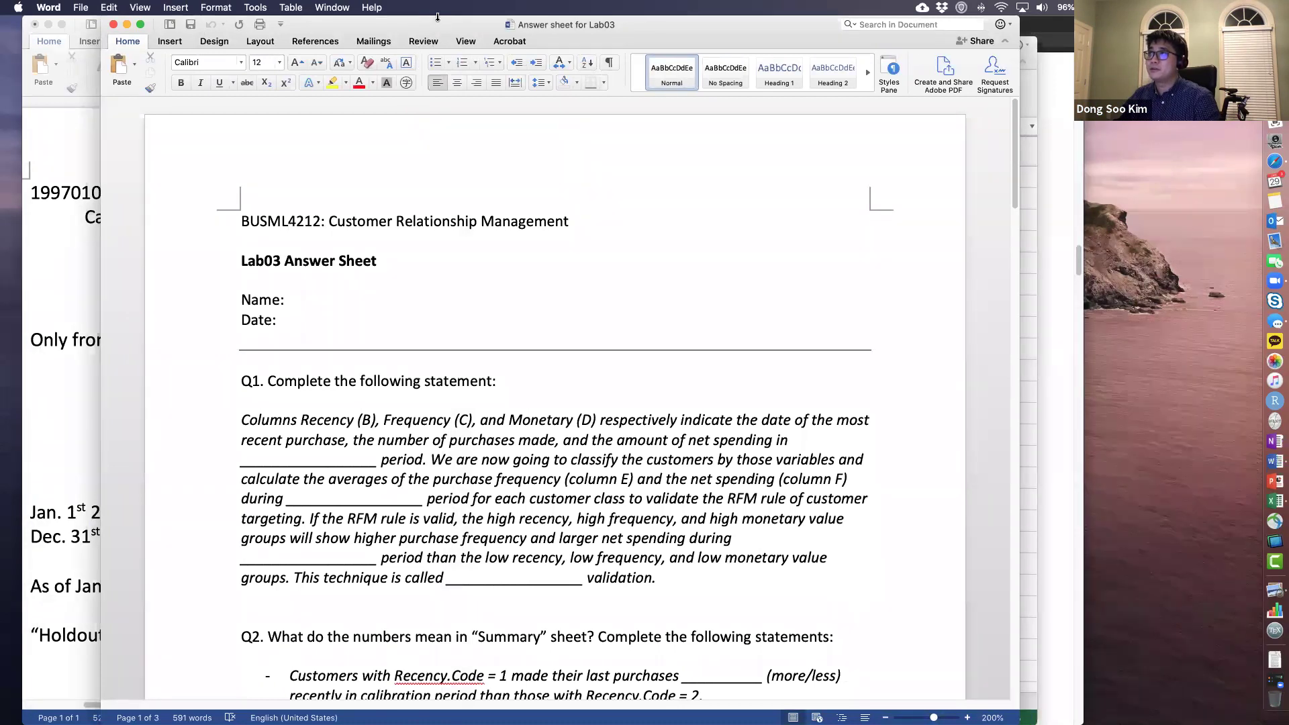
pyautogui.moveTo(437, 16)
pyautogui.mouseDown()
pyautogui.moveTo(437, 47)
pyautogui.moveTo(438, 35)
pyautogui.mouseUp()
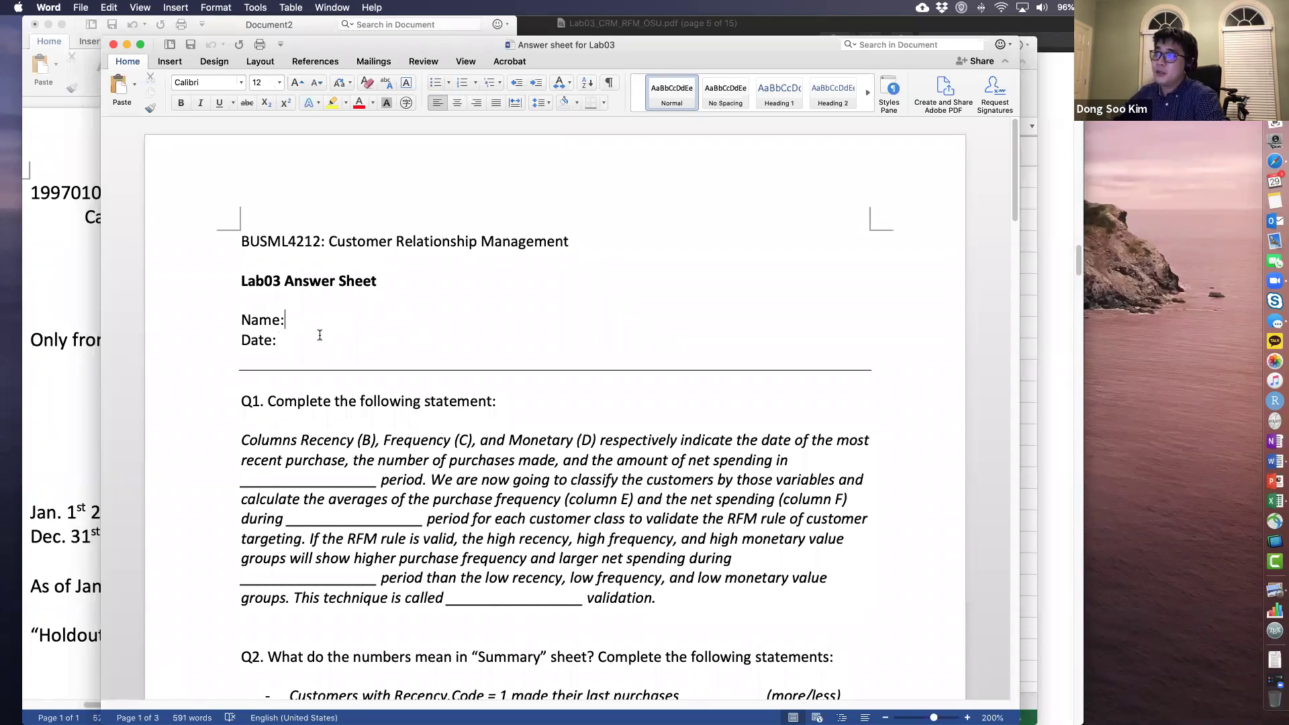
pyautogui.scroll(-2, 298, 337)
pyautogui.scroll(-3, 295, 335)
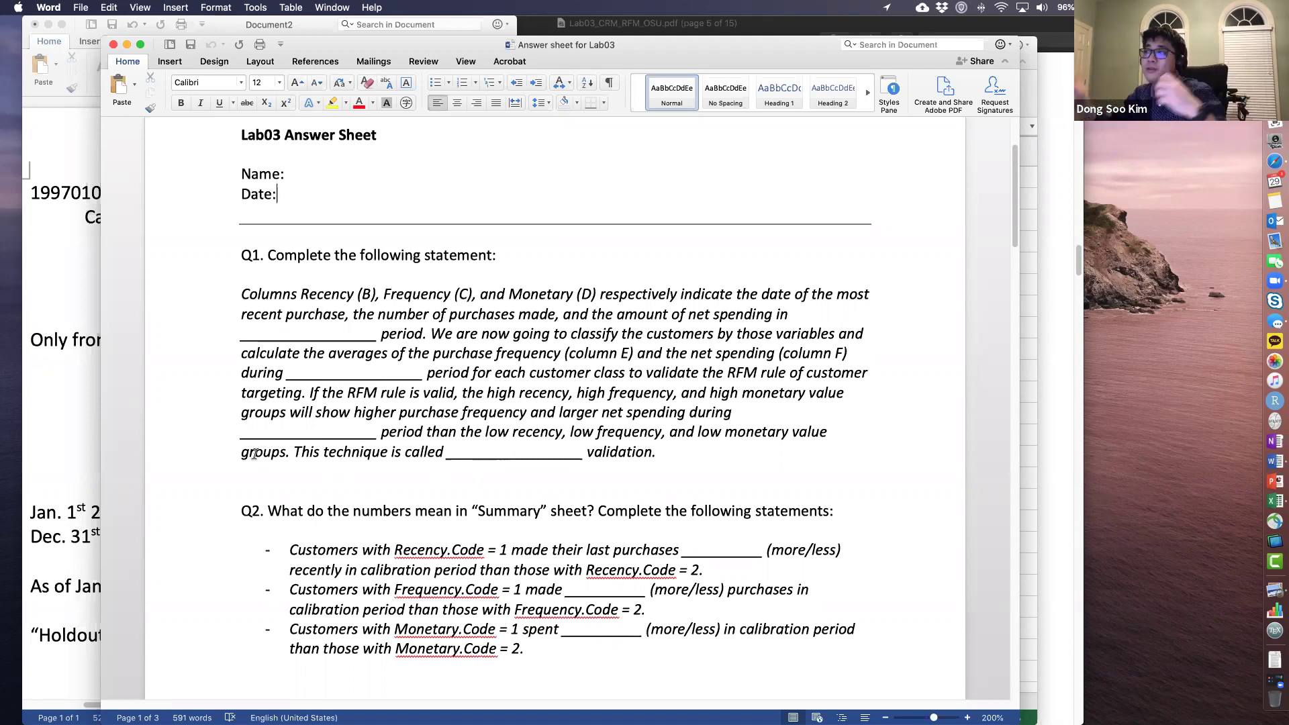
# Step: Review the validation statement in Q1 of the Lab03 answer sheet, and read Q2 about the Summary sheet
pyautogui.moveTo(593, 453); pyautogui.dragTo(637, 453)
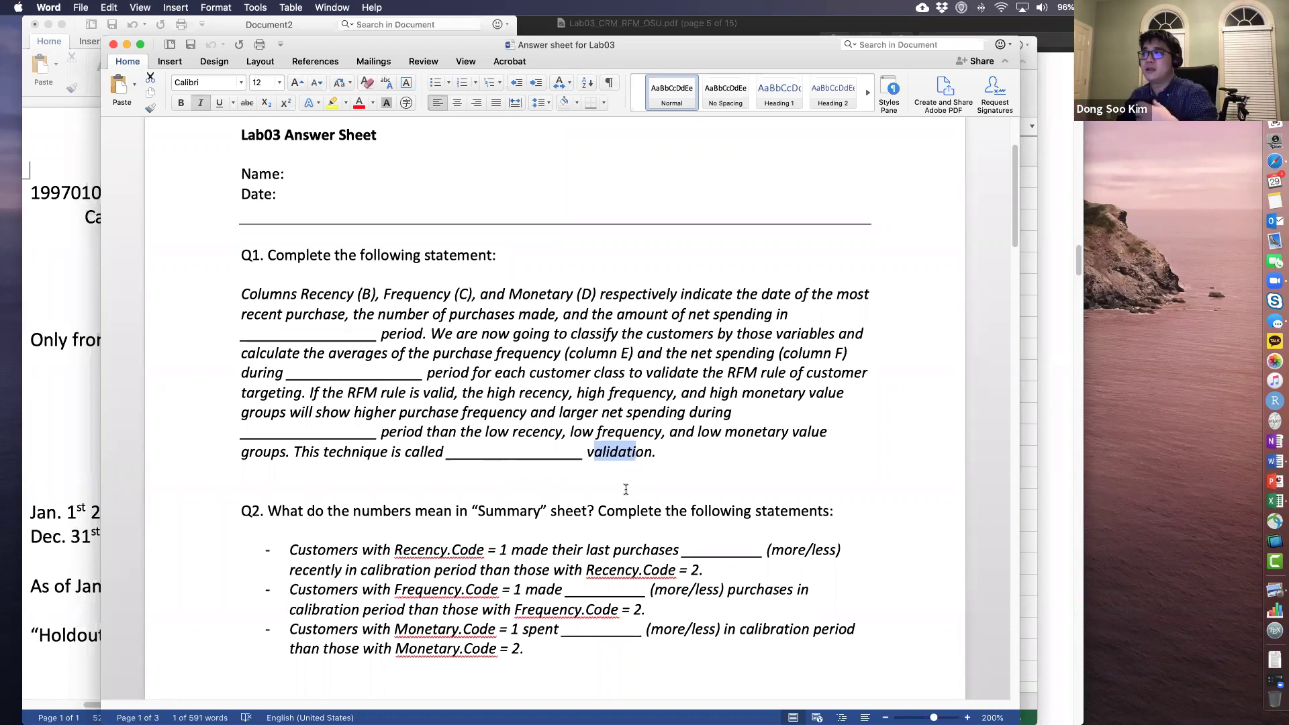
pyautogui.click(421, 392)
pyautogui.scroll(-2, 423, 466)
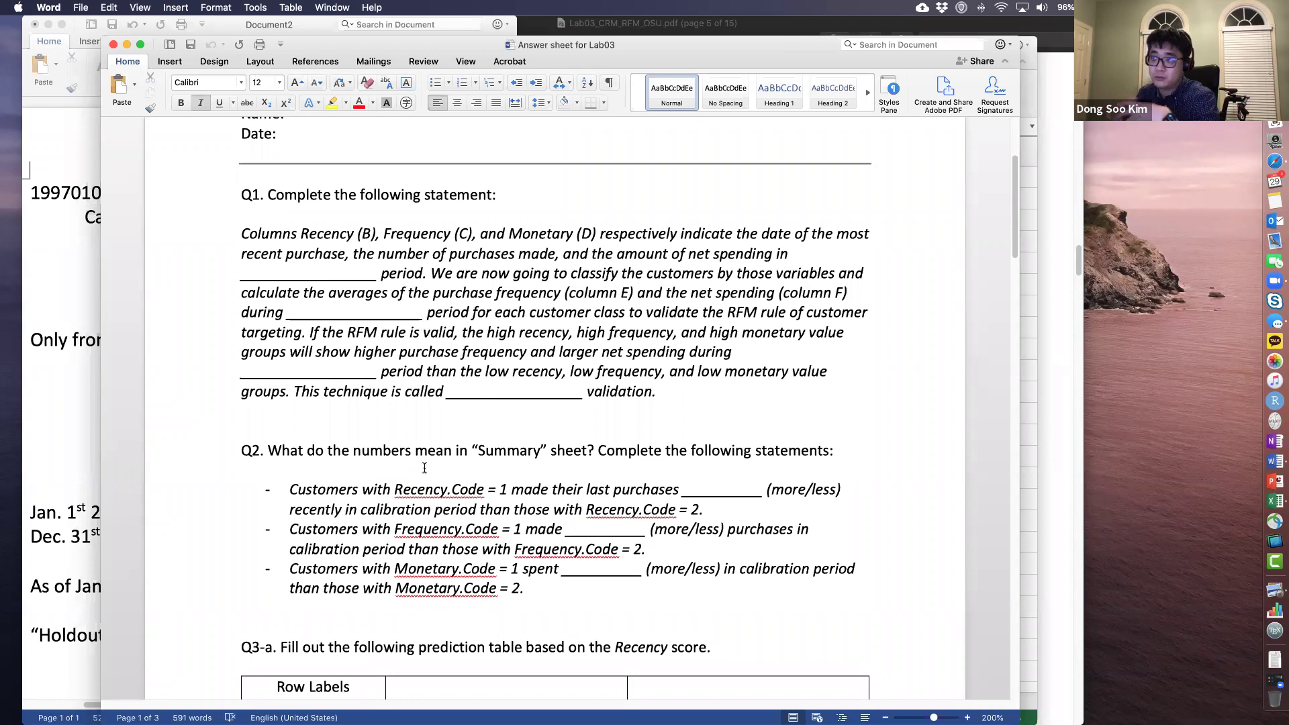
pyautogui.scroll(-1, 320, 397)
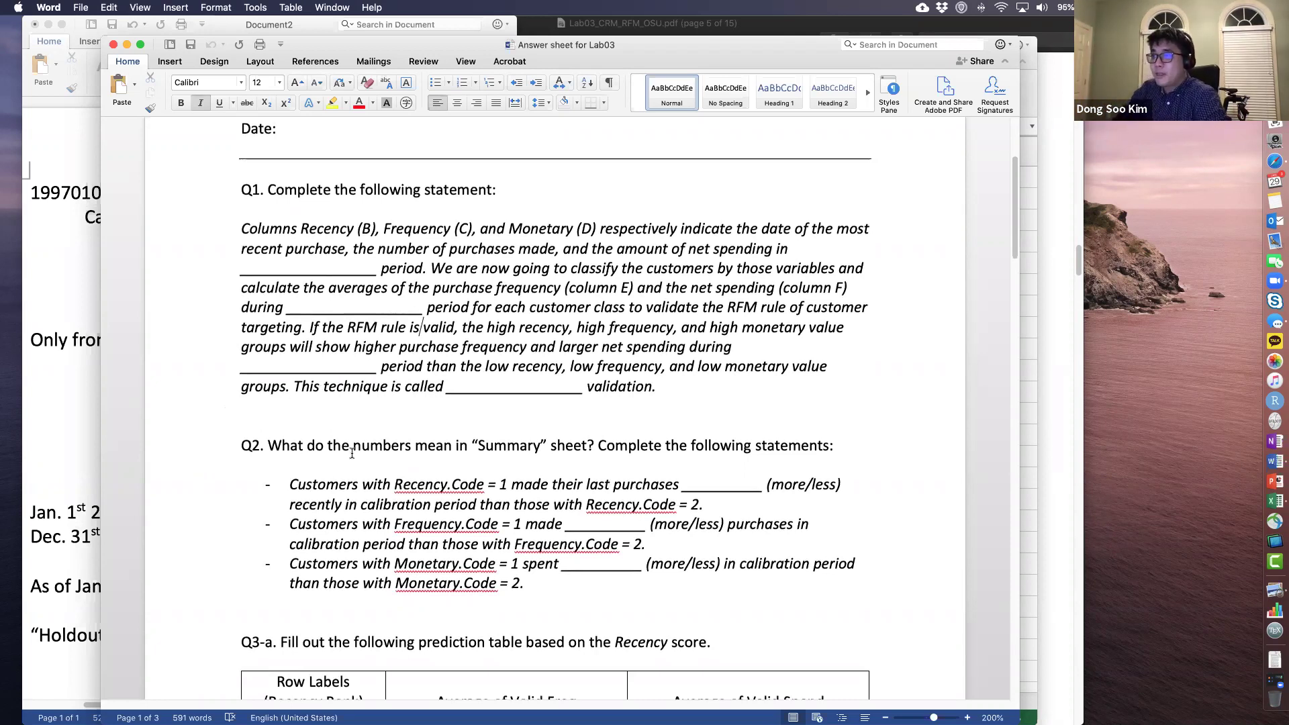
pyautogui.scroll(-1, 347, 456)
pyautogui.scroll(-3, 337, 443)
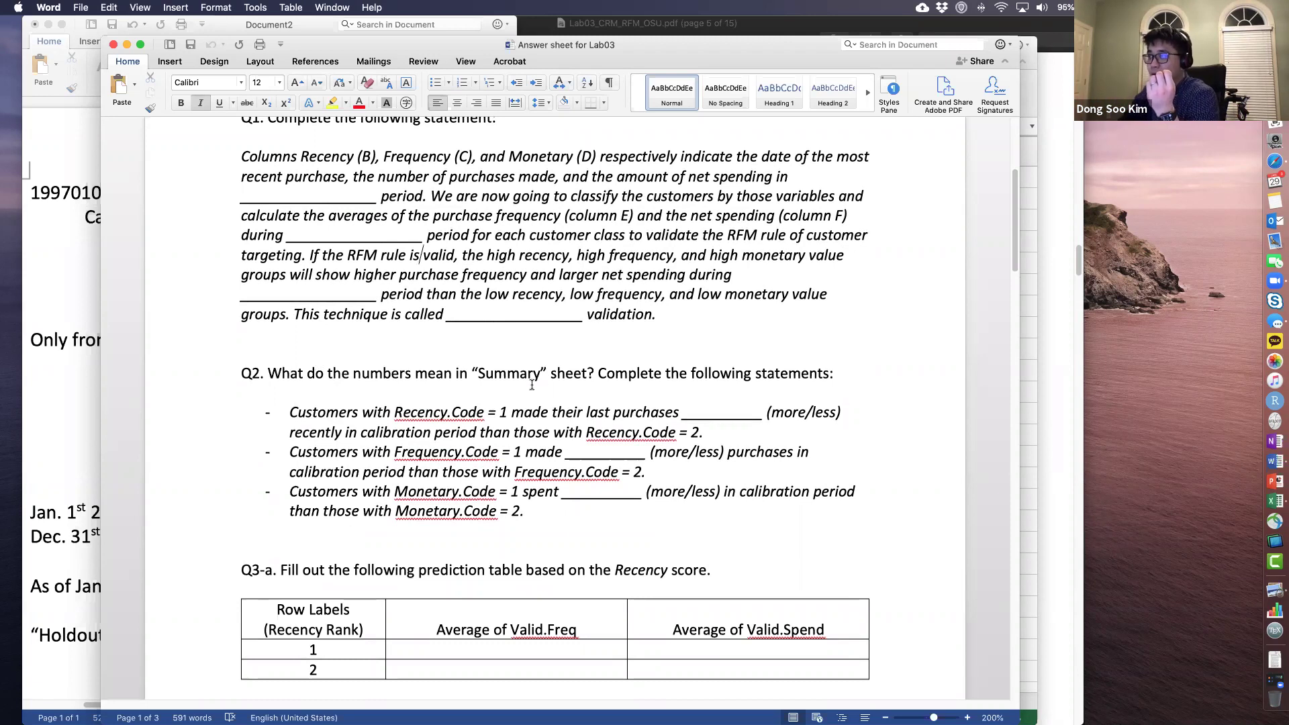
# Step: Switch to the CDNOW_RFM_cleaned workbook in Excel and rename Sheet5 as Summary
pyautogui.press('super+Tab')
pyautogui.press('super+Tab')
pyautogui.press('super+Tab')
pyautogui.press('super+Tab')
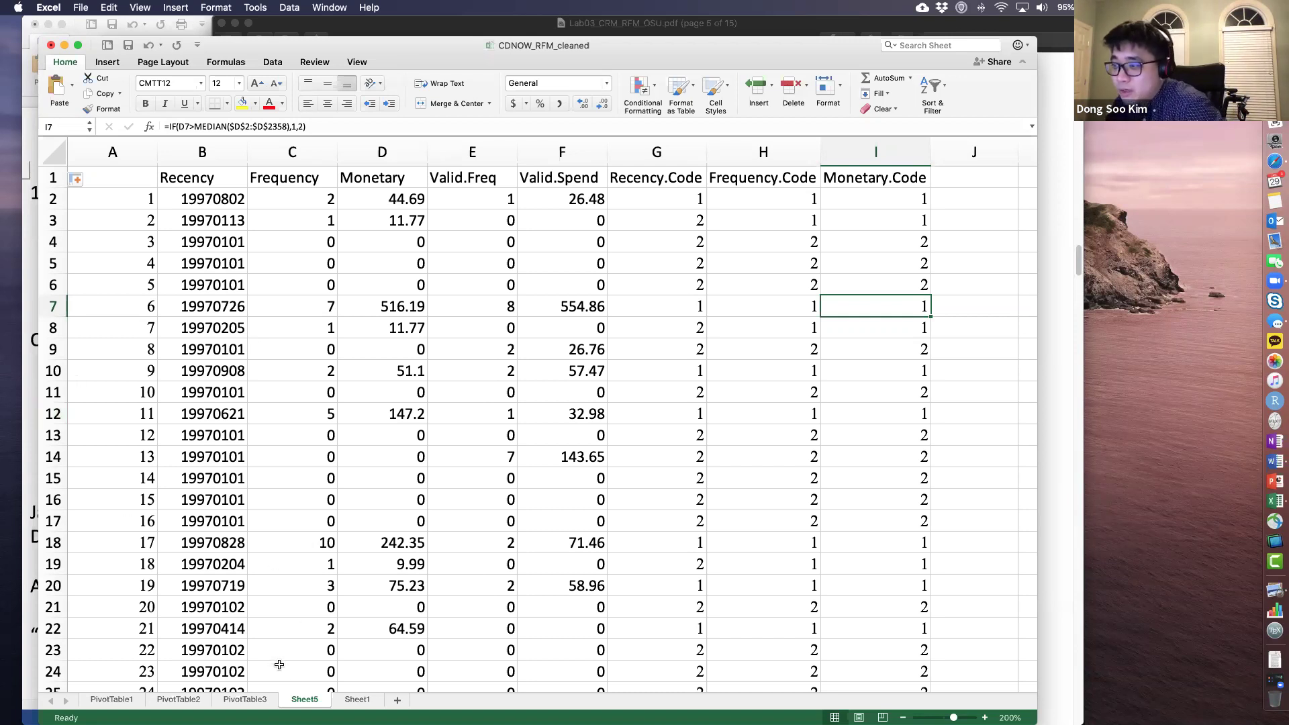
pyautogui.doubleClick(306, 702)
pyautogui.press('Escape')
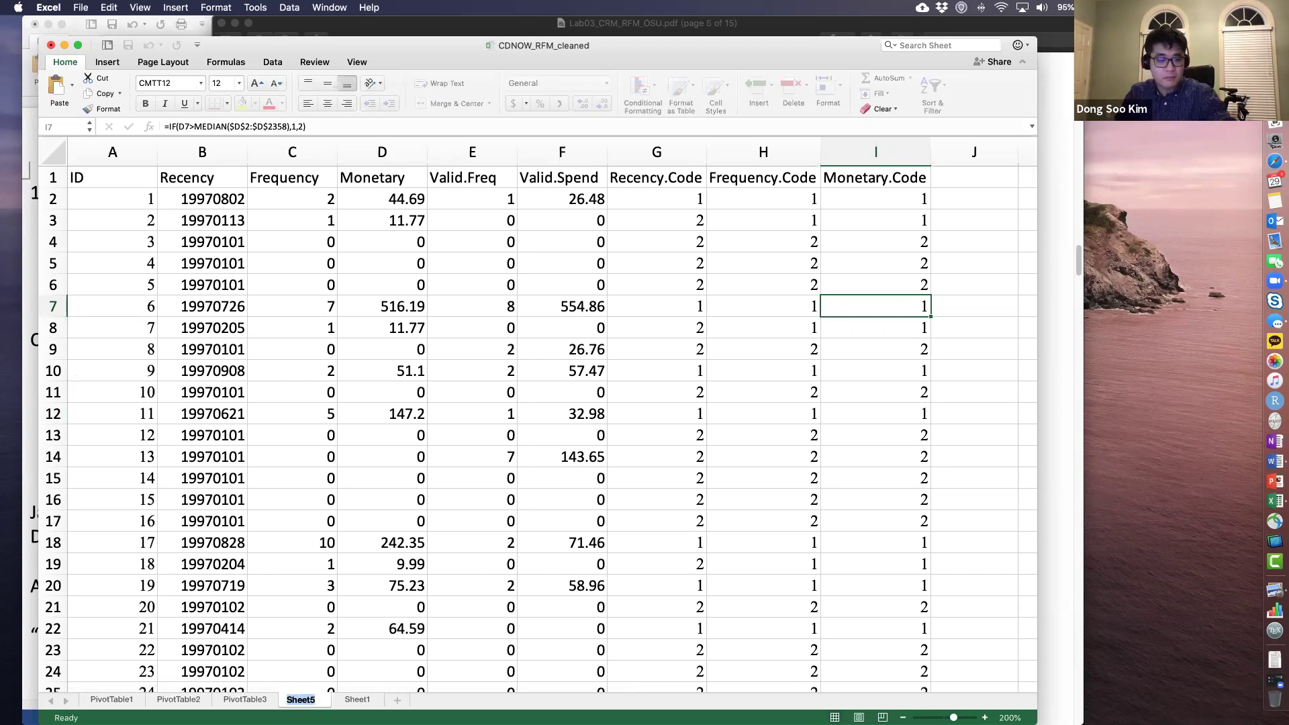
pyautogui.write('Summary')
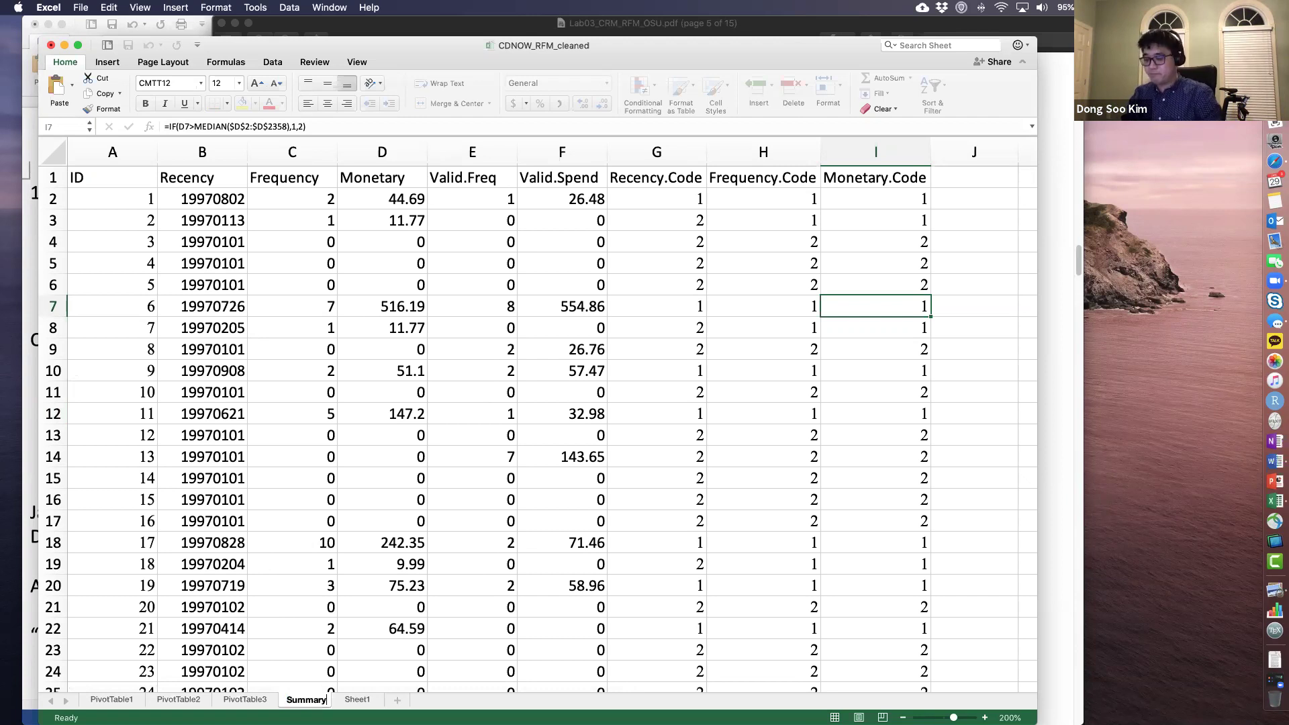
pyautogui.press('Return')
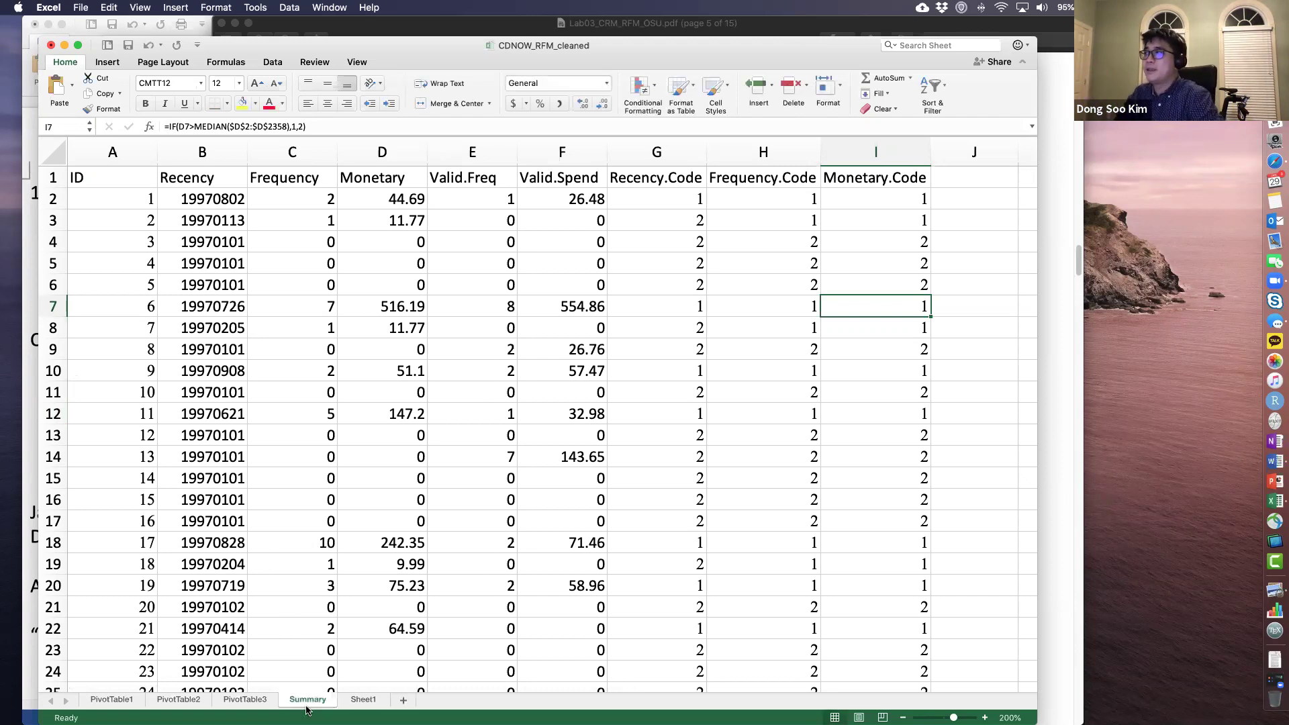
# Step: Return to the Lab03 answer sheet in Word and review the Q2 statements and the Q3-a prediction table
pyautogui.press('super+Tab')
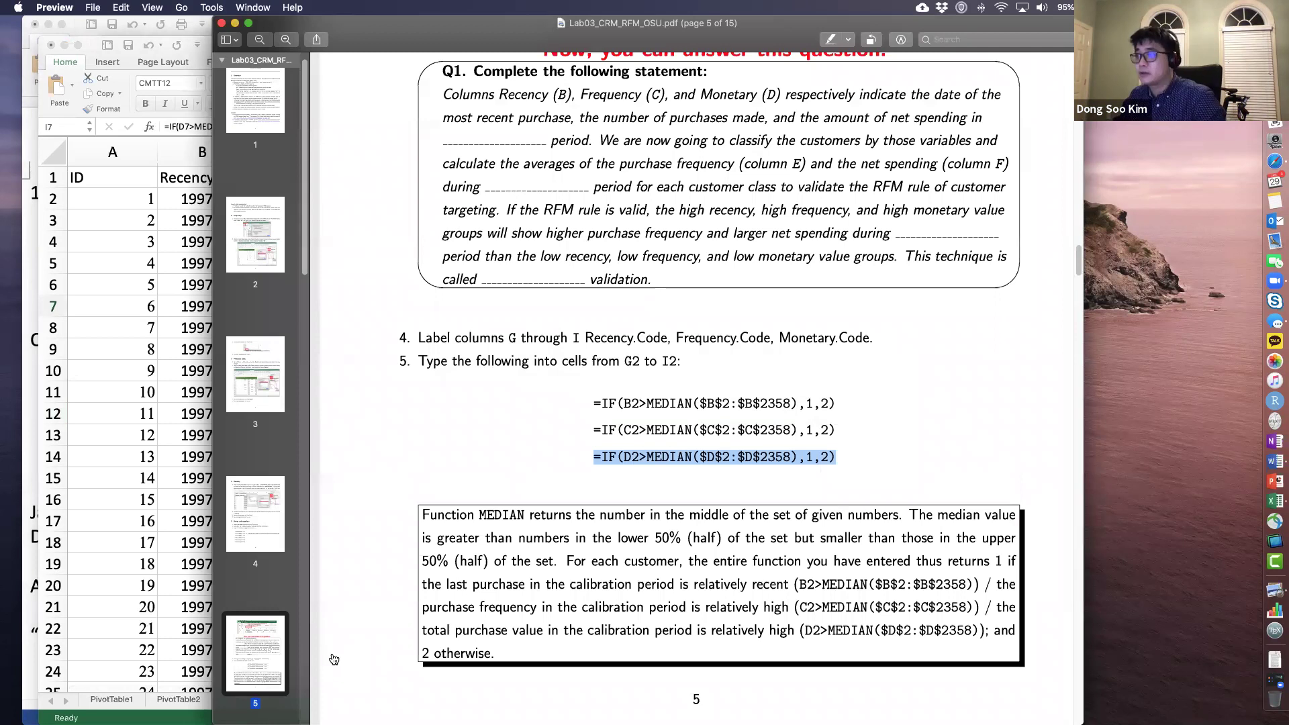
pyautogui.press('super+Tab')
pyautogui.press('super+Tab')
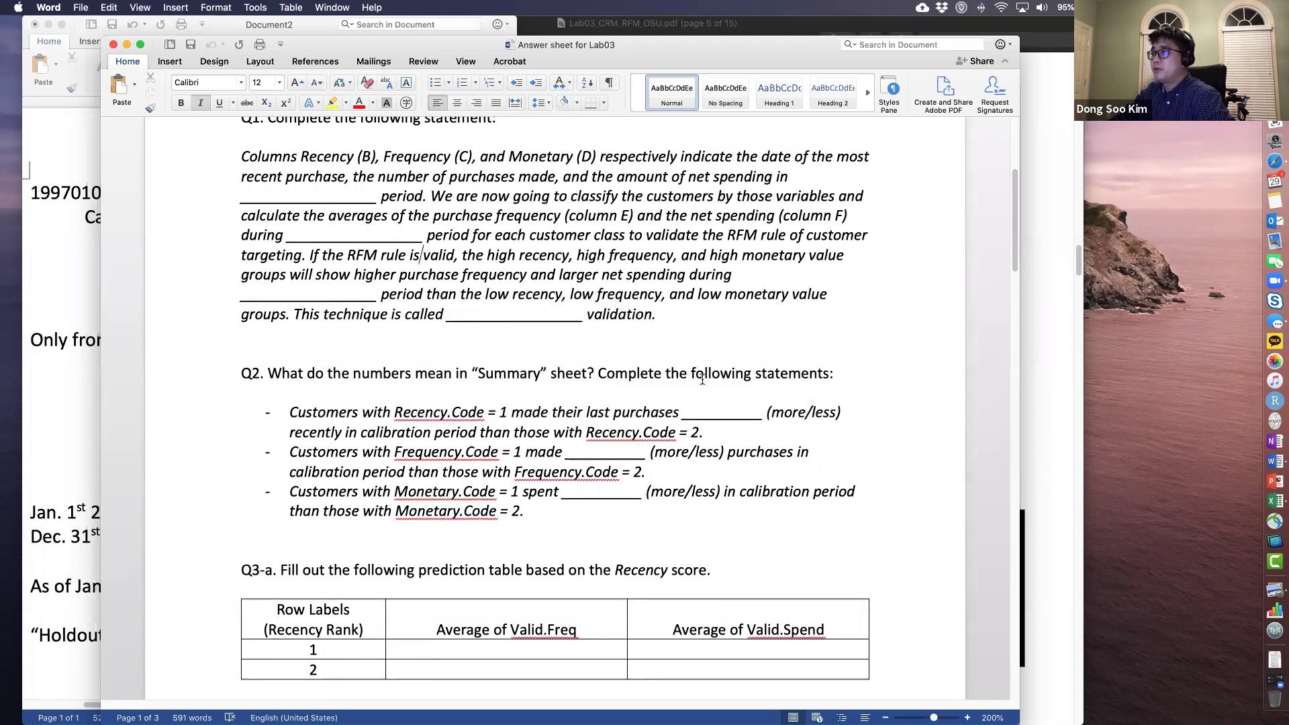
pyautogui.scroll(-1, 564, 408)
pyautogui.scroll(-2, 563, 408)
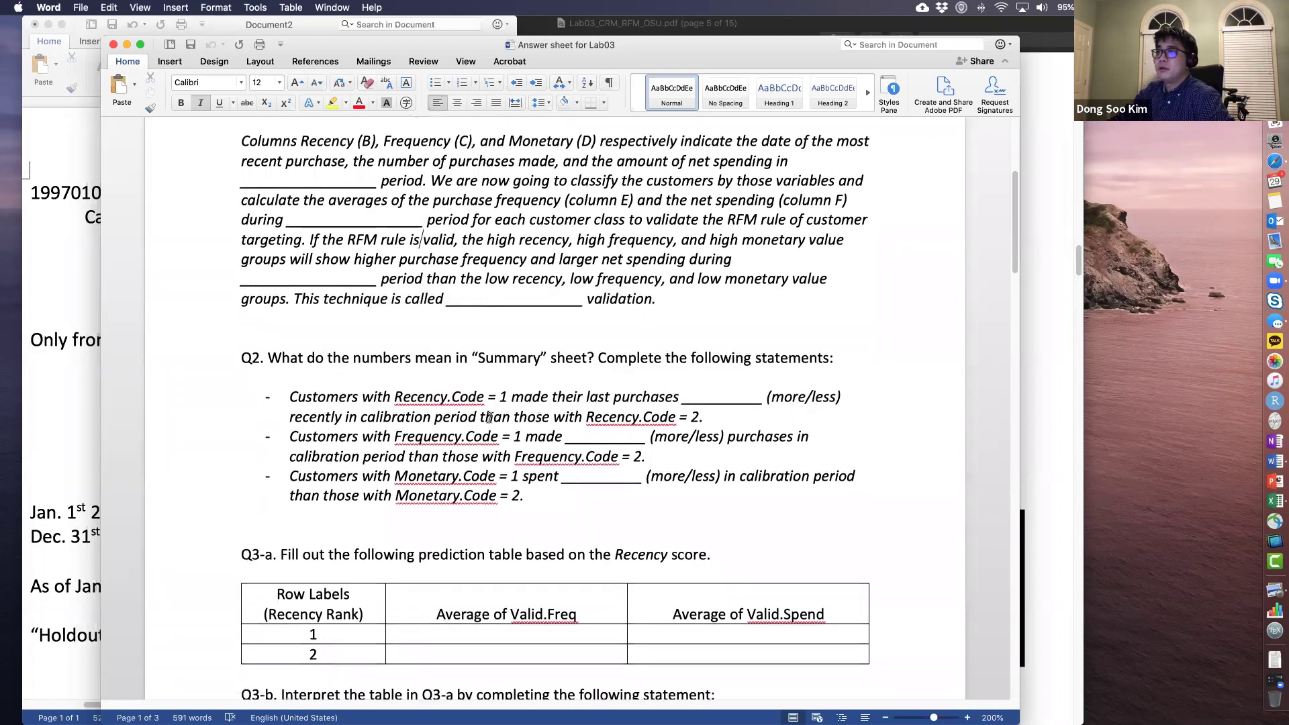